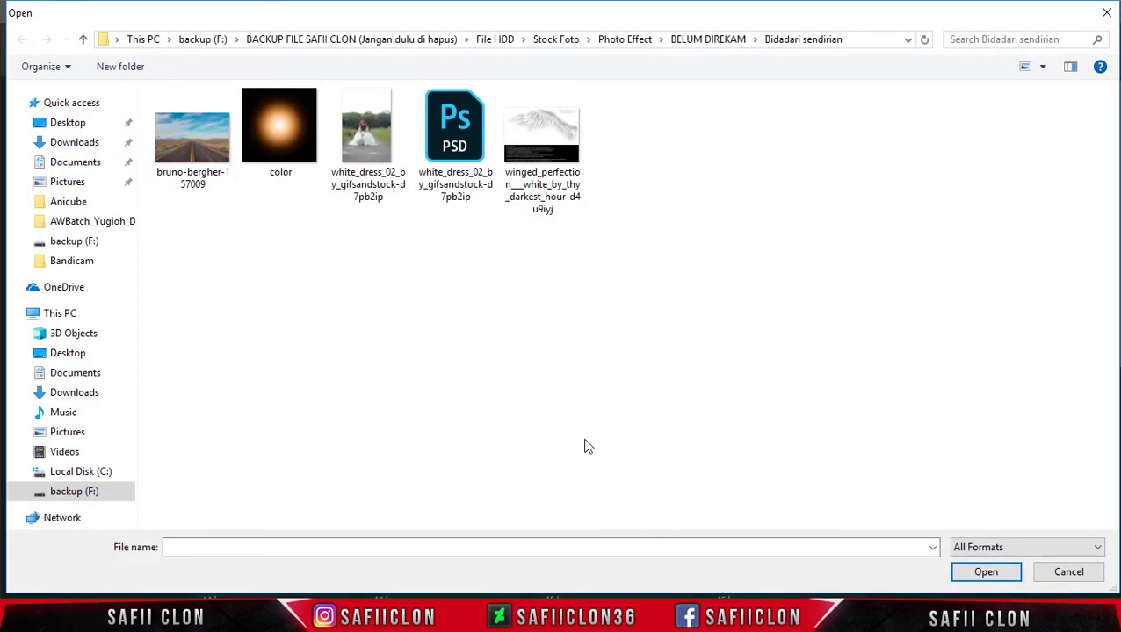
# - Open white_dress_02_by_gifsandstock-d7pb2ip.jpg from the Open dialog
pyautogui.click(372, 153)
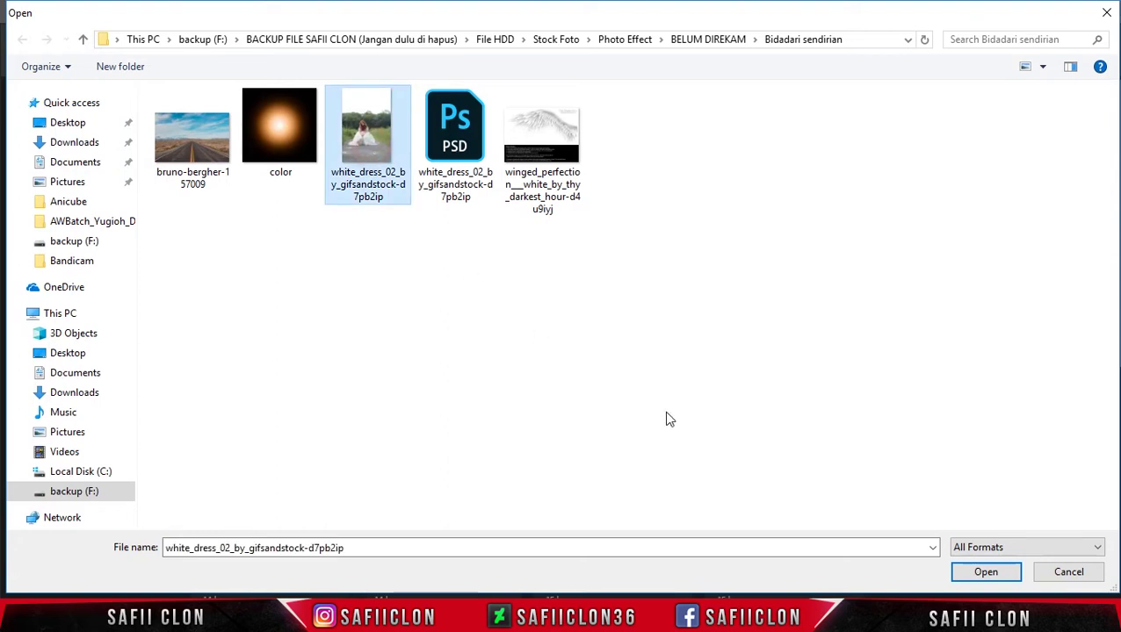
pyautogui.click(986, 573)
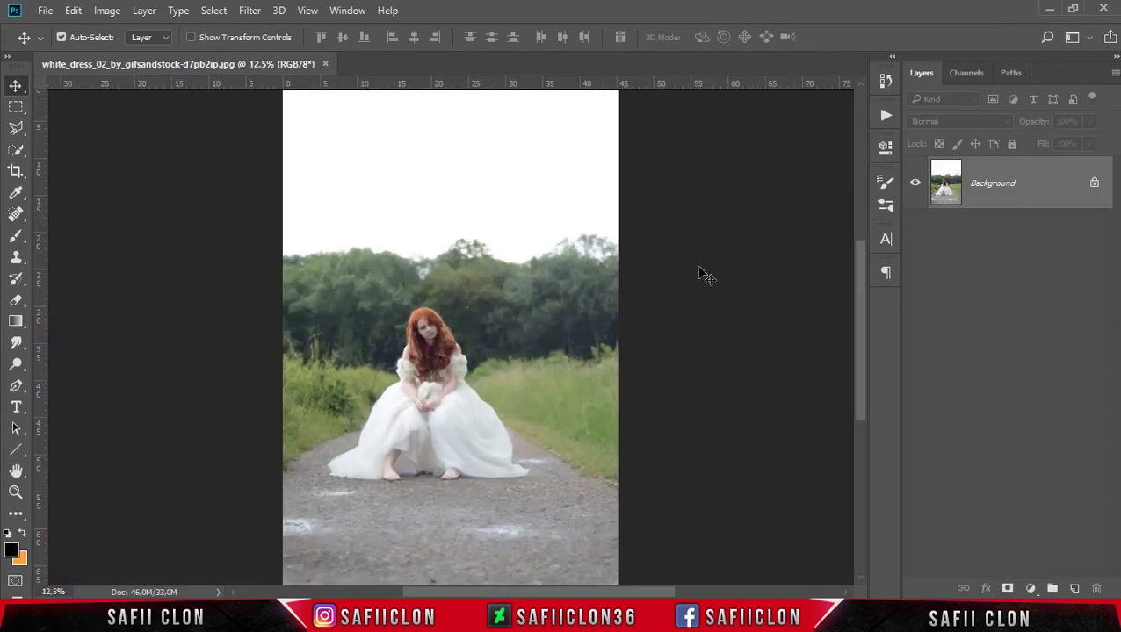
# - Switch to the rectangular Crop Tool and pull the top and right crop edges inward
pyautogui.click(16, 173)
pyautogui.rightClick(16, 173)
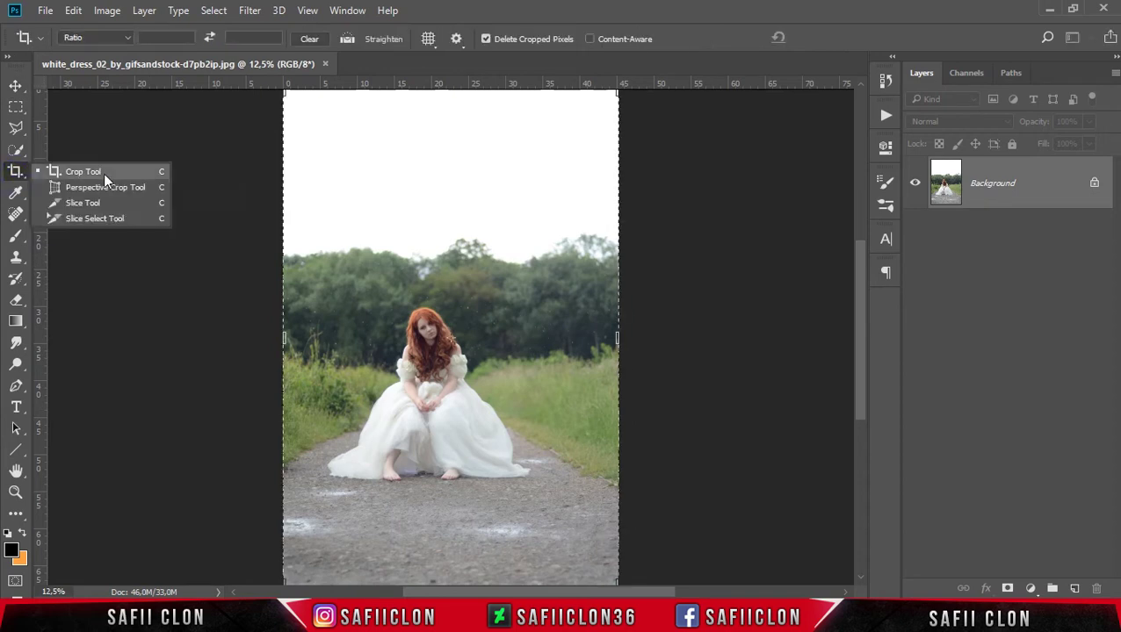
pyautogui.click(82, 173)
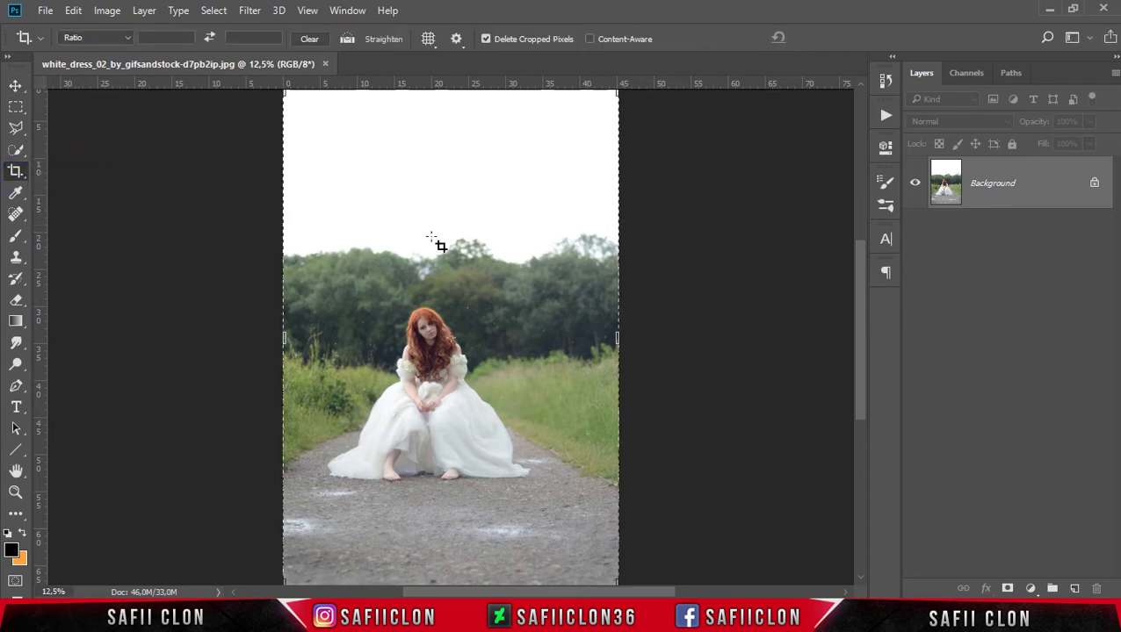
pyautogui.hotkey('ctrl', '-')
pyautogui.moveTo(448, 171); pyautogui.dragTo(445, 216)
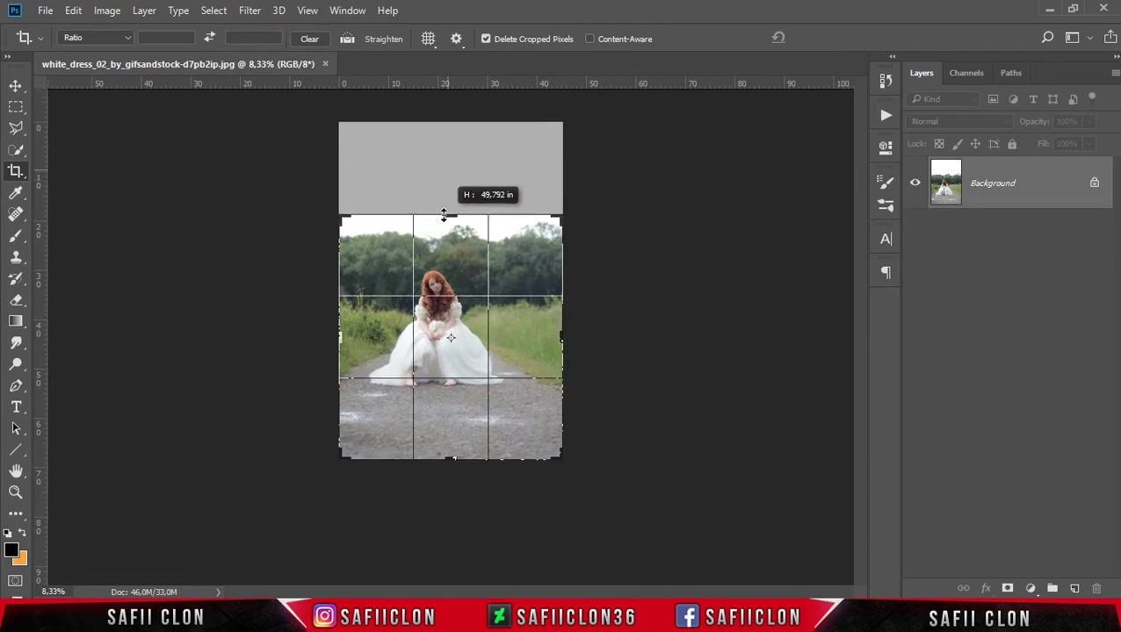
pyautogui.moveTo(445, 215); pyautogui.dragTo(447, 213)
pyautogui.moveTo(563, 333); pyautogui.dragTo(540, 335)
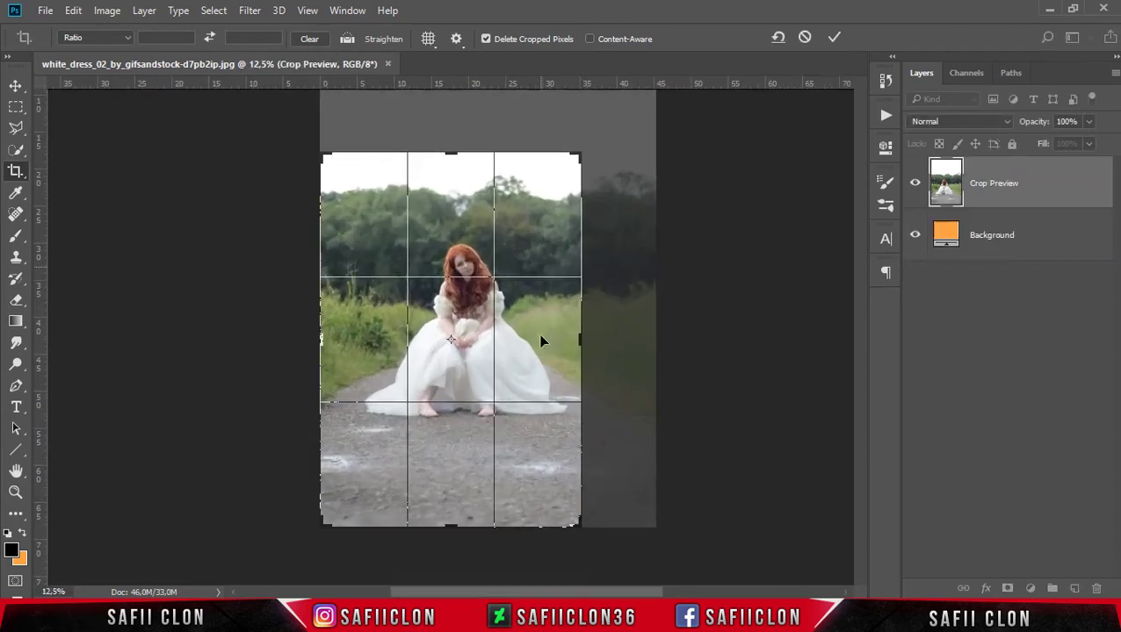
# - Turn off Delete Cropped Pixels, fine-tune all four crop edges around the woman, and commit the crop
pyautogui.click(486, 38)
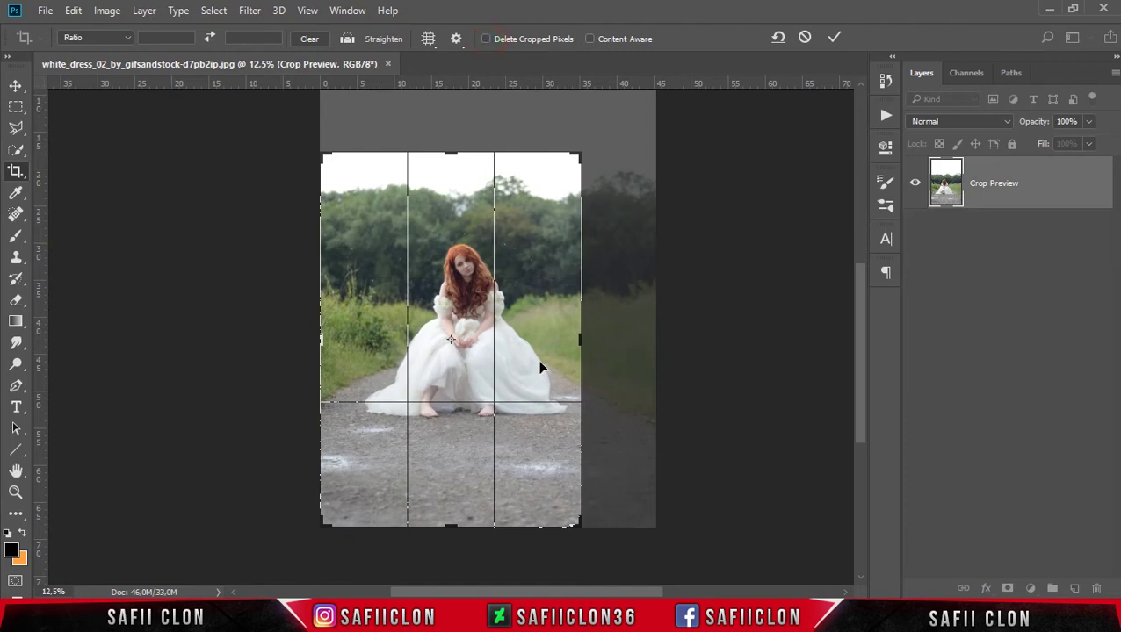
pyautogui.moveTo(454, 525); pyautogui.dragTo(451, 479)
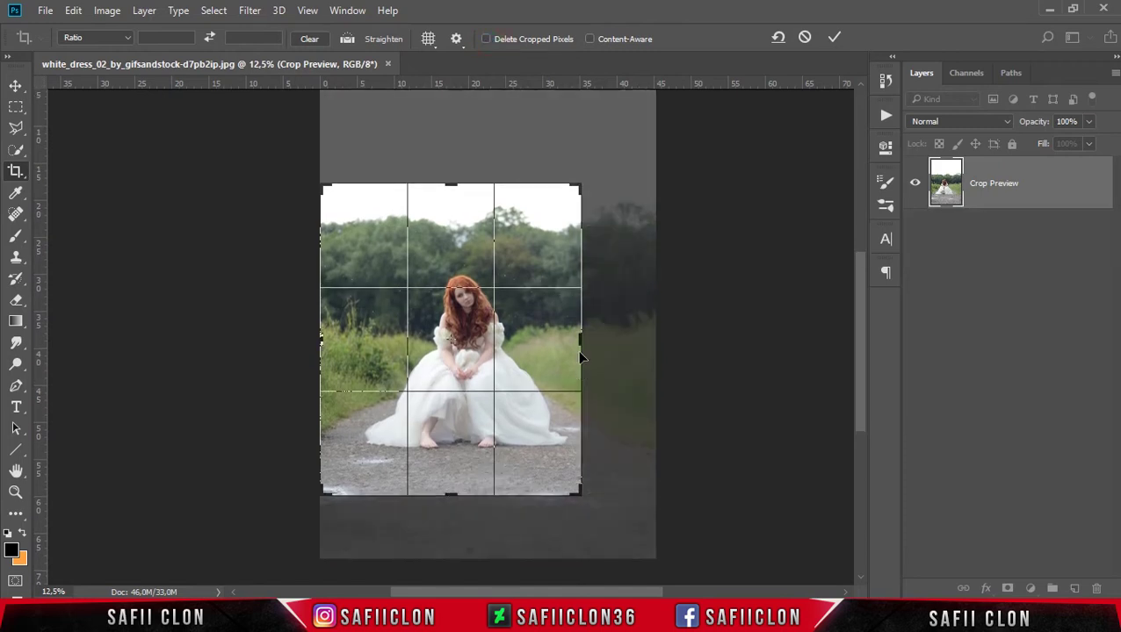
pyautogui.moveTo(321, 341); pyautogui.dragTo(327, 342)
pyautogui.moveTo(612, 338); pyautogui.dragTo(614, 318)
pyautogui.moveTo(450, 133); pyautogui.dragTo(451, 129)
pyautogui.moveTo(450, 551); pyautogui.dragTo(451, 548)
pyautogui.moveTo(452, 130); pyautogui.dragTo(452, 128)
pyautogui.moveTo(287, 338); pyautogui.dragTo(283, 338)
pyautogui.moveTo(615, 342); pyautogui.dragTo(616, 345)
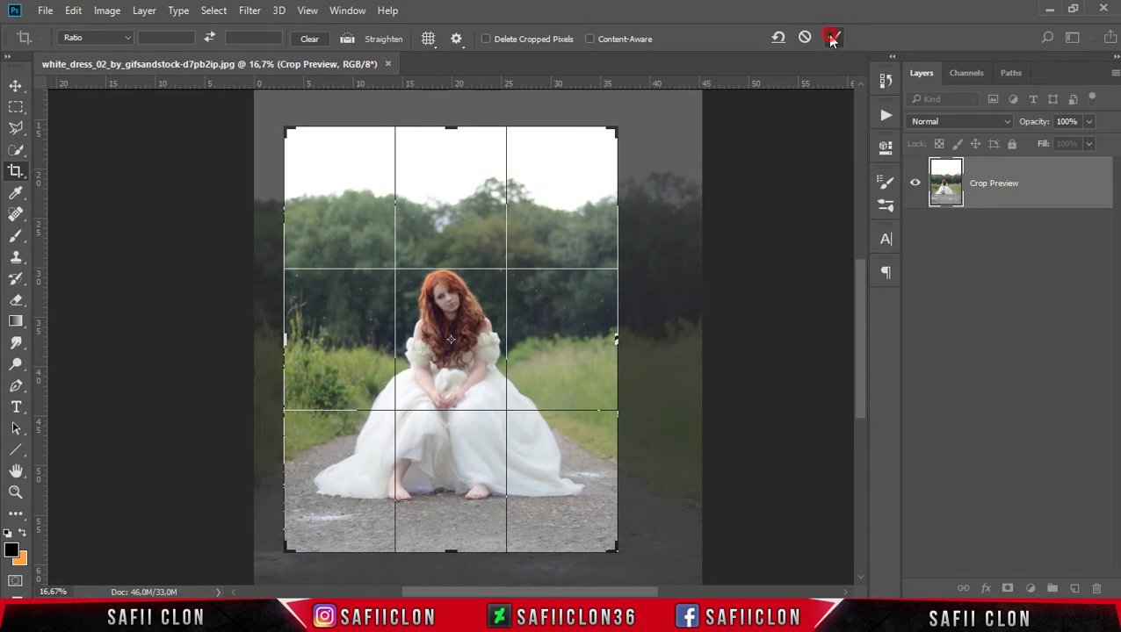
pyautogui.click(831, 38)
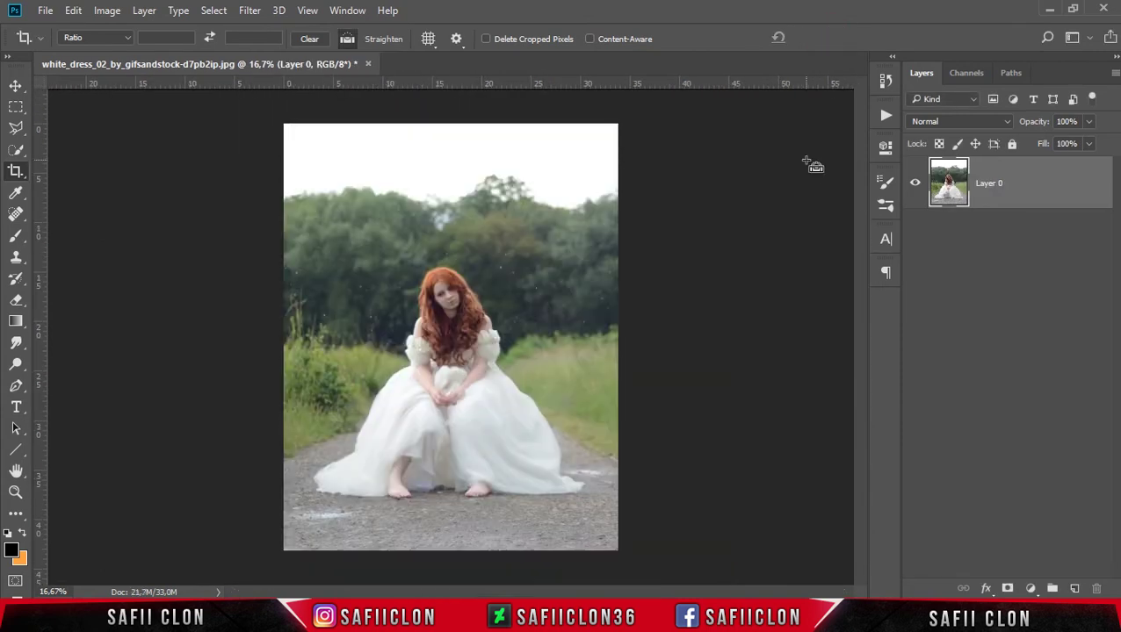
pyautogui.hotkey('ctrl', '+')
pyautogui.hotkey('ctrl', '-')
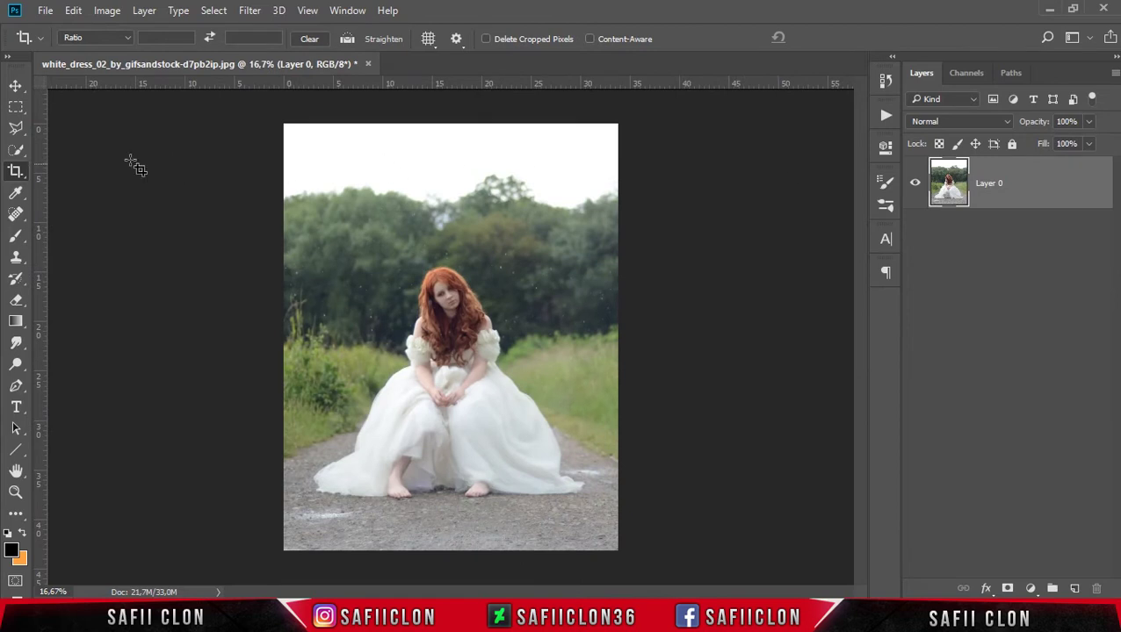
# - Add a Curves 1 layer above Layer 0 with one point mapping input 163 to output 147
pyautogui.click(16, 87)
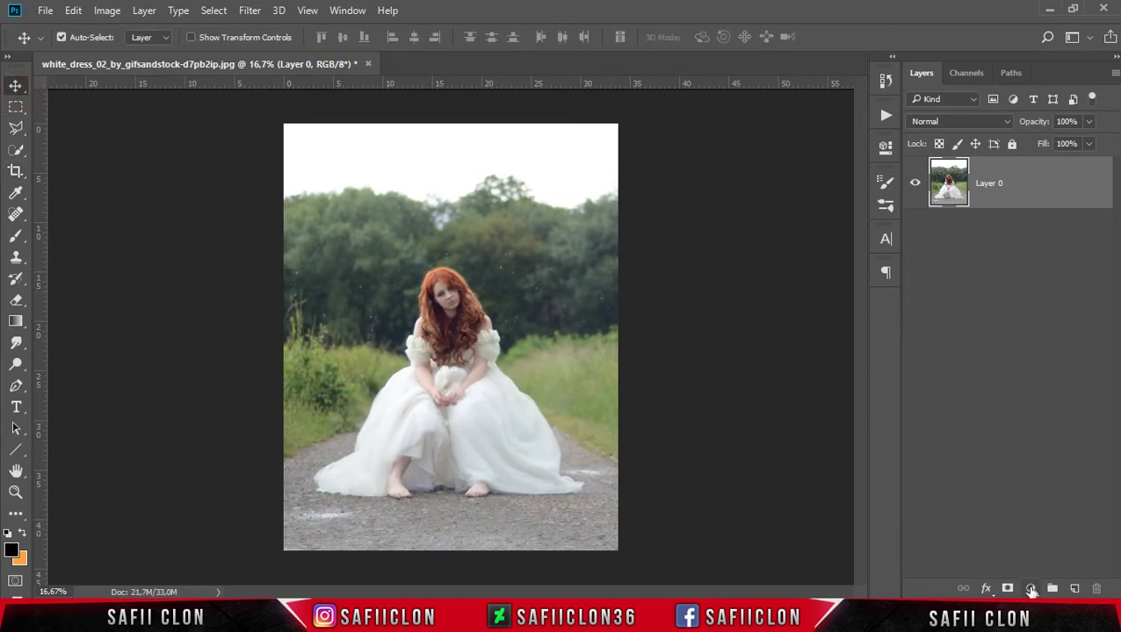
pyautogui.click(1031, 589)
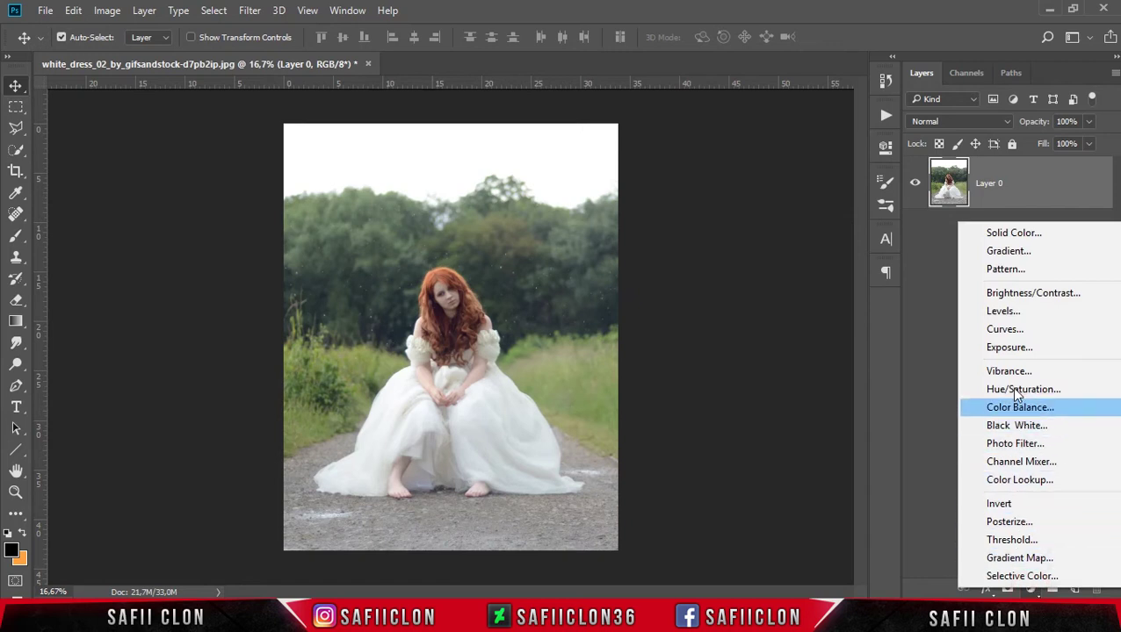
pyautogui.click(1033, 331)
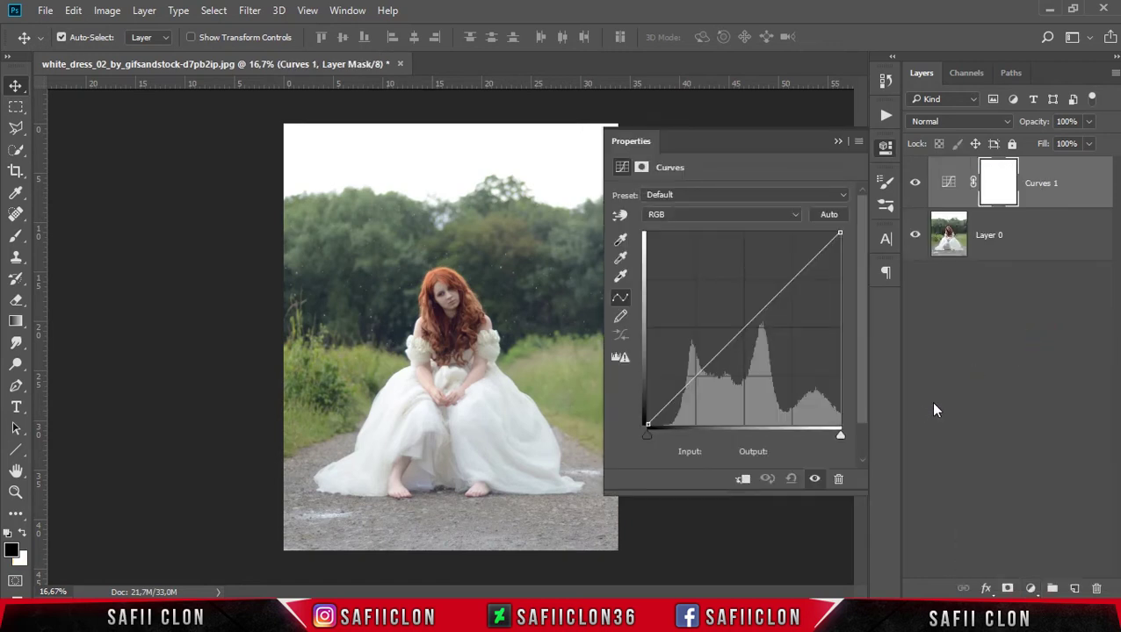
pyautogui.click(743, 329)
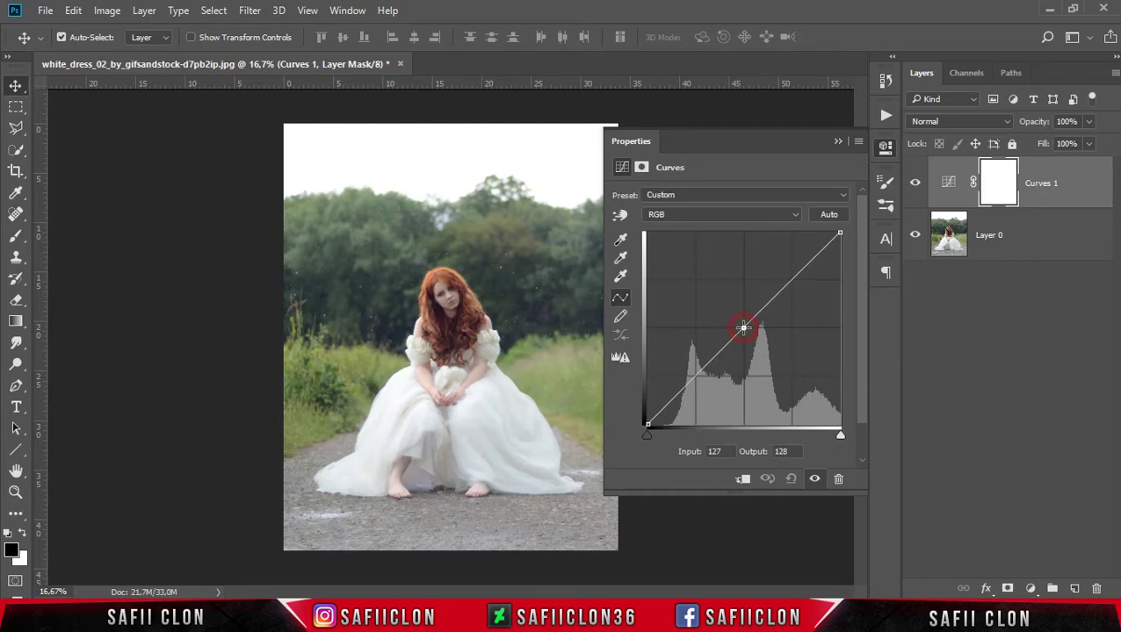
pyautogui.doubleClick(713, 451)
pyautogui.write('16')
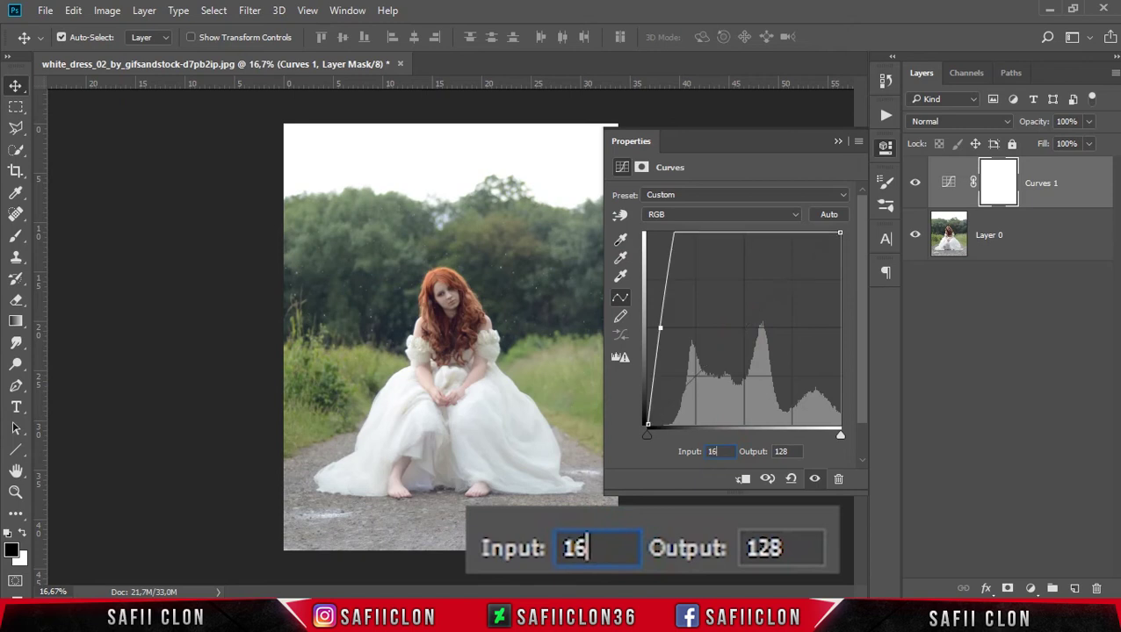
pyautogui.write('3')
pyautogui.click(790, 453)
pyautogui.doubleClick(790, 453)
pyautogui.write('147')
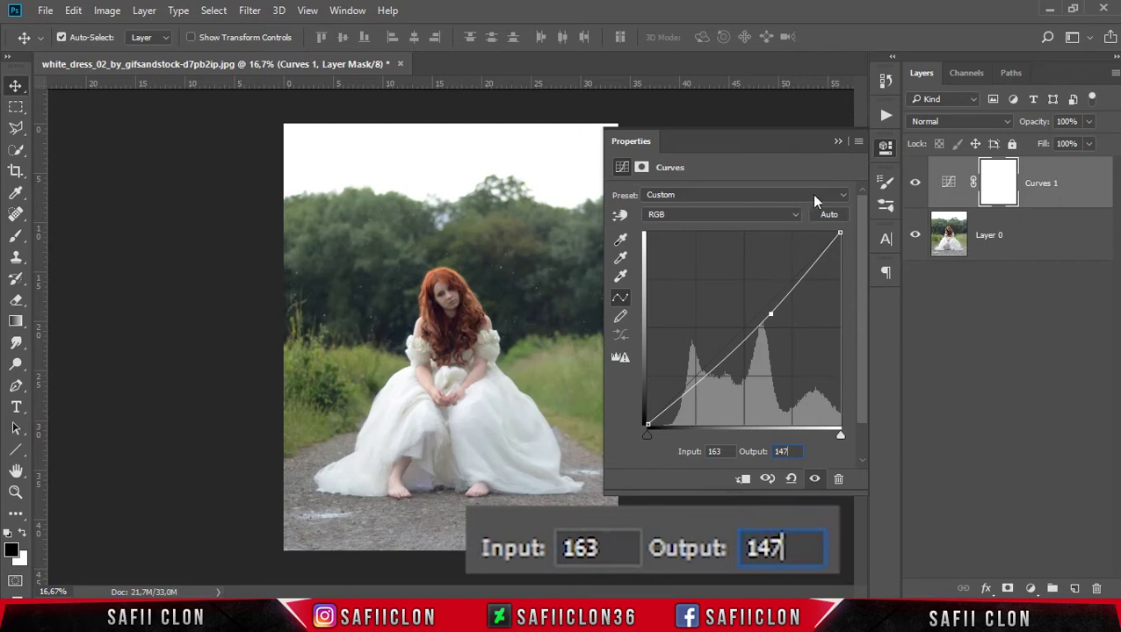
pyautogui.click(834, 141)
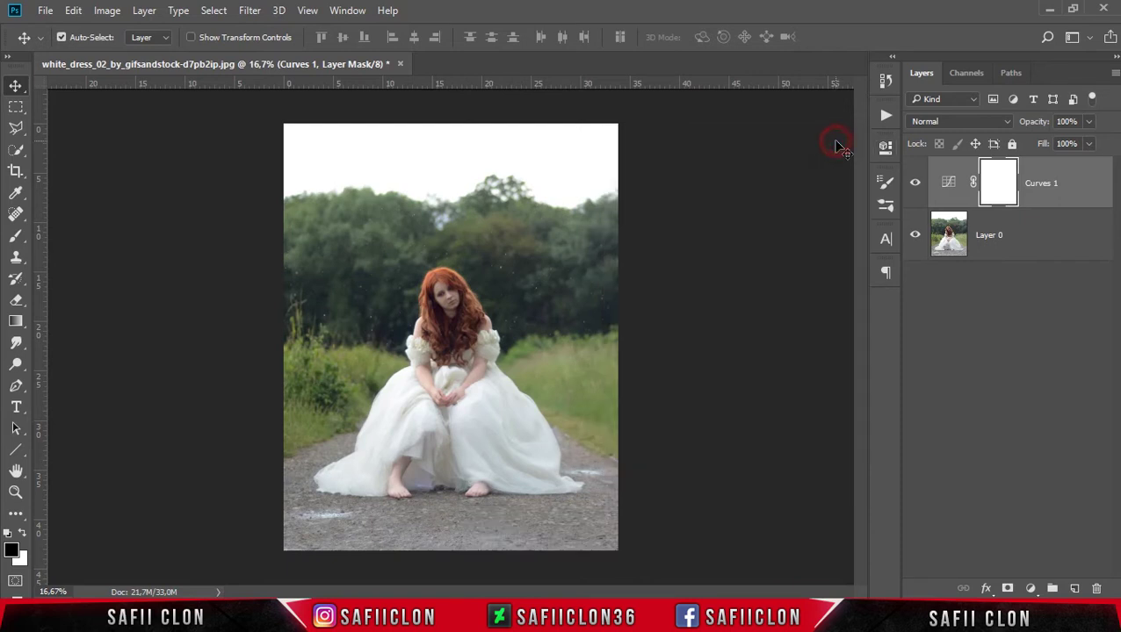
pyautogui.click(1031, 588)
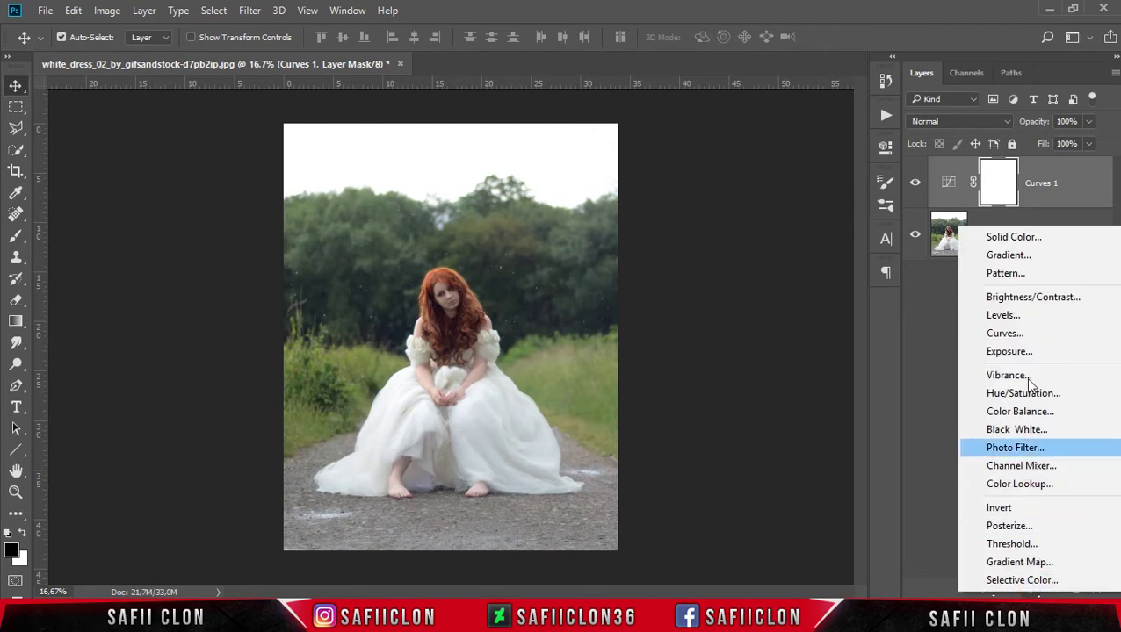
# - Add Brightness/Contrast 1 at Brightness -26 and Contrast 21, toggling its visibility to compare
pyautogui.click(1032, 298)
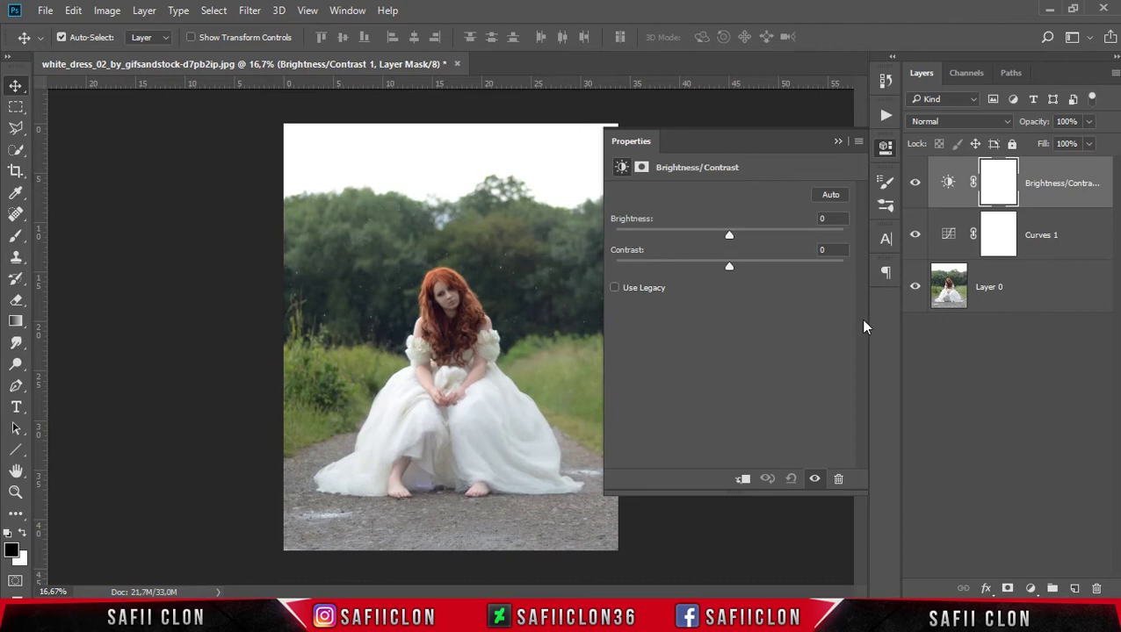
pyautogui.moveTo(725, 233)
pyautogui.mouseDown()
pyautogui.moveTo(707, 232)
pyautogui.moveTo(731, 268)
pyautogui.moveTo(692, 275)
pyautogui.moveTo(760, 281)
pyautogui.mouseUp()
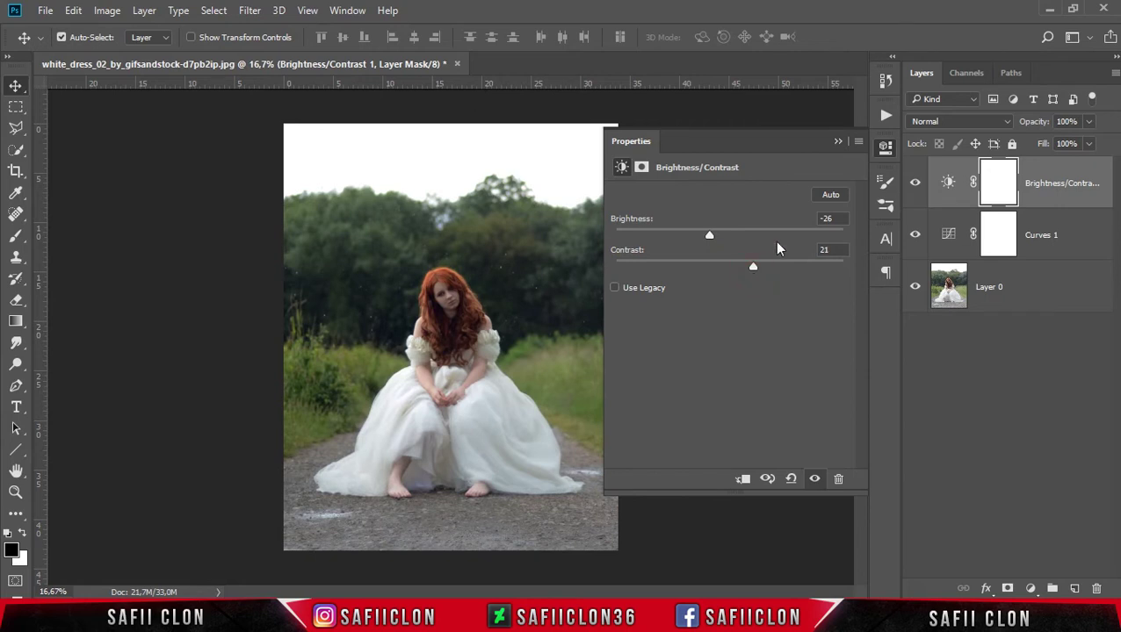
pyautogui.click(838, 142)
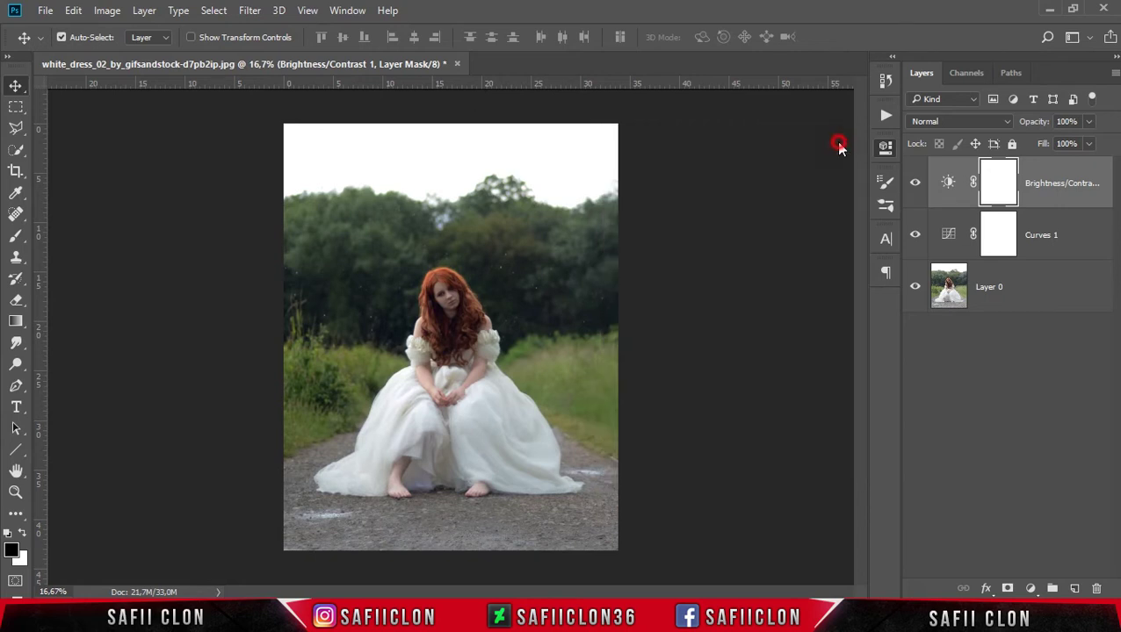
pyautogui.click(914, 182)
# - Add a Hue/Saturation layer limited to Greens, extending the range by sampling the grass
pyautogui.click(1030, 588)
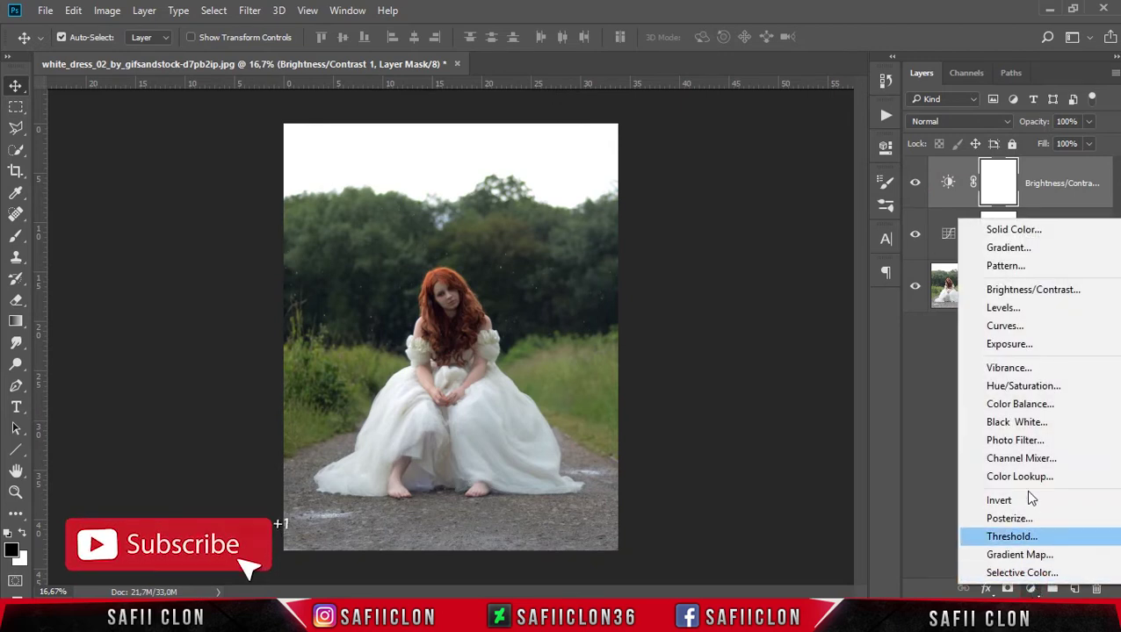
pyautogui.click(1011, 390)
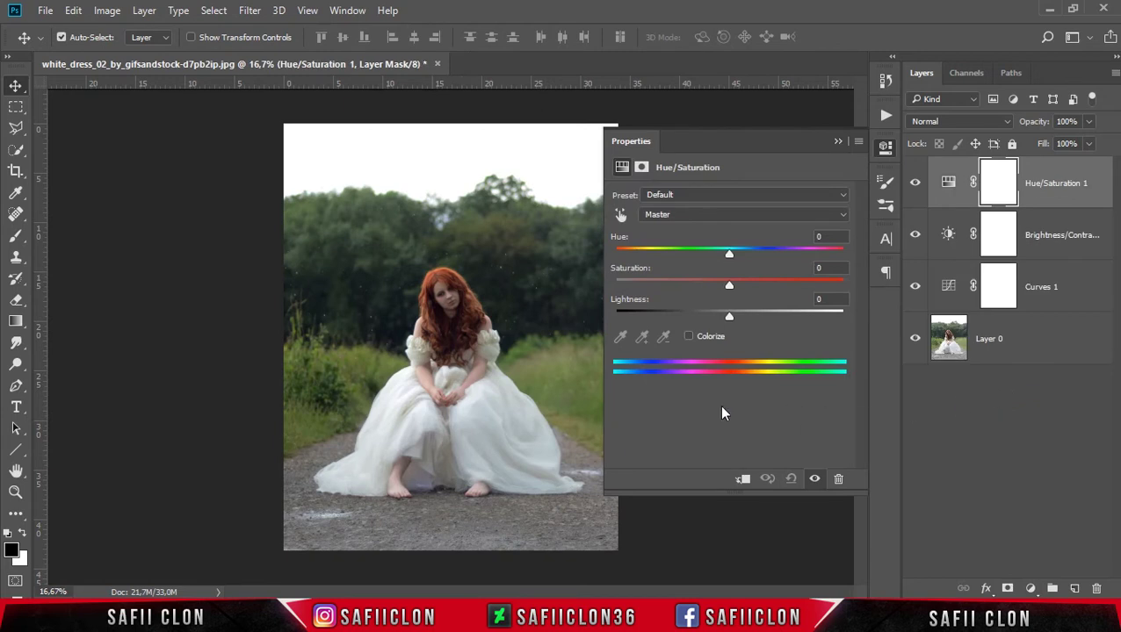
pyautogui.click(704, 214)
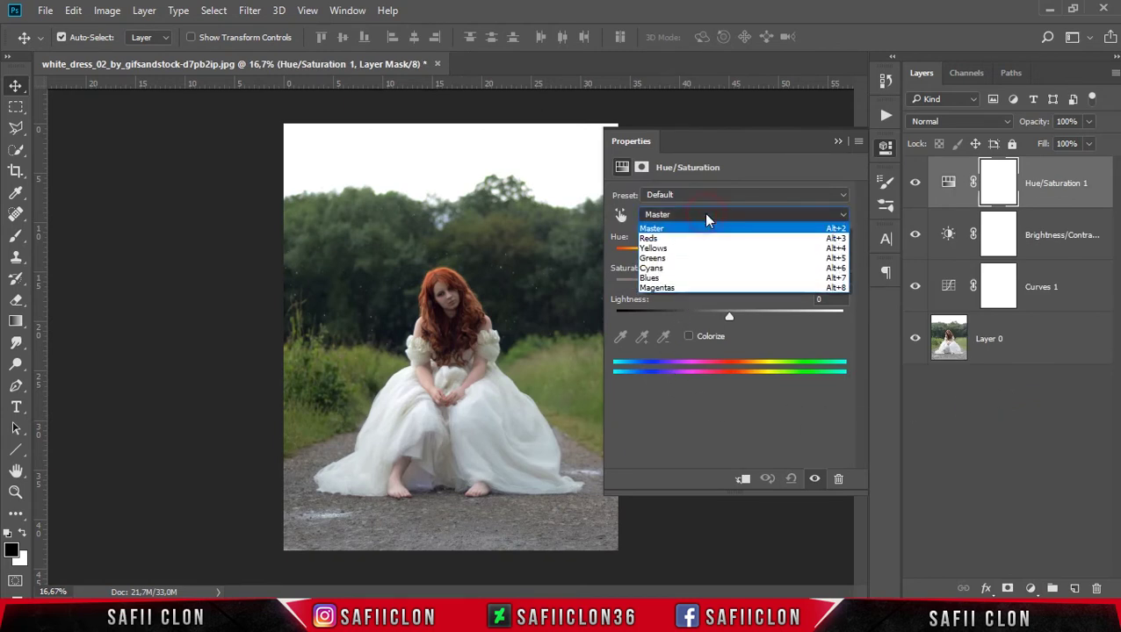
pyautogui.click(652, 258)
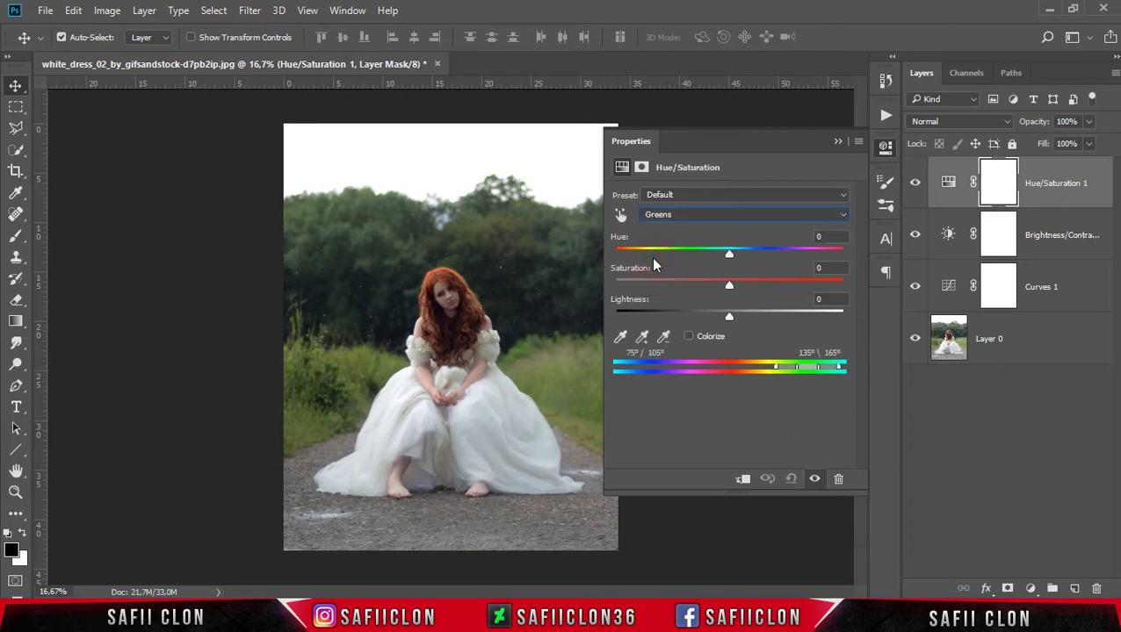
pyautogui.click(643, 337)
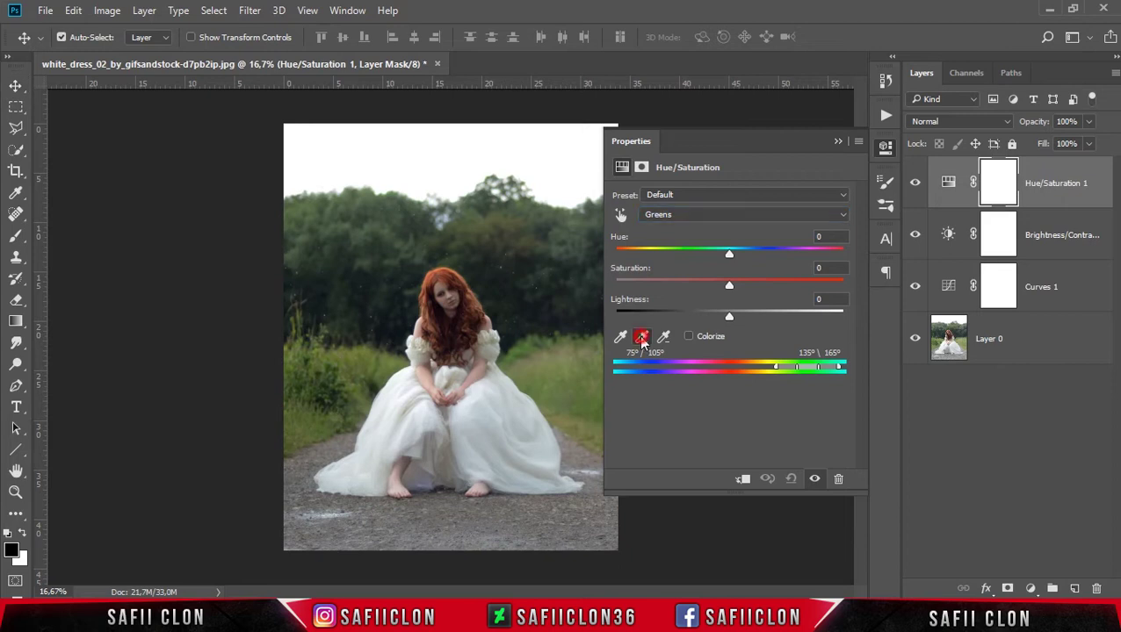
pyautogui.click(557, 370)
# - Shift the Greens to Hue -21 and Saturation +41, then toggle the layer to compare
pyautogui.moveTo(728, 260)
pyautogui.mouseDown()
pyautogui.moveTo(675, 260)
pyautogui.moveTo(788, 262)
pyautogui.moveTo(702, 259)
pyautogui.mouseUp()
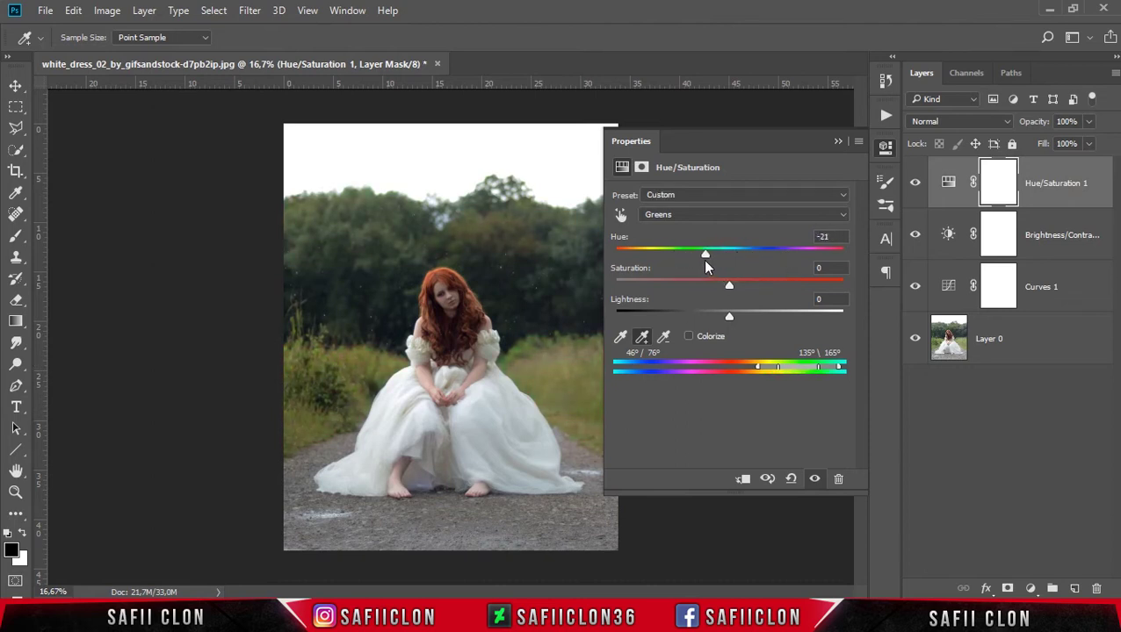
pyautogui.click(728, 286)
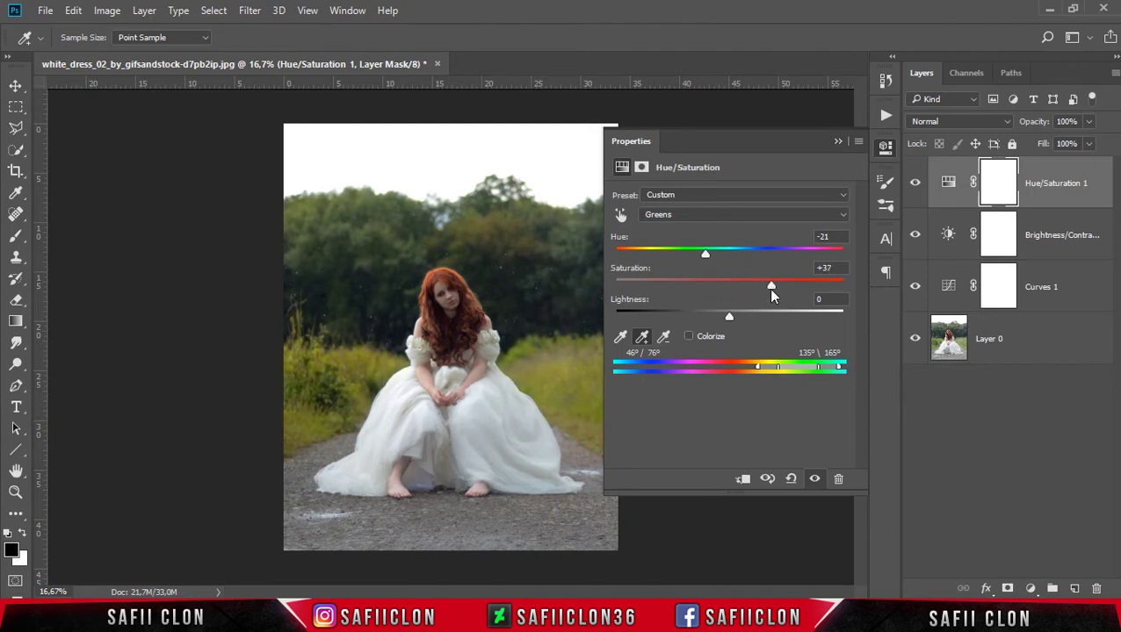
pyautogui.moveTo(756, 291); pyautogui.dragTo(775, 290)
pyautogui.click(837, 142)
pyautogui.click(916, 184)
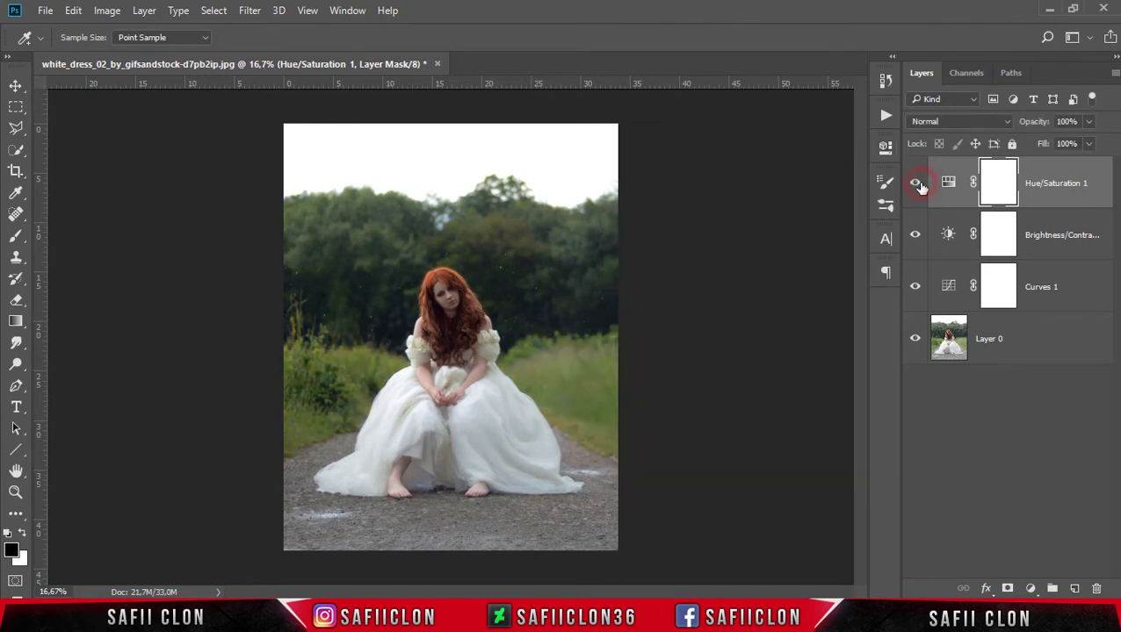
pyautogui.click(1087, 189)
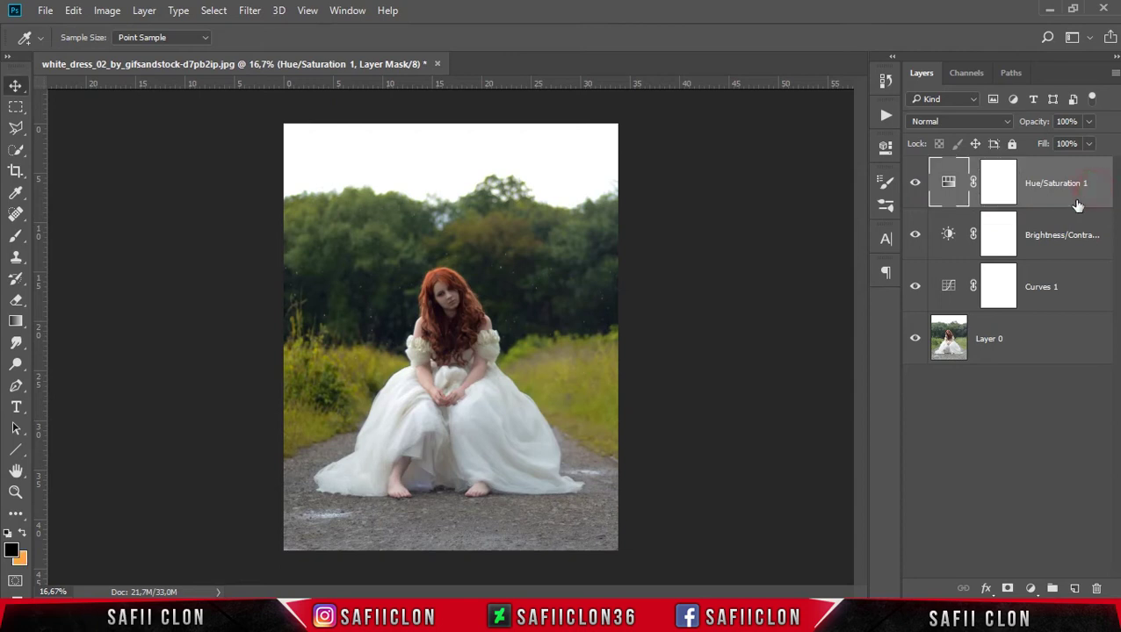
pyautogui.press('v')
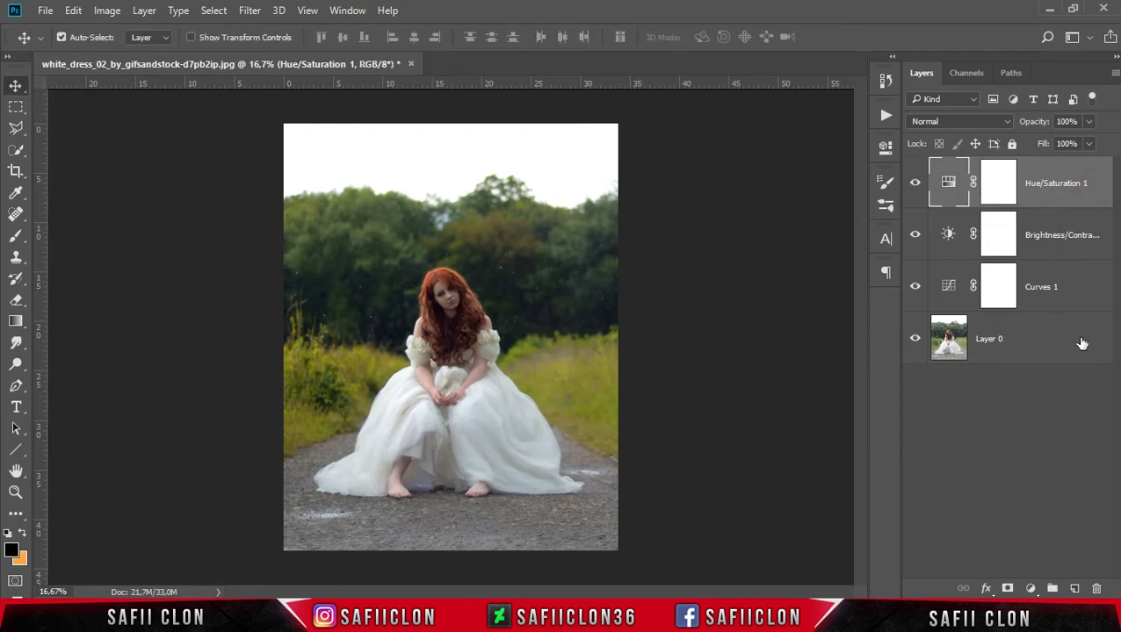
# - Group all four layers into Group 1
pyautogui.keyDown('shift'); pyautogui.click(1043, 345); pyautogui.keyUp('shift')
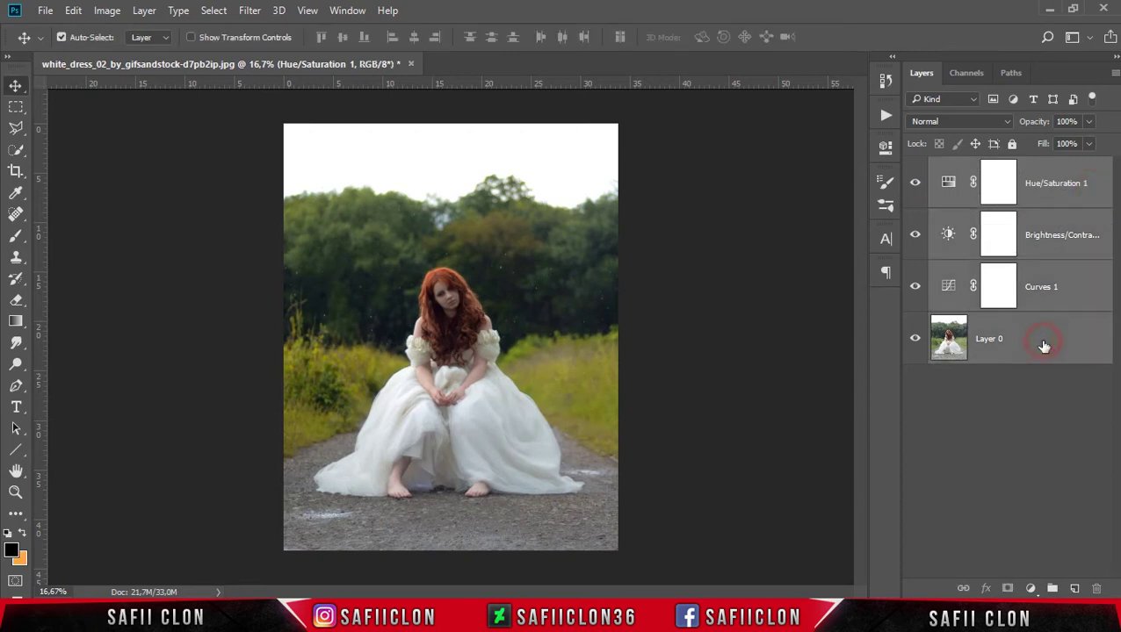
pyautogui.rightClick(1046, 200)
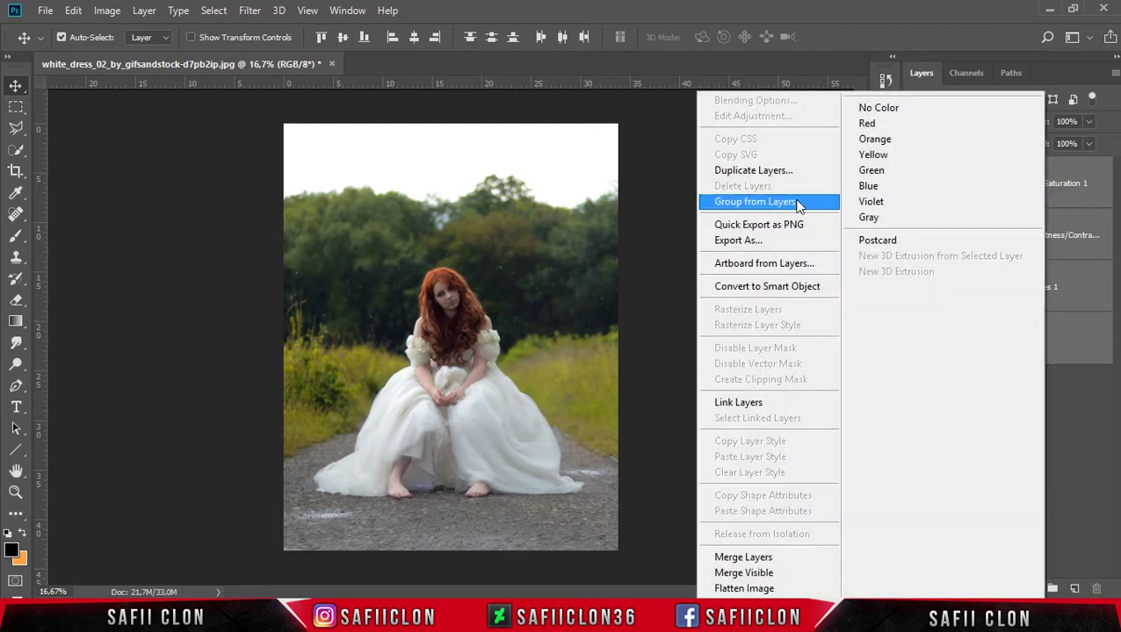
pyautogui.click(796, 202)
pyautogui.click(716, 204)
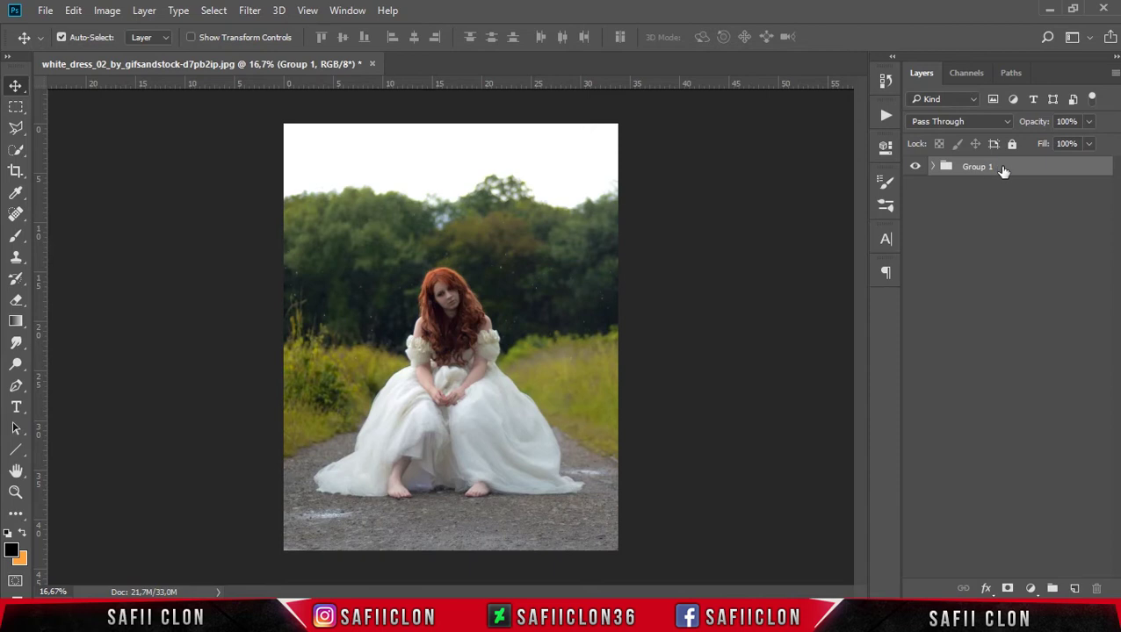
# - Duplicate Group 1 and merge the Group 1 copy into a single layer
pyautogui.rightClick(1002, 168)
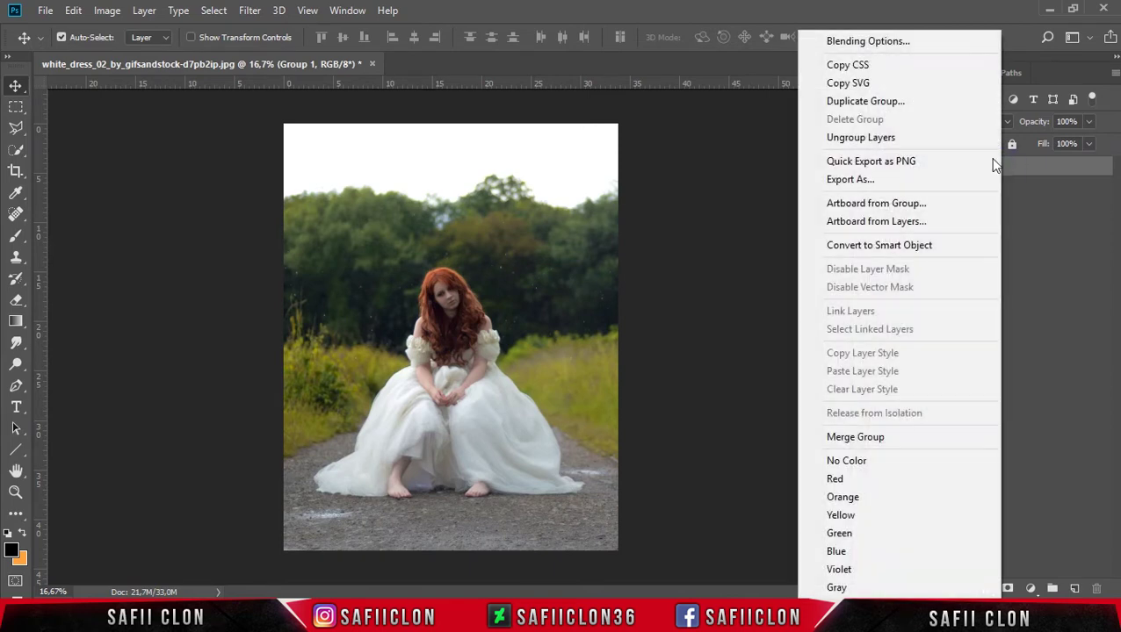
pyautogui.click(890, 103)
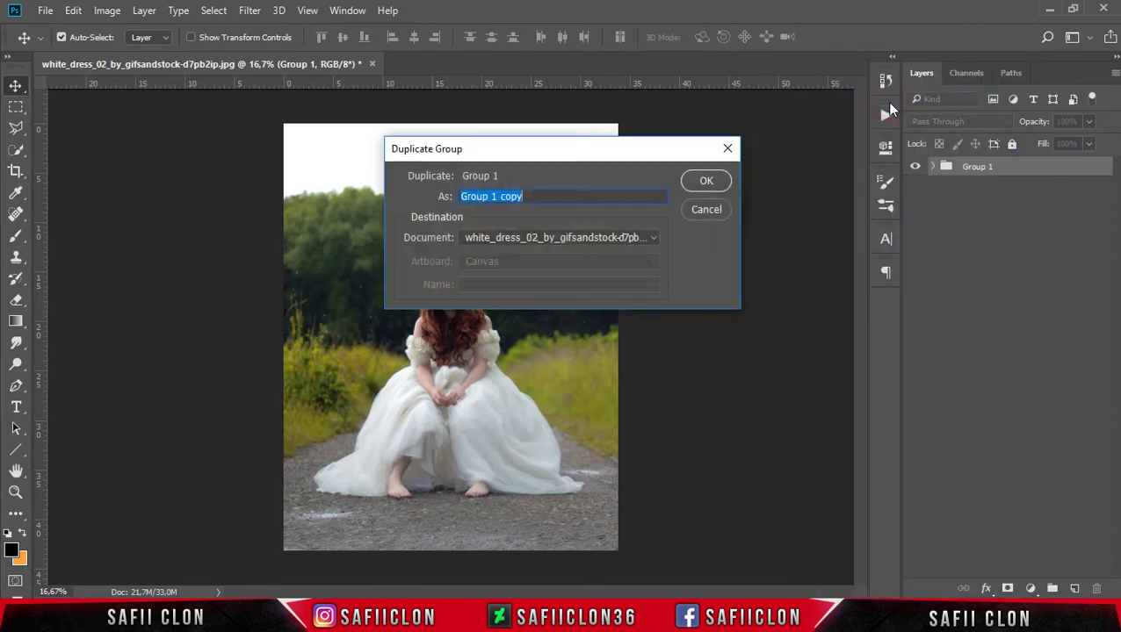
pyautogui.click(715, 182)
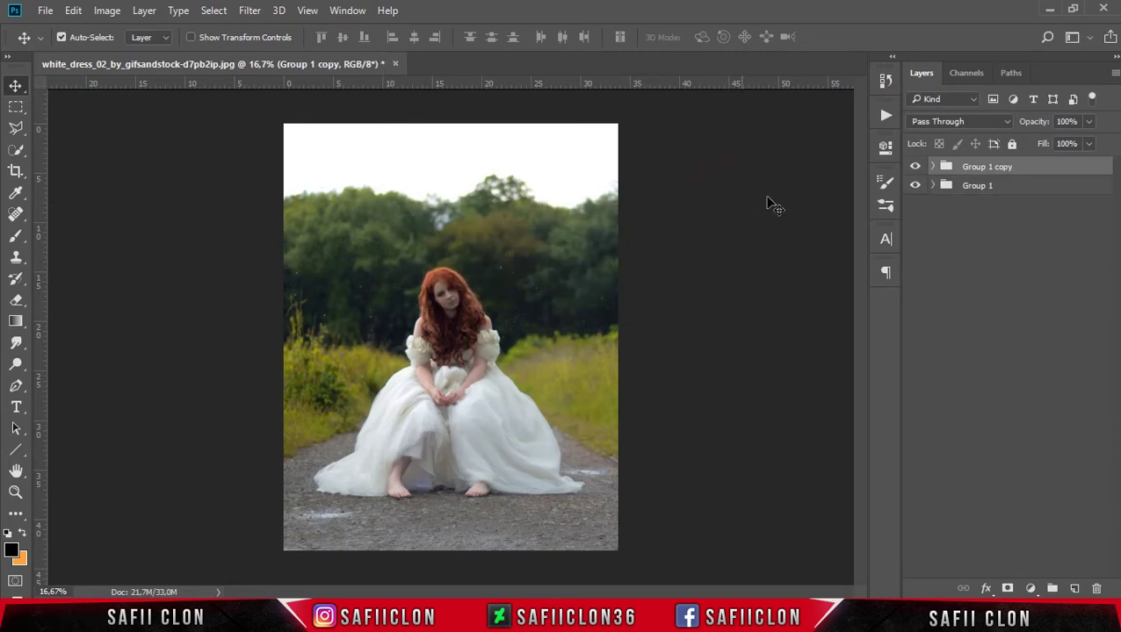
pyautogui.rightClick(1016, 167)
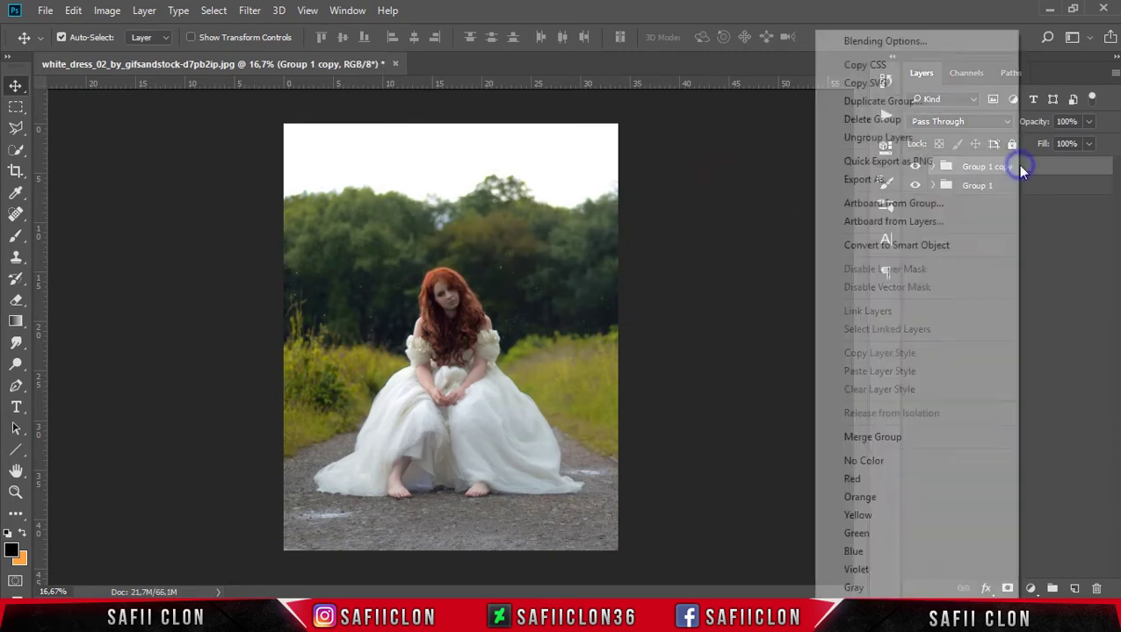
pyautogui.click(901, 438)
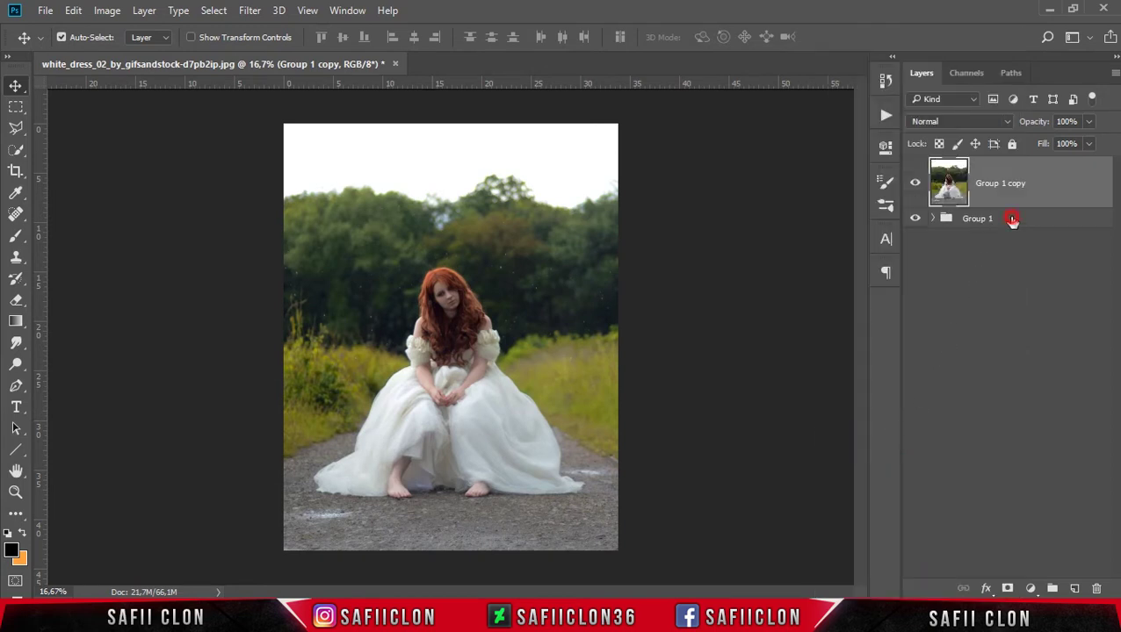
# - Rename the original Group 1 to ORIGINAL
pyautogui.click(1012, 220)
pyautogui.doubleClick(990, 220)
pyautogui.write('o')
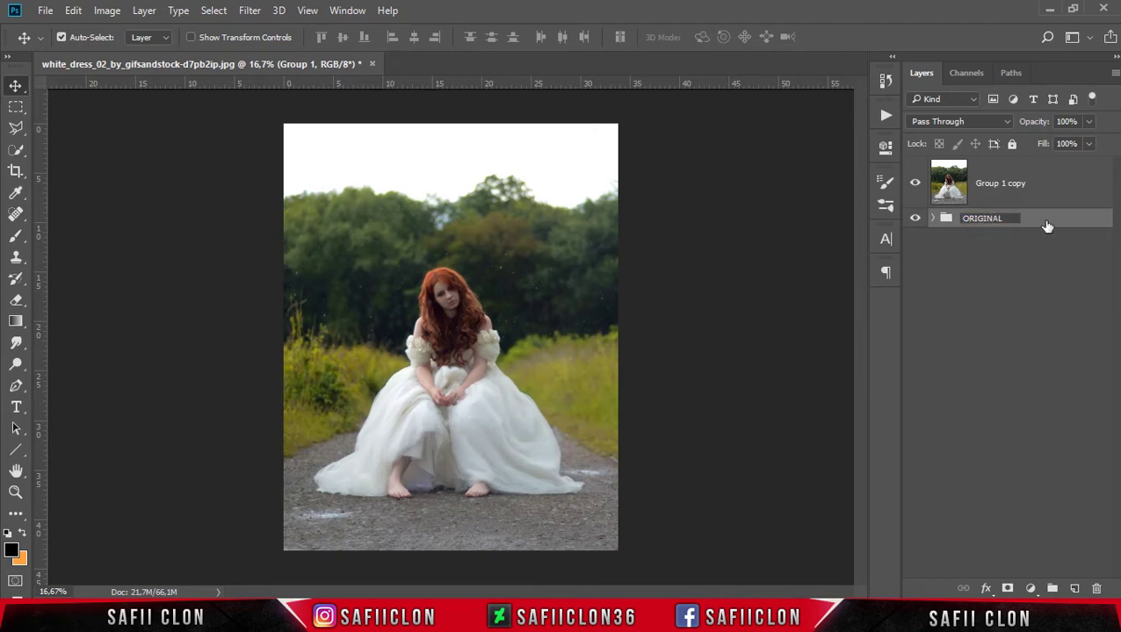
pyautogui.click(1047, 226)
# - Hide the ORIGINAL group and duplicate the merged Group 1 copy as Group 1 copy 2
pyautogui.click(915, 220)
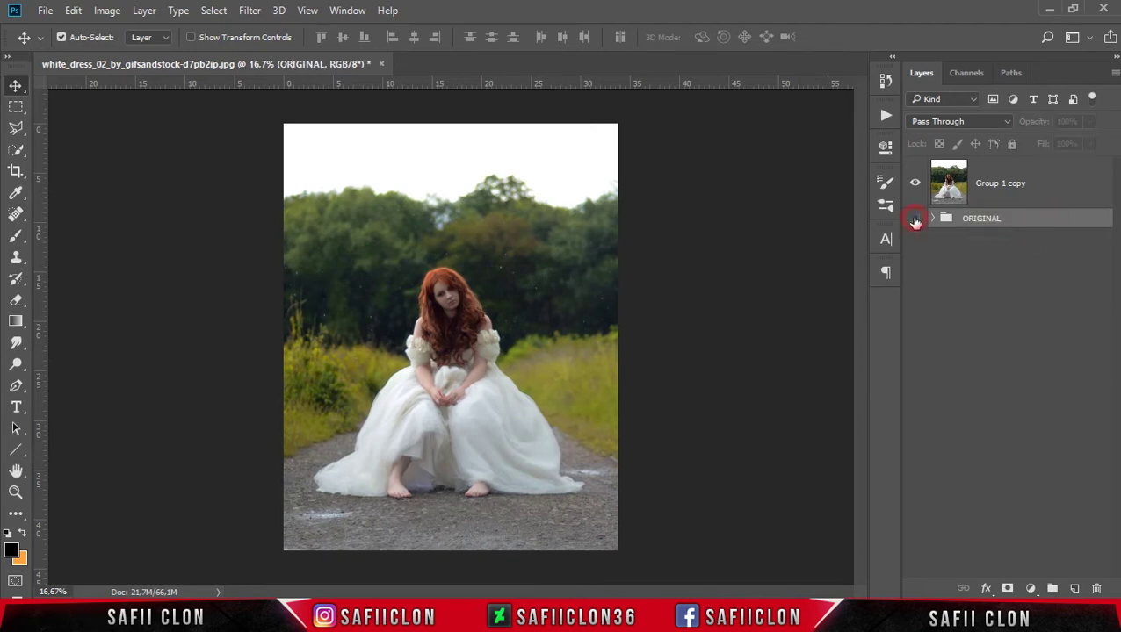
pyautogui.click(1027, 194)
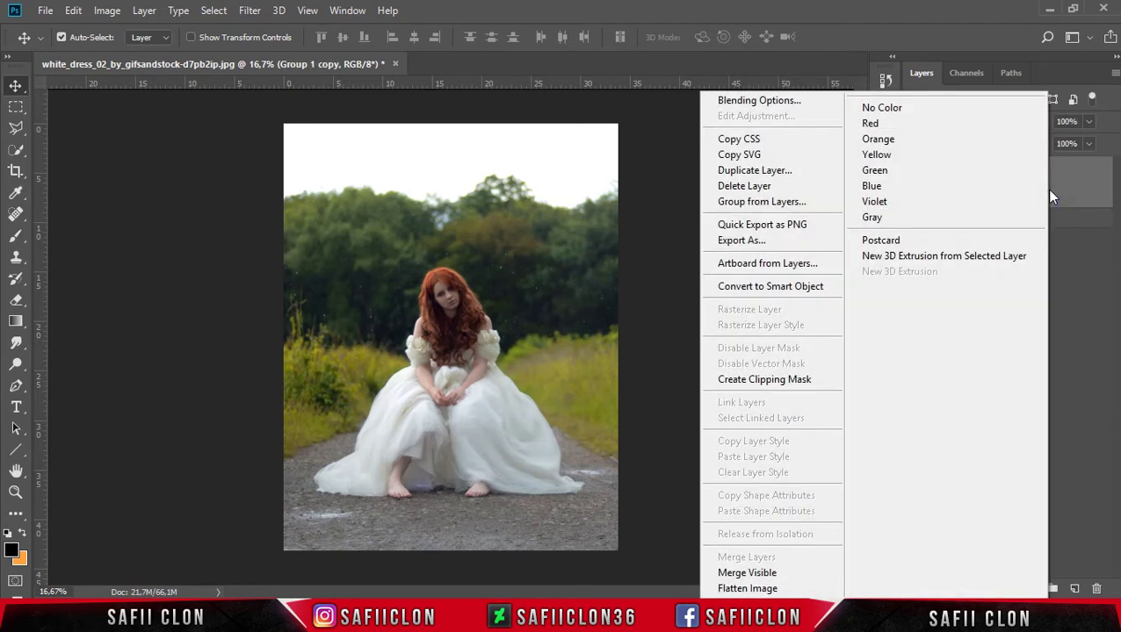
pyautogui.click(776, 173)
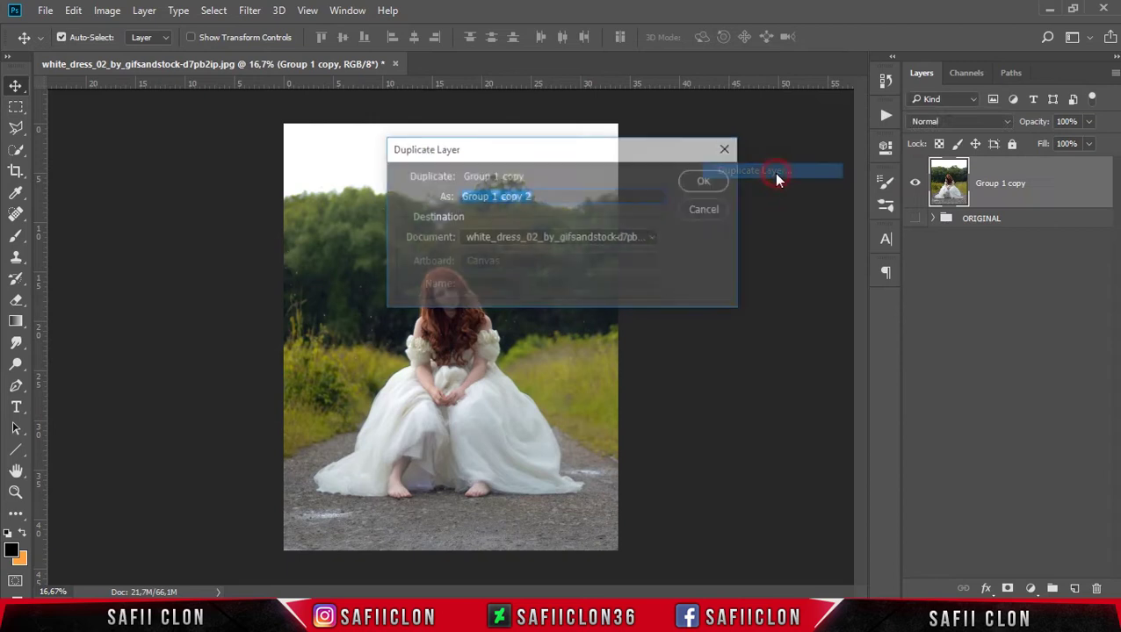
pyautogui.click(708, 182)
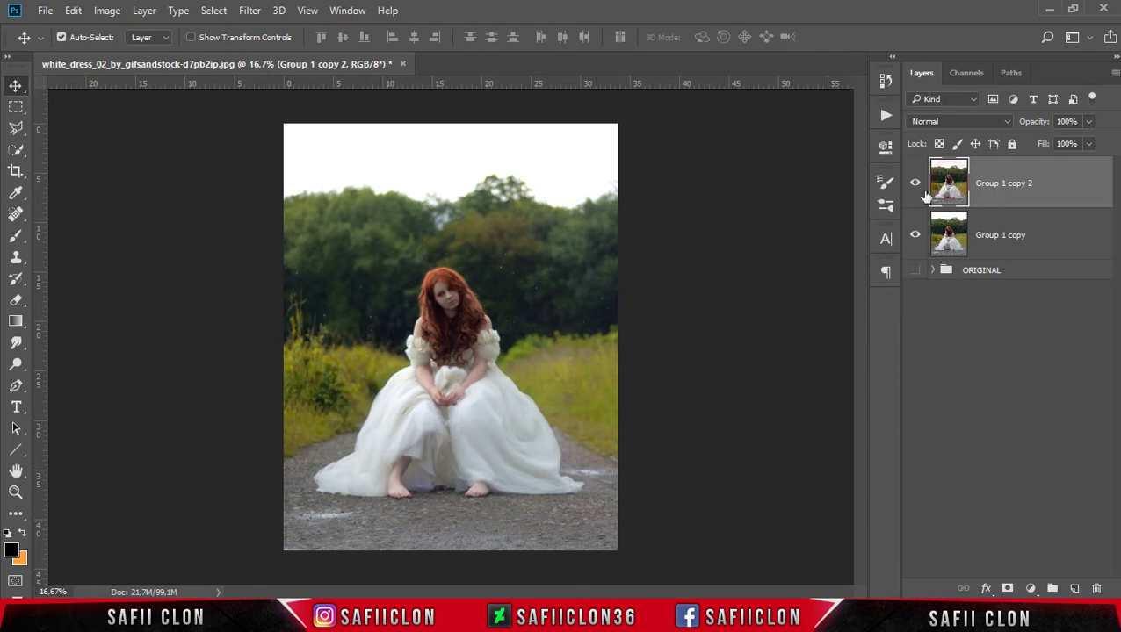
# - Switch to the Quick Selection Tool at 23 px brush size and zoom in on the woman
pyautogui.click(18, 153)
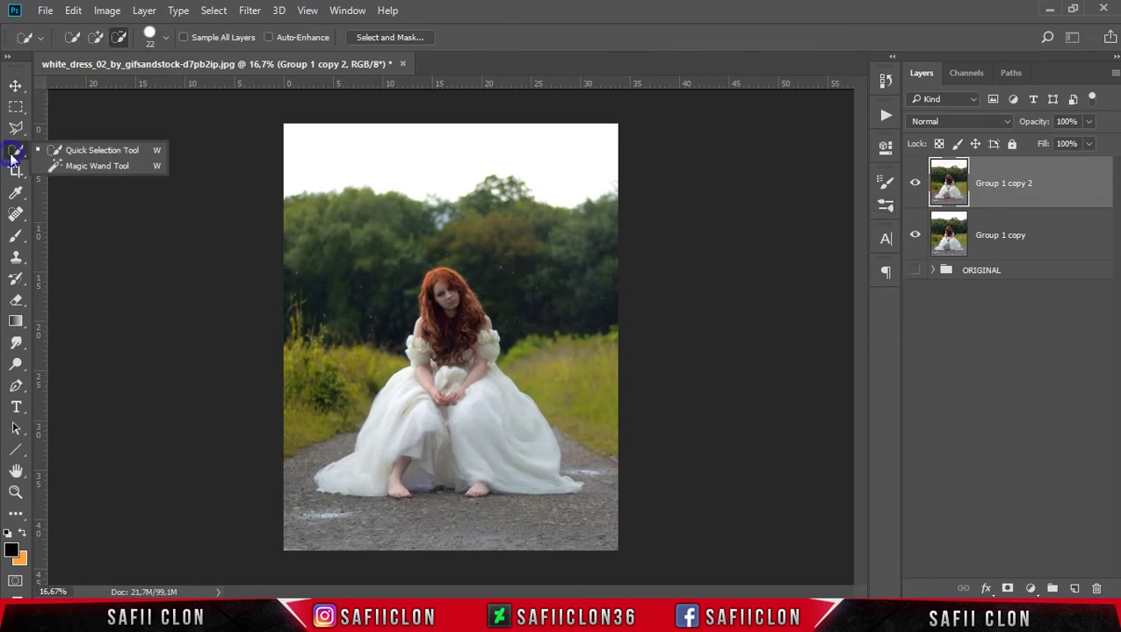
pyautogui.click(99, 150)
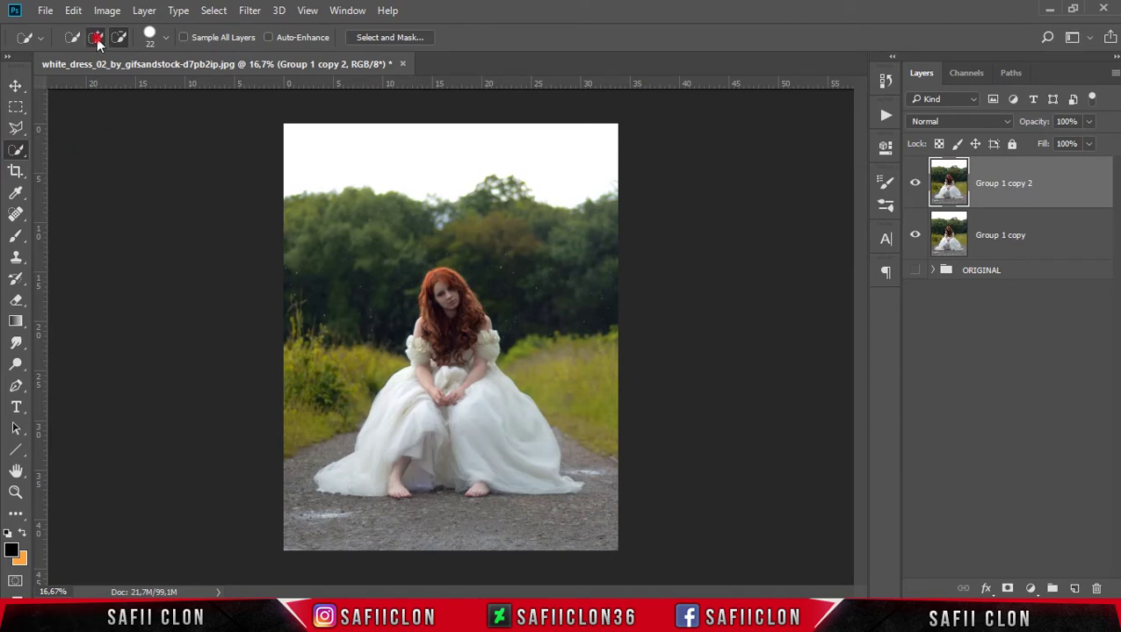
pyautogui.click(165, 37)
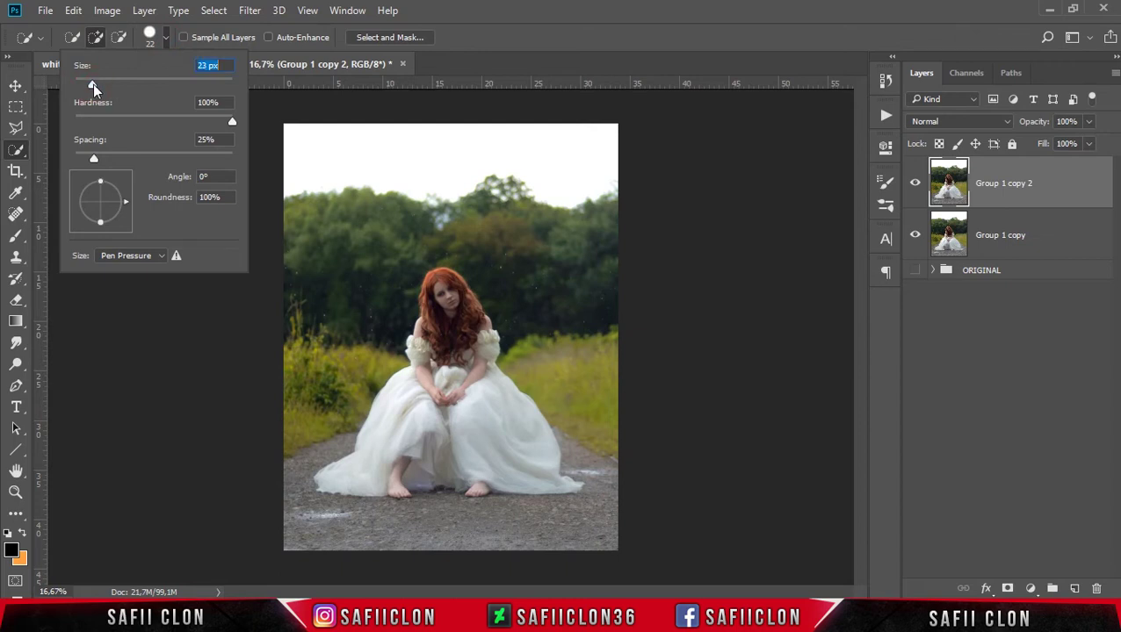
pyautogui.click(166, 38)
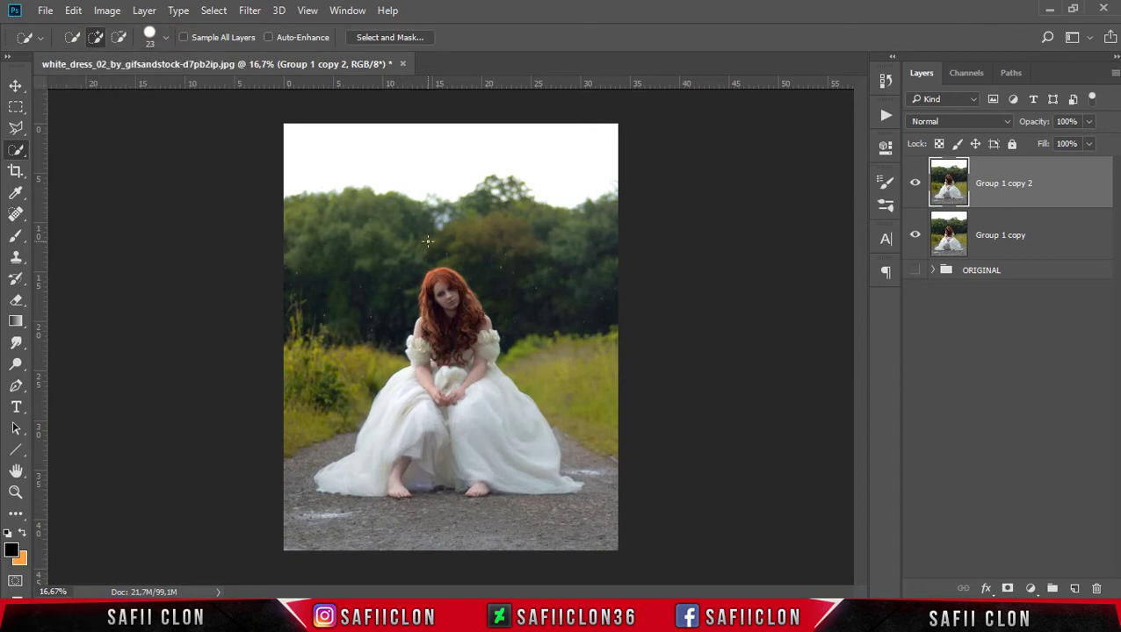
pyautogui.hotkey('ctrl', '+')
pyautogui.scroll(-1, 463, 301)
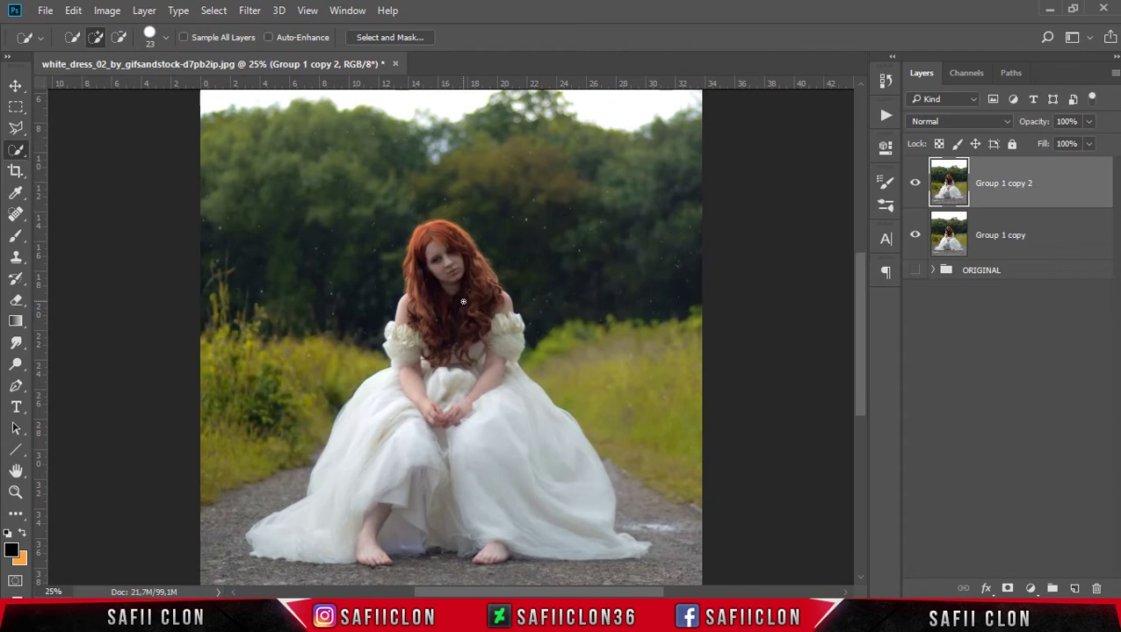
# - Paint a selection over the woman and her dress, refining the hair and left dress edges
pyautogui.moveTo(301, 547)
pyautogui.mouseDown()
pyautogui.moveTo(422, 466)
pyautogui.moveTo(495, 490)
pyautogui.moveTo(491, 449)
pyautogui.moveTo(500, 555)
pyautogui.mouseUp()
pyautogui.moveTo(858, 346); pyautogui.dragTo(861, 381)
pyautogui.moveTo(443, 153)
pyautogui.mouseDown()
pyautogui.moveTo(472, 453)
pyautogui.moveTo(654, 458)
pyautogui.mouseUp()
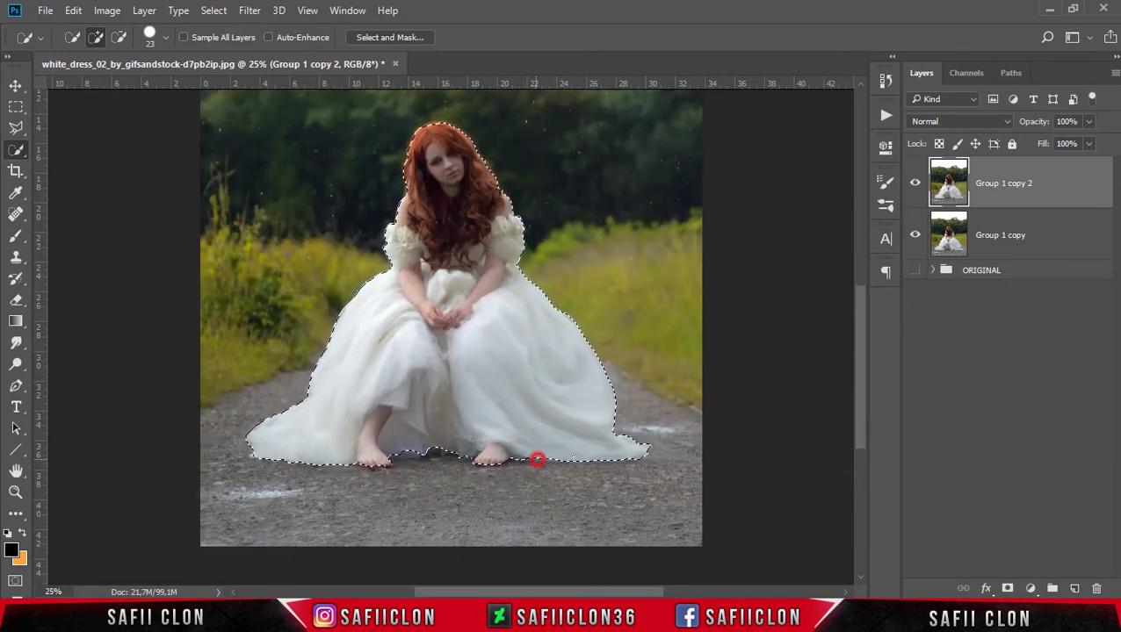
pyautogui.scroll(1, 500, 368)
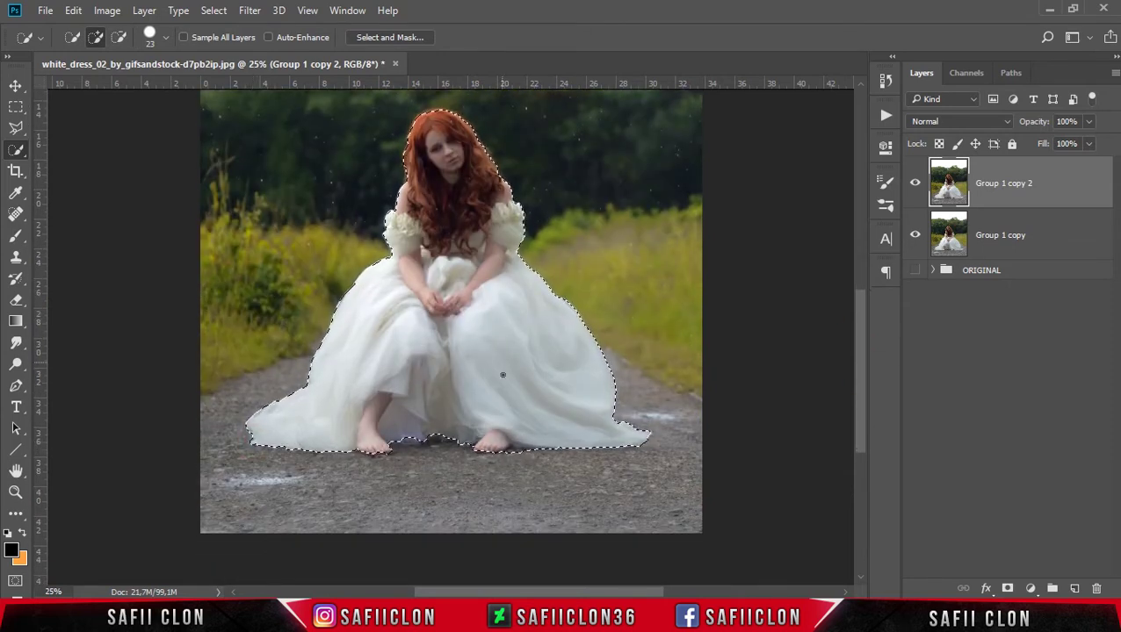
pyautogui.scroll(2, 525, 327)
pyautogui.scroll(2, 525, 327)
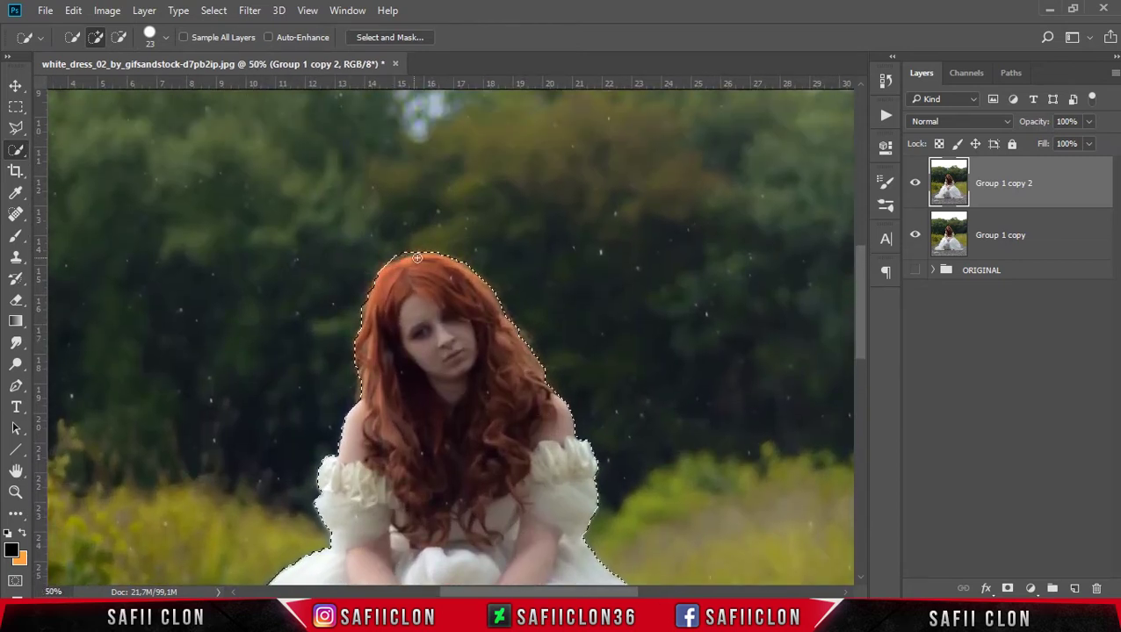
pyautogui.click(527, 345)
pyautogui.scroll(-3, 348, 386)
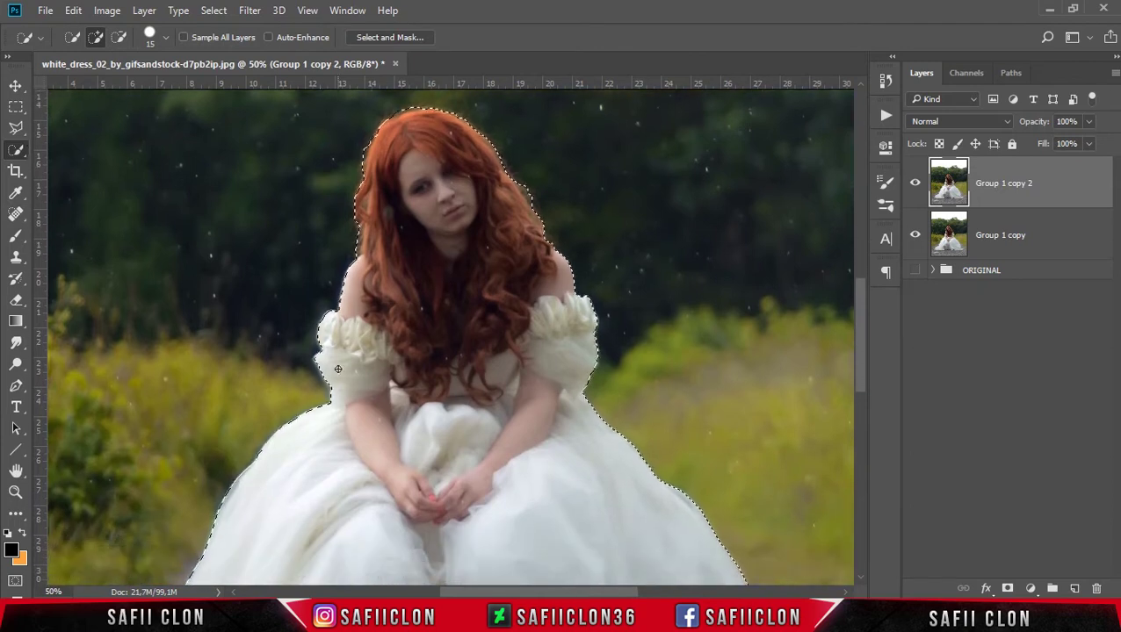
pyautogui.click(255, 460)
pyautogui.scroll(-3, 300, 458)
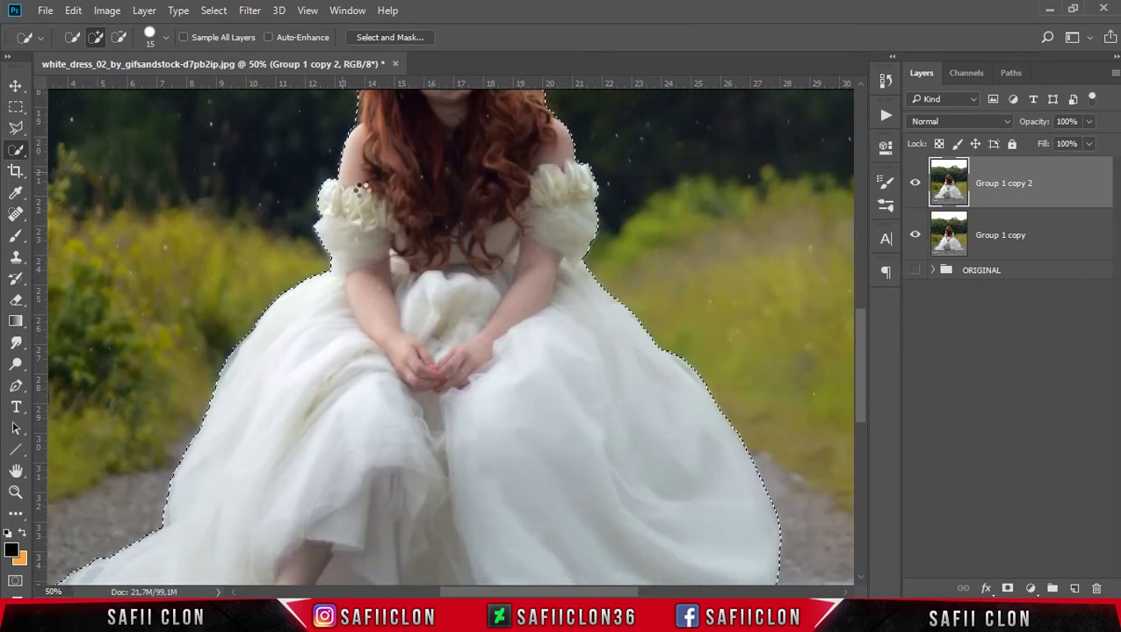
pyautogui.scroll(-2, 352, 213)
pyautogui.hotkey('ctrl', '0')
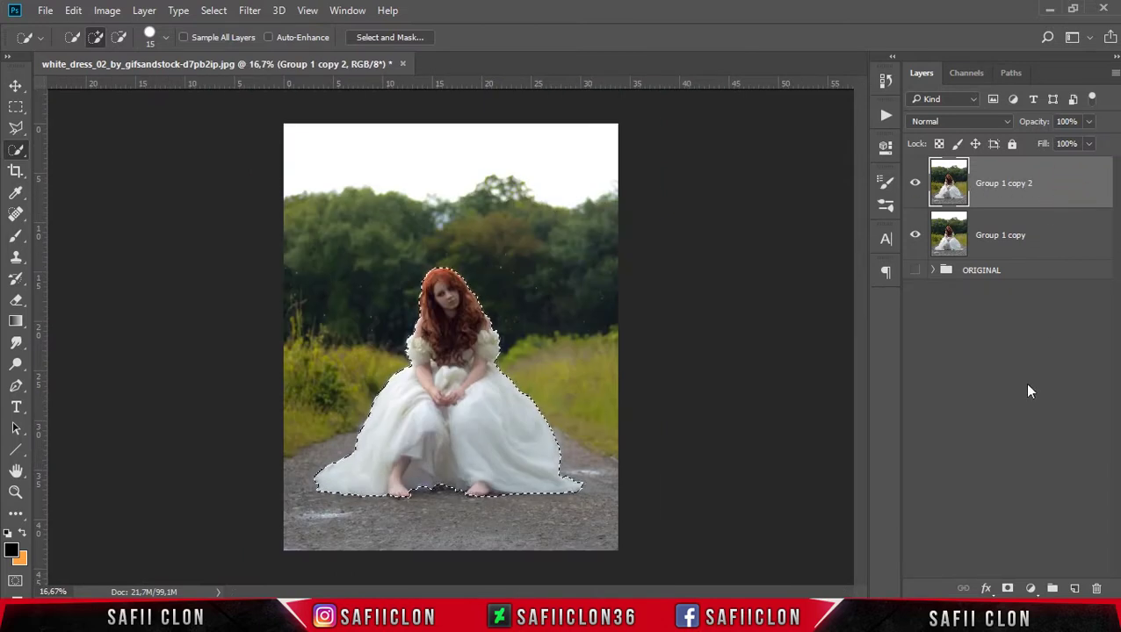
# - Mask Group 1 copy 2 to the woman selection and open the mask in Select and Mask
pyautogui.click(1007, 588)
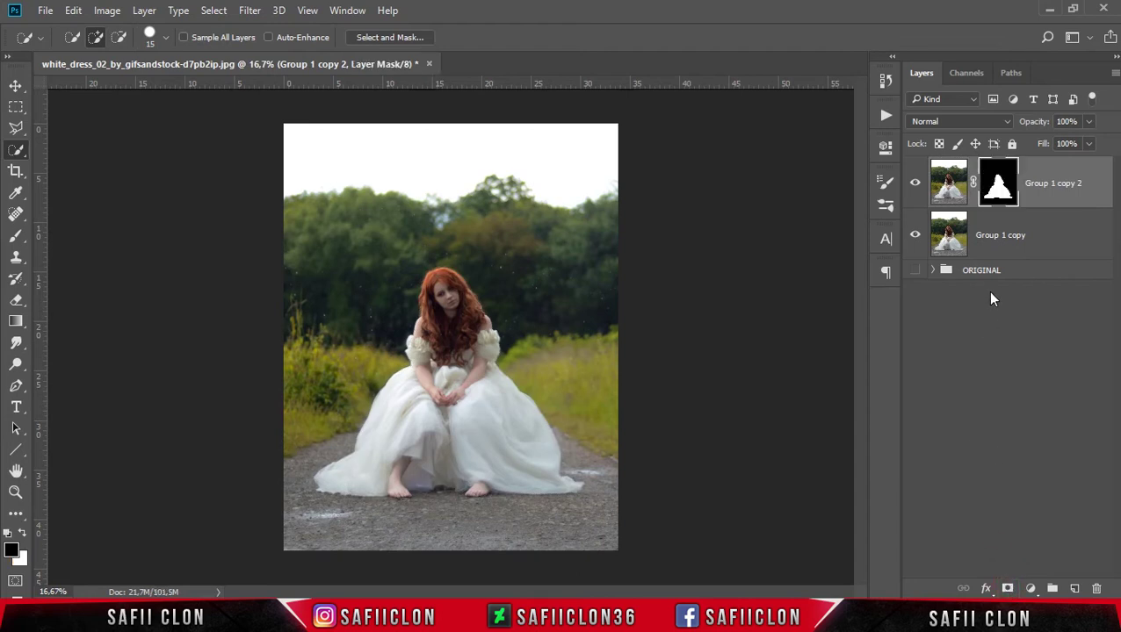
pyautogui.rightClick(999, 180)
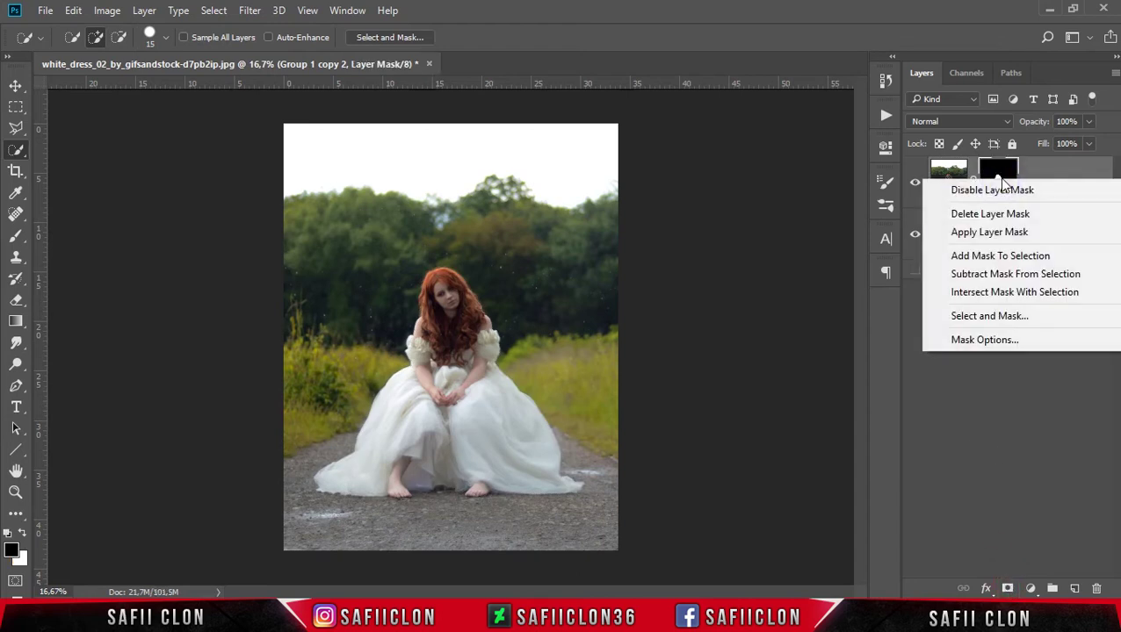
pyautogui.click(1002, 324)
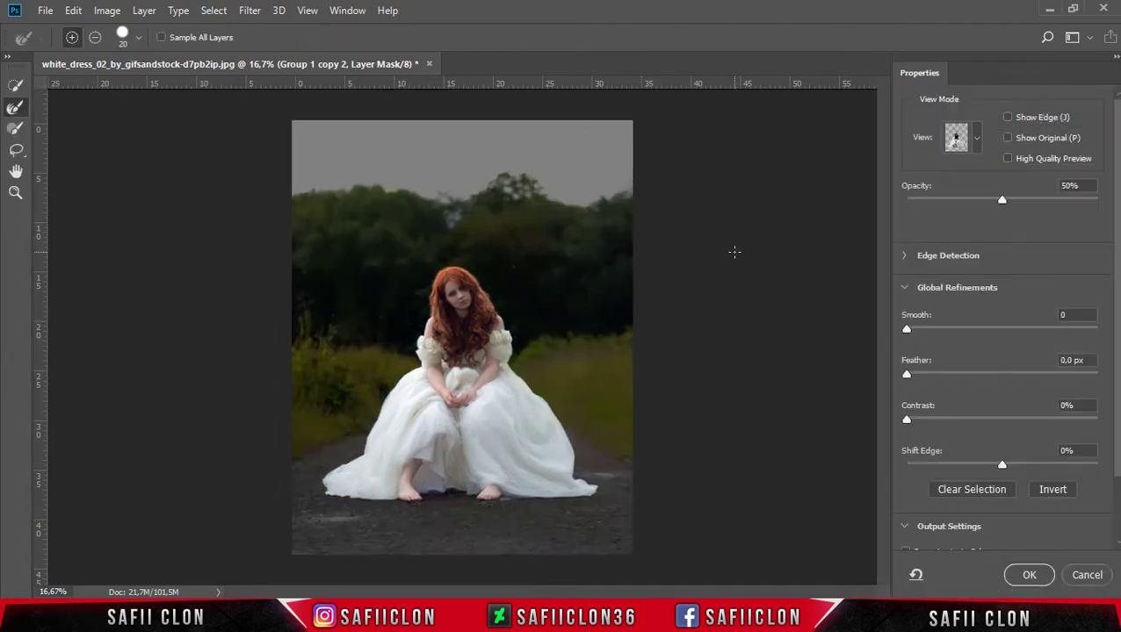
# - Brush a 17 px Refine Edge over both sides of the woman's hair, then apply the mask
pyautogui.hotkey('ctrl', '+')
pyautogui.hotkey('ctrl', '+')
pyautogui.hotkey('ctrl', '+')
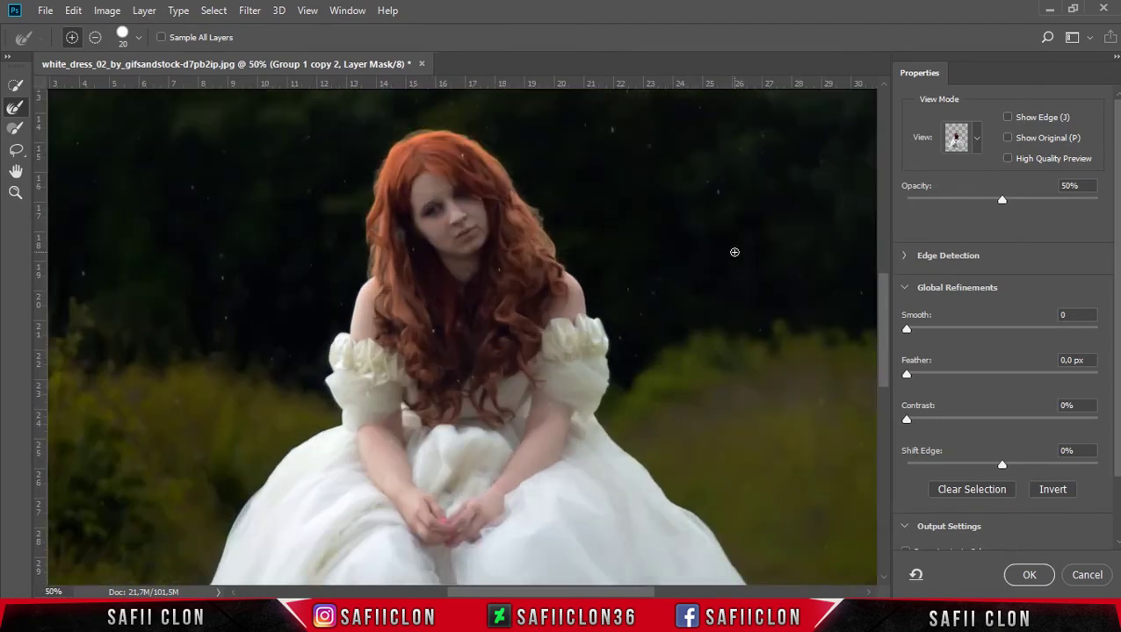
pyautogui.hotkey('ctrl', '+')
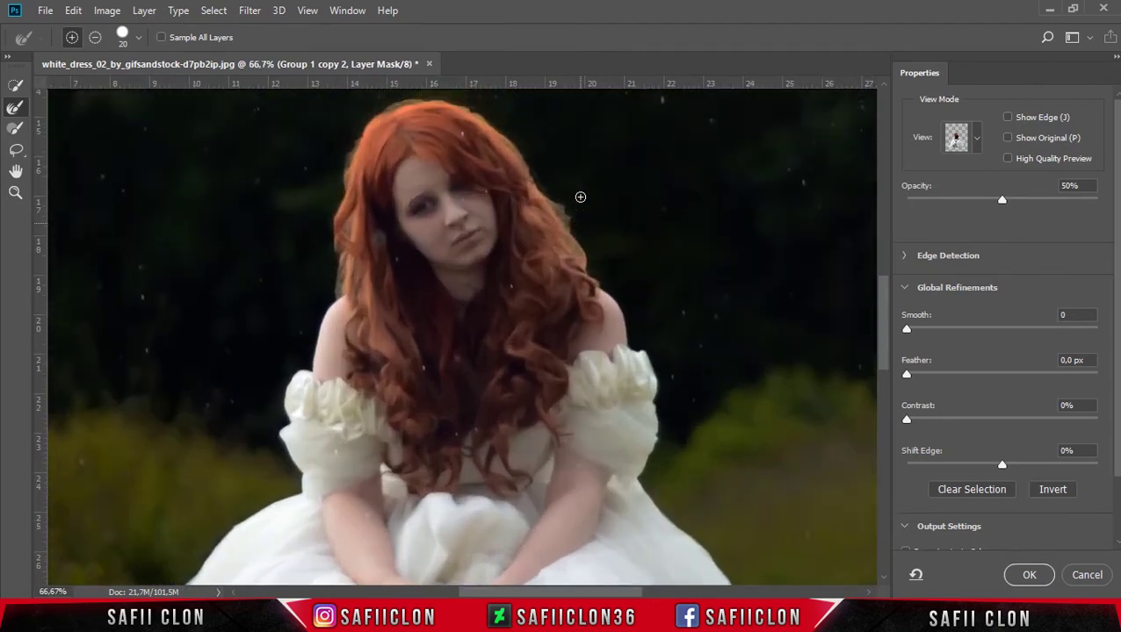
pyautogui.scroll(2, 580, 197)
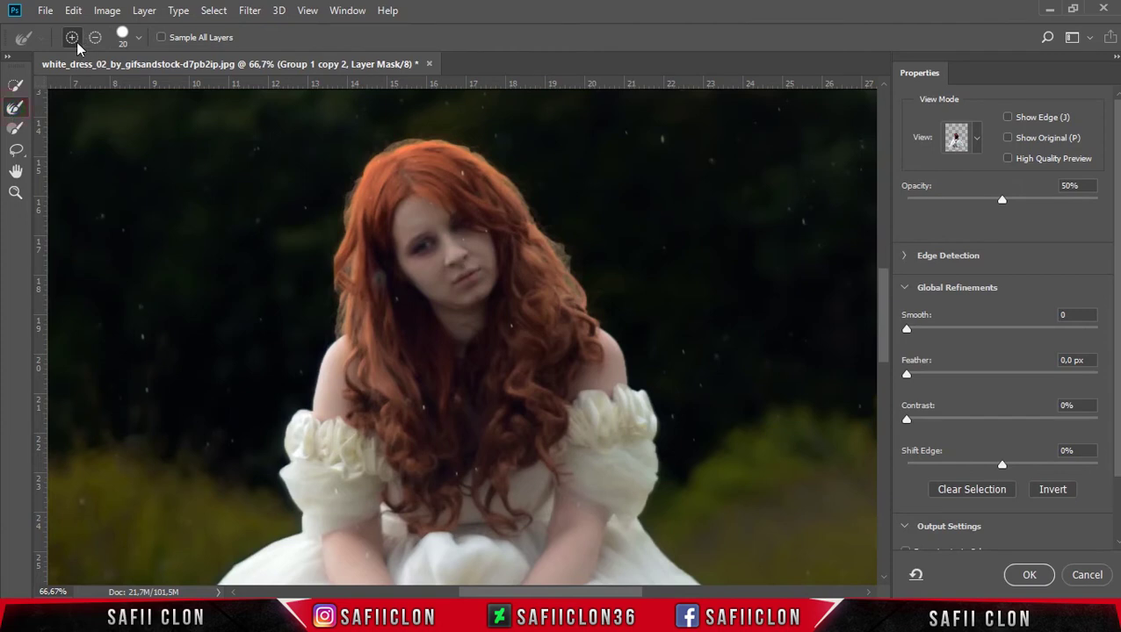
pyautogui.click(139, 39)
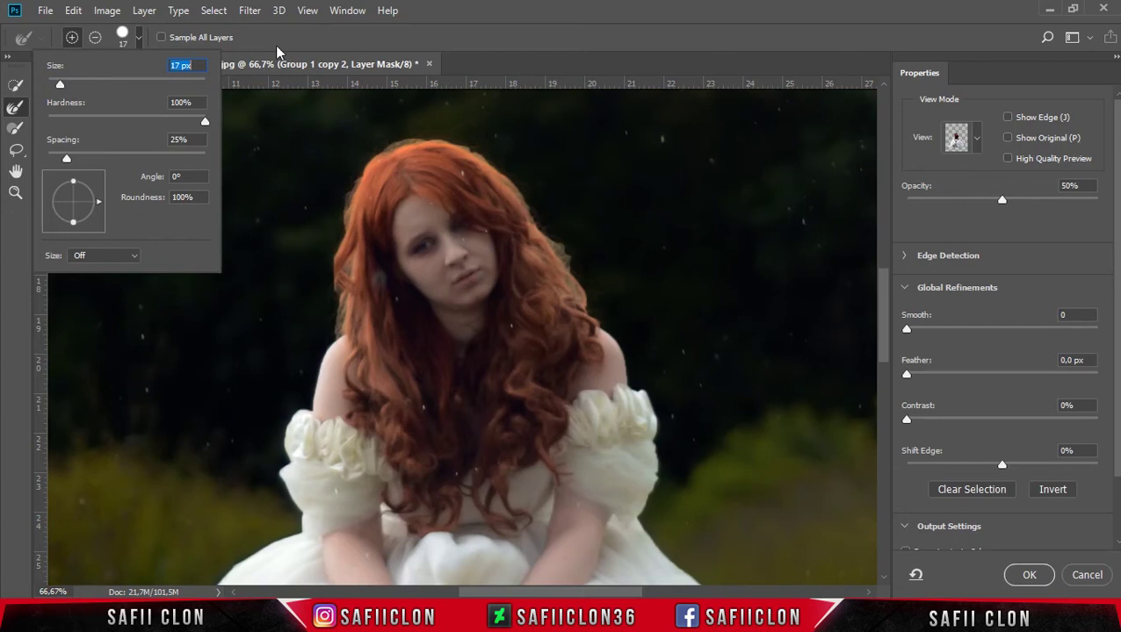
pyautogui.click(464, 10)
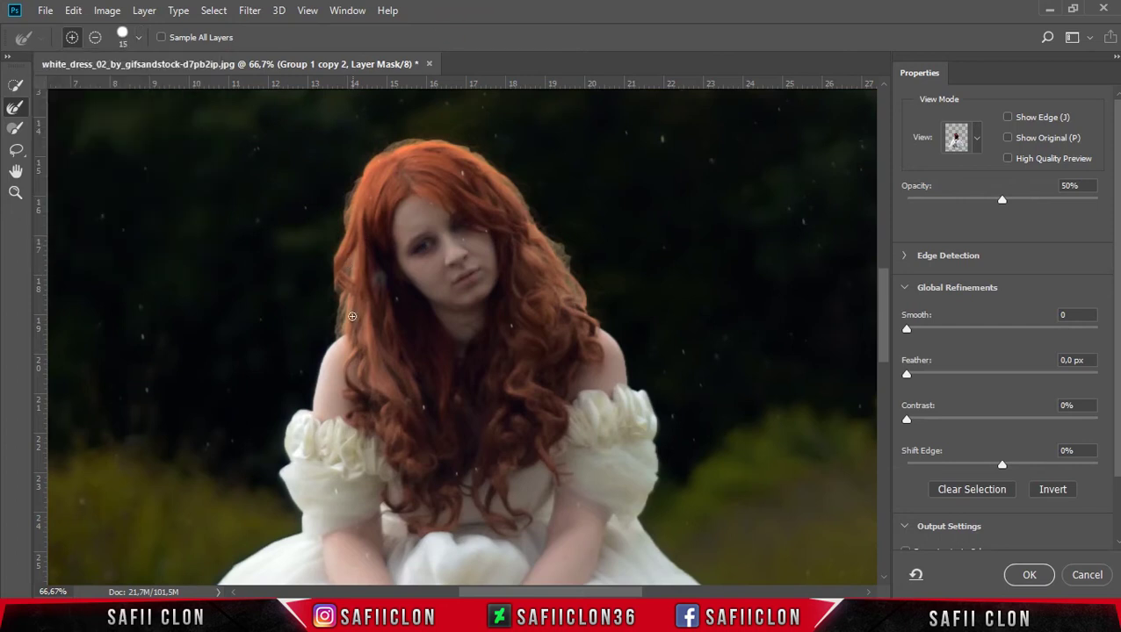
pyautogui.moveTo(339, 335); pyautogui.dragTo(337, 309)
pyautogui.moveTo(331, 257); pyautogui.dragTo(362, 173)
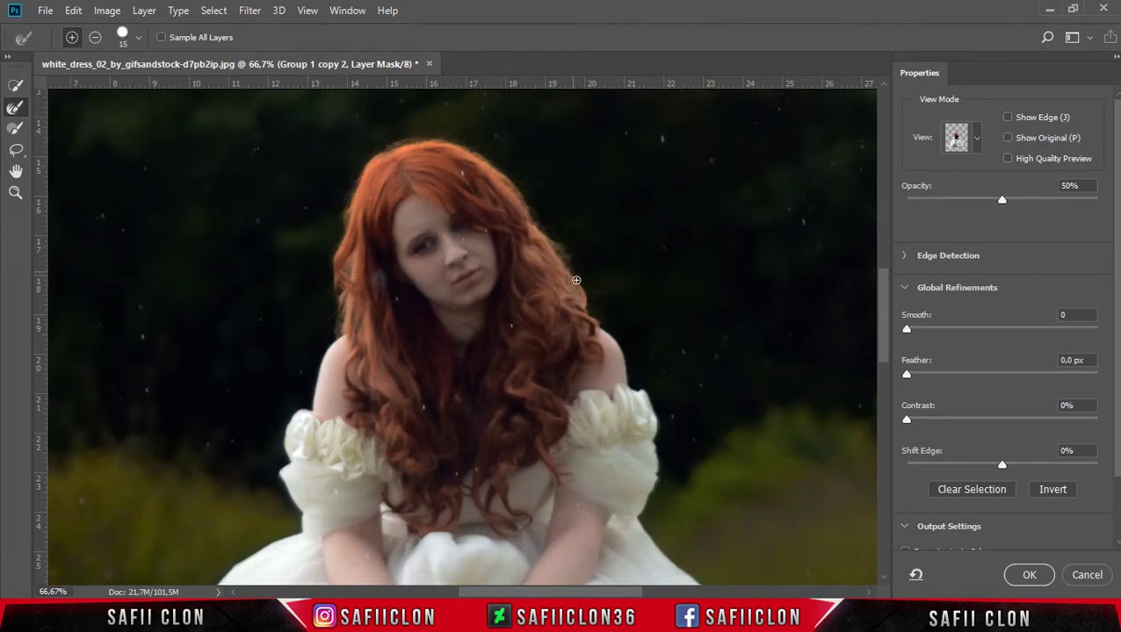
pyautogui.moveTo(584, 310); pyautogui.dragTo(512, 189)
pyautogui.scroll(-5, 527, 333)
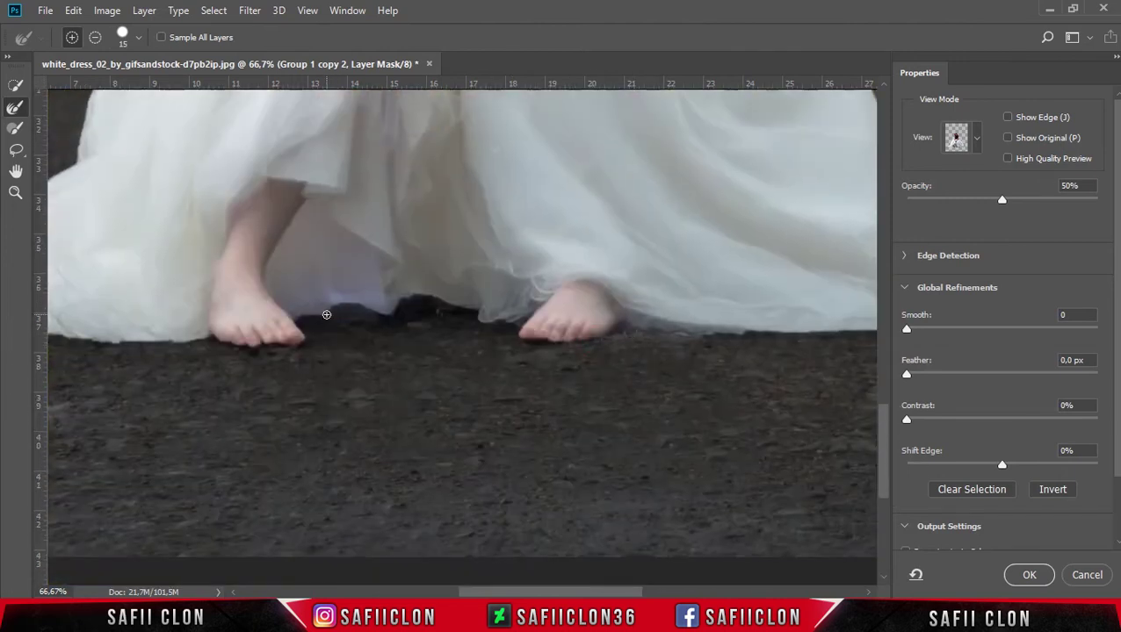
pyautogui.scroll(-4, 438, 316)
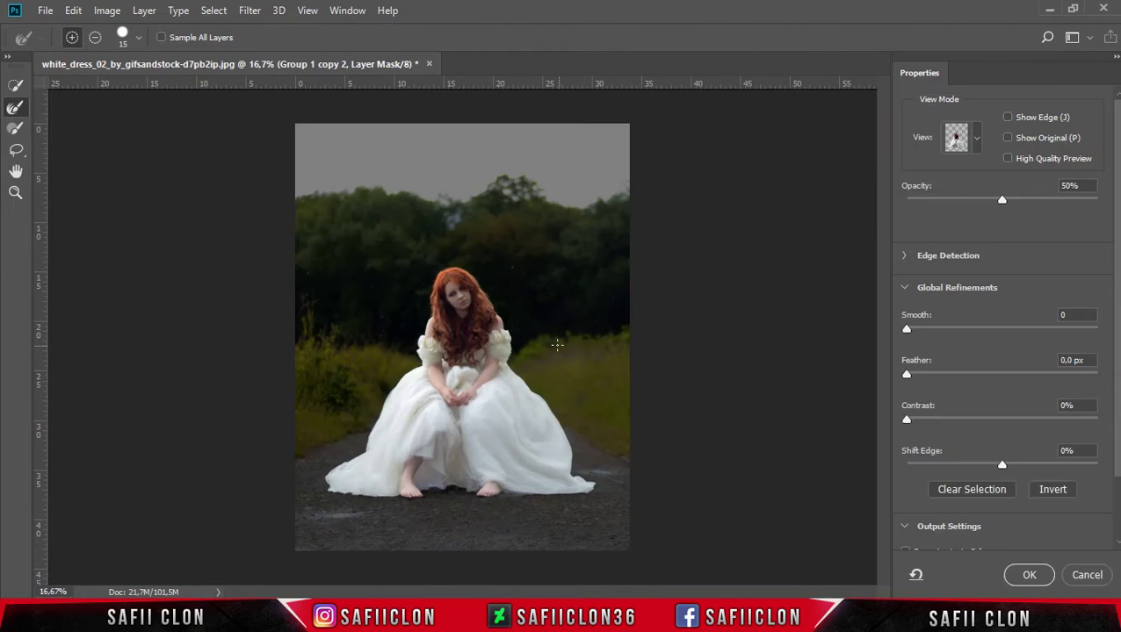
pyautogui.click(1029, 576)
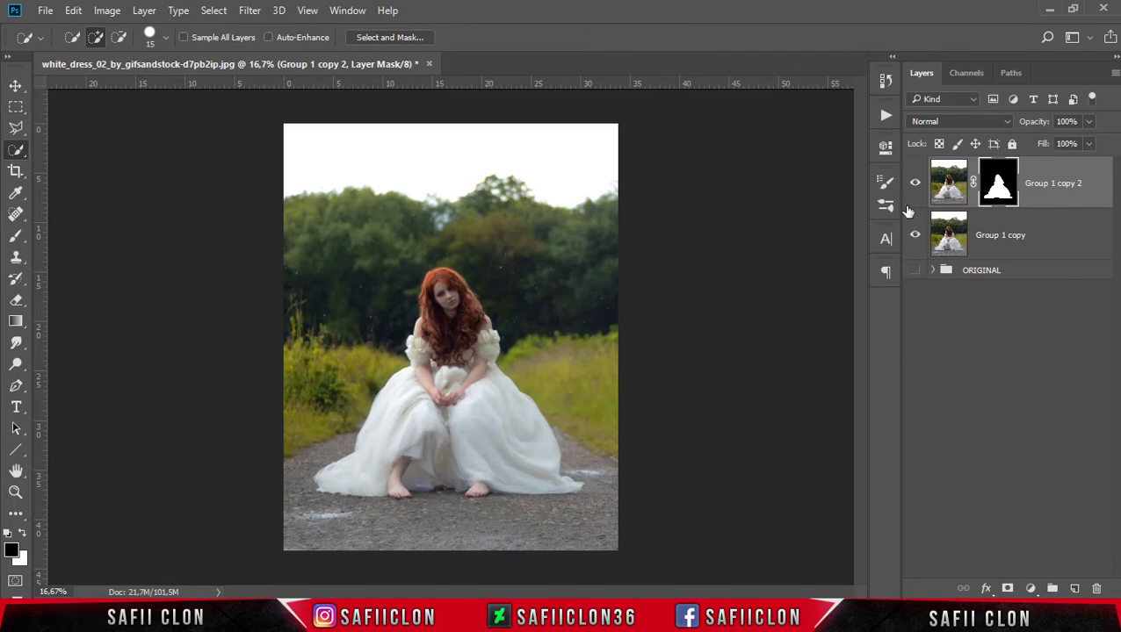
# - Load the woman's mask as a selection with the Group 1 copy layer targeted
pyautogui.click(915, 232)
pyautogui.keyDown('ctrl'); pyautogui.click(998, 183); pyautogui.keyUp('ctrl')
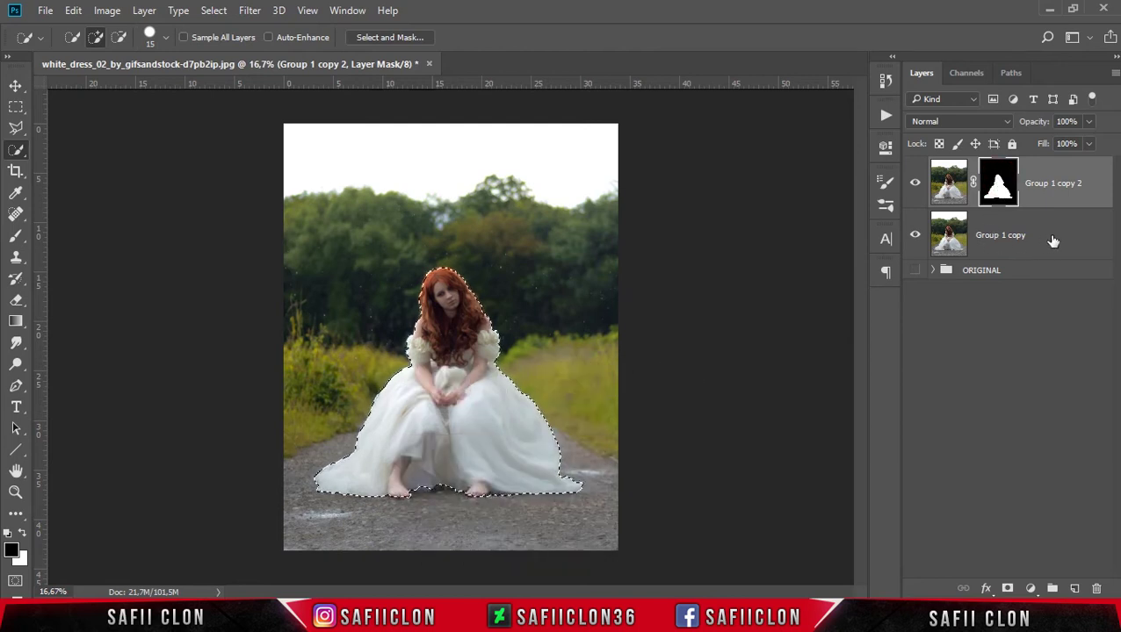
pyautogui.click(1045, 242)
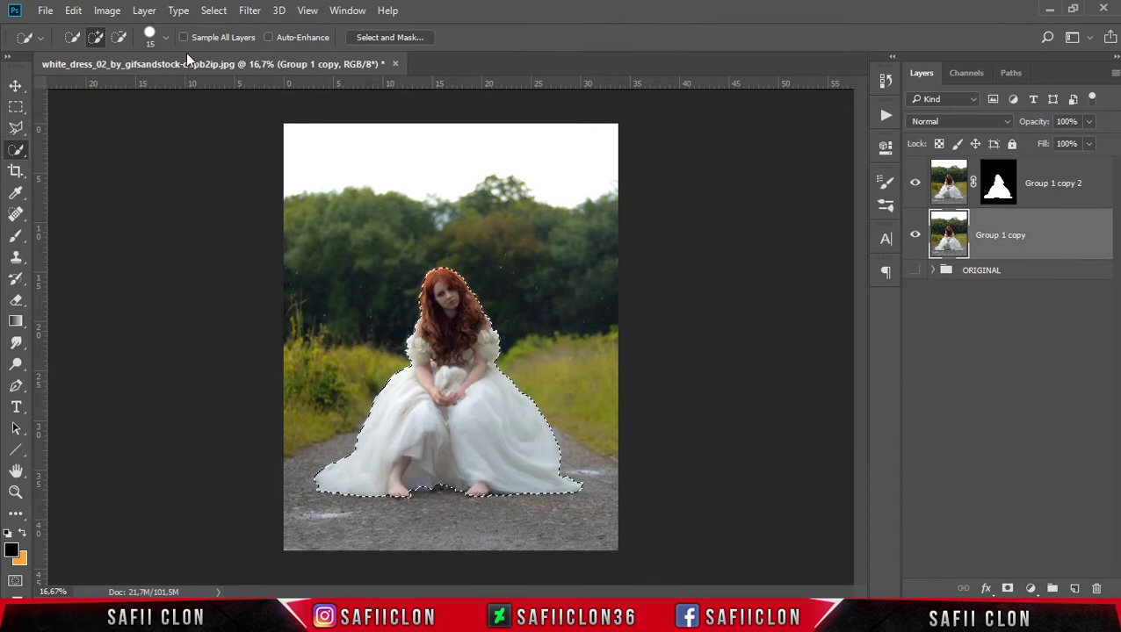
# - Expand the selection by 7 pixels
pyautogui.click(214, 10)
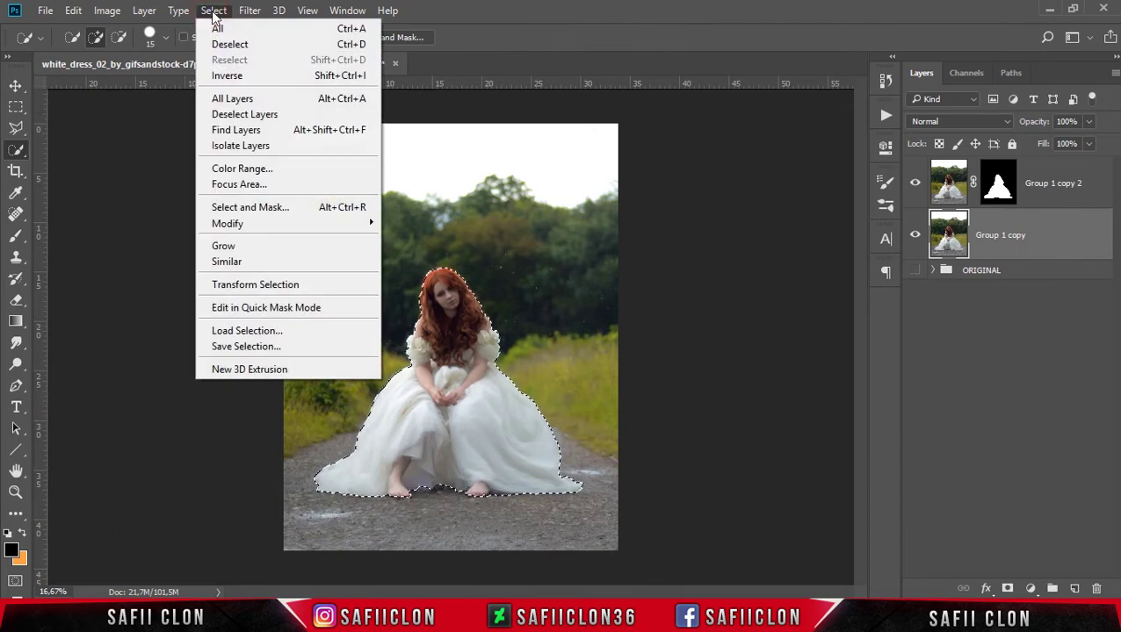
pyautogui.moveTo(228, 223)
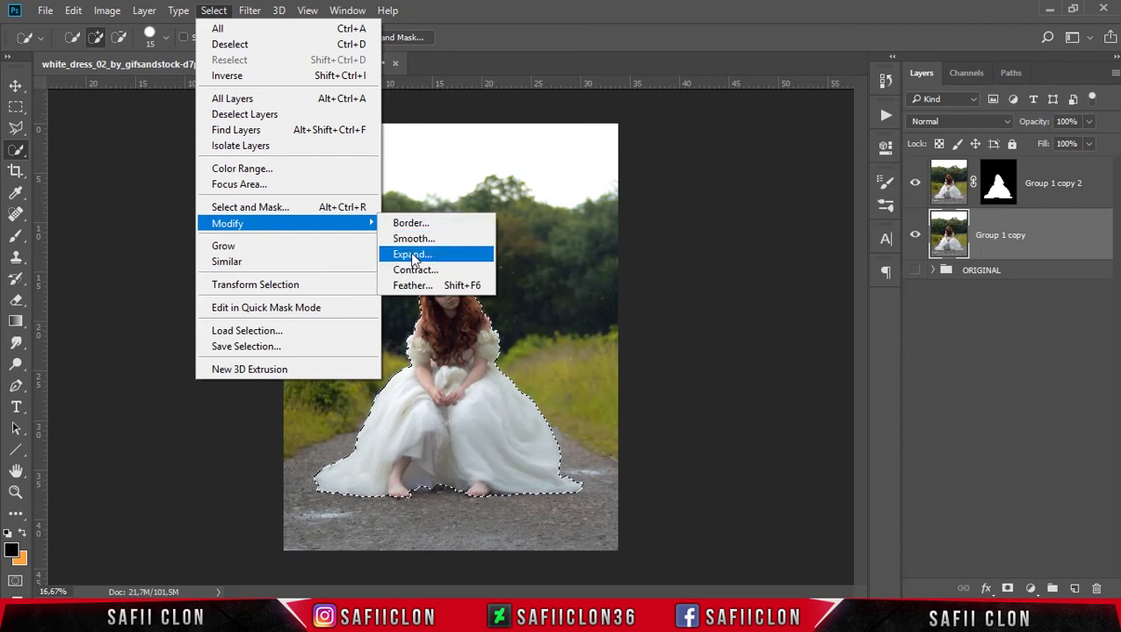
pyautogui.click(427, 256)
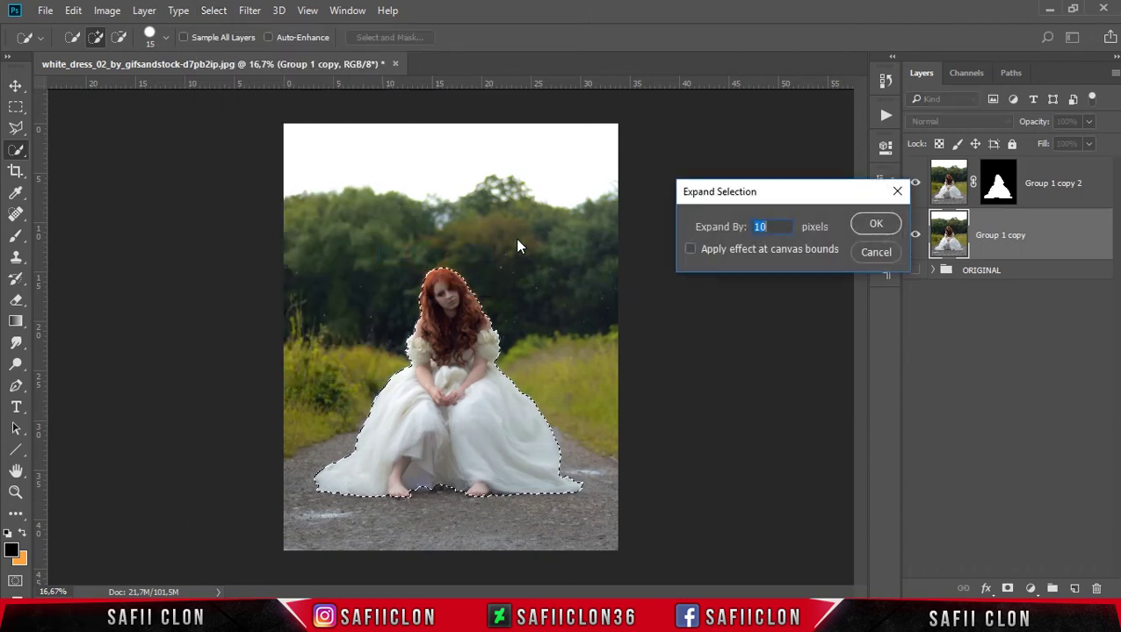
pyautogui.click(780, 226)
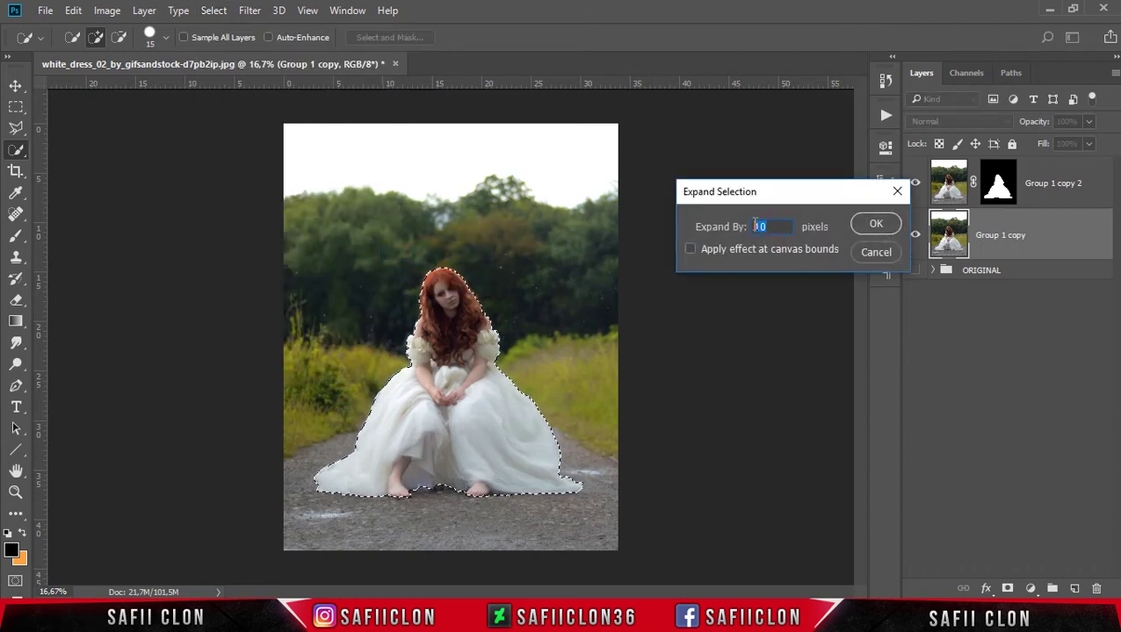
pyautogui.write('7')
pyautogui.click(875, 226)
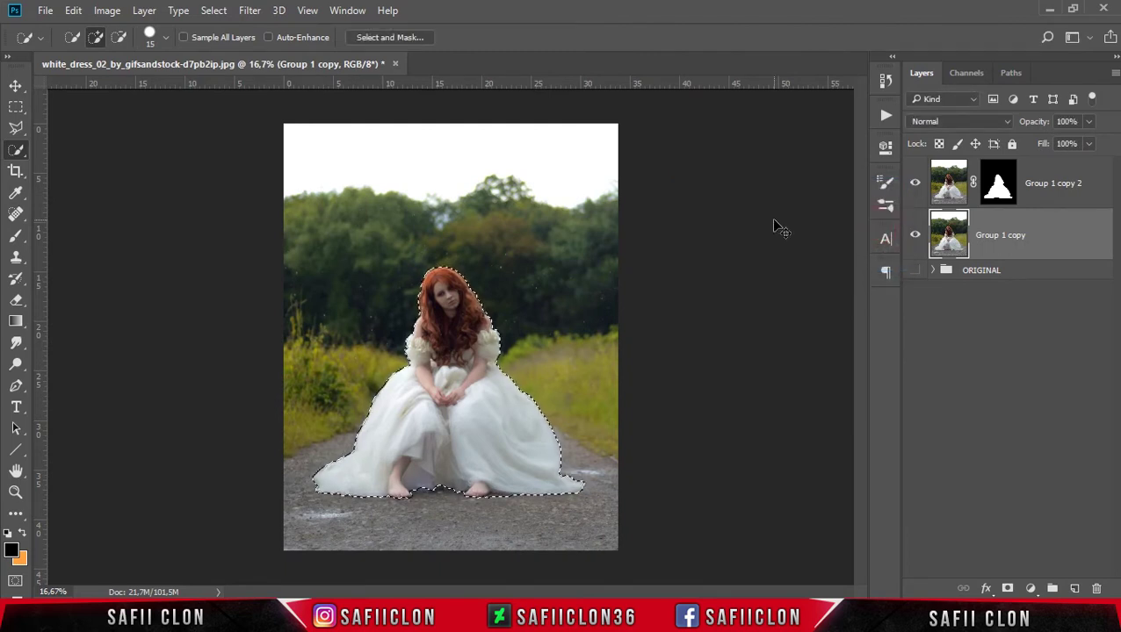
pyautogui.hotkey('ctrl', '+')
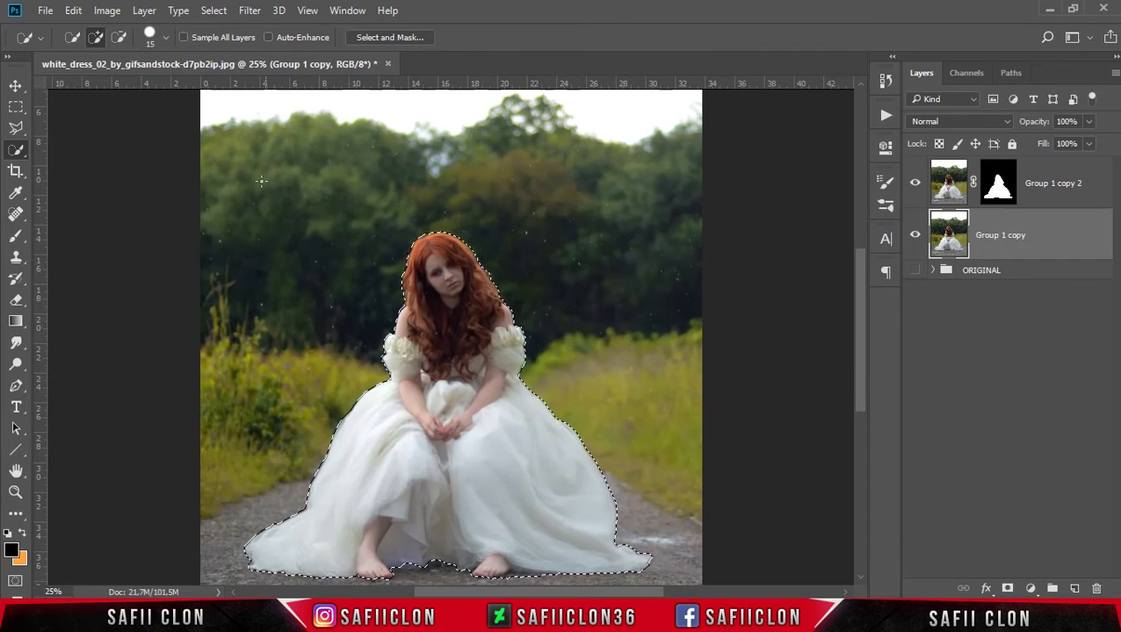
# - Fill the selection on Group 1 copy with Content-Aware fill
pyautogui.click(75, 13)
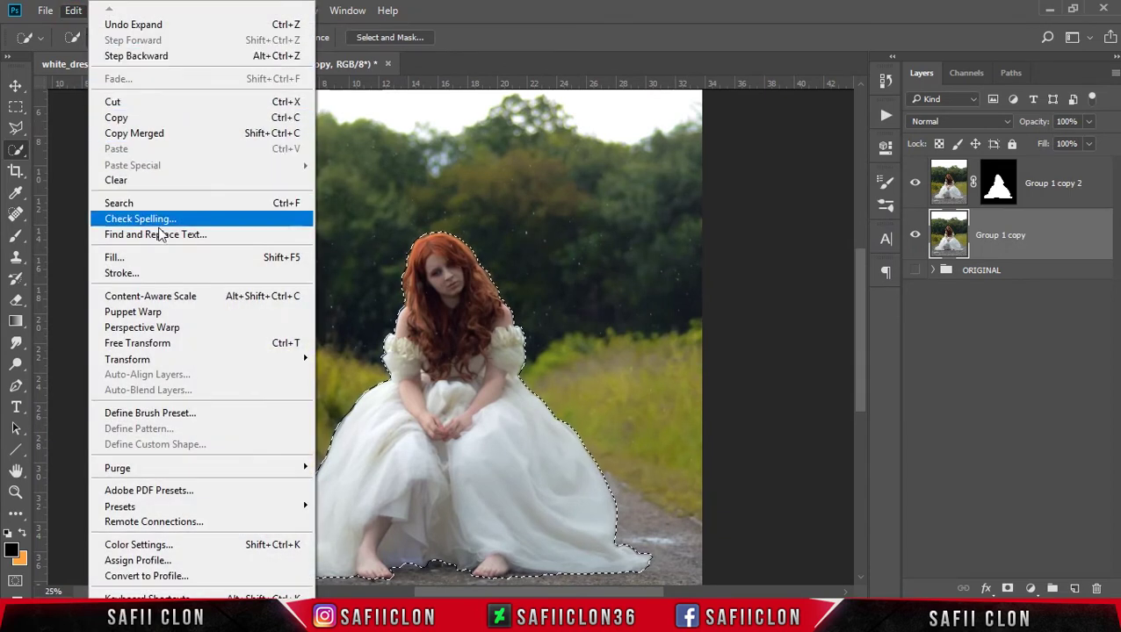
pyautogui.click(189, 266)
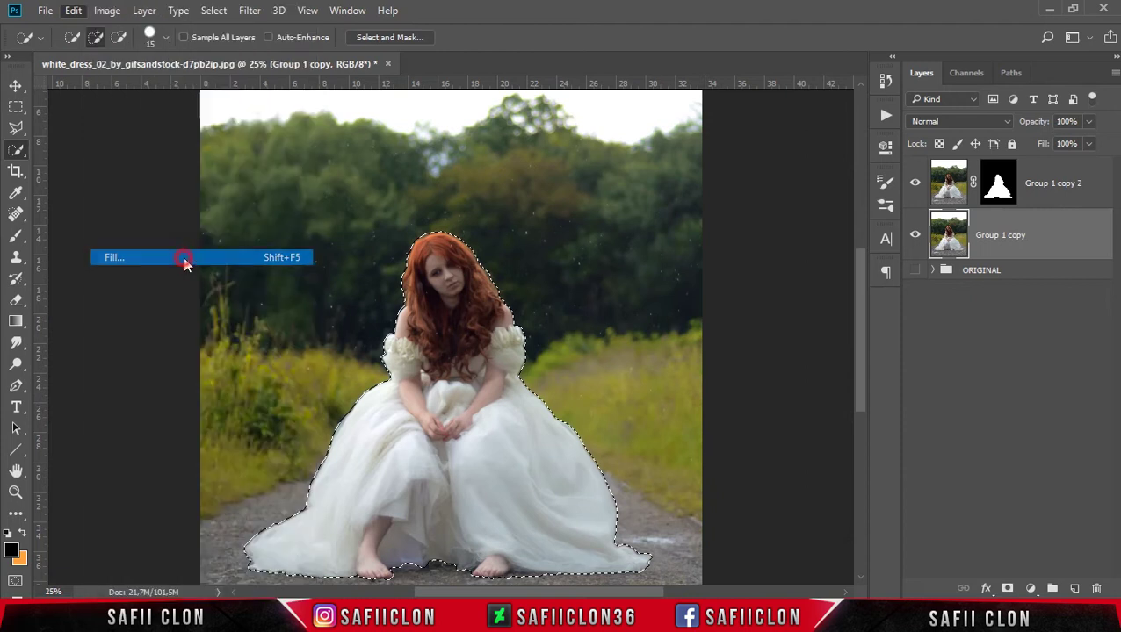
pyautogui.click(590, 167)
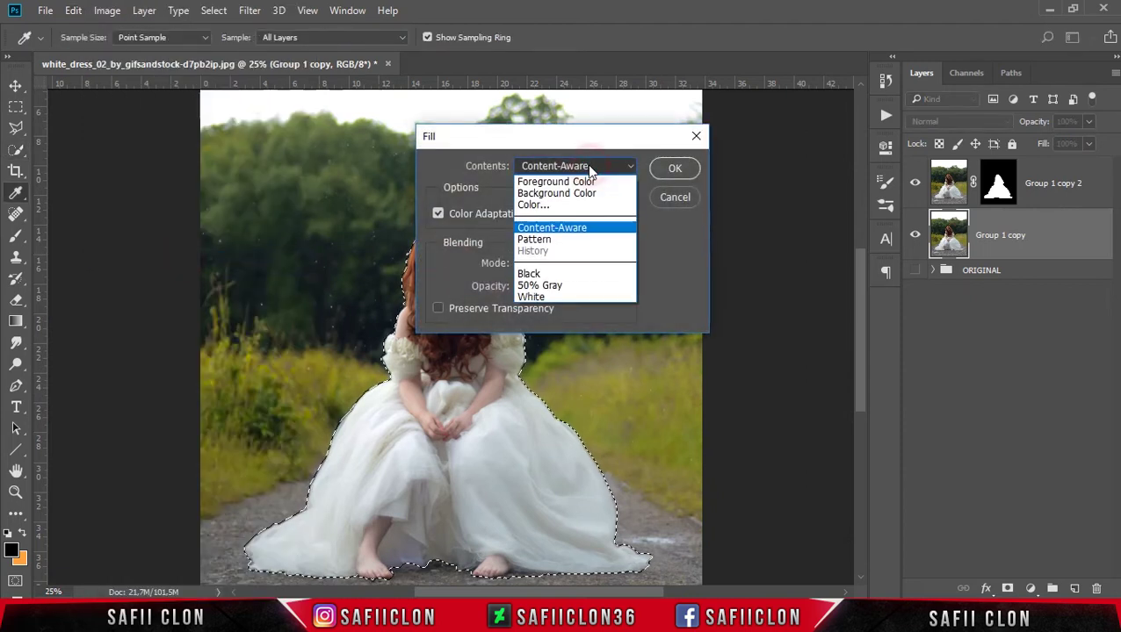
pyautogui.click(561, 229)
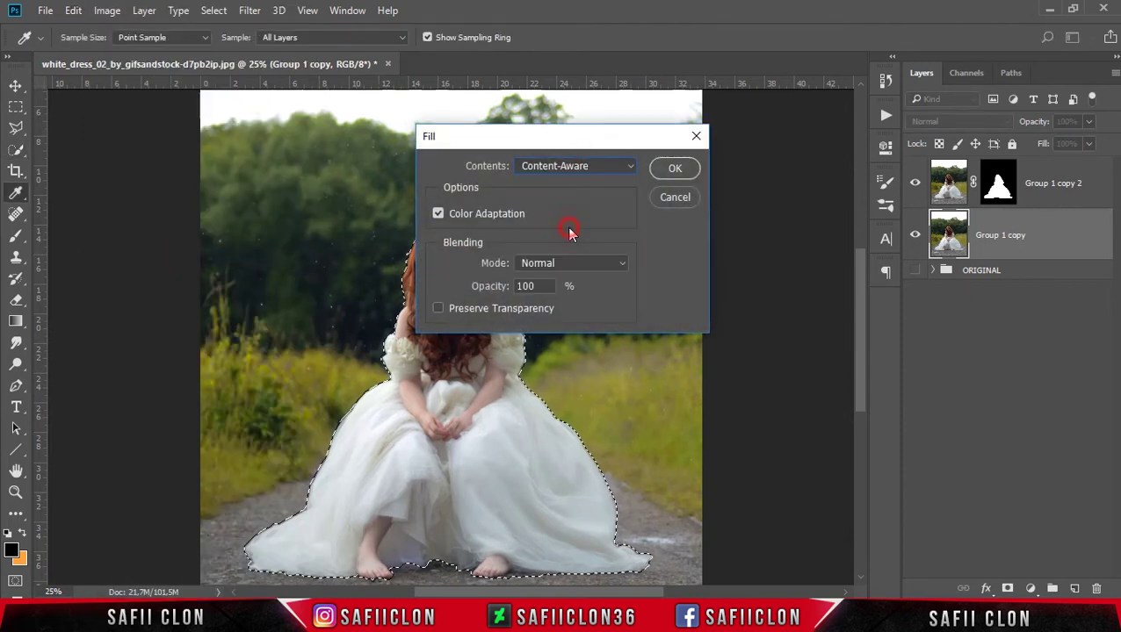
pyautogui.click(673, 169)
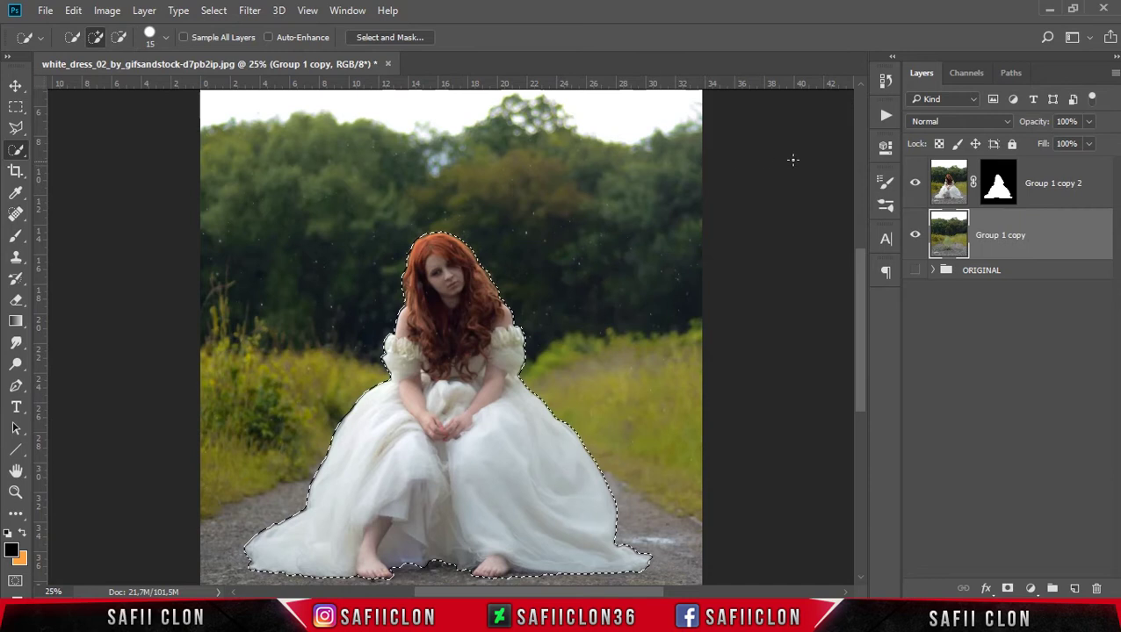
# - Toggle the woman layer to check the filled background, then deselect
pyautogui.click(915, 185)
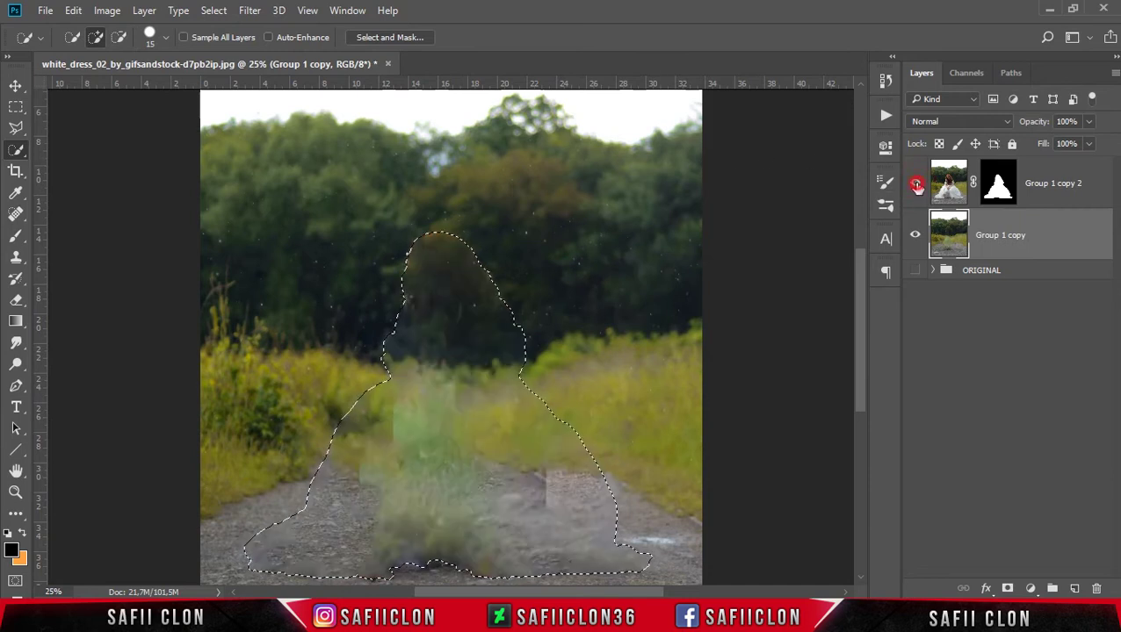
pyautogui.click(916, 186)
pyautogui.click(915, 186)
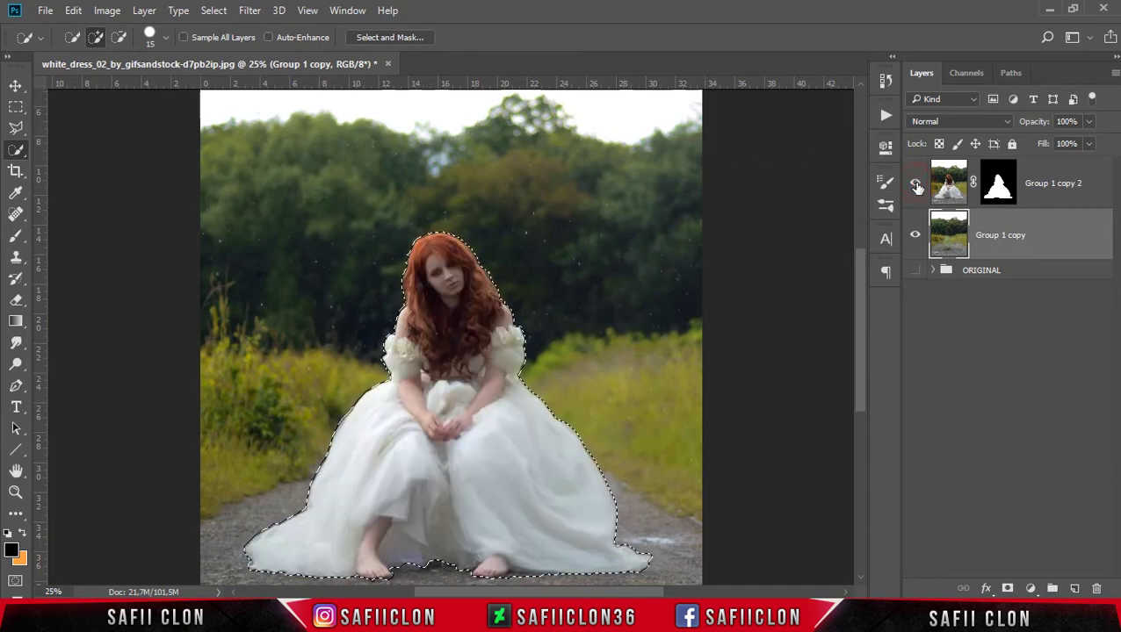
pyautogui.hotkey('ctrl', 'd')
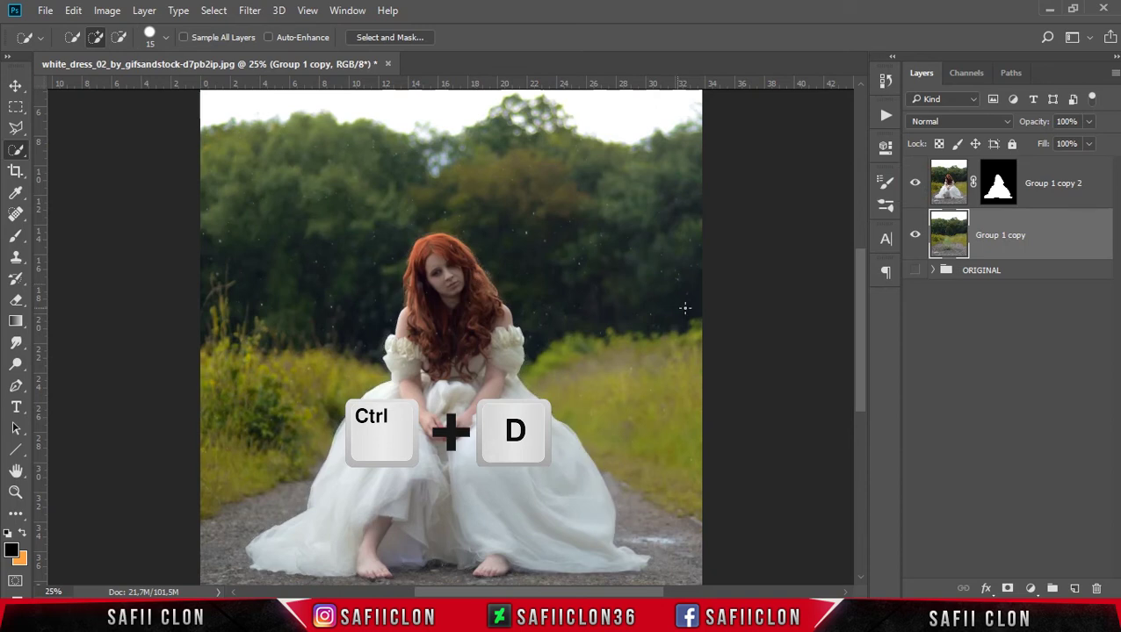
pyautogui.click(21, 91)
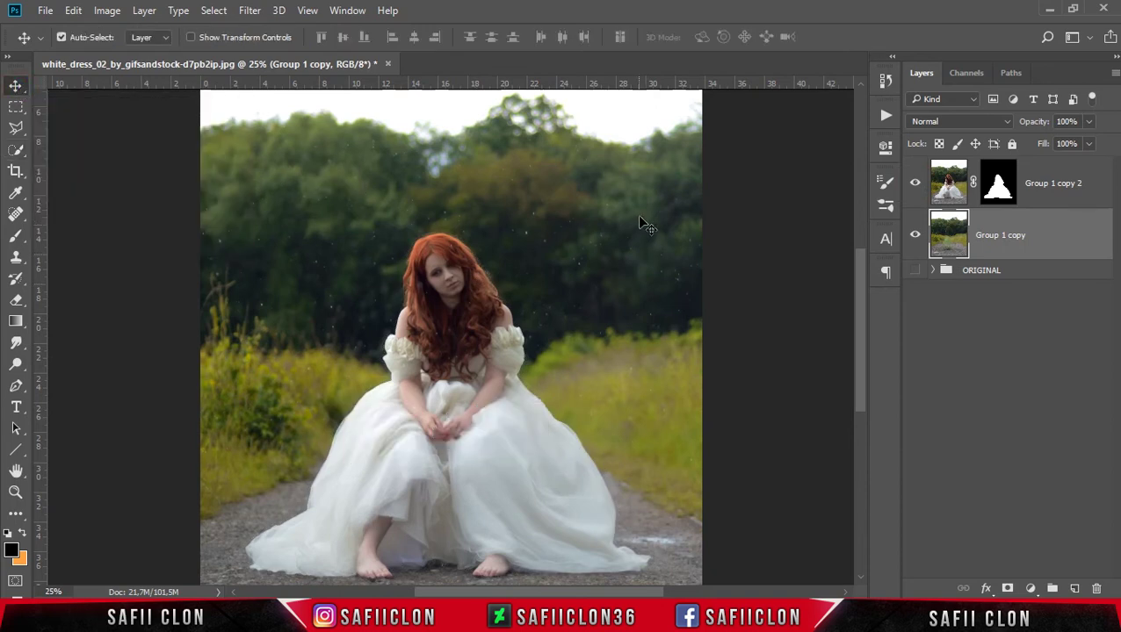
# - Put the masked woman layer Group 1 copy 2 into a new group named MODEL
pyautogui.click(1063, 201)
pyautogui.rightClick(1060, 196)
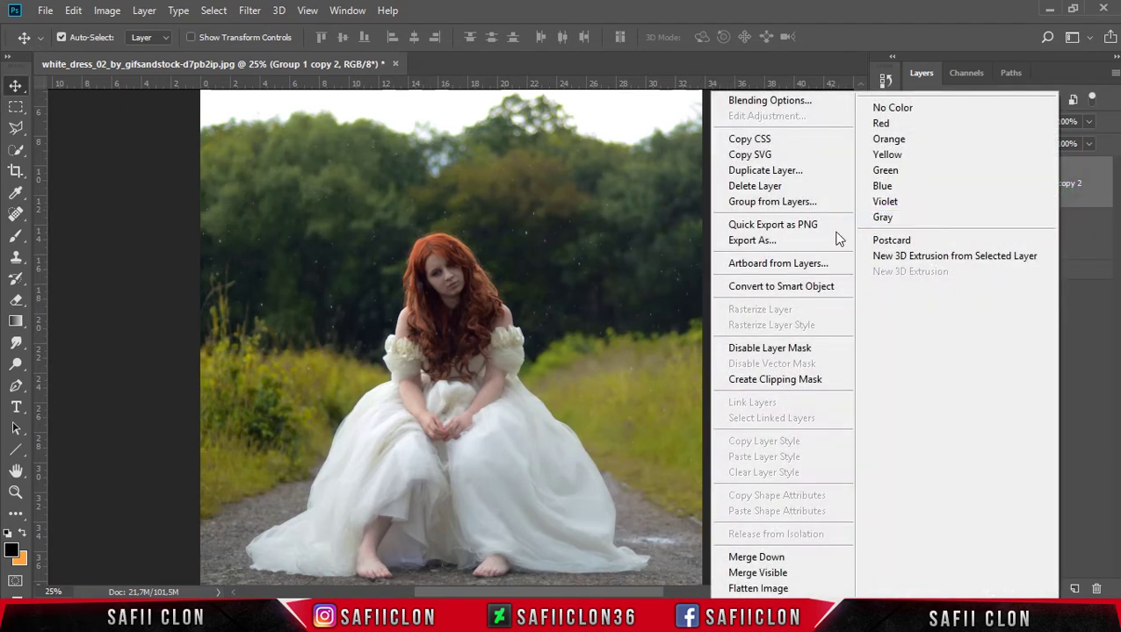
pyautogui.click(775, 206)
pyautogui.write('MODEL')
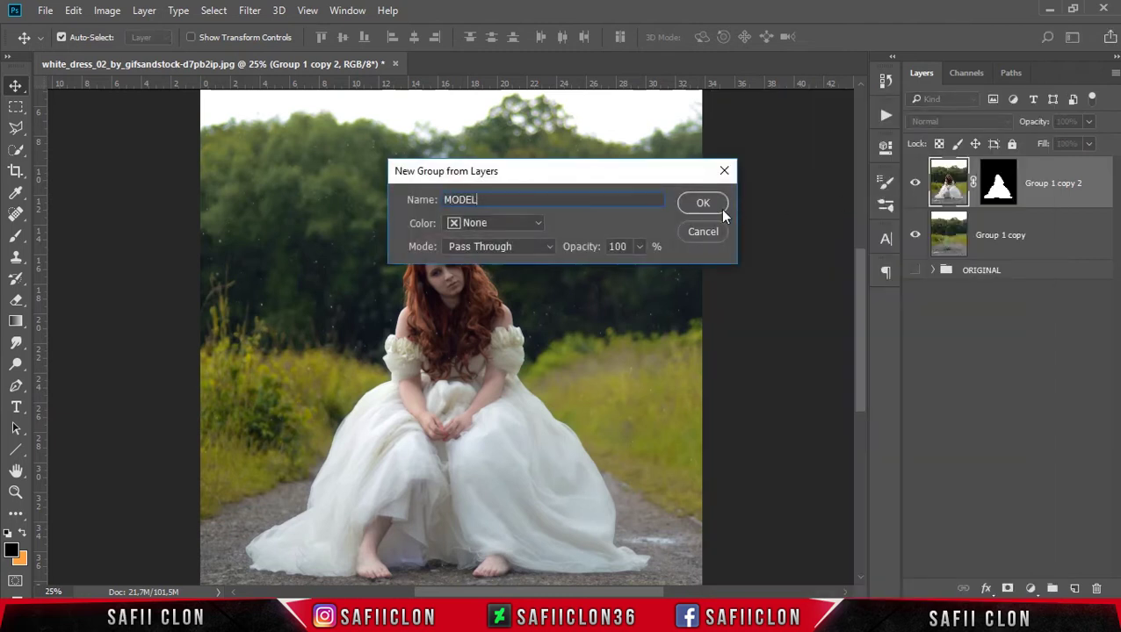
pyautogui.click(719, 208)
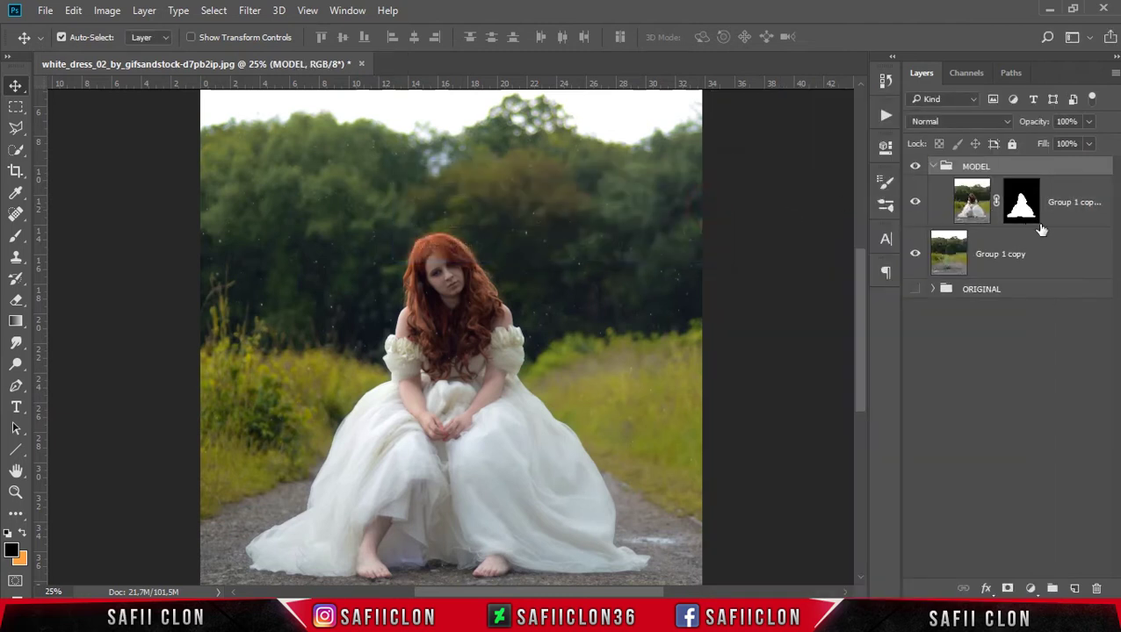
pyautogui.click(933, 167)
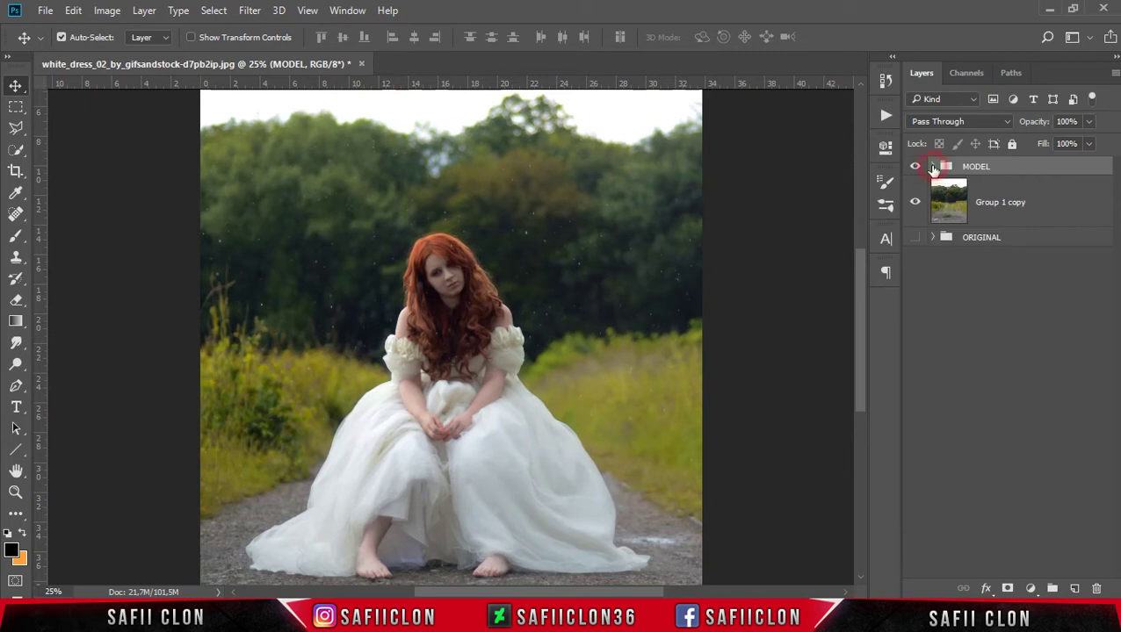
# - Put the filled Group 1 copy background layer into a new group named BACKGROUND
pyautogui.click(1041, 216)
pyautogui.rightClick(1037, 211)
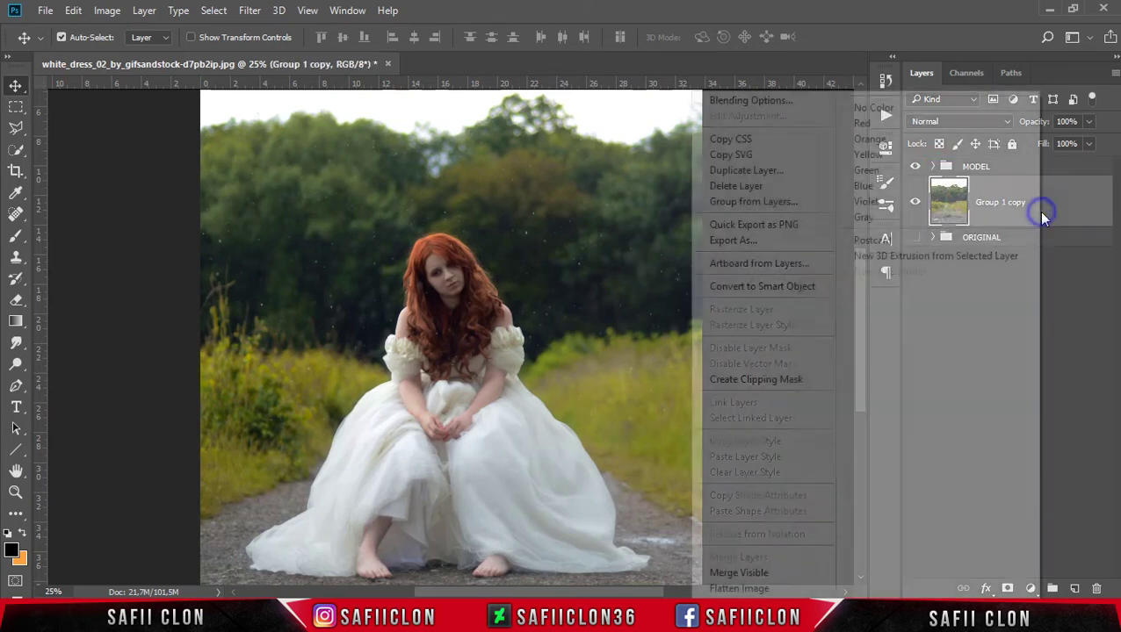
pyautogui.click(766, 207)
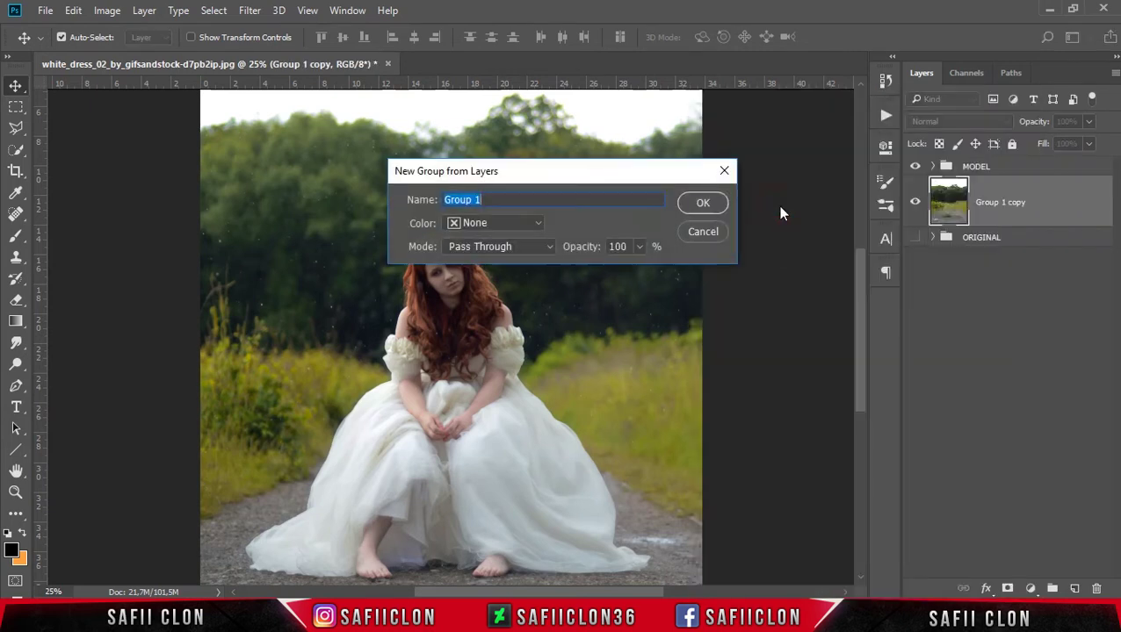
pyautogui.click(703, 203)
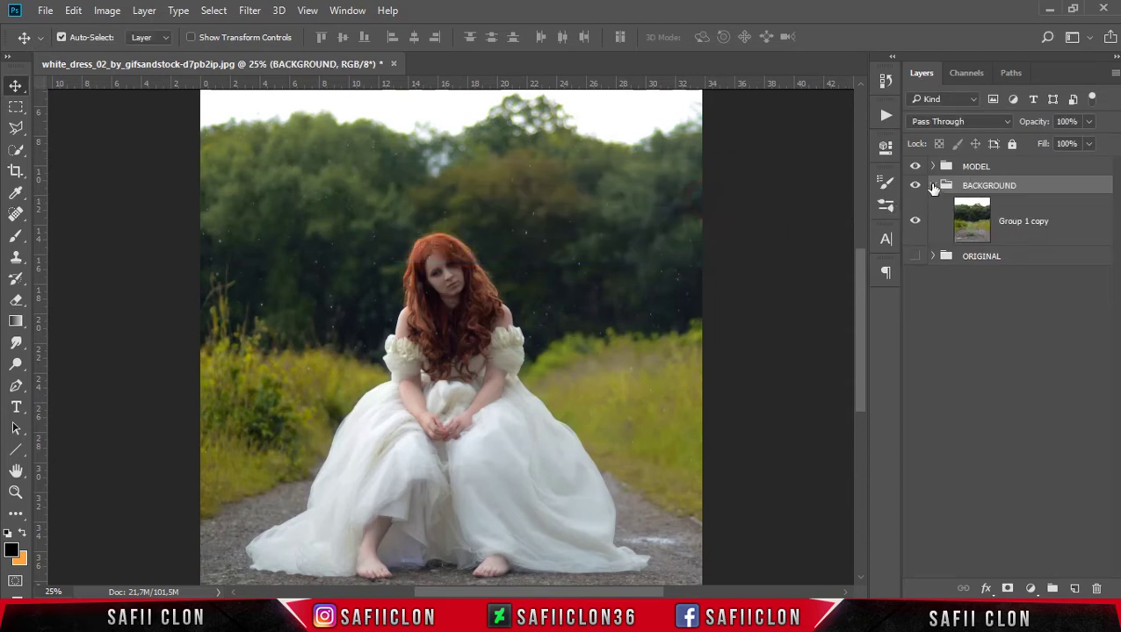
pyautogui.click(932, 186)
# - Toggle the groups' visibility to check the result and reselect Group 1 copy
pyautogui.click(915, 185)
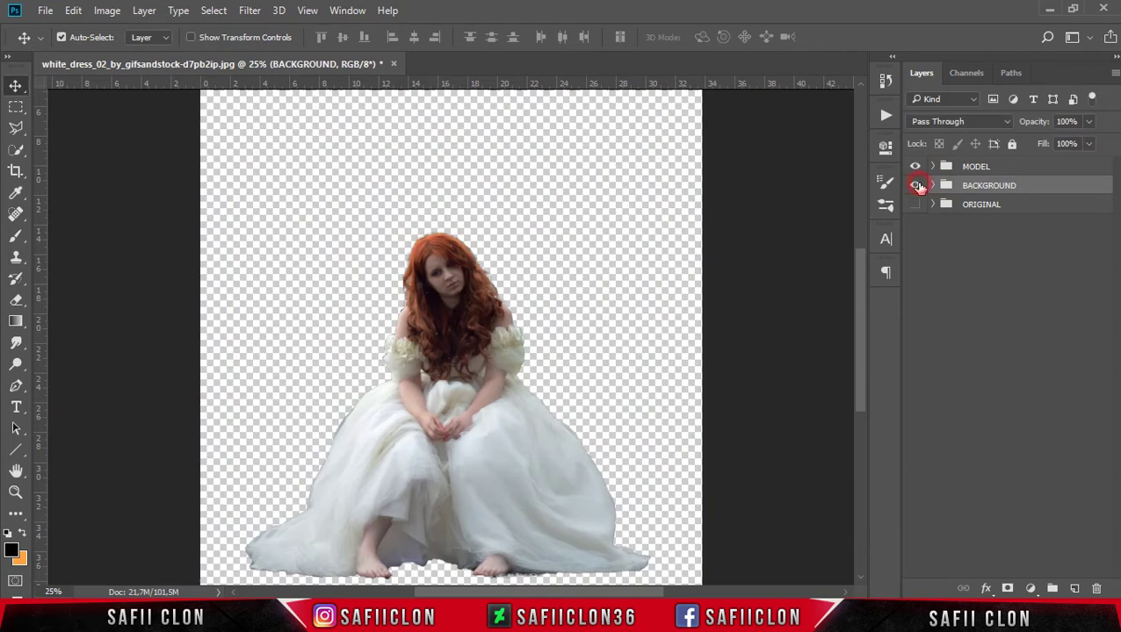
pyautogui.click(915, 185)
pyautogui.click(915, 167)
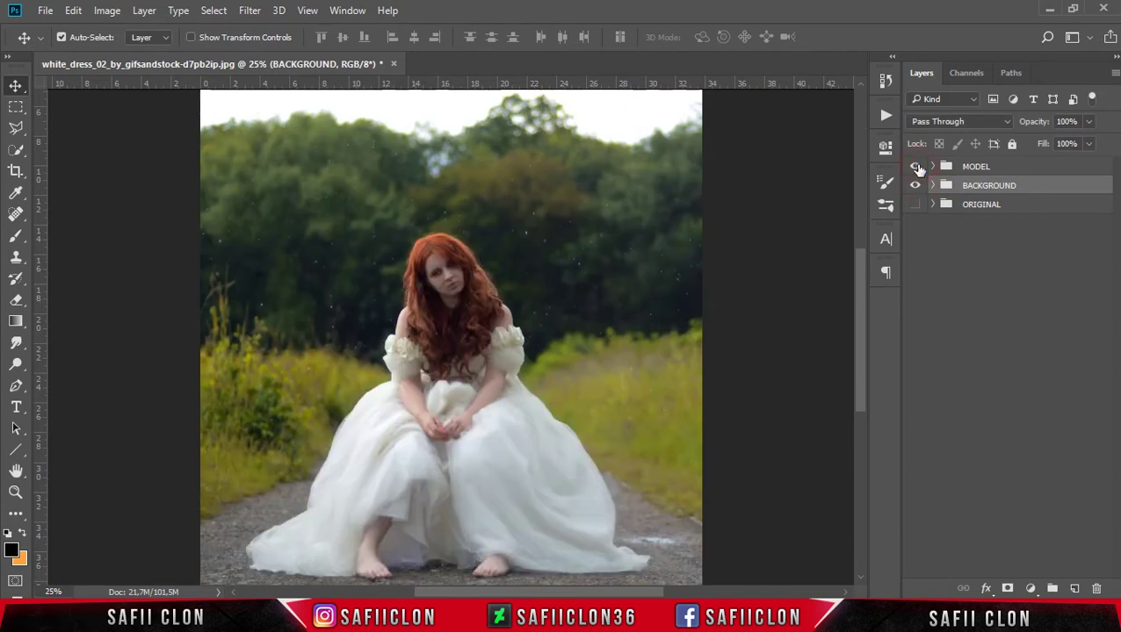
pyautogui.hotkey('ctrl', '-')
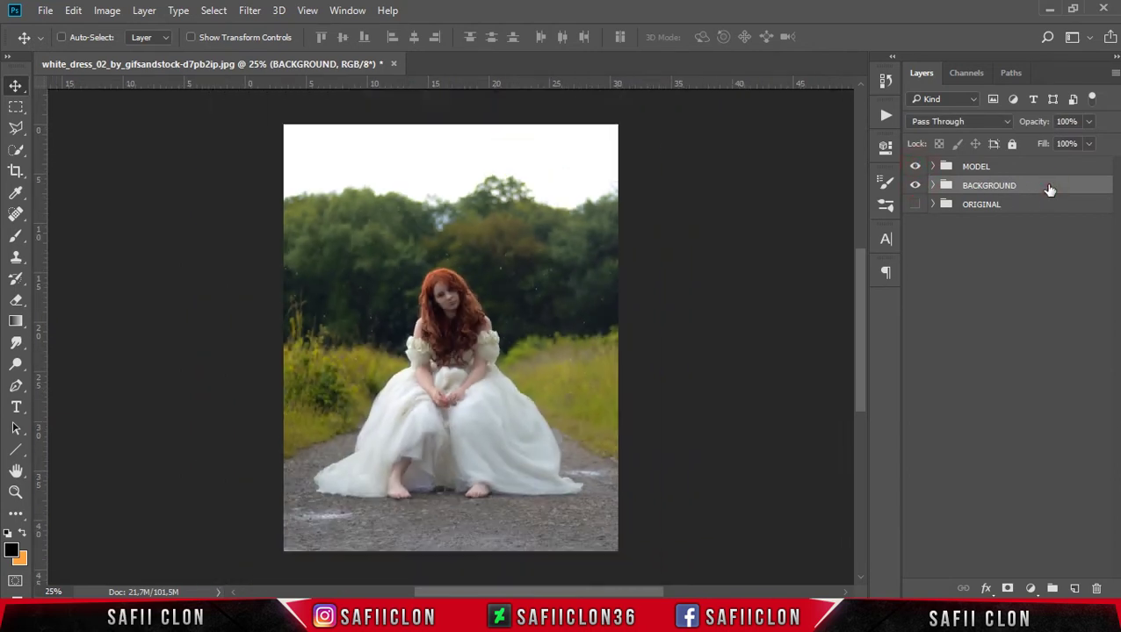
pyautogui.click(934, 186)
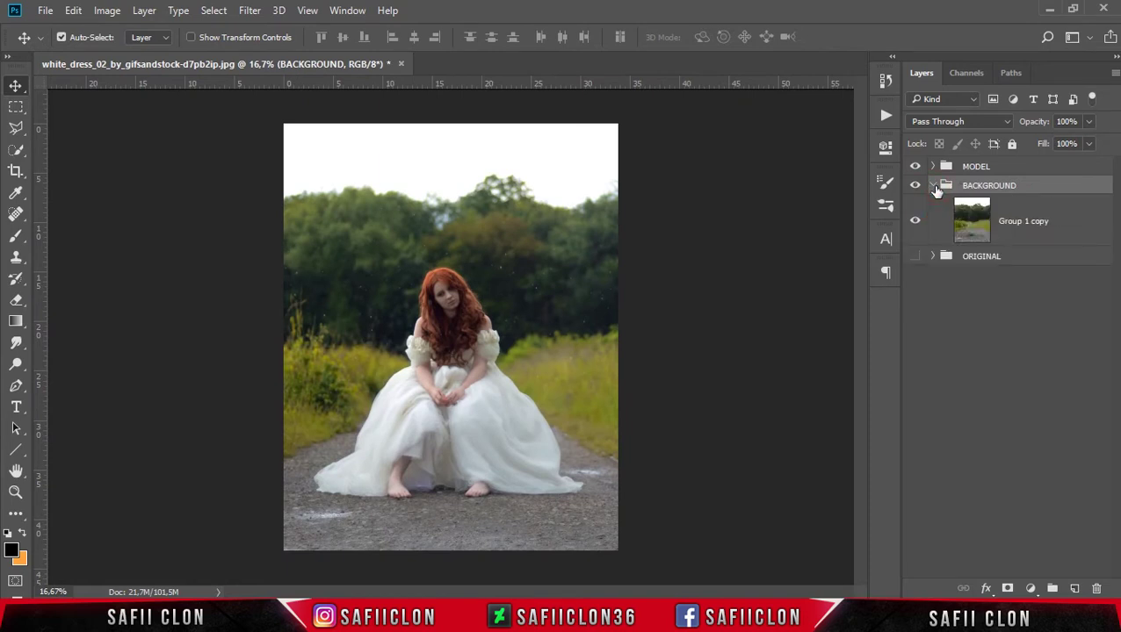
pyautogui.click(1064, 221)
pyautogui.click(44, 10)
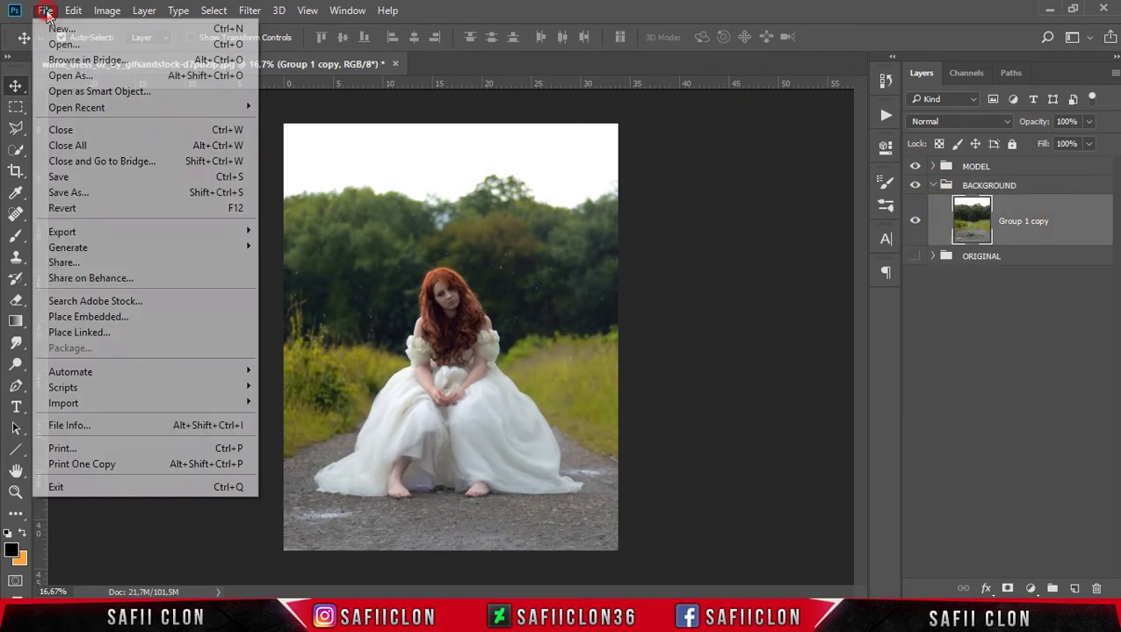
# - Open the road photo bruno-bergher-157009.jpg
pyautogui.click(63, 44)
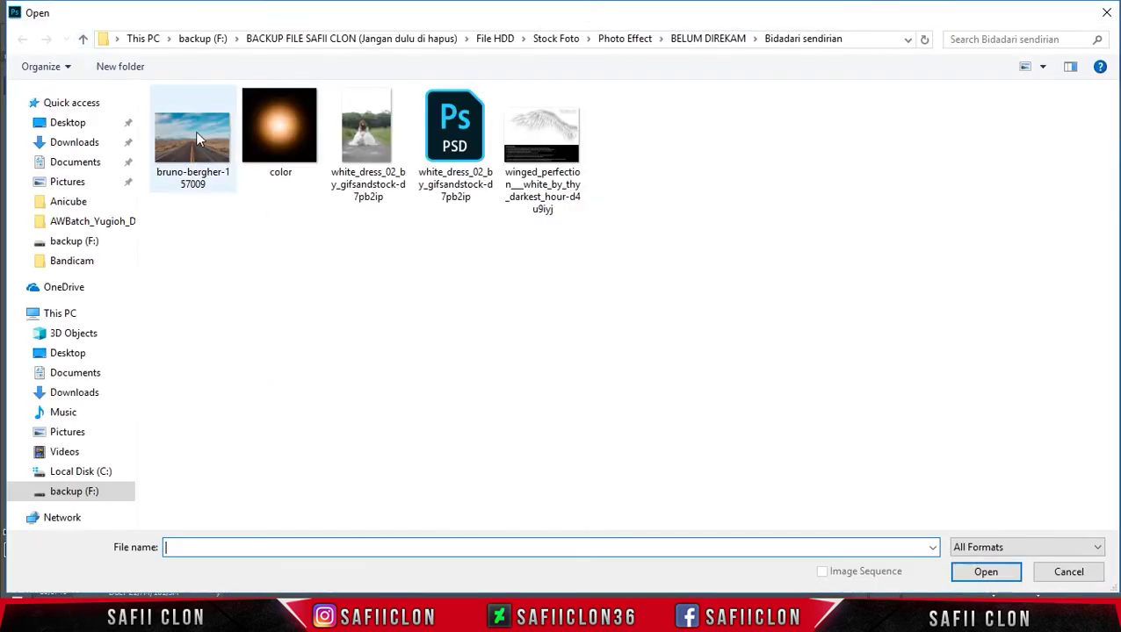
pyautogui.click(189, 129)
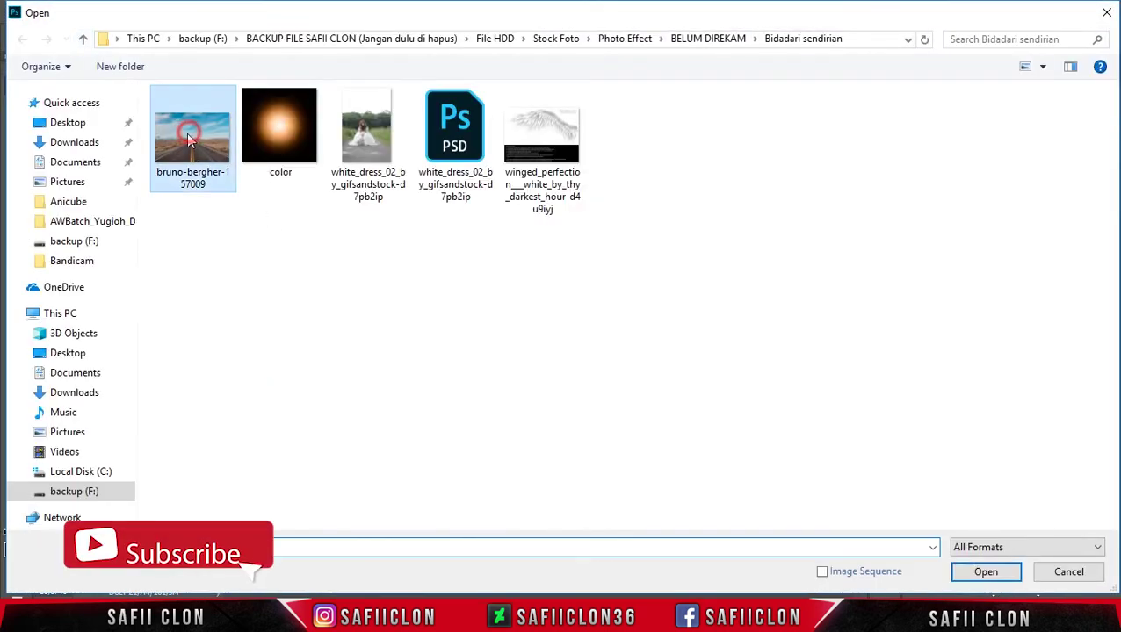
pyautogui.click(986, 573)
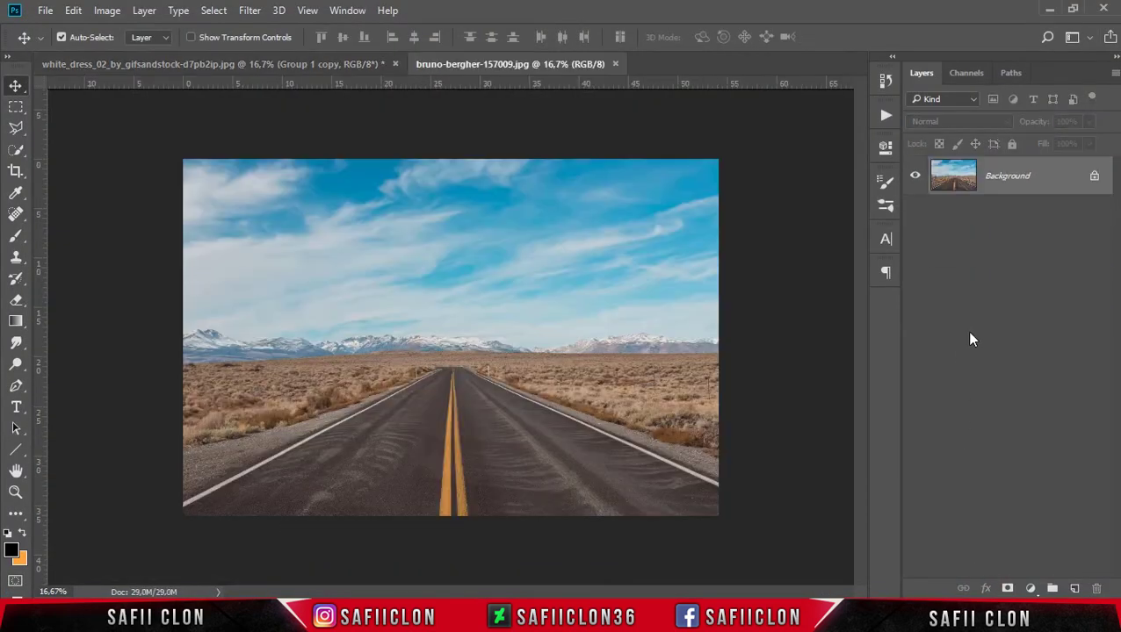
# - Select the sky with a rectangular marquee and drag it toward the white dress document
pyautogui.click(15, 107)
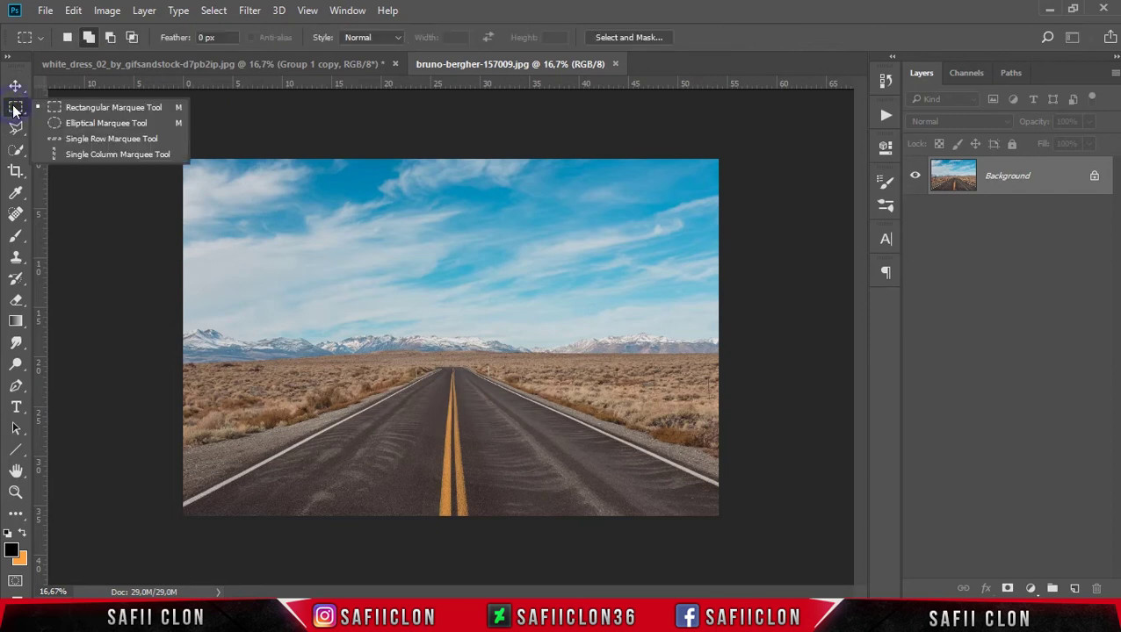
pyautogui.click(113, 111)
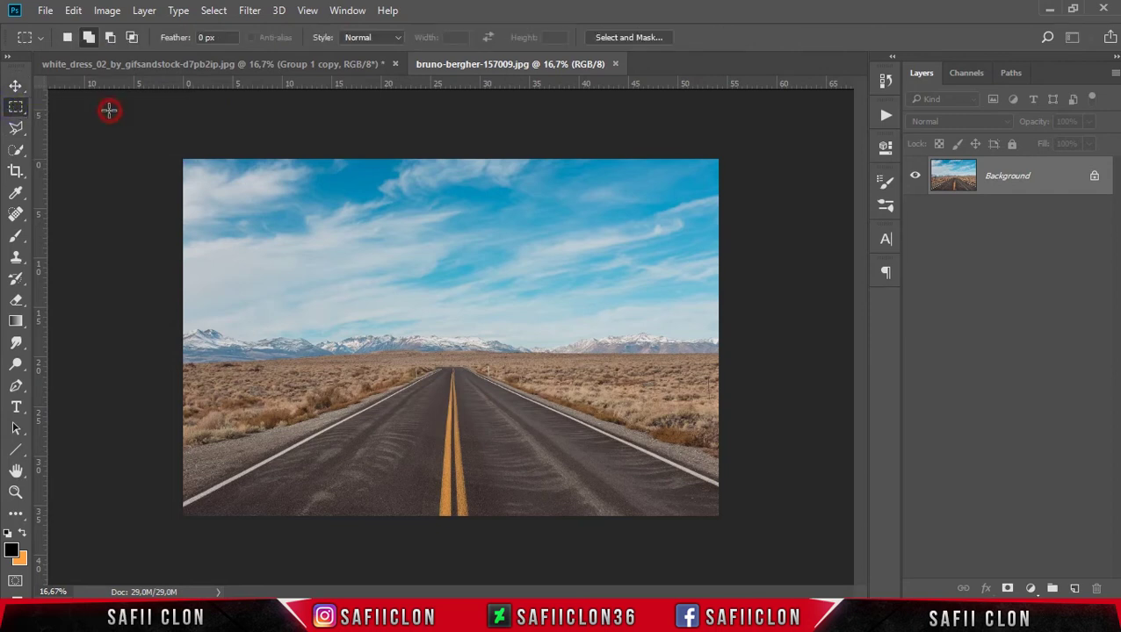
pyautogui.moveTo(116, 110)
pyautogui.mouseDown()
pyautogui.moveTo(716, 279)
pyautogui.moveTo(725, 327)
pyautogui.mouseUp()
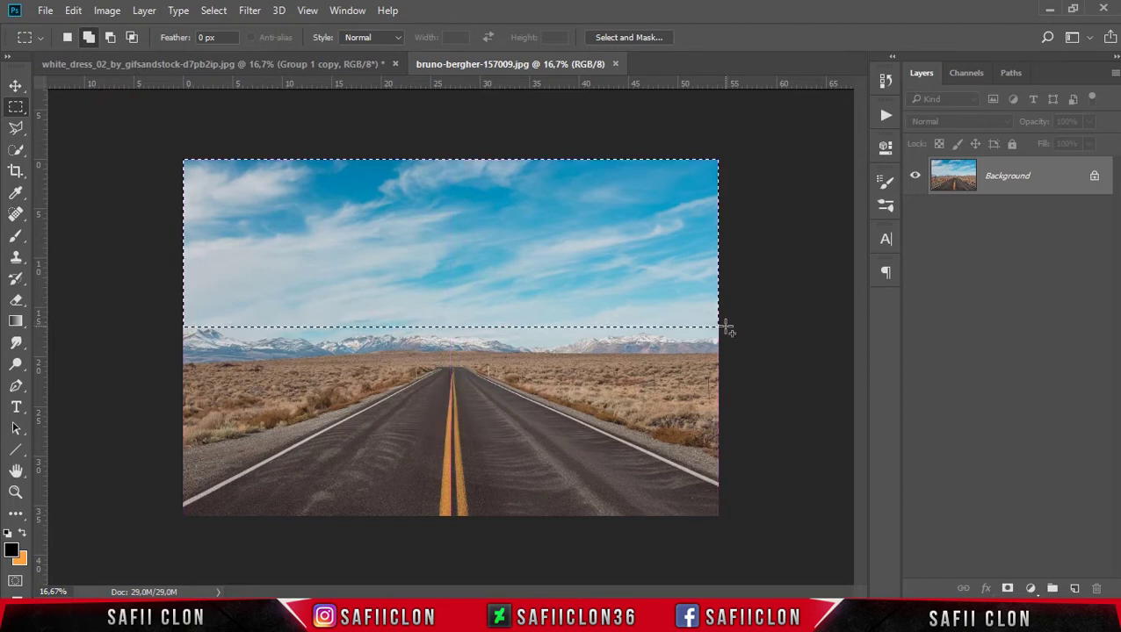
pyautogui.click(15, 86)
pyautogui.moveTo(501, 262)
pyautogui.mouseDown()
pyautogui.moveTo(127, 63)
pyautogui.moveTo(312, 160)
pyautogui.mouseUp()
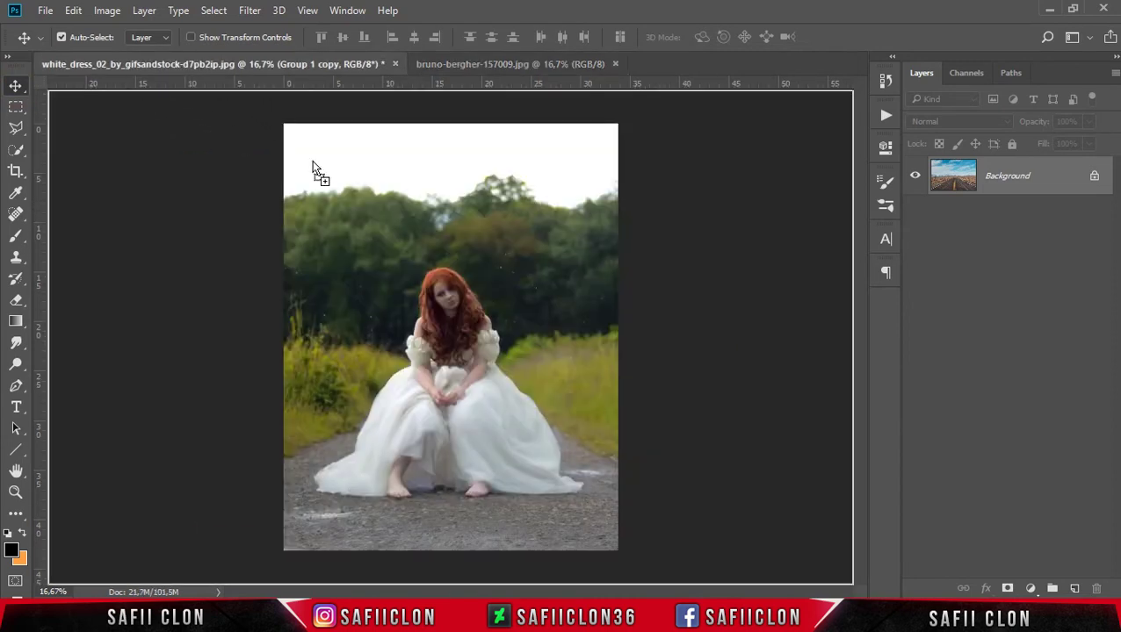
# - Drop the sky into the dress photo, accept the profile conversion, and resize it across the top
pyautogui.moveTo(461, 216); pyautogui.dragTo(471, 227)
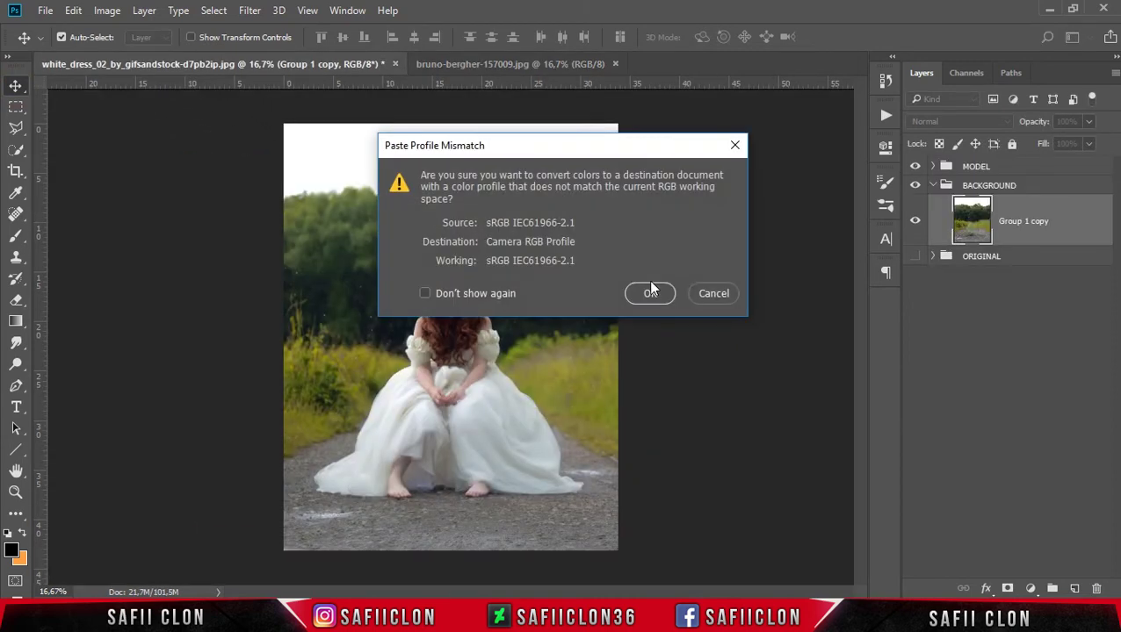
pyautogui.click(651, 292)
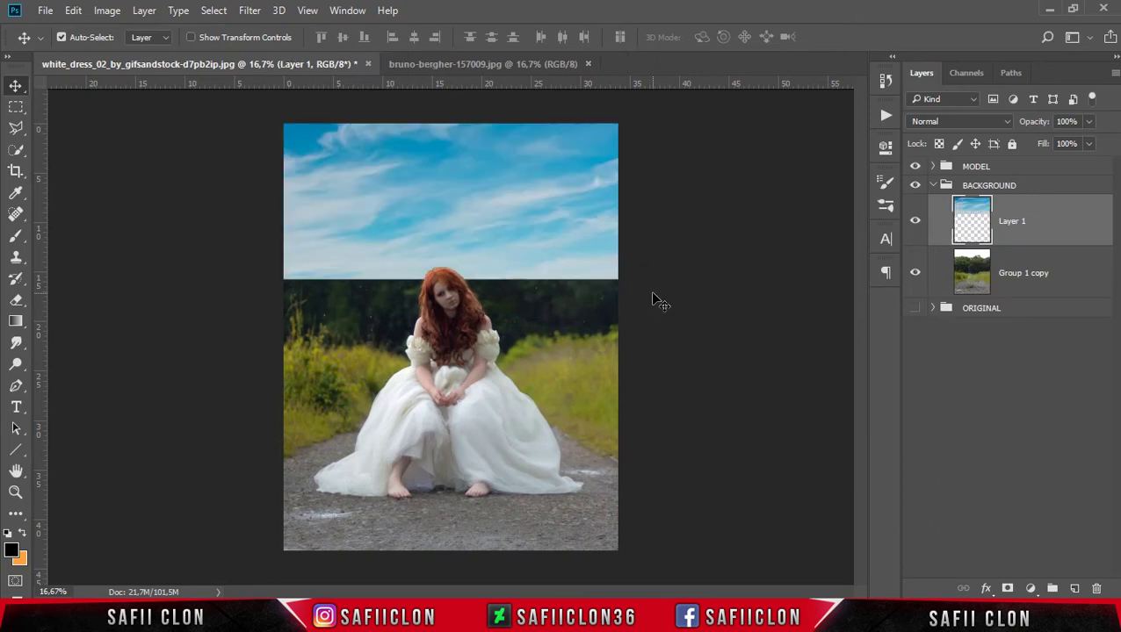
pyautogui.hotkey('ctrl', 't')
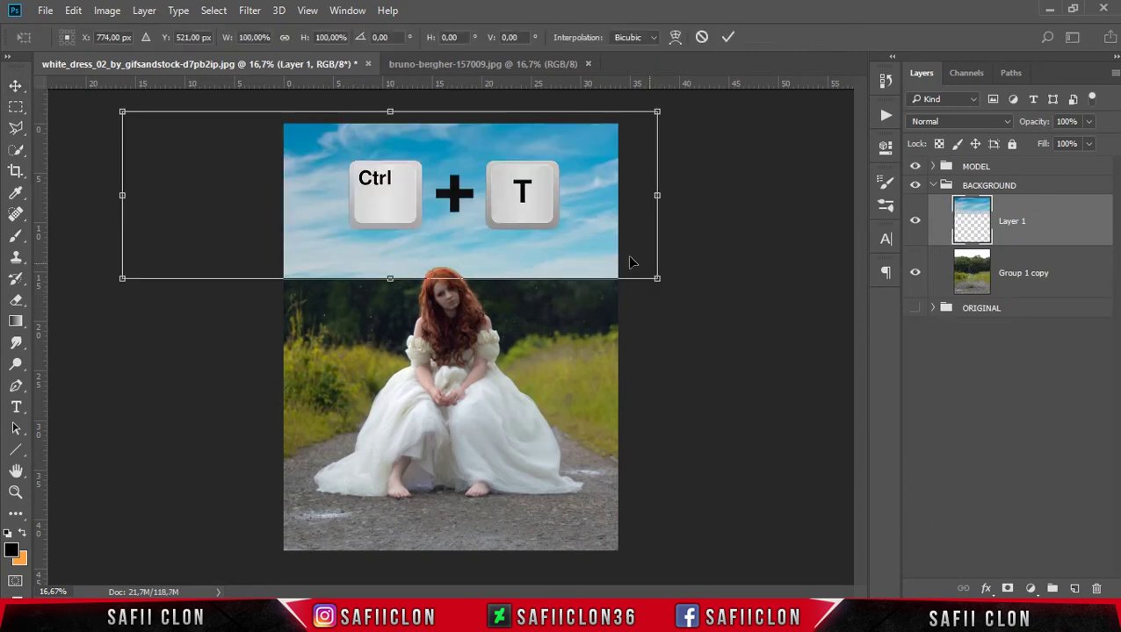
pyautogui.click(126, 194)
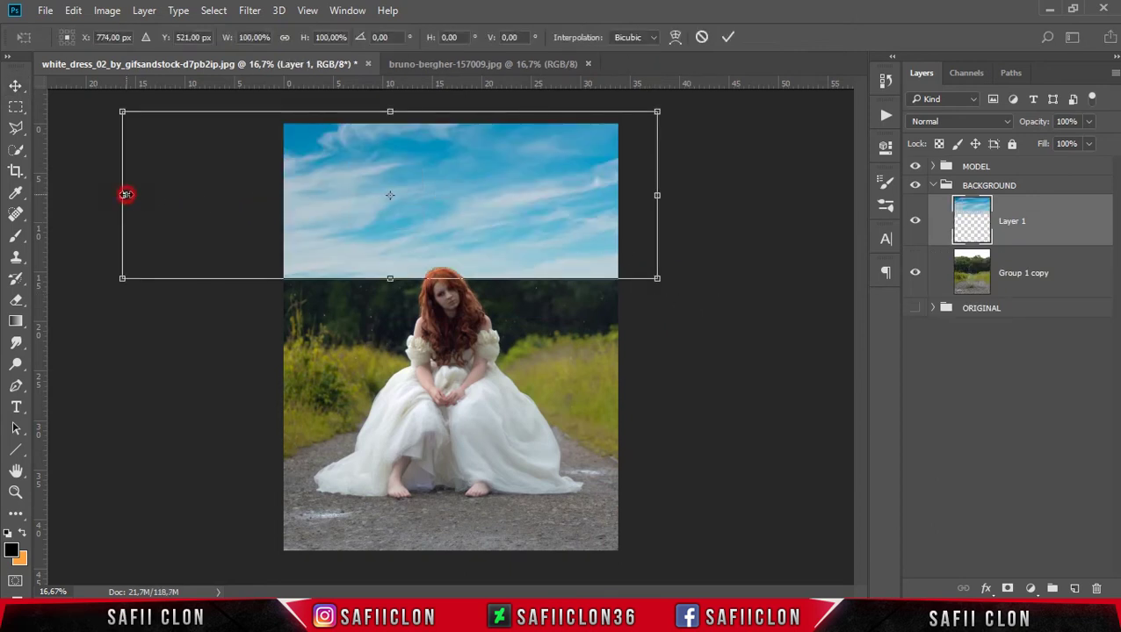
pyautogui.moveTo(136, 194); pyautogui.dragTo(200, 195)
pyautogui.moveTo(531, 257)
pyautogui.mouseDown()
pyautogui.moveTo(549, 217)
pyautogui.moveTo(551, 253)
pyautogui.mouseUp()
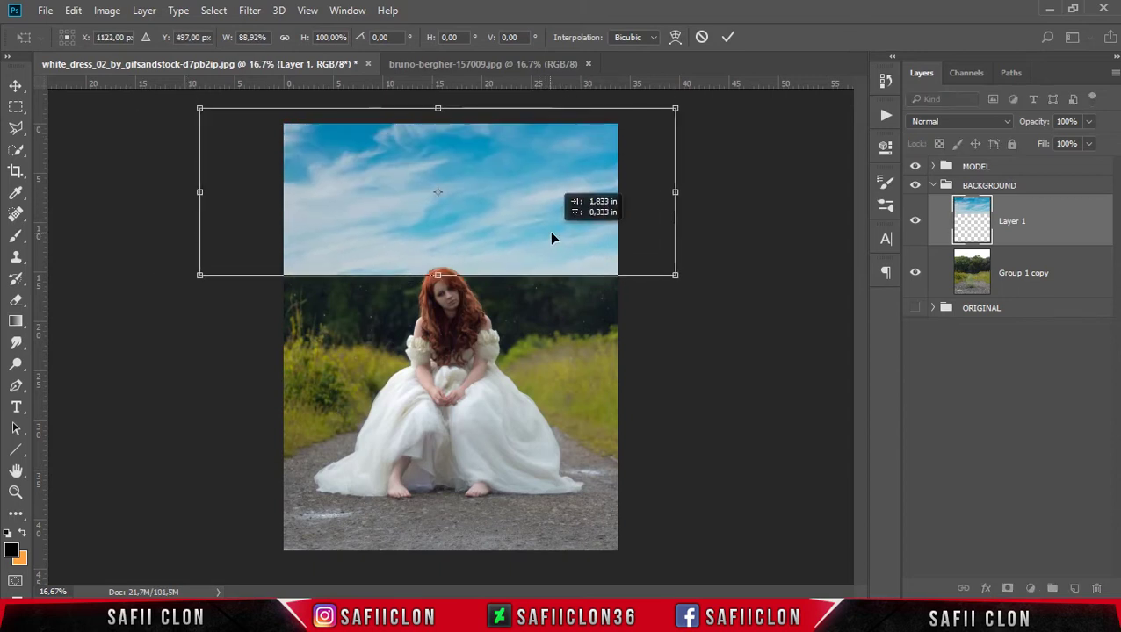
# - Set the sky layer to Linear Burn, refine its position, commit, and add a layer mask
pyautogui.click(966, 121)
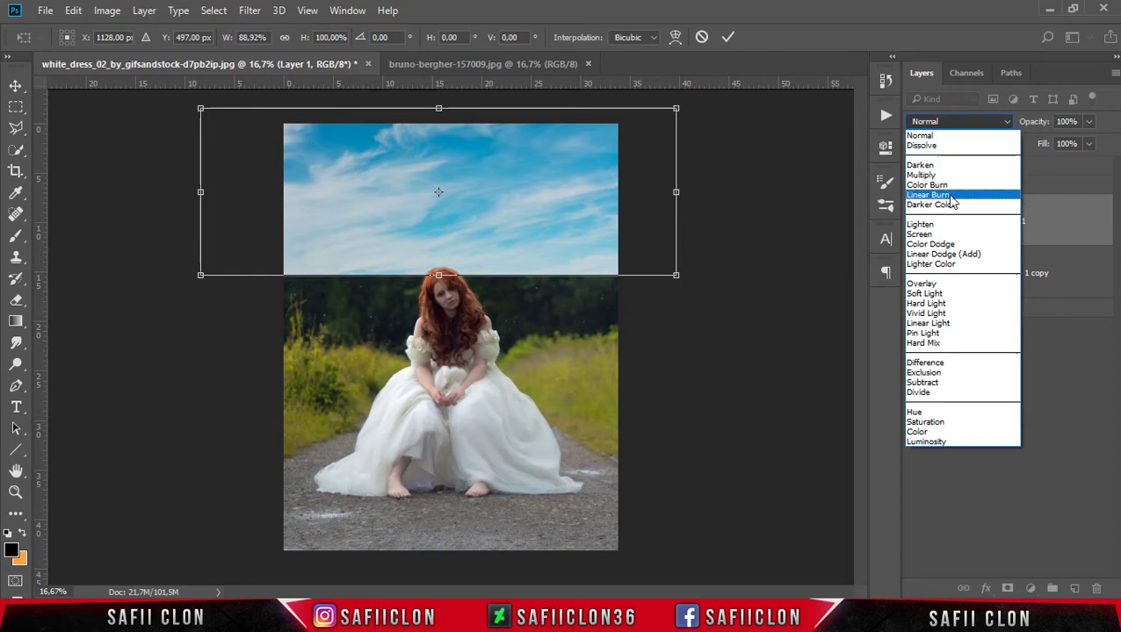
pyautogui.click(954, 195)
pyautogui.moveTo(530, 199); pyautogui.dragTo(672, 189)
pyautogui.moveTo(579, 188); pyautogui.dragTo(547, 194)
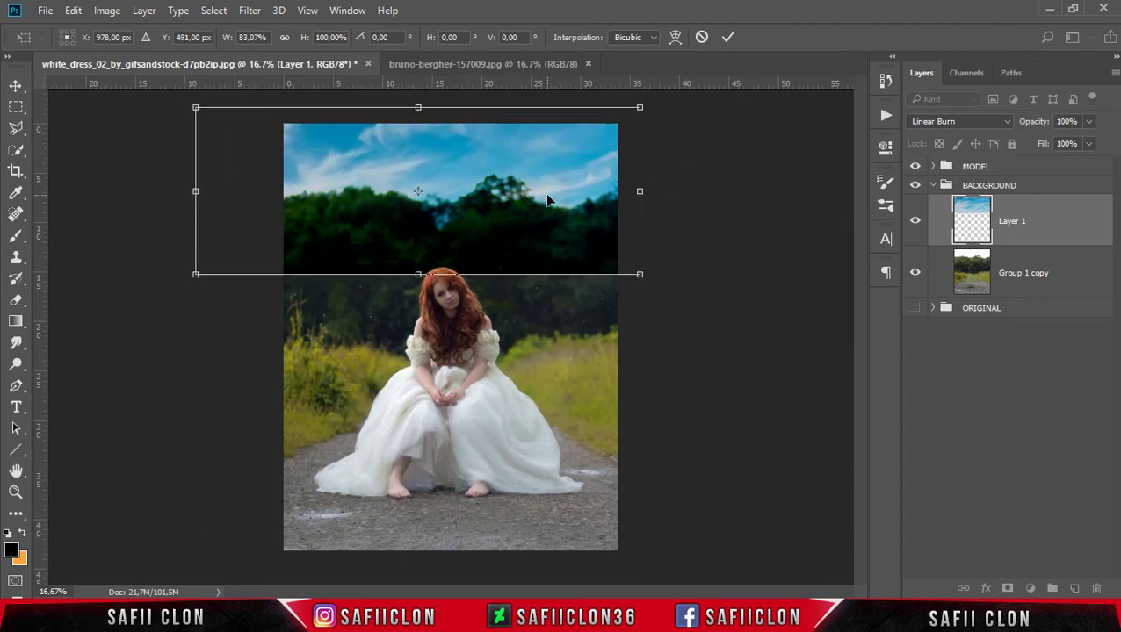
pyautogui.click(727, 38)
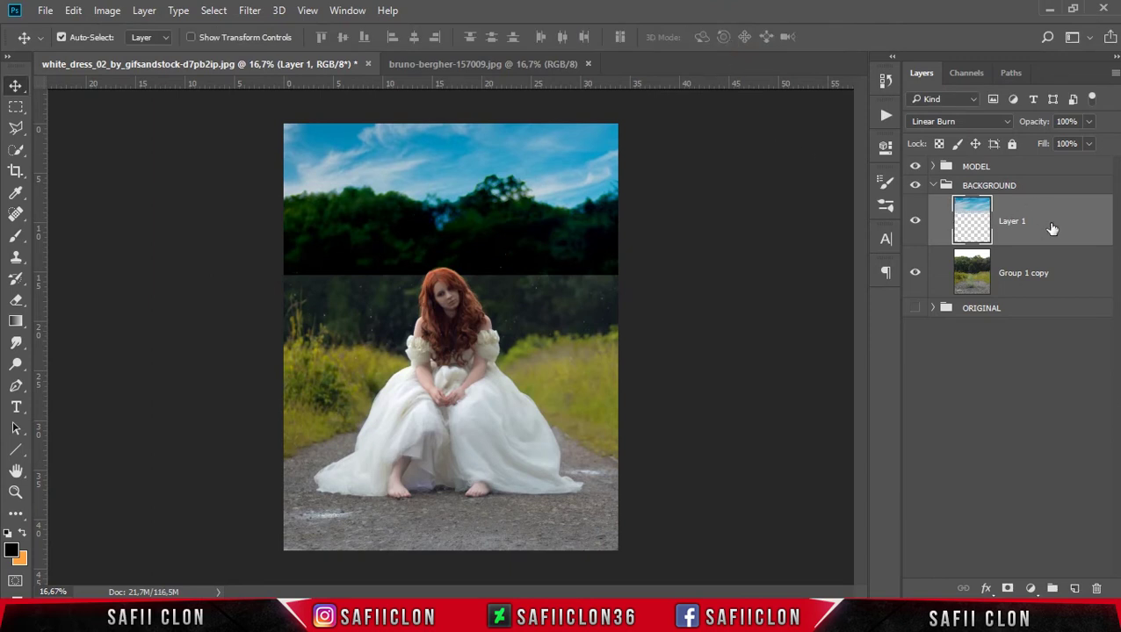
pyautogui.click(1007, 589)
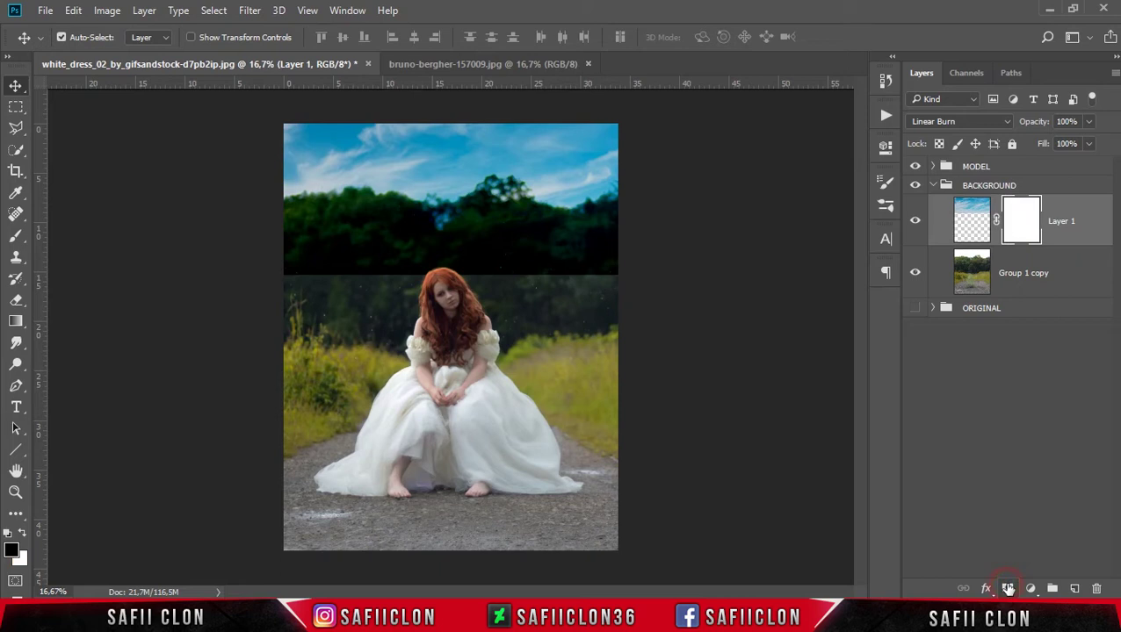
# - Target the sky mask with a soft round brush at 61% opacity and size 500
pyautogui.click(1022, 222)
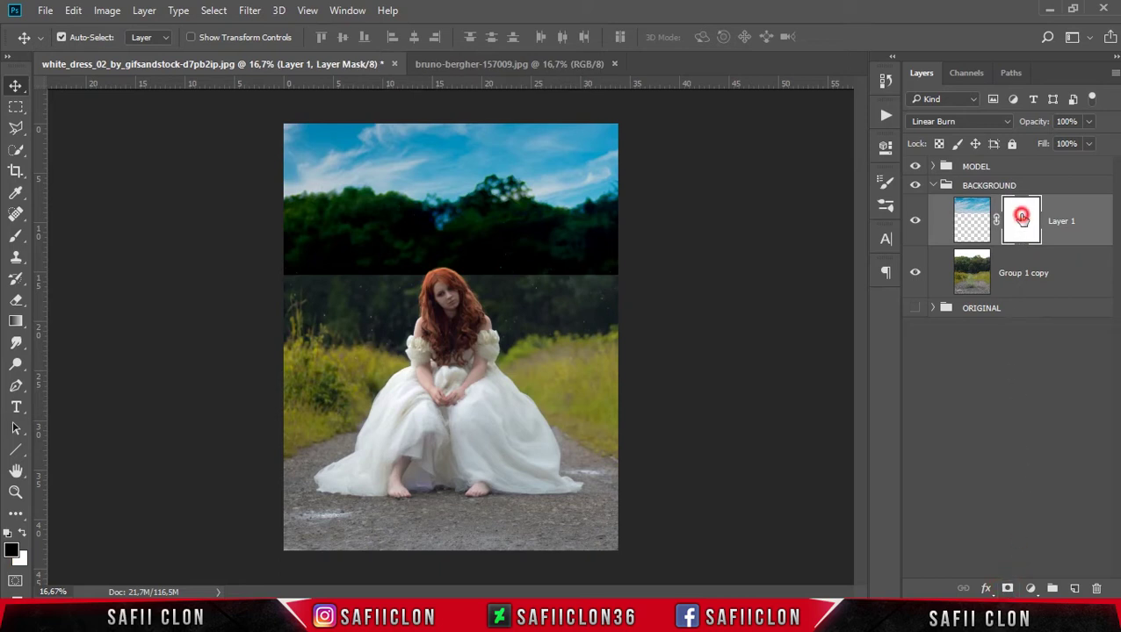
pyautogui.click(18, 237)
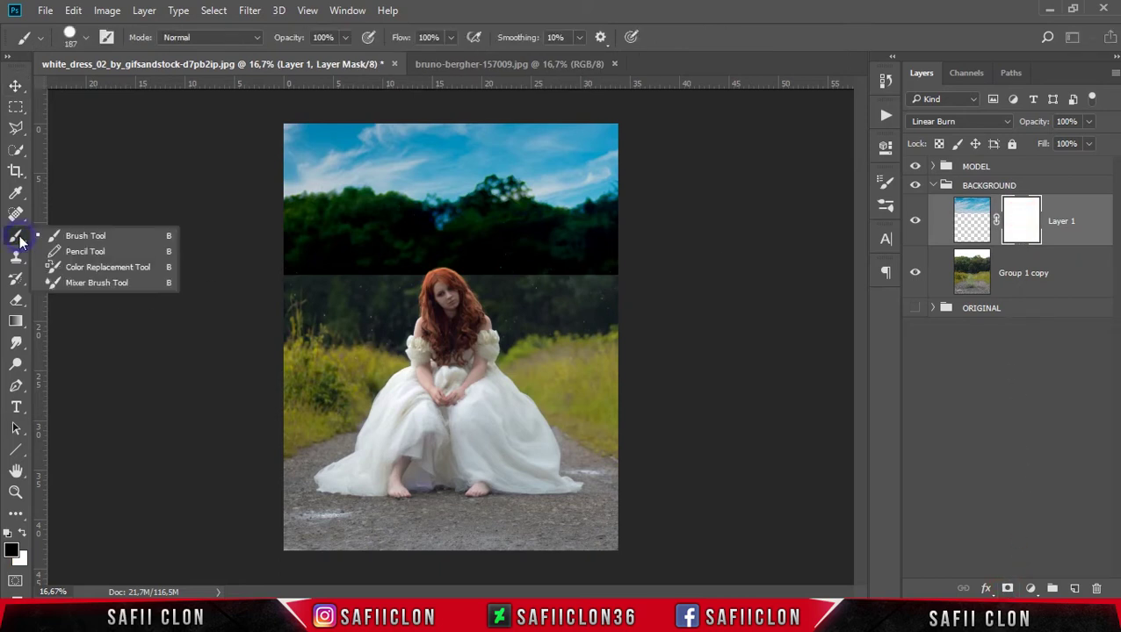
pyautogui.click(91, 239)
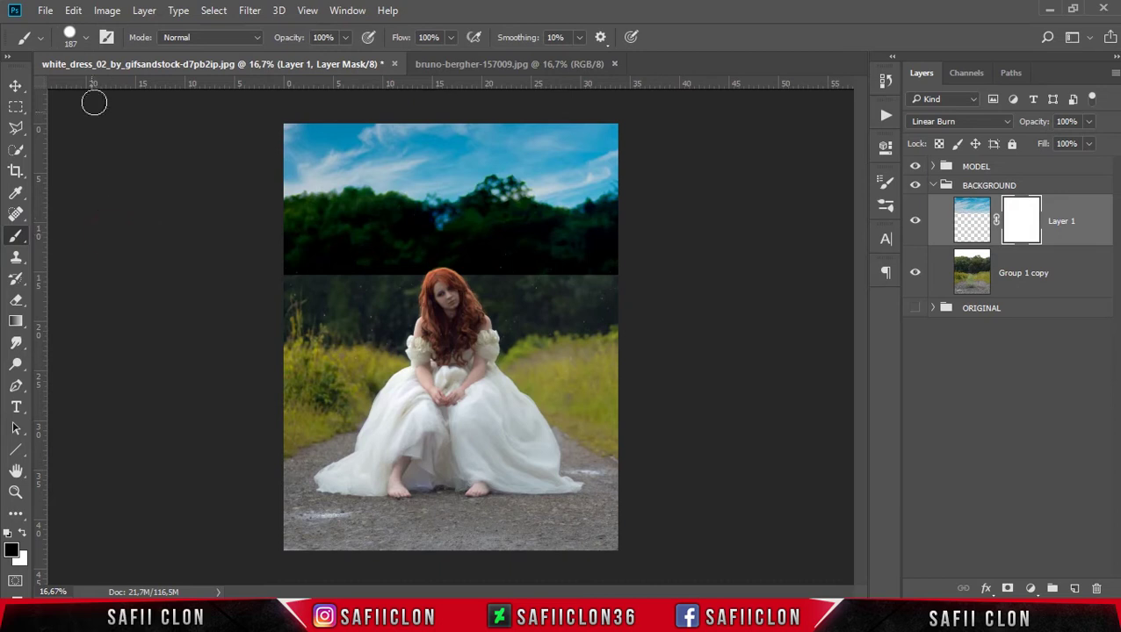
pyautogui.click(84, 38)
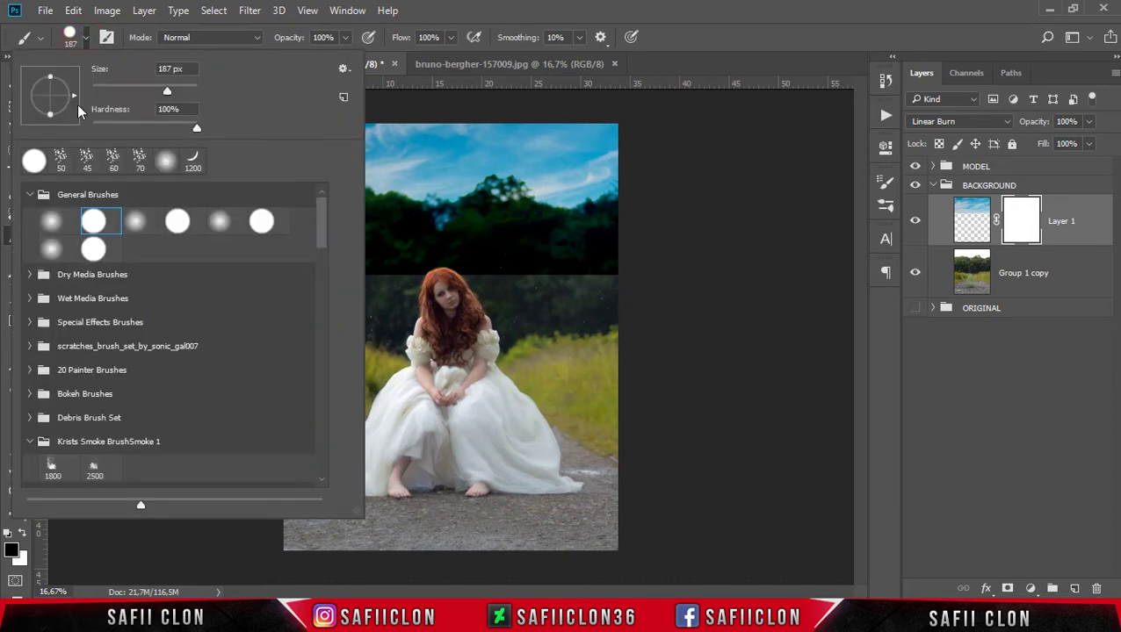
pyautogui.click(52, 221)
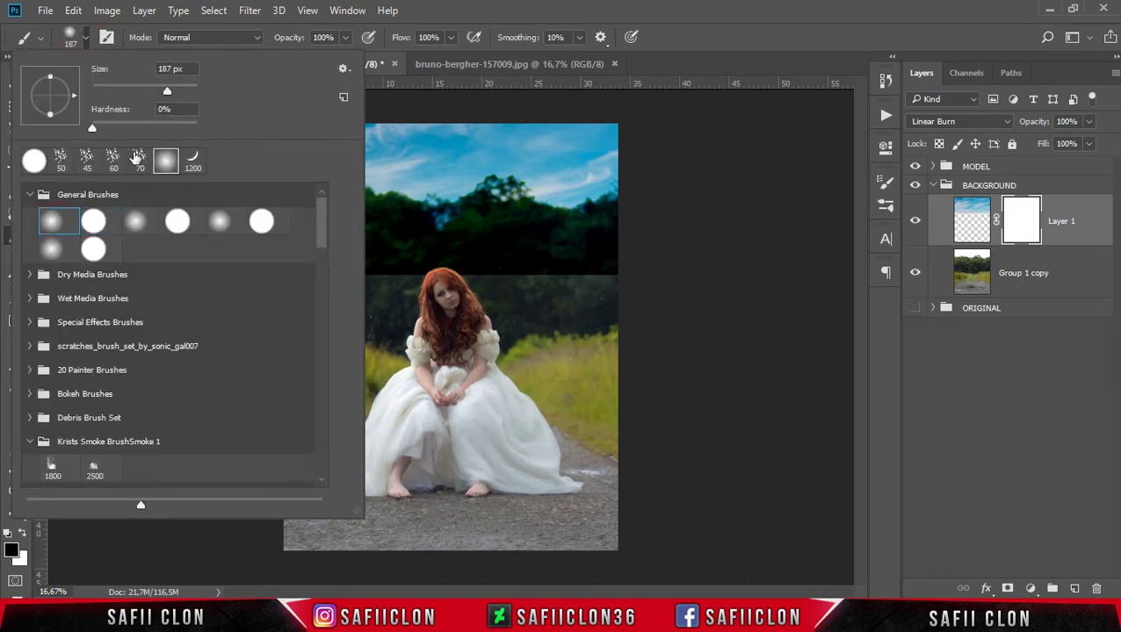
pyautogui.click(344, 37)
pyautogui.click(345, 37)
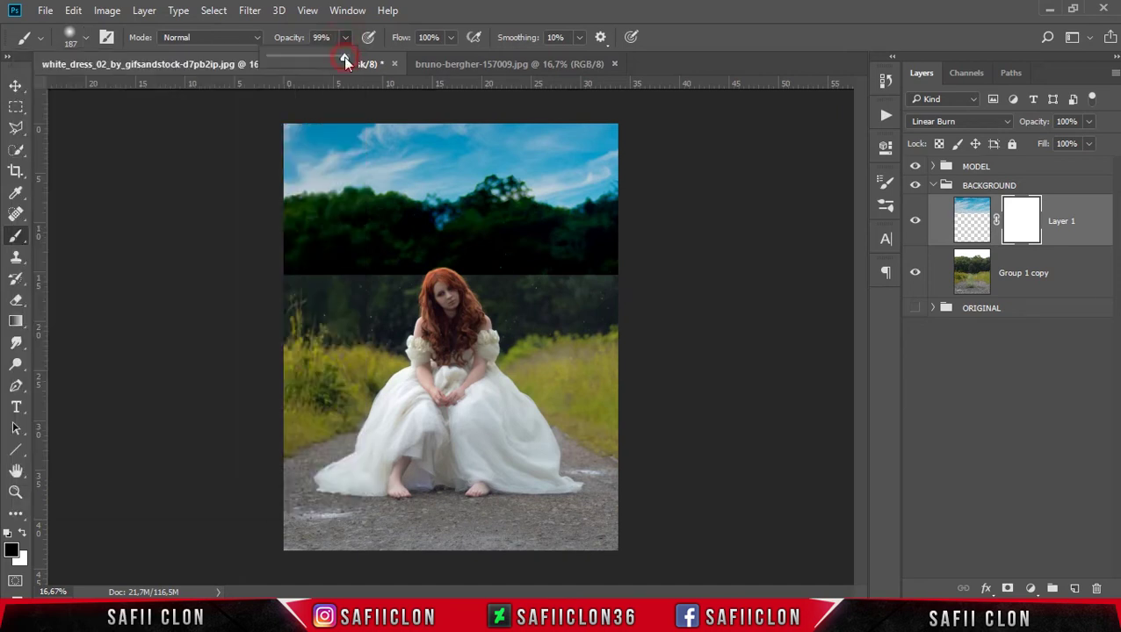
pyautogui.click(474, 9)
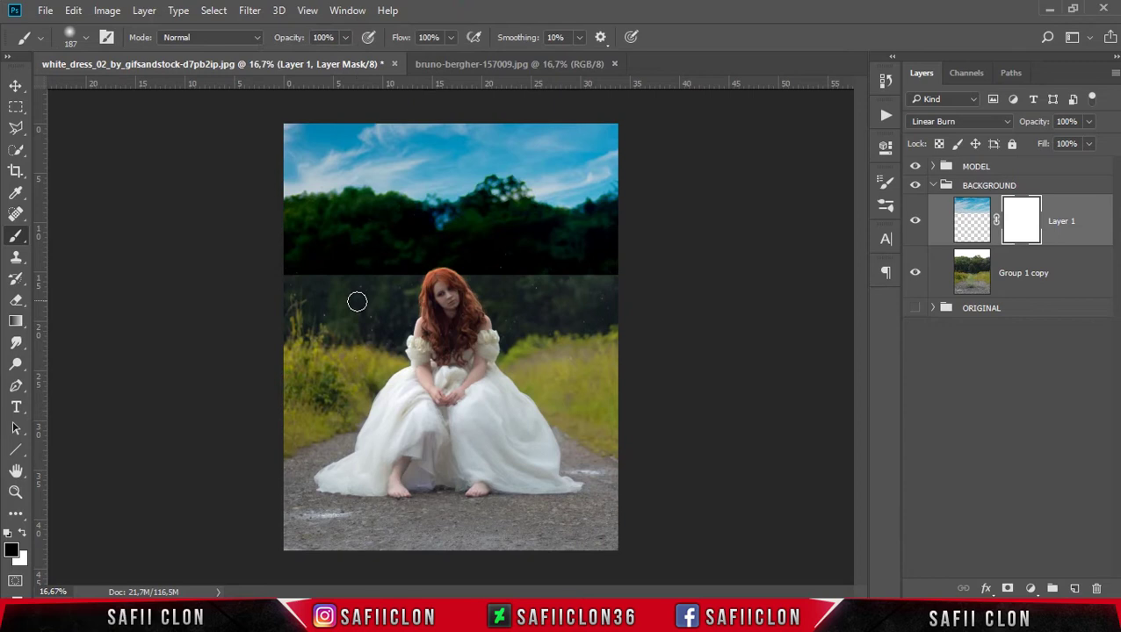
pyautogui.click(344, 37)
pyautogui.moveTo(350, 57); pyautogui.dragTo(317, 58)
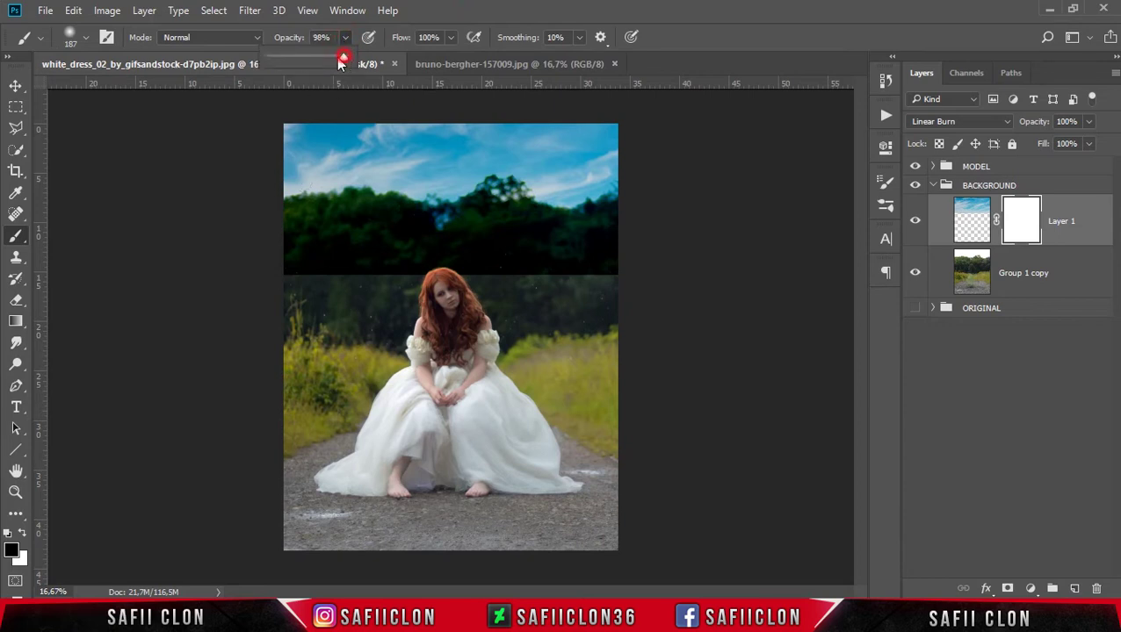
pyautogui.click(454, 10)
pyautogui.press(']')
pyautogui.press(']')
pyautogui.press(']')
pyautogui.press(']')
pyautogui.press(']')
pyautogui.press(']')
pyautogui.press(']')
pyautogui.press(']')
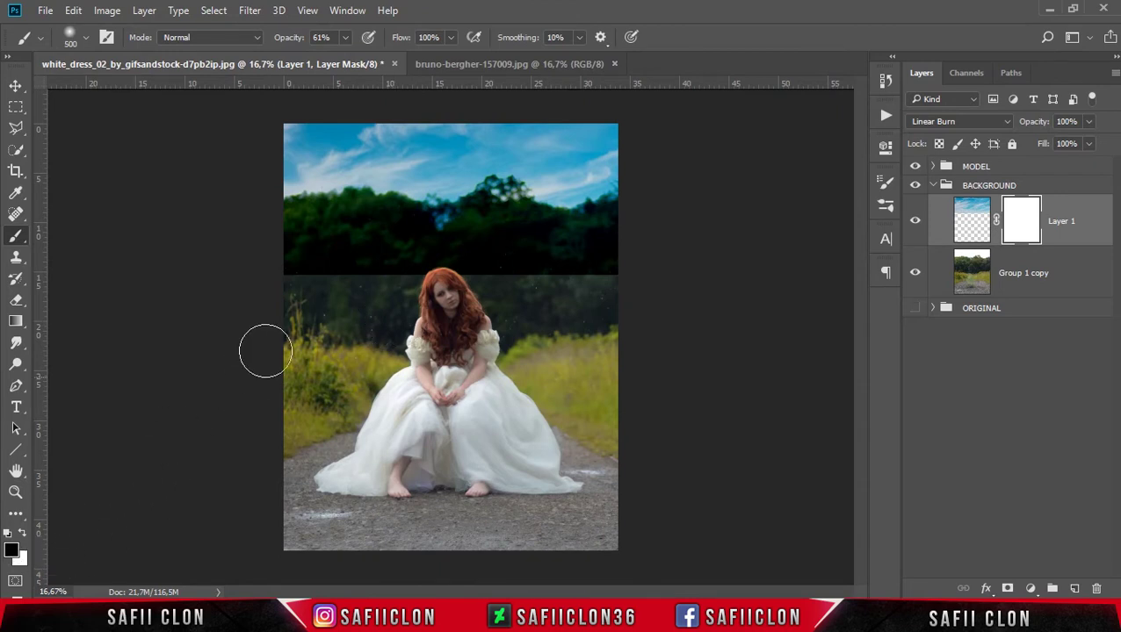
# - Paint the mask to blend the sky into the treeline, lowering opacity to 30% then 15%
pyautogui.moveTo(481, 283)
pyautogui.mouseDown()
pyautogui.moveTo(265, 289)
pyautogui.moveTo(368, 300)
pyautogui.mouseUp()
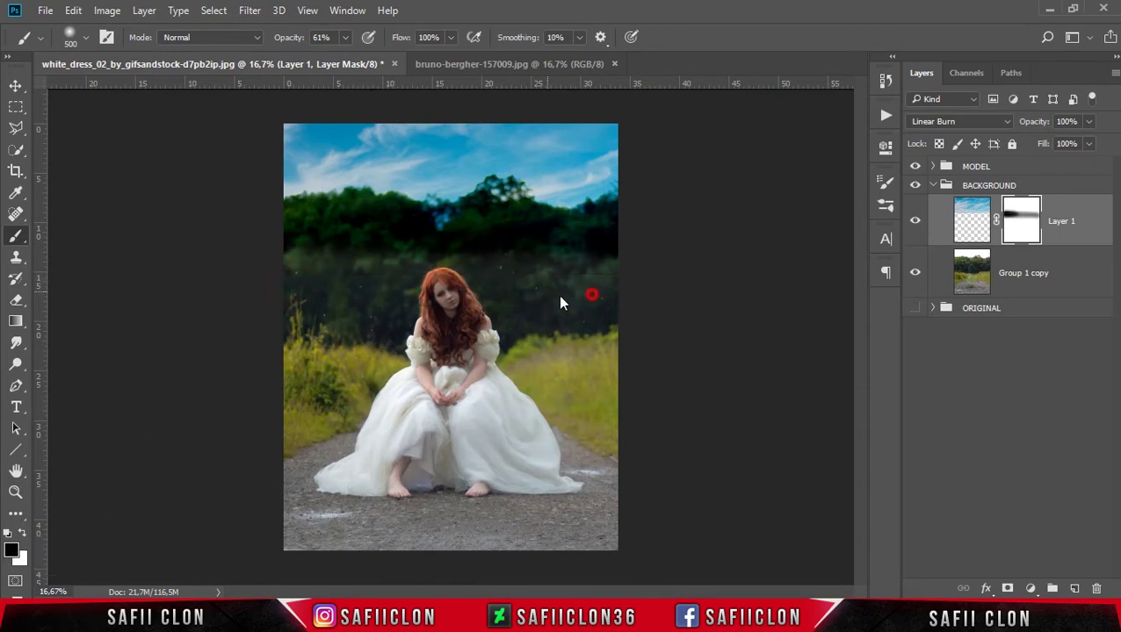
pyautogui.hotkey('ctrl', '+')
pyautogui.scroll(3, 670, 290)
pyautogui.press('[')
pyautogui.press('[')
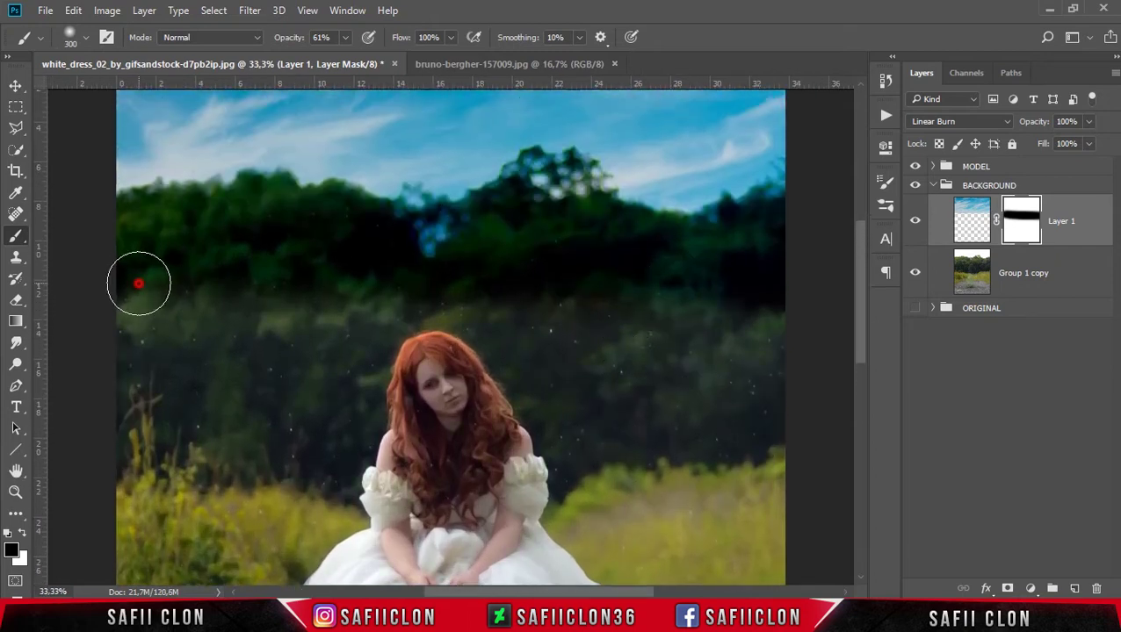
pyautogui.moveTo(138, 281); pyautogui.dragTo(368, 302)
pyautogui.moveTo(345, 37); pyautogui.dragTo(321, 57)
pyautogui.moveTo(446, 298)
pyautogui.mouseDown()
pyautogui.moveTo(616, 295)
pyautogui.moveTo(252, 280)
pyautogui.moveTo(308, 238)
pyautogui.moveTo(164, 289)
pyautogui.mouseUp()
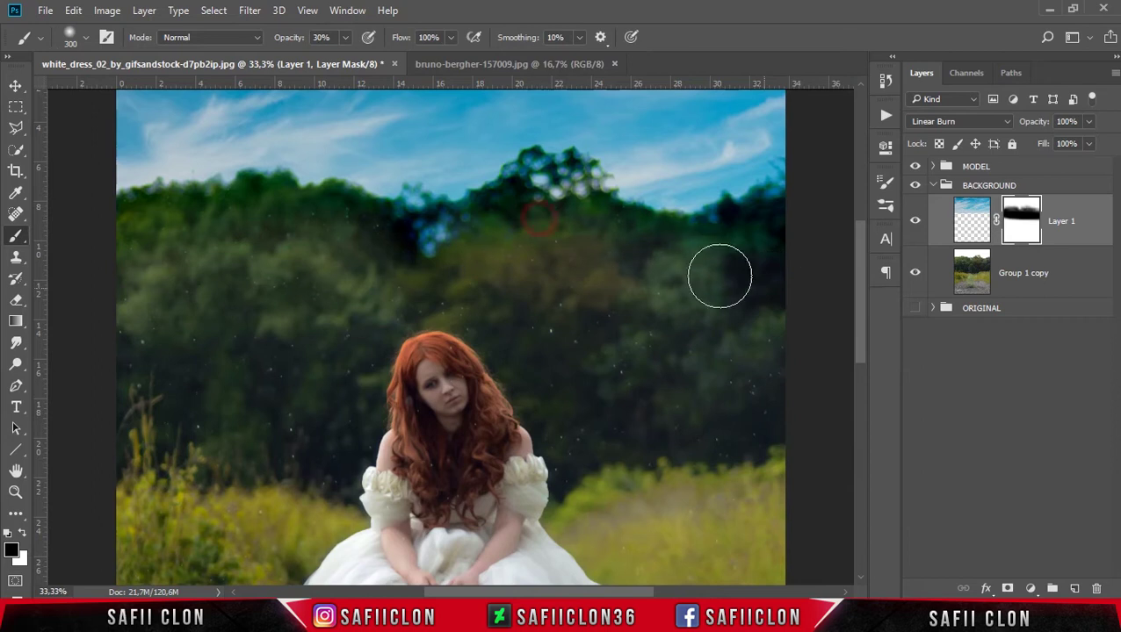
pyautogui.scroll(3, 263, 220)
pyautogui.moveTo(345, 37); pyautogui.dragTo(330, 60)
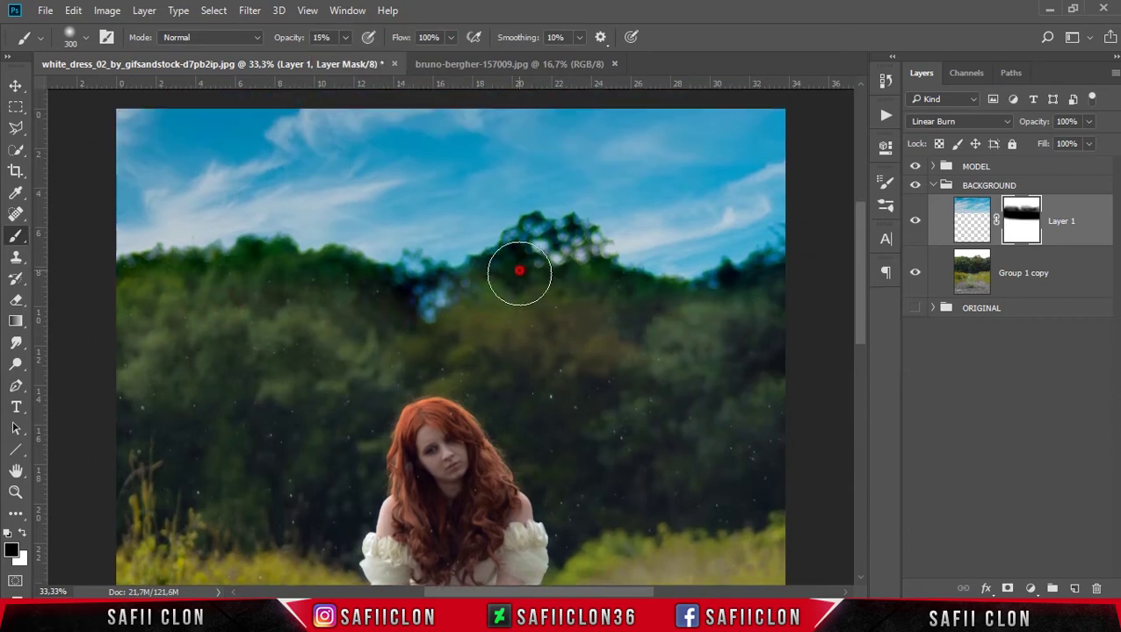
pyautogui.moveTo(139, 286); pyautogui.dragTo(719, 301)
pyautogui.press('[')
pyautogui.press('[')
pyautogui.press('[')
pyautogui.moveTo(531, 217); pyautogui.dragTo(586, 240)
pyautogui.press(']')
pyautogui.press(']')
pyautogui.press(']')
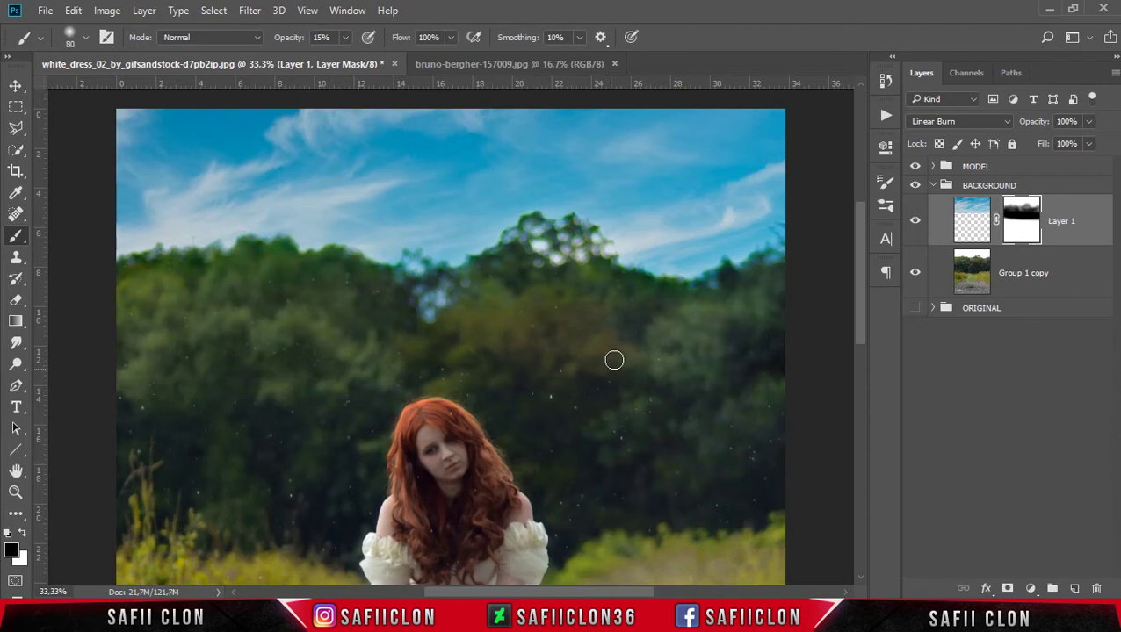
# - Compare the sky layer on and off, hide the MODEL group, and stamp the visible layers
pyautogui.click(913, 223)
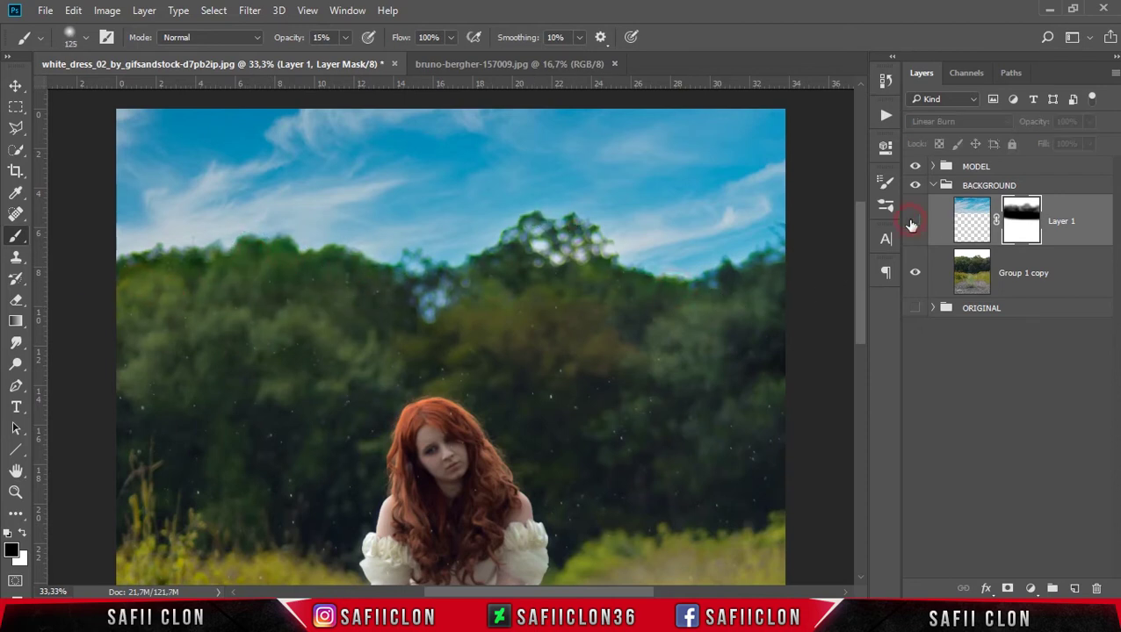
pyautogui.click(912, 223)
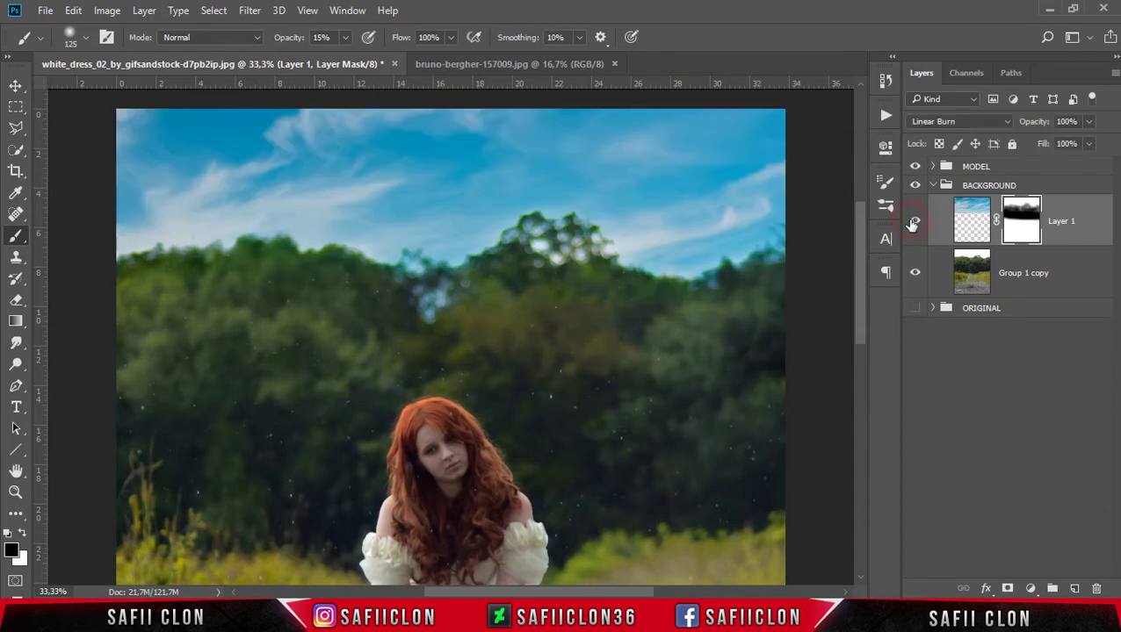
pyautogui.hotkey('ctrl', '-')
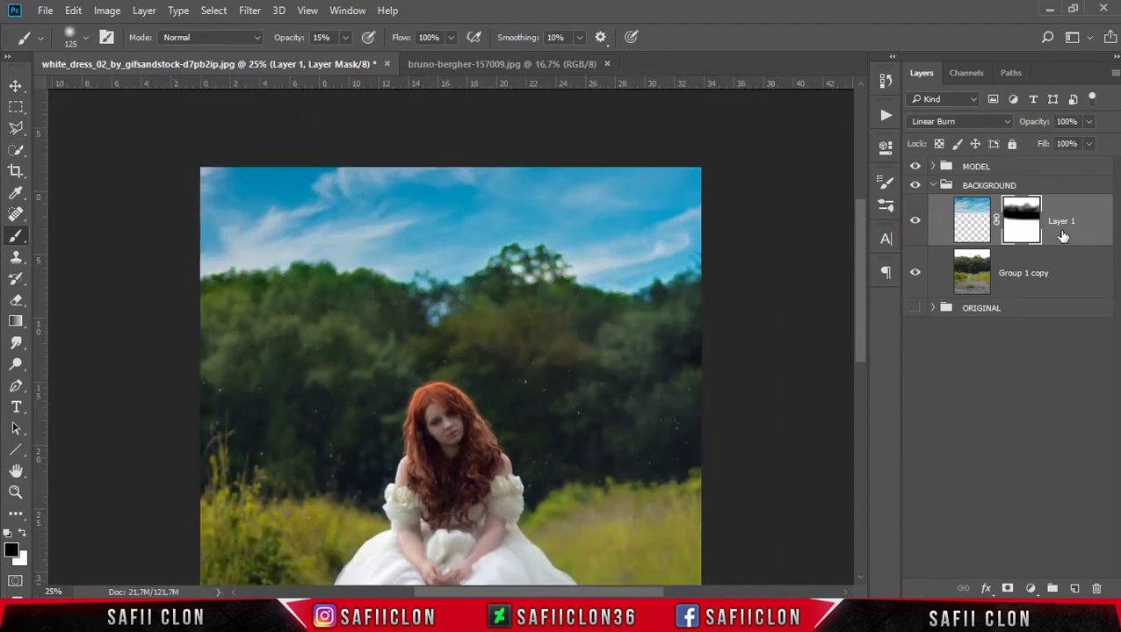
pyautogui.hotkey('ctrl', '-')
pyautogui.click(972, 210)
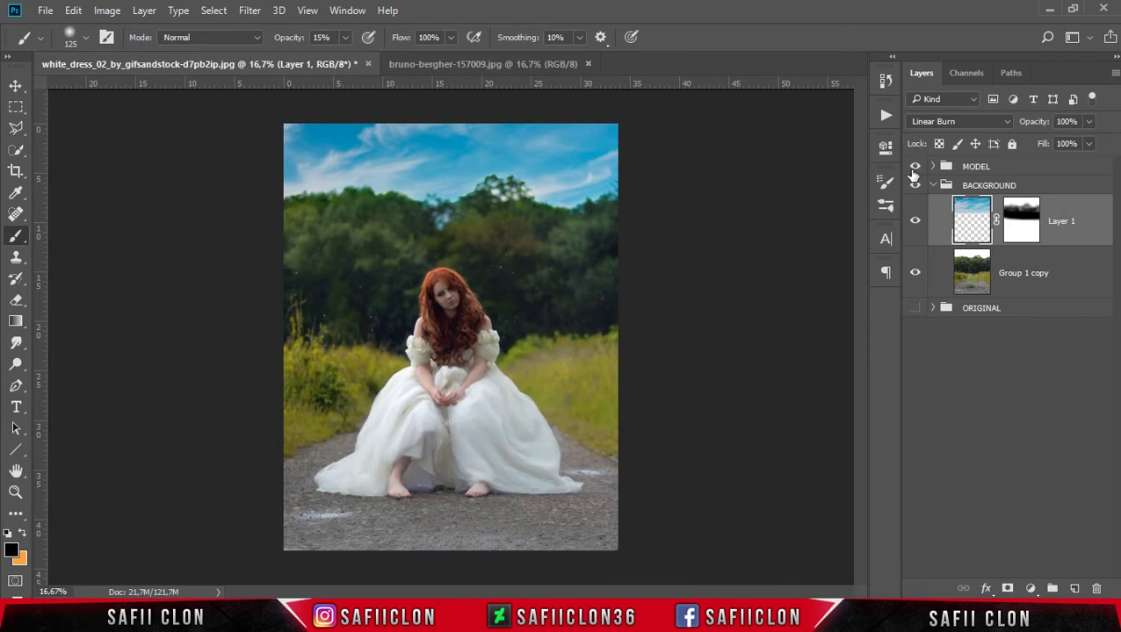
pyautogui.click(915, 167)
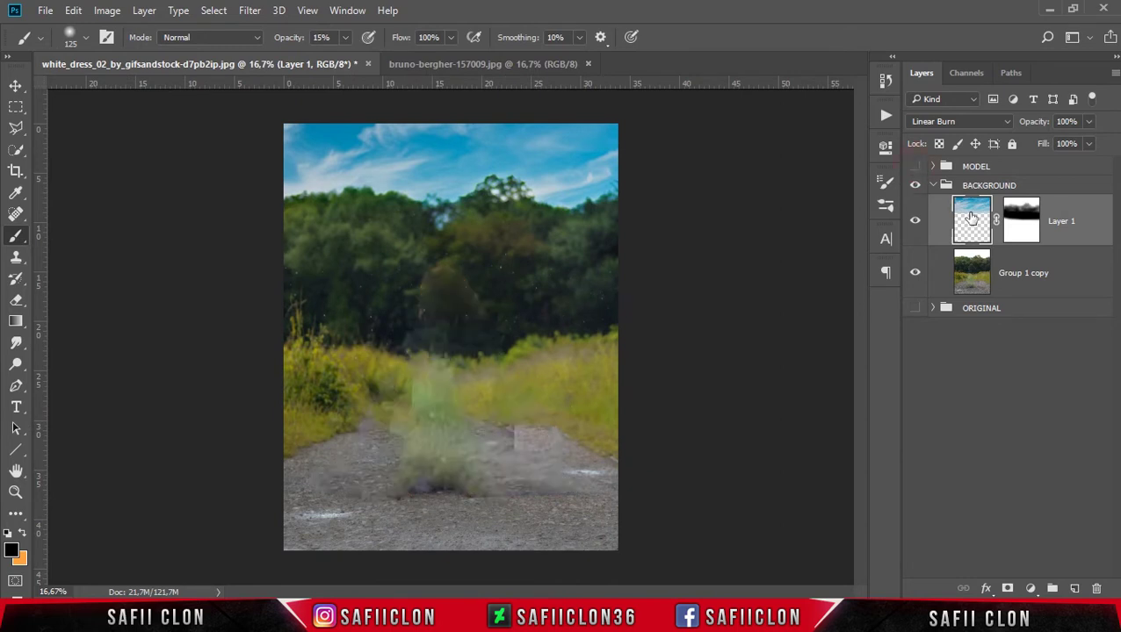
pyautogui.hotkey('ctrl', 'shift', 'alt', 'e')
# - Hide the sky layer, convert stamped Layer 2 to a smart object, and show MODEL again
pyautogui.click(1066, 239)
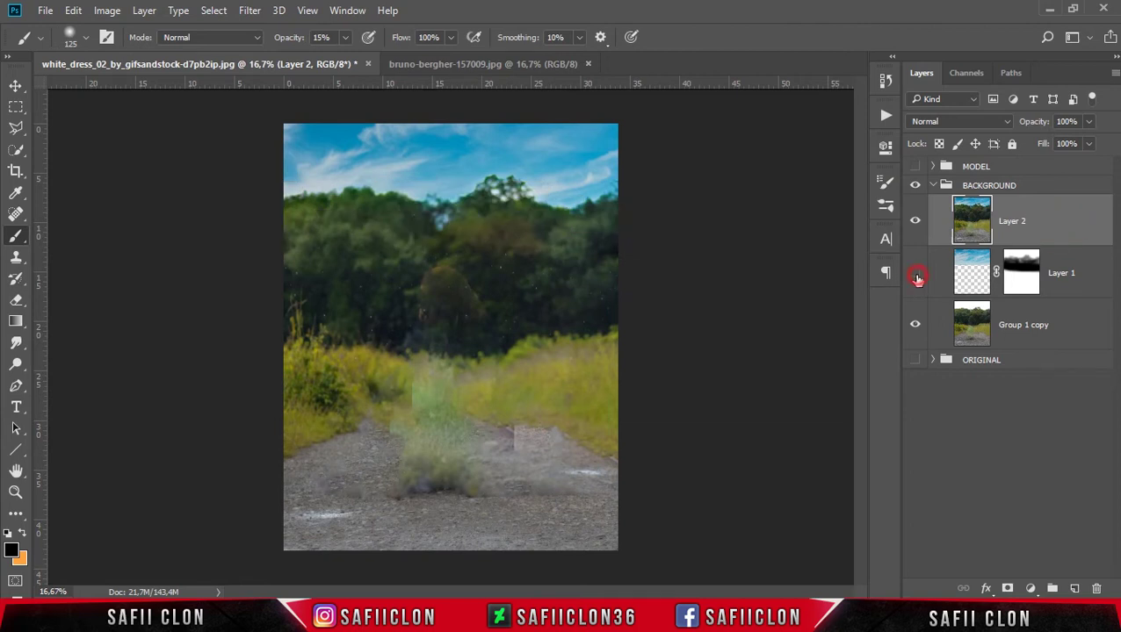
pyautogui.rightClick(1055, 225)
pyautogui.click(796, 287)
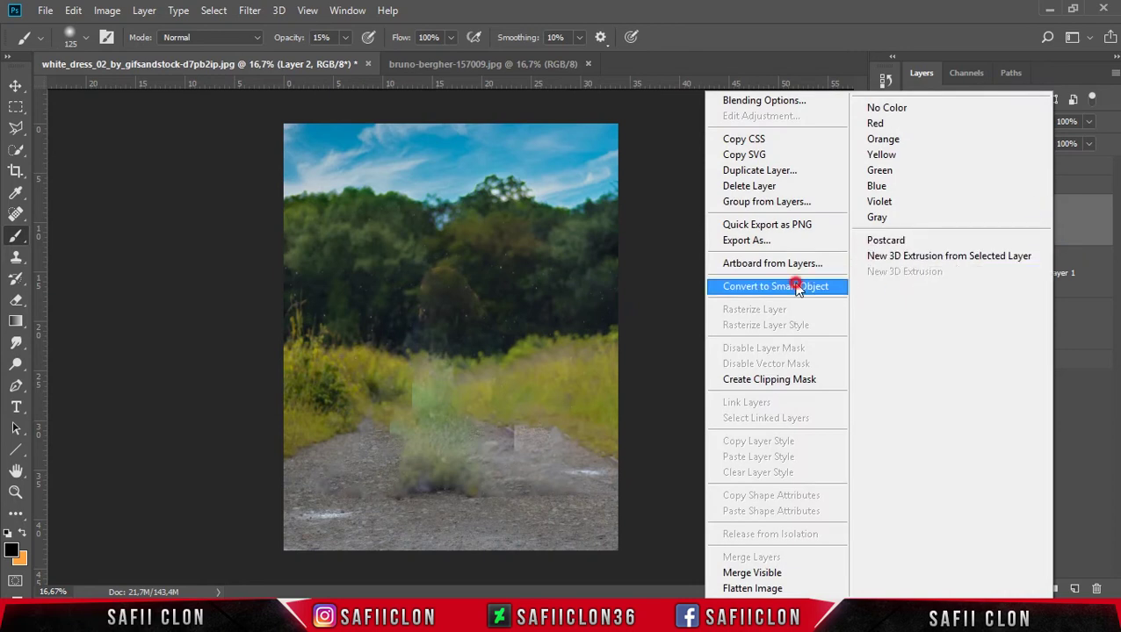
pyautogui.click(1041, 225)
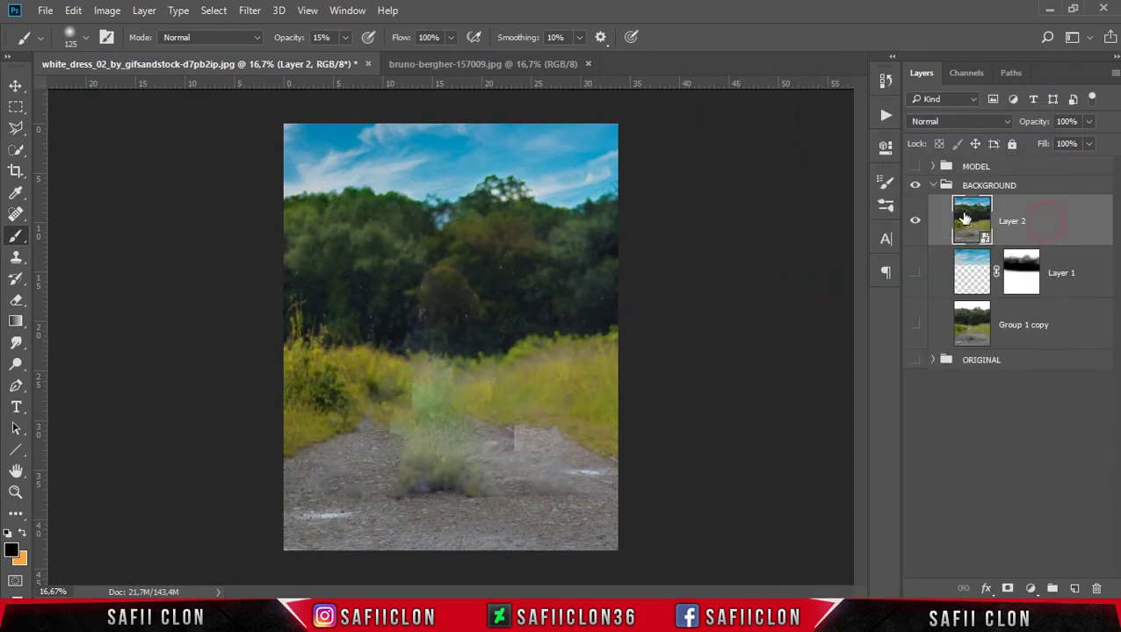
pyautogui.click(915, 167)
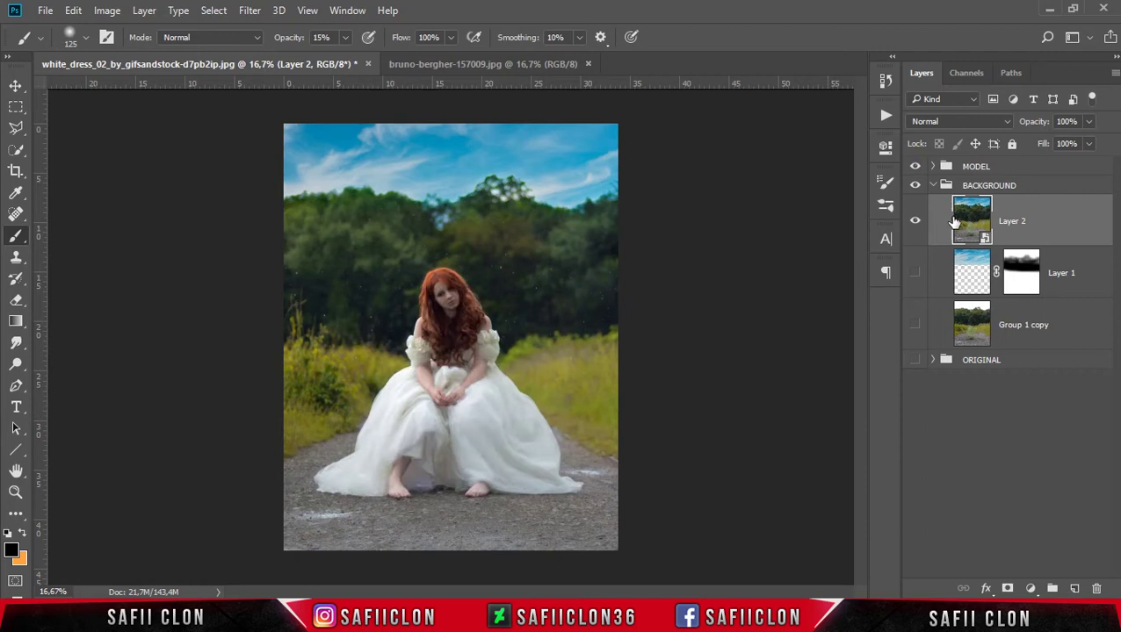
pyautogui.click(1043, 230)
pyautogui.click(251, 11)
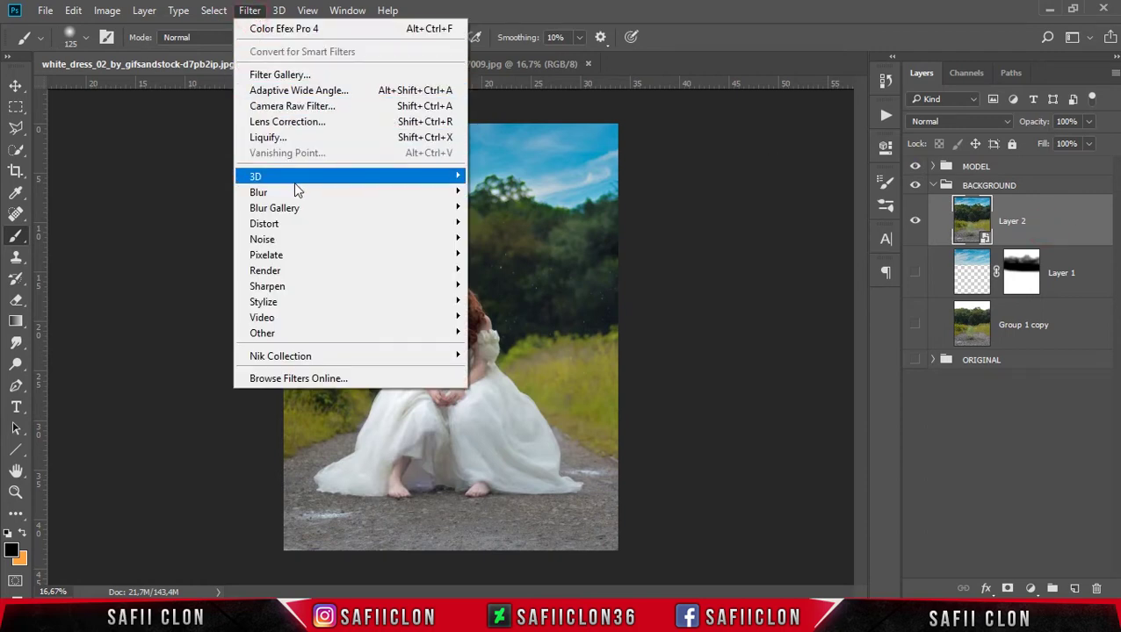
pyautogui.moveTo(274, 208)
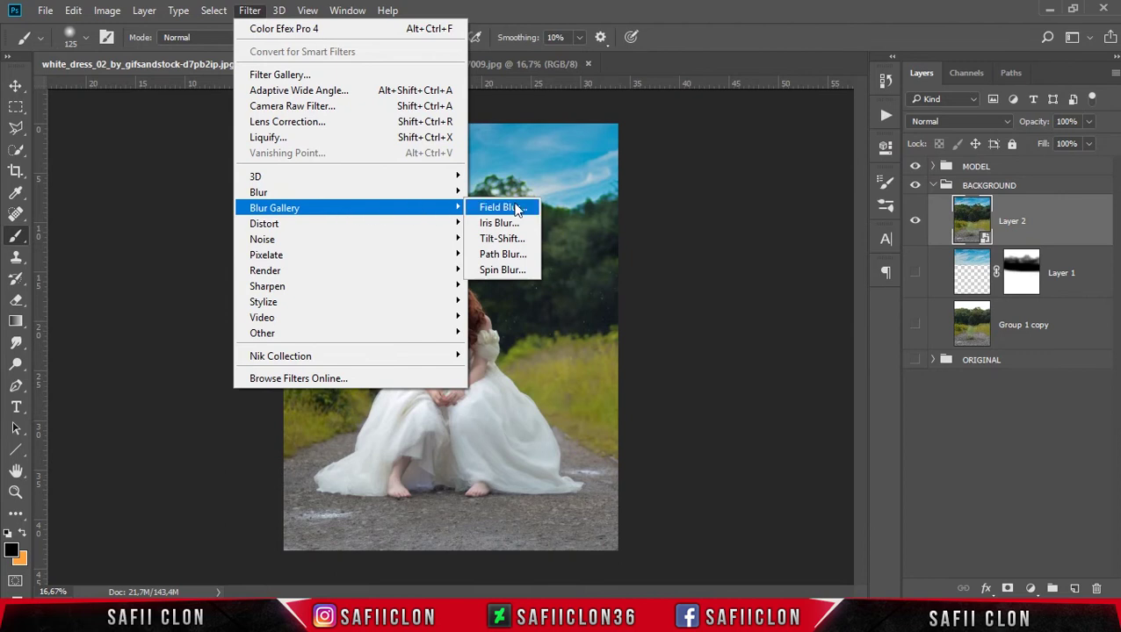
# - Add a Tilt-Shift blur and place its sharp band over the dress and feet
pyautogui.click(508, 239)
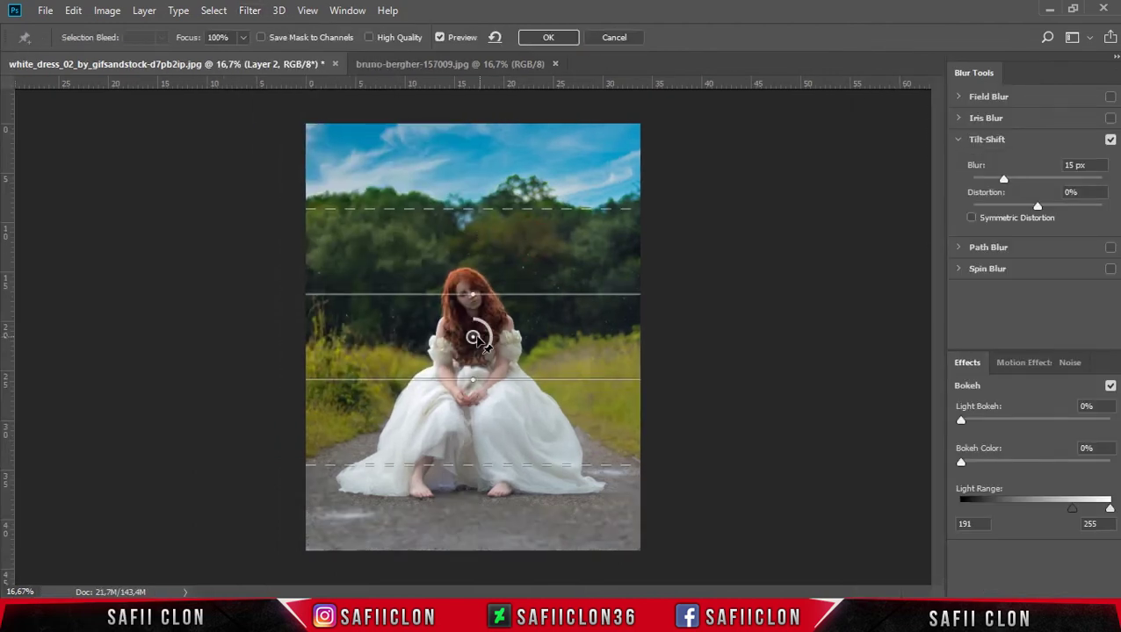
pyautogui.moveTo(480, 344)
pyautogui.mouseDown()
pyautogui.moveTo(479, 453)
pyautogui.moveTo(471, 427)
pyautogui.mouseUp()
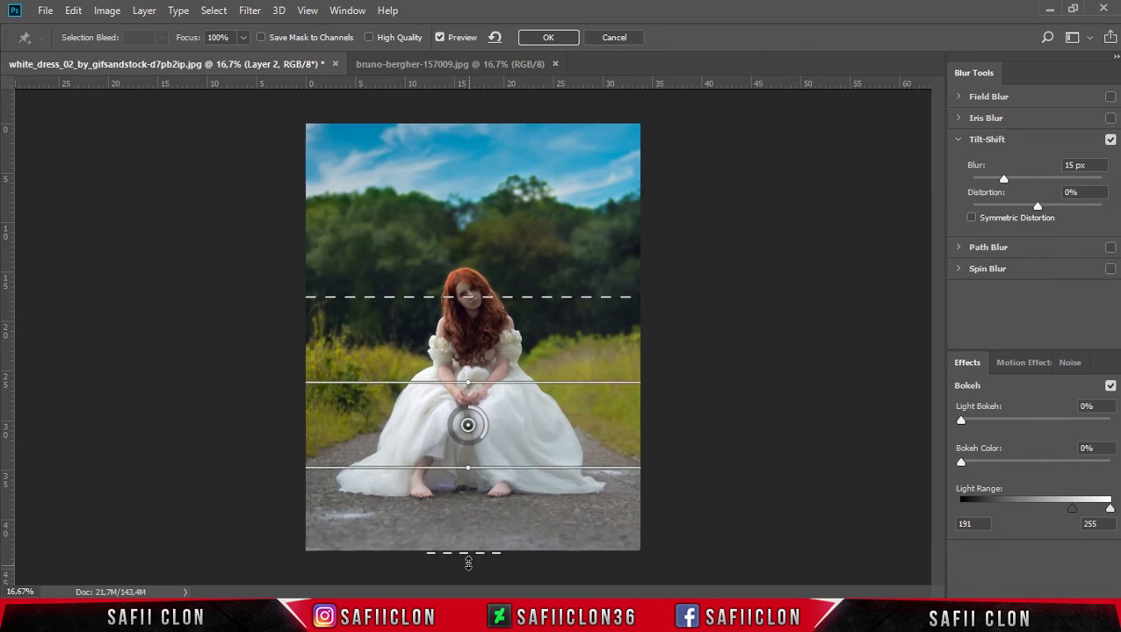
pyautogui.moveTo(467, 553); pyautogui.dragTo(467, 511)
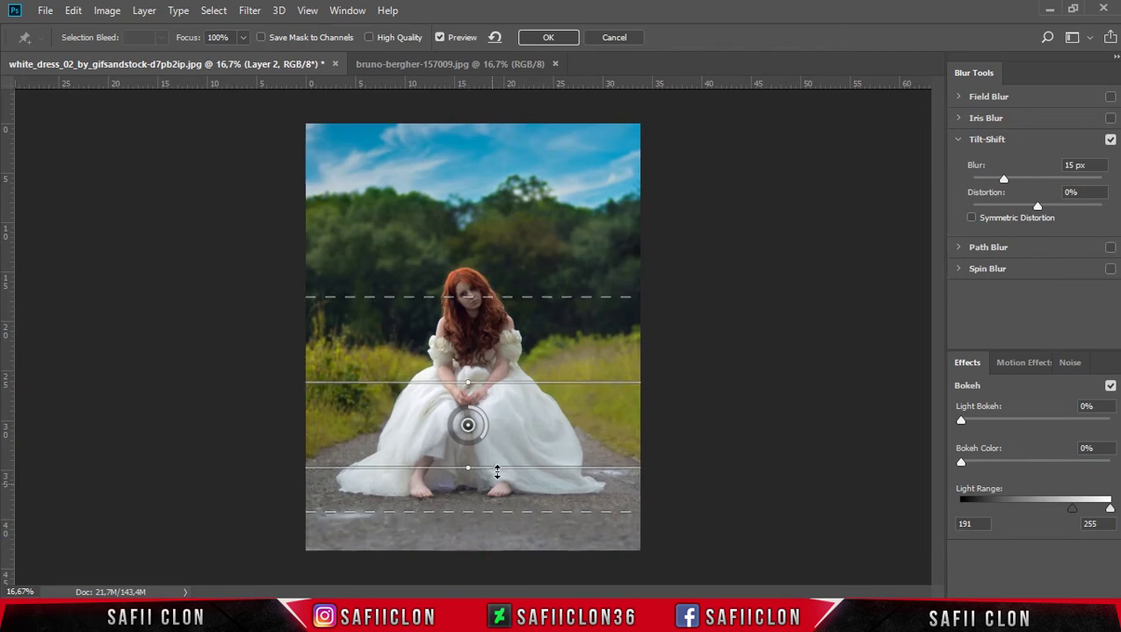
pyautogui.moveTo(497, 469)
pyautogui.mouseDown()
pyautogui.moveTo(497, 530)
pyautogui.moveTo(495, 515)
pyautogui.mouseUp()
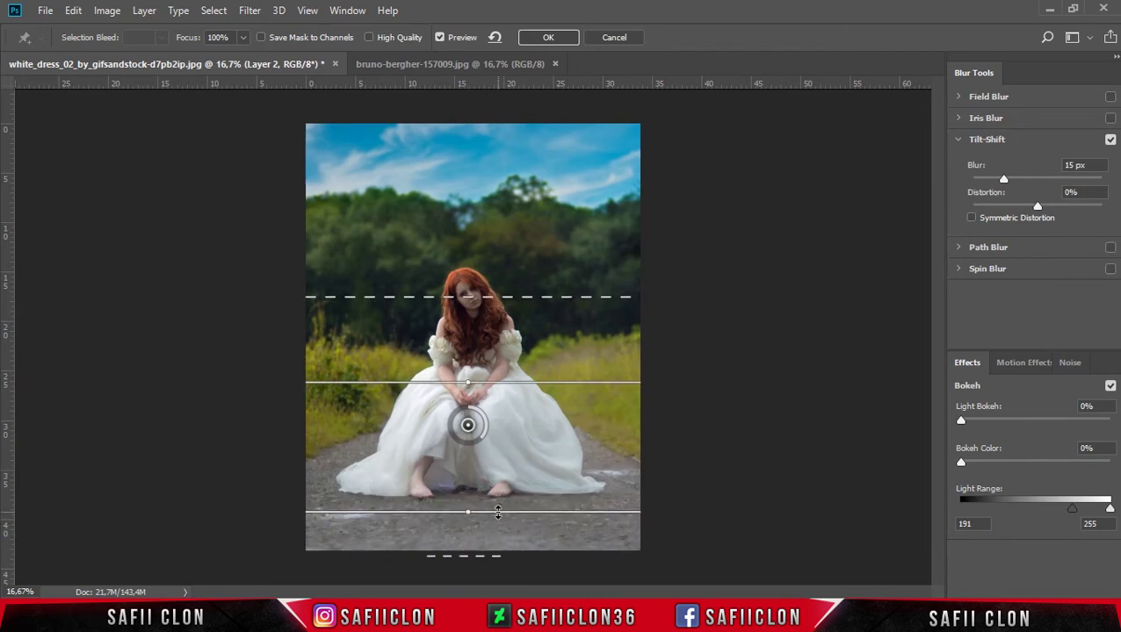
pyautogui.moveTo(498, 383); pyautogui.dragTo(471, 431)
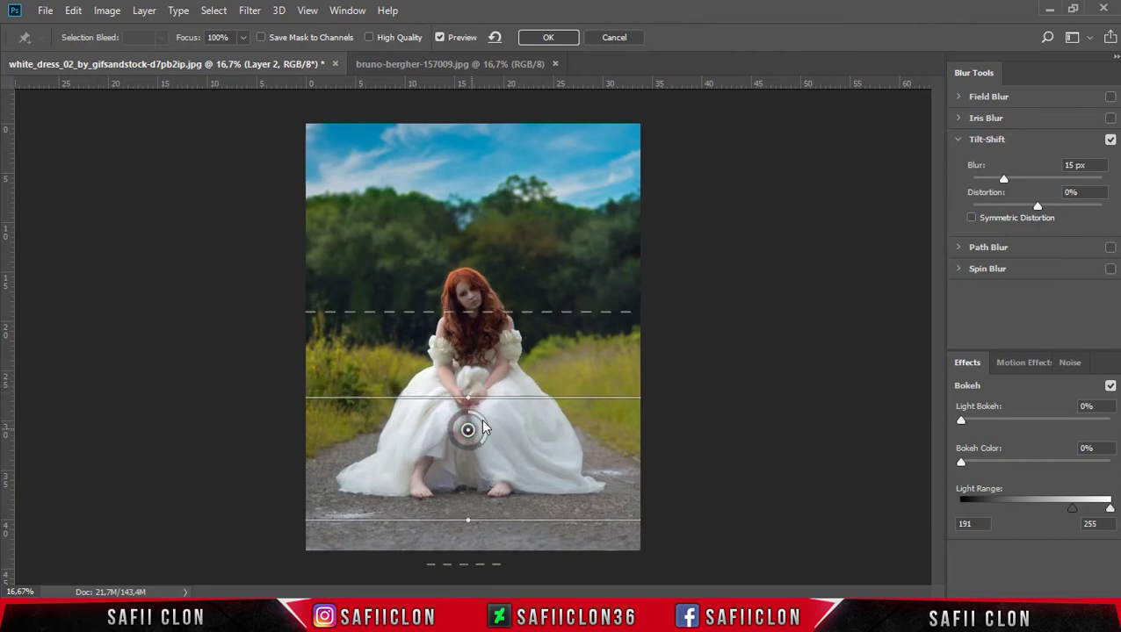
pyautogui.moveTo(498, 326); pyautogui.dragTo(499, 347)
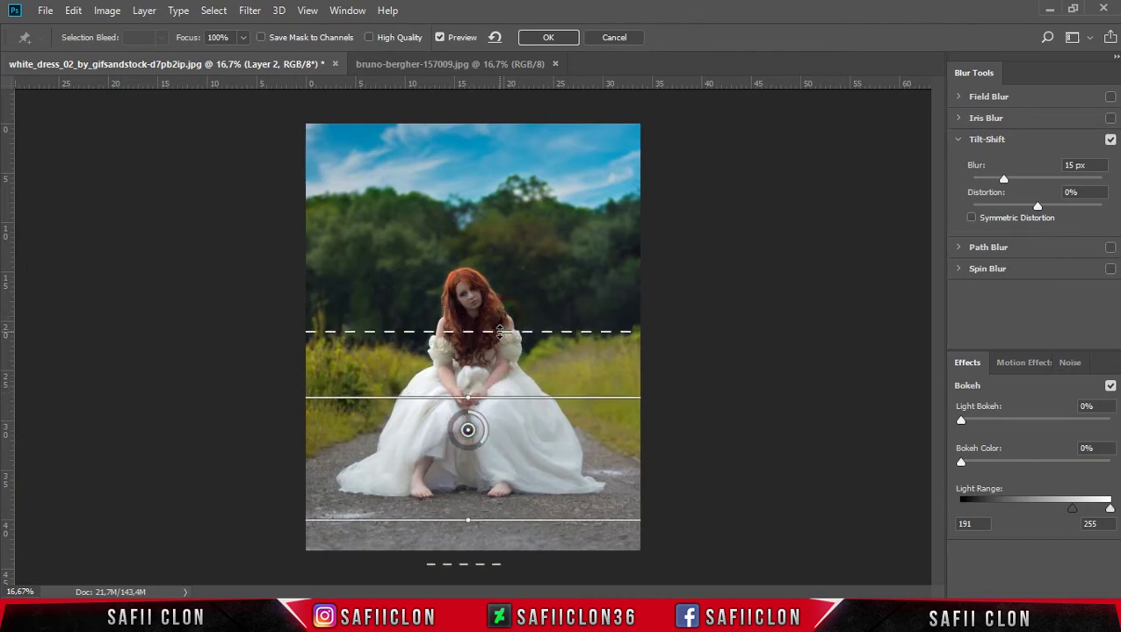
# - Set the blur to 23 px, fine-tune the focus band edges, and apply the filter
pyautogui.click(1004, 181)
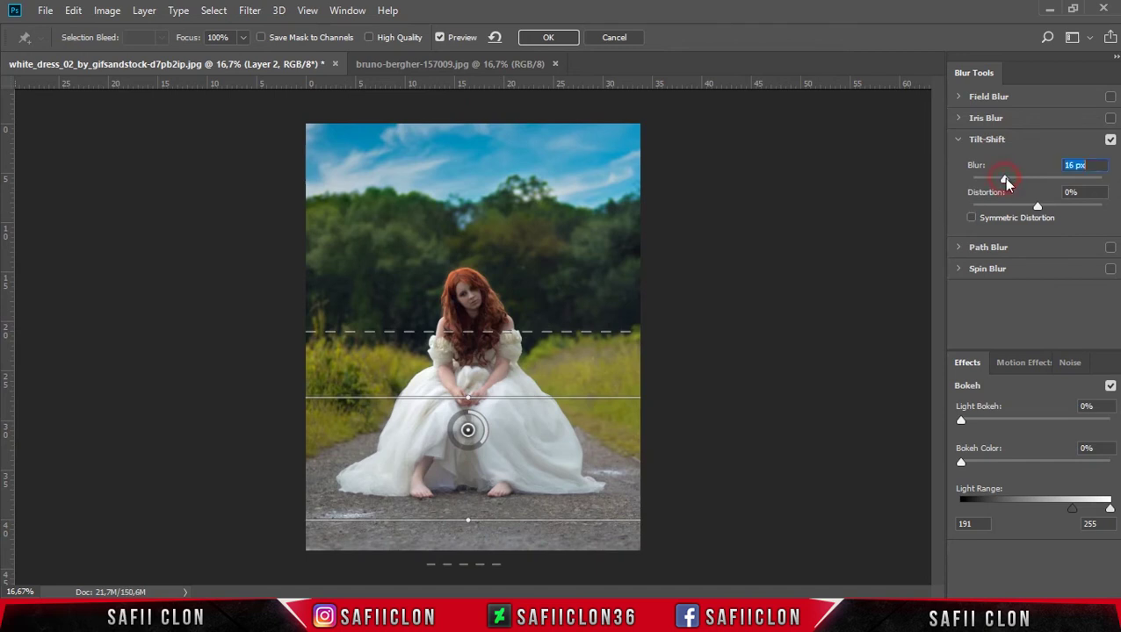
pyautogui.moveTo(1024, 181)
pyautogui.mouseDown()
pyautogui.moveTo(1009, 184)
pyautogui.moveTo(1023, 182)
pyautogui.mouseUp()
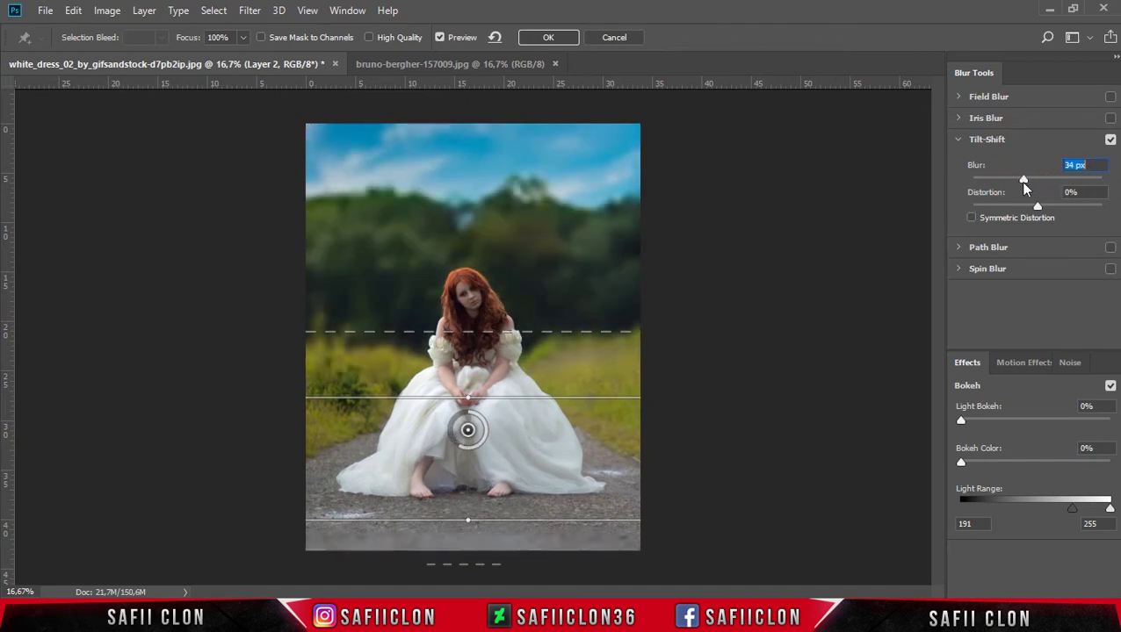
pyautogui.moveTo(1018, 183); pyautogui.dragTo(1012, 186)
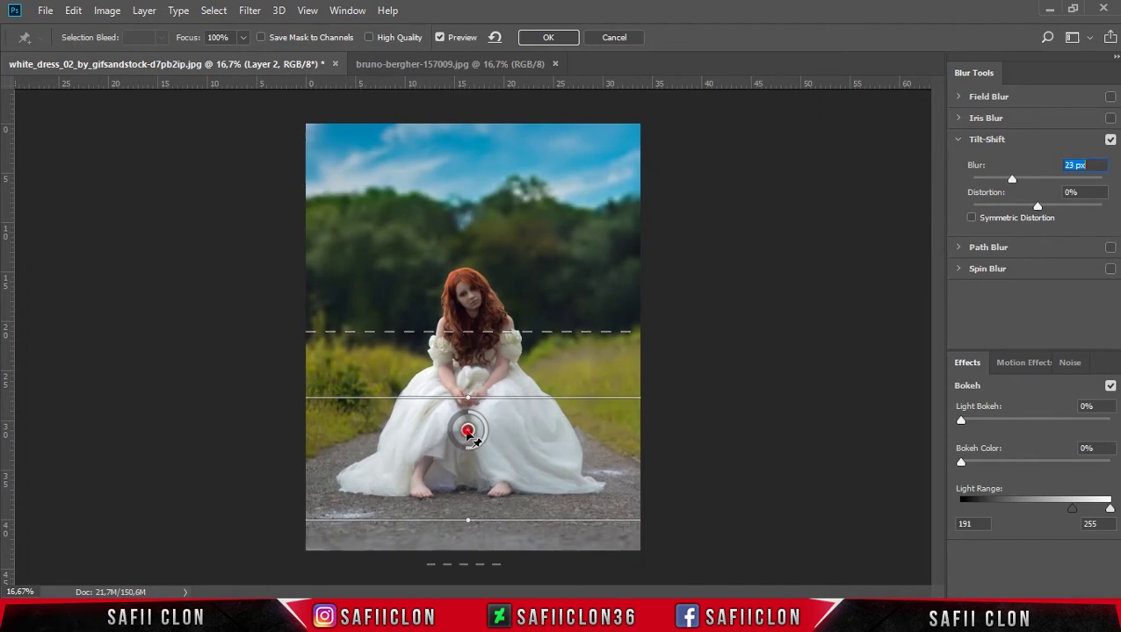
pyautogui.moveTo(469, 432); pyautogui.dragTo(467, 444)
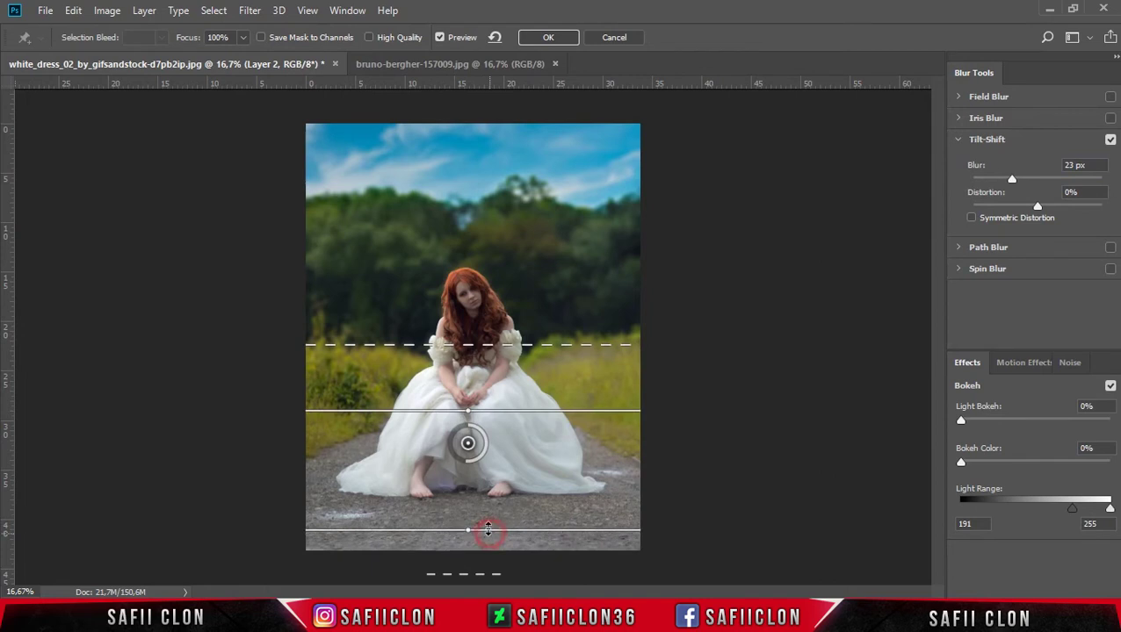
pyautogui.moveTo(488, 529); pyautogui.dragTo(486, 518)
pyautogui.moveTo(468, 444); pyautogui.dragTo(469, 445)
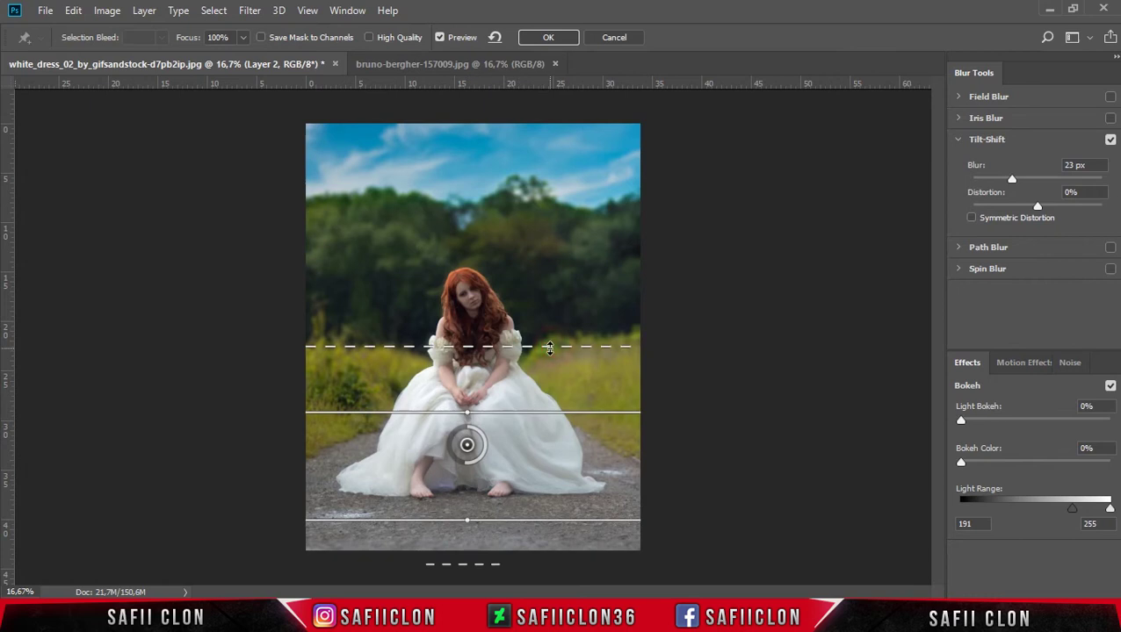
pyautogui.moveTo(549, 348); pyautogui.dragTo(550, 352)
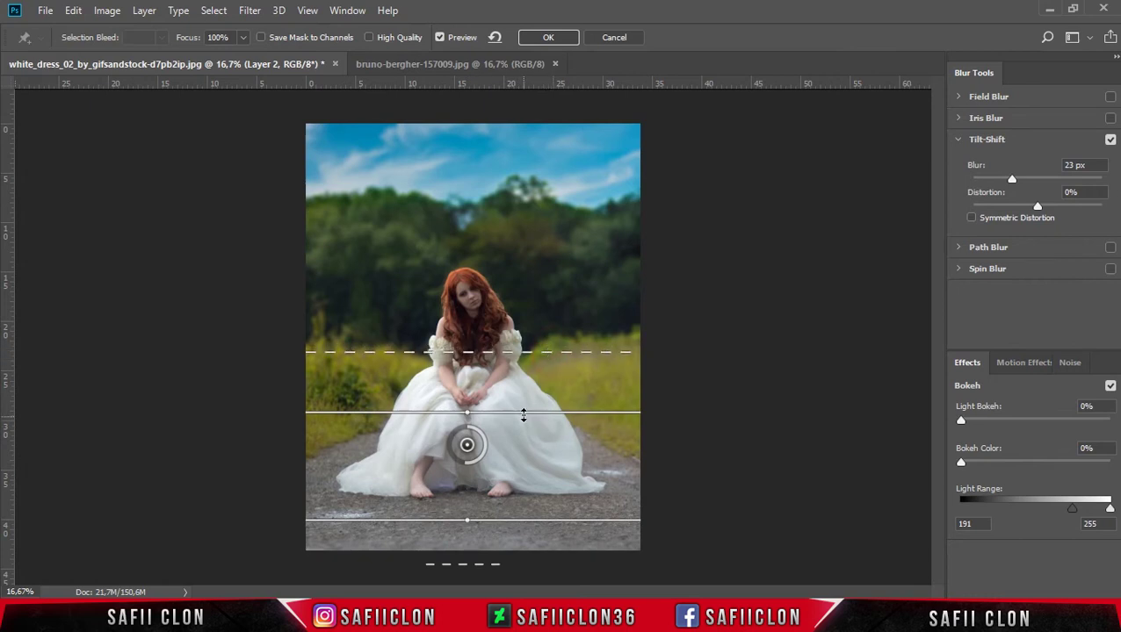
pyautogui.moveTo(524, 414); pyautogui.dragTo(523, 422)
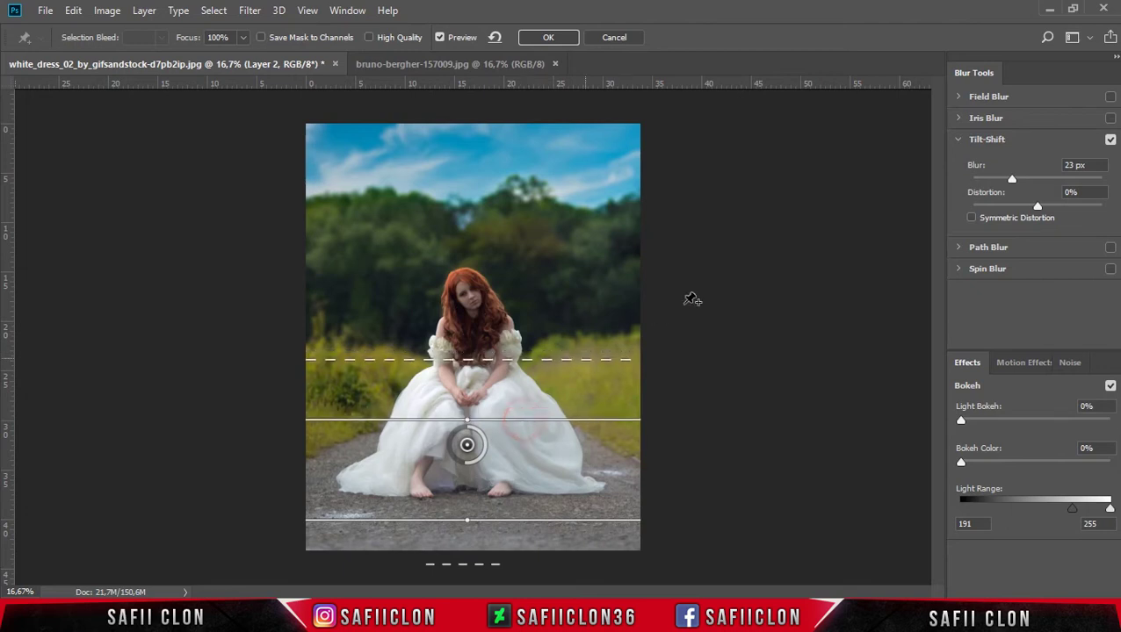
pyautogui.click(548, 40)
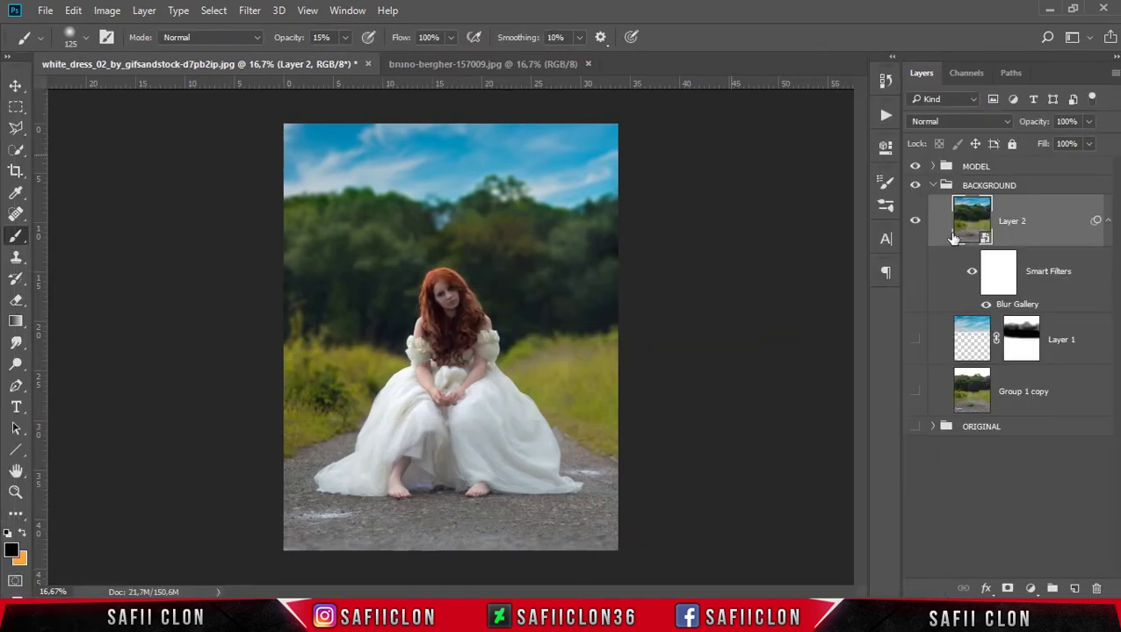
# - Apply the layer mask permanently to the woman's layer inside MODEL
pyautogui.click(940, 186)
pyautogui.click(1015, 166)
pyautogui.click(933, 167)
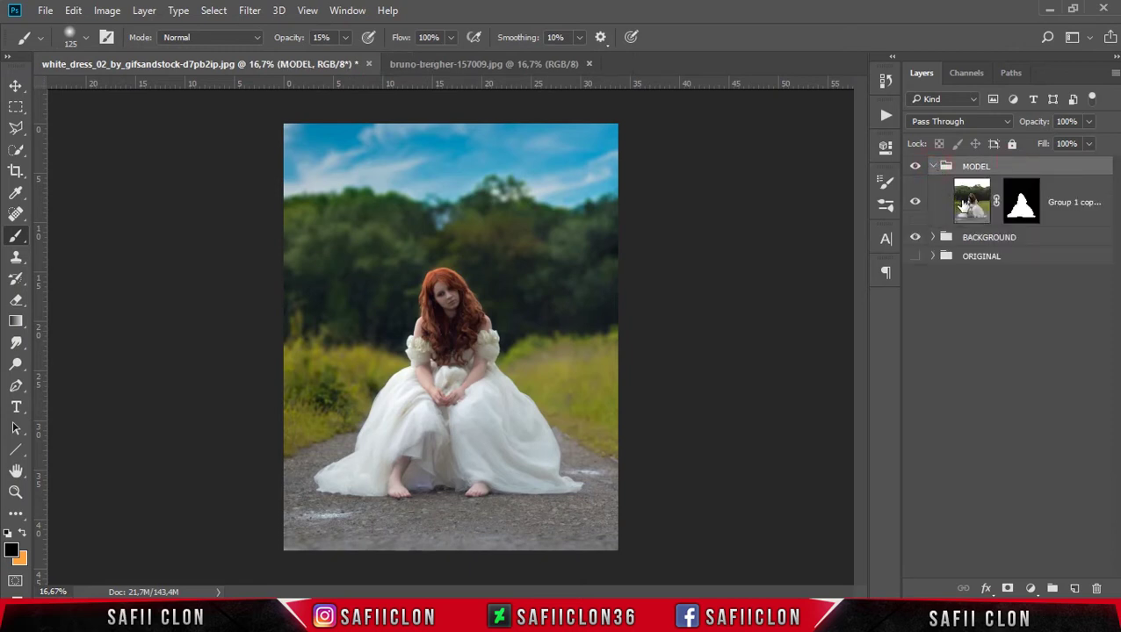
pyautogui.click(939, 204)
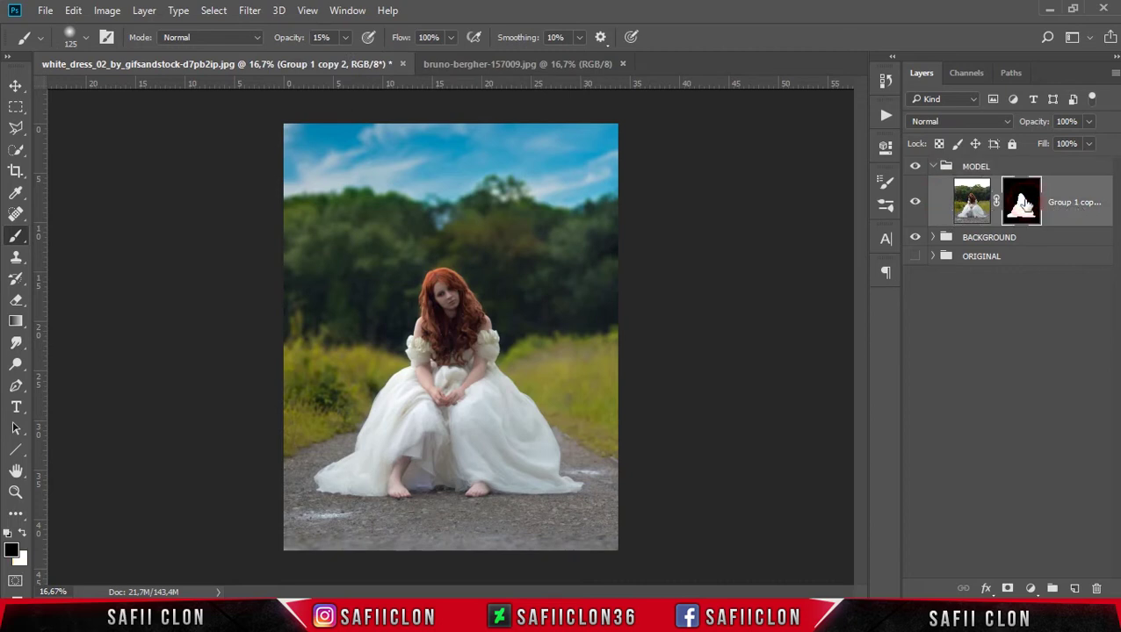
pyautogui.click(1023, 202)
pyautogui.rightClick(1021, 202)
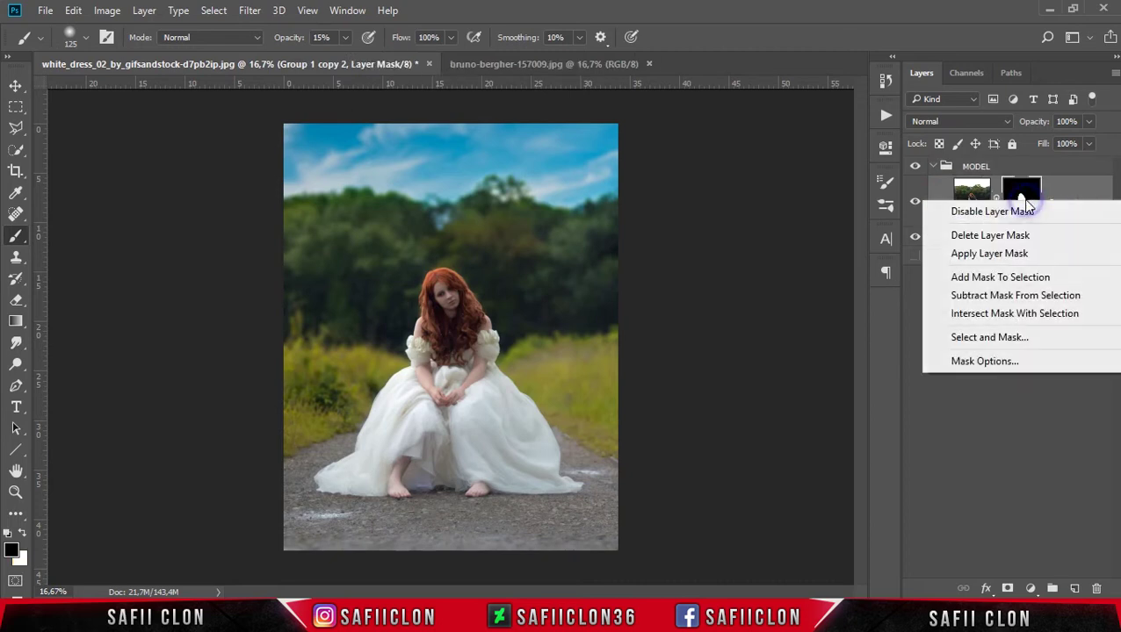
pyautogui.click(1017, 254)
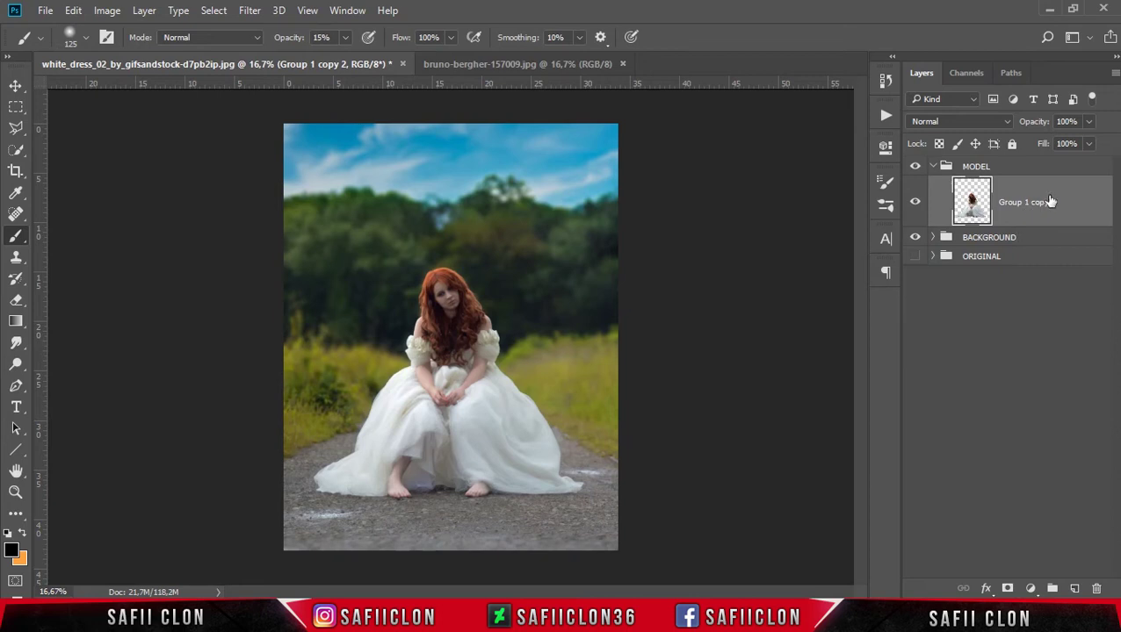
# - Duplicate the woman's layer as Group 1 copy 3
pyautogui.rightClick(1048, 190)
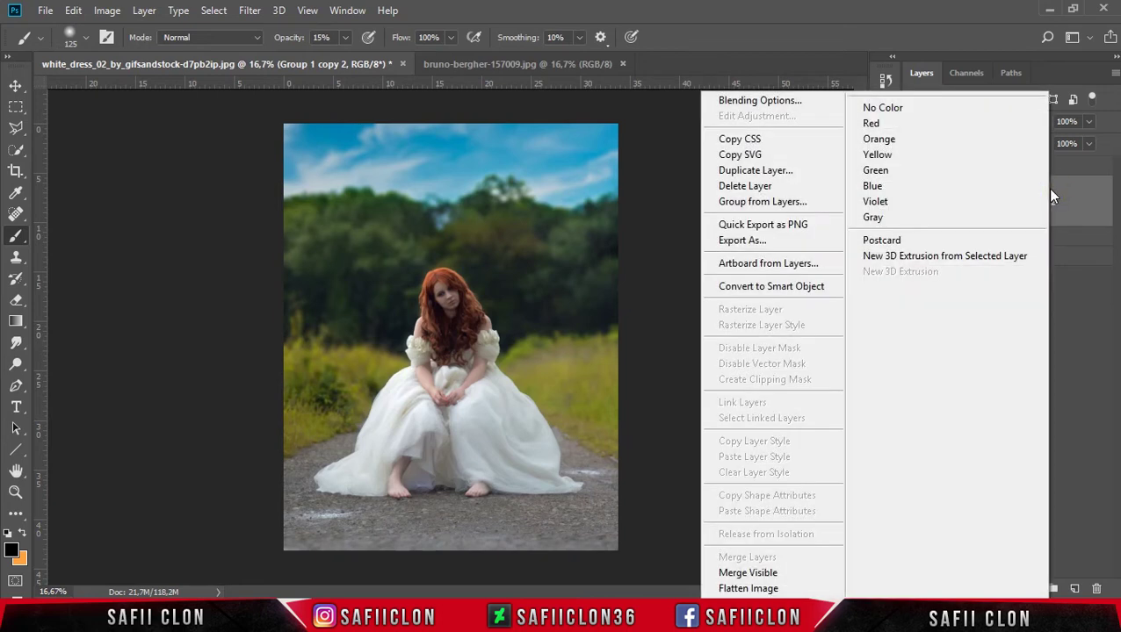
pyautogui.click(771, 173)
pyautogui.click(708, 181)
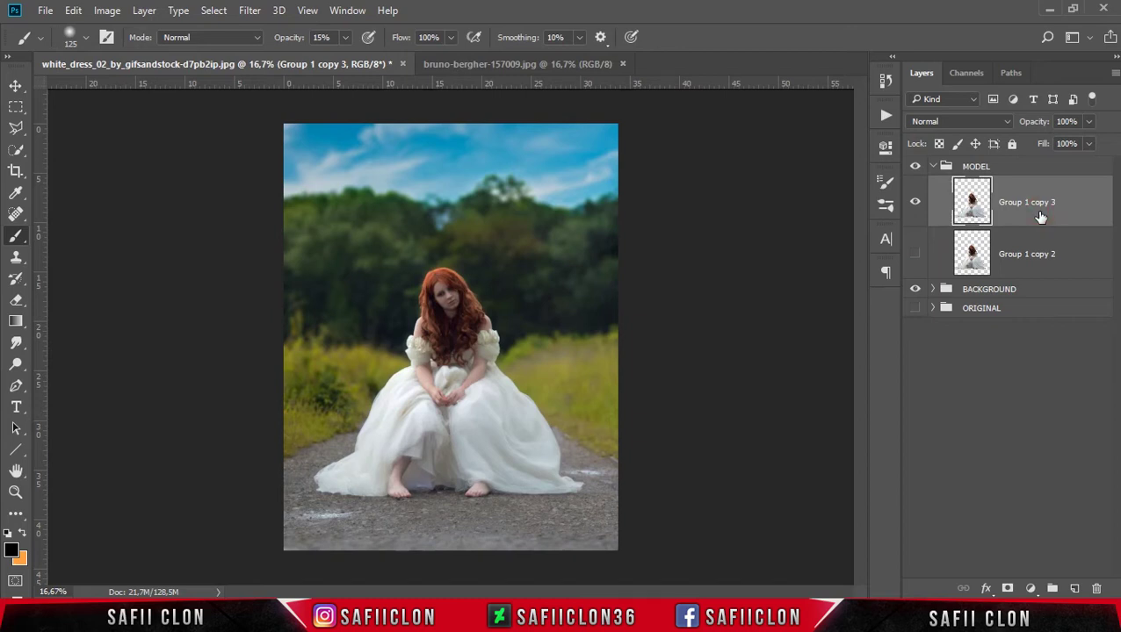
pyautogui.hotkey('ctrl', '+')
pyautogui.hotkey('ctrl', '+')
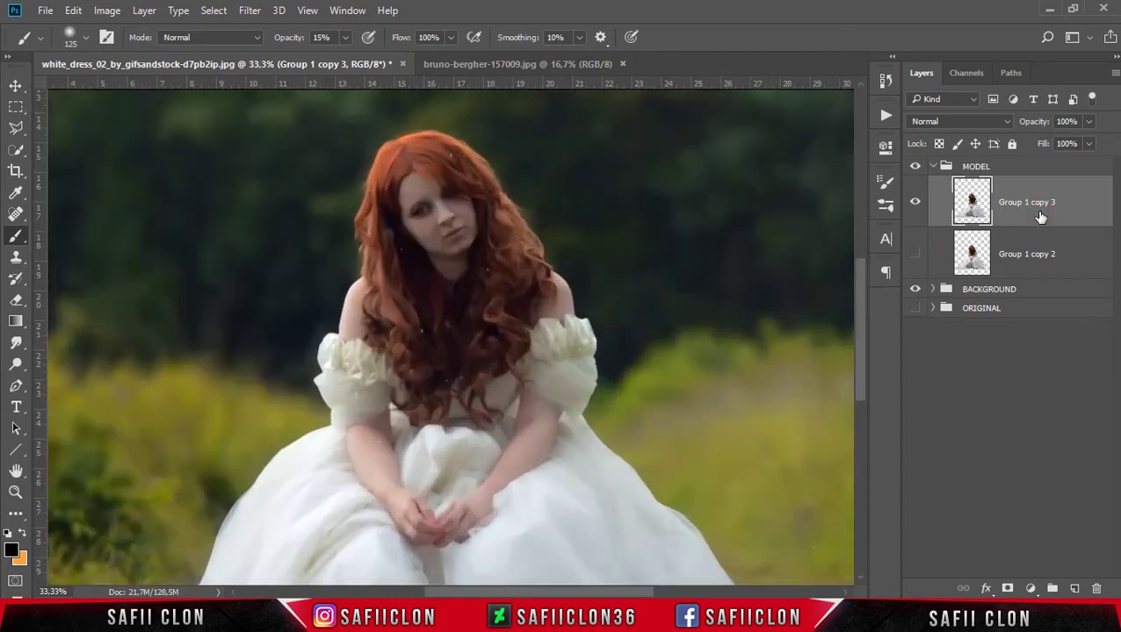
# - Set up the Smudge tool with a 26 px paint brush at 58% strength
pyautogui.click(19, 346)
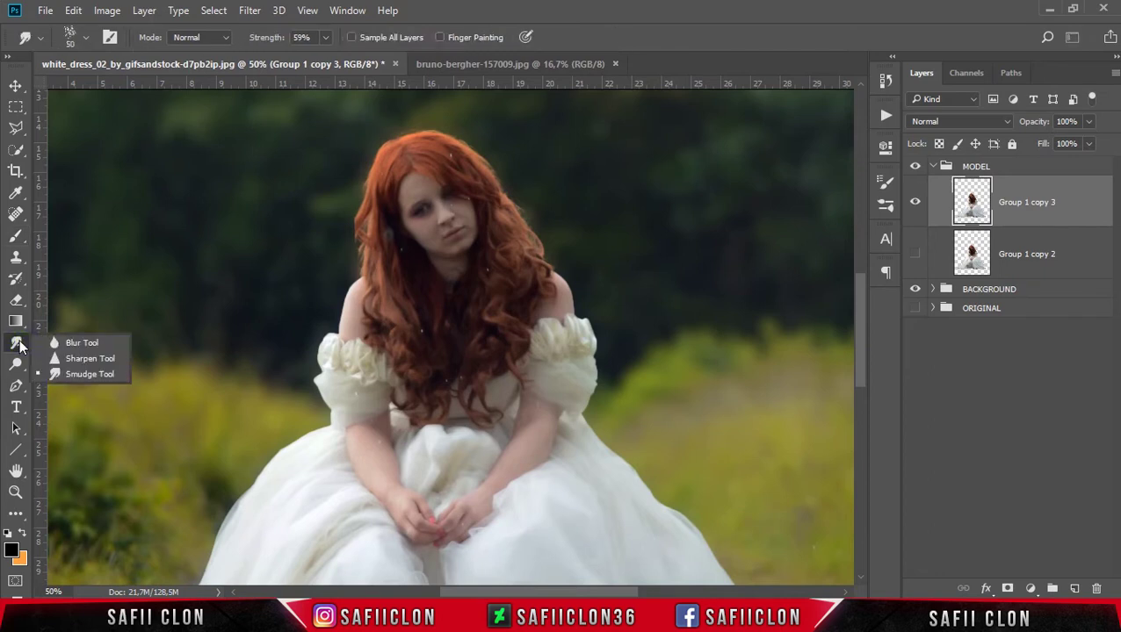
pyautogui.click(80, 375)
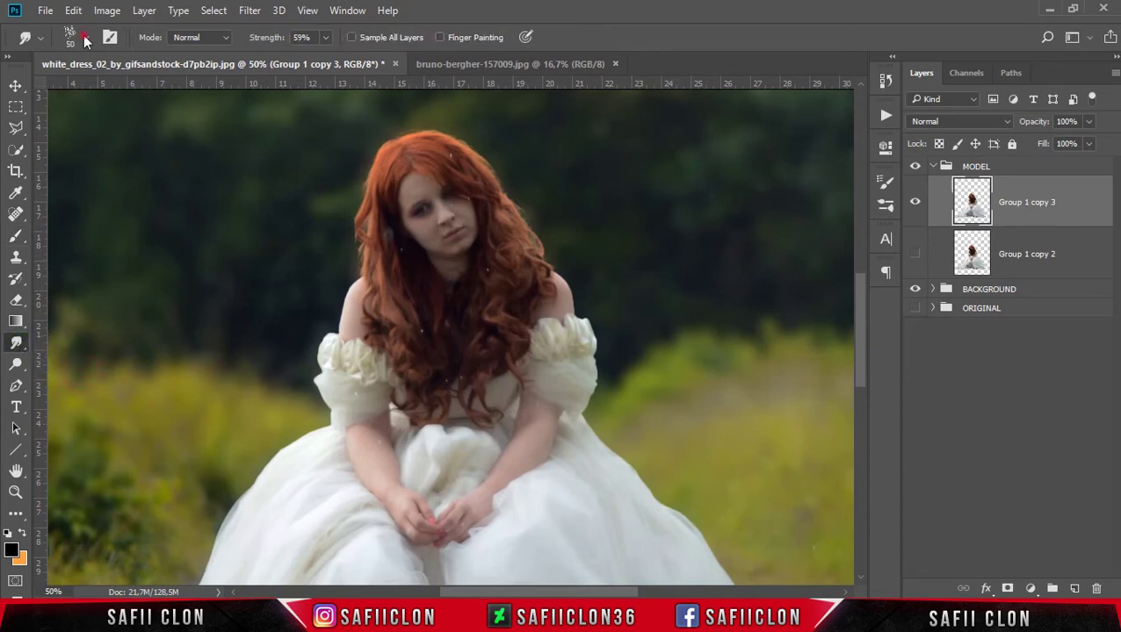
pyautogui.click(86, 40)
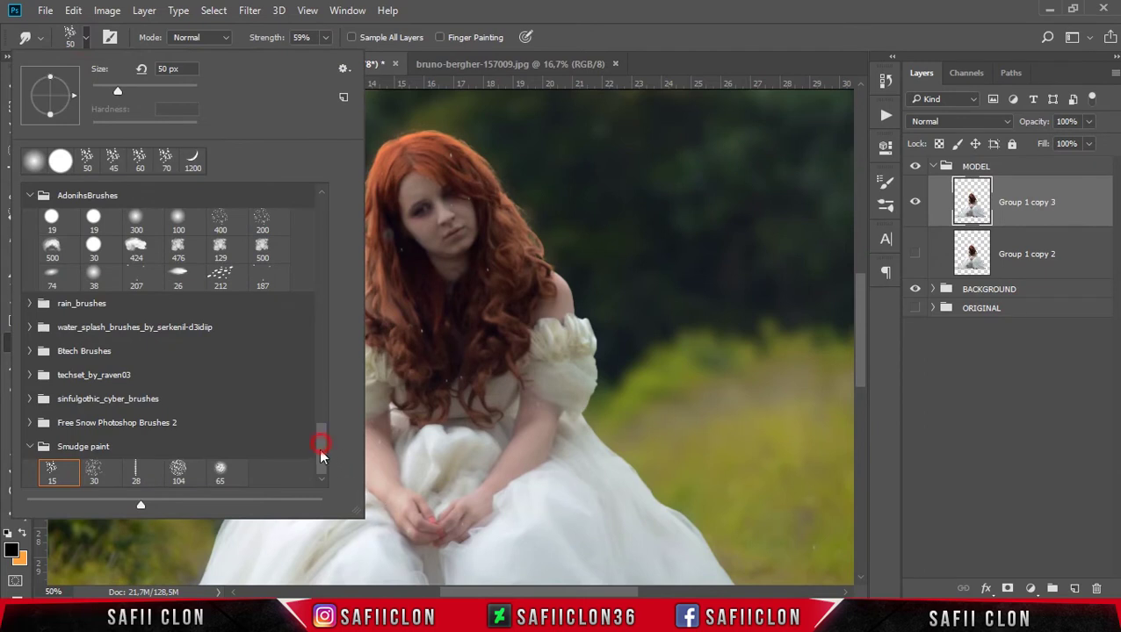
pyautogui.click(52, 475)
pyautogui.moveTo(103, 90); pyautogui.dragTo(106, 90)
pyautogui.click(325, 40)
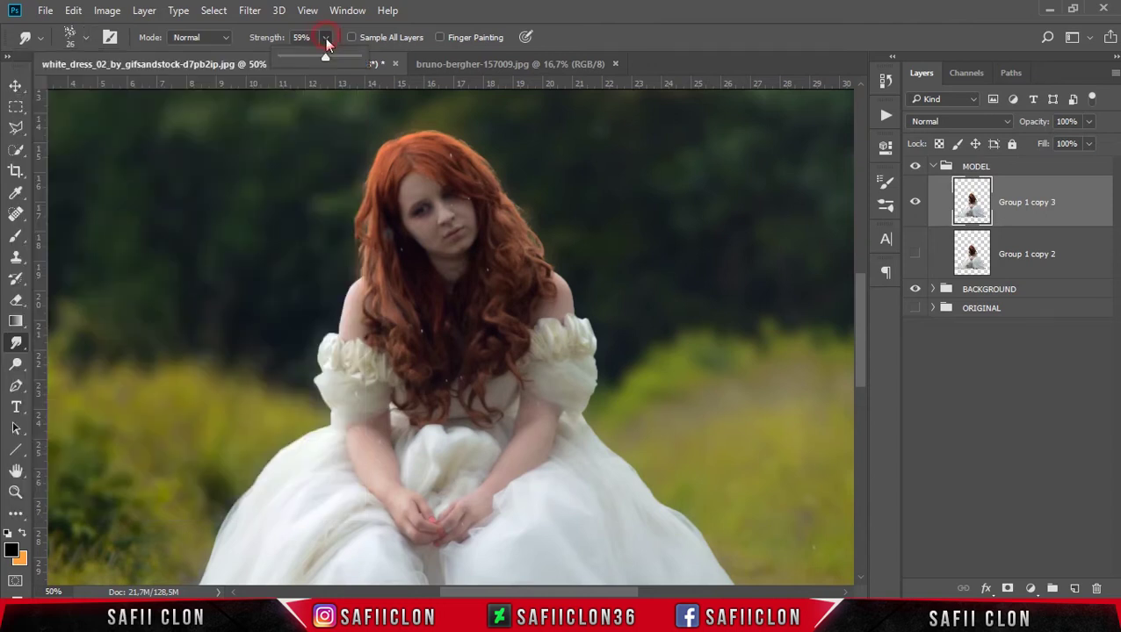
pyautogui.moveTo(326, 56); pyautogui.dragTo(323, 56)
pyautogui.click(474, 16)
# - Smudge the hair's left edge and middle strands to soften them
pyautogui.moveTo(382, 147); pyautogui.dragTo(371, 165)
pyautogui.moveTo(367, 198); pyautogui.dragTo(356, 230)
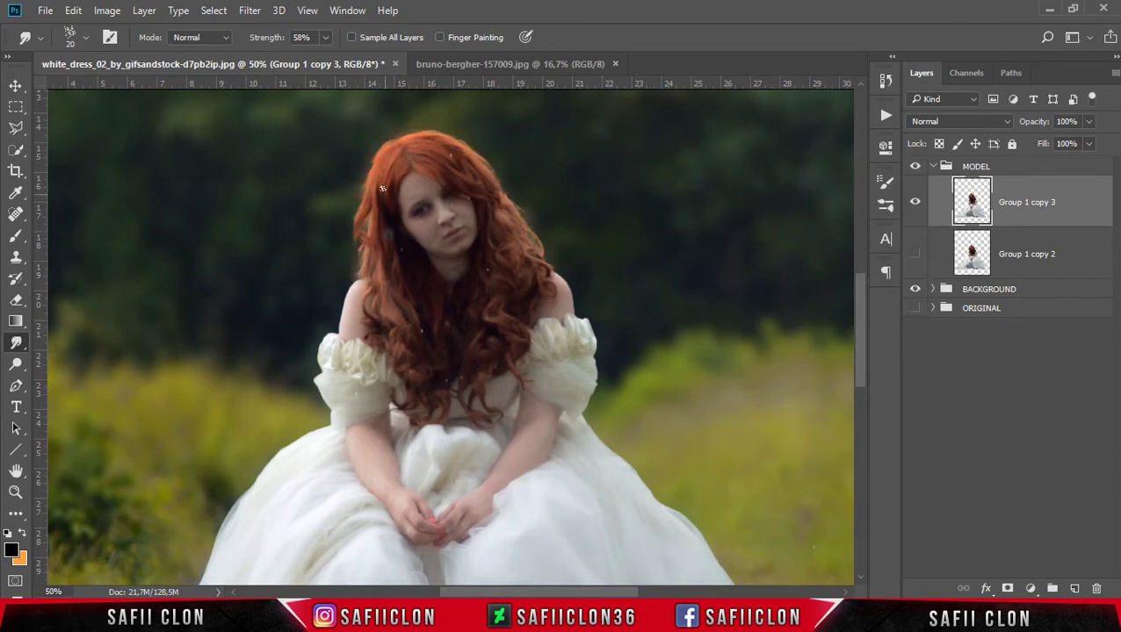
pyautogui.scroll(2, 384, 232)
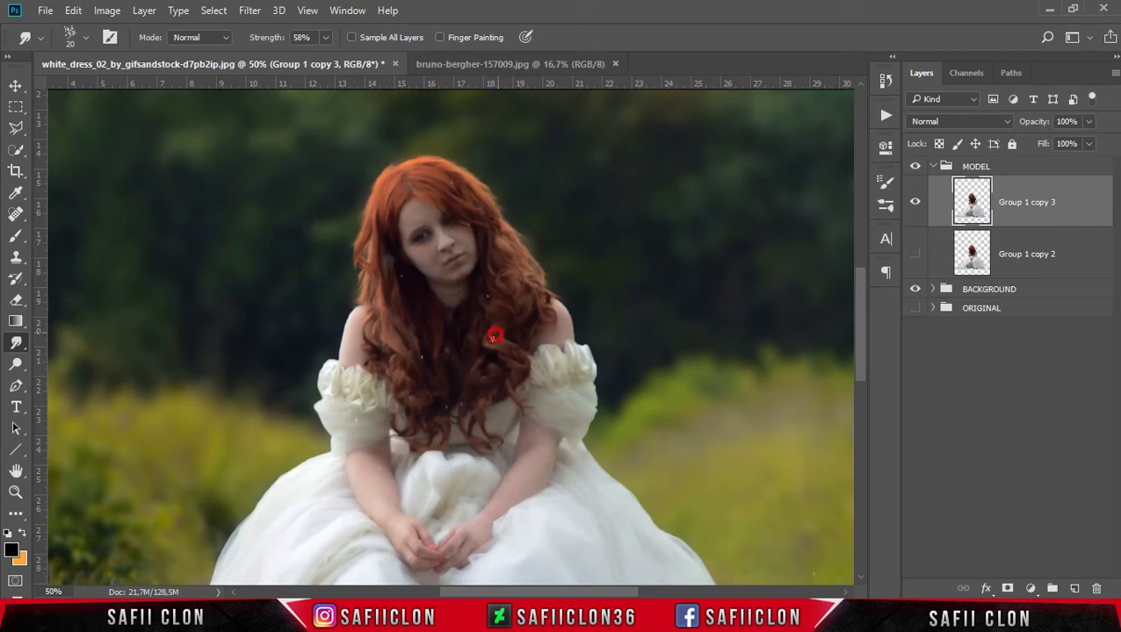
pyautogui.moveTo(479, 367)
pyautogui.mouseDown()
pyautogui.moveTo(430, 358)
pyautogui.moveTo(416, 400)
pyautogui.moveTo(440, 325)
pyautogui.moveTo(459, 329)
pyautogui.mouseUp()
# - Rename the smudged hair layer to SMUDGE
pyautogui.click(1063, 191)
pyautogui.click(1038, 206)
pyautogui.doubleClick(1036, 203)
pyautogui.write('SMUDGE')
pyautogui.click(1077, 209)
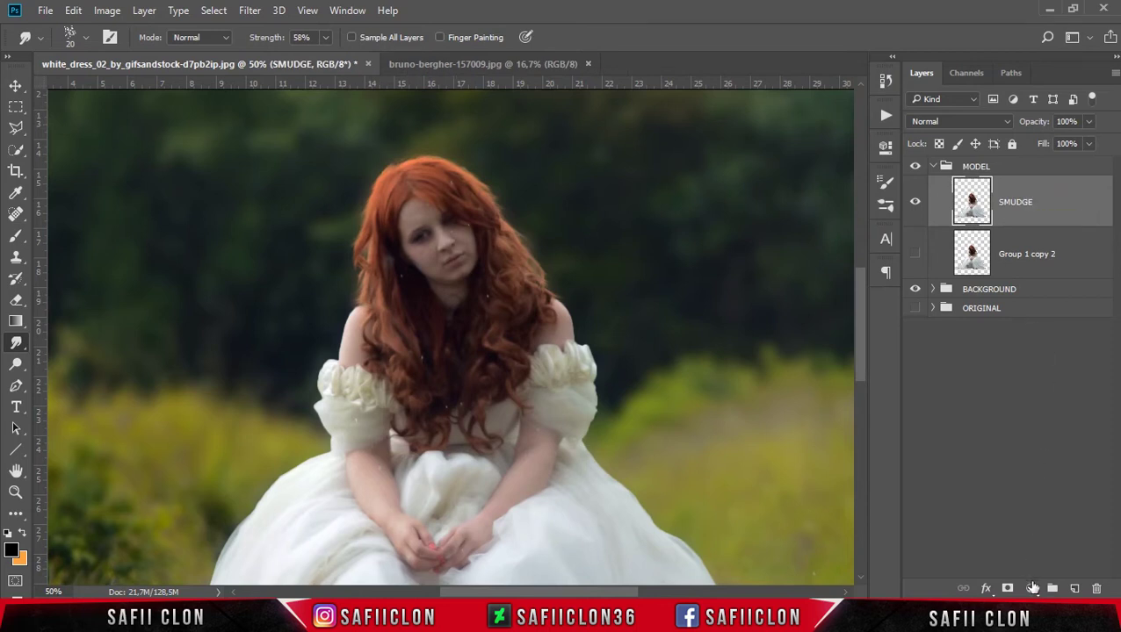
pyautogui.click(1030, 589)
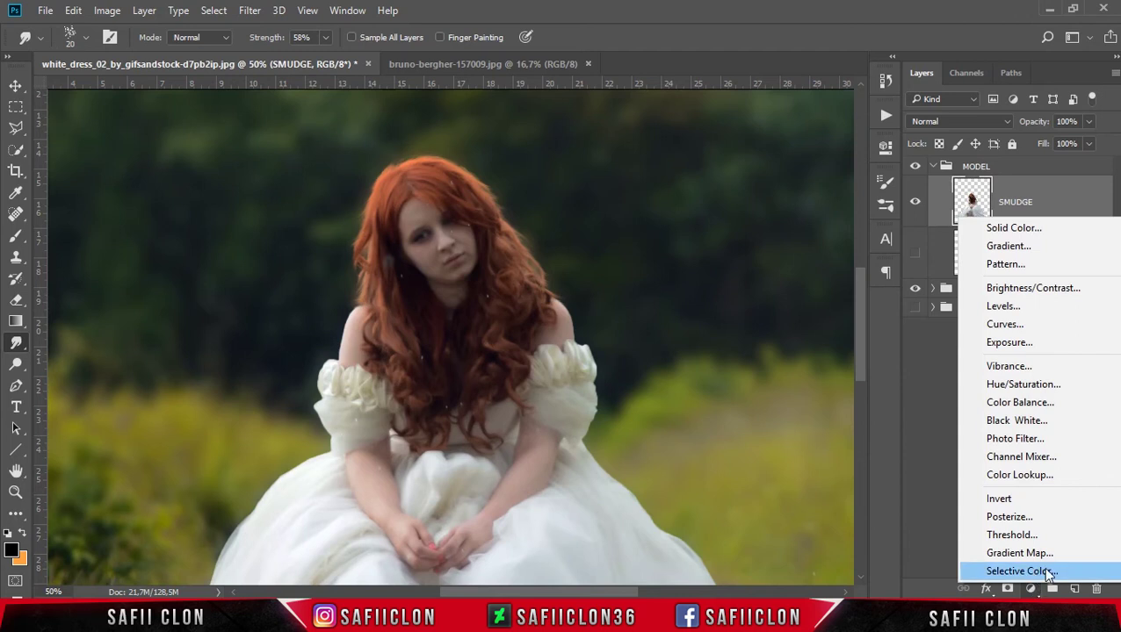
# - Add a Selective Color adjustment clipped to SMUDGE, setting Reds cyan to -12 and magenta to +1
pyautogui.click(1042, 572)
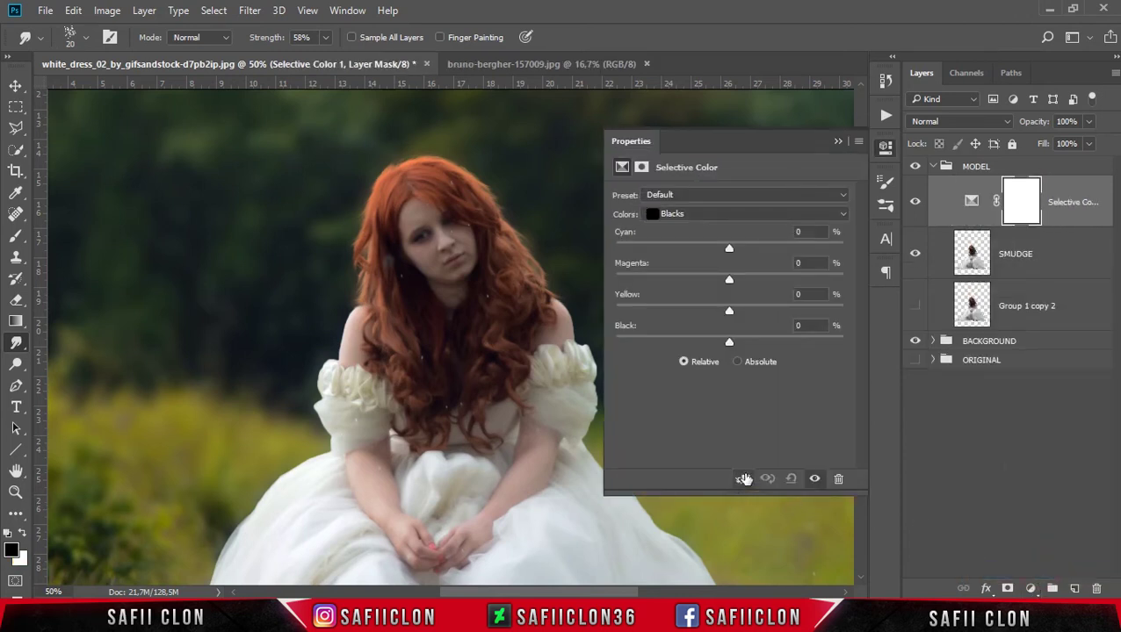
pyautogui.click(742, 479)
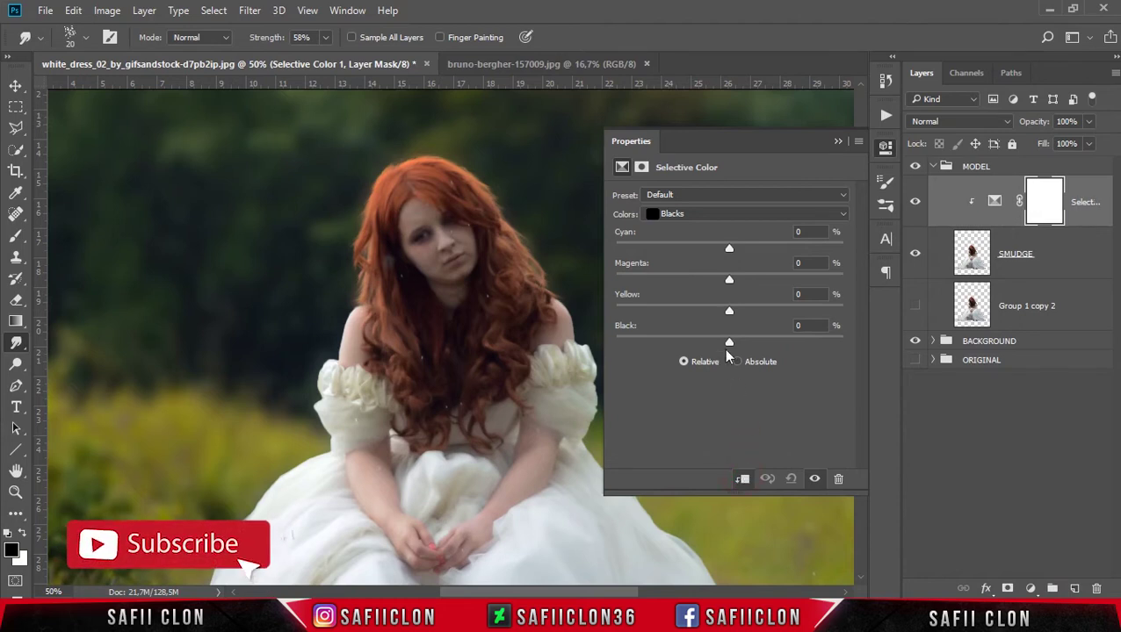
pyautogui.click(716, 215)
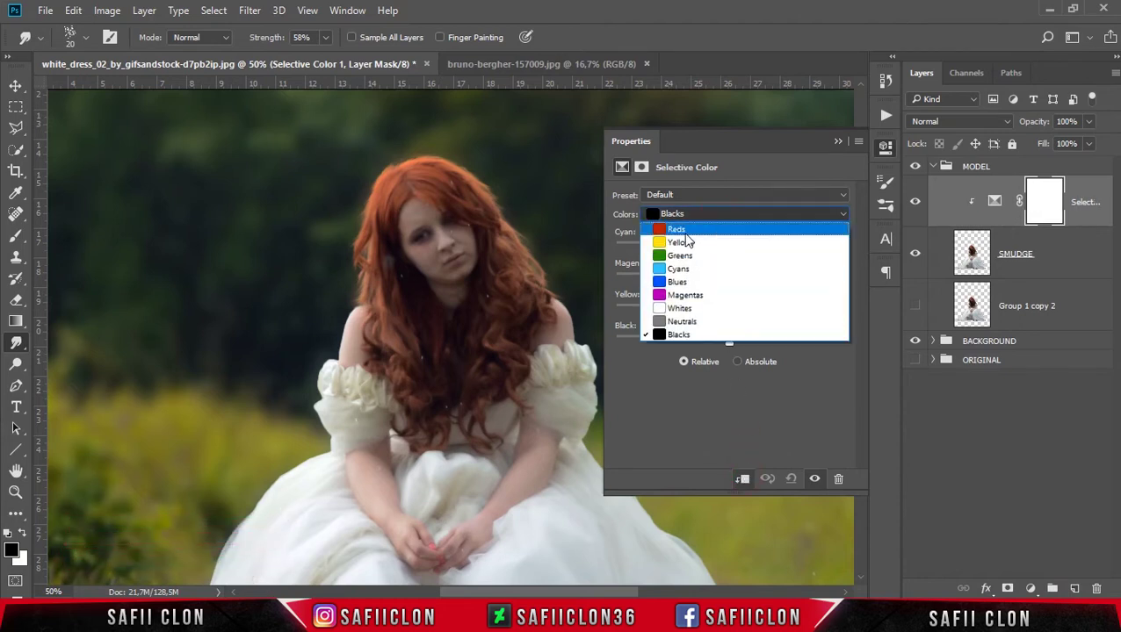
pyautogui.click(693, 231)
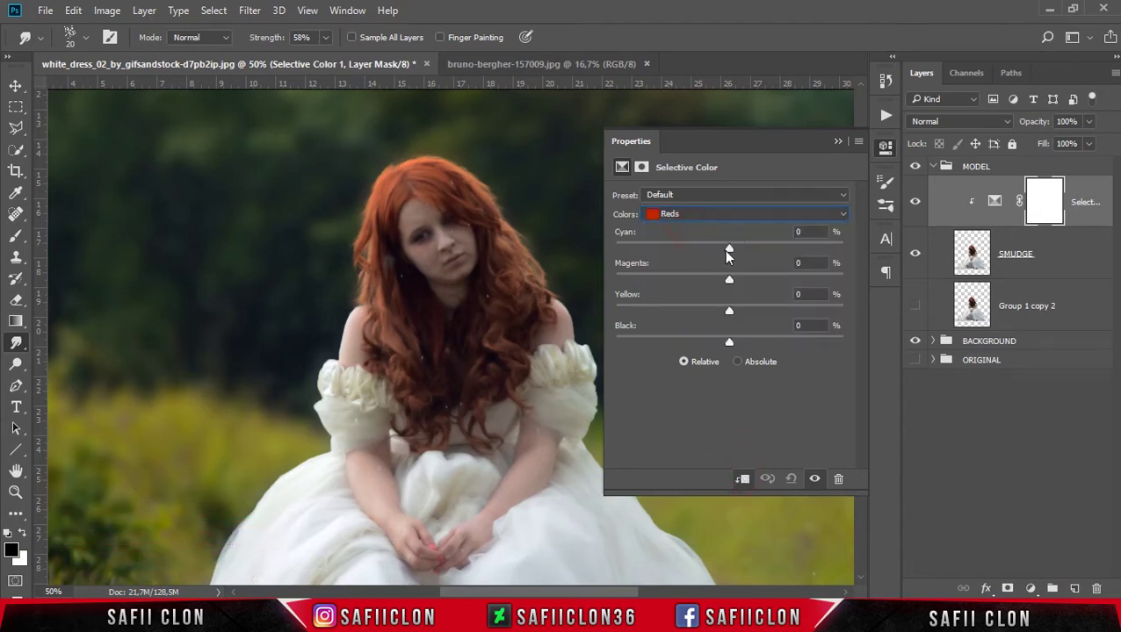
pyautogui.moveTo(728, 250); pyautogui.dragTo(673, 250)
pyautogui.moveTo(726, 280); pyautogui.dragTo(742, 283)
# - Toggle the Selective Color adjustment to compare before and after, then add a new empty layer
pyautogui.click(837, 141)
pyautogui.click(915, 202)
pyautogui.click(915, 202)
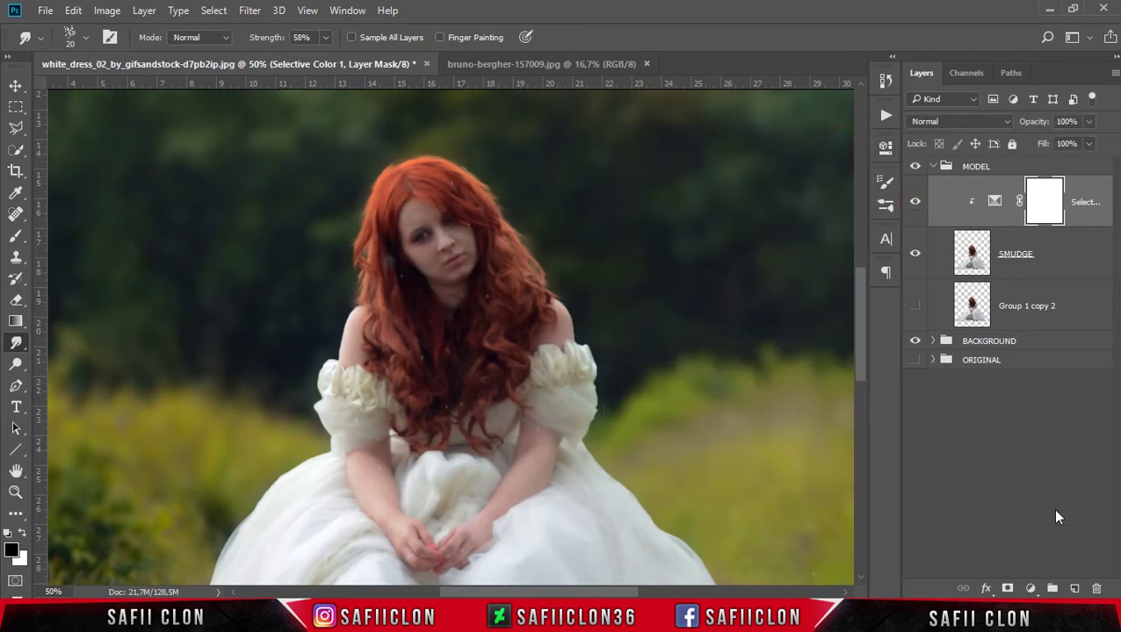
pyautogui.click(1075, 588)
# - Clip the new Layer 3 to the layers below as a clipping mask
pyautogui.click(1046, 199)
pyautogui.rightClick(1046, 199)
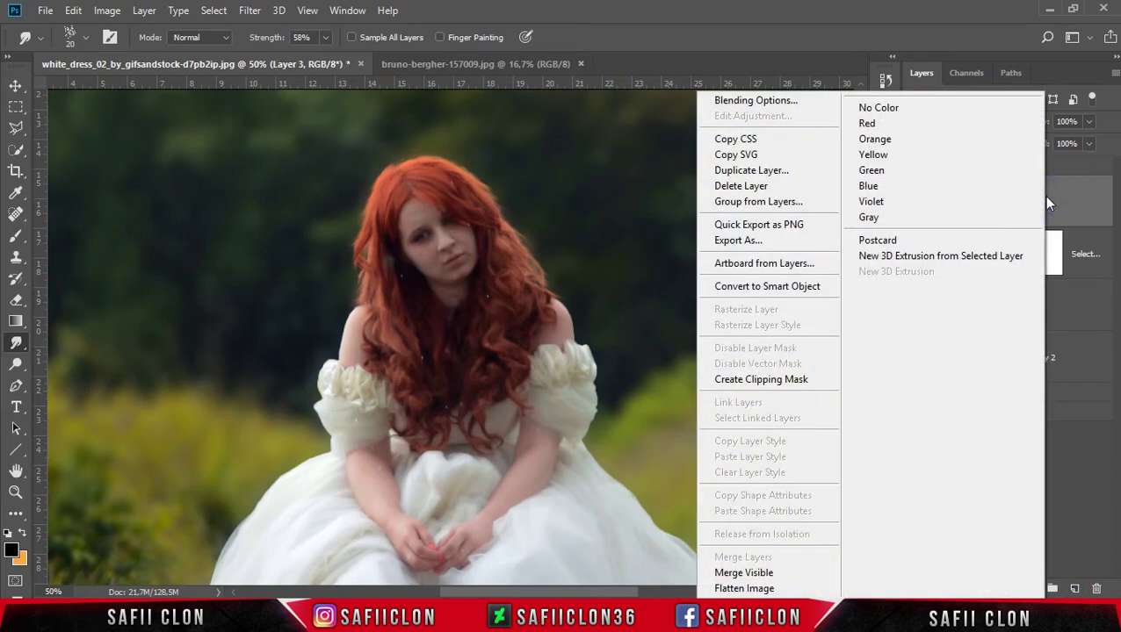
pyautogui.click(784, 384)
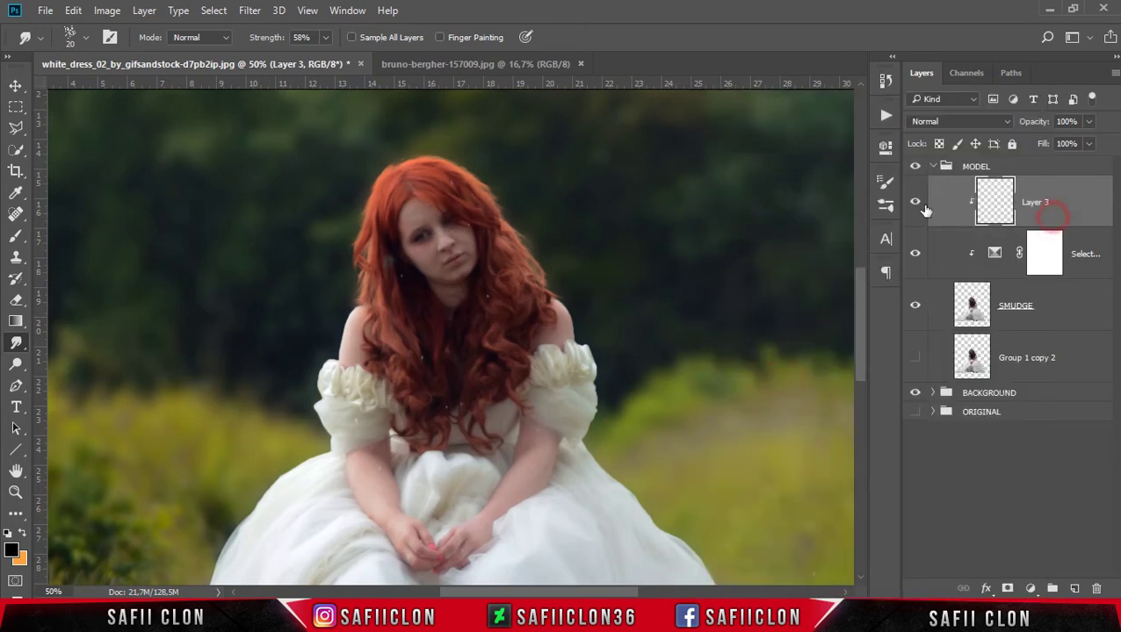
# - Set up a smaller standard Brush at 30% opacity
pyautogui.click(17, 238)
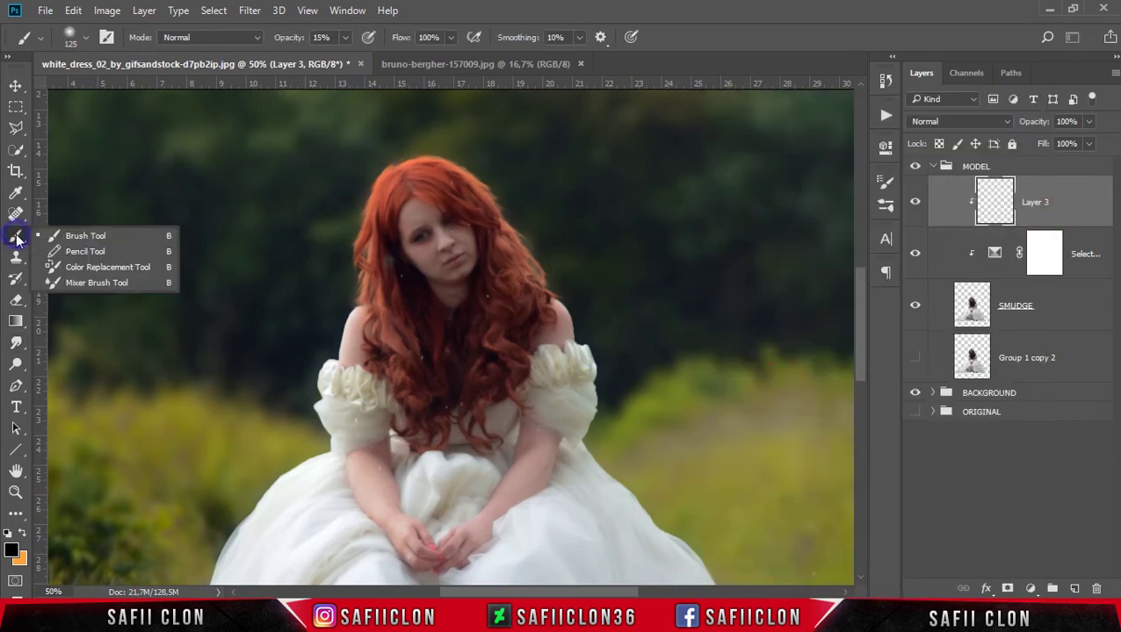
pyautogui.click(98, 244)
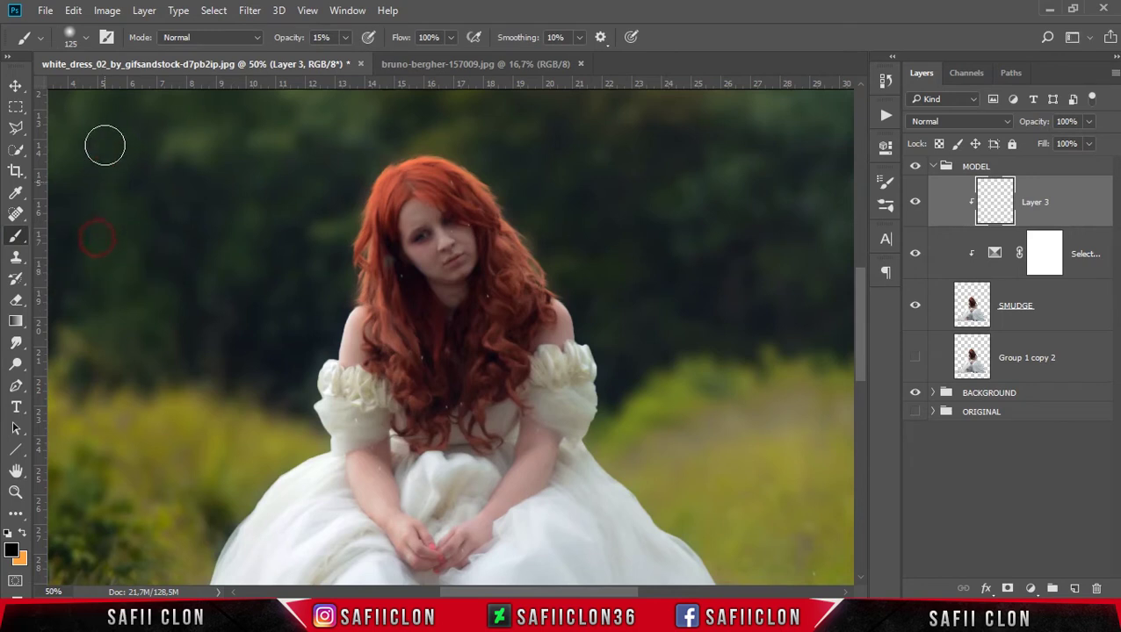
pyautogui.click(82, 40)
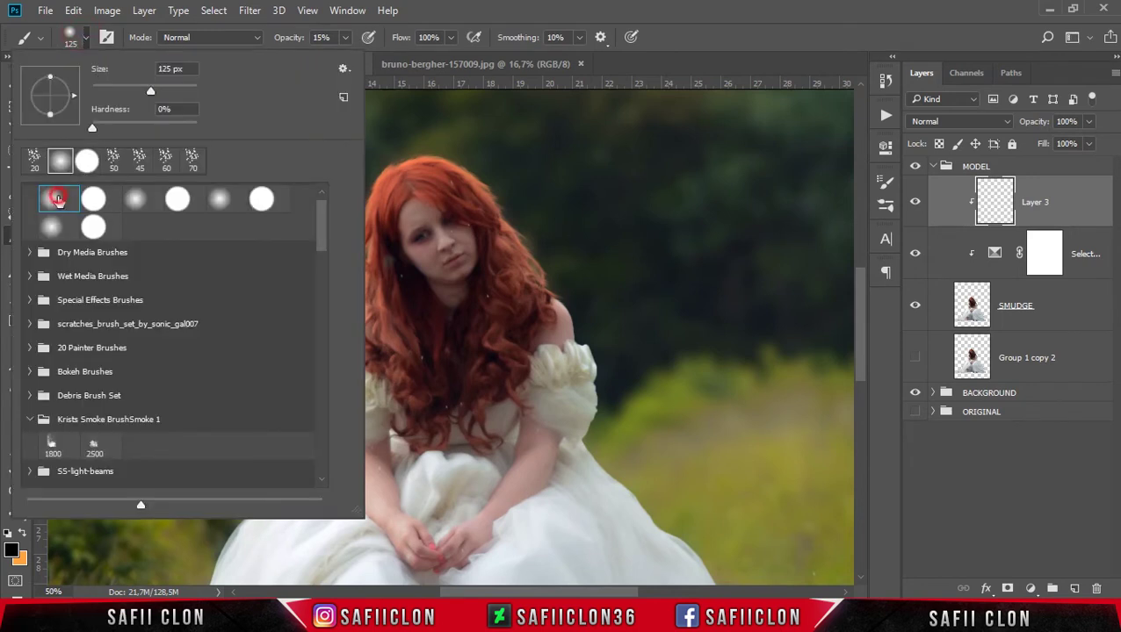
pyautogui.moveTo(151, 96); pyautogui.dragTo(144, 95)
pyautogui.click(345, 37)
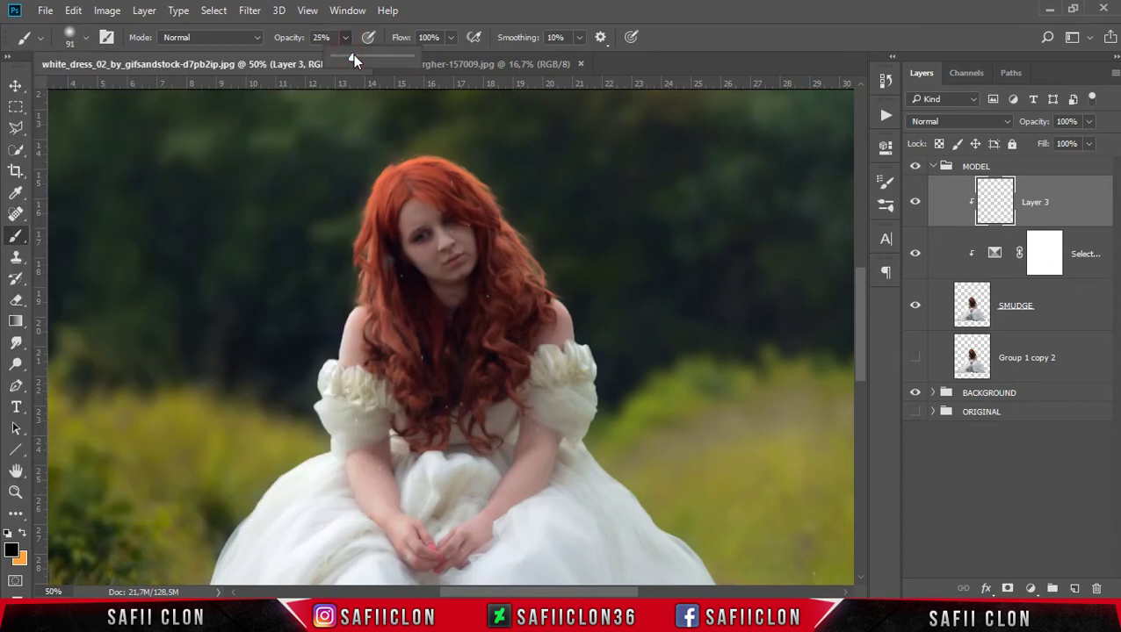
pyautogui.moveTo(353, 58); pyautogui.dragTo(358, 58)
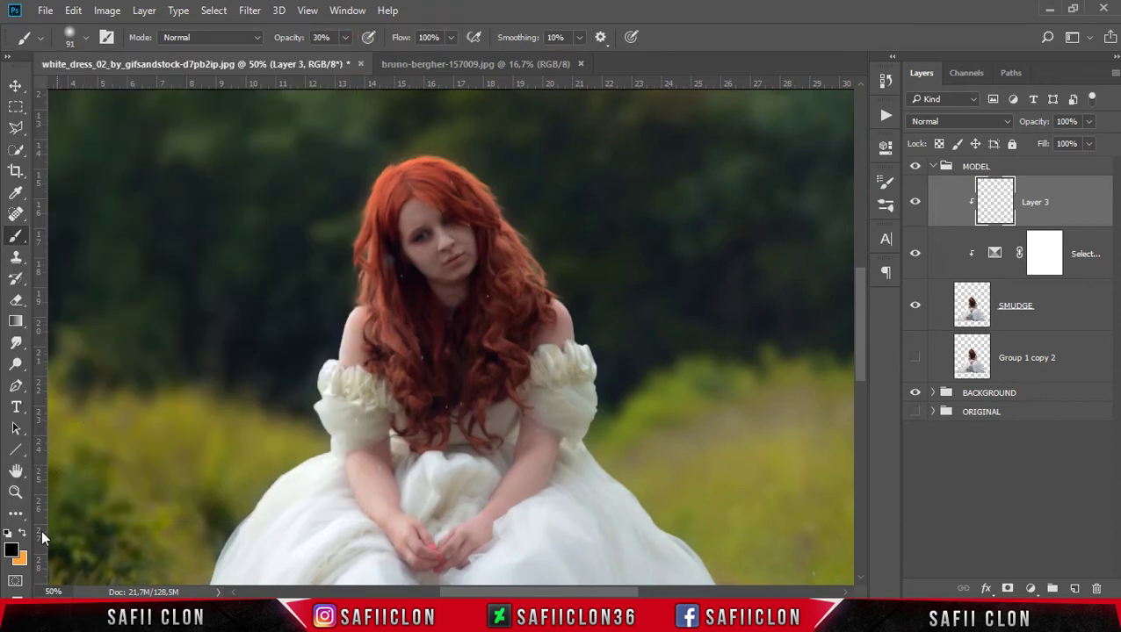
# - Set the foreground colour to the skin tone #a07a6e
pyautogui.click(12, 551)
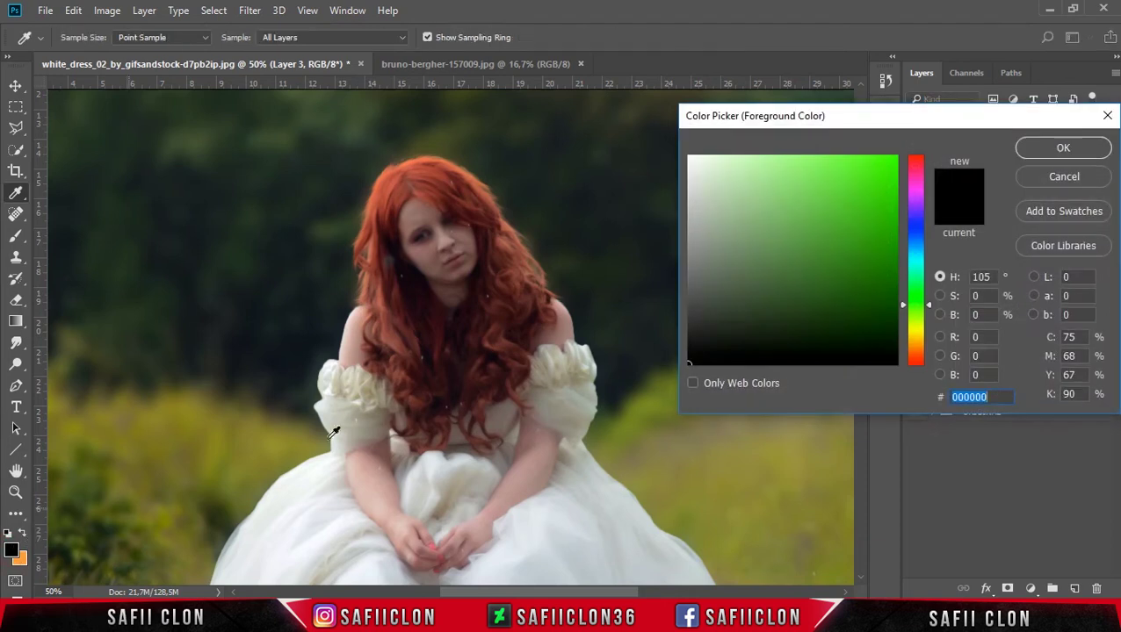
pyautogui.moveTo(1001, 394); pyautogui.dragTo(947, 402)
pyautogui.write('a0')
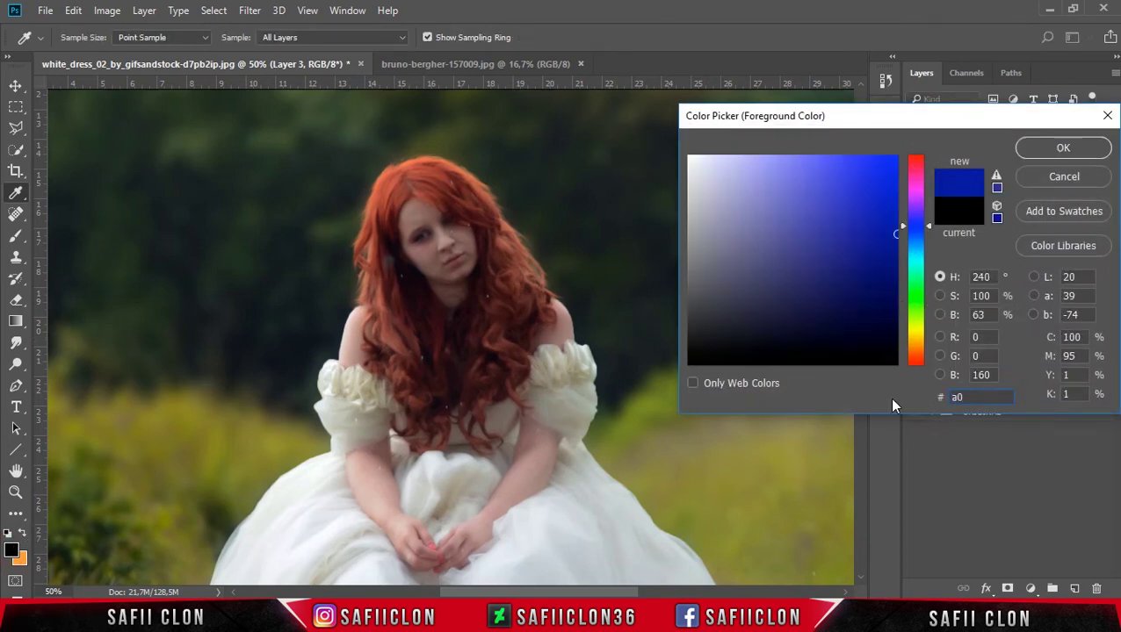
pyautogui.write('7a6e')
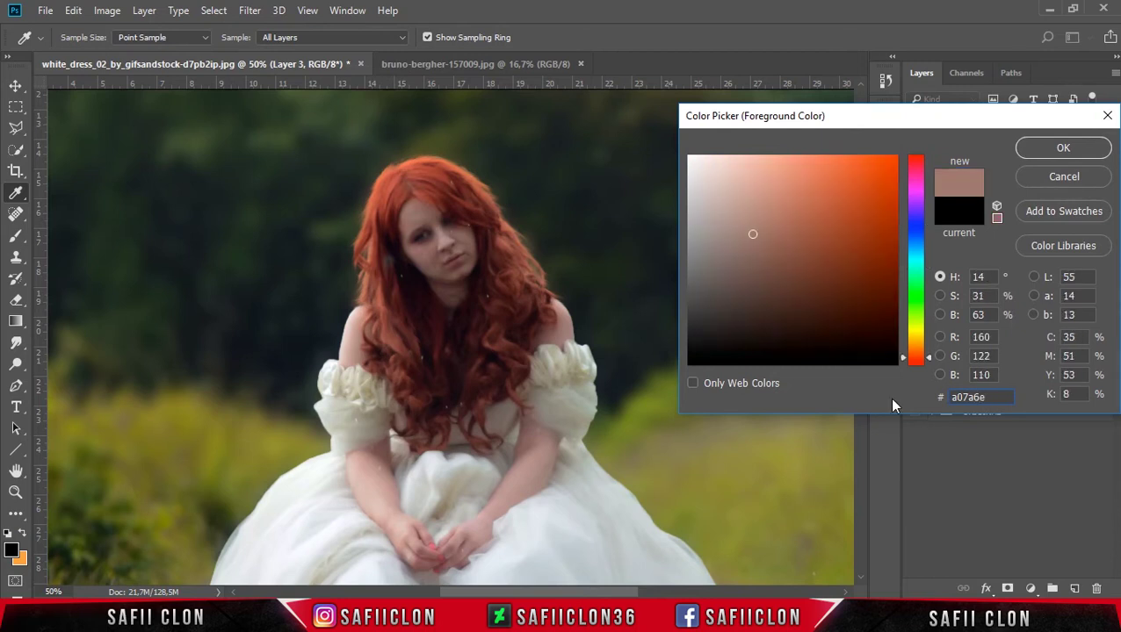
pyautogui.click(1062, 149)
# - Faintly paint the skin tone over the forehead and left cheek on Layer 3
pyautogui.click(1060, 190)
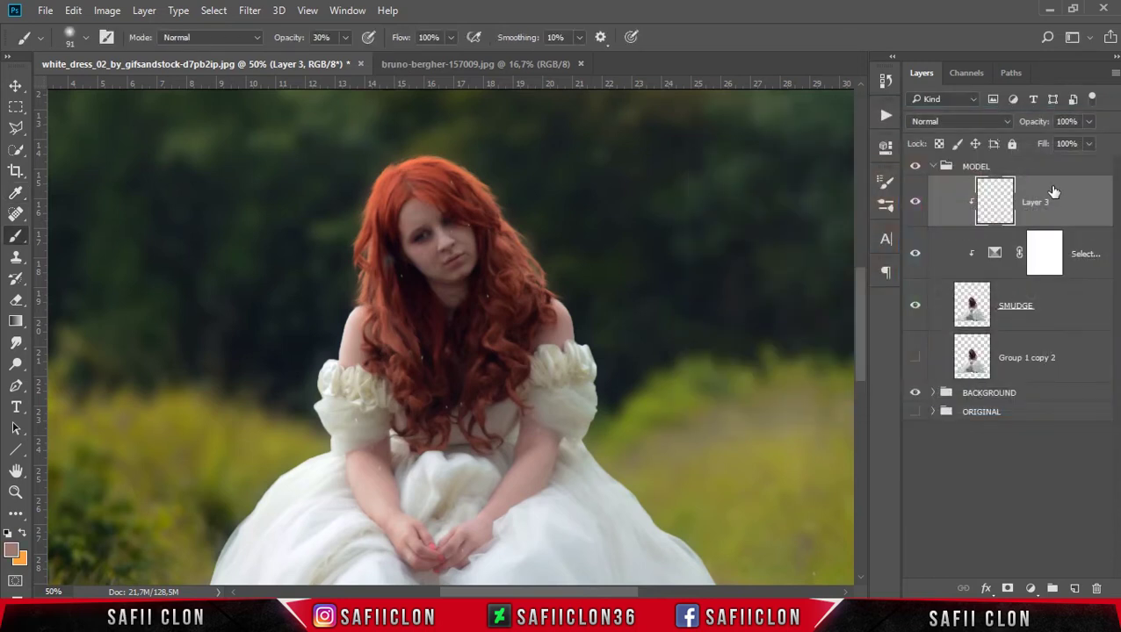
pyautogui.press('[')
pyautogui.press('[')
pyautogui.press('[')
pyautogui.press('[')
pyautogui.moveTo(416, 209); pyautogui.dragTo(403, 230)
pyautogui.moveTo(418, 251); pyautogui.dragTo(430, 265)
pyautogui.click(997, 124)
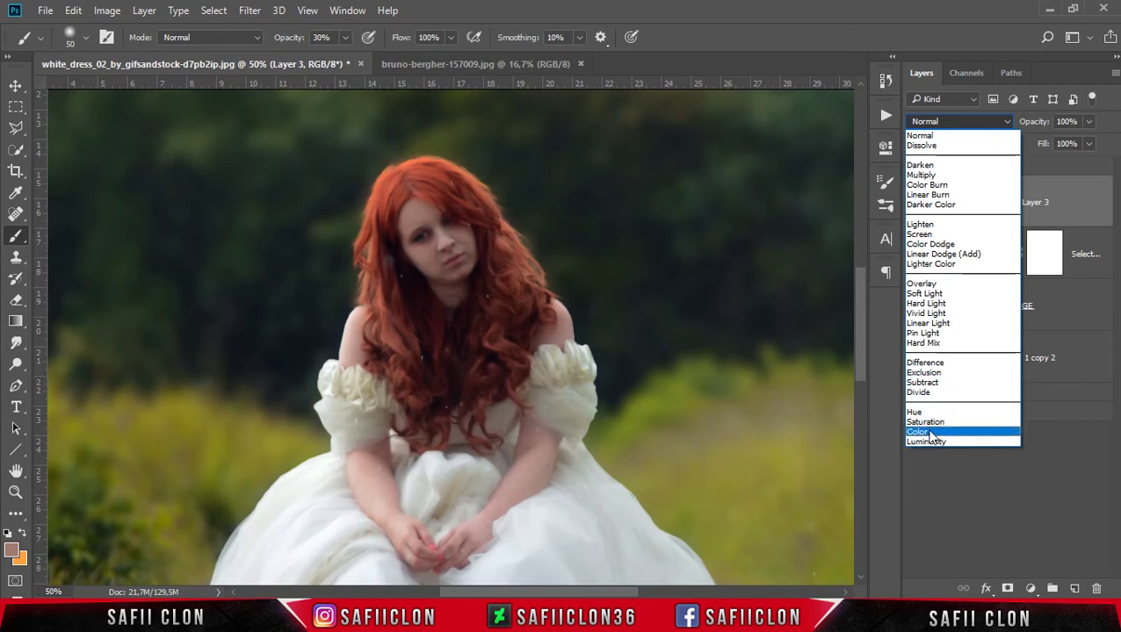
# - Set Layer 3 to Color blend mode and tint the lips, chin, eye area and neck
pyautogui.click(929, 434)
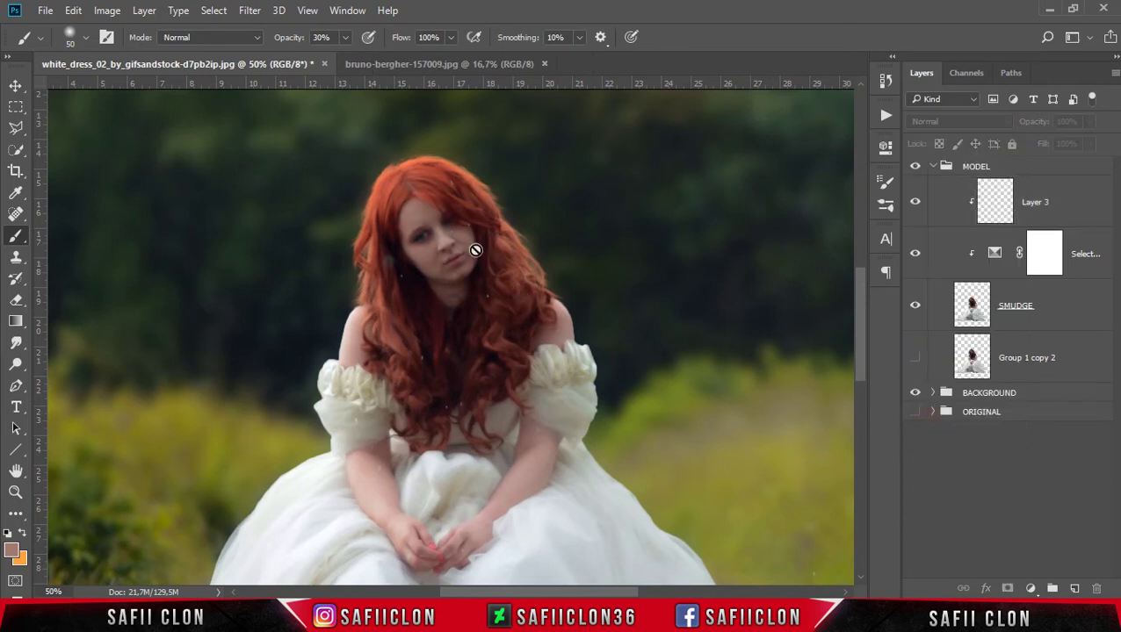
pyautogui.click(1075, 202)
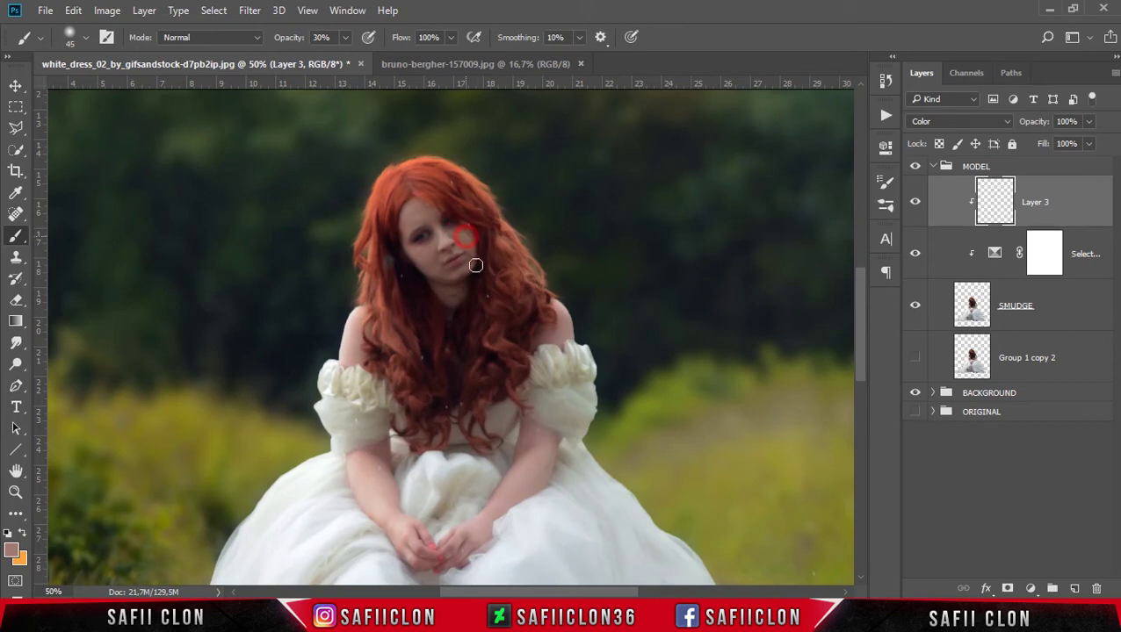
pyautogui.moveTo(468, 264); pyautogui.dragTo(434, 273)
pyautogui.moveTo(434, 223); pyautogui.dragTo(447, 248)
pyautogui.moveTo(448, 299); pyautogui.dragTo(435, 330)
# - Brush skin tone over the shoulders, forearms and cheeks, then toggle Layer 3 to compare
pyautogui.moveTo(358, 318)
pyautogui.mouseDown()
pyautogui.moveTo(350, 365)
pyautogui.moveTo(353, 317)
pyautogui.mouseUp()
pyautogui.scroll(-2, 351, 386)
pyautogui.moveTo(366, 415)
pyautogui.mouseDown()
pyautogui.moveTo(379, 428)
pyautogui.moveTo(375, 475)
pyautogui.mouseUp()
pyautogui.press('[')
pyautogui.moveTo(488, 476); pyautogui.dragTo(519, 451)
pyautogui.moveTo(547, 415); pyautogui.dragTo(533, 382)
pyautogui.scroll(2, 523, 303)
pyautogui.scroll(2, 522, 303)
pyautogui.press(']')
pyautogui.press(']')
pyautogui.press(']')
pyautogui.moveTo(405, 256)
pyautogui.mouseDown()
pyautogui.moveTo(416, 250)
pyautogui.moveTo(406, 287)
pyautogui.moveTo(445, 308)
pyautogui.moveTo(475, 270)
pyautogui.mouseUp()
pyautogui.press('[')
pyautogui.press('[')
pyautogui.click(916, 204)
pyautogui.click(916, 203)
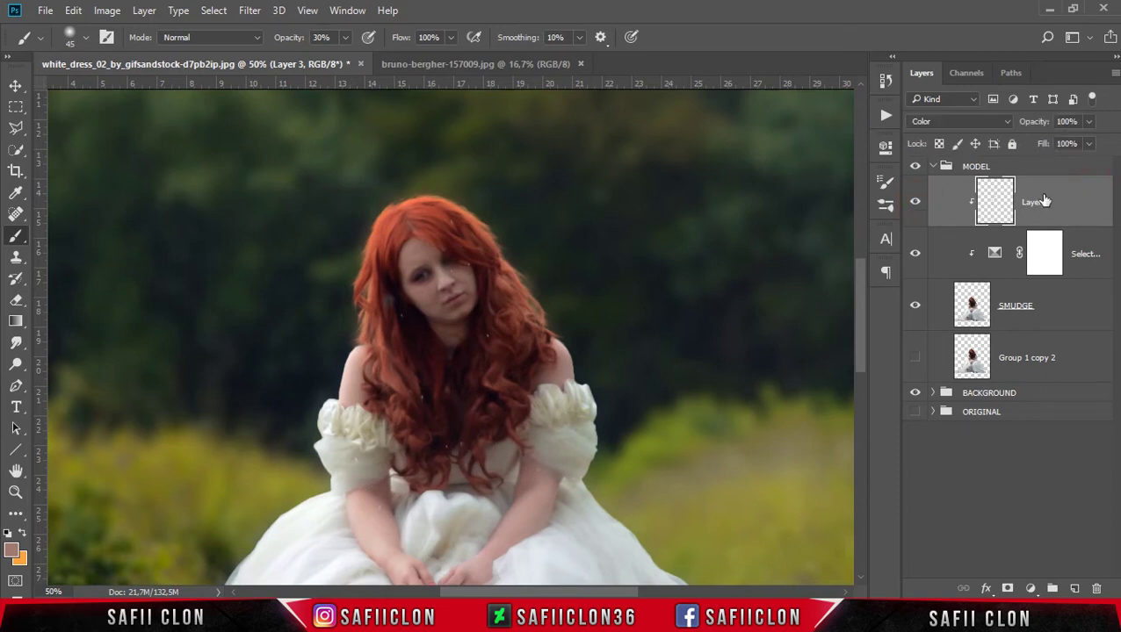
# - Add a new Layer 4 clipped above Layer 3 and fill it with 50% gray
pyautogui.click(1074, 588)
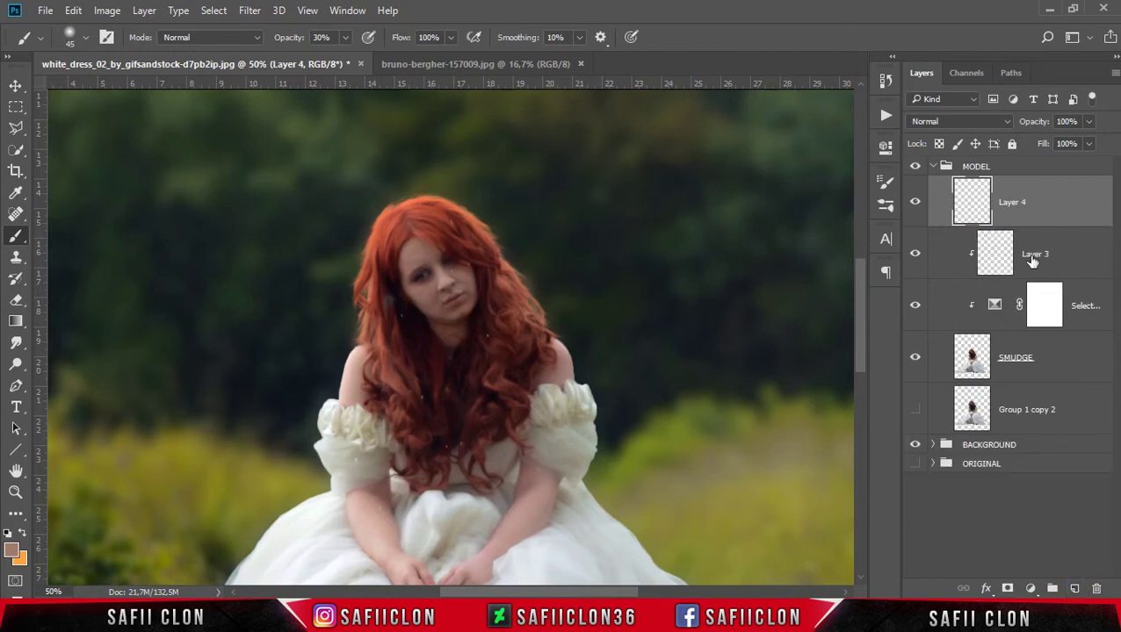
pyautogui.rightClick(1045, 198)
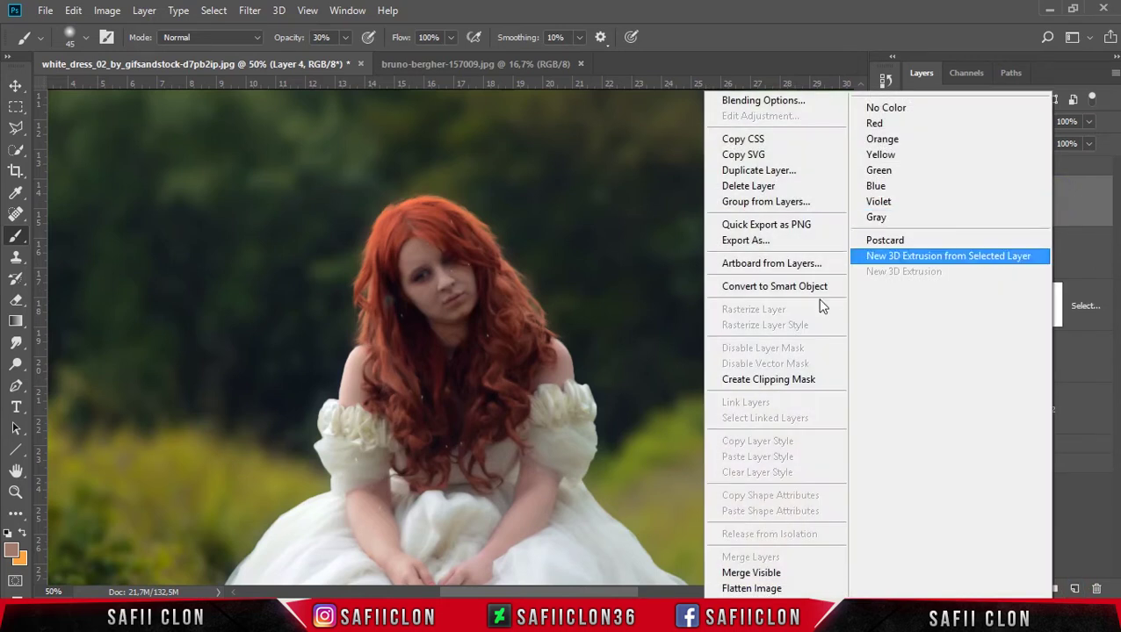
pyautogui.click(807, 381)
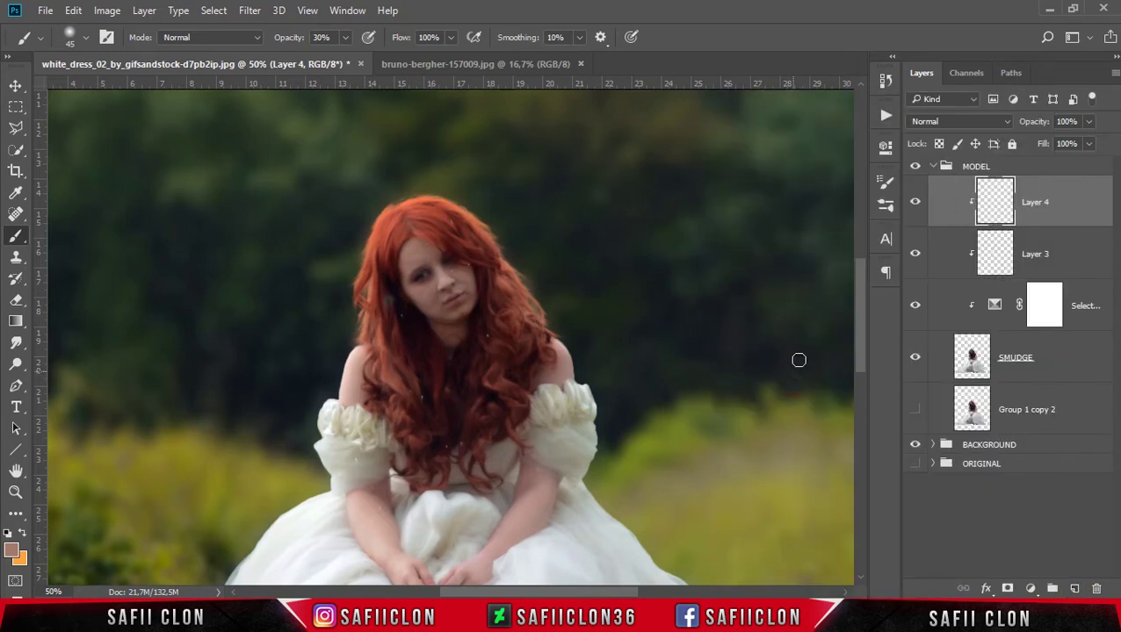
pyautogui.click(73, 12)
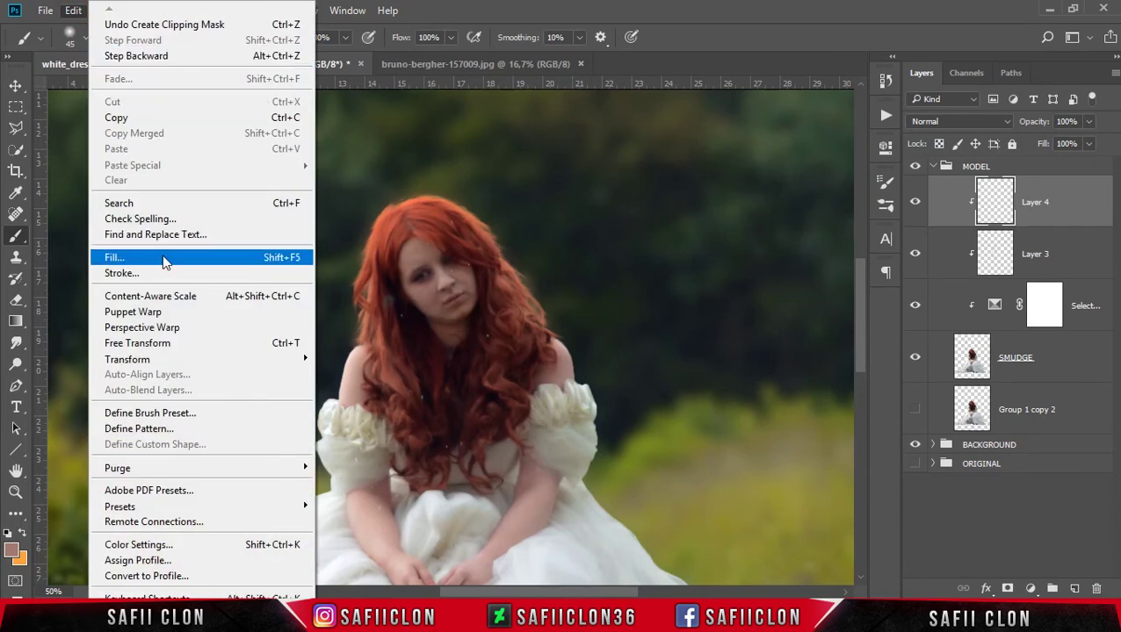
pyautogui.click(168, 260)
pyautogui.click(585, 166)
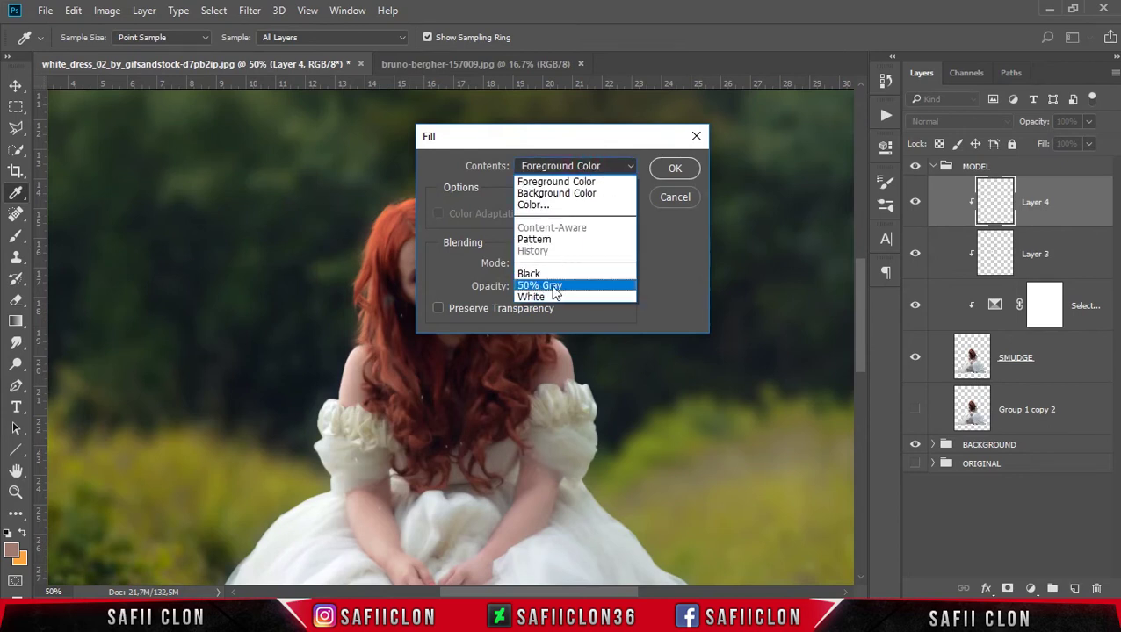
pyautogui.click(557, 287)
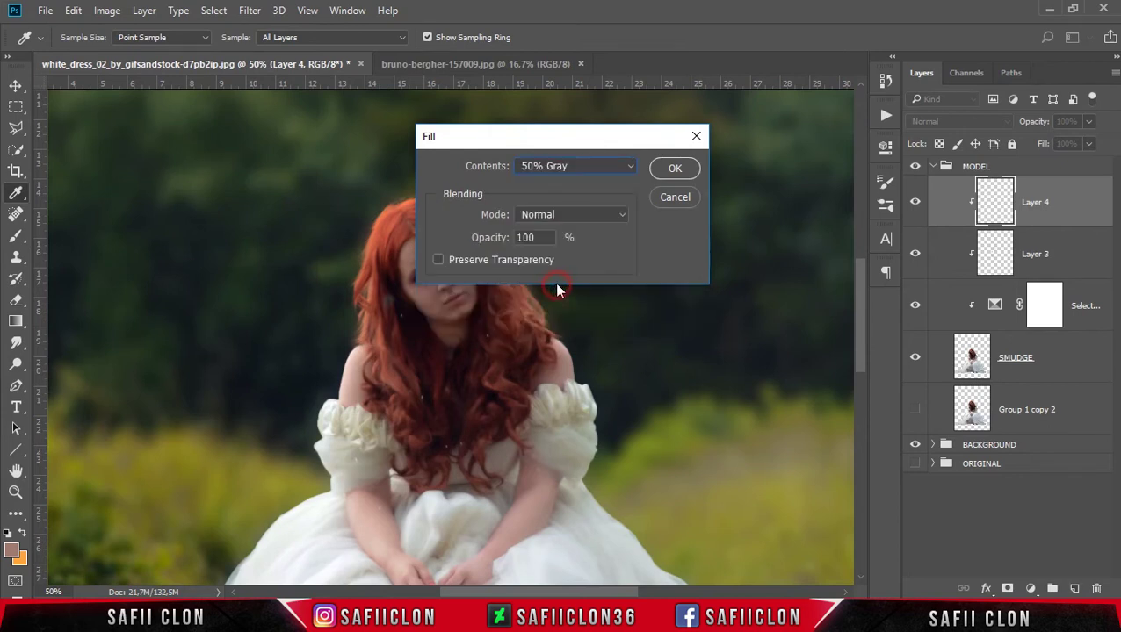
pyautogui.click(674, 170)
# - Set Layer 4's blend mode to Soft Light
pyautogui.press('b')
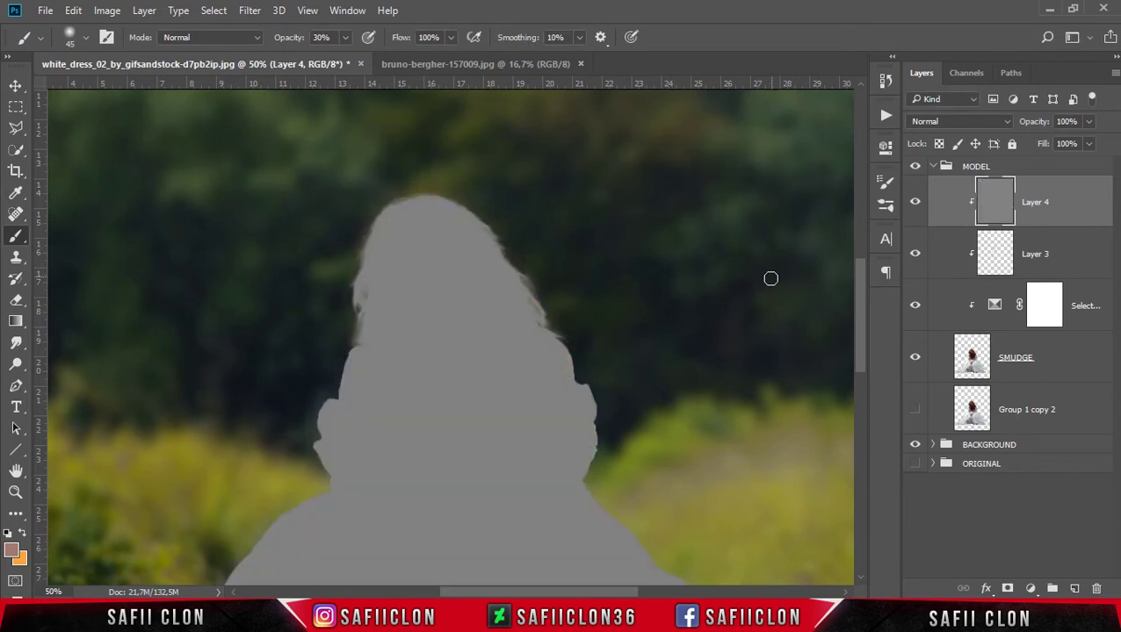
pyautogui.click(959, 120)
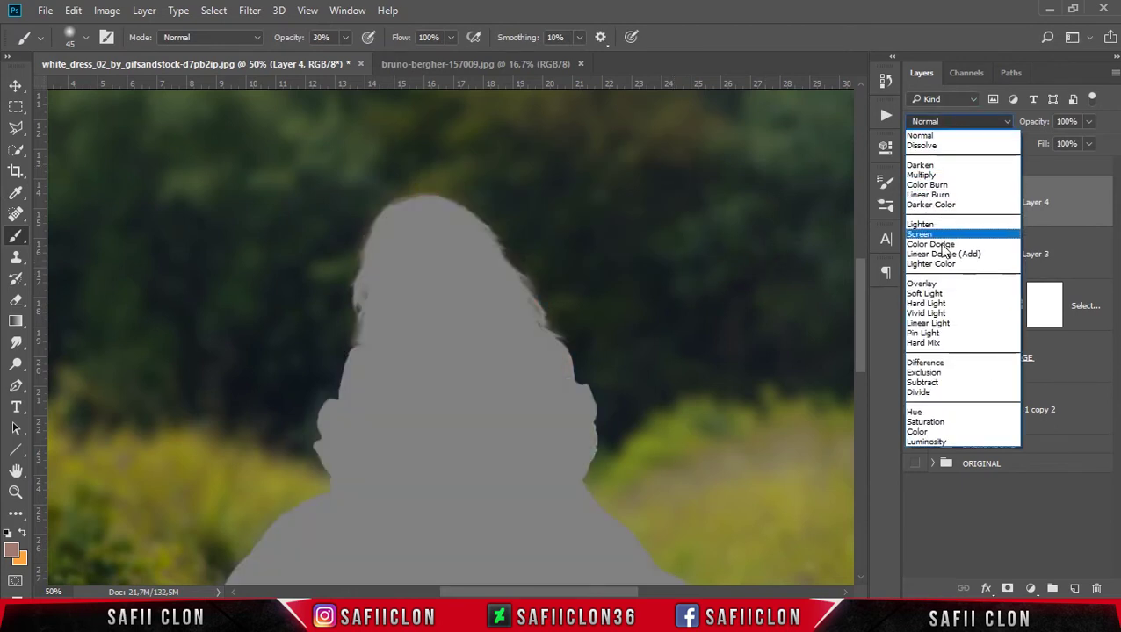
pyautogui.click(944, 297)
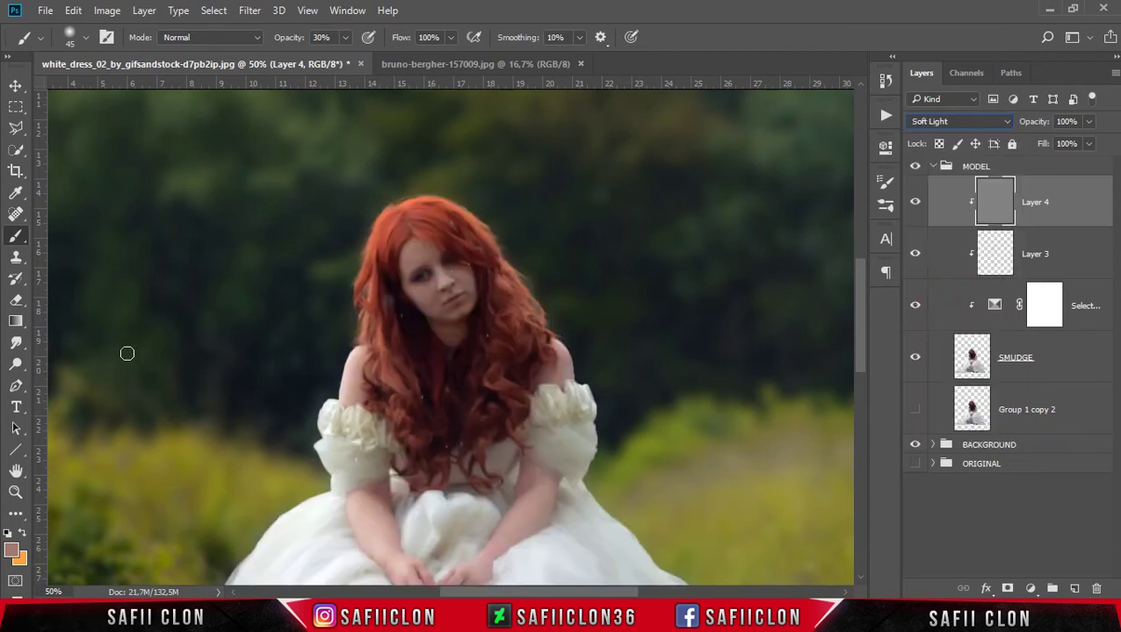
pyautogui.click(16, 364)
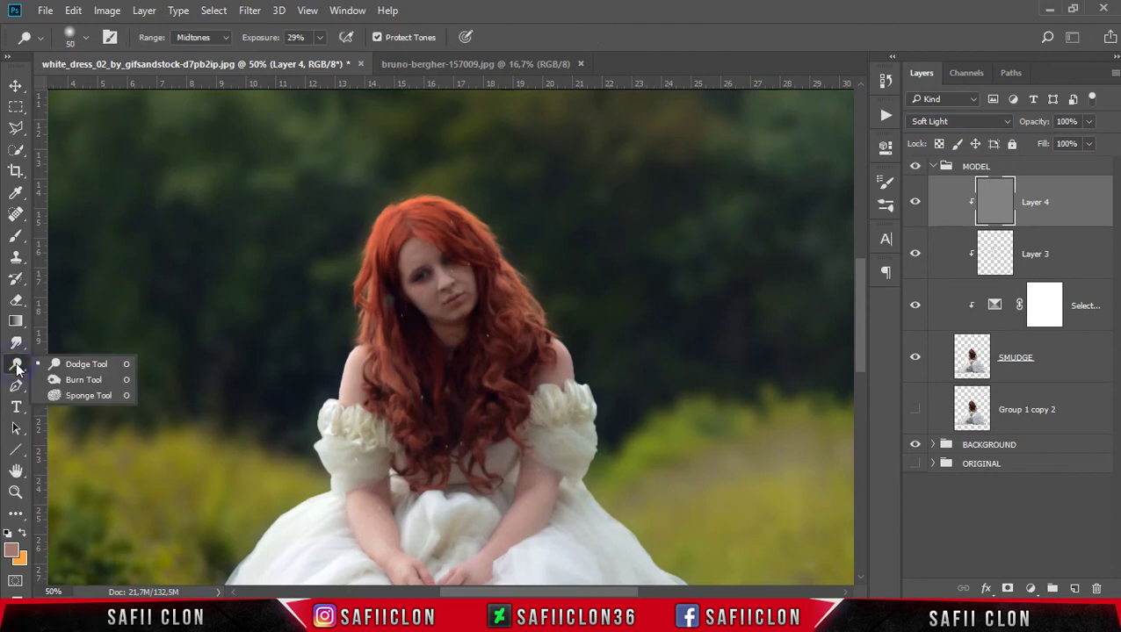
# - Select the Burn Tool with a roughly 105 px brush and adjust its exposure
pyautogui.click(83, 379)
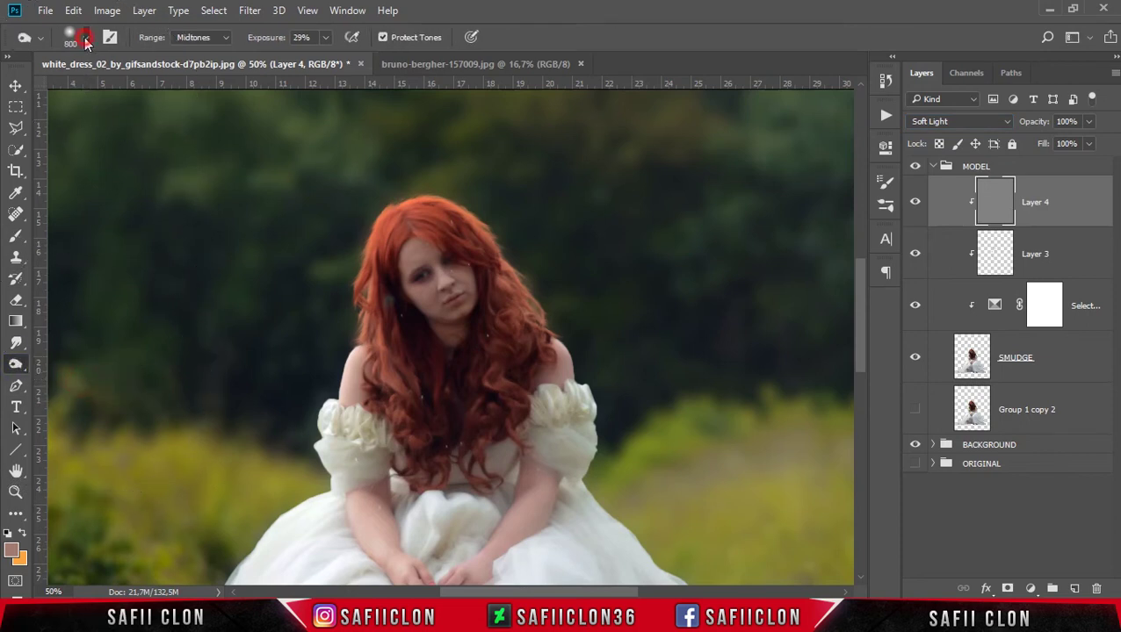
pyautogui.click(84, 37)
pyautogui.moveTo(147, 95); pyautogui.dragTo(145, 95)
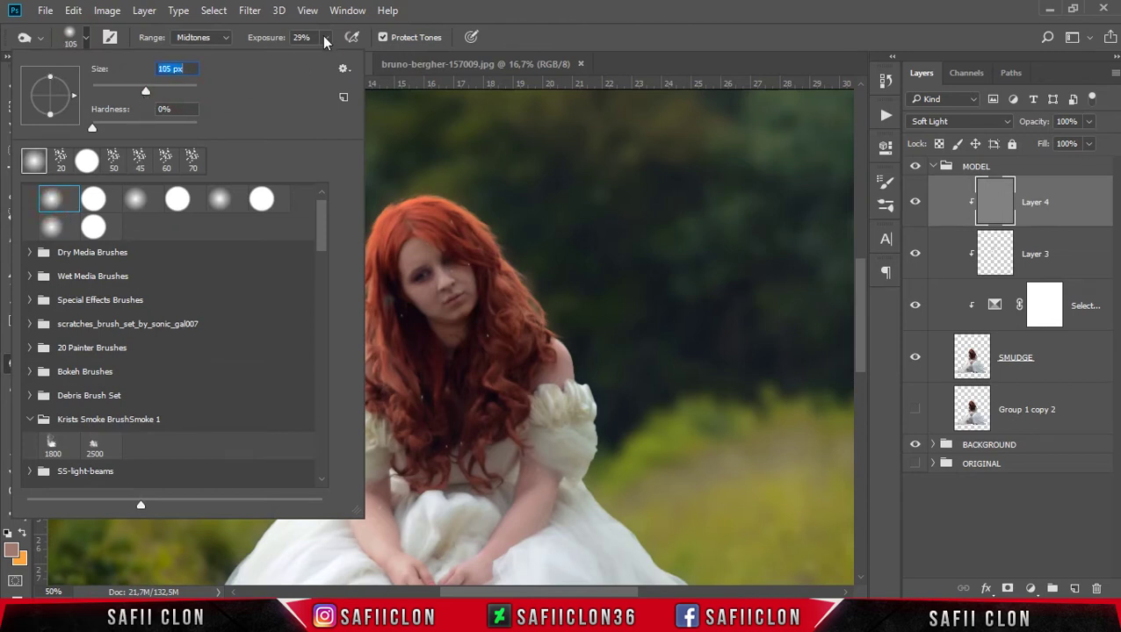
pyautogui.click(324, 38)
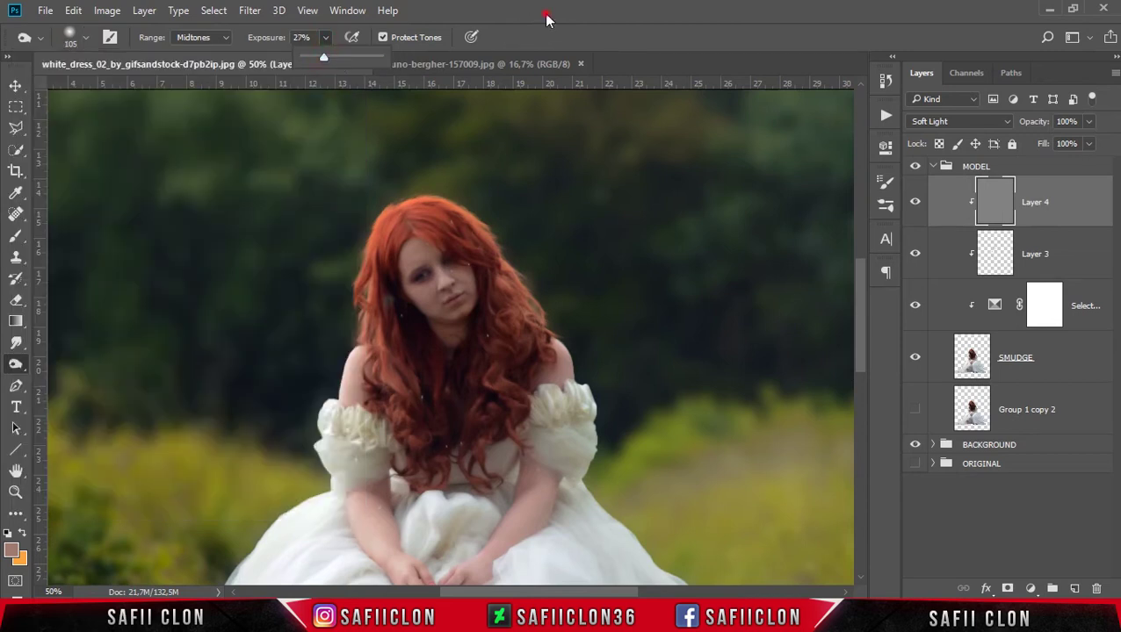
pyautogui.moveTo(858, 315); pyautogui.dragTo(856, 390)
pyautogui.press('[')
# - Burn shadows along the dress folds near the hands and down the skirt, then set exposure to 24%
pyautogui.press('[')
pyautogui.click(420, 270)
pyautogui.press('[')
pyautogui.click(435, 313)
pyautogui.click(438, 390)
pyautogui.click(414, 450)
pyautogui.click(458, 451)
pyautogui.click(314, 403)
pyautogui.click(398, 409)
pyautogui.press('[')
pyautogui.press('[')
pyautogui.press('[')
pyautogui.press('2')
pyautogui.press('4')
# - Burn deeper shadows across the dress and bodice at 24% exposure
pyautogui.click(360, 257)
pyautogui.press(']')
pyautogui.press(']')
pyautogui.press(']')
pyautogui.scroll(1, 565, 475)
pyautogui.click(728, 483)
pyautogui.scroll(2, 718, 429)
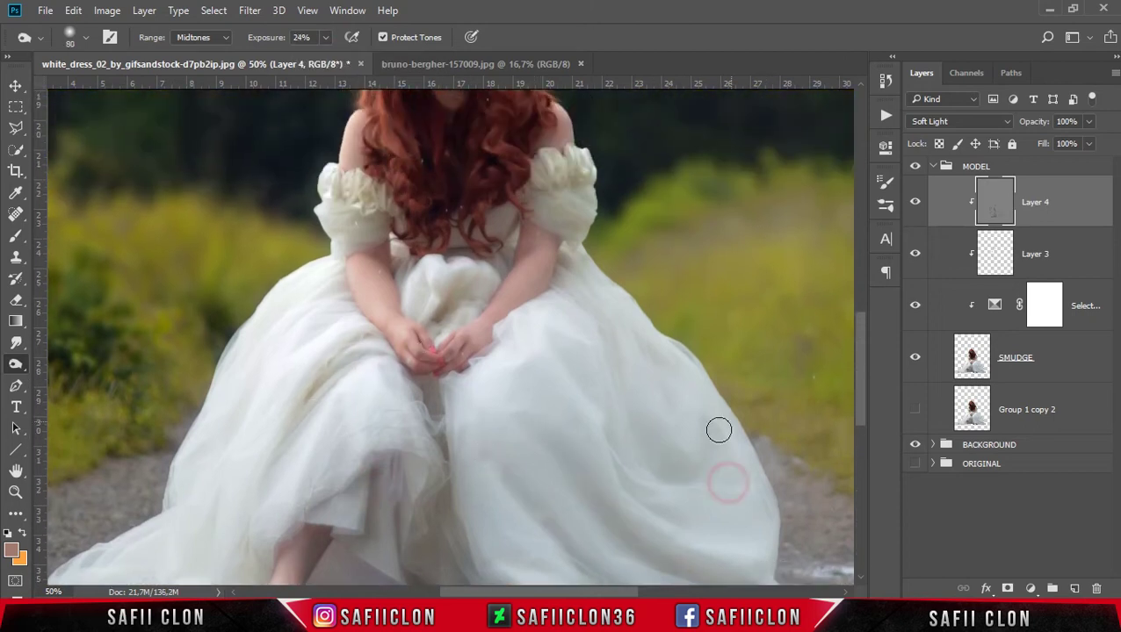
pyautogui.scroll(1, 592, 483)
pyautogui.click(575, 343)
pyautogui.press('[')
pyautogui.press('[')
pyautogui.click(439, 310)
pyautogui.press('[')
pyautogui.scroll(-1, 425, 307)
pyautogui.scroll(-1, 353, 237)
pyautogui.scroll(-1, 279, 268)
# - Darken the dress hem, the shadows around the feet, and the area near the chin
pyautogui.click(233, 314)
pyautogui.click(150, 524)
pyautogui.hscroll(1, 369, 518)
pyautogui.press(']')
pyautogui.press(']')
pyautogui.click(511, 520)
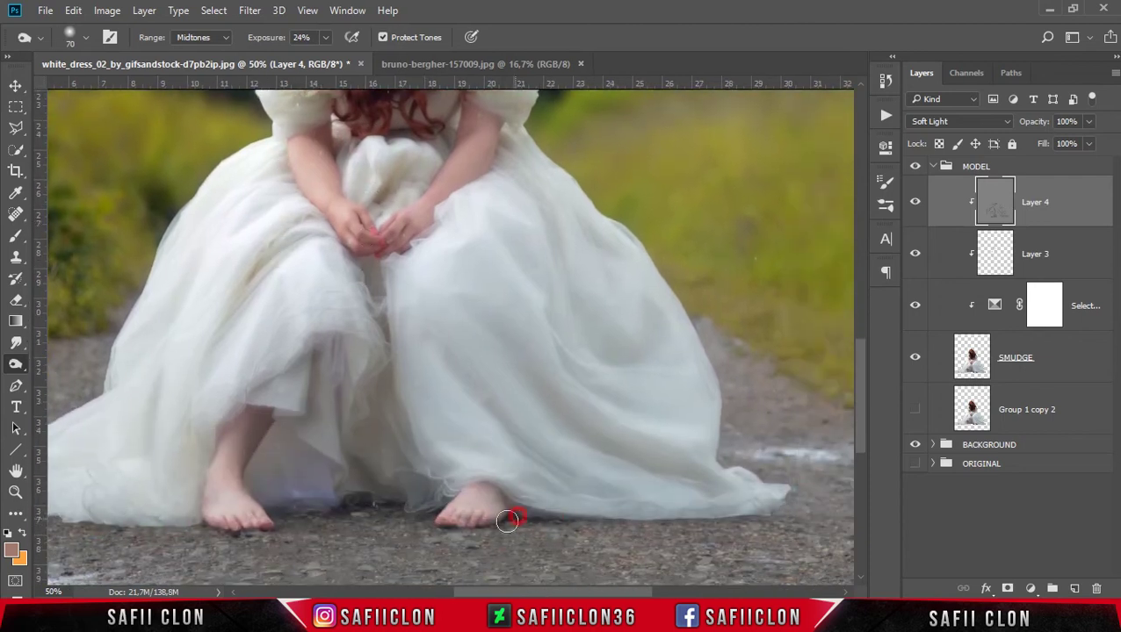
pyautogui.press(']')
pyautogui.press(']')
pyautogui.press(']')
pyautogui.scroll(3, 527, 368)
pyautogui.hscroll(-3, 615, 351)
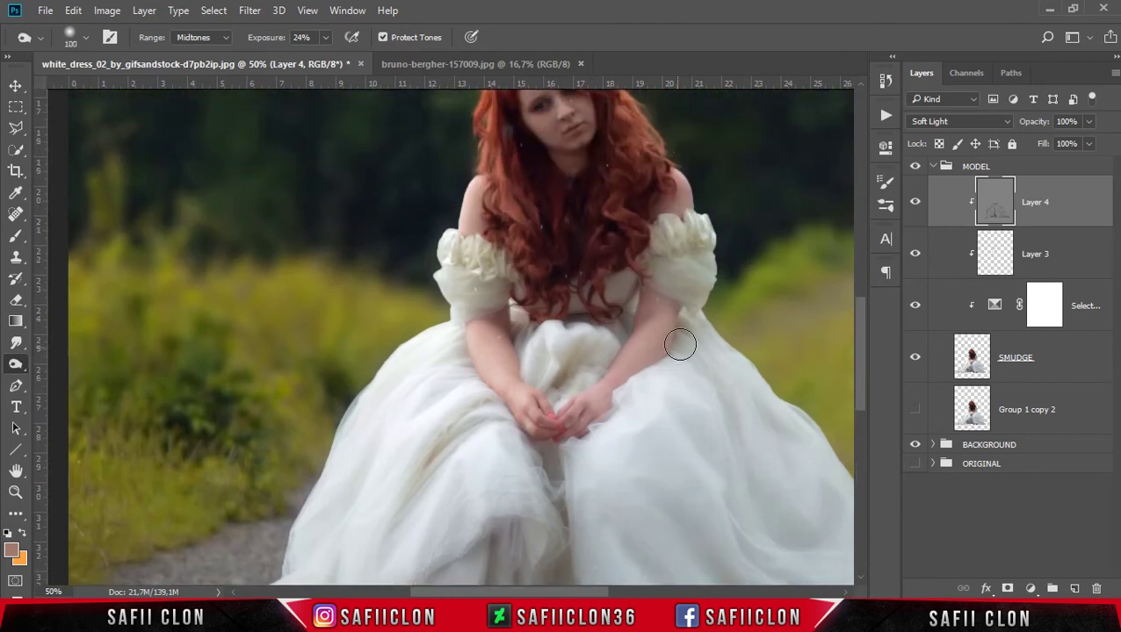
pyautogui.press('[')
pyautogui.press('[')
pyautogui.press('[')
pyautogui.scroll(1, 615, 351)
pyautogui.scroll(1, 518, 371)
pyautogui.scroll(1, 562, 386)
pyautogui.click(545, 326)
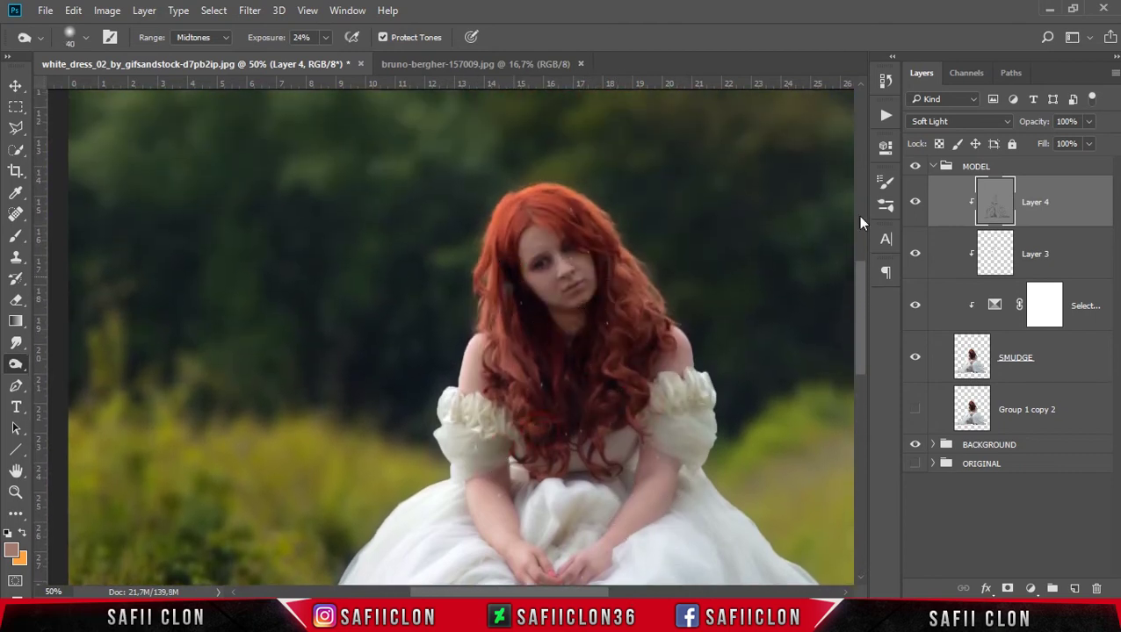
# - Toggle Layer 4's visibility to compare the burn shading
pyautogui.click(915, 203)
pyautogui.click(915, 202)
pyautogui.click(915, 203)
pyautogui.rightClick(18, 369)
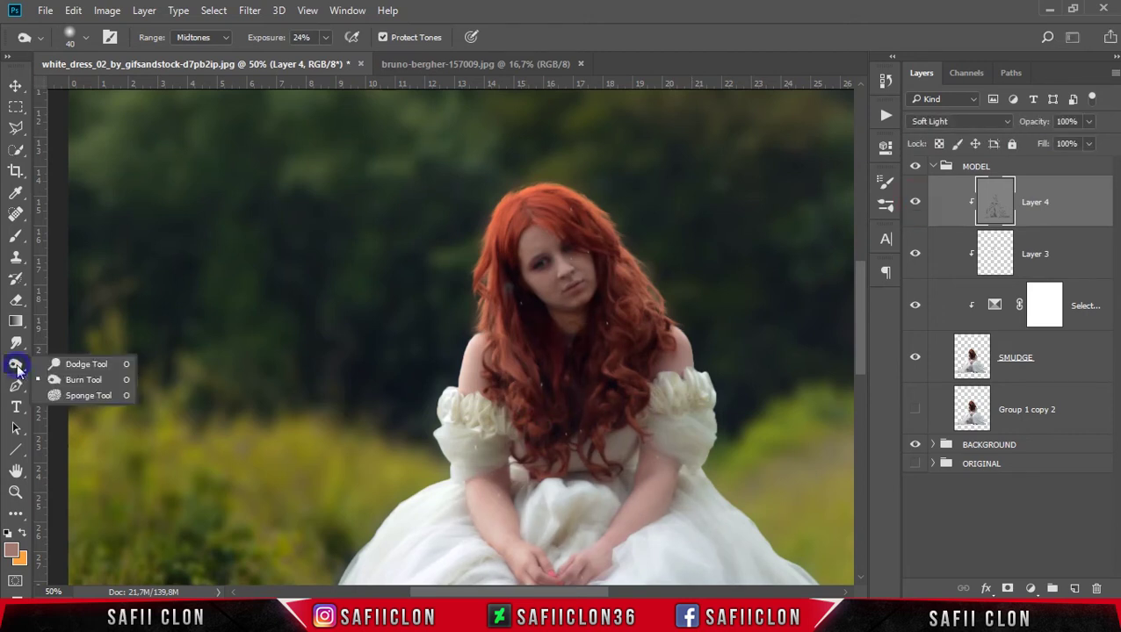
# - Switch to the Dodge Tool with a 48 px soft round brush at 28% exposure
pyautogui.click(92, 364)
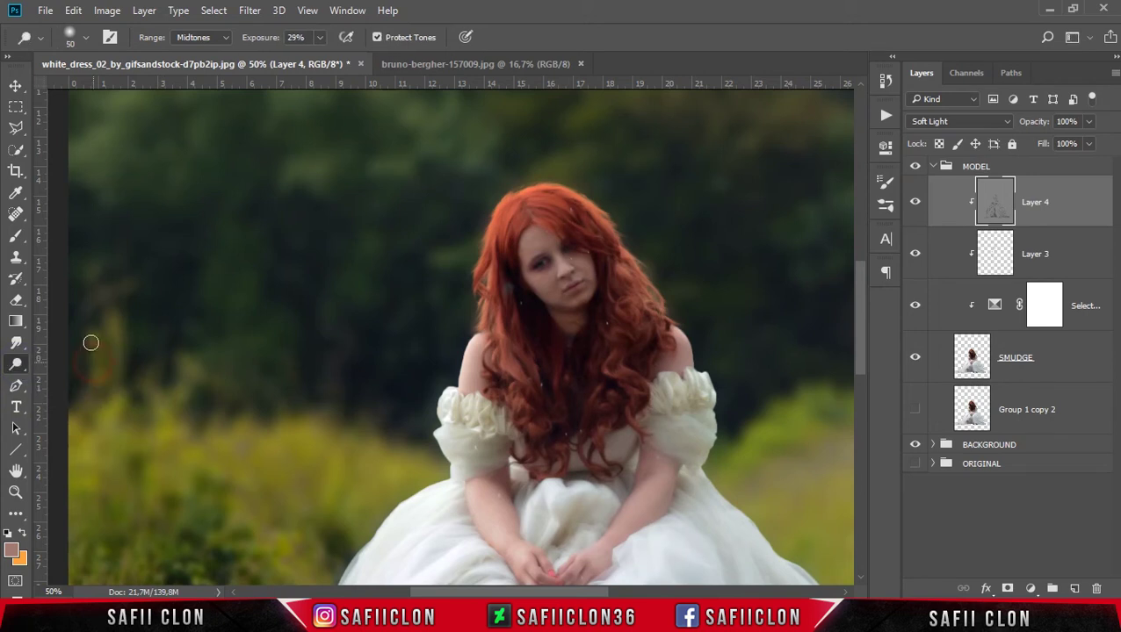
pyautogui.click(86, 39)
pyautogui.click(86, 41)
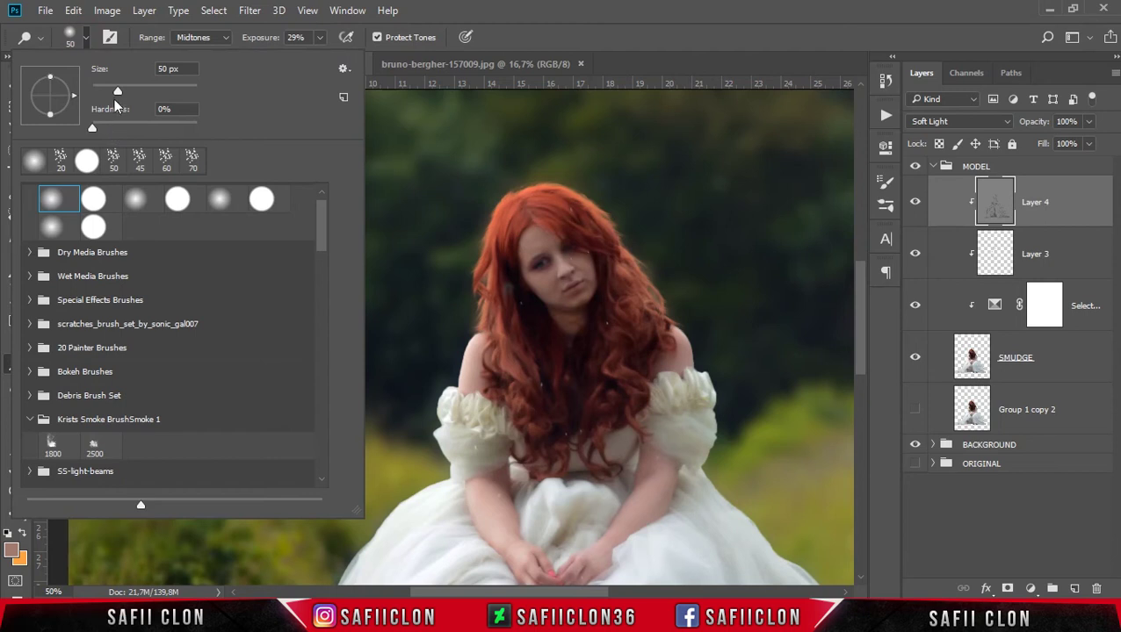
pyautogui.click(117, 89)
pyautogui.click(58, 196)
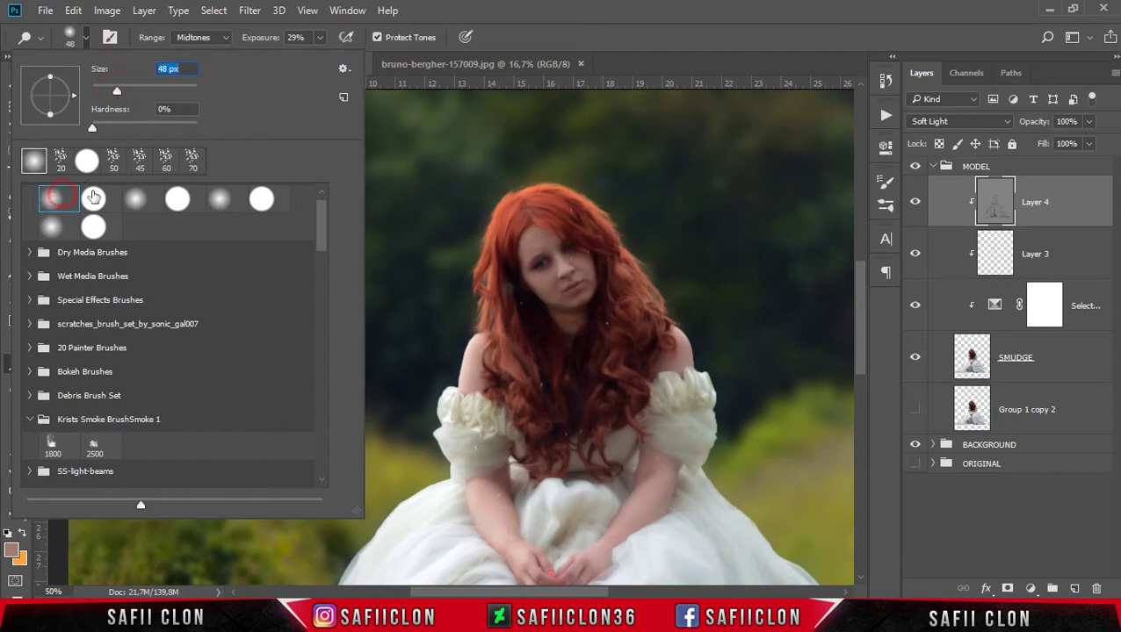
pyautogui.click(322, 39)
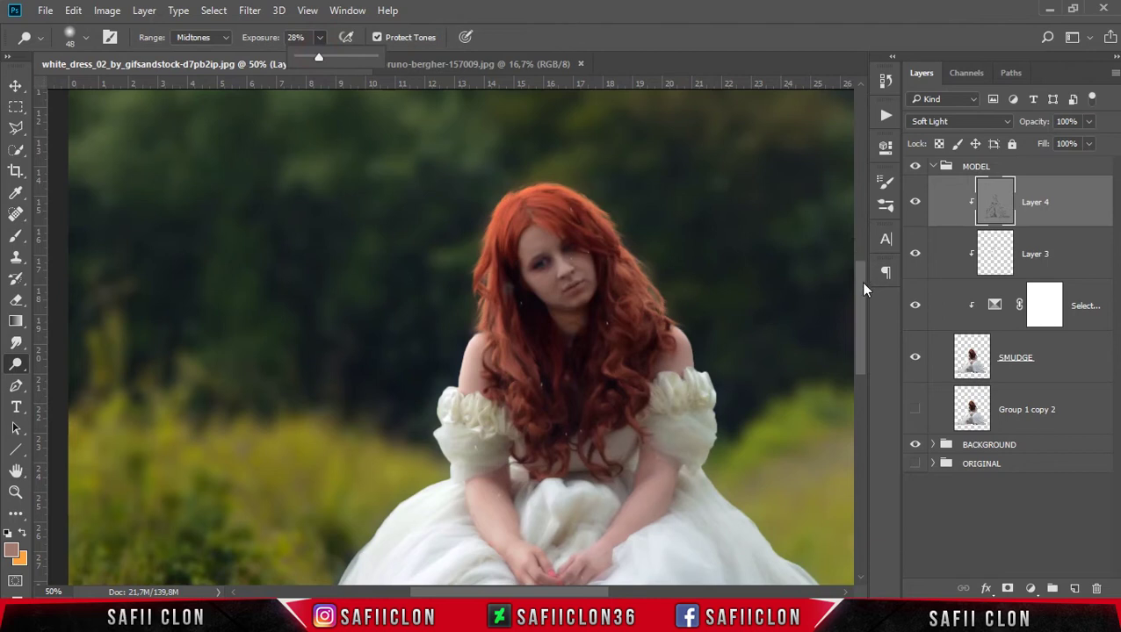
pyautogui.click(486, 206)
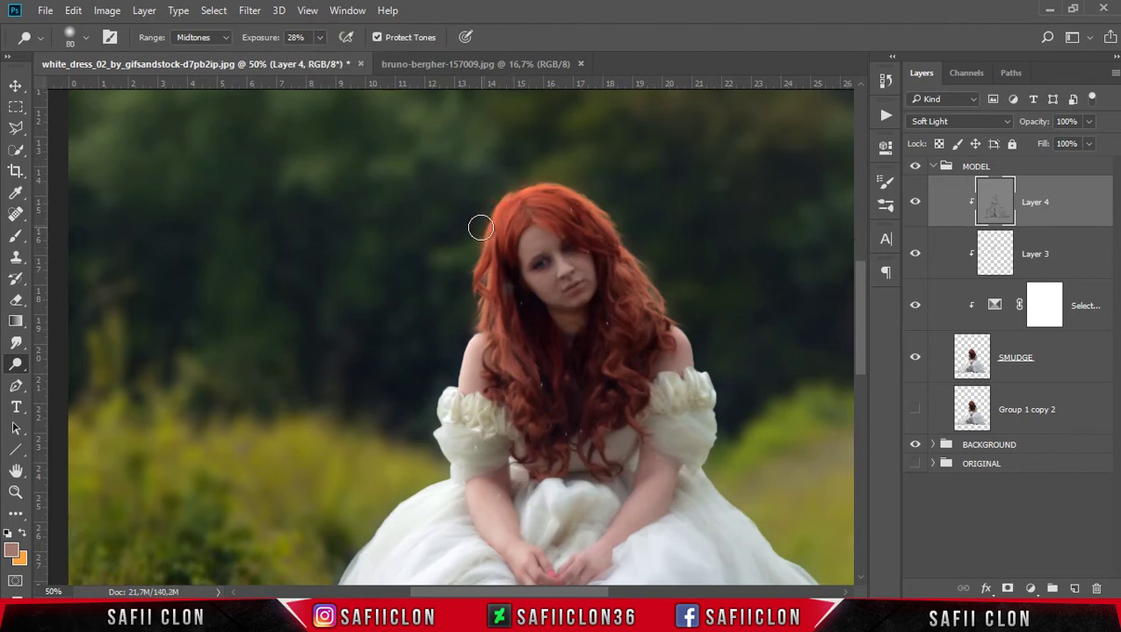
# - Dodge highlights onto the top of the hair
pyautogui.moveTo(526, 183); pyautogui.dragTo(610, 213)
pyautogui.hotkey('ctrl', '-')
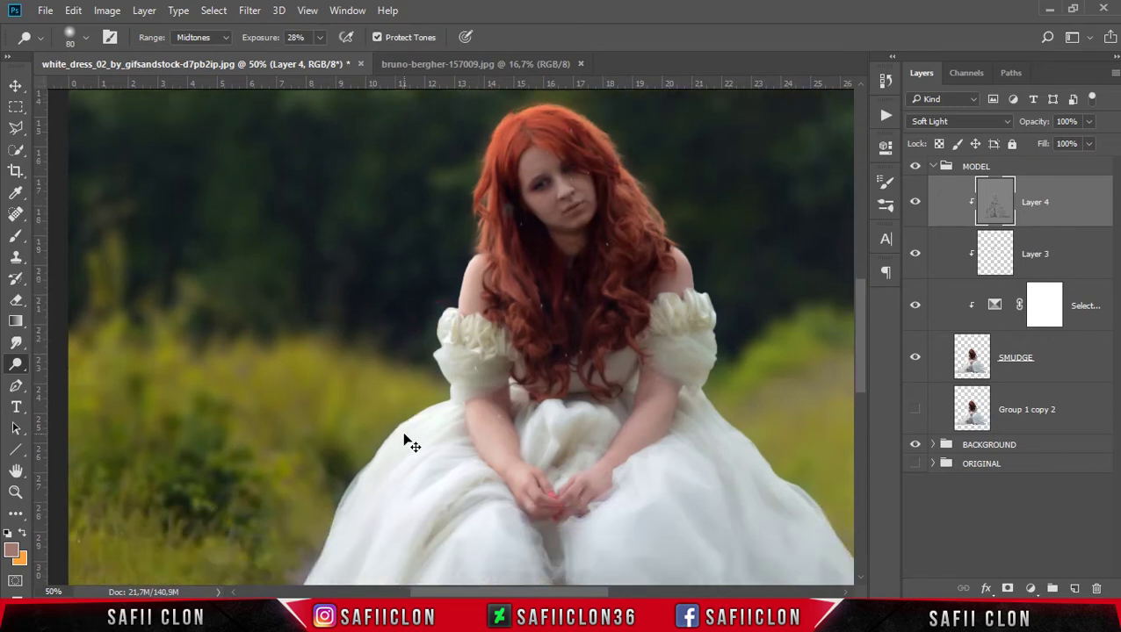
pyautogui.press(']')
pyautogui.press(']')
pyautogui.press(']')
pyautogui.scroll(-2, 663, 399)
pyautogui.press(']')
pyautogui.press(']')
pyautogui.press(']')
pyautogui.press('[')
pyautogui.press('[')
pyautogui.press('[')
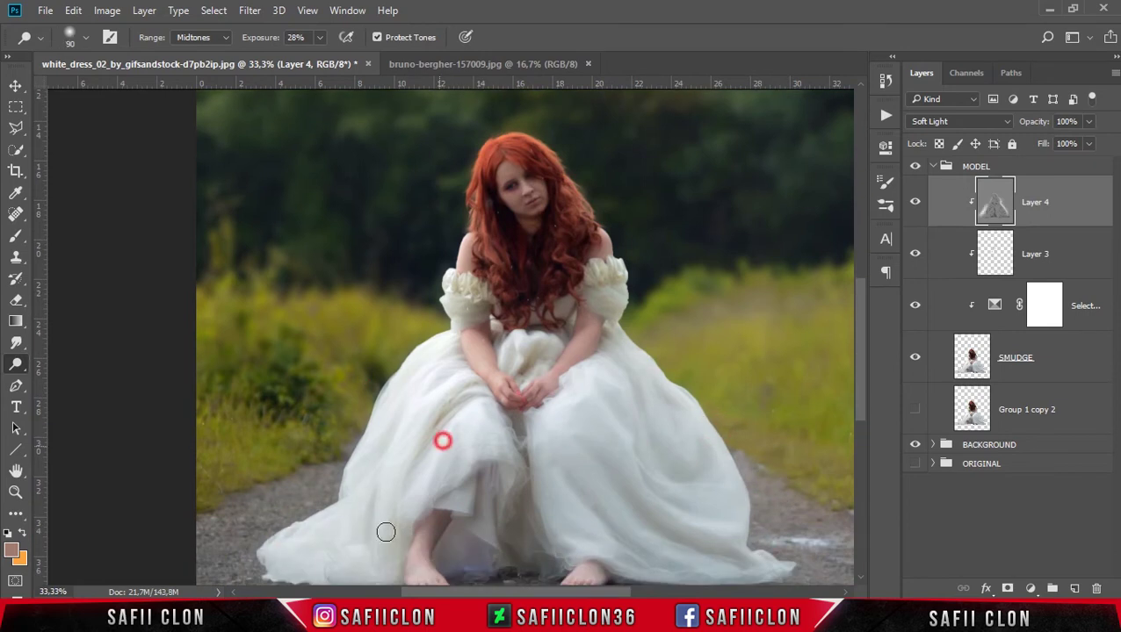
pyautogui.scroll(-2, 385, 529)
pyautogui.scroll(1, 508, 141)
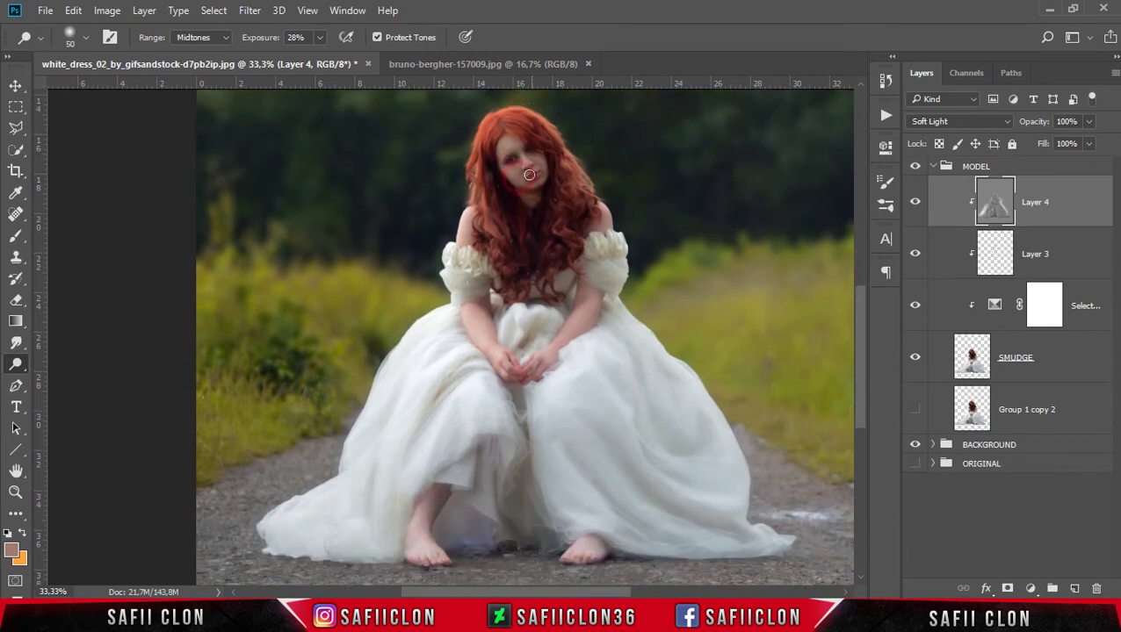
pyautogui.click(518, 155)
# - Lighten highlights along the right side of the dress with a 60–90 px brush
pyautogui.scroll(-2, 544, 263)
pyautogui.press(']')
pyautogui.press(']')
pyautogui.press(']')
pyautogui.press('[')
pyautogui.press('[')
pyautogui.press('[')
pyautogui.click(598, 460)
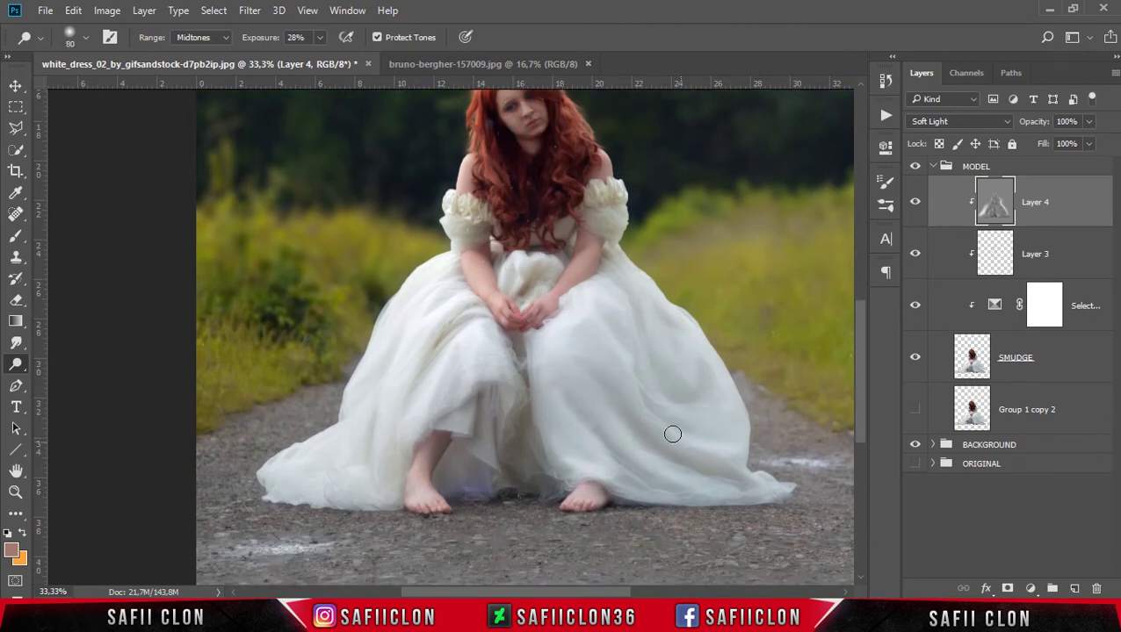
pyautogui.click(582, 312)
pyautogui.press(']')
pyautogui.press(']')
pyautogui.press(']')
pyautogui.click(683, 368)
pyautogui.click(718, 365)
pyautogui.click(759, 466)
pyautogui.scroll(1, 702, 352)
pyautogui.press(']')
pyautogui.press(']')
pyautogui.press(']')
pyautogui.scroll(1, 527, 211)
pyautogui.press('[')
pyautogui.press('[')
pyautogui.press('[')
pyautogui.hotkey('ctrl', '-')
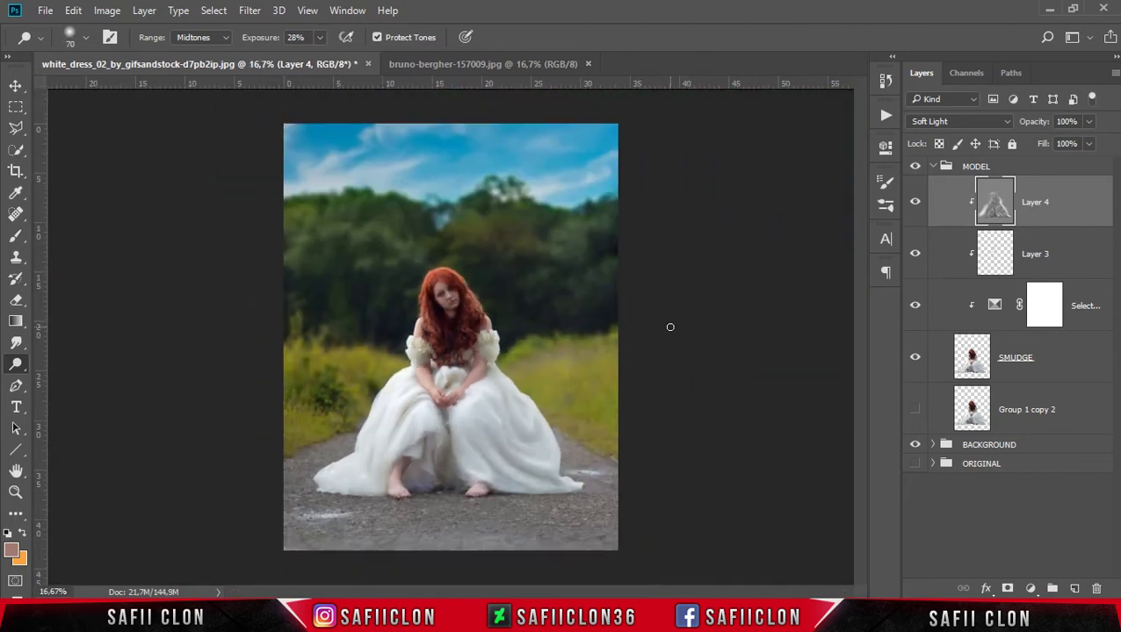
# - Toggle Layer 4 to compare the lightening, then collapse MODEL and select BACKGROUND
pyautogui.click(916, 203)
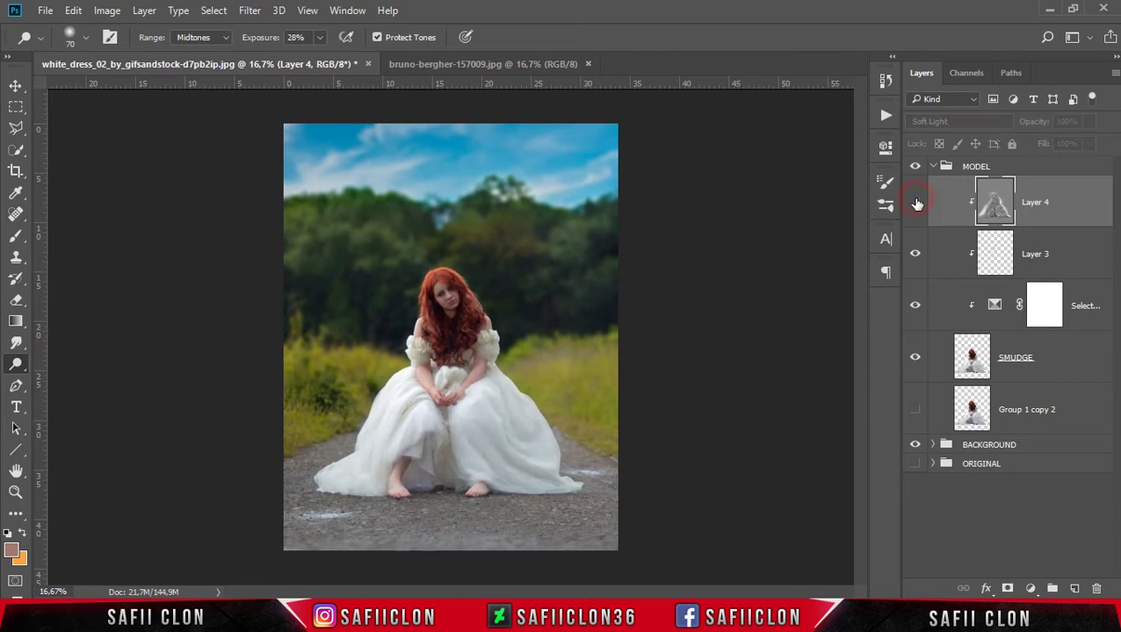
pyautogui.click(915, 203)
pyautogui.click(916, 203)
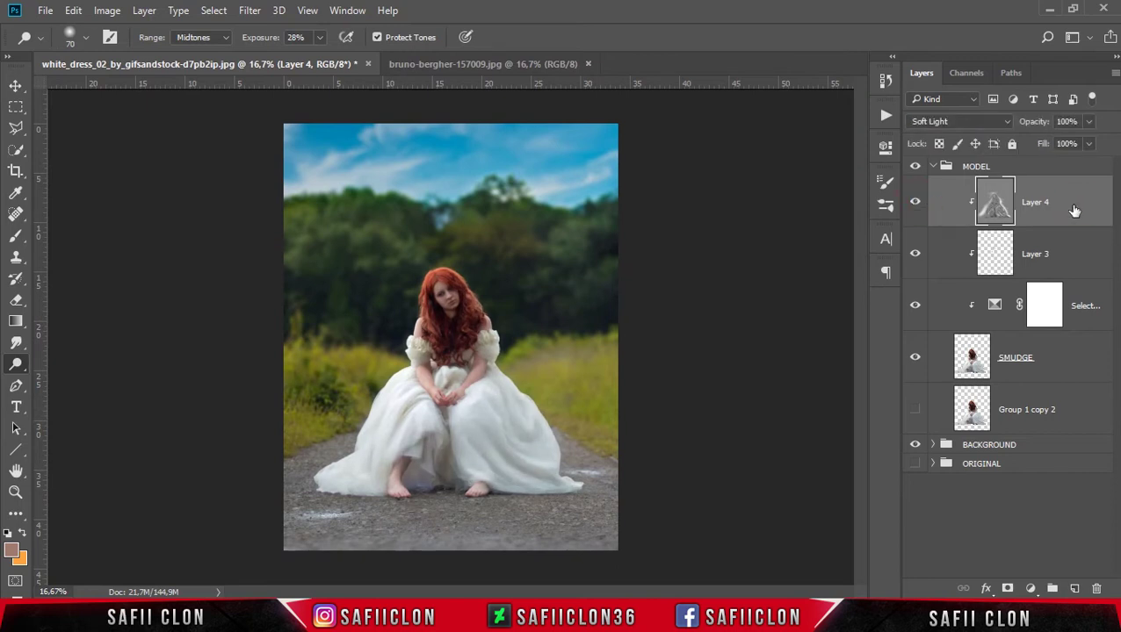
pyautogui.click(933, 167)
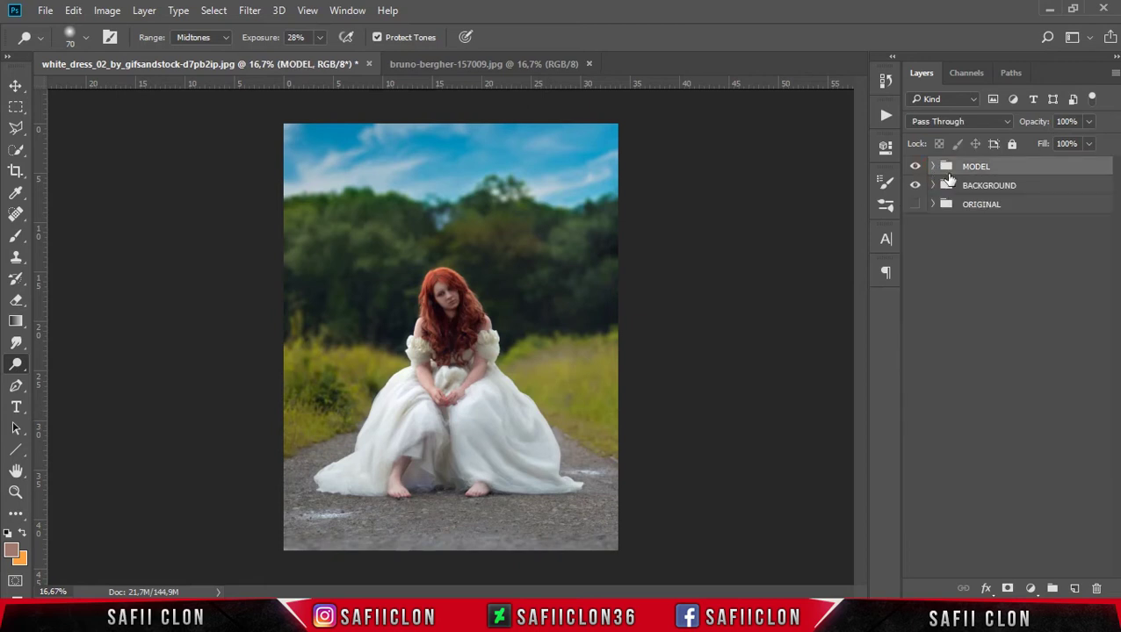
pyautogui.click(1024, 186)
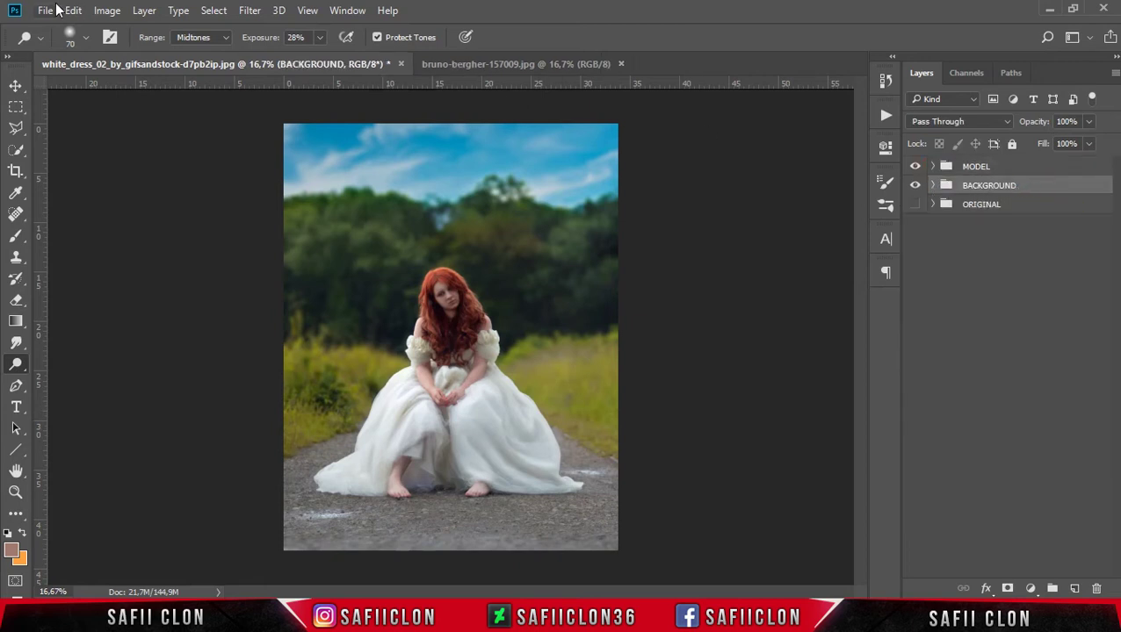
# - Open winged_perfection__white_by_thy_darkest_hour-d4u9iyj.png as a new document
pyautogui.click(53, 10)
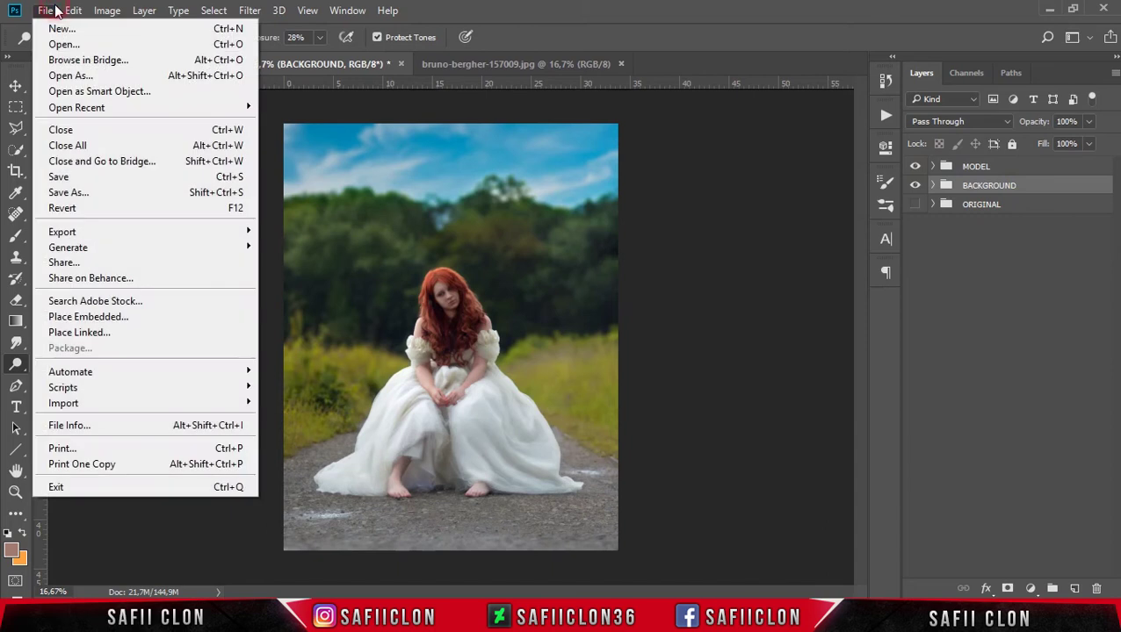
pyautogui.click(91, 50)
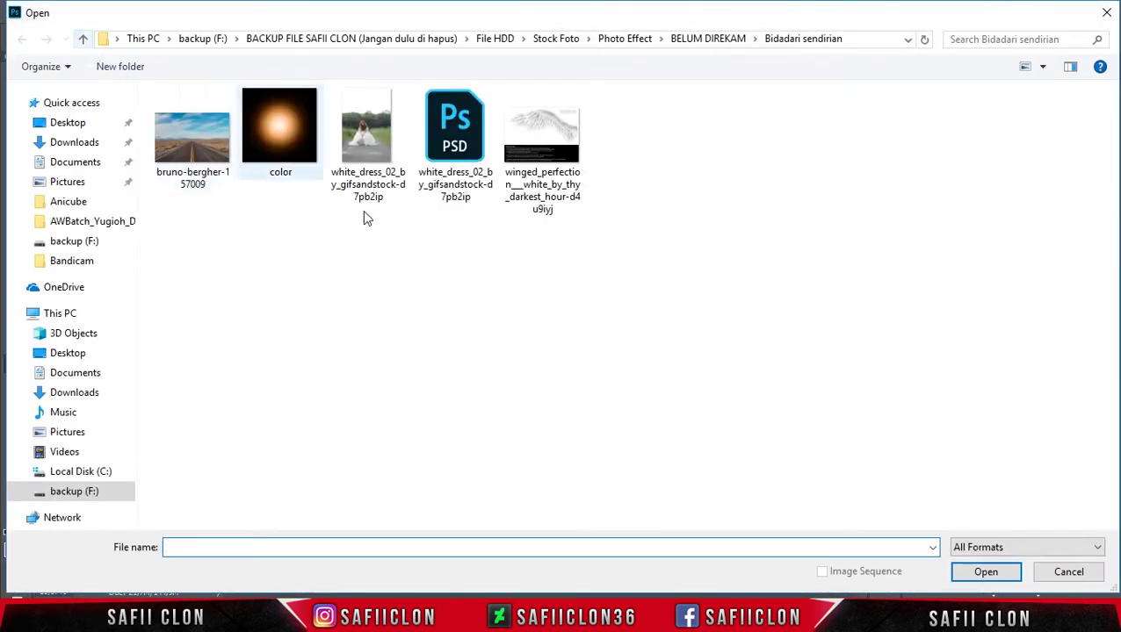
pyautogui.click(544, 147)
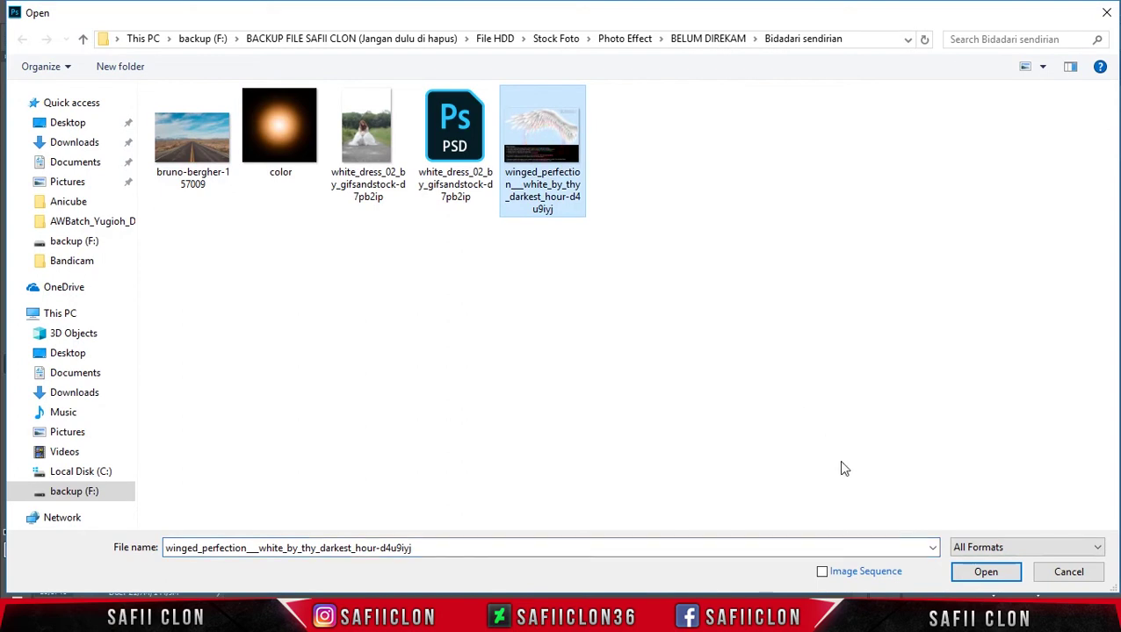
pyautogui.click(986, 572)
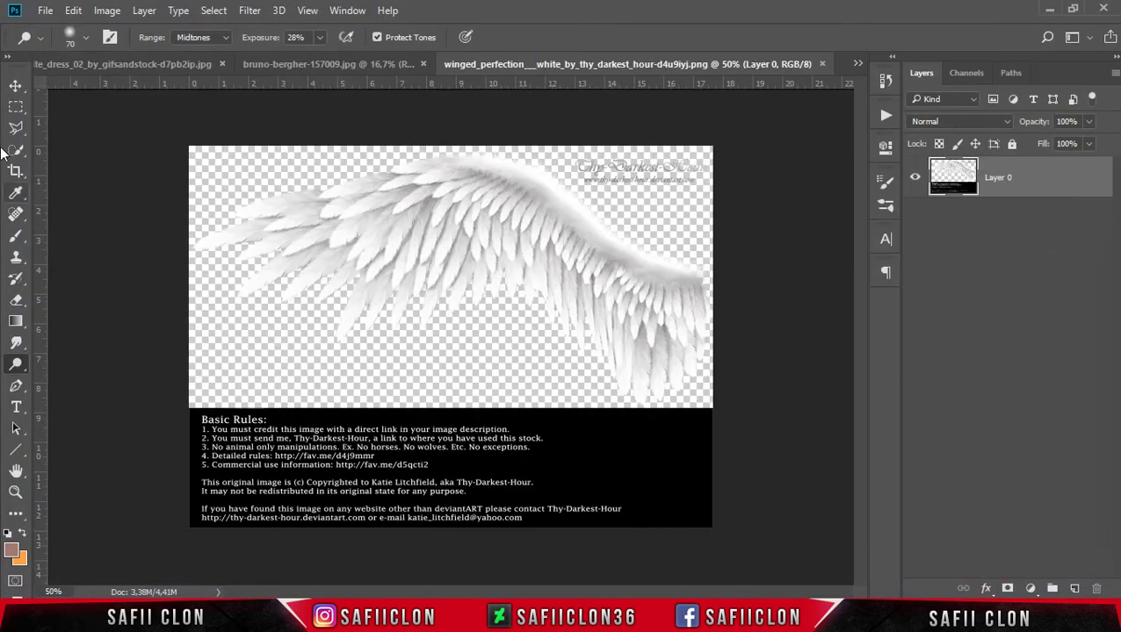
# - Lasso a freehand selection around the white wing
pyautogui.click(15, 127)
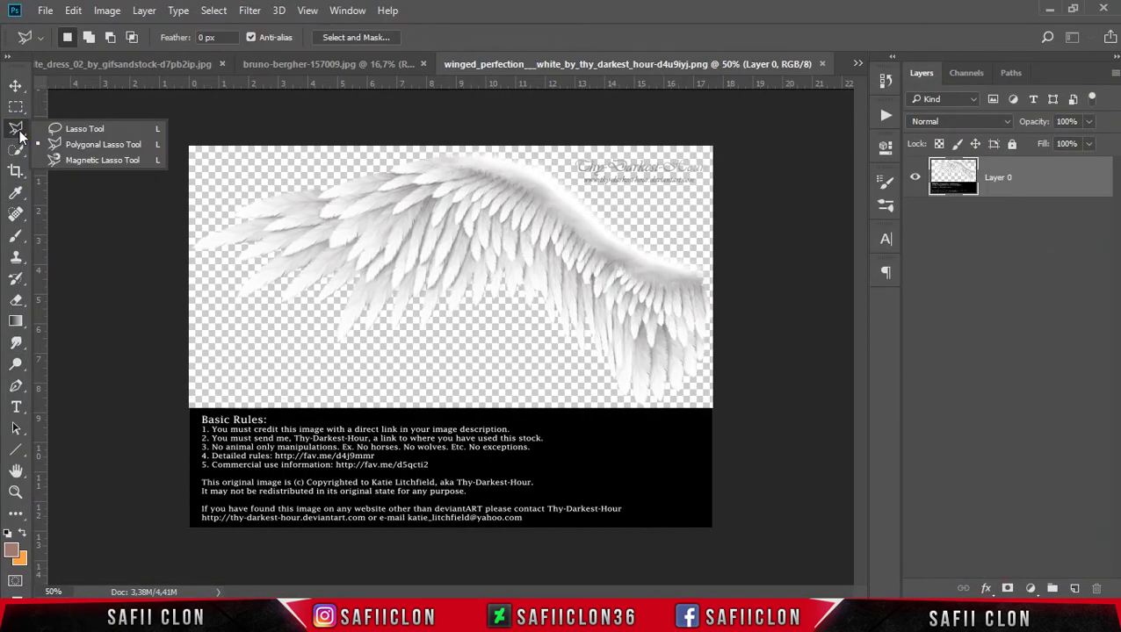
pyautogui.click(90, 131)
pyautogui.moveTo(361, 156)
pyautogui.mouseDown()
pyautogui.moveTo(674, 409)
pyautogui.moveTo(361, 155)
pyautogui.mouseUp()
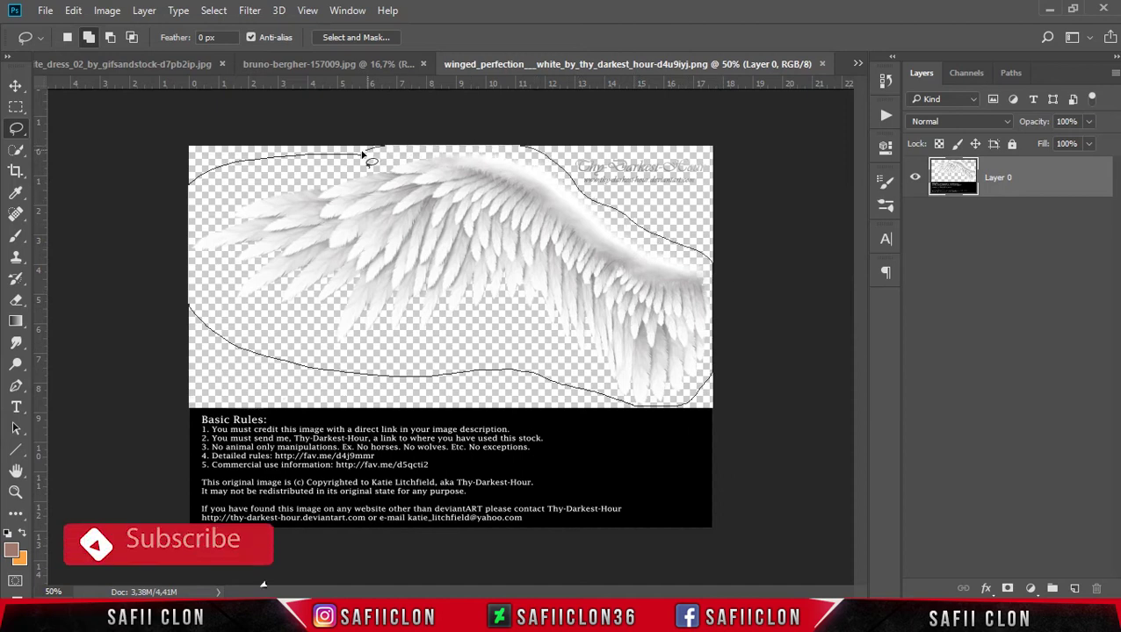
pyautogui.moveTo(362, 154); pyautogui.dragTo(363, 157)
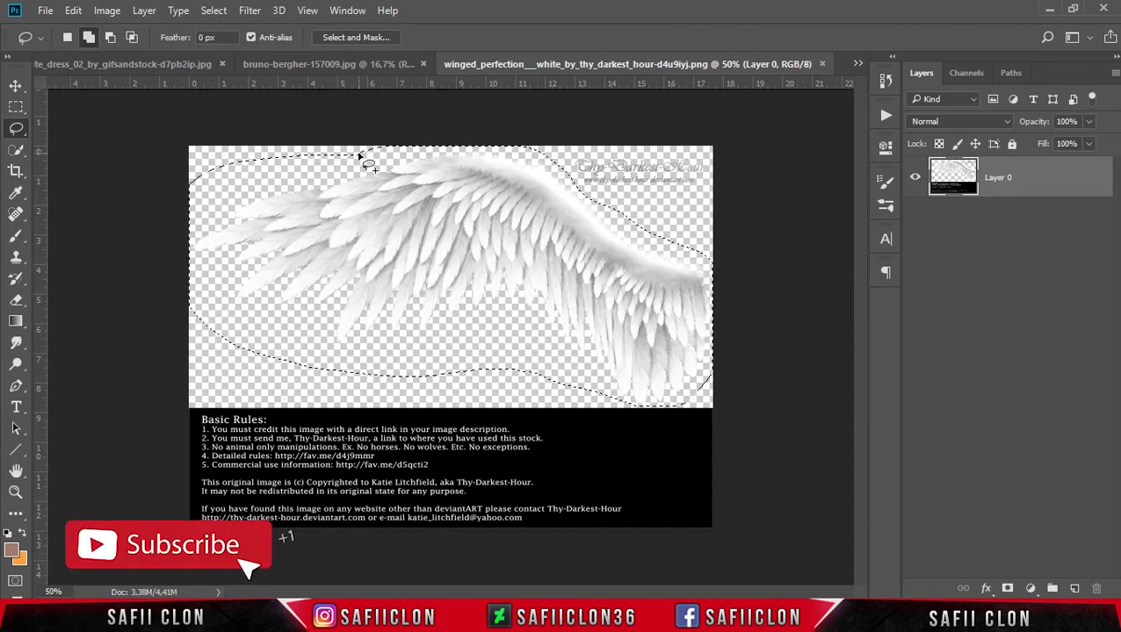
# - Drag the selected wing into the white_dress document, suppressing the colour-profile warning
pyautogui.click(16, 86)
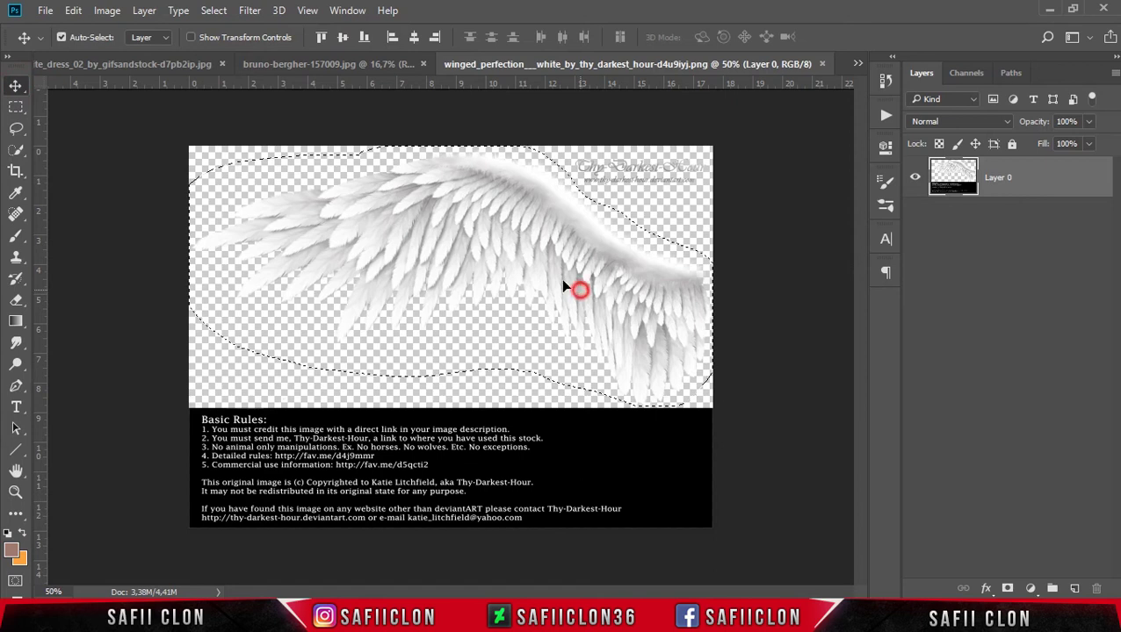
pyautogui.moveTo(564, 282); pyautogui.dragTo(138, 64)
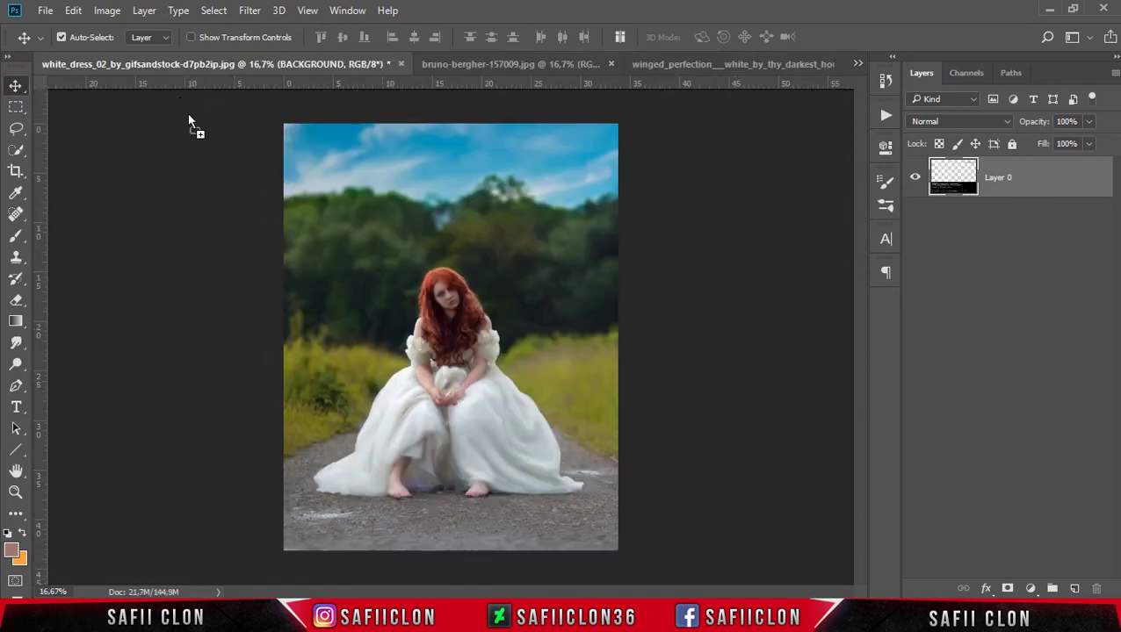
pyautogui.moveTo(139, 63); pyautogui.dragTo(498, 342)
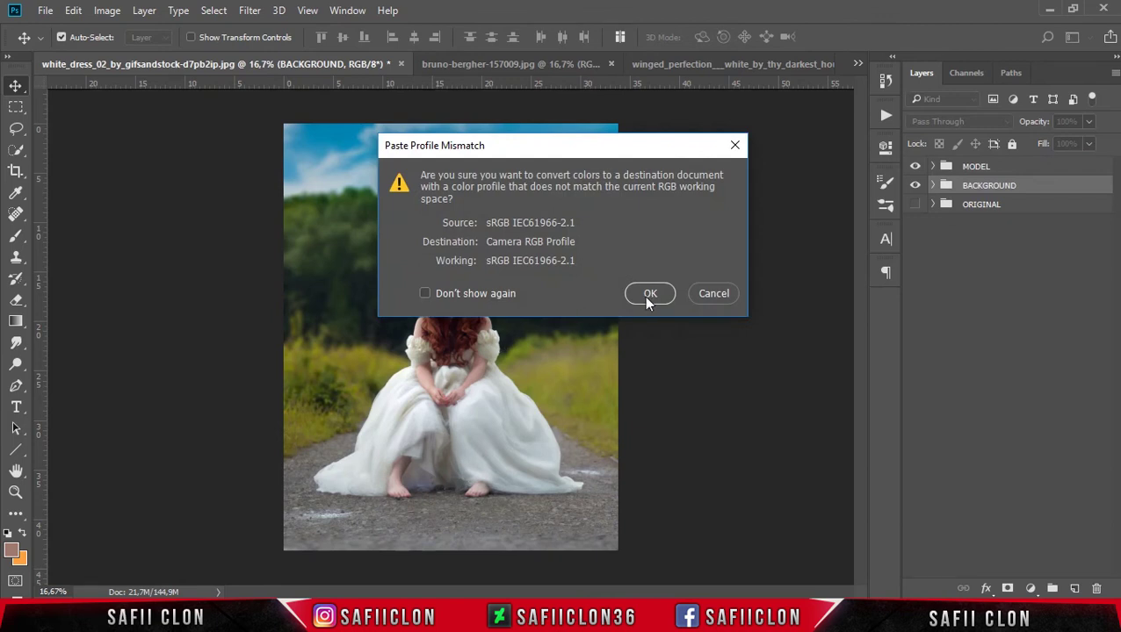
pyautogui.click(513, 300)
# - Scale the wing to about 124%, tilt it about -9°, and place it behind her left shoulder
pyautogui.click(654, 295)
pyautogui.hotkey('ctrl', '+')
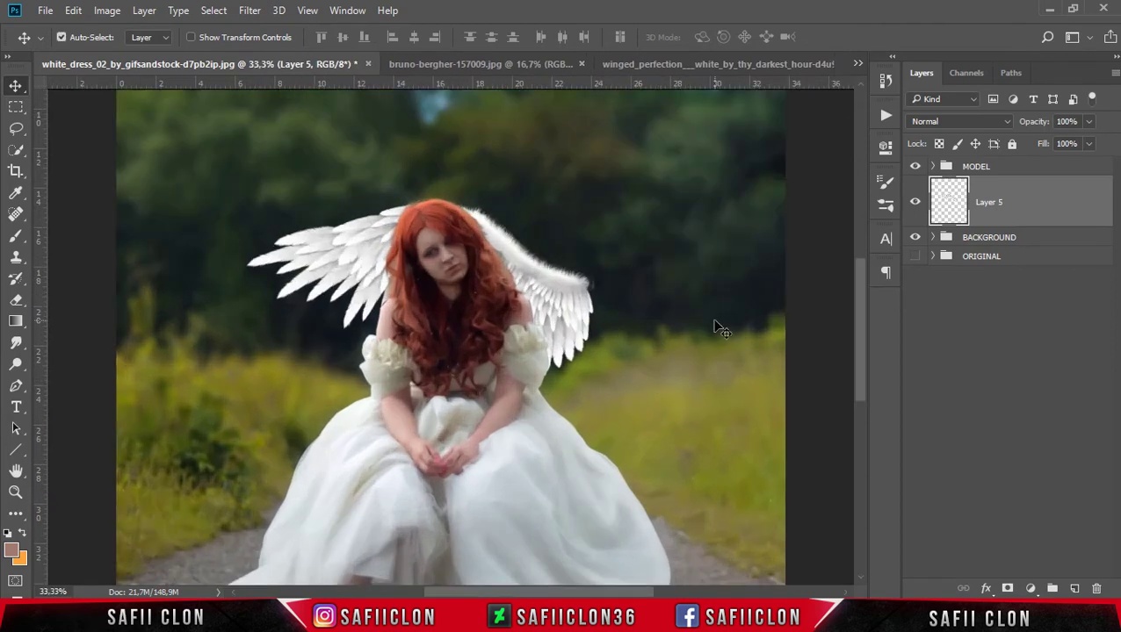
pyautogui.hotkey('ctrl', 't')
pyautogui.moveTo(577, 329); pyautogui.dragTo(418, 354)
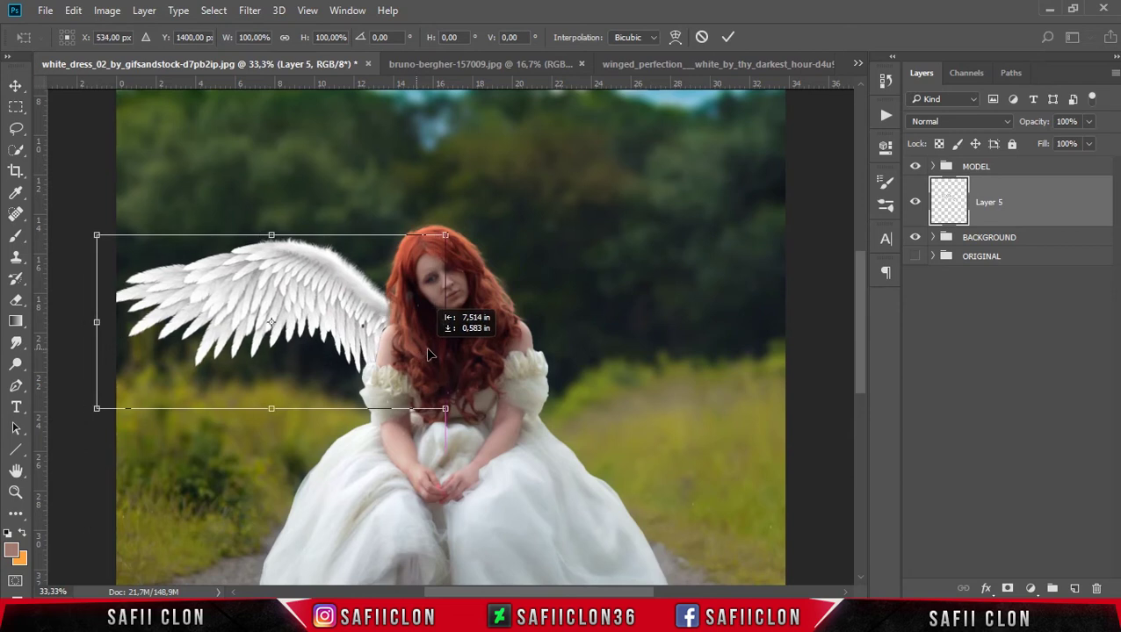
pyautogui.moveTo(455, 234); pyautogui.dragTo(478, 213)
pyautogui.hotkey('ctrl', '-')
pyautogui.moveTo(417, 332)
pyautogui.mouseDown()
pyautogui.moveTo(379, 345)
pyautogui.moveTo(373, 323)
pyautogui.moveTo(492, 224)
pyautogui.moveTo(501, 255)
pyautogui.mouseUp()
pyautogui.moveTo(378, 308); pyautogui.dragTo(387, 303)
pyautogui.moveTo(112, 295); pyautogui.dragTo(129, 305)
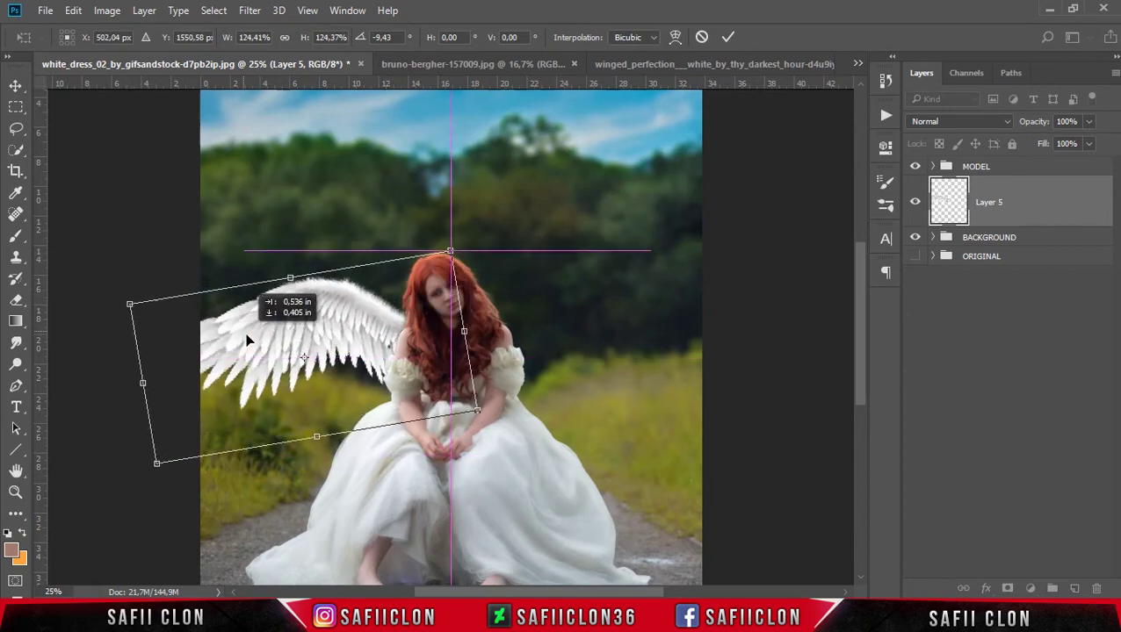
pyautogui.click(732, 36)
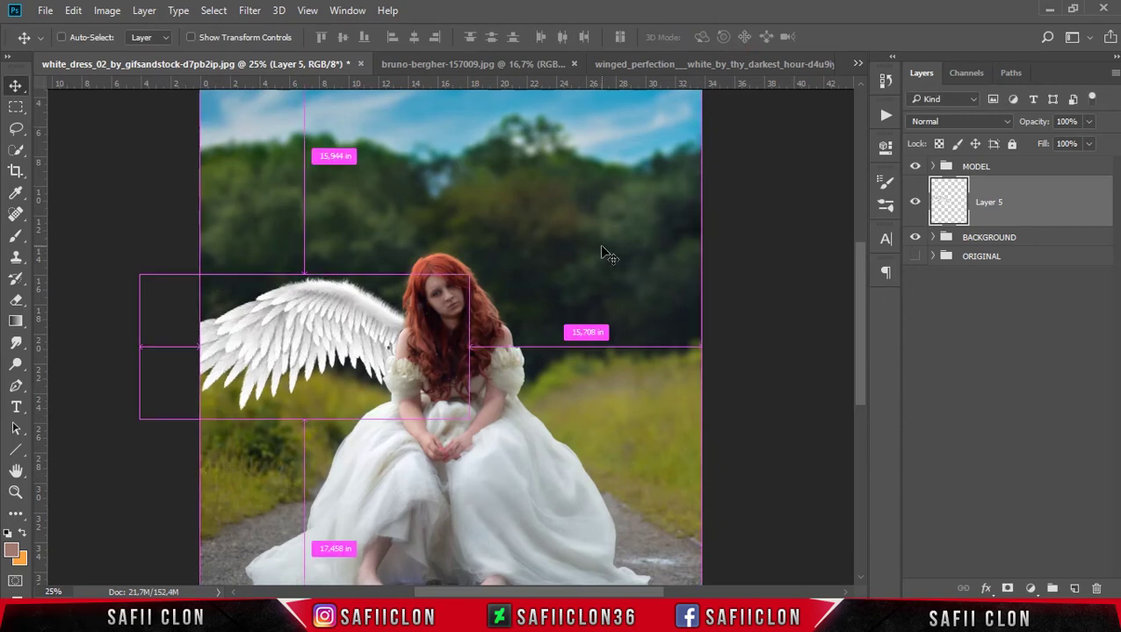
pyautogui.rightClick(1057, 201)
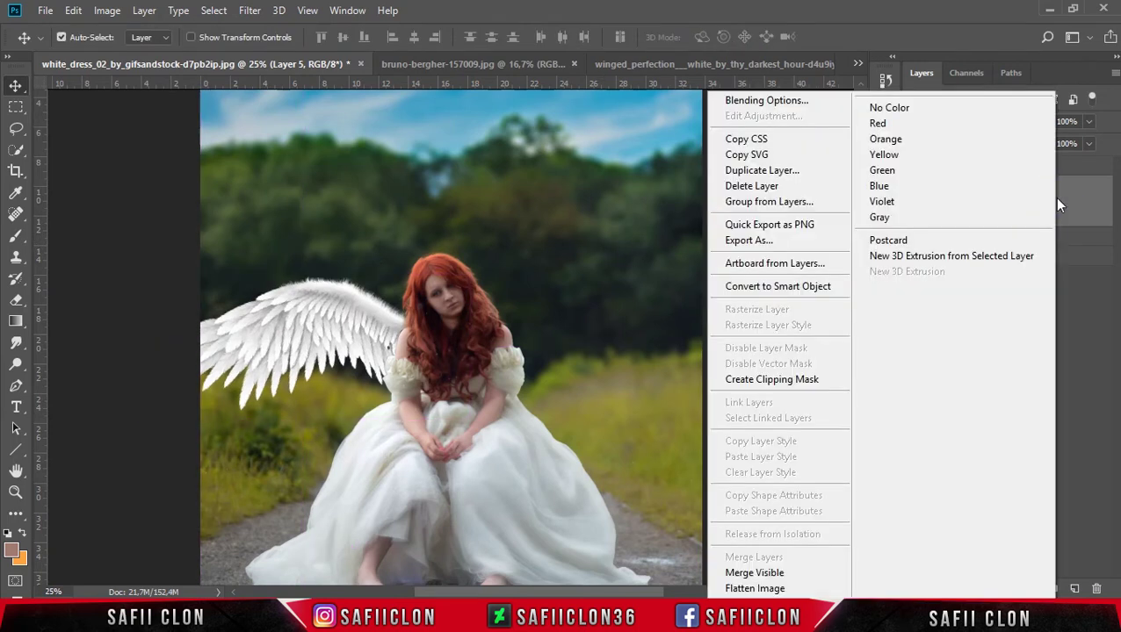
# - Duplicate the wing layer, flip the copy horizontally and place it on her right side
pyautogui.click(769, 172)
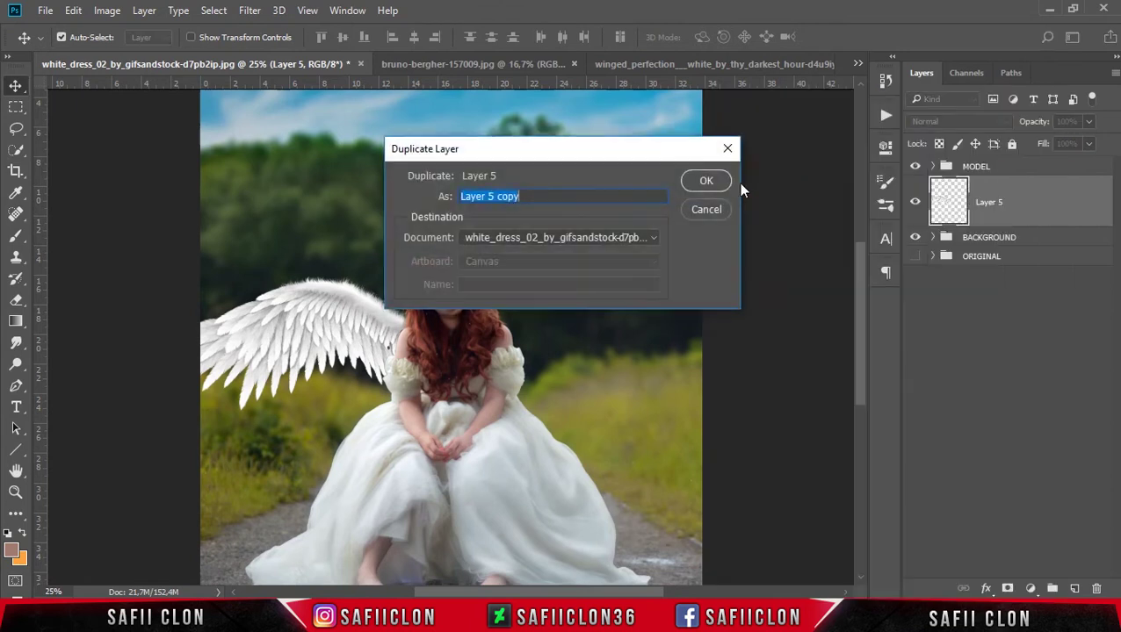
pyautogui.click(691, 182)
pyautogui.hotkey('ctrl', 't')
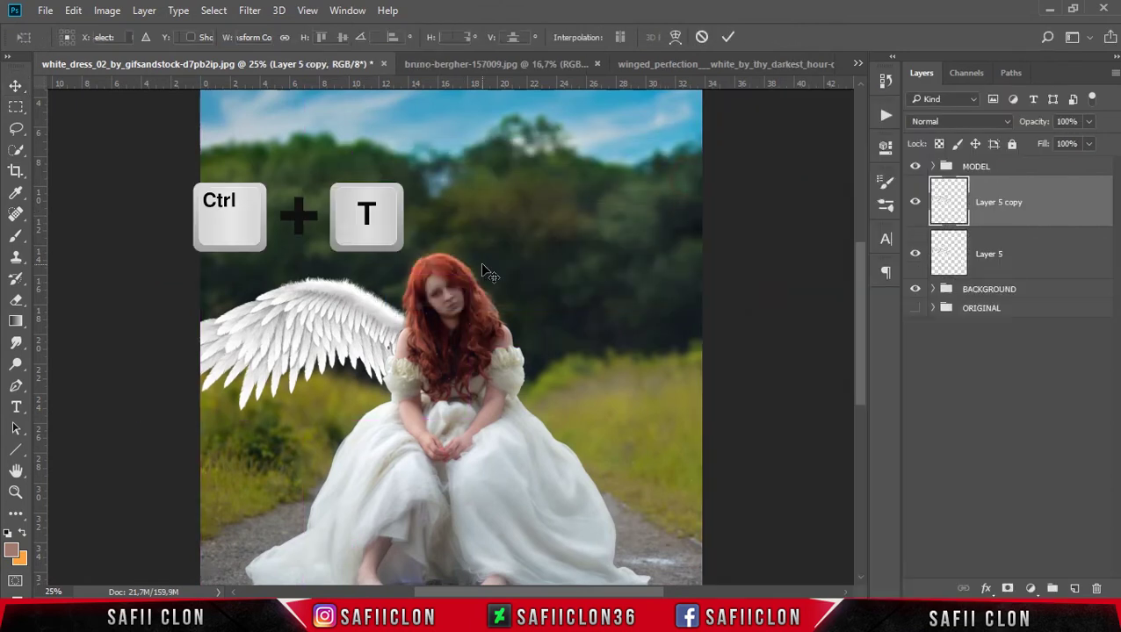
pyautogui.rightClick(337, 325)
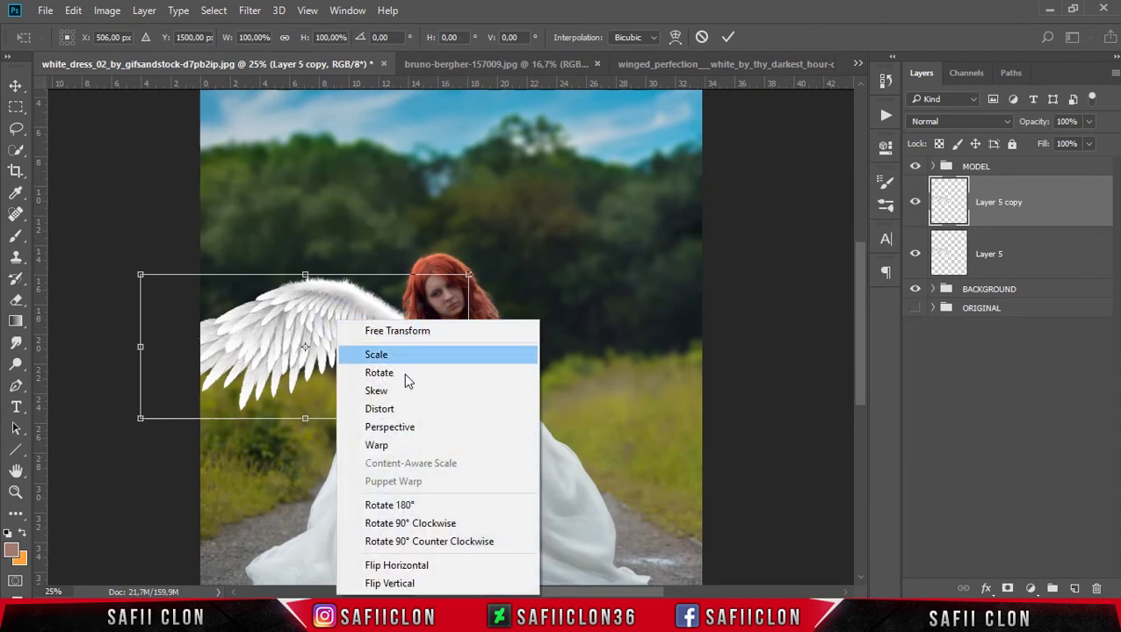
pyautogui.click(432, 565)
pyautogui.moveTo(351, 336); pyautogui.dragTo(635, 341)
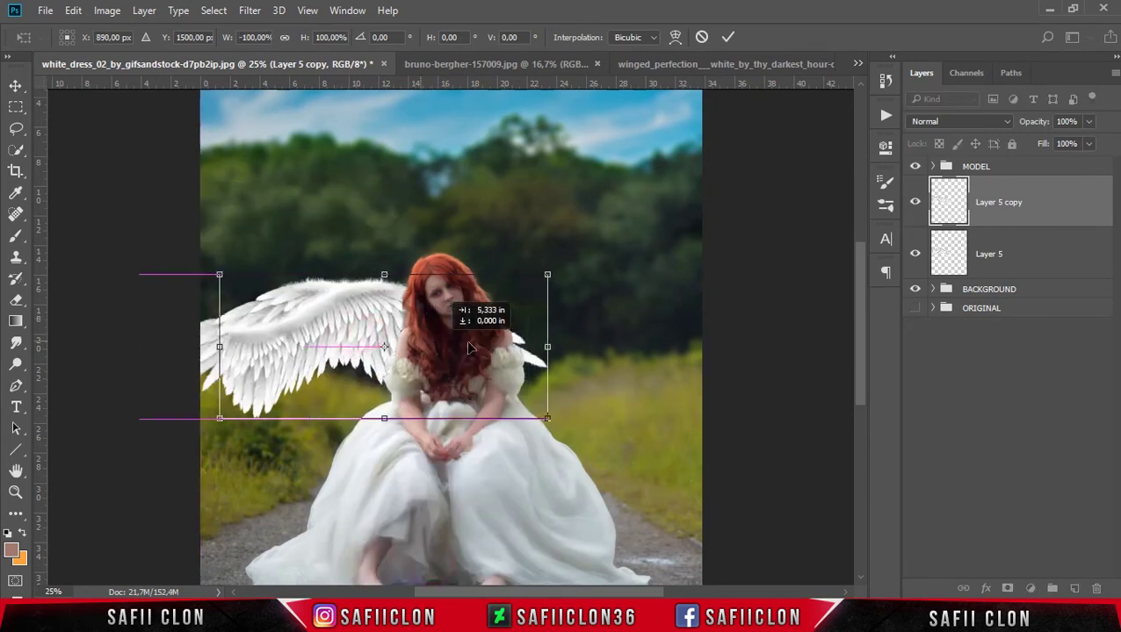
pyautogui.moveTo(665, 352); pyautogui.dragTo(630, 345)
pyautogui.click(728, 37)
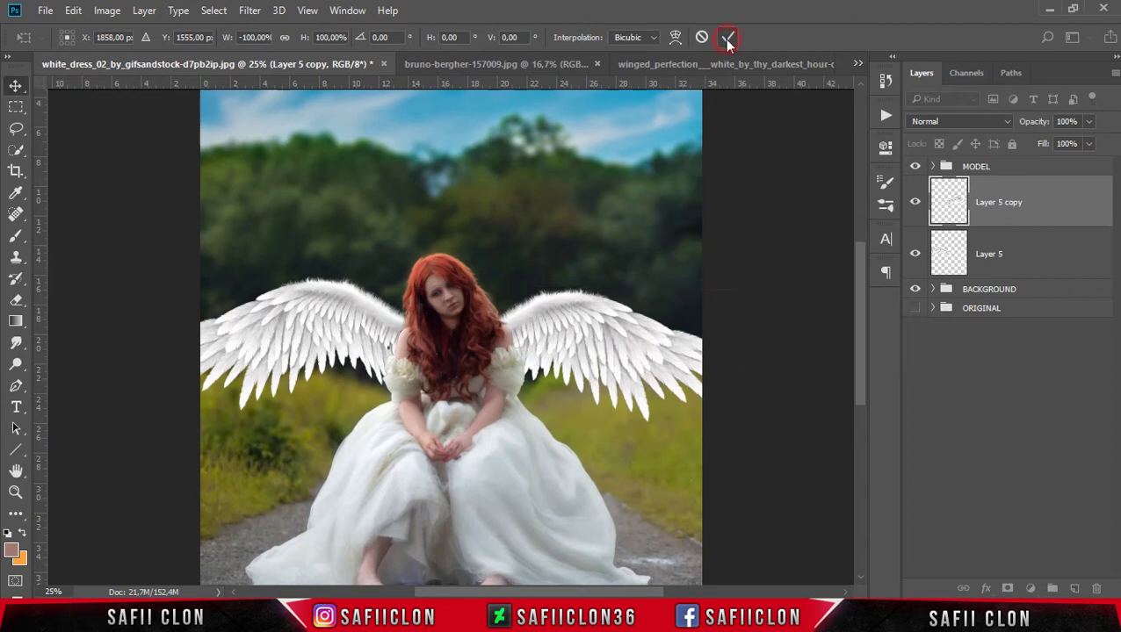
pyautogui.hotkey('ctrl', '-')
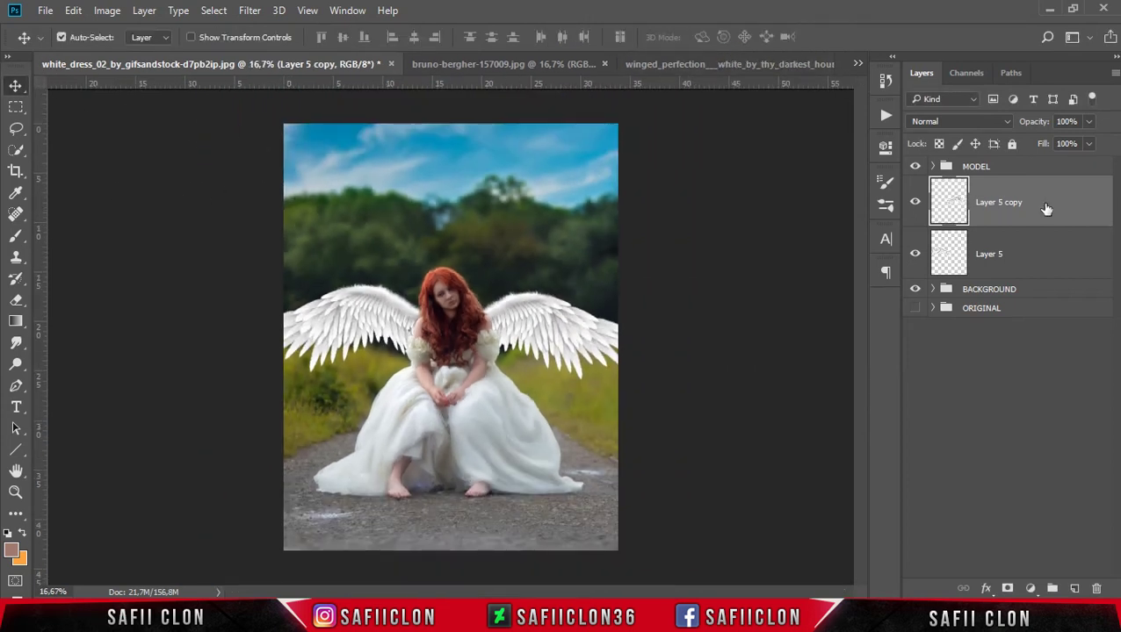
# - Shrink both wings together, narrow them and tilt them slightly
pyautogui.keyDown('shift'); pyautogui.click(1048, 260); pyautogui.keyUp('shift')
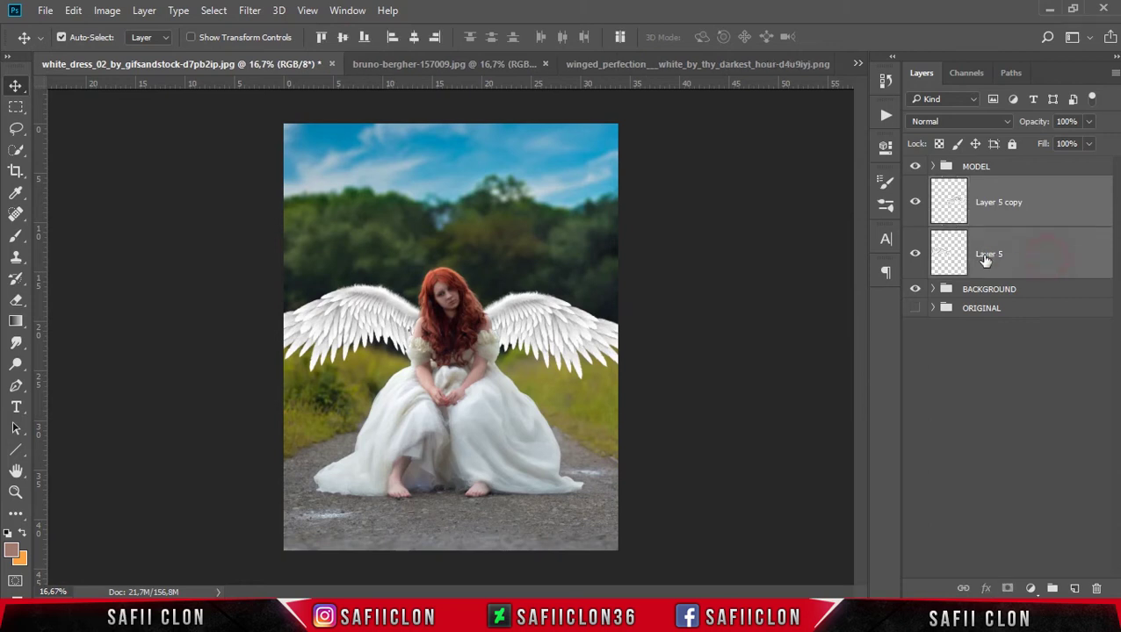
pyautogui.hotkey('ctrl', 't')
pyautogui.hotkey('ctrl', '+')
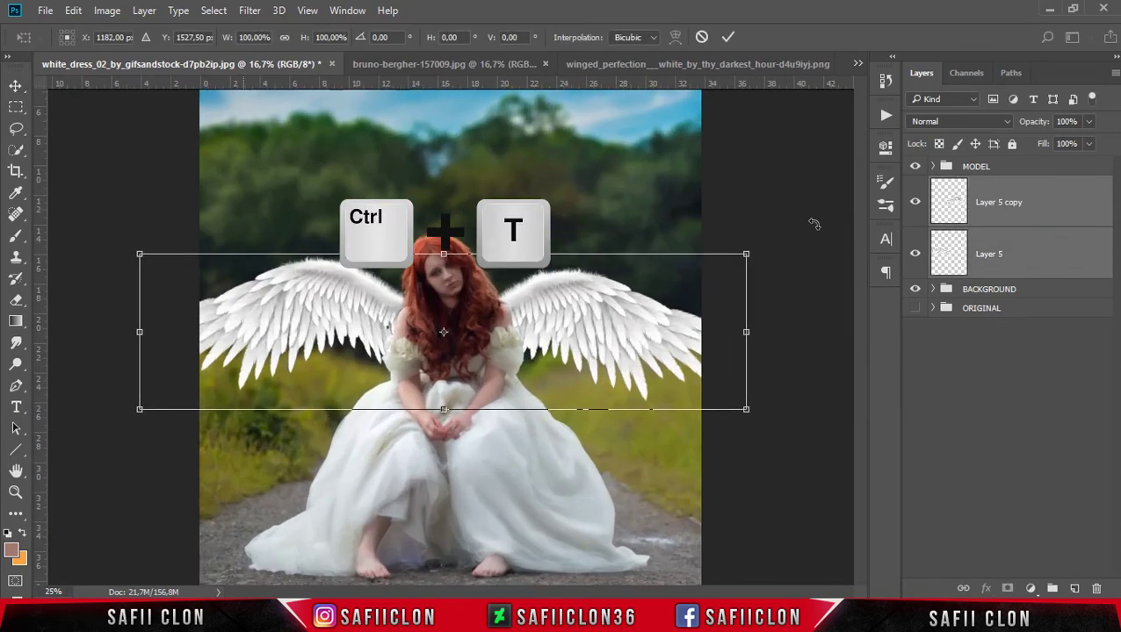
pyautogui.moveTo(747, 253); pyautogui.dragTo(735, 257)
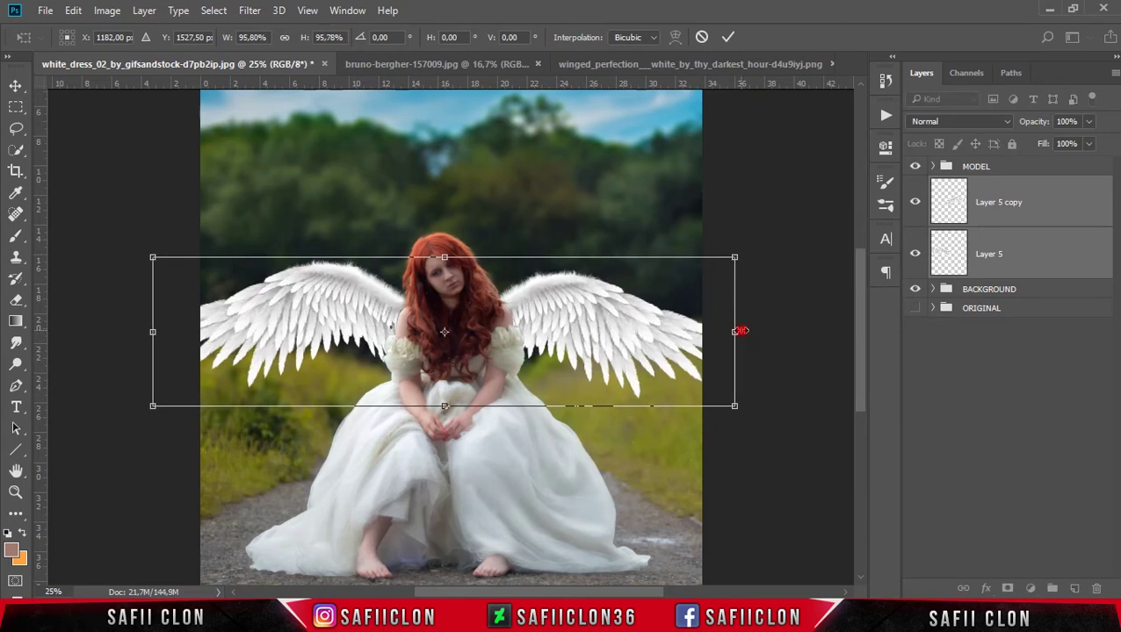
pyautogui.moveTo(740, 330)
pyautogui.mouseDown()
pyautogui.moveTo(644, 325)
pyautogui.moveTo(661, 325)
pyautogui.mouseUp()
pyautogui.moveTo(790, 325); pyautogui.dragTo(789, 314)
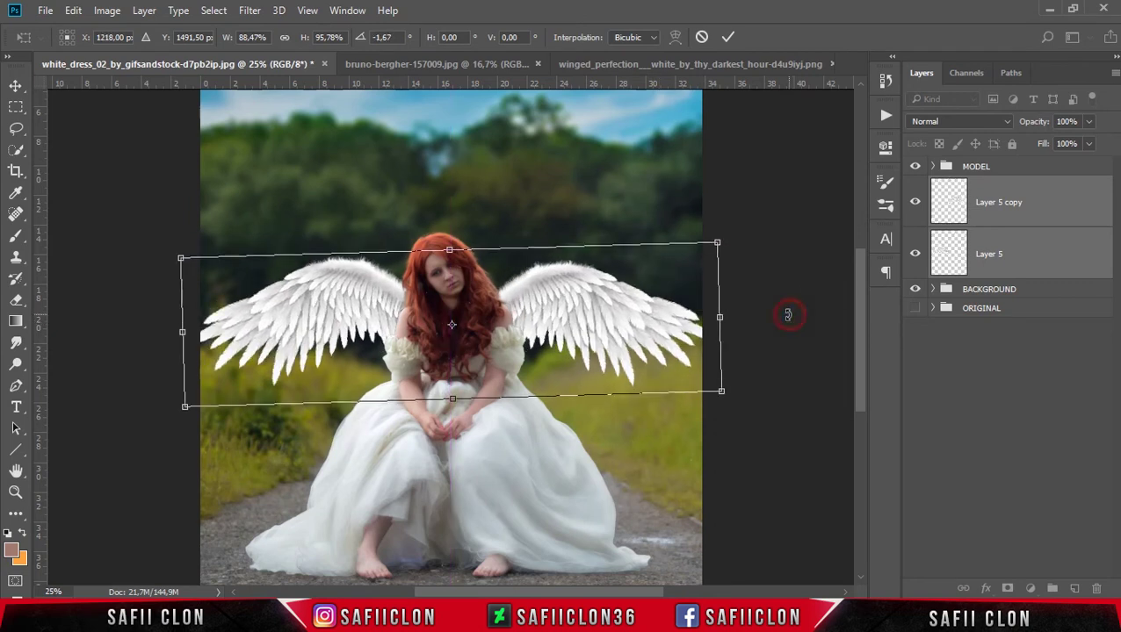
pyautogui.click(728, 39)
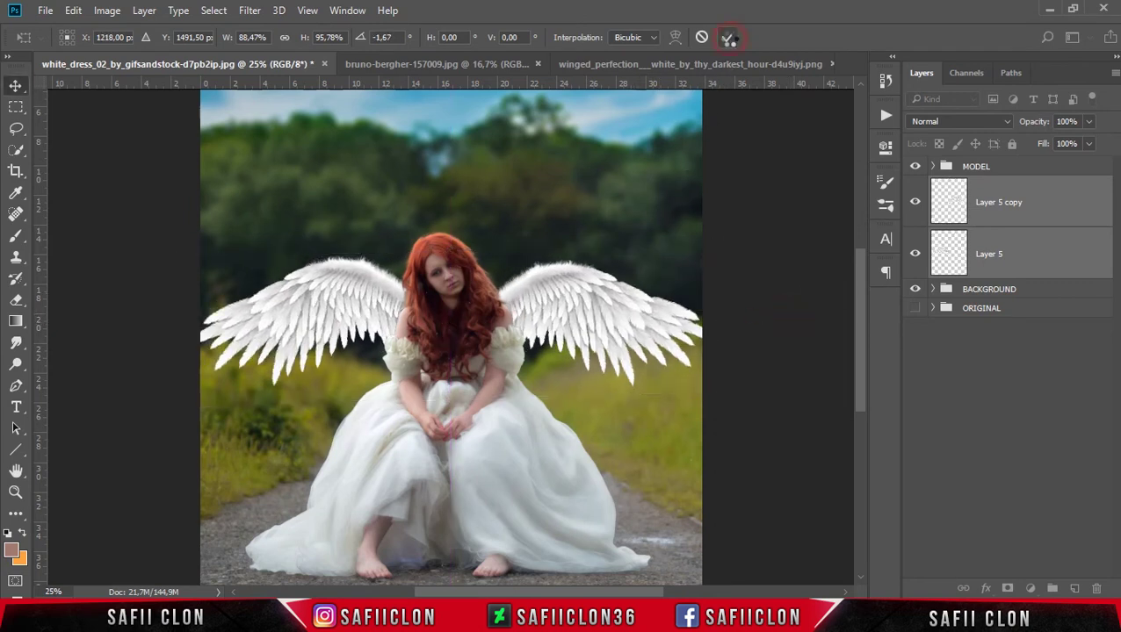
# - Nudge the right wing (Layer 5 copy) slightly upward
pyautogui.click(1065, 220)
pyautogui.click(914, 203)
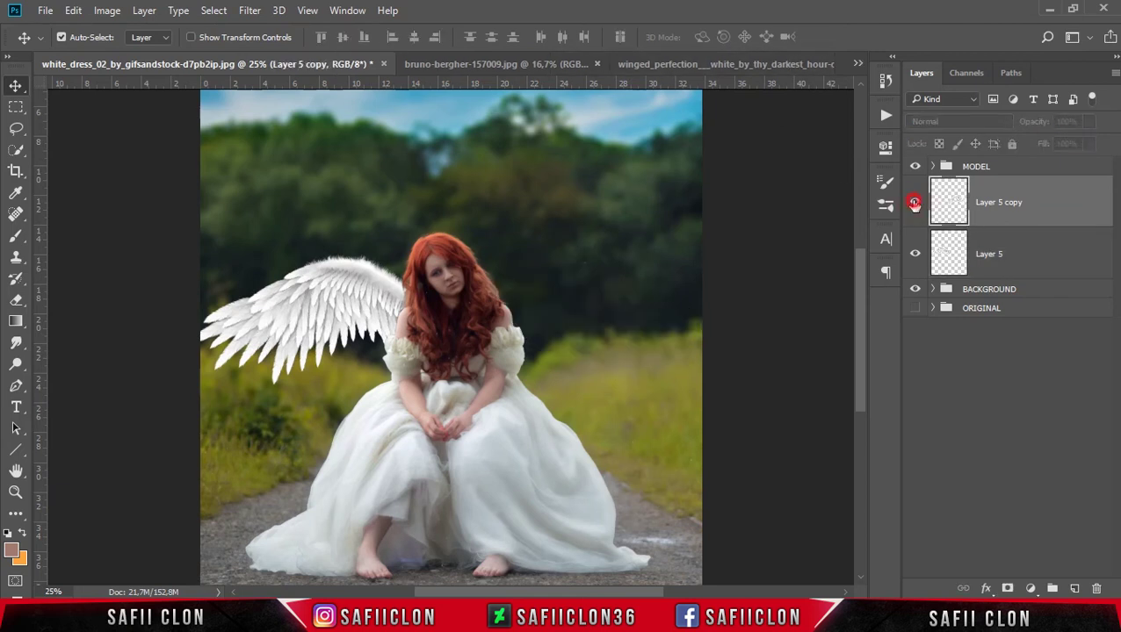
pyautogui.press('Up')
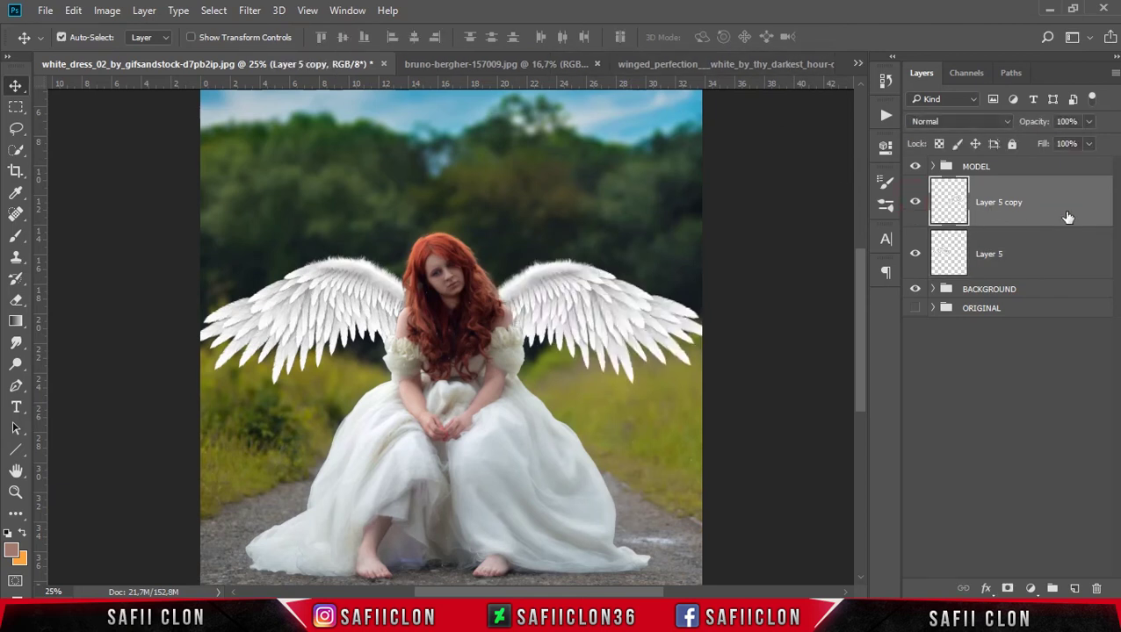
pyautogui.hotkey('ctrl', '-')
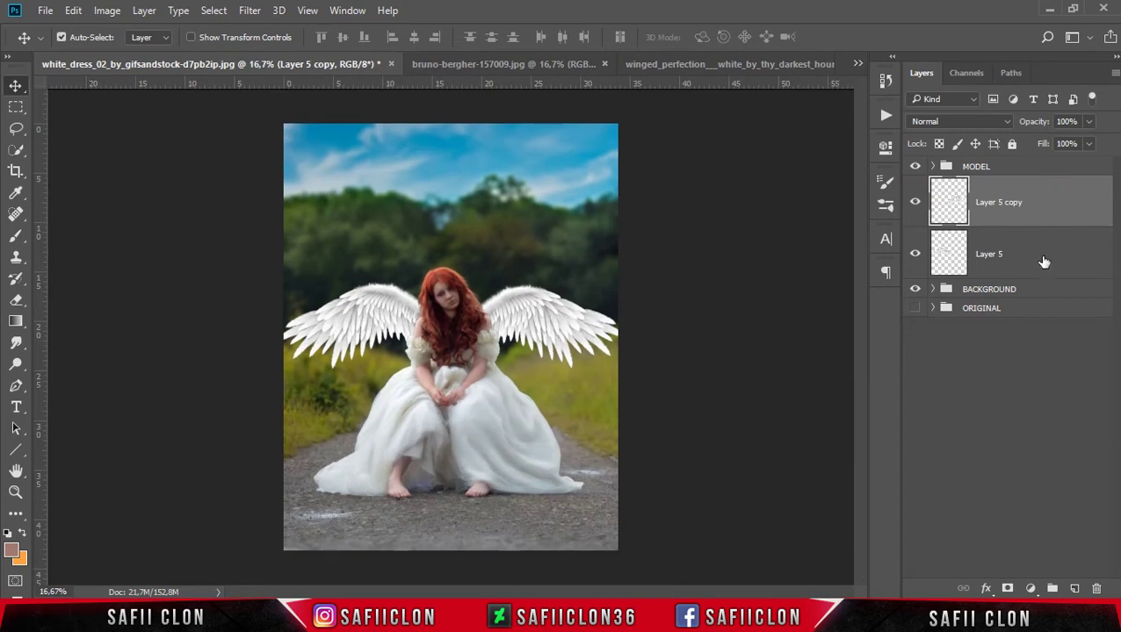
# - Group Layer 5 and Layer 5 copy into a group named WINGS
pyautogui.keyDown('shift'); pyautogui.click(1040, 256); pyautogui.keyUp('shift')
pyautogui.rightClick(1044, 202)
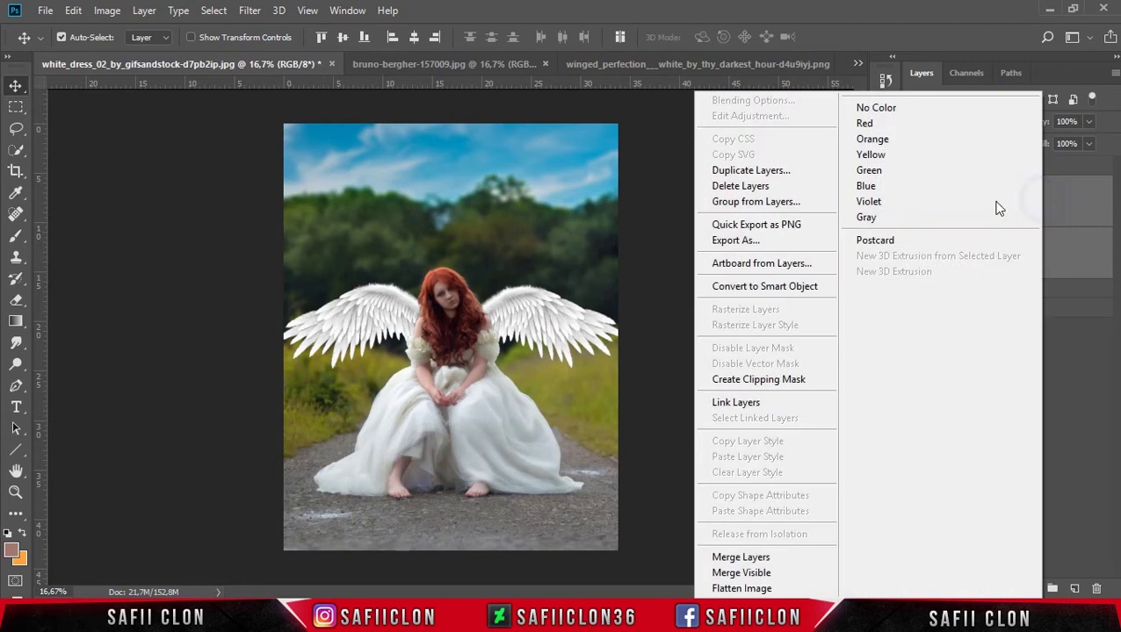
pyautogui.click(806, 204)
pyautogui.write('WINGS')
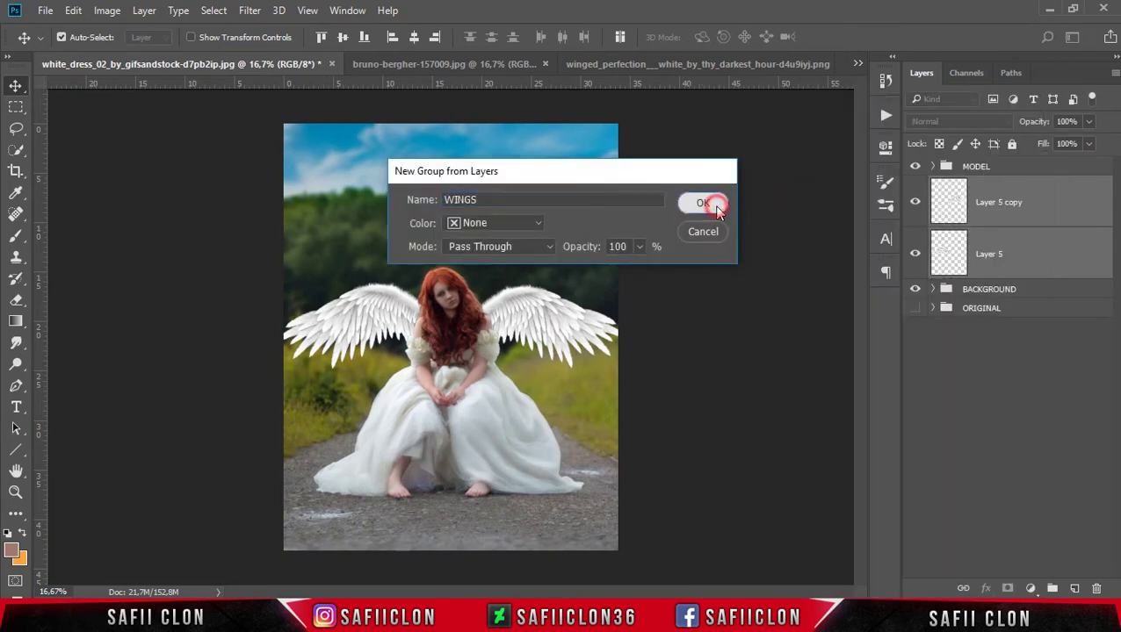
pyautogui.click(707, 203)
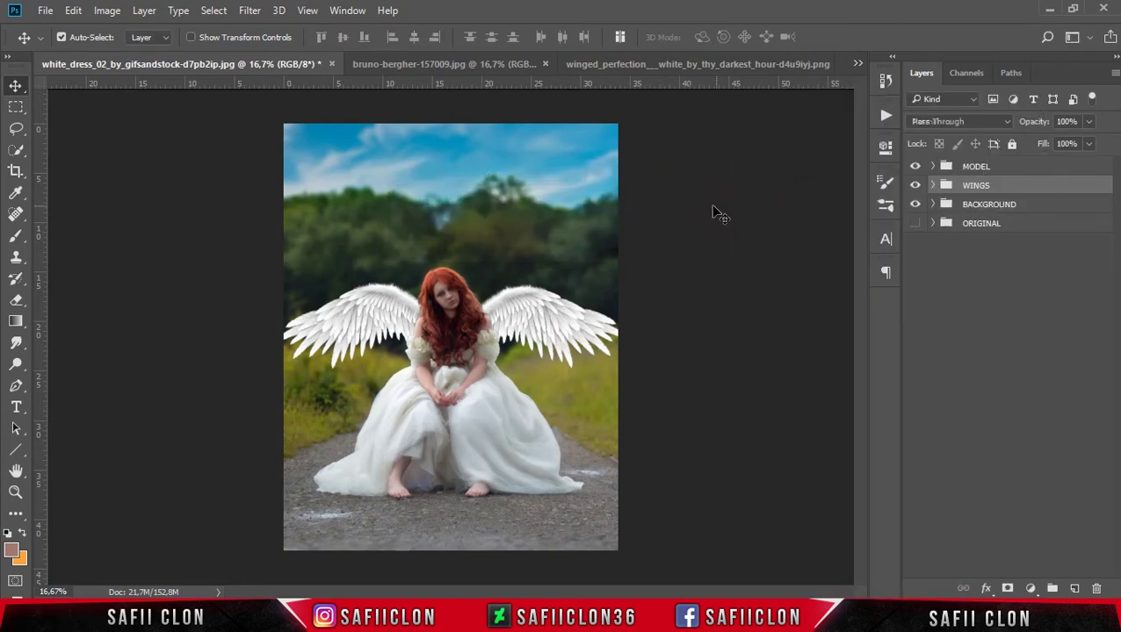
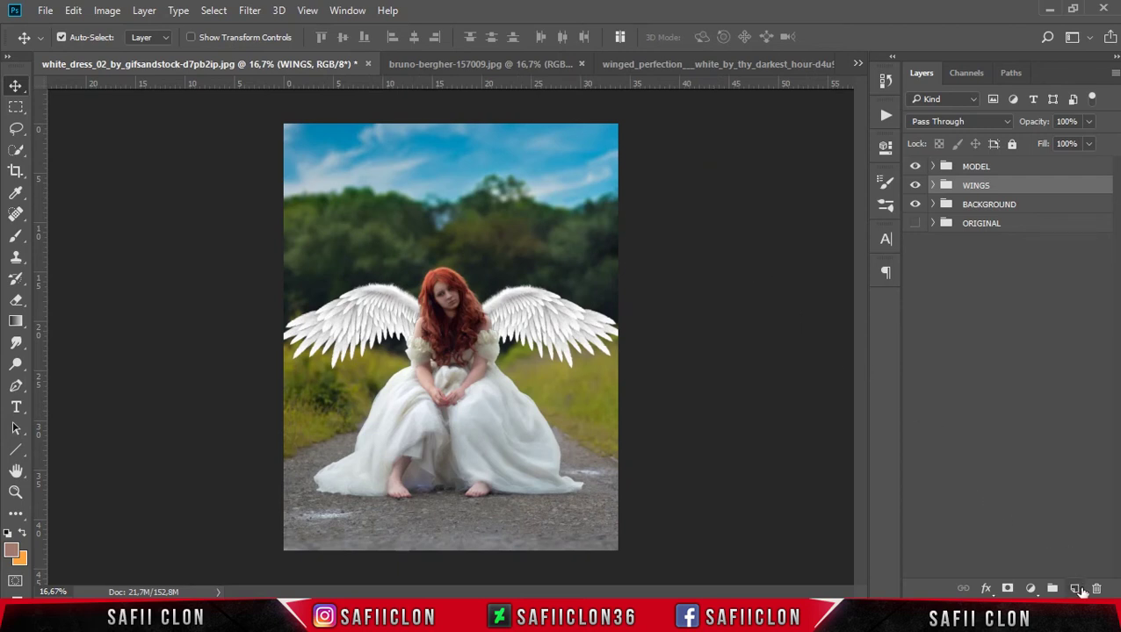
# - Add a new Layer 6 and clip it to the WINGS group
pyautogui.click(1074, 589)
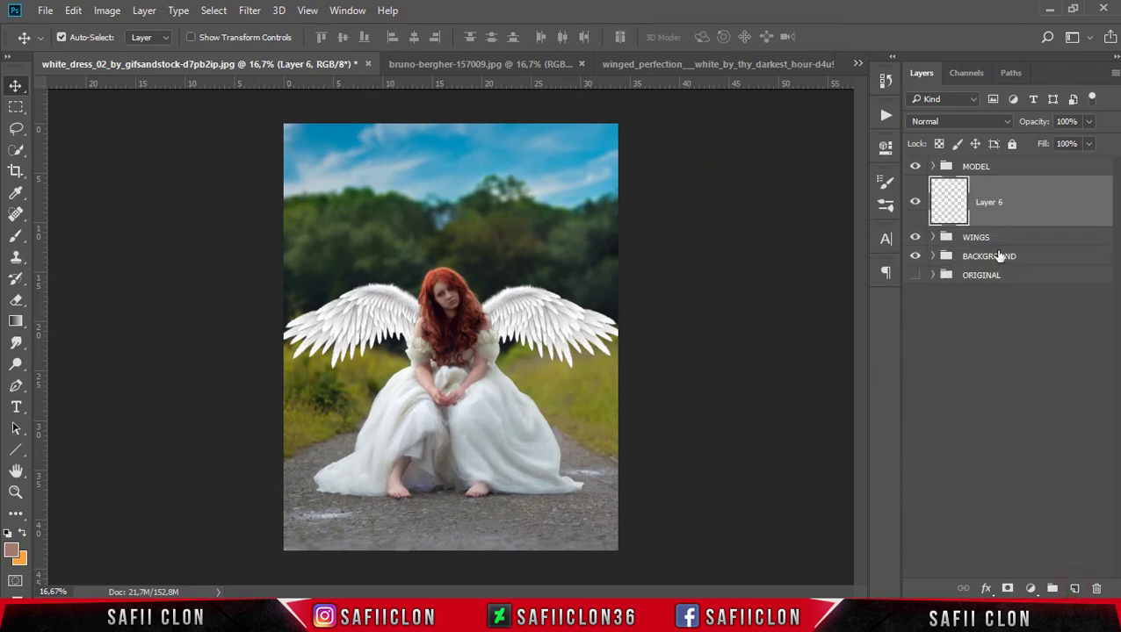
pyautogui.rightClick(1034, 202)
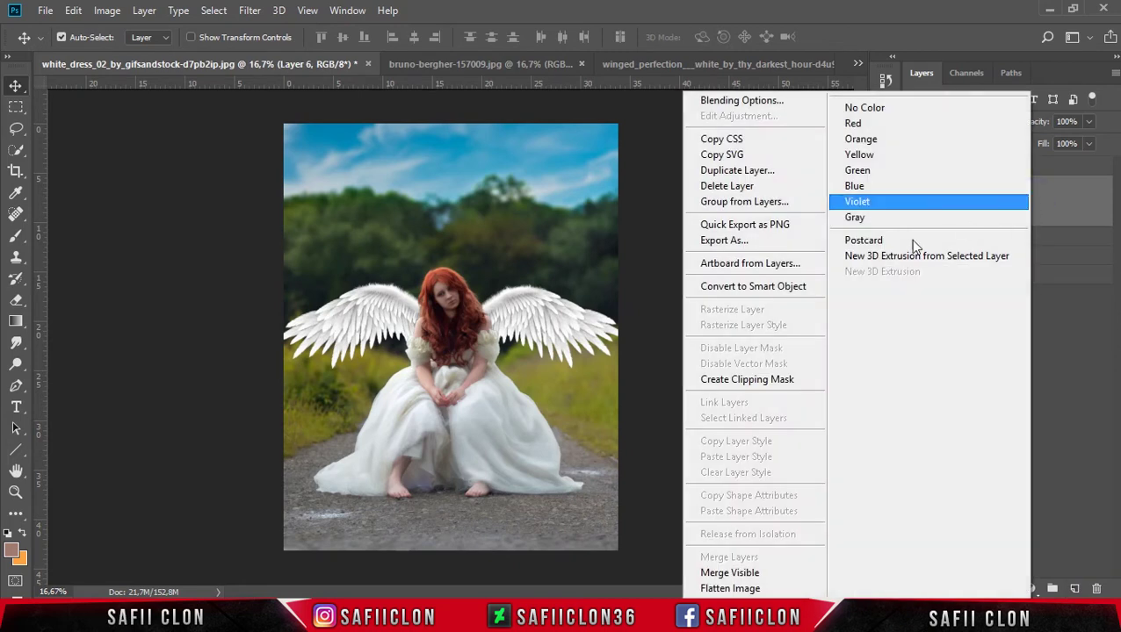
pyautogui.click(769, 380)
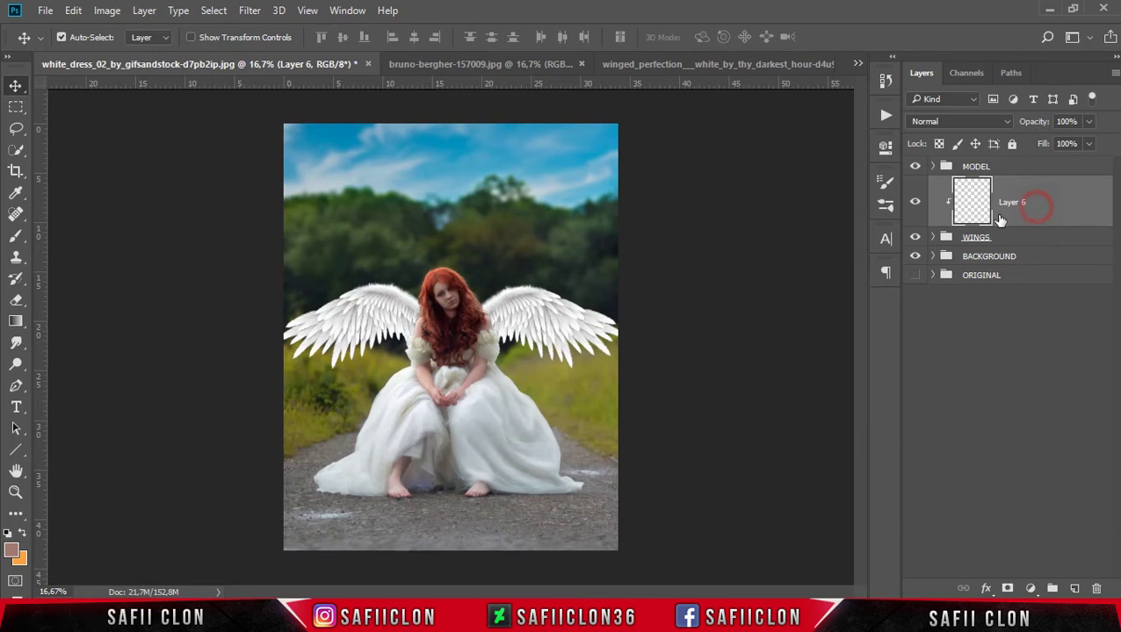
# - Set up a soft round brush at 15% opacity
pyautogui.click(15, 239)
pyautogui.click(101, 242)
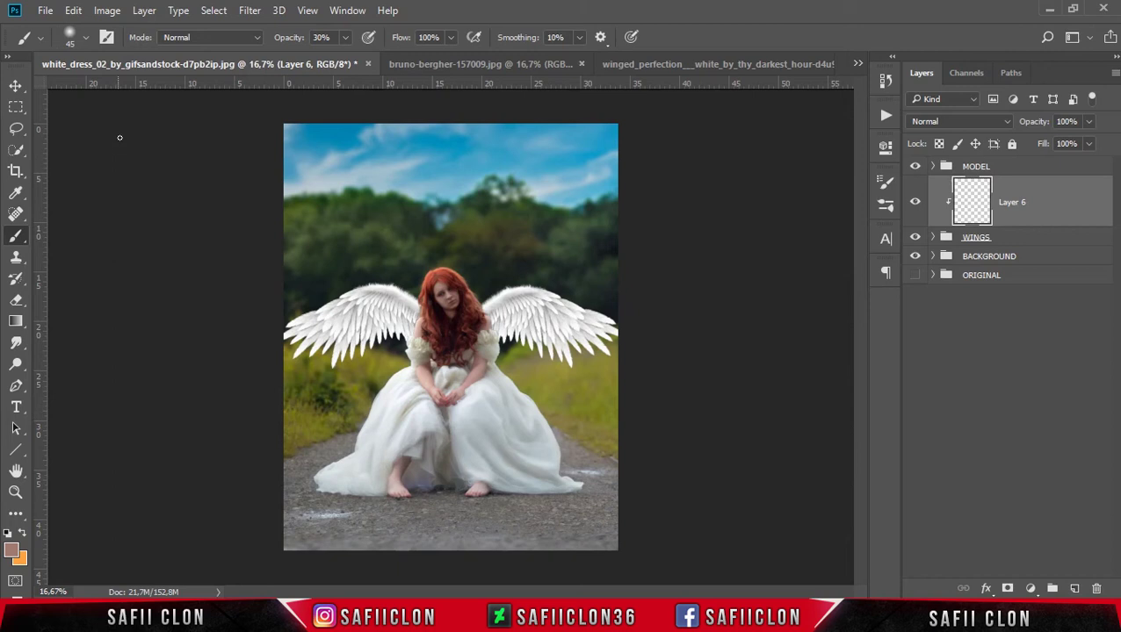
pyautogui.click(85, 38)
pyautogui.click(85, 39)
pyautogui.click(58, 197)
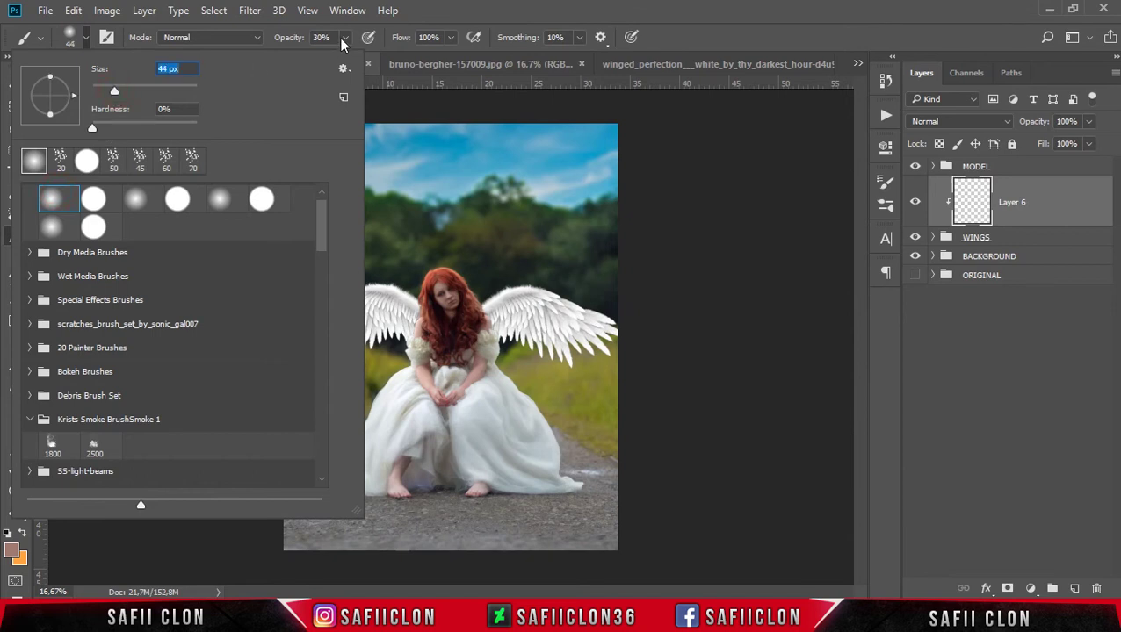
pyautogui.click(343, 39)
pyautogui.moveTo(338, 56); pyautogui.dragTo(333, 56)
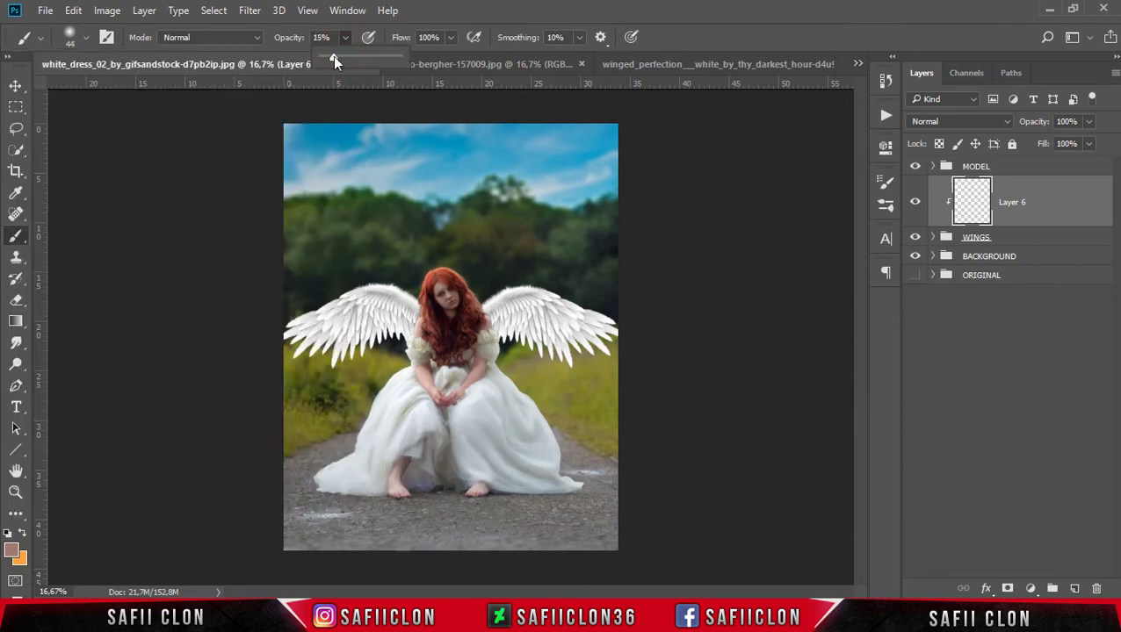
# - With black as the colour, softly shade the wings around her hair at brush sizes 300–500
pyautogui.hotkey('ctrl', '+')
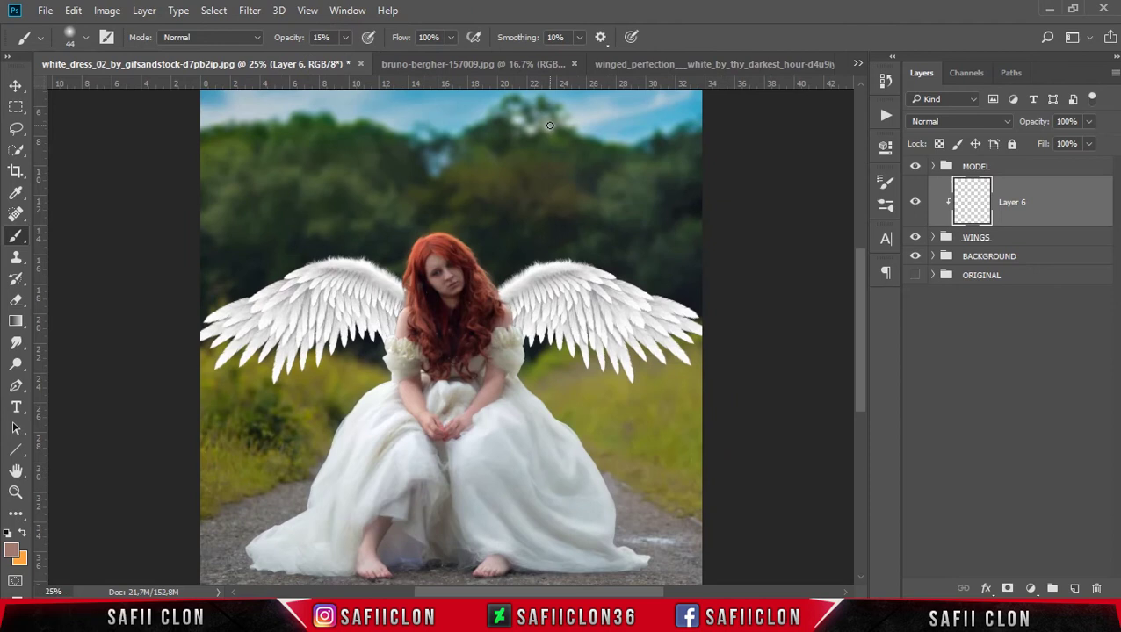
pyautogui.click(12, 553)
pyautogui.moveTo(732, 207); pyautogui.dragTo(688, 365)
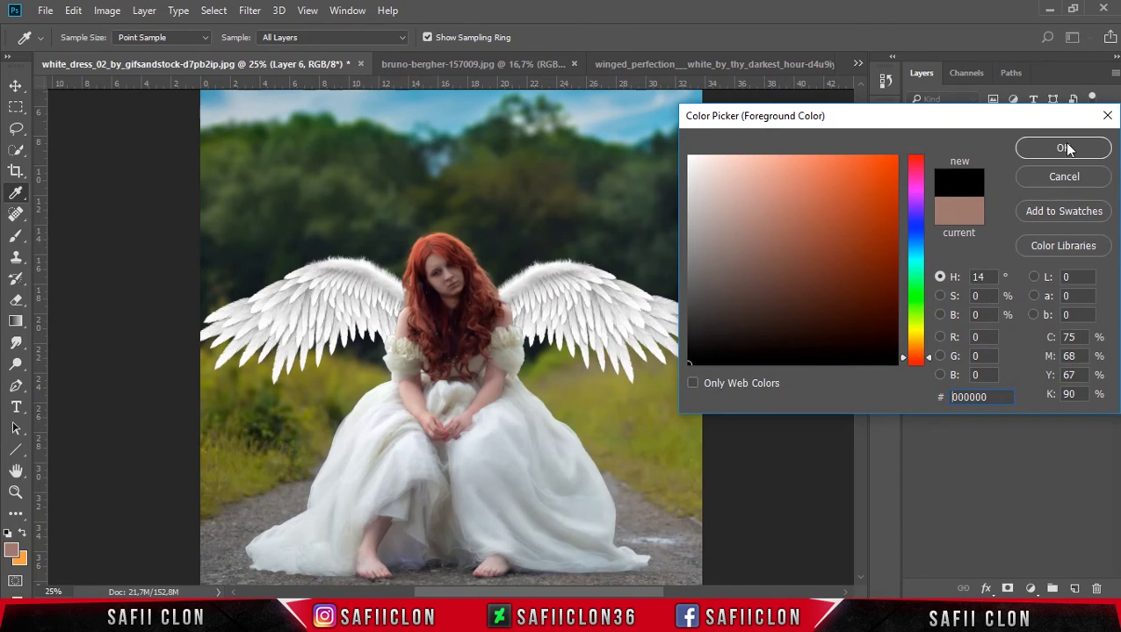
pyautogui.click(1065, 148)
pyautogui.press('b')
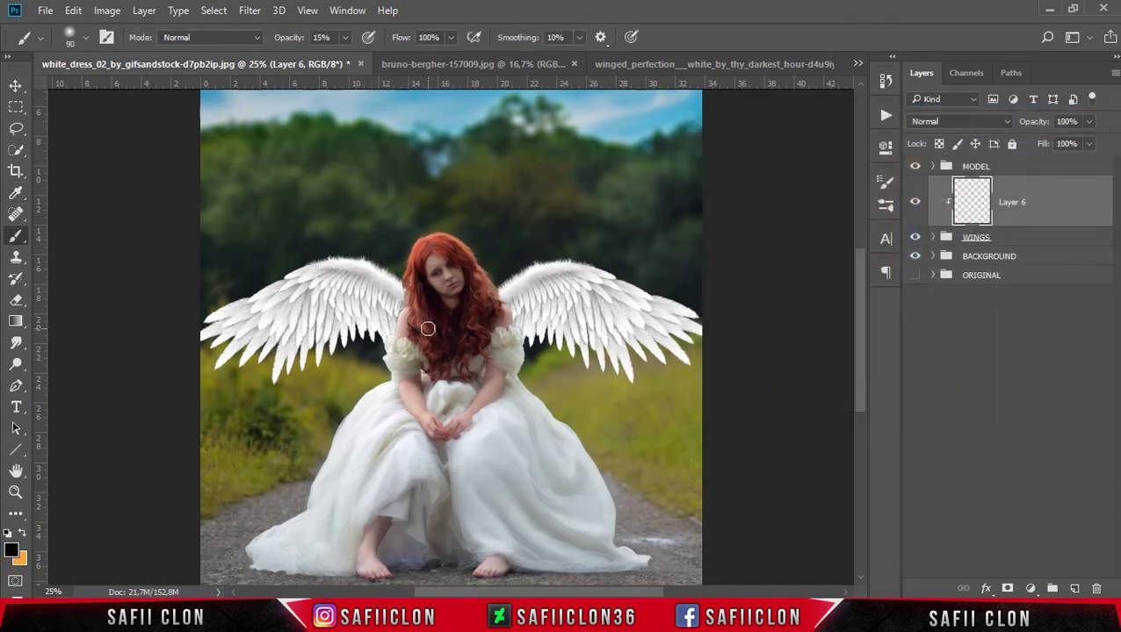
pyautogui.press(']')
pyautogui.press(']')
pyautogui.press(']')
pyautogui.moveTo(412, 327)
pyautogui.mouseDown()
pyautogui.moveTo(416, 355)
pyautogui.moveTo(433, 346)
pyautogui.mouseUp()
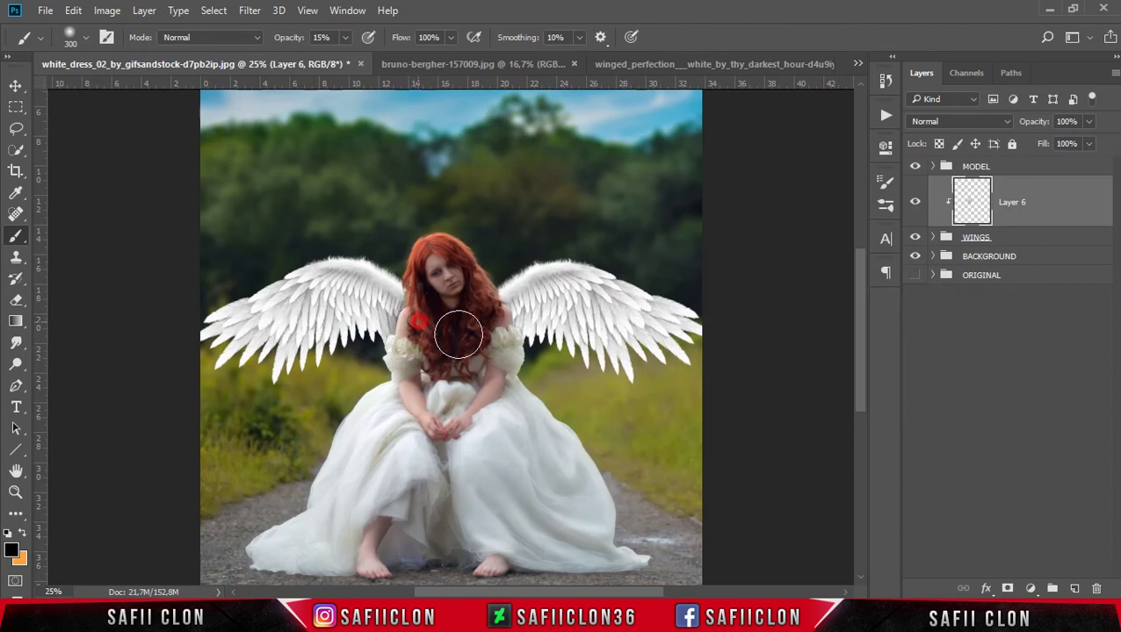
pyautogui.moveTo(445, 337)
pyautogui.mouseDown()
pyautogui.moveTo(494, 327)
pyautogui.moveTo(485, 339)
pyautogui.mouseUp()
pyautogui.press(']')
pyautogui.press(']')
pyautogui.moveTo(466, 348)
pyautogui.mouseDown()
pyautogui.moveTo(483, 334)
pyautogui.moveTo(451, 333)
pyautogui.mouseUp()
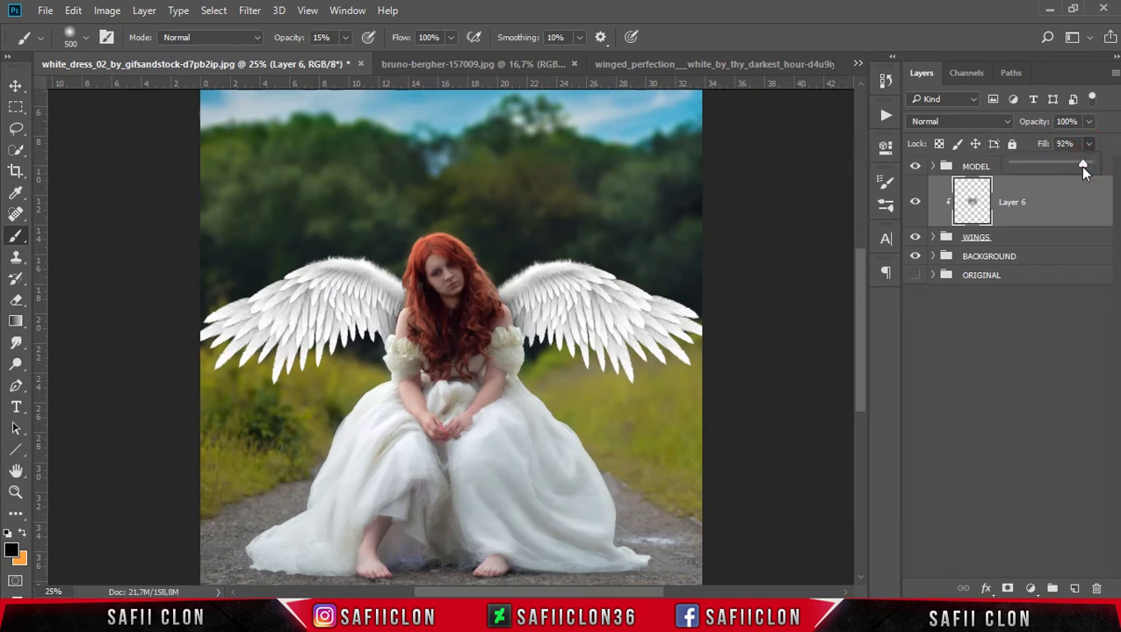
# - Lower Layer 6's fill to 84% and add a new empty Layer 7 above it
pyautogui.moveTo(1079, 166); pyautogui.dragTo(1076, 166)
pyautogui.click(1053, 200)
pyautogui.click(915, 204)
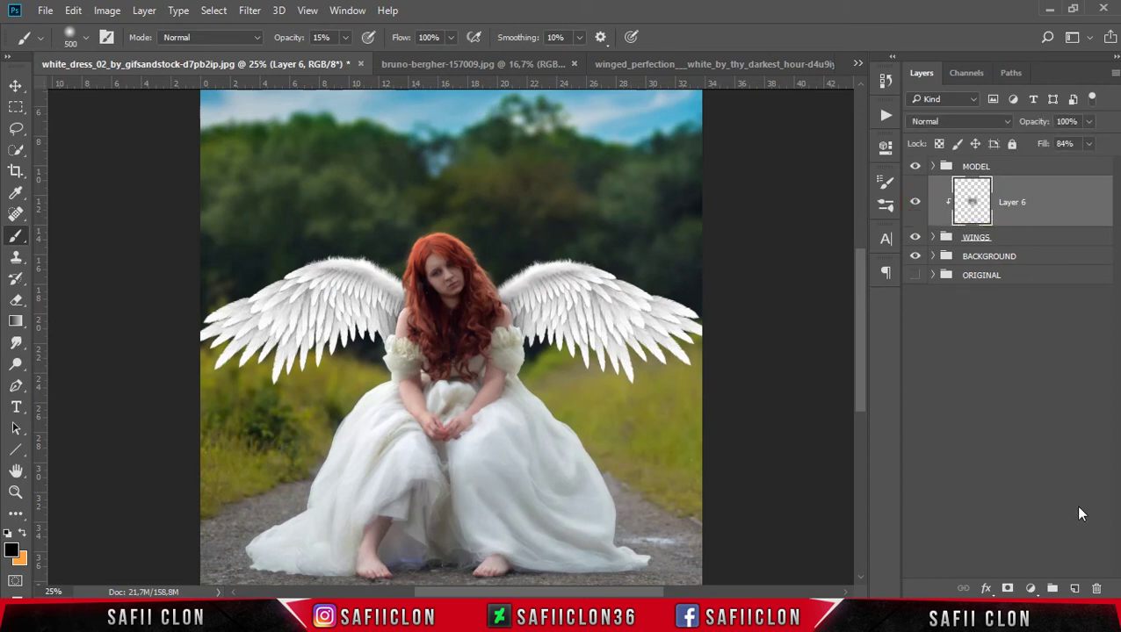
pyautogui.click(1073, 589)
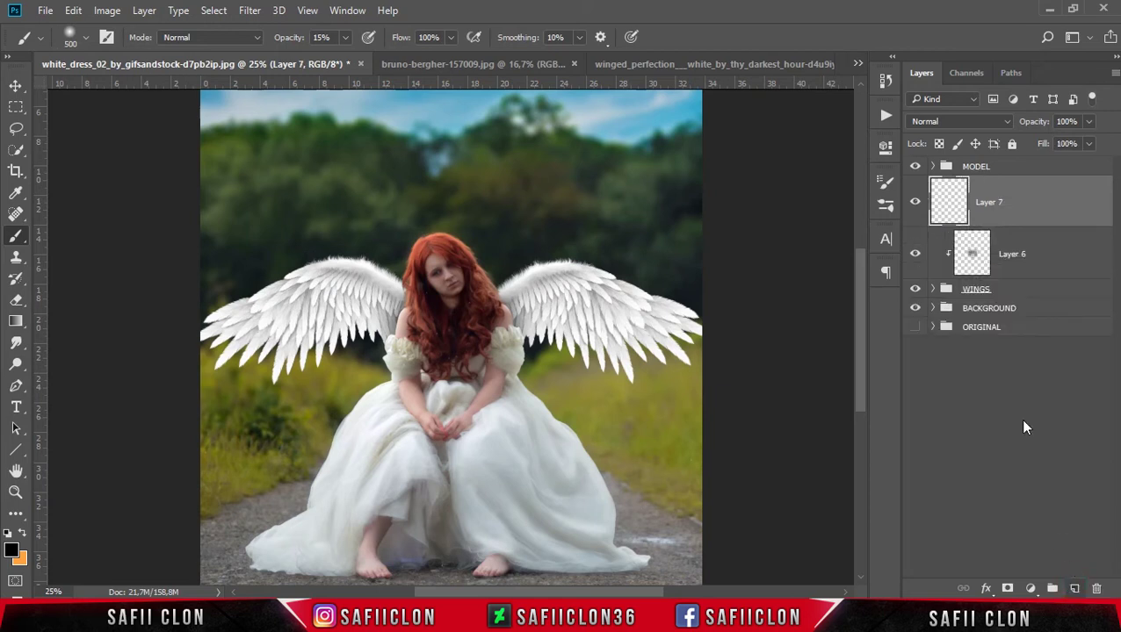
# - Clip Layer 7 to the wings and fill it with 50% Gray
pyautogui.rightClick(1049, 215)
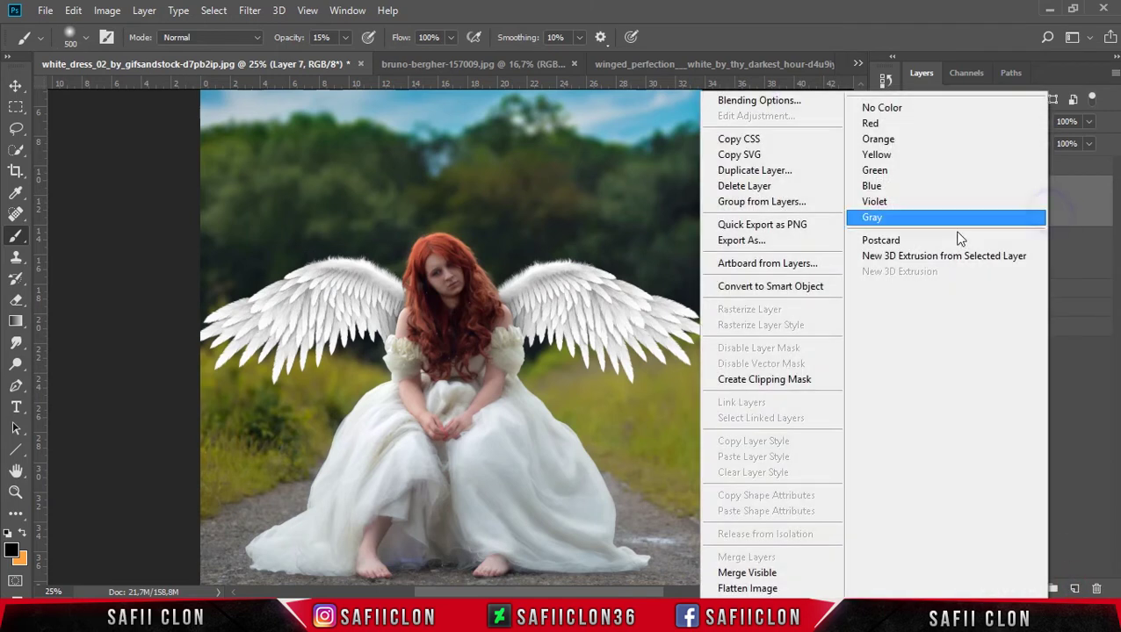
pyautogui.click(806, 379)
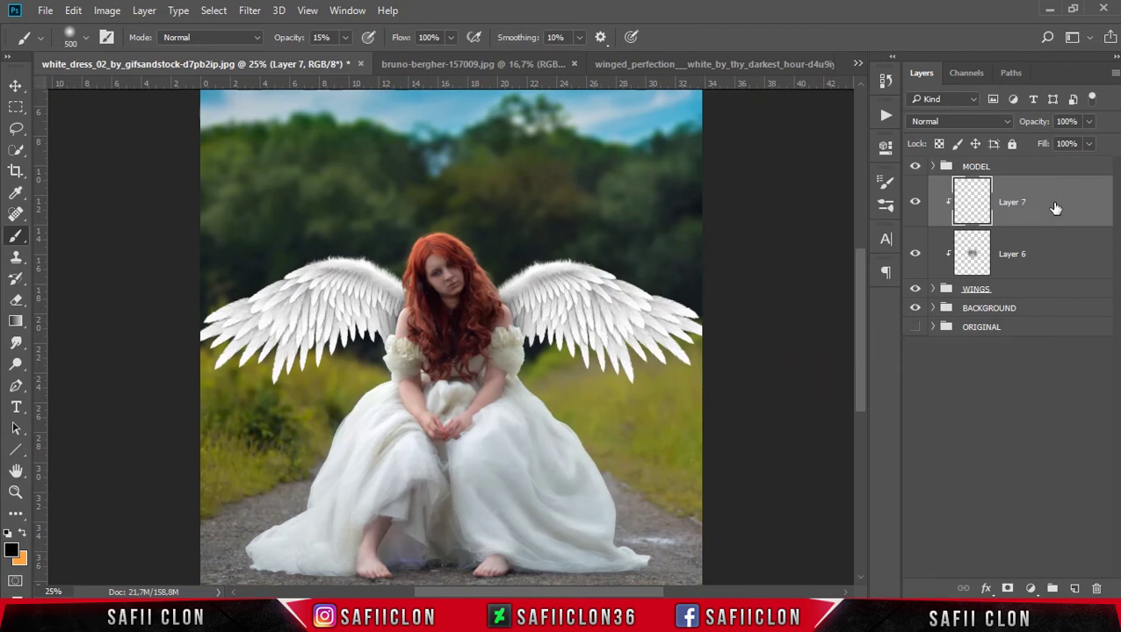
pyautogui.click(74, 10)
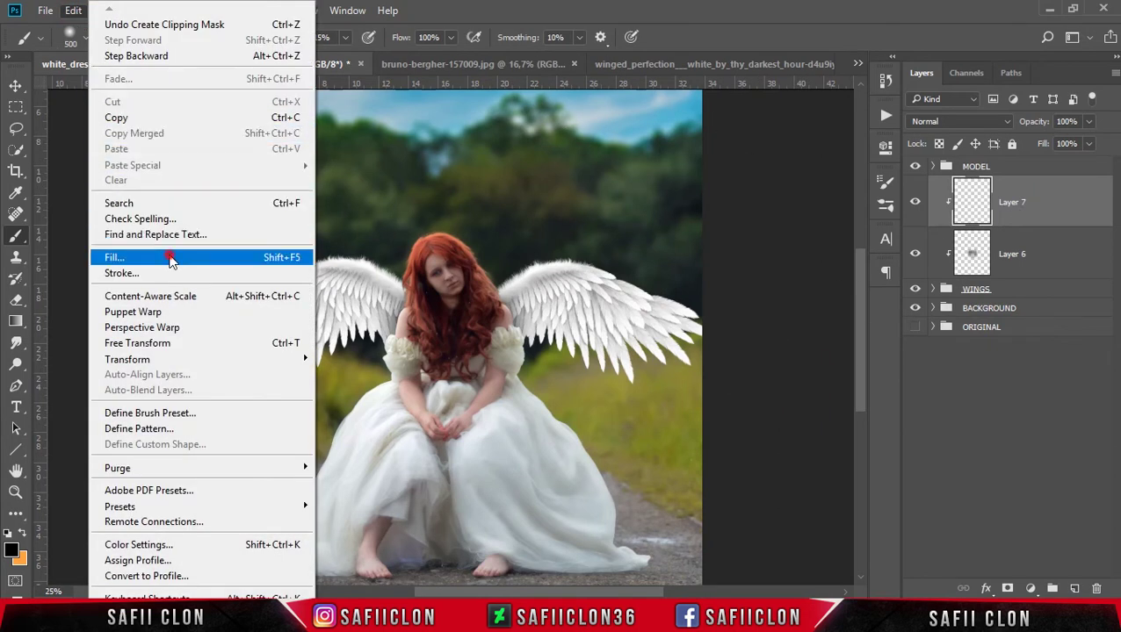
pyautogui.click(168, 257)
pyautogui.click(601, 166)
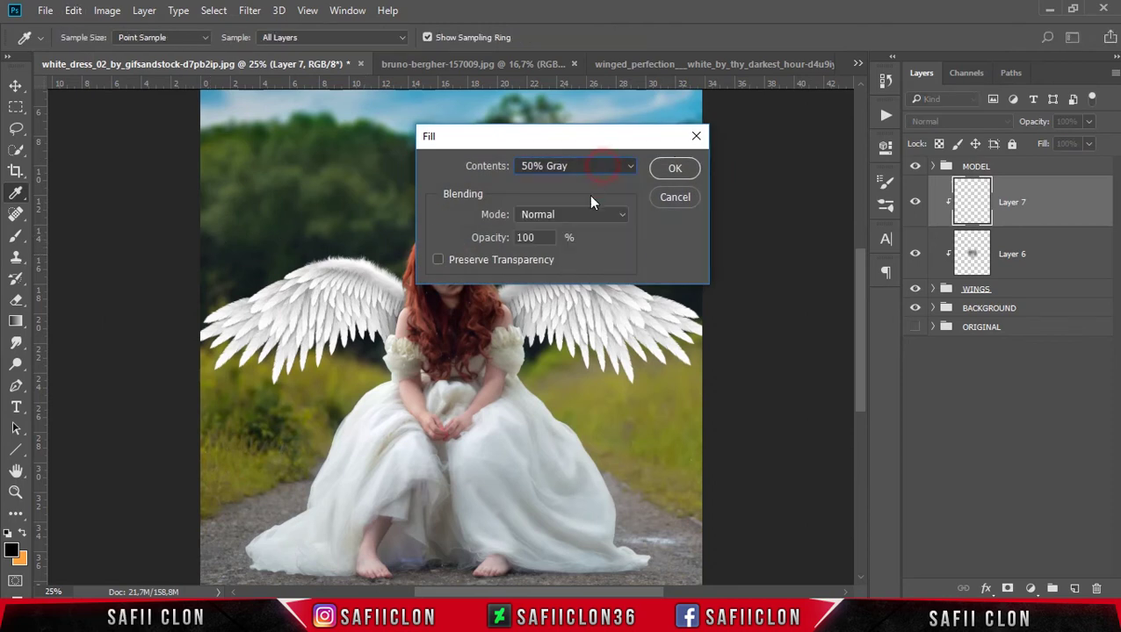
pyautogui.click(675, 169)
pyautogui.press('b')
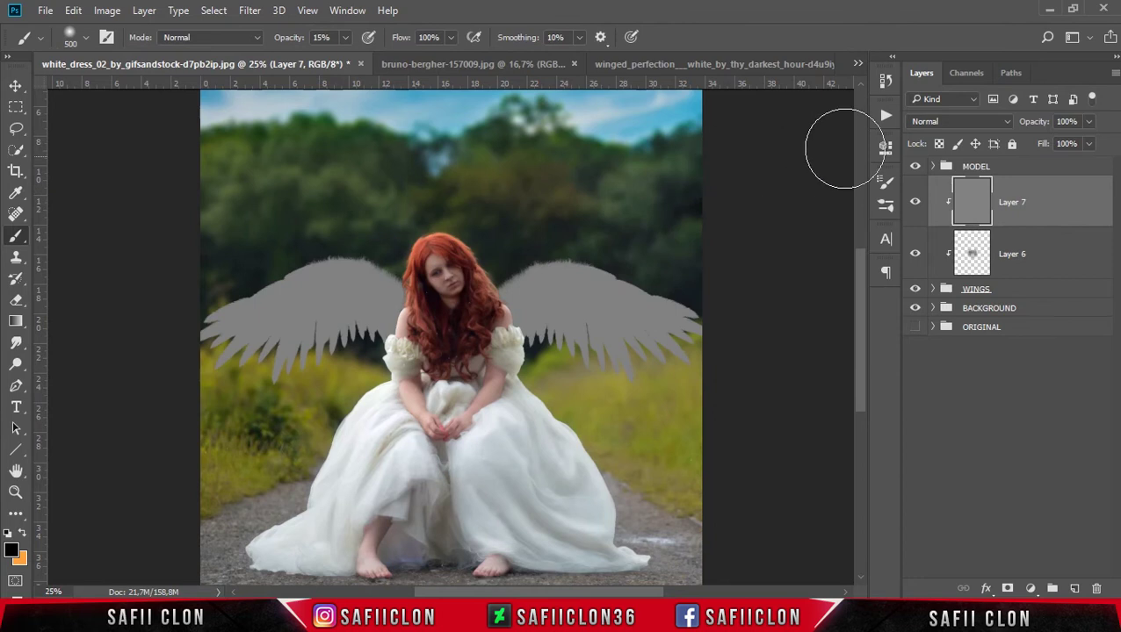
# - Set Layer 7's blend mode to Soft Light
pyautogui.click(946, 121)
pyautogui.click(946, 122)
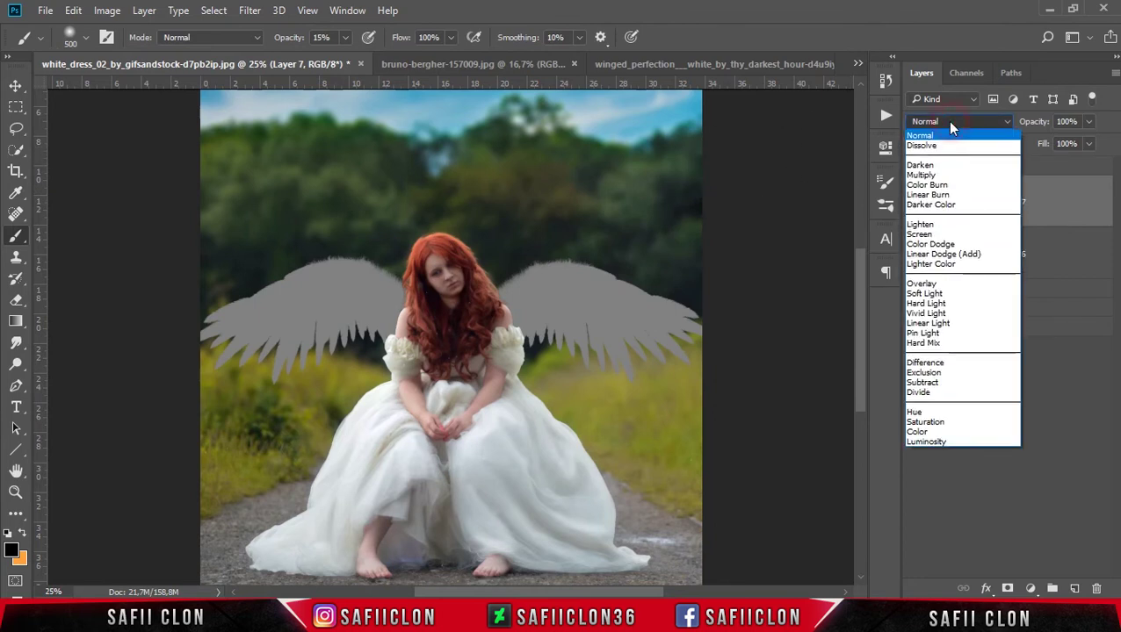
pyautogui.click(933, 295)
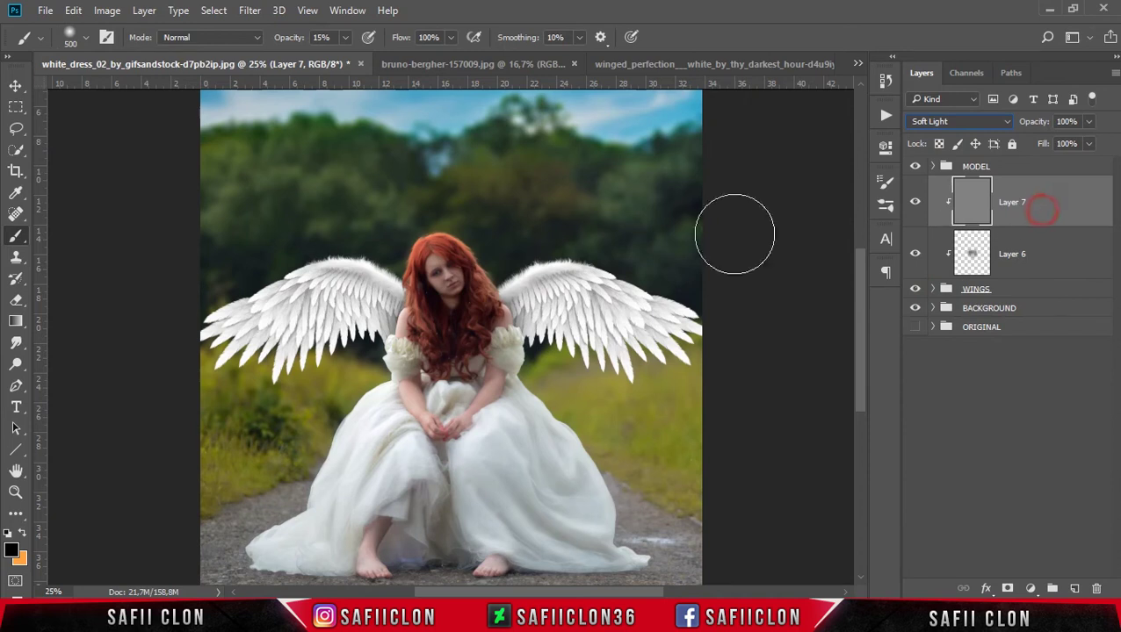
pyautogui.click(15, 367)
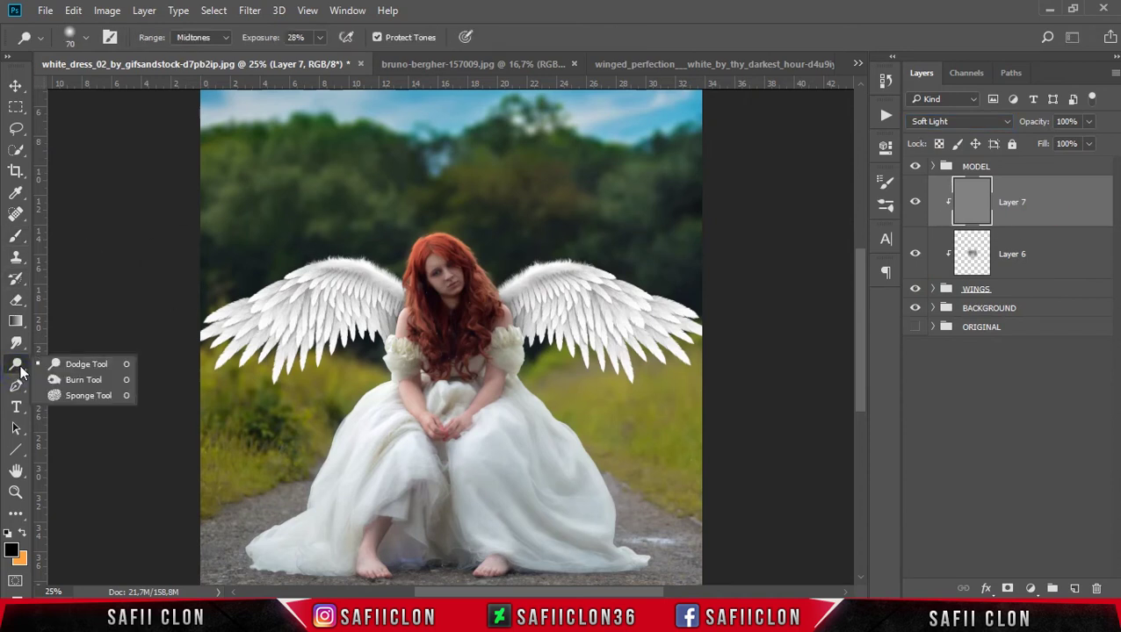
# - Set up the Burn tool at 111 px with 24% exposure
pyautogui.click(90, 379)
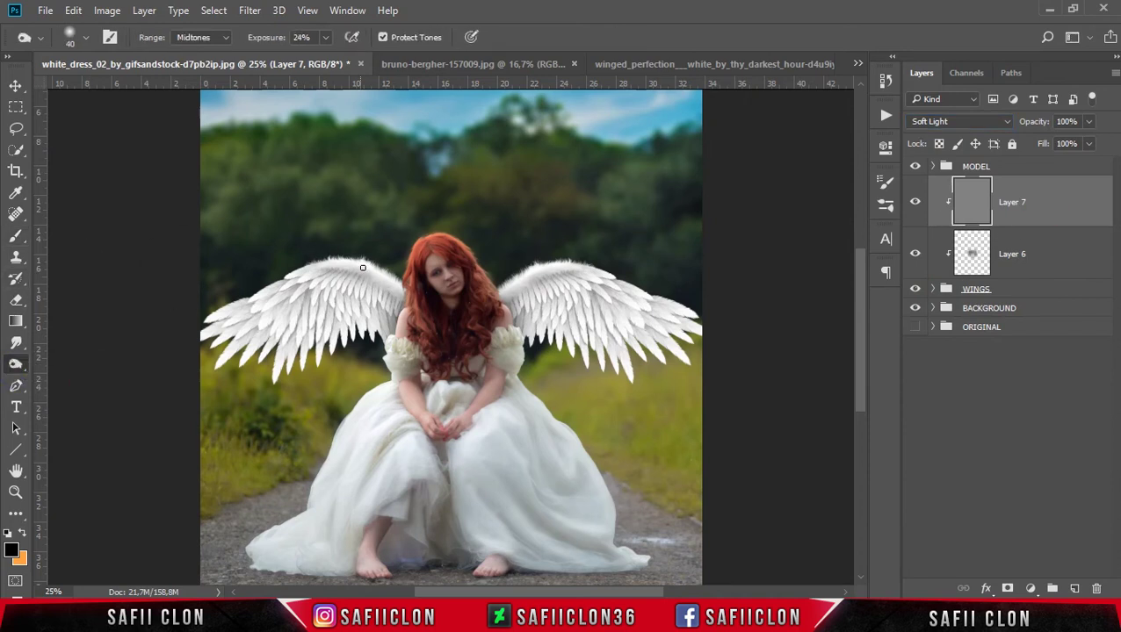
pyautogui.hotkey('ctrl', '+')
pyautogui.press(']')
pyautogui.press(']')
pyautogui.press(']')
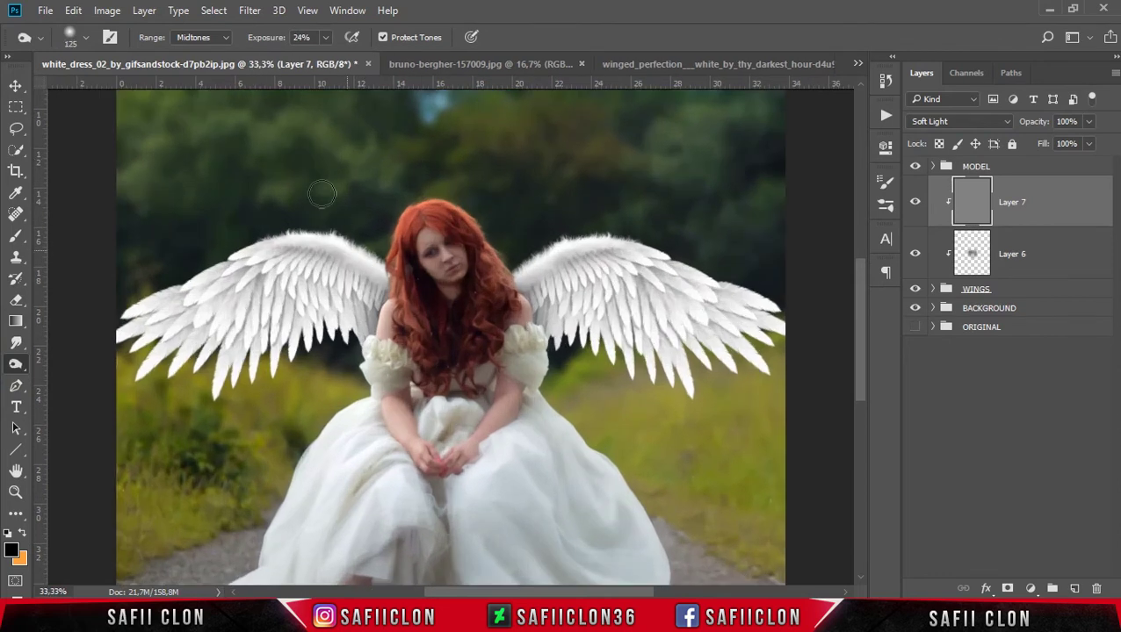
pyautogui.click(86, 39)
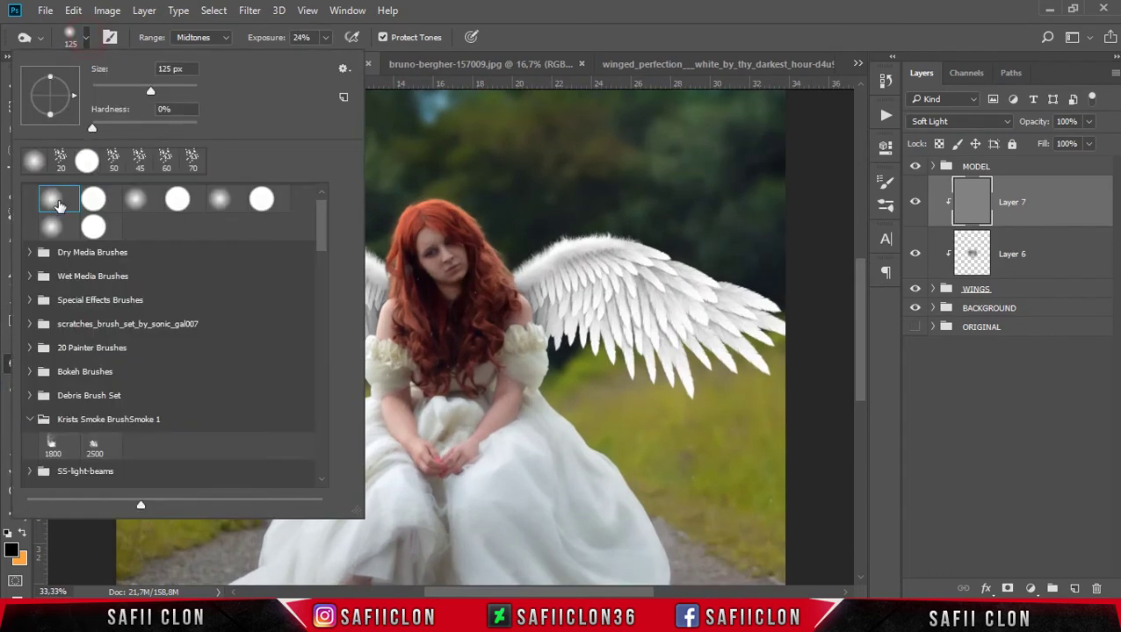
pyautogui.moveTo(150, 92); pyautogui.dragTo(148, 93)
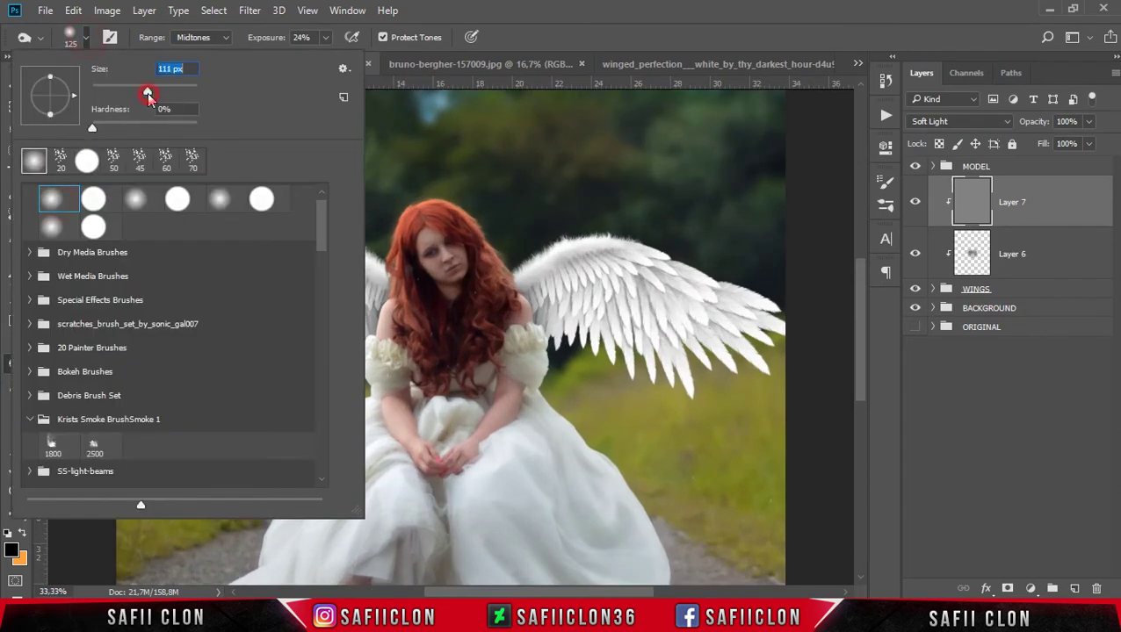
pyautogui.click(325, 39)
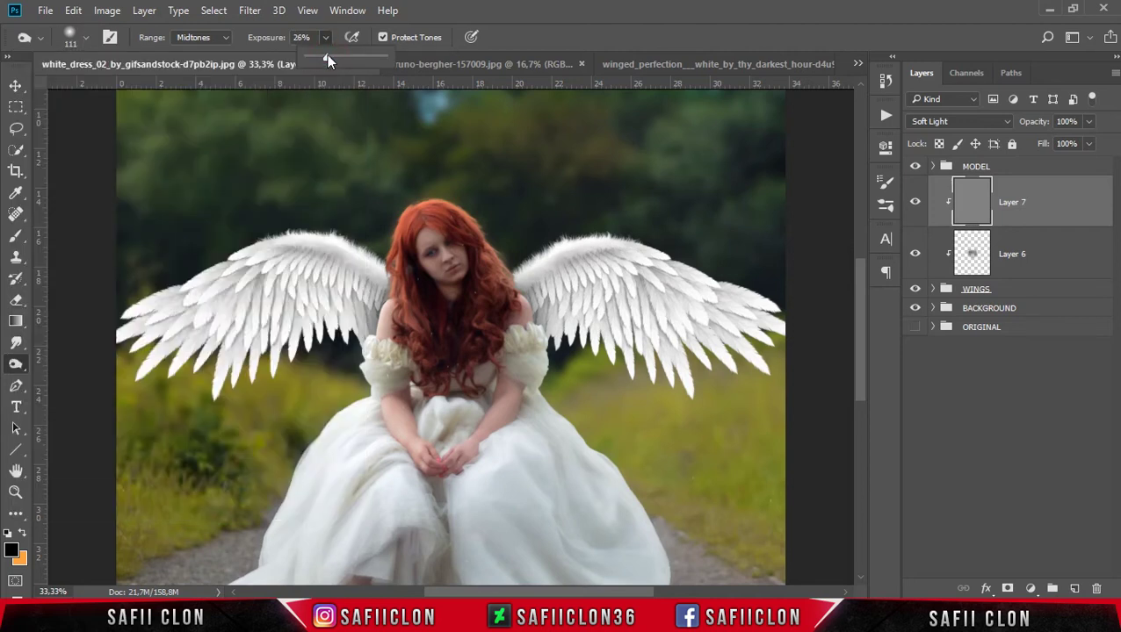
pyautogui.moveTo(326, 58); pyautogui.dragTo(322, 58)
# - Burn the left wing's feathers down toward its tip
pyautogui.moveTo(297, 255); pyautogui.dragTo(340, 272)
pyautogui.click(318, 252)
pyautogui.press('[')
pyautogui.press('[')
pyautogui.press('[')
pyautogui.click(296, 266)
pyautogui.moveTo(303, 272)
pyautogui.mouseDown()
pyautogui.moveTo(184, 299)
pyautogui.moveTo(233, 343)
pyautogui.mouseUp()
# - Burn the right wing's feathers, then sweep larger 300 px strokes across both wings
pyautogui.press(']')
pyautogui.press(']')
pyautogui.press(']')
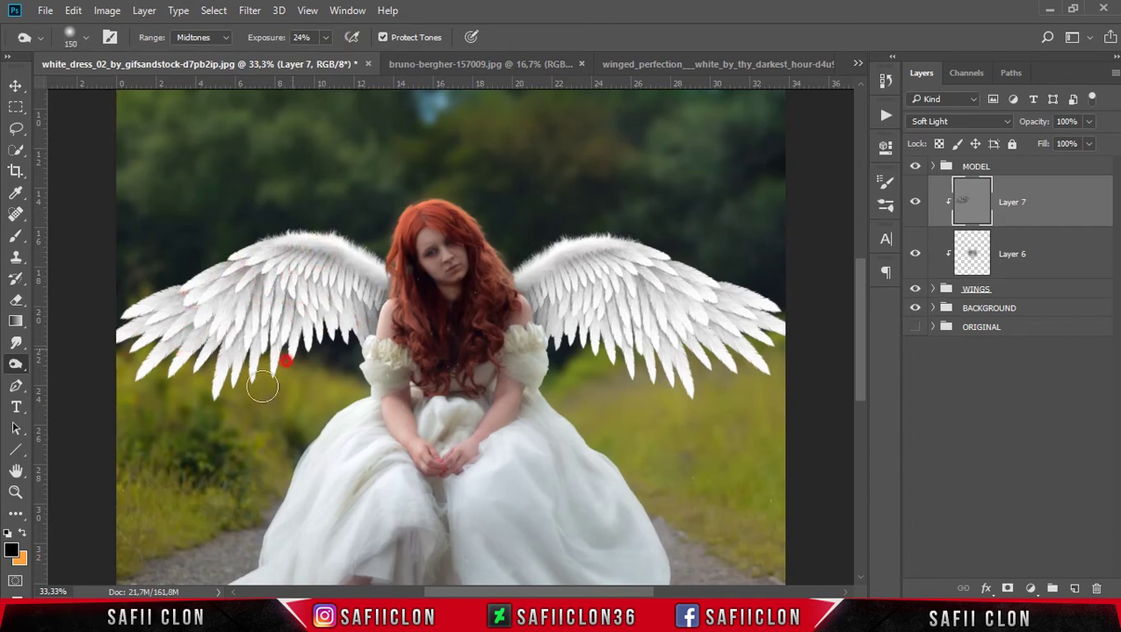
pyautogui.moveTo(570, 298)
pyautogui.mouseDown()
pyautogui.moveTo(540, 252)
pyautogui.moveTo(671, 292)
pyautogui.moveTo(587, 295)
pyautogui.moveTo(670, 368)
pyautogui.moveTo(725, 328)
pyautogui.moveTo(735, 293)
pyautogui.mouseUp()
pyautogui.press('[')
pyautogui.press(']')
pyautogui.press(']')
pyautogui.press(']')
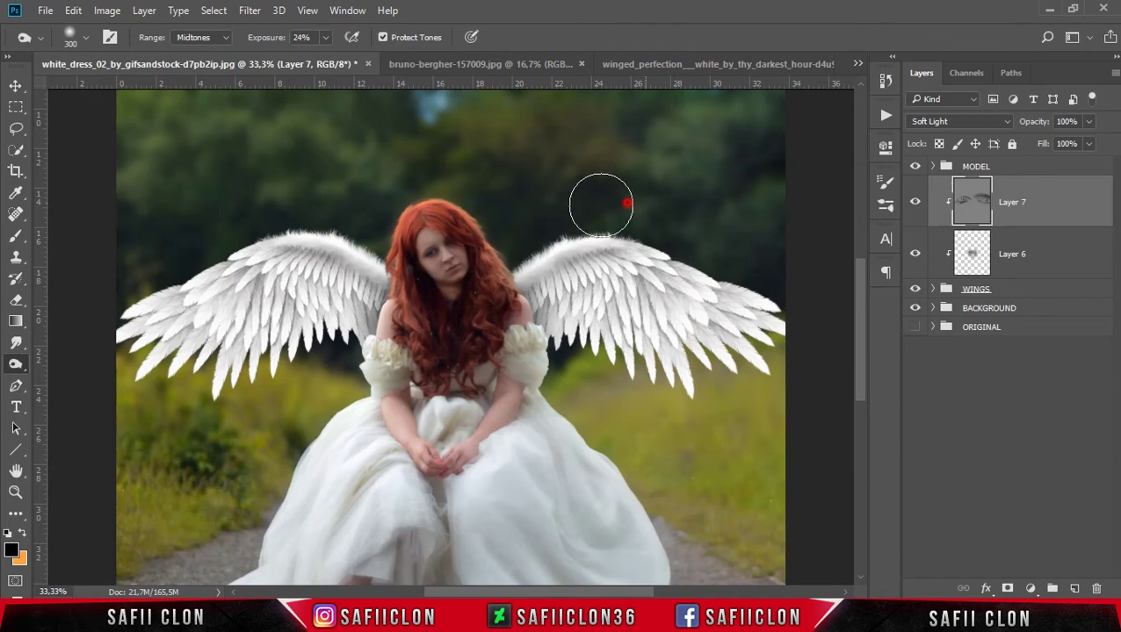
pyautogui.moveTo(326, 288)
pyautogui.mouseDown()
pyautogui.moveTo(337, 290)
pyautogui.moveTo(166, 332)
pyautogui.mouseUp()
pyautogui.moveTo(693, 320); pyautogui.dragTo(670, 300)
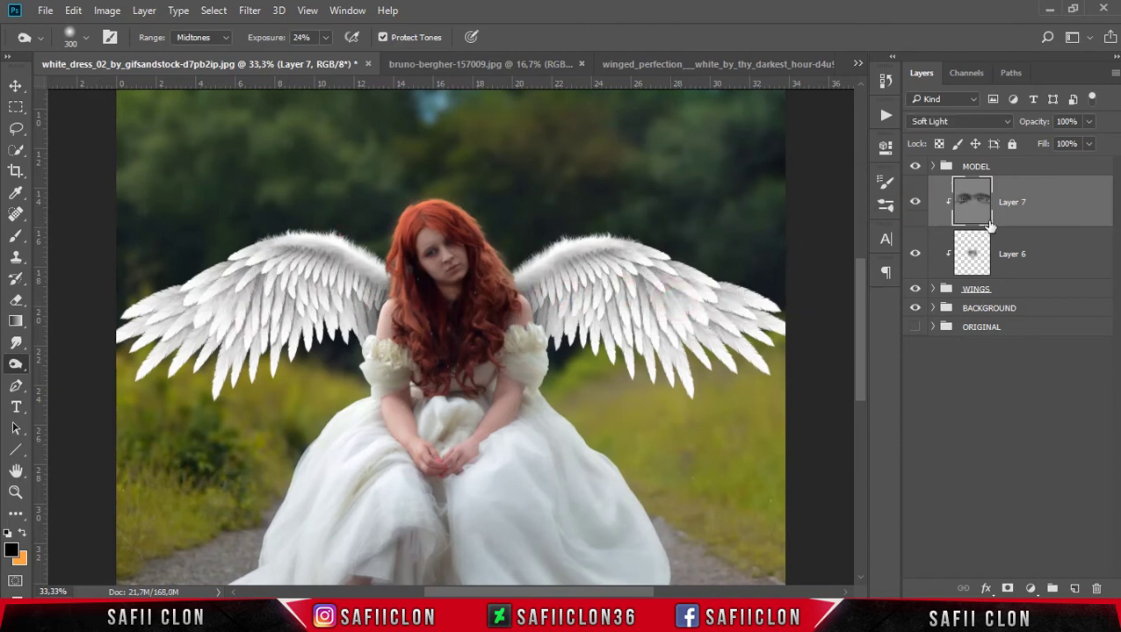
pyautogui.click(1061, 204)
pyautogui.click(1030, 588)
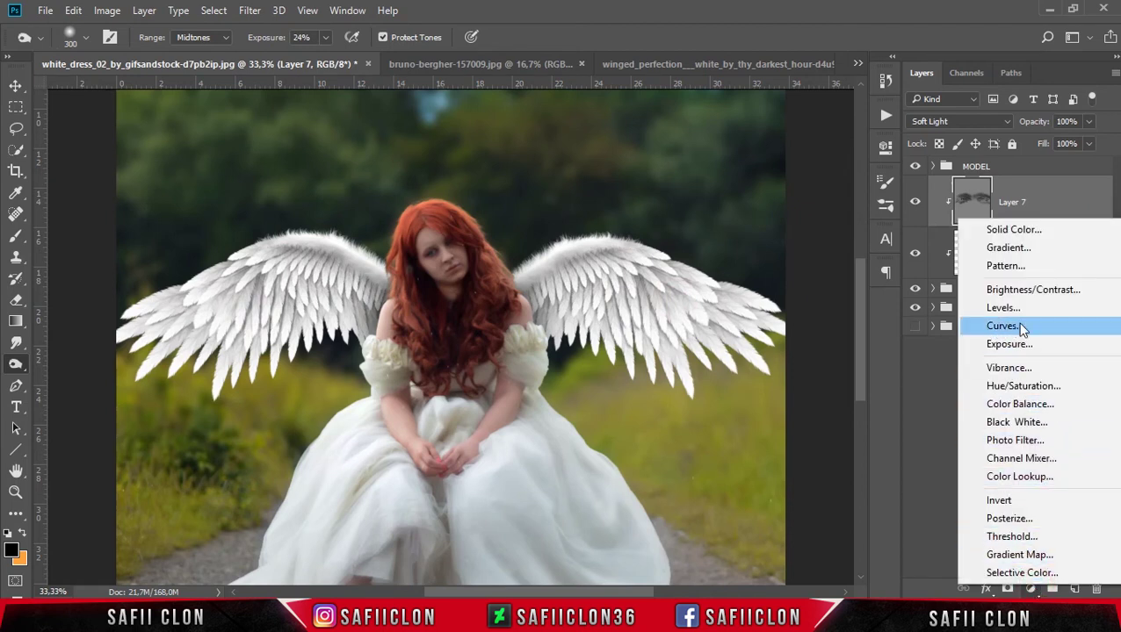
# - Add a darkening Curves 2 clipped to Layer 7 with lowered white point, then invert its mask
pyautogui.click(1002, 325)
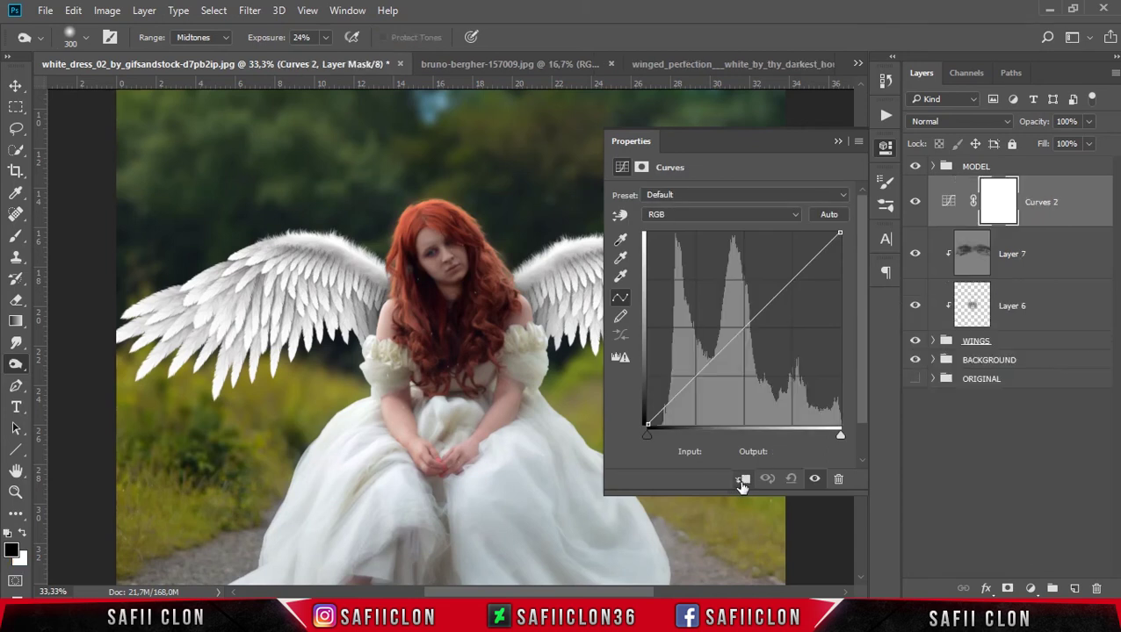
pyautogui.click(742, 480)
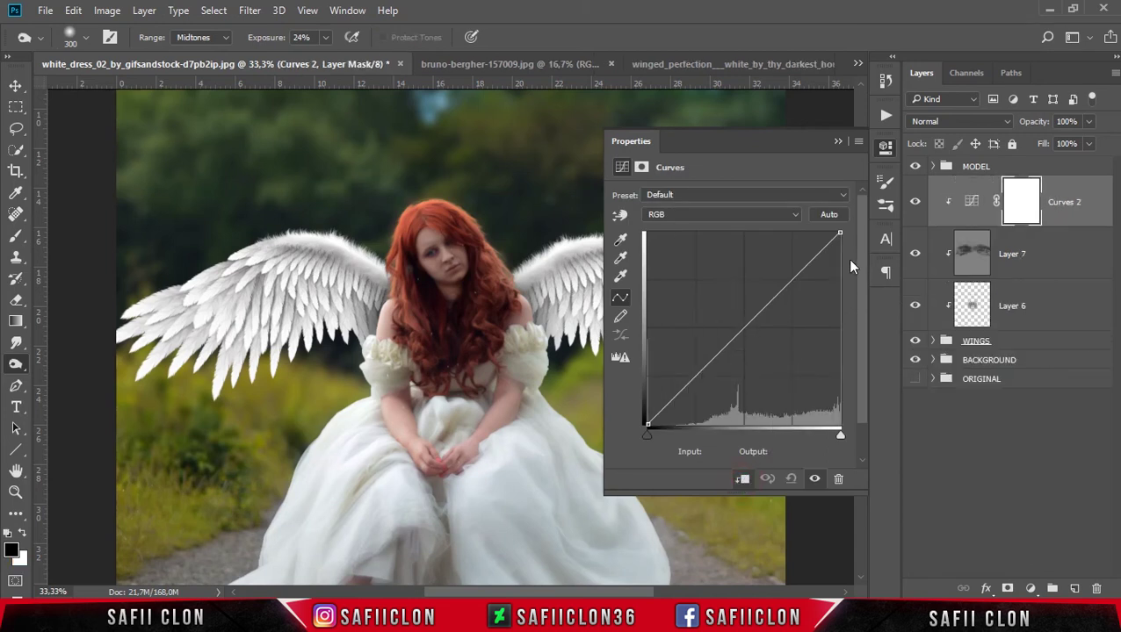
pyautogui.moveTo(842, 232); pyautogui.dragTo(850, 316)
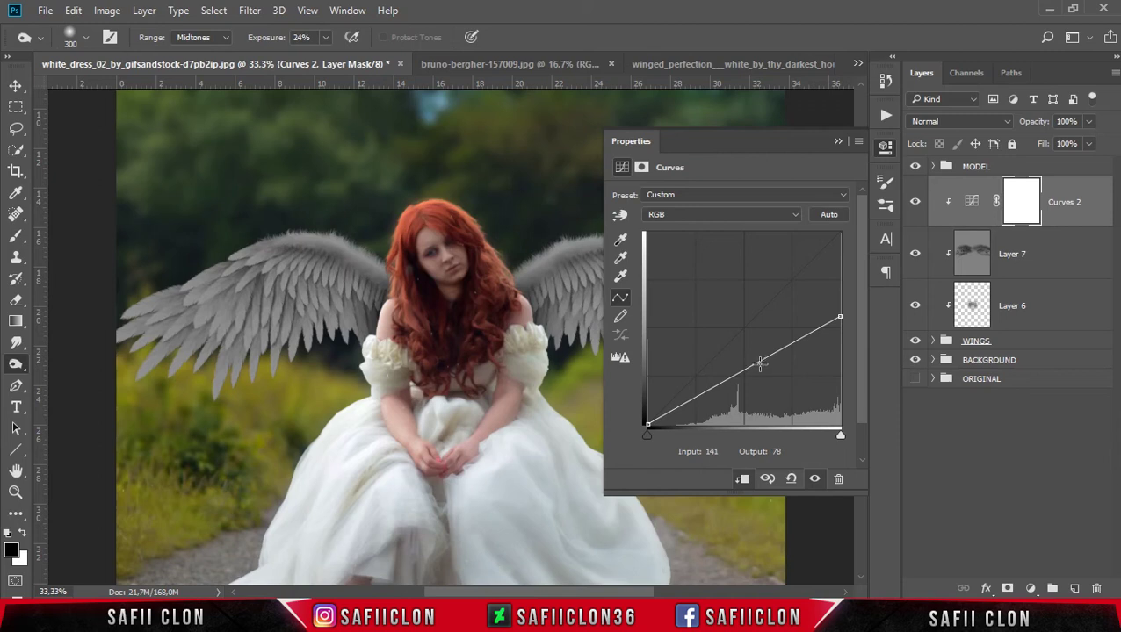
pyautogui.moveTo(763, 363); pyautogui.dragTo(777, 363)
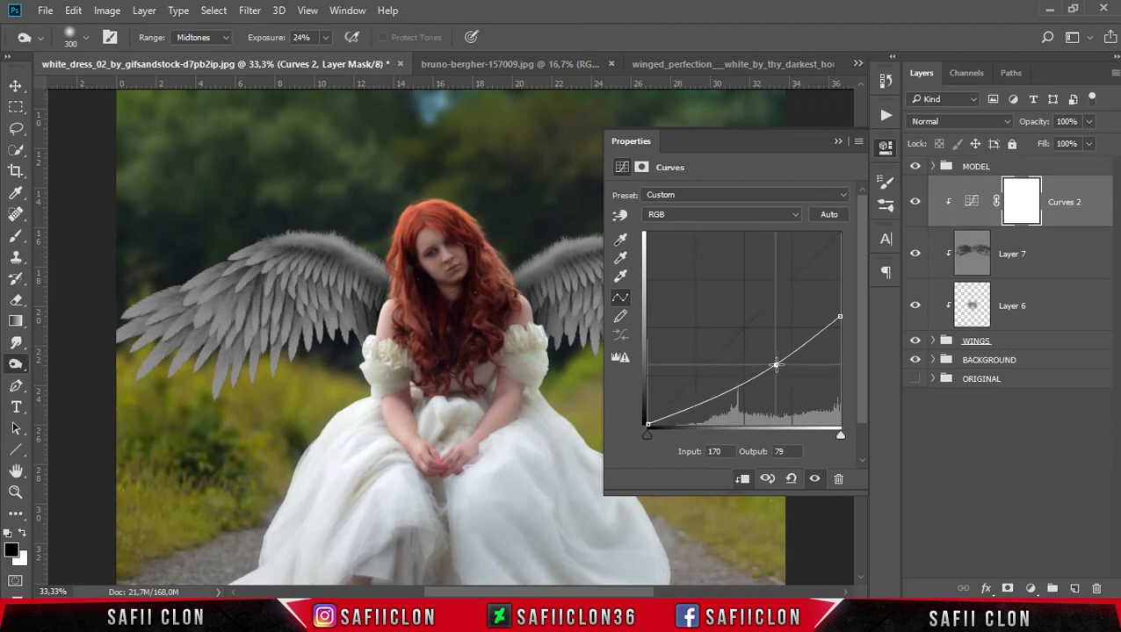
pyautogui.click(837, 141)
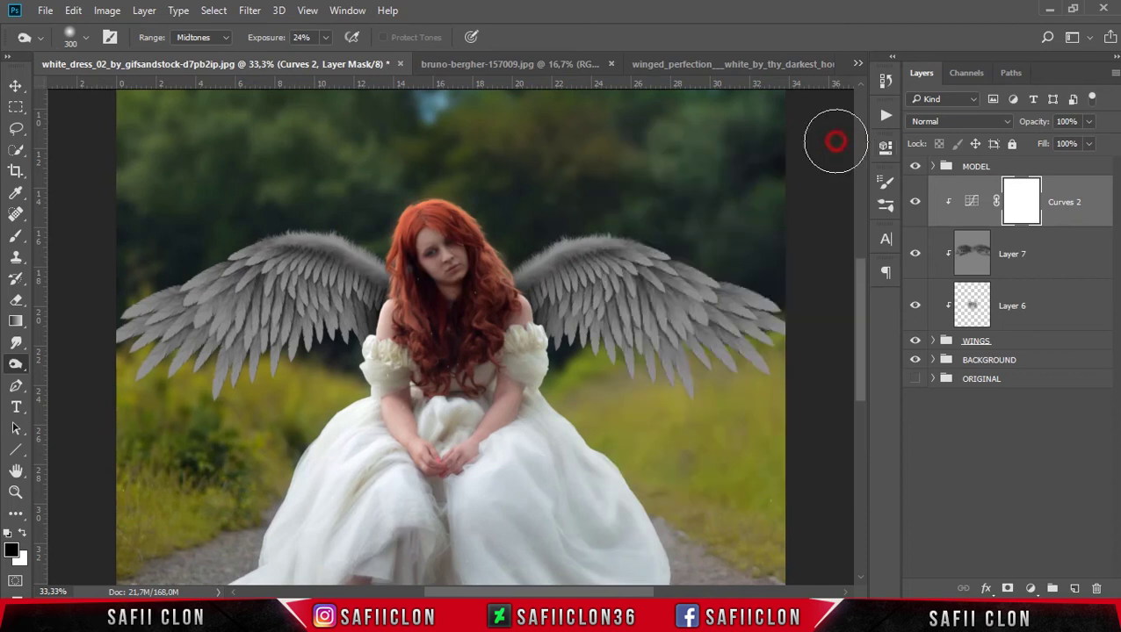
pyautogui.click(1022, 204)
pyautogui.hotkey('ctrl', 'i')
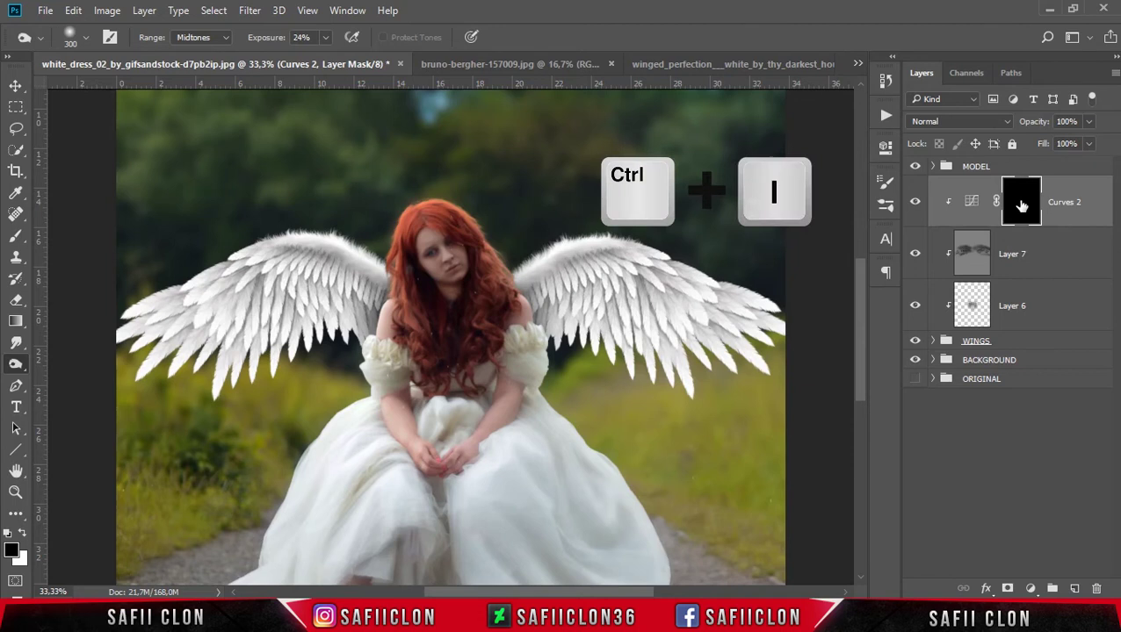
# - Set up a white brush at 11% opacity, about 200–250 px
pyautogui.click(14, 240)
pyautogui.click(102, 238)
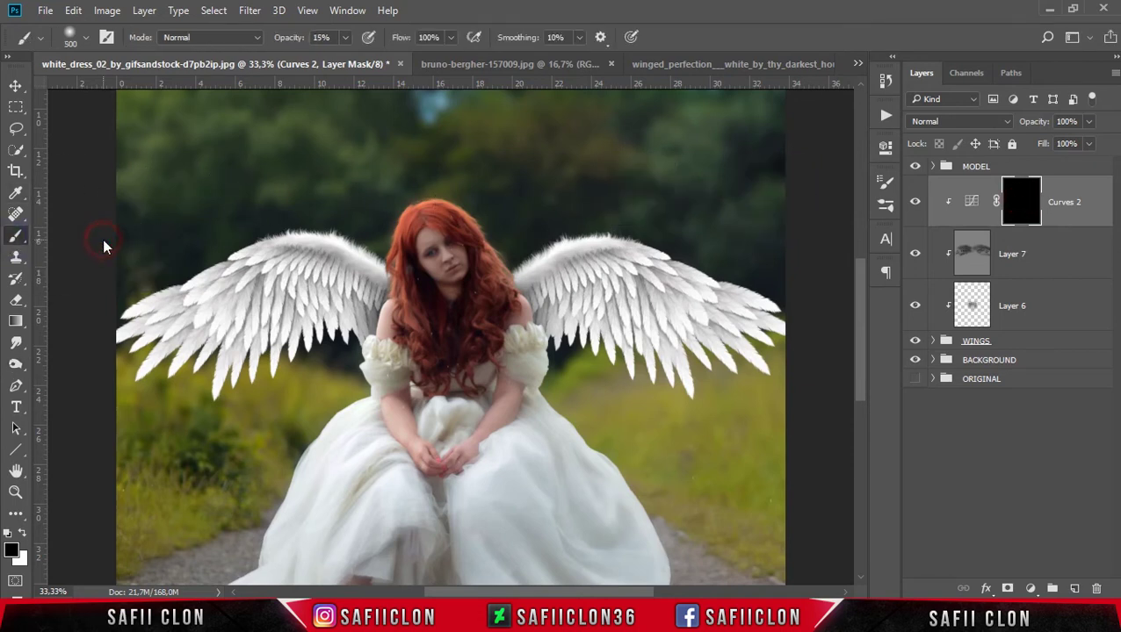
pyautogui.click(23, 537)
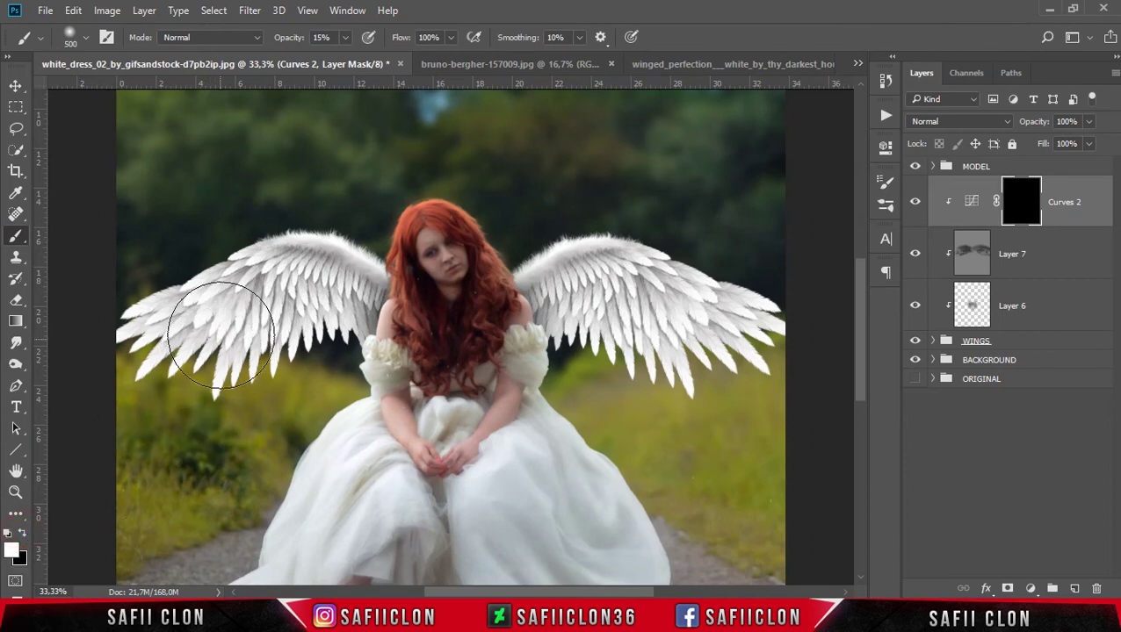
pyautogui.press('[')
pyautogui.press('[')
pyautogui.press('[')
pyautogui.click(346, 37)
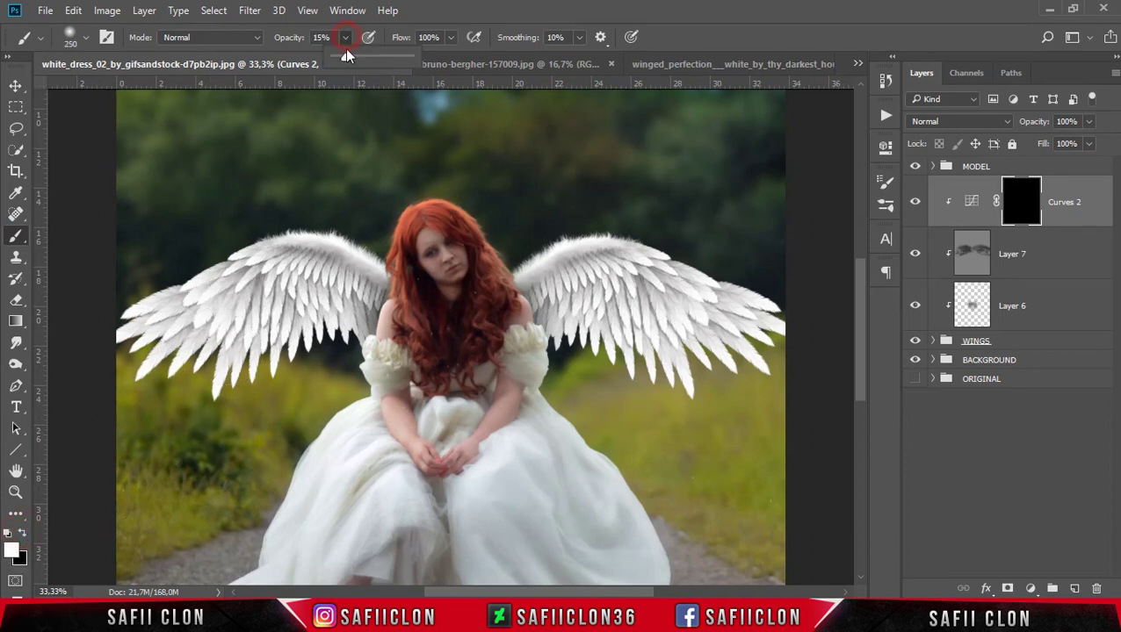
pyautogui.press('[')
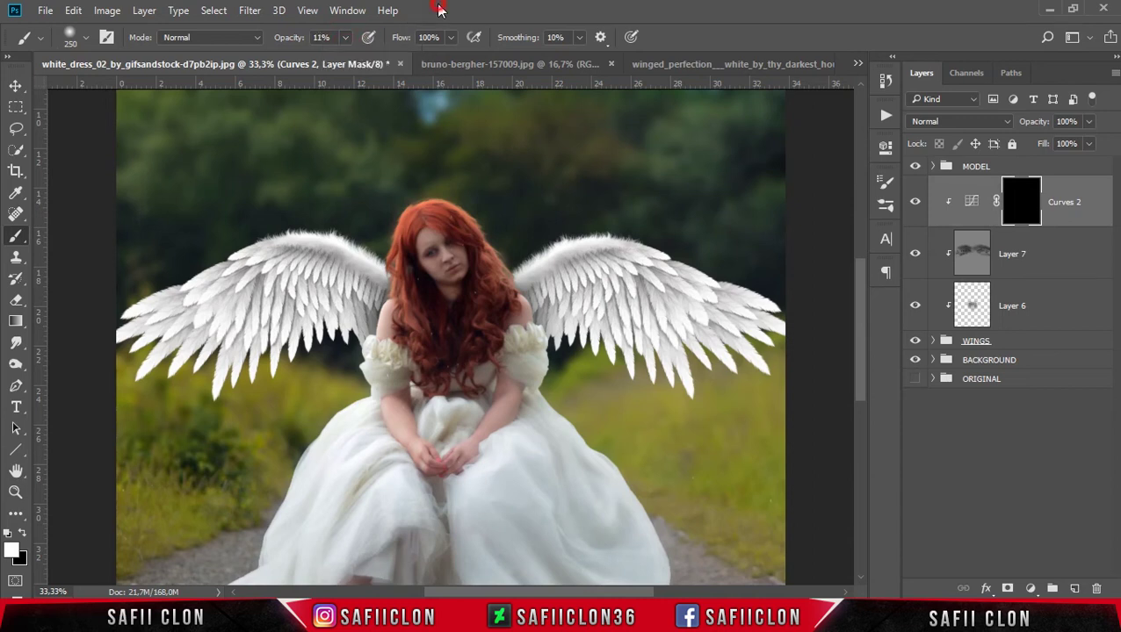
pyautogui.press(']')
# - Paint the Curves 2 mask over the left and right wings to reveal the shading
pyautogui.click(330, 214)
pyautogui.keyDown('shift'); pyautogui.click(416, 285); pyautogui.keyUp('shift')
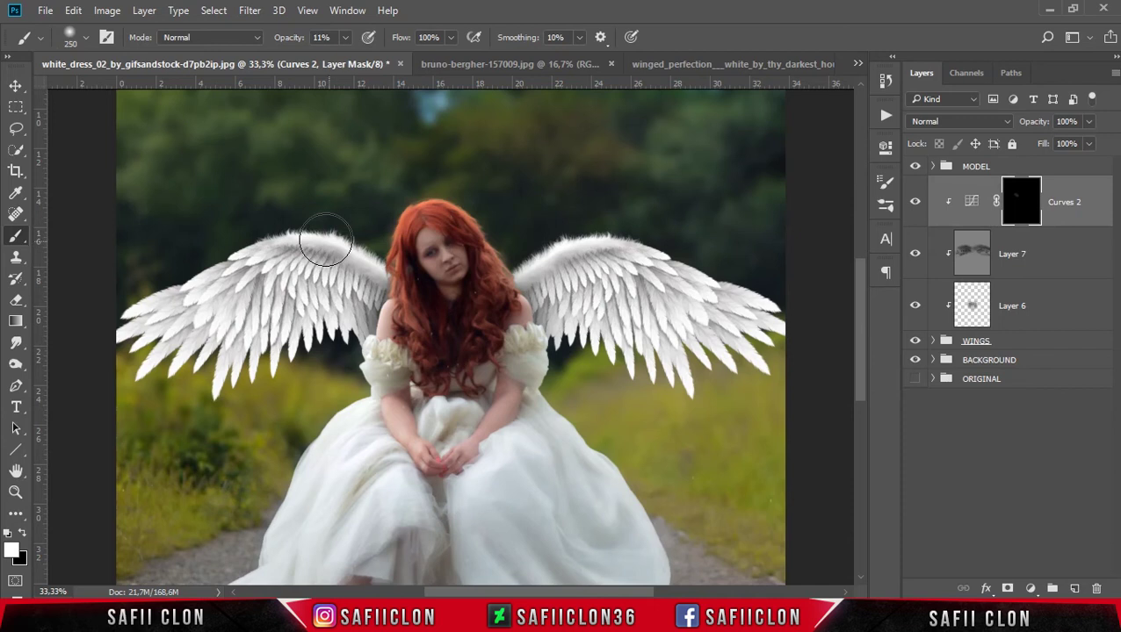
pyautogui.press('[')
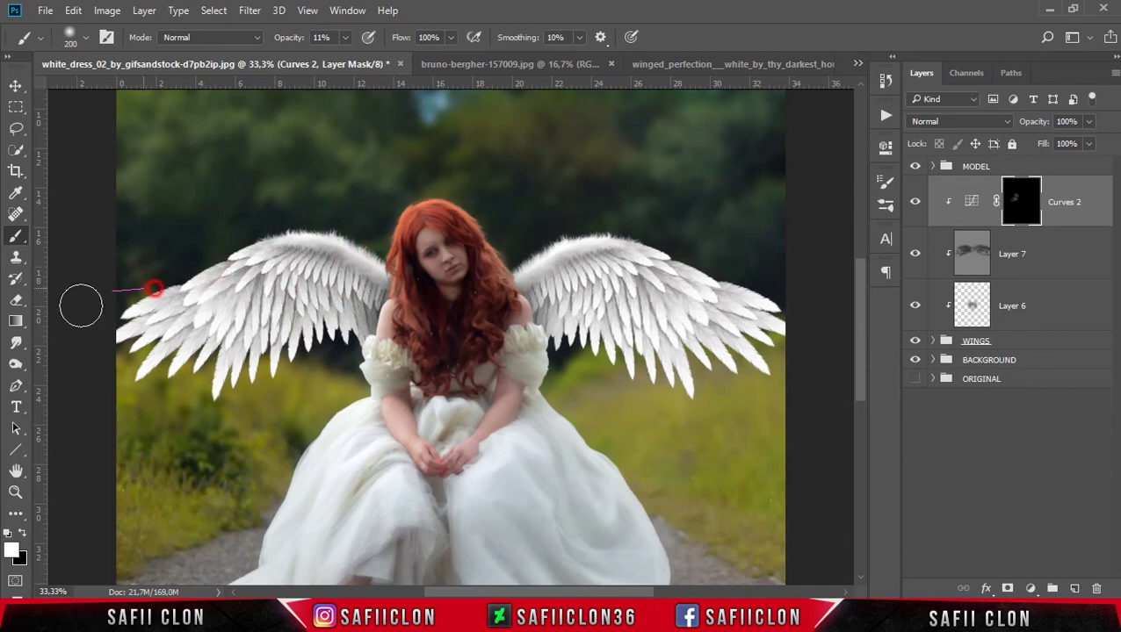
pyautogui.moveTo(555, 318)
pyautogui.mouseDown()
pyautogui.moveTo(669, 289)
pyautogui.moveTo(756, 382)
pyautogui.moveTo(645, 308)
pyautogui.moveTo(507, 390)
pyautogui.mouseUp()
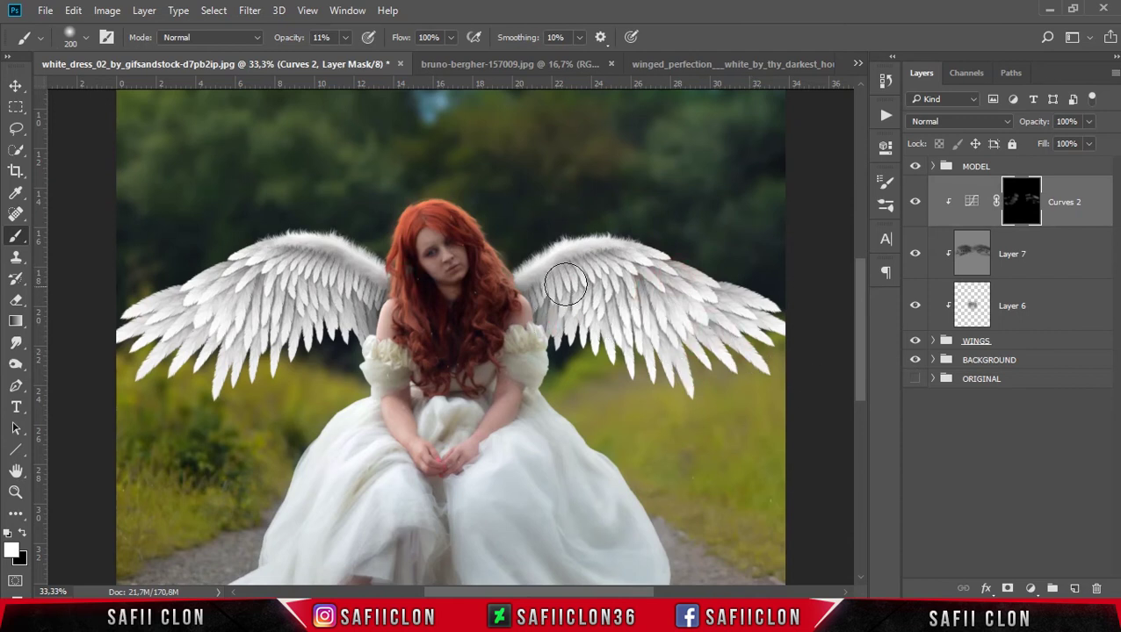
pyautogui.click(915, 202)
pyautogui.click(1030, 588)
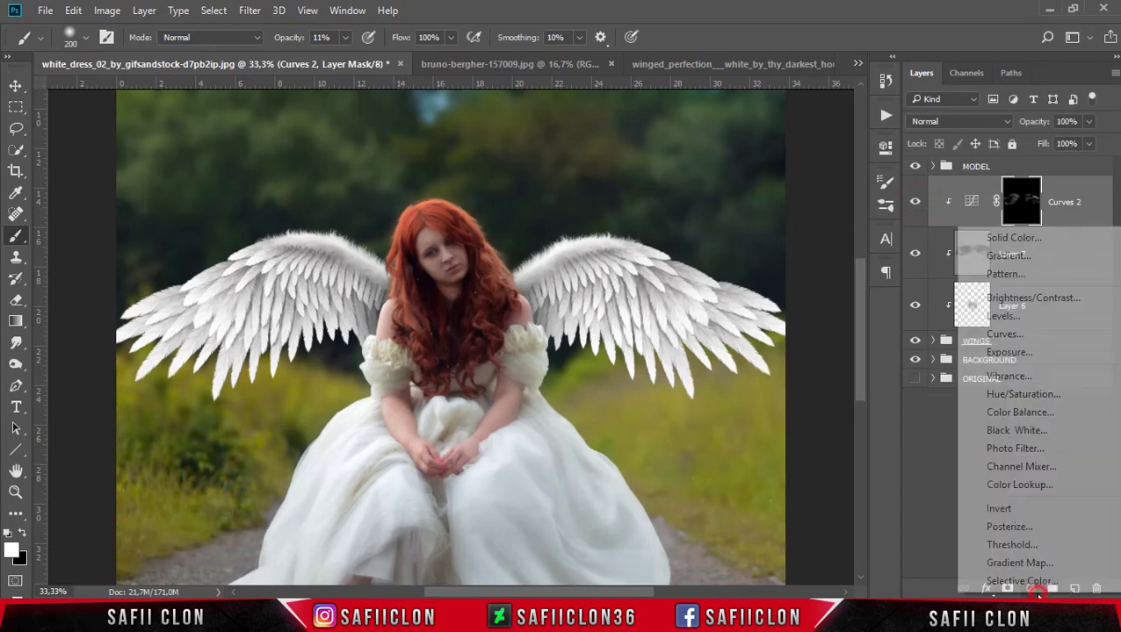
# - Add a clipped, colorized Hue/Saturation 2 with Hue 31, Saturation 9, Lightness +2
pyautogui.click(1044, 401)
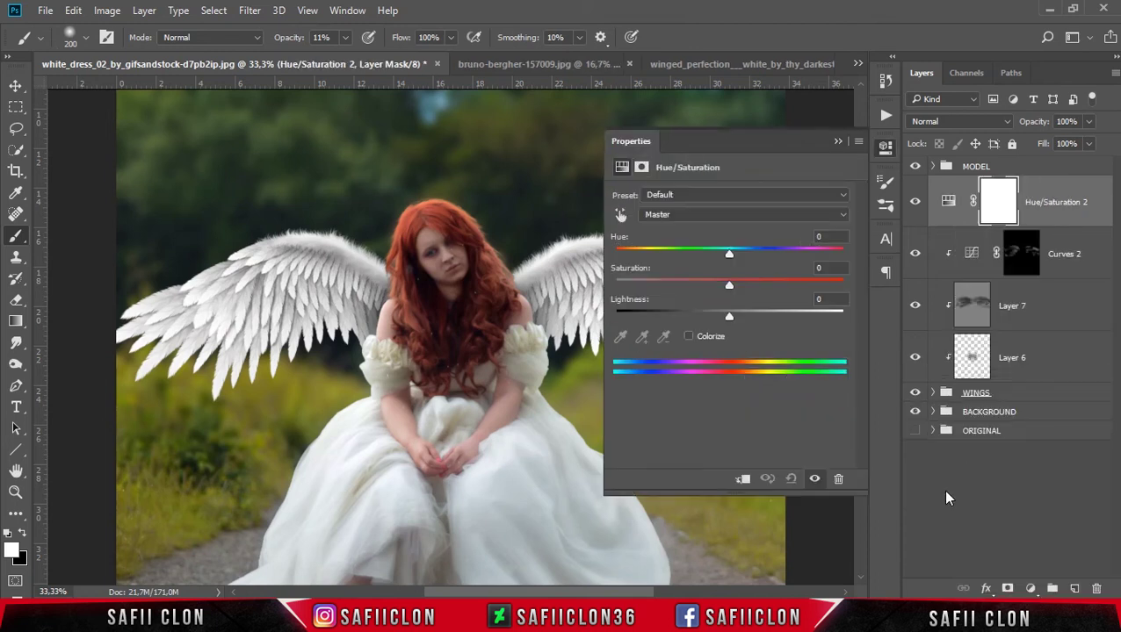
pyautogui.click(742, 480)
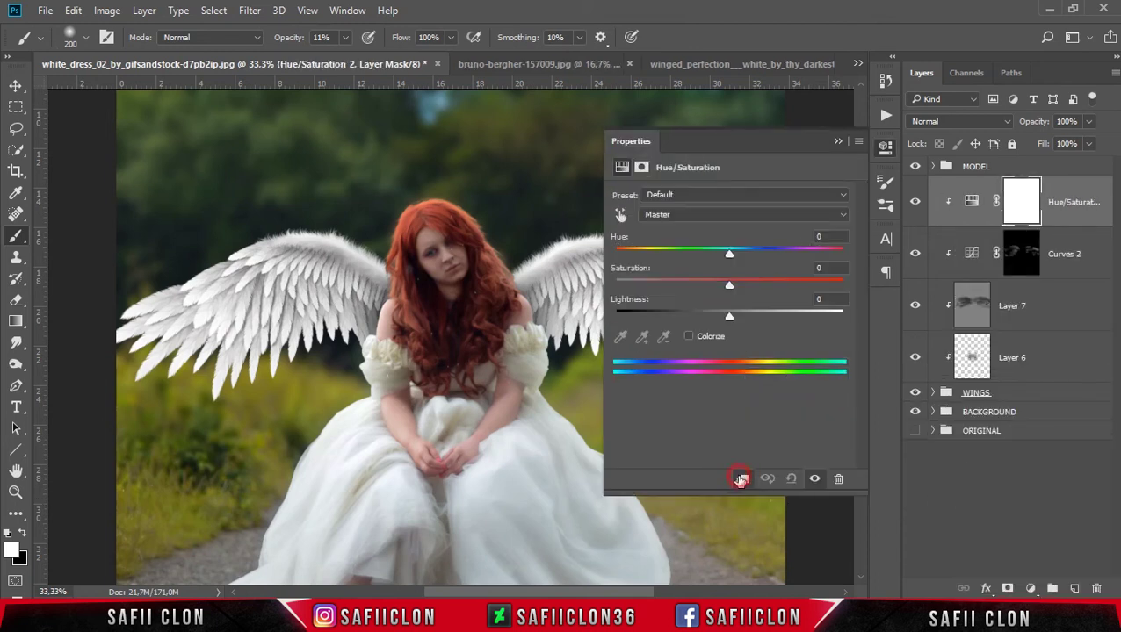
pyautogui.click(688, 337)
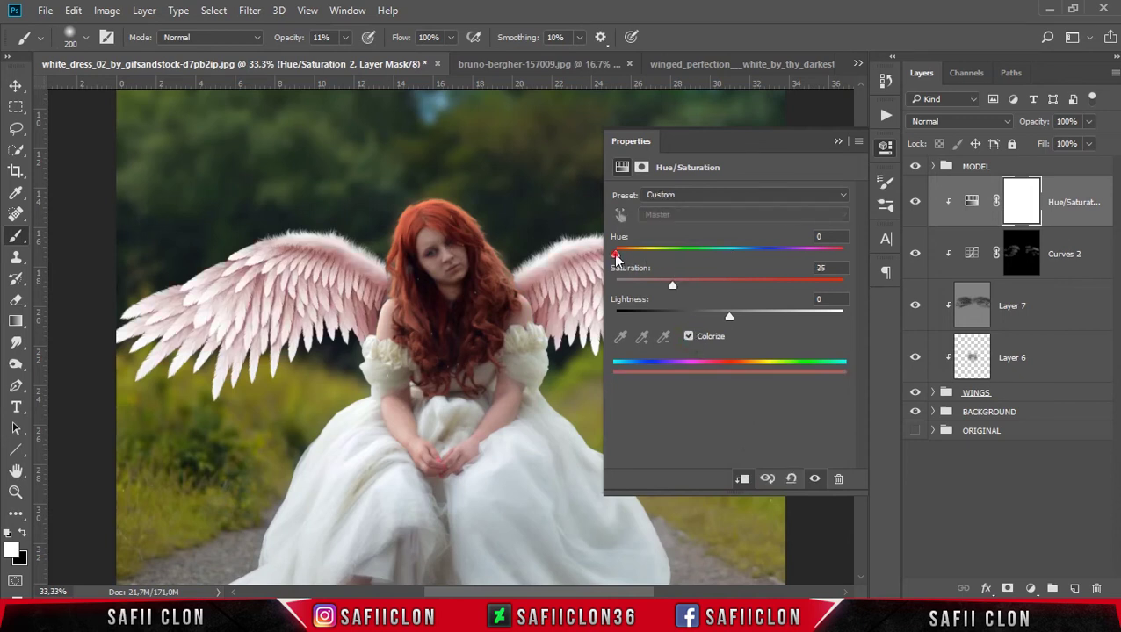
pyautogui.moveTo(631, 257); pyautogui.dragTo(638, 257)
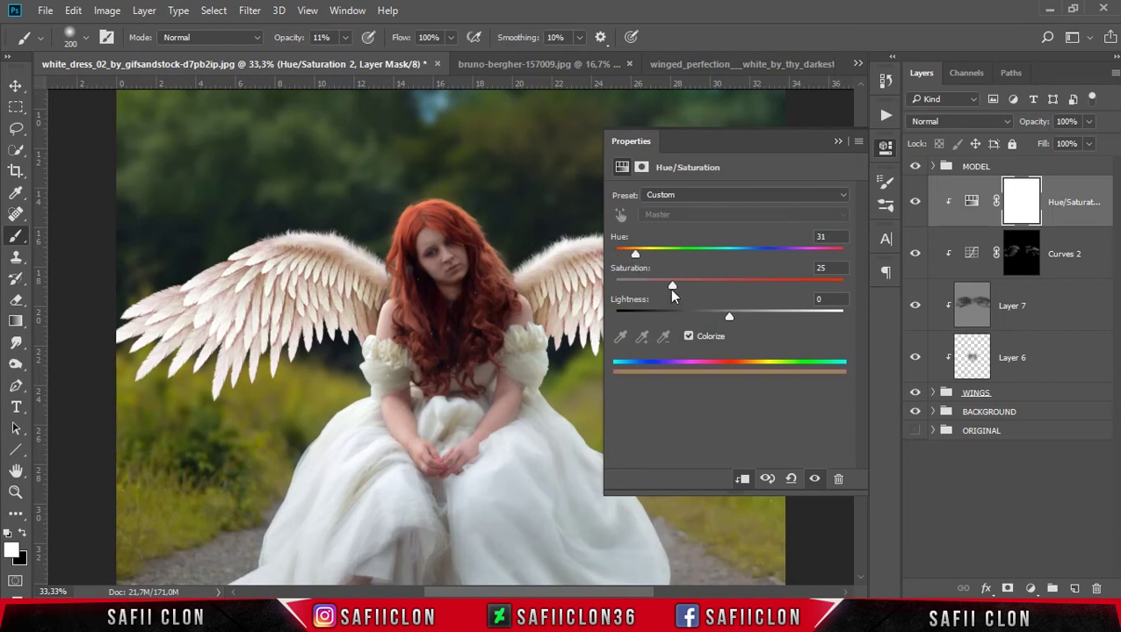
pyautogui.moveTo(671, 285); pyautogui.dragTo(646, 290)
pyautogui.click(836, 144)
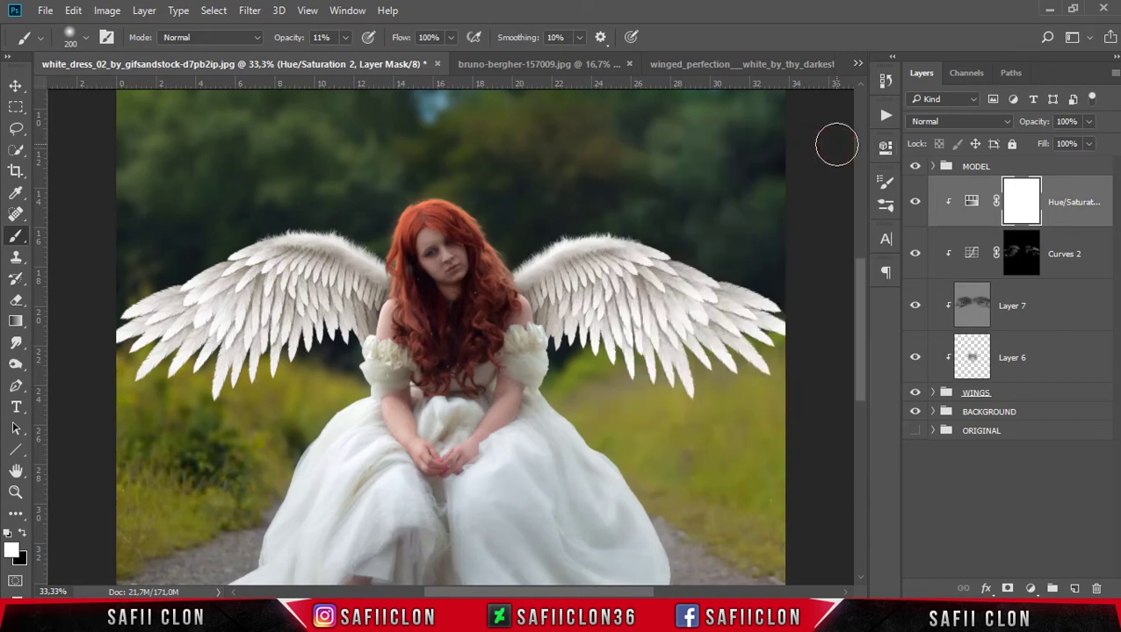
pyautogui.click(919, 205)
pyautogui.hotkey('ctrl', '2')
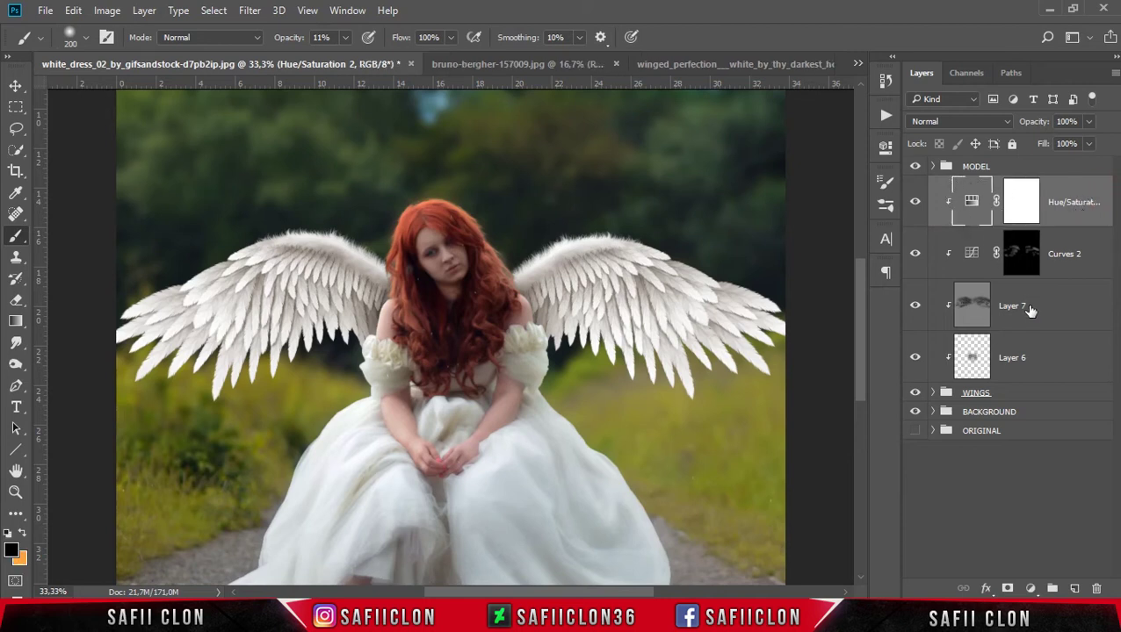
# - Group all the wing-related layers into a group named WINGS
pyautogui.keyDown('shift'); pyautogui.click(1047, 395); pyautogui.keyUp('shift')
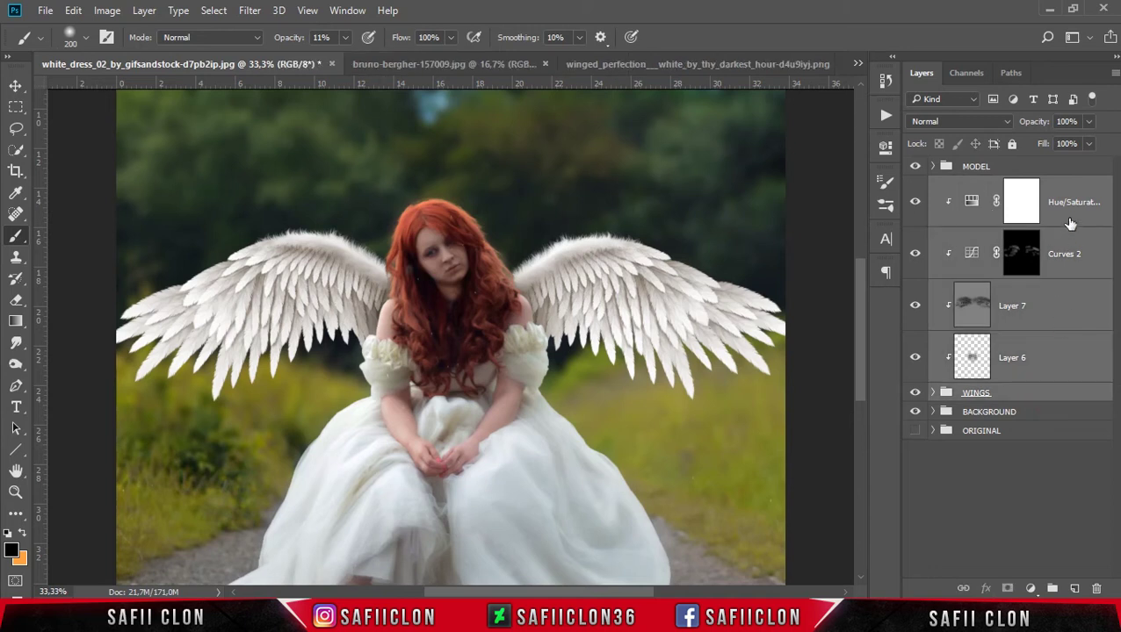
pyautogui.rightClick(1069, 222)
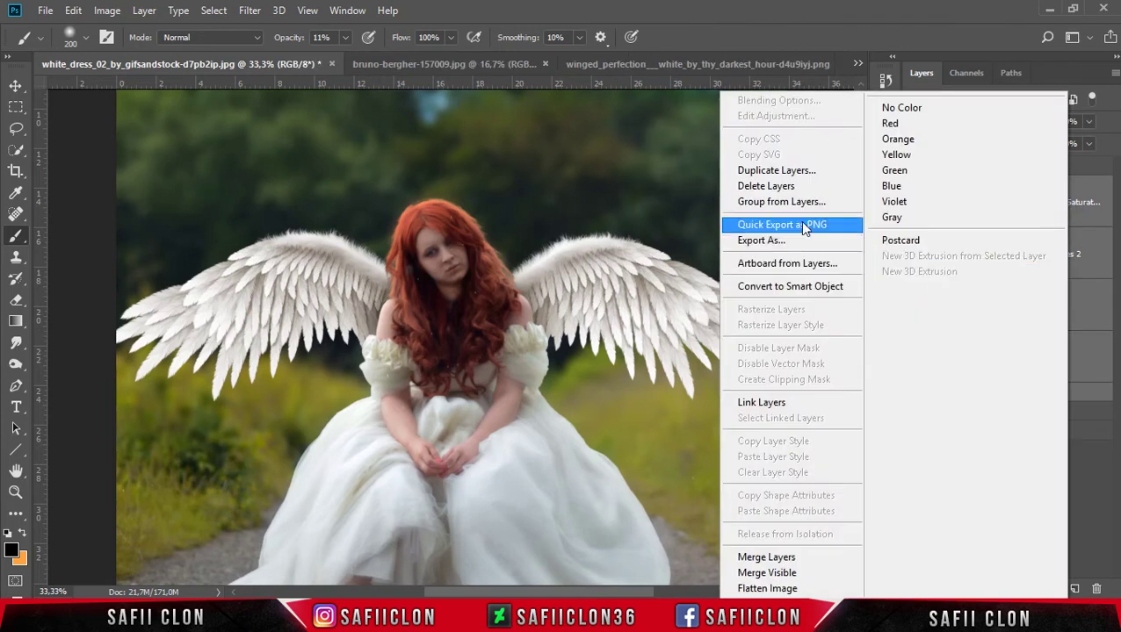
pyautogui.click(788, 202)
pyautogui.write('WINGS')
pyautogui.click(703, 204)
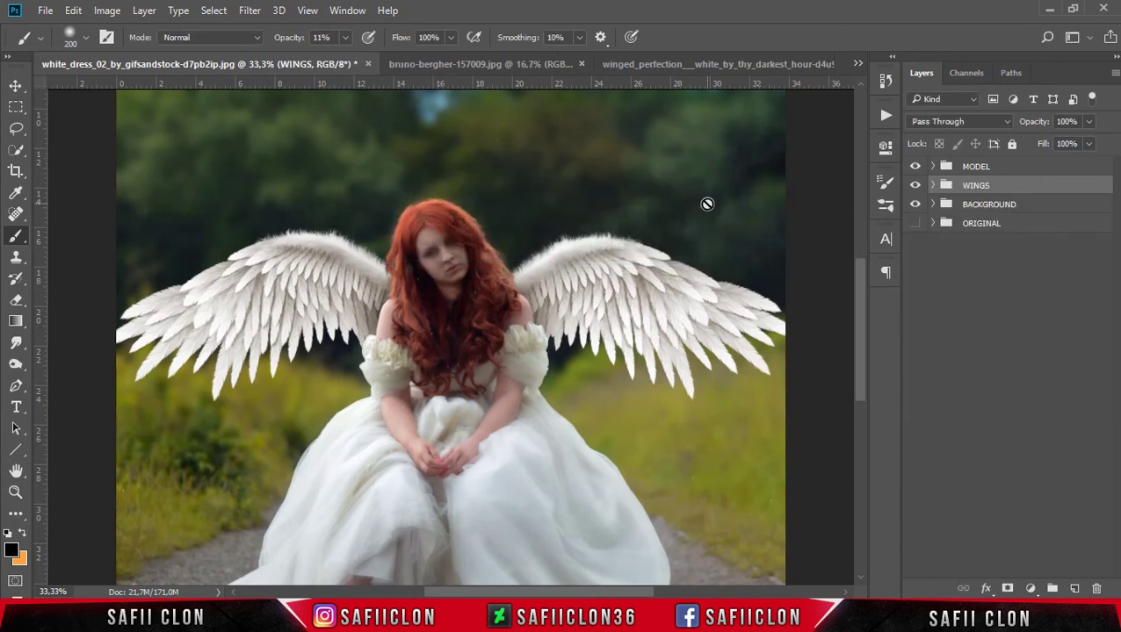
# - Duplicate the WINGS group, merge the copy into one layer, and convert it to a smart object
pyautogui.rightClick(996, 187)
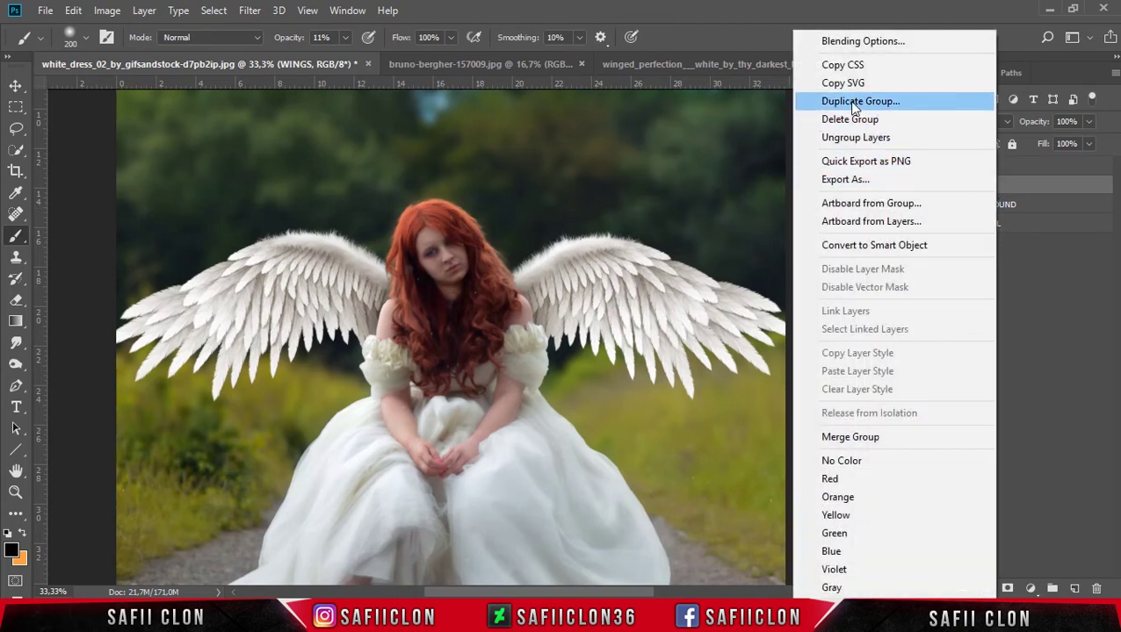
pyautogui.click(855, 102)
pyautogui.click(710, 181)
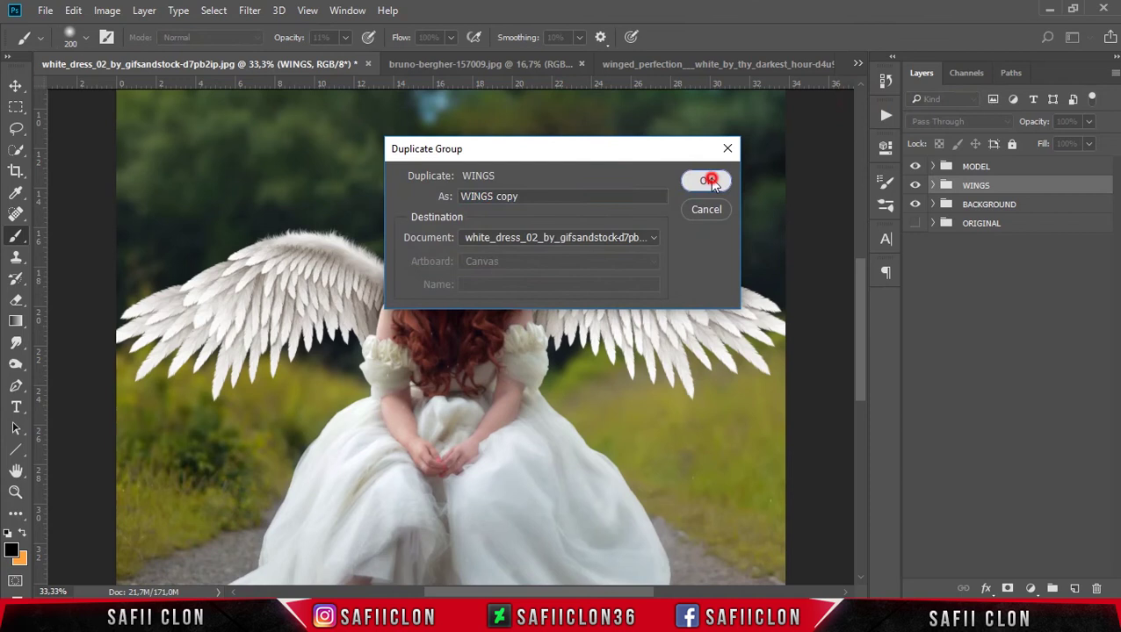
pyautogui.rightClick(1013, 185)
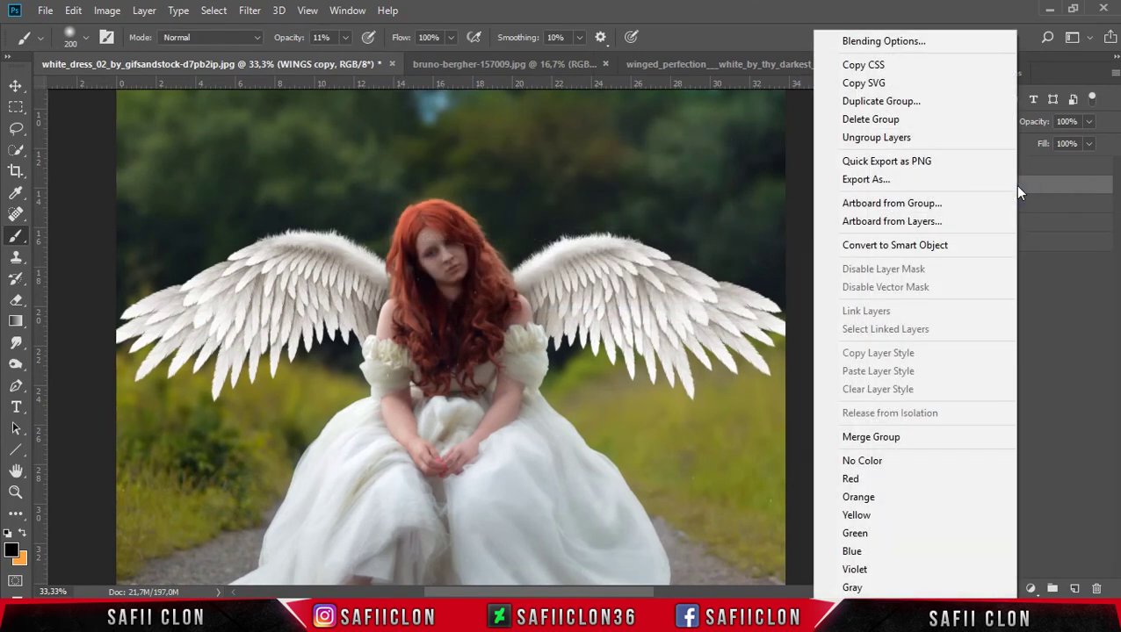
pyautogui.click(895, 443)
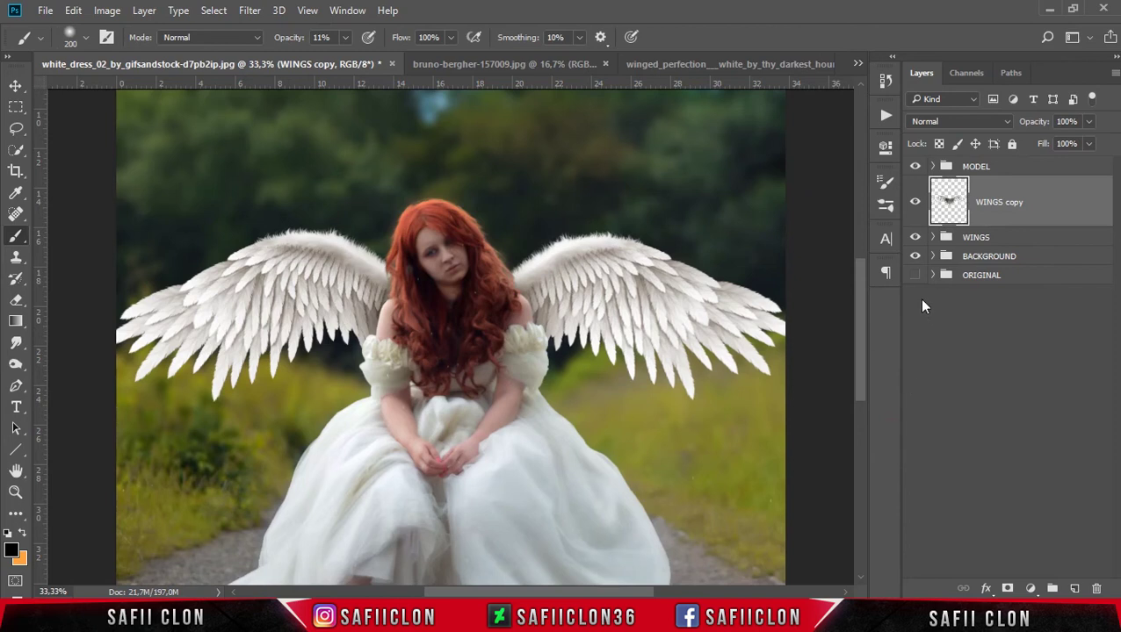
pyautogui.rightClick(1008, 222)
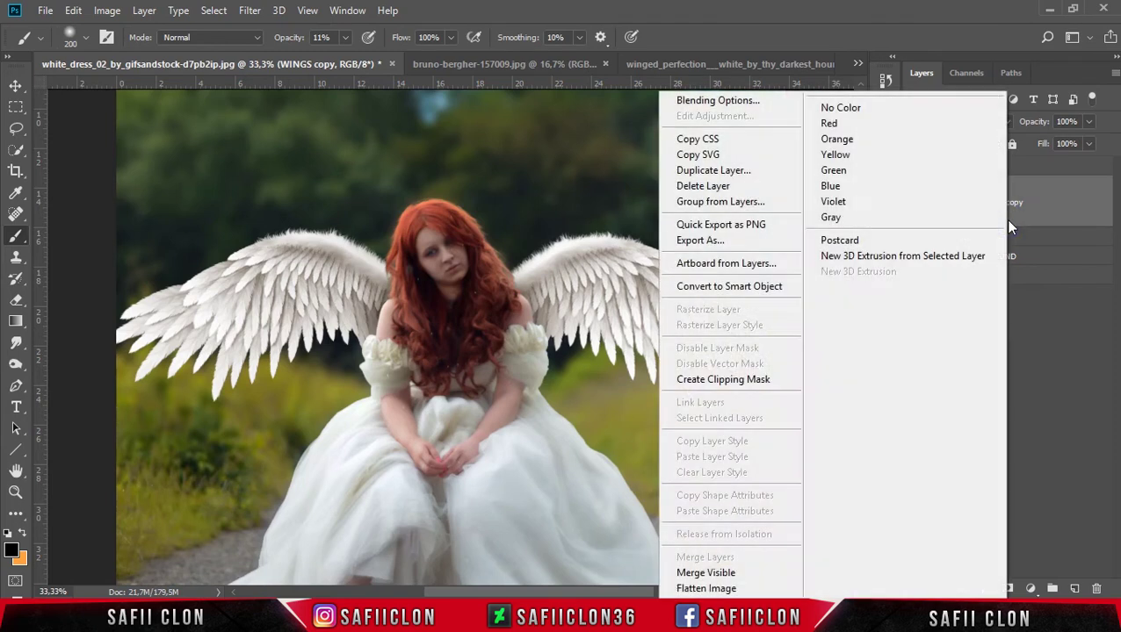
pyautogui.click(736, 290)
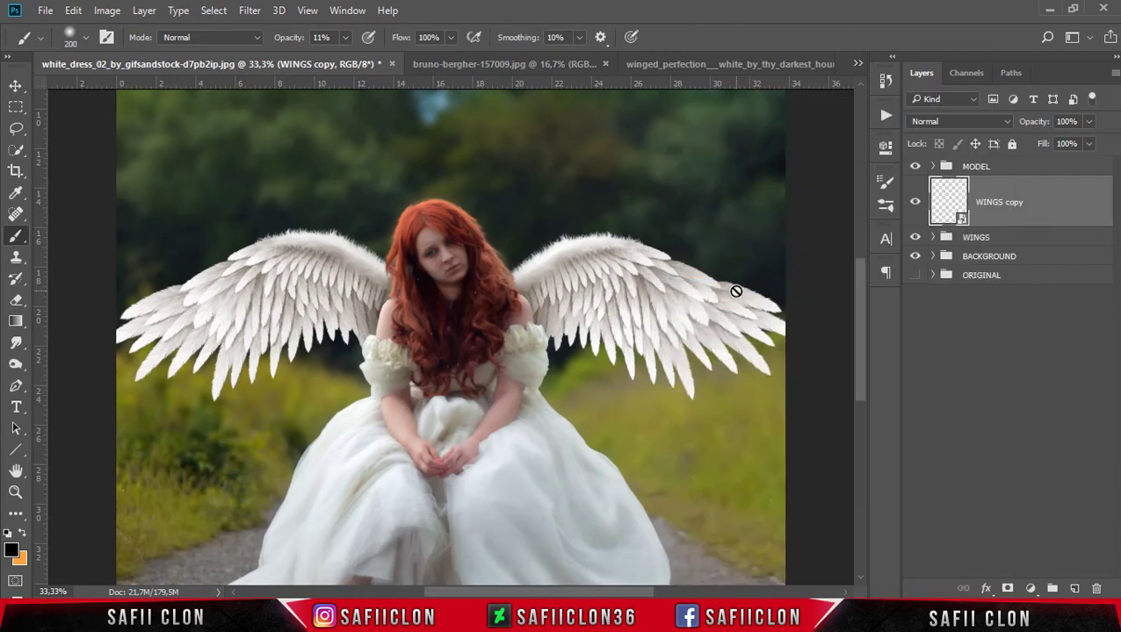
pyautogui.click(249, 11)
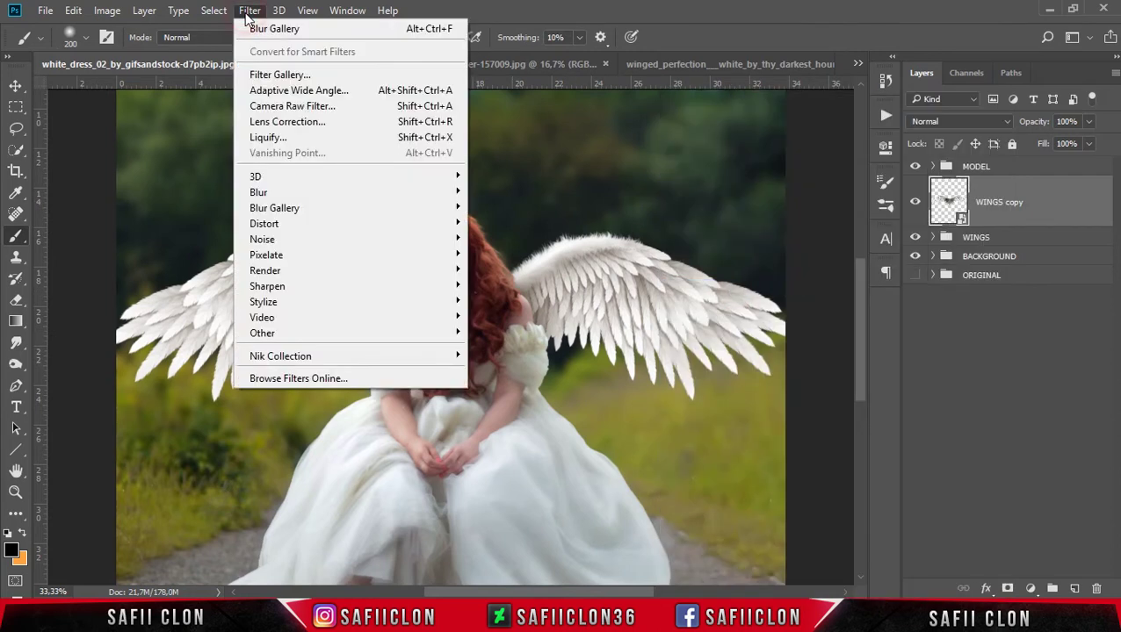
pyautogui.moveTo(258, 192)
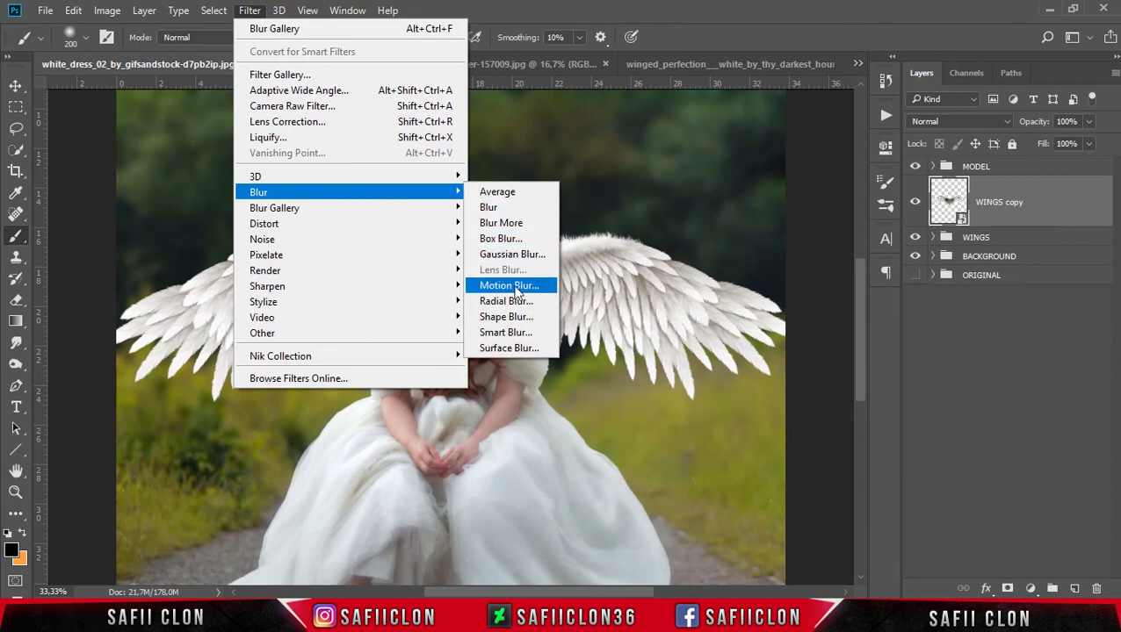
# - Apply Motion Blur to WINGS copy with angle -81° and distance 26 pixels
pyautogui.click(518, 290)
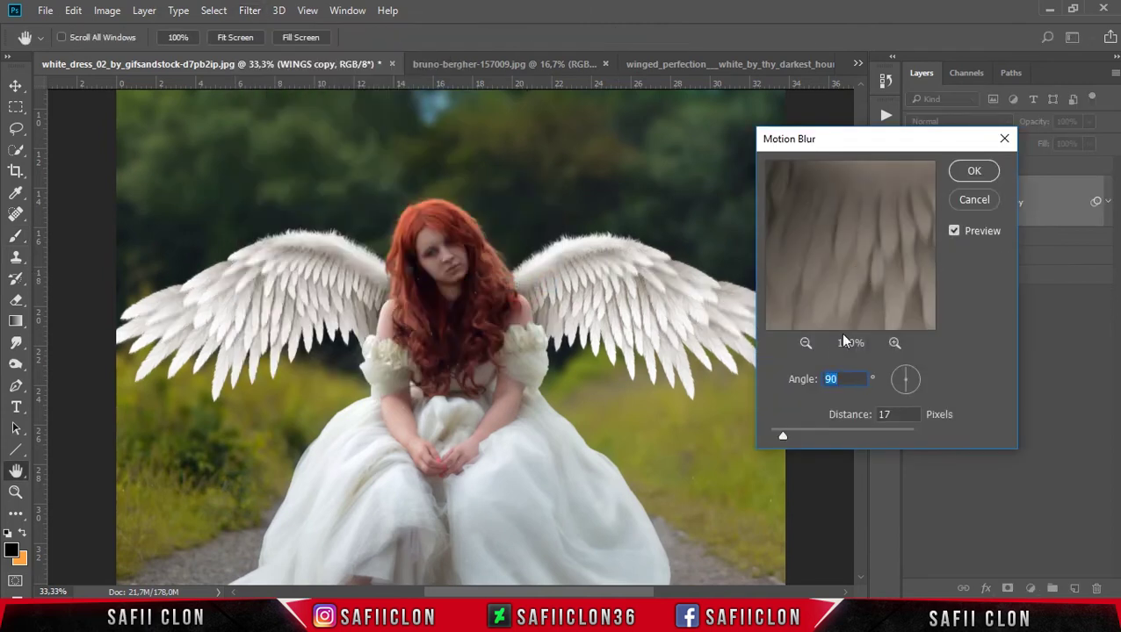
pyautogui.click(806, 344)
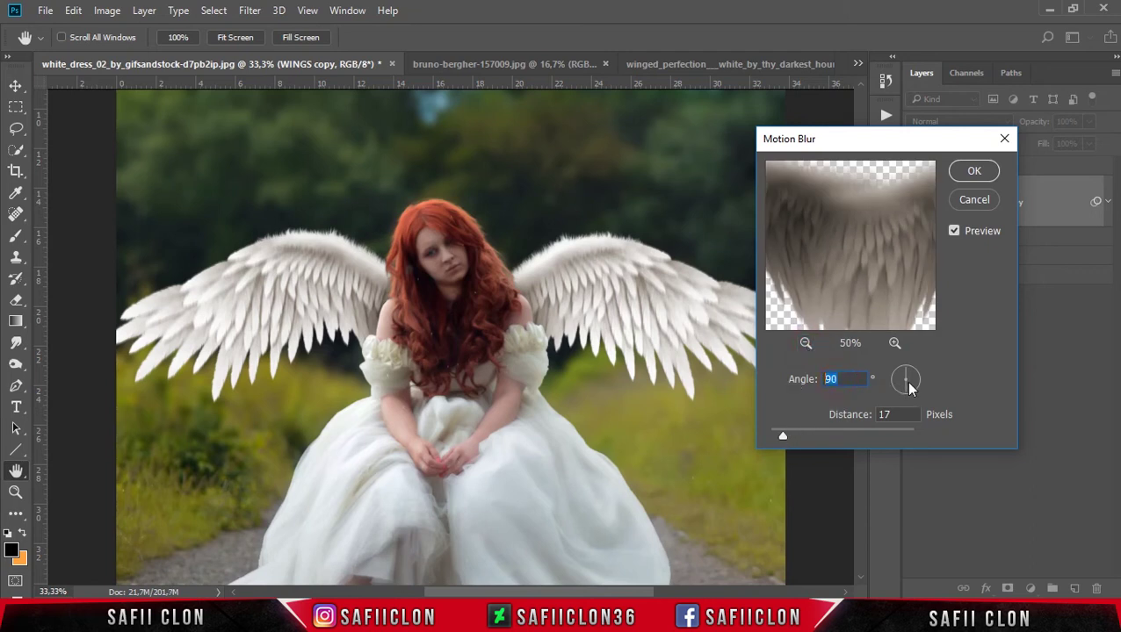
pyautogui.moveTo(910, 394); pyautogui.dragTo(908, 395)
pyautogui.click(904, 418)
pyautogui.moveTo(847, 441); pyautogui.dragTo(782, 442)
pyautogui.click(971, 172)
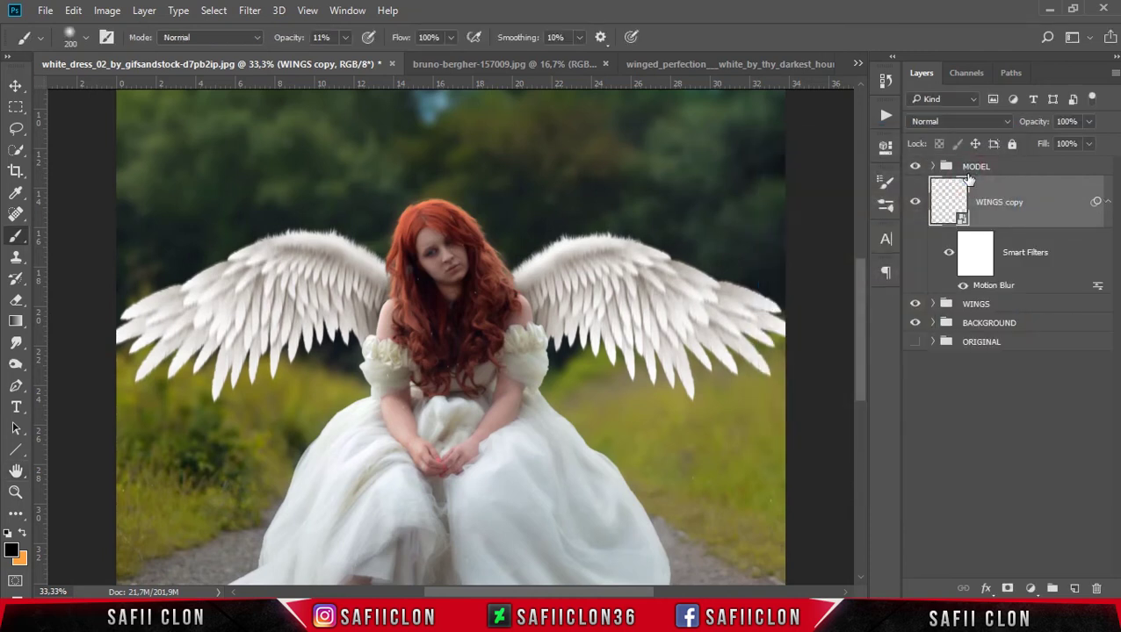
# - Compare the blur on and off, then add a white layer mask to WINGS copy
pyautogui.click(915, 204)
pyautogui.click(915, 203)
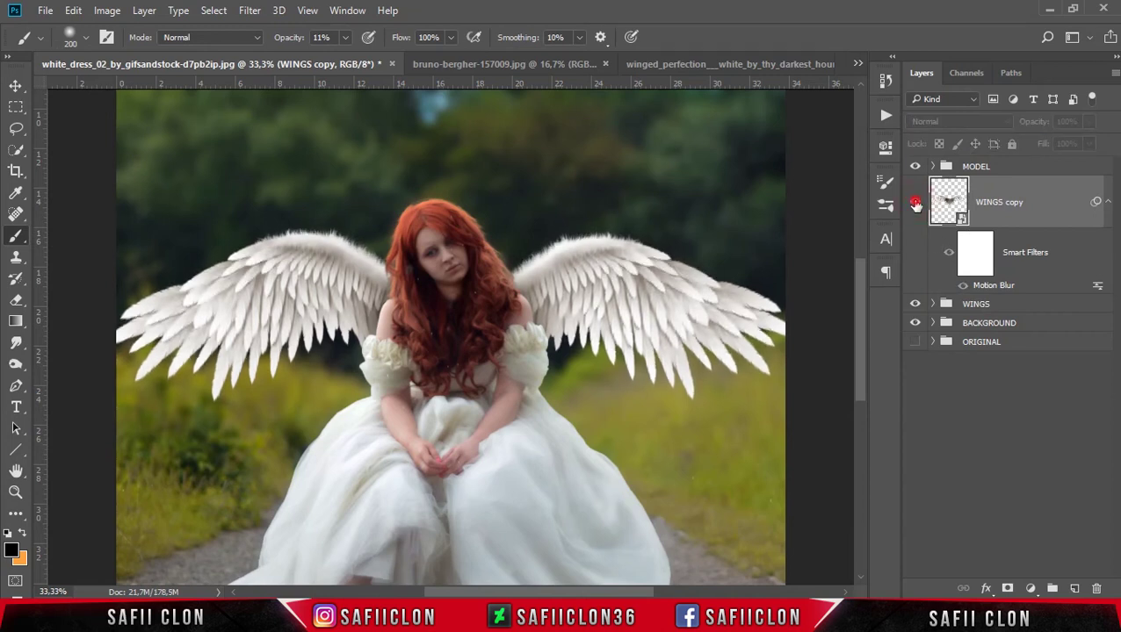
pyautogui.click(1013, 203)
pyautogui.click(1008, 590)
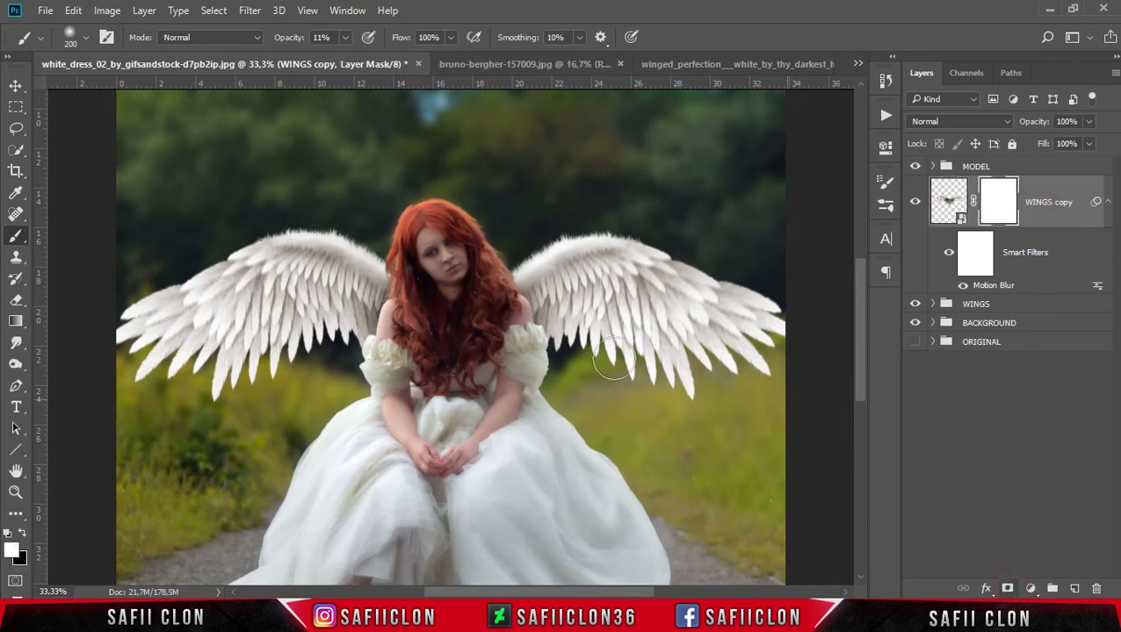
# - Paint the mask with a black brush at 41% opacity along both edges of her hair
pyautogui.rightClick(27, 245)
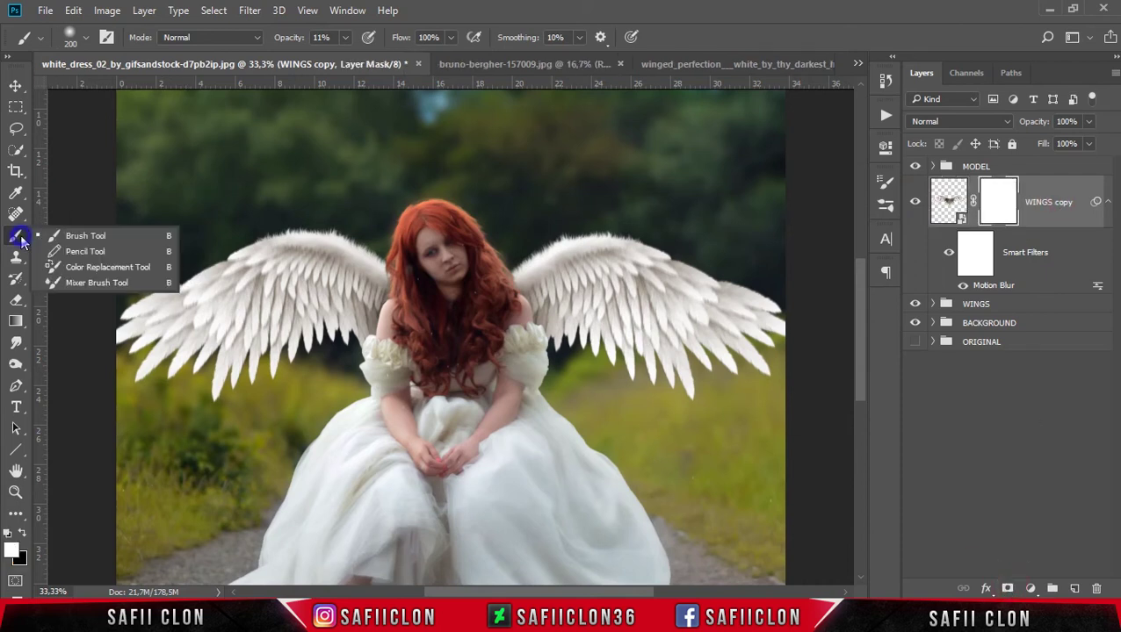
pyautogui.click(74, 238)
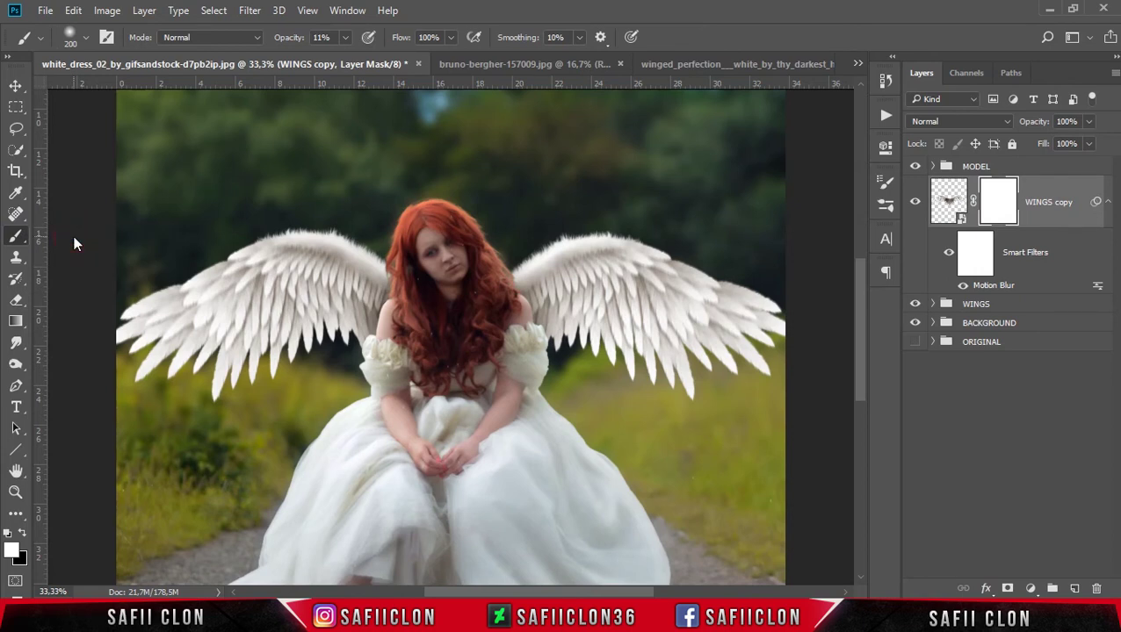
pyautogui.click(23, 535)
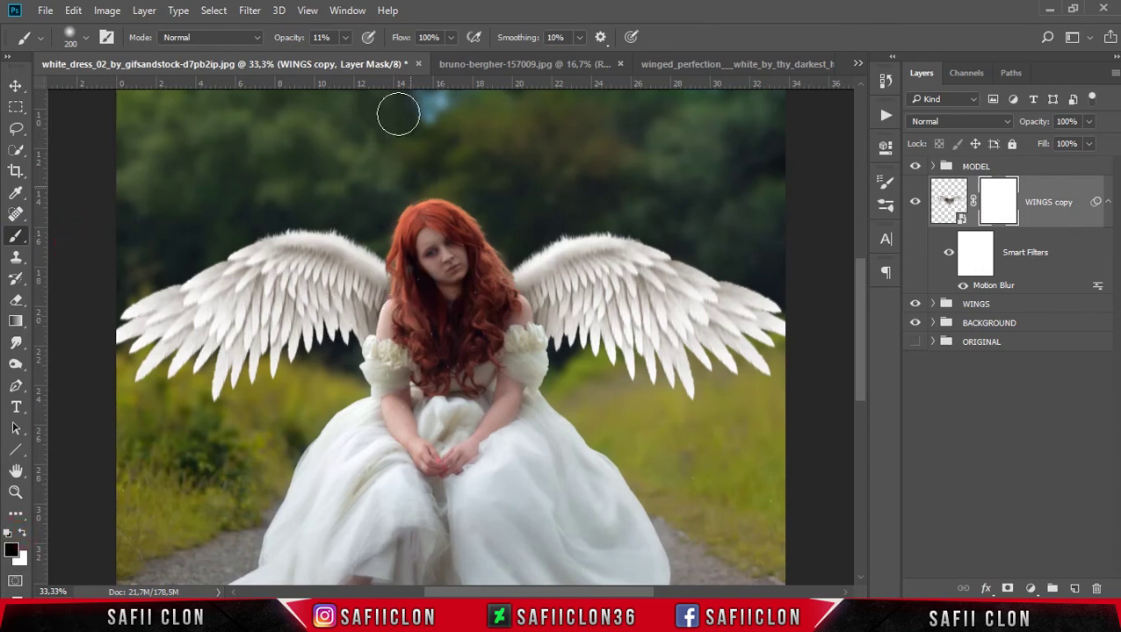
pyautogui.click(346, 38)
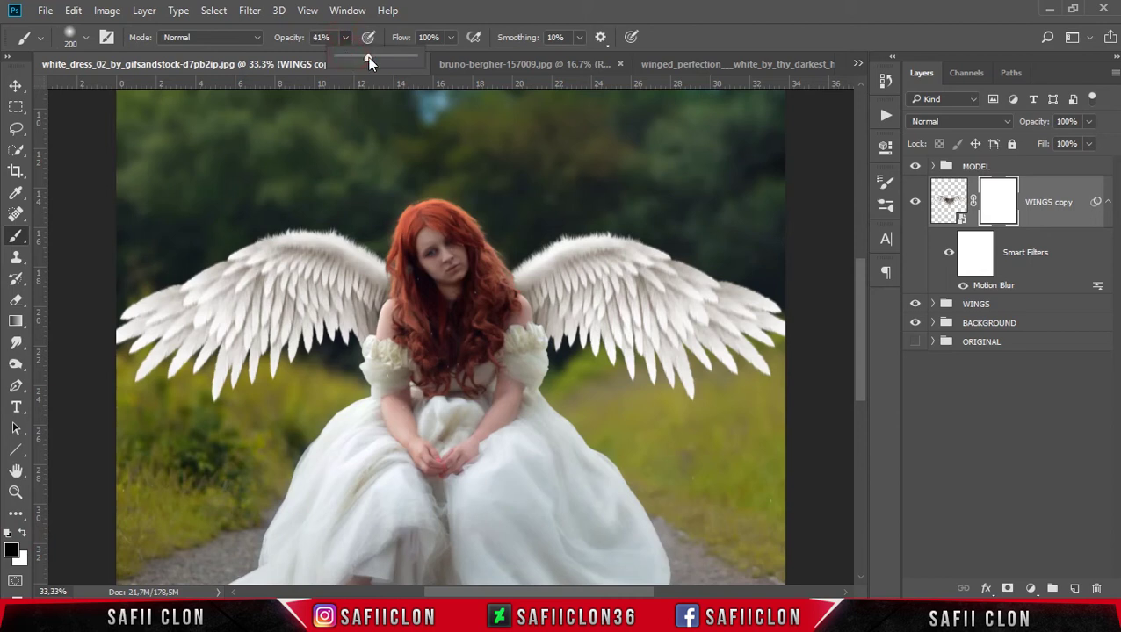
pyautogui.moveTo(391, 347); pyautogui.dragTo(380, 300)
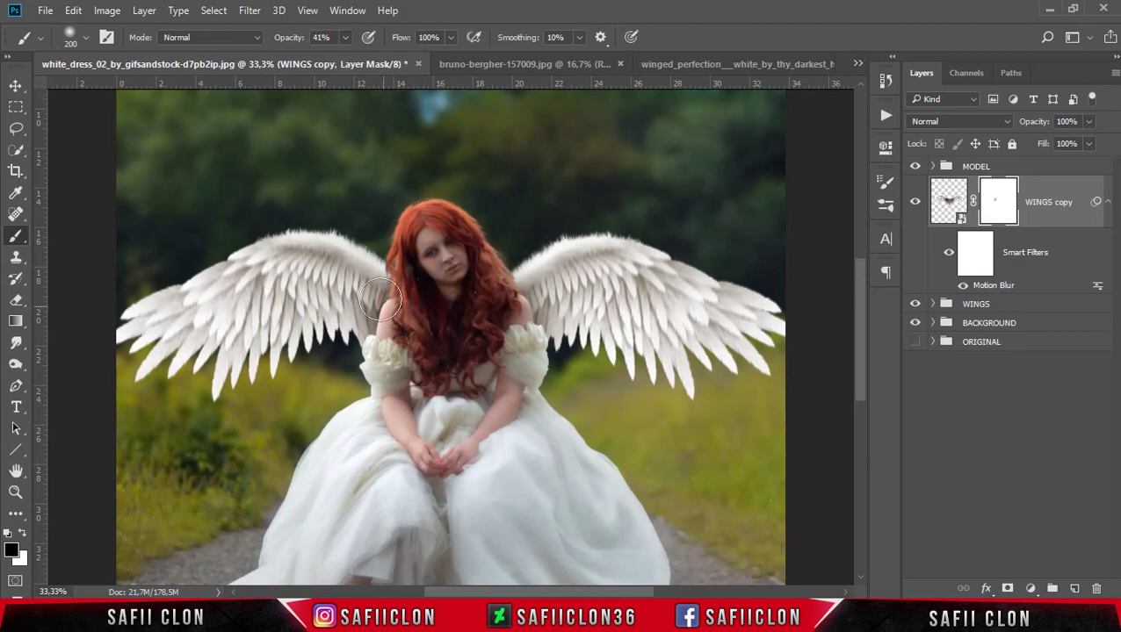
pyautogui.moveTo(537, 321); pyautogui.dragTo(517, 305)
pyautogui.hotkey('ctrl', '2')
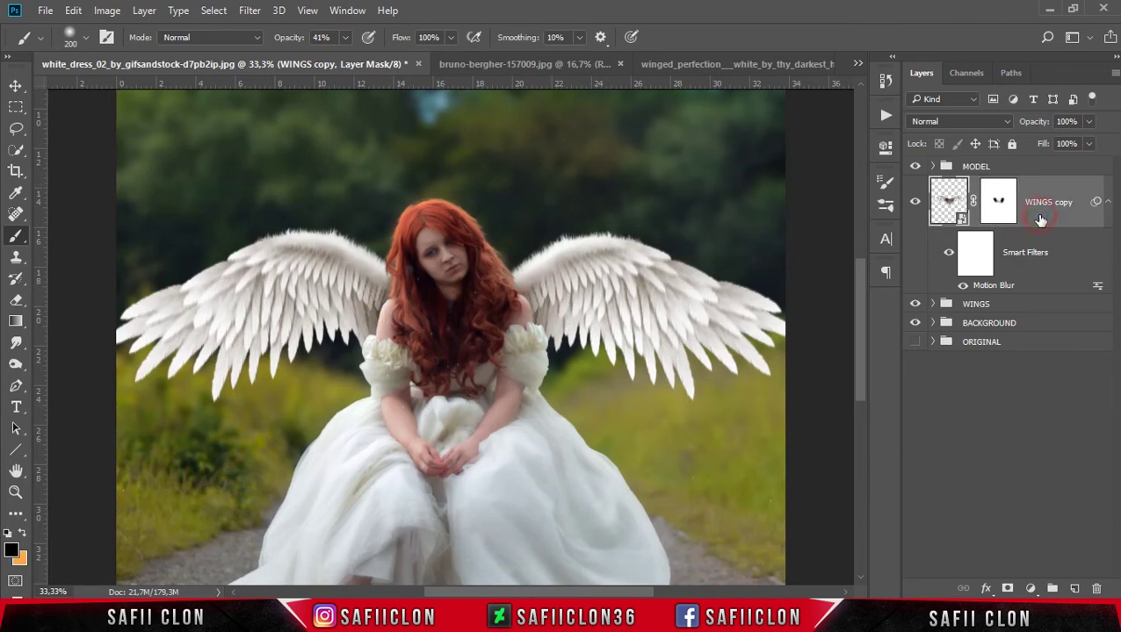
# - Add a new Layer 8 clipped to WINGS copy
pyautogui.click(1074, 588)
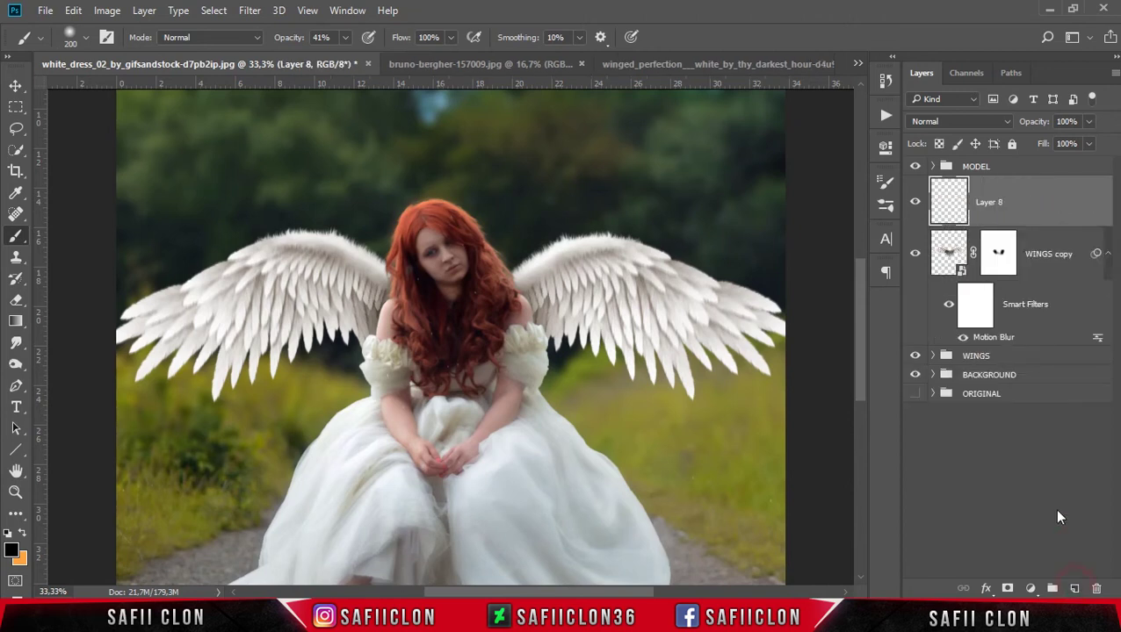
pyautogui.rightClick(1038, 201)
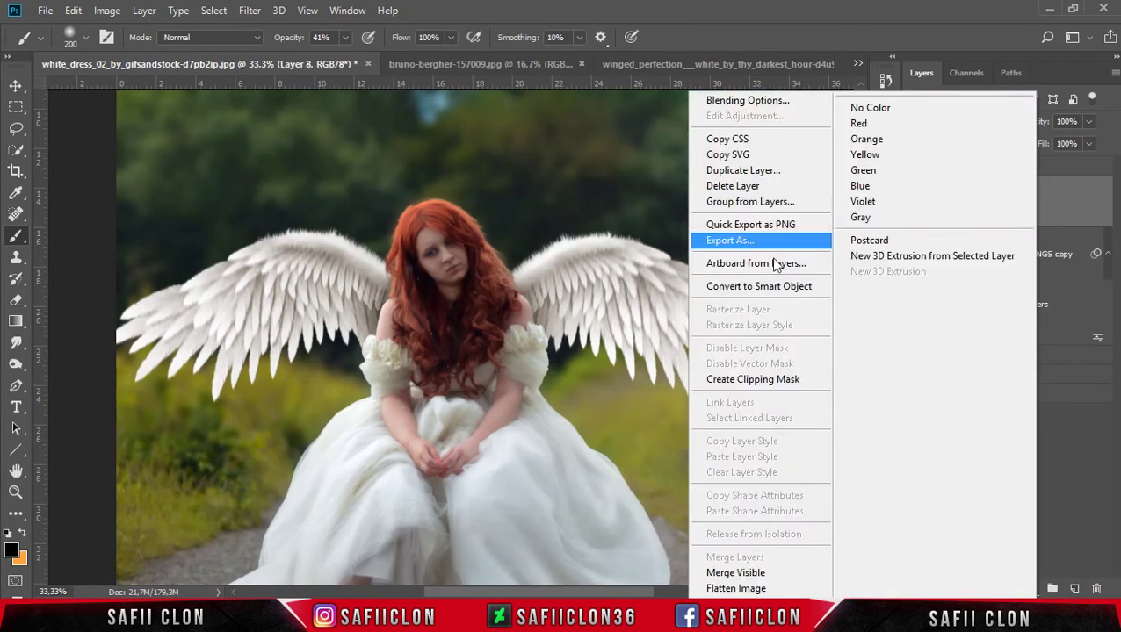
pyautogui.click(751, 380)
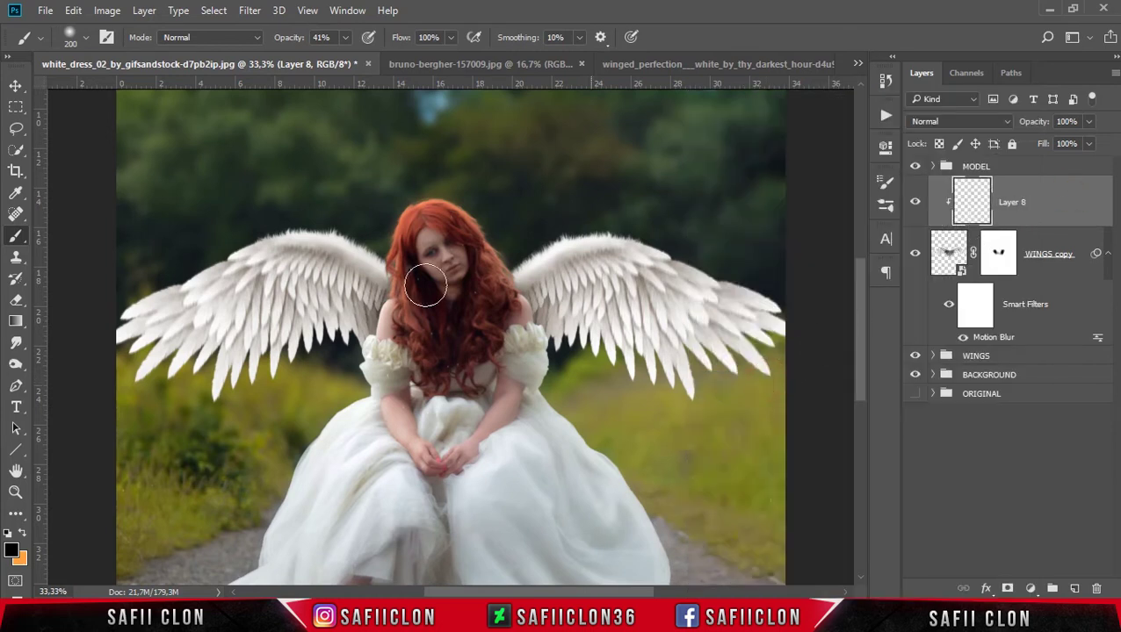
# - Set the foreground colour to light orange #f2c370
pyautogui.click(22, 535)
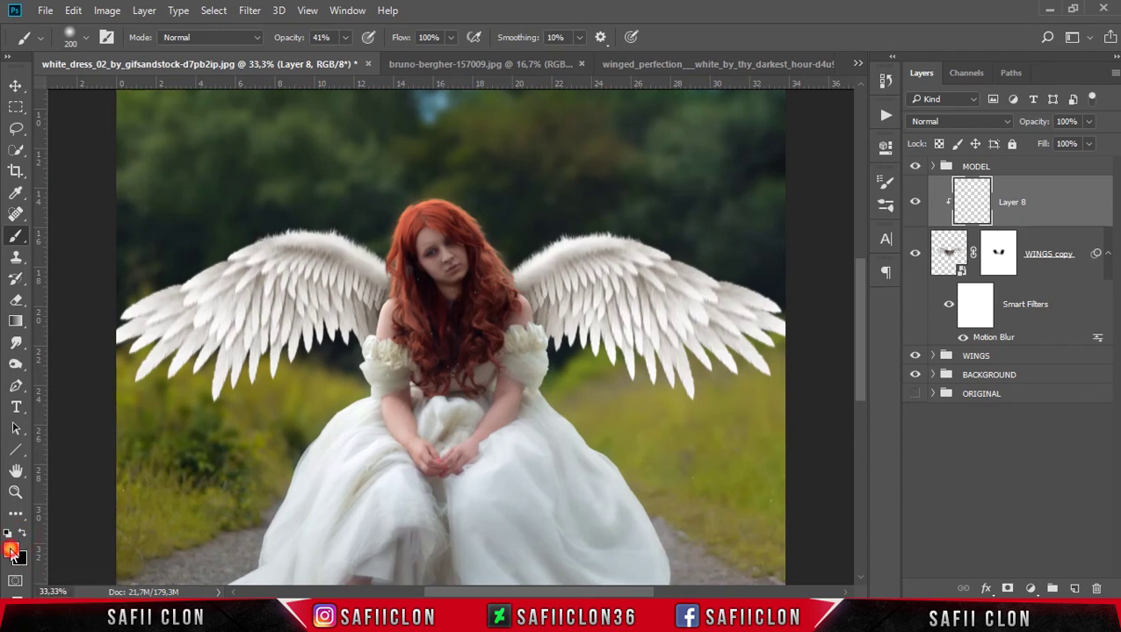
pyautogui.click(11, 550)
pyautogui.click(916, 401)
pyautogui.write('f2')
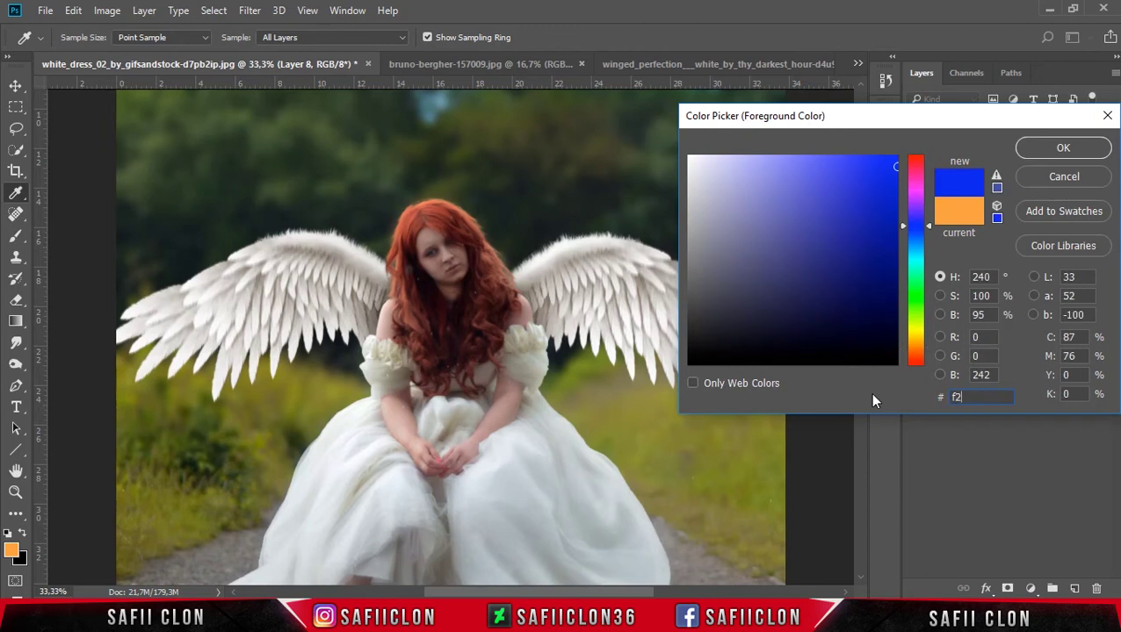
pyautogui.write('c370')
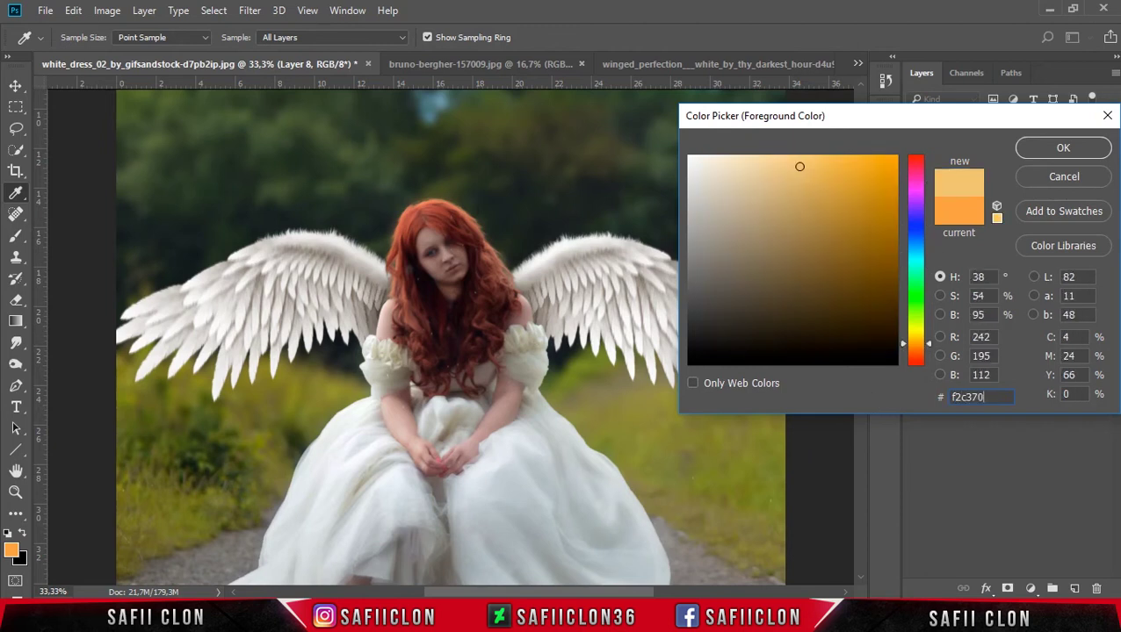
pyautogui.click(1062, 148)
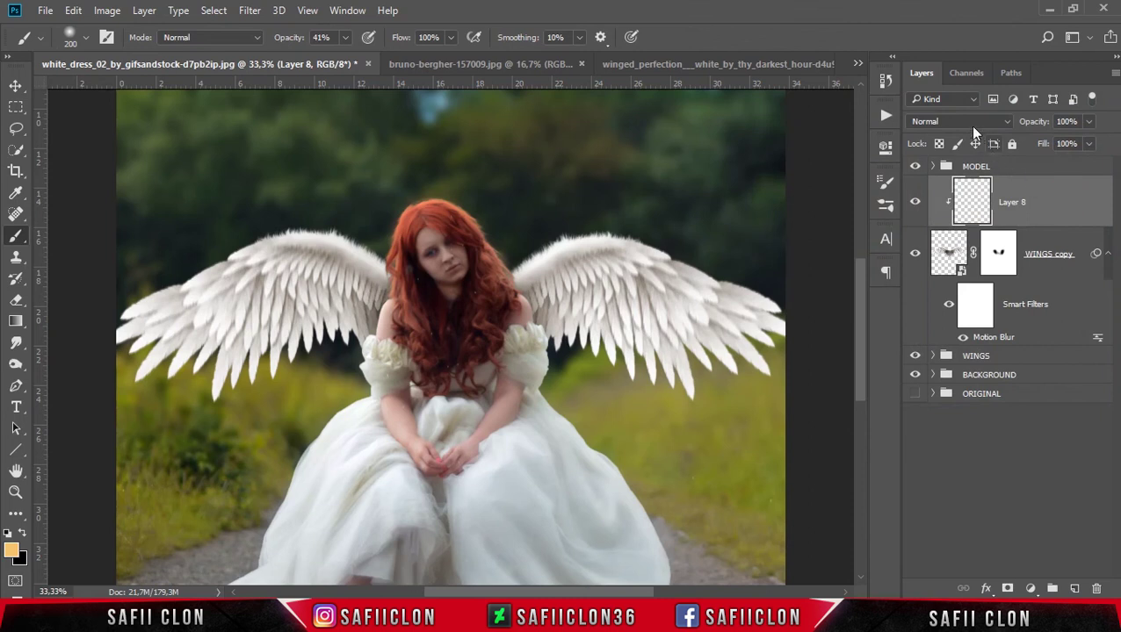
# - Set Layer 8's blend mode to Linear Burn
pyautogui.click(970, 122)
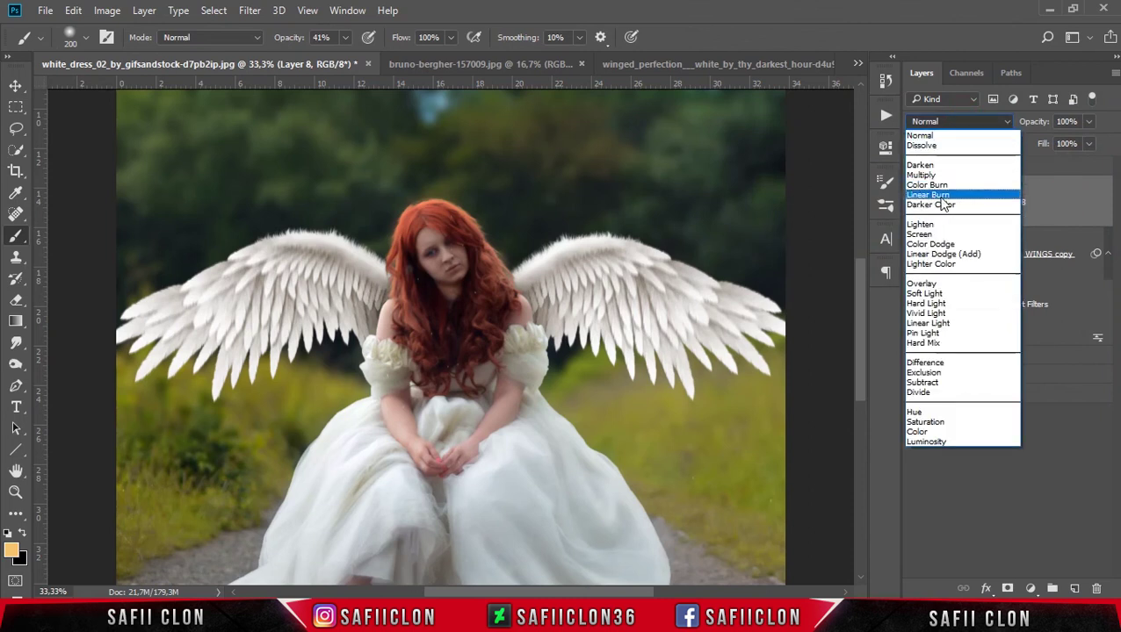
pyautogui.click(956, 197)
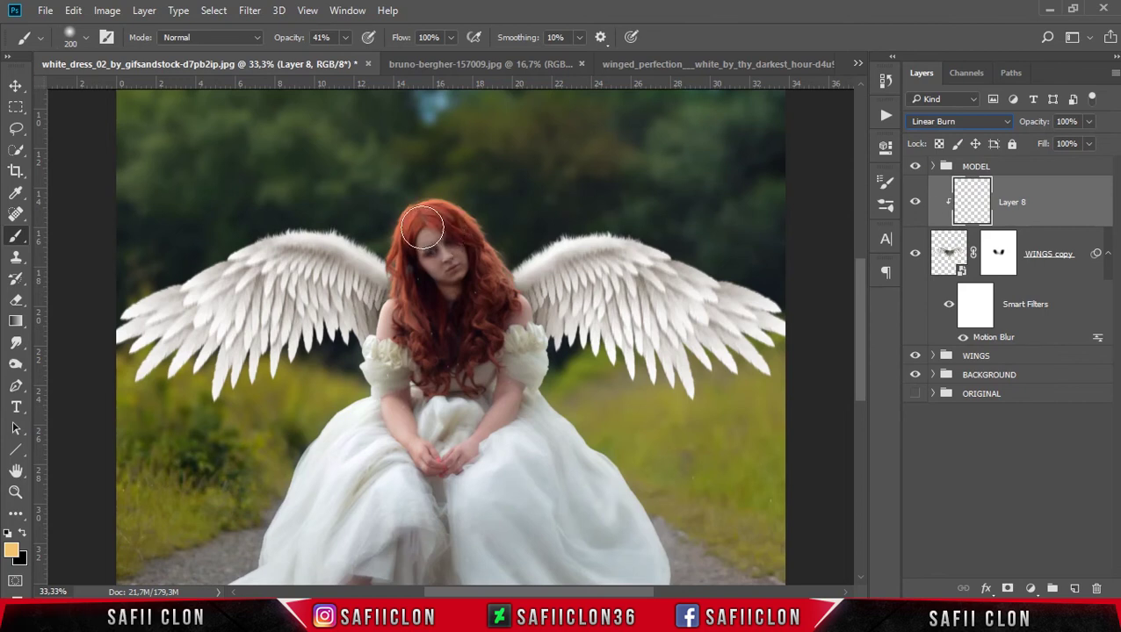
pyautogui.rightClick(15, 235)
pyautogui.click(55, 237)
# - Paint an orange tint along both wings' top edges on Layer 8 with an 84% opacity brush
pyautogui.click(343, 38)
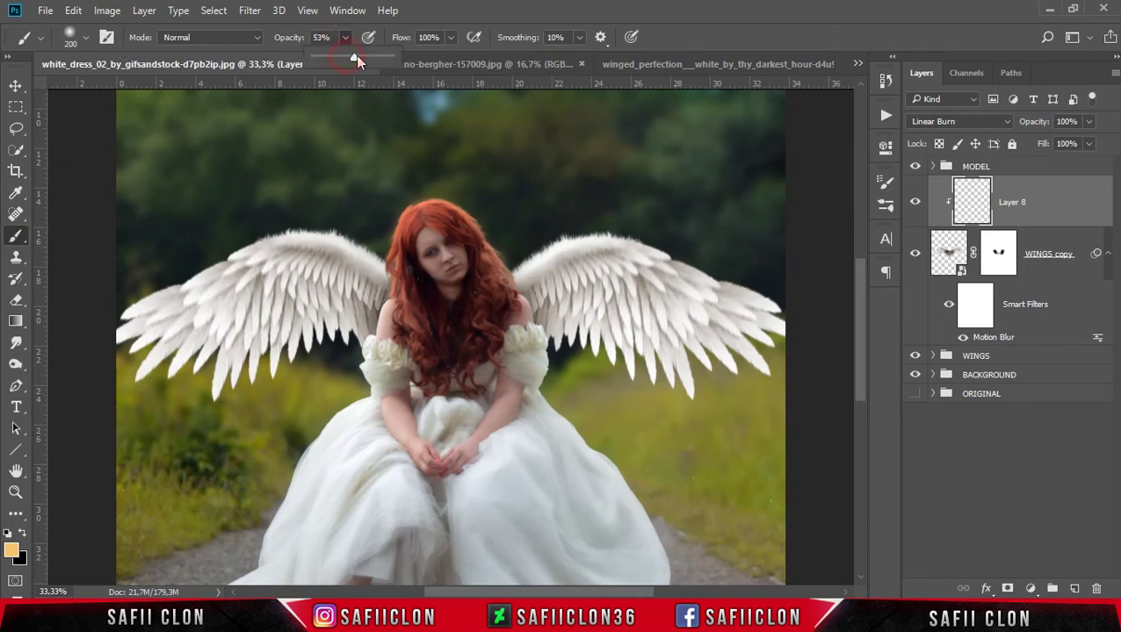
pyautogui.moveTo(374, 55); pyautogui.dragTo(379, 56)
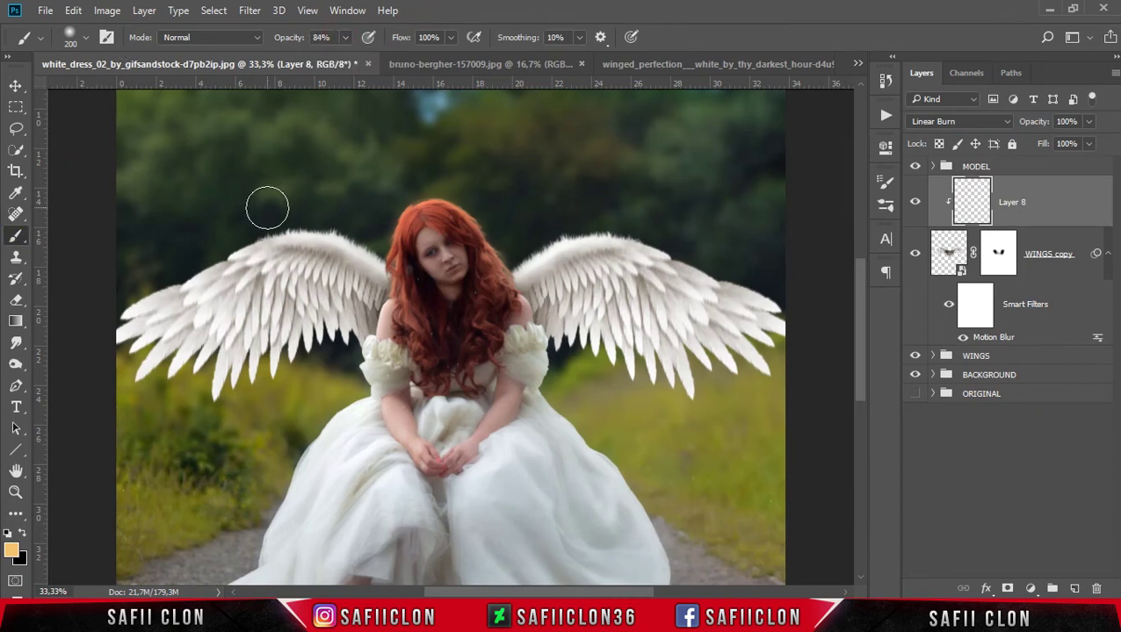
pyautogui.moveTo(375, 224); pyautogui.dragTo(297, 202)
pyautogui.moveTo(518, 237)
pyautogui.mouseDown()
pyautogui.moveTo(612, 223)
pyautogui.moveTo(805, 277)
pyautogui.mouseUp()
pyautogui.moveTo(553, 218); pyautogui.dragTo(502, 266)
pyautogui.moveTo(290, 212); pyautogui.dragTo(70, 302)
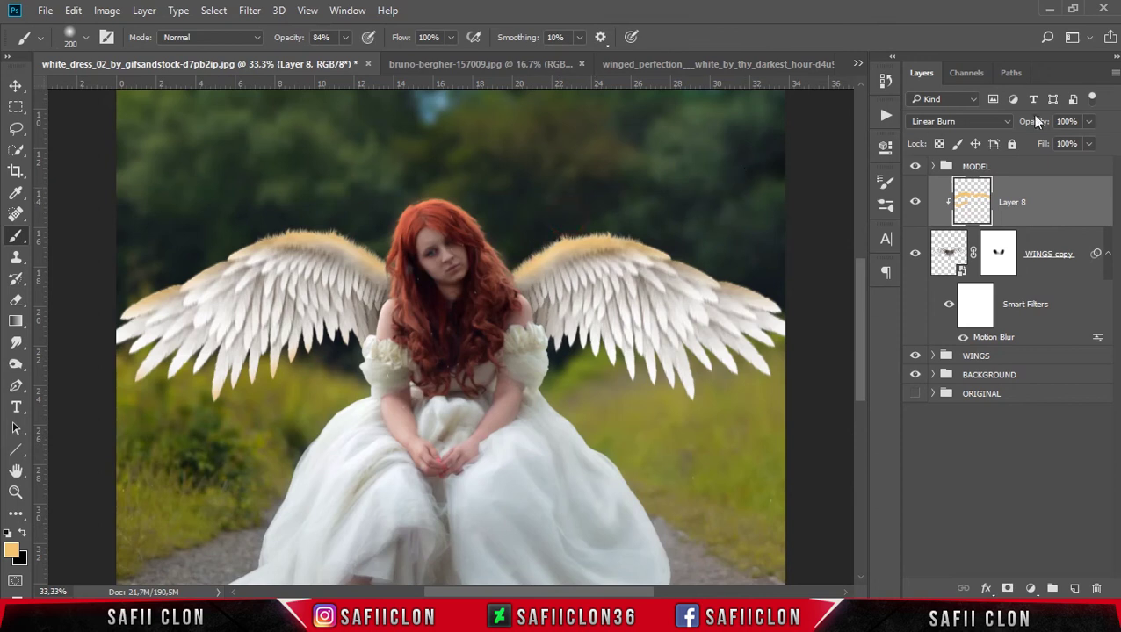
# - Fade Layer 8 to 26% opacity, comparing the wings with and without the tint
pyautogui.click(1089, 123)
pyautogui.moveTo(1061, 145); pyautogui.dragTo(1057, 146)
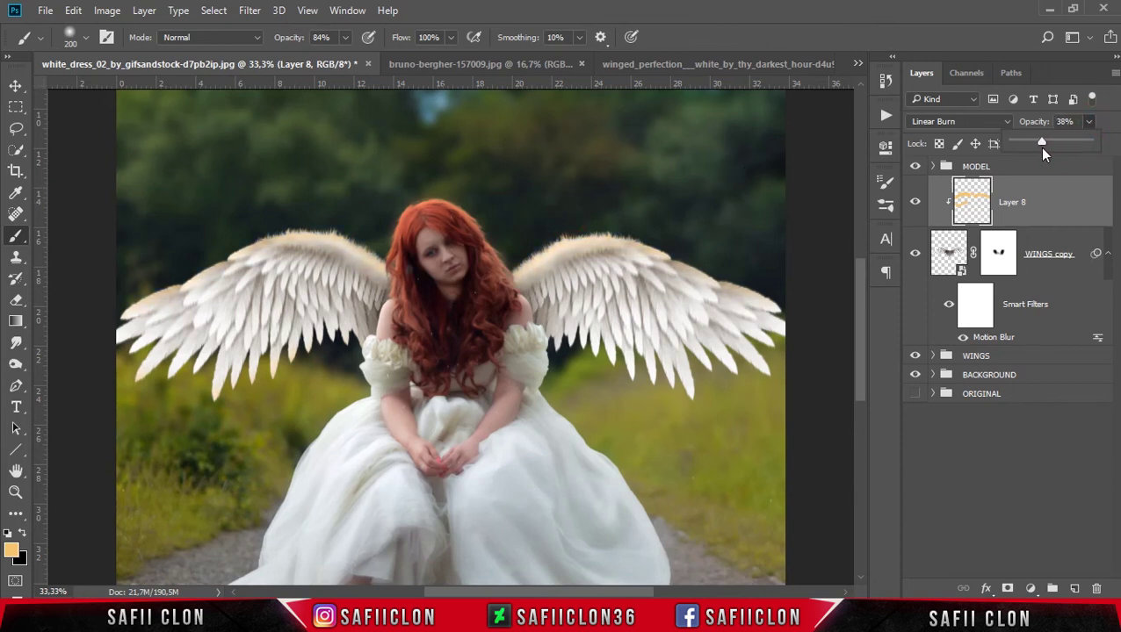
pyautogui.moveTo(1035, 151); pyautogui.dragTo(1031, 151)
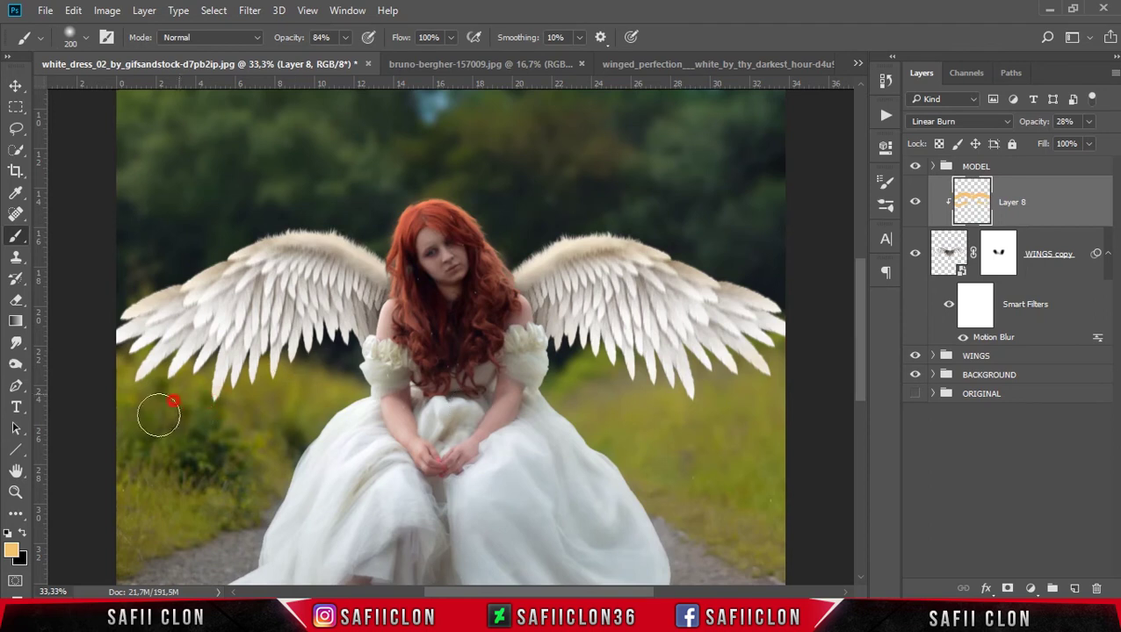
pyautogui.click(915, 203)
pyautogui.click(1088, 123)
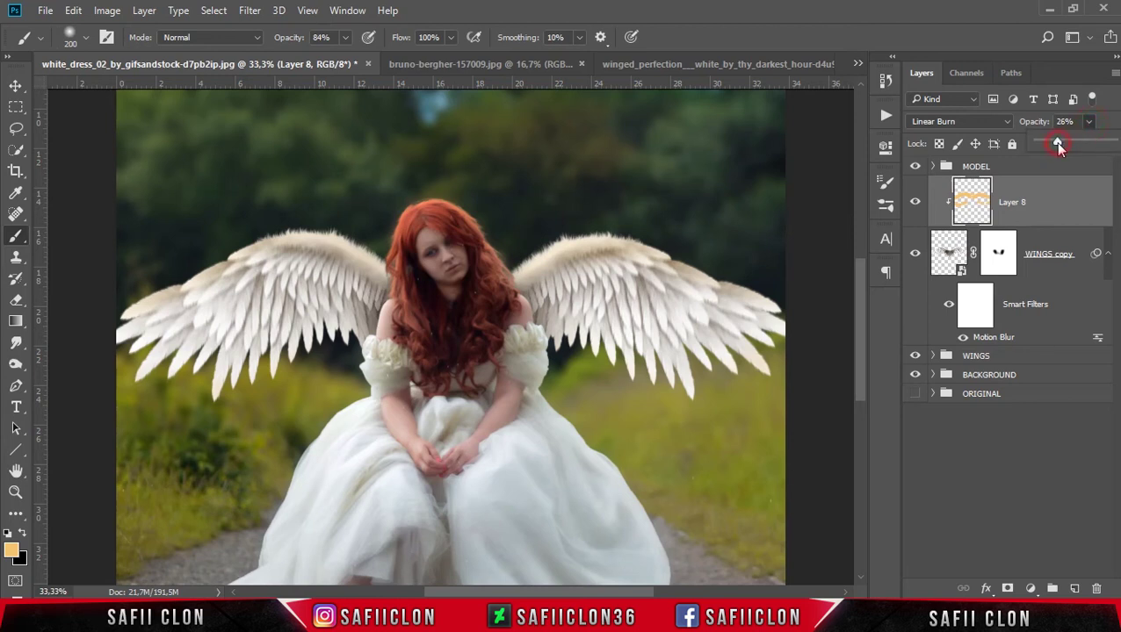
pyautogui.click(1113, 130)
# - Group Layer 8 and the wing layers as WINGS, toggling the group's visibility to check the wings
pyautogui.keyDown('shift'); pyautogui.click(1028, 356); pyautogui.keyUp('shift')
pyautogui.rightClick(1055, 192)
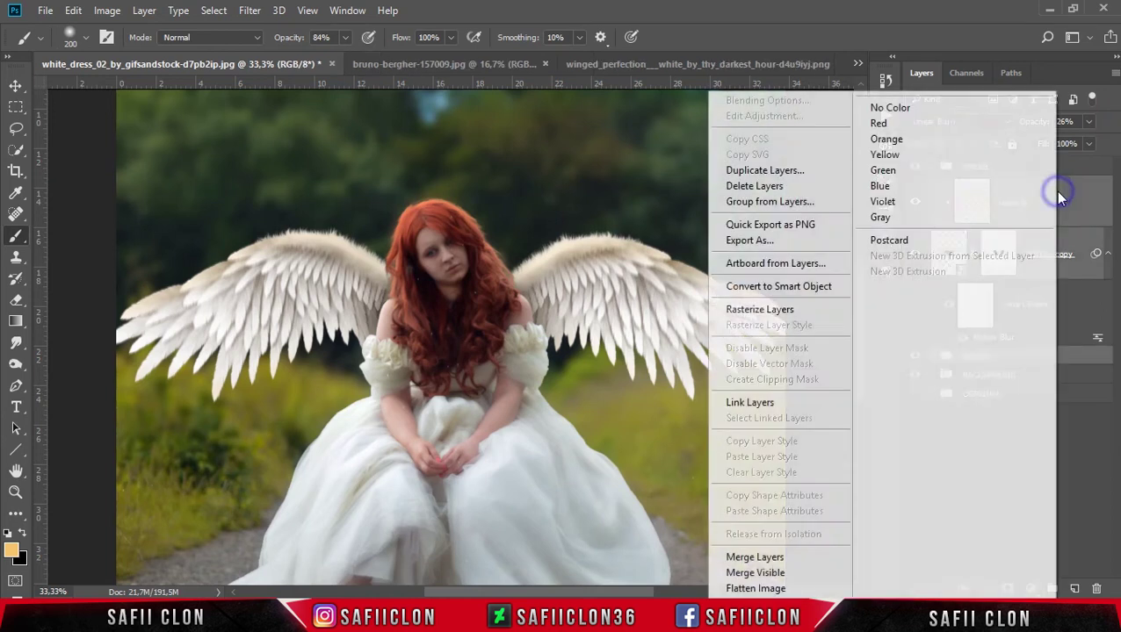
pyautogui.click(799, 203)
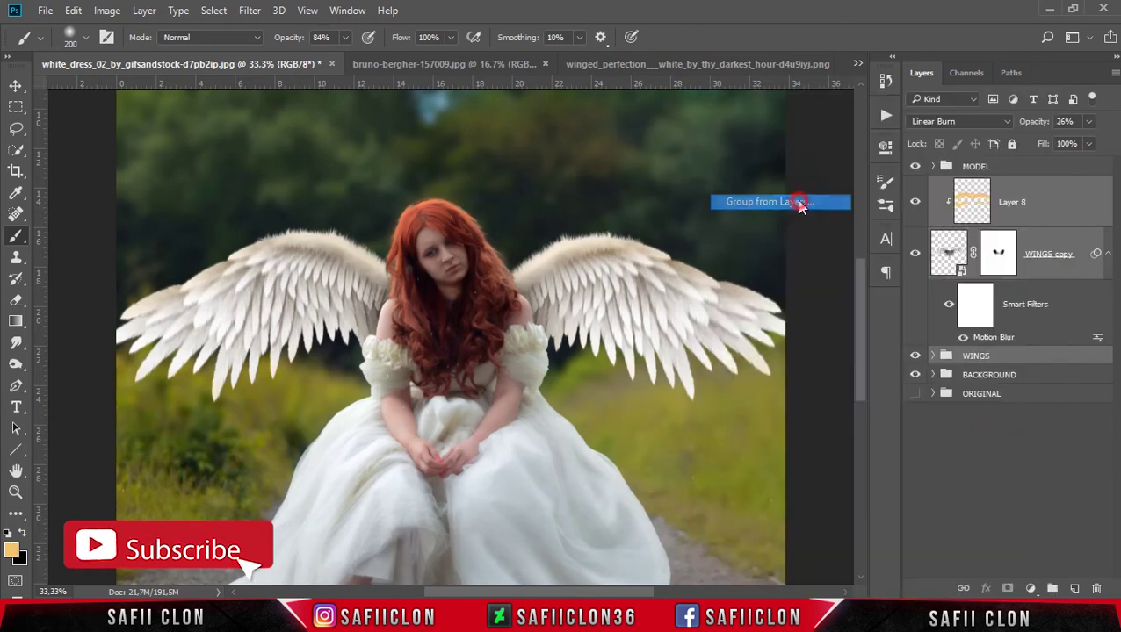
pyautogui.write('WINGS')
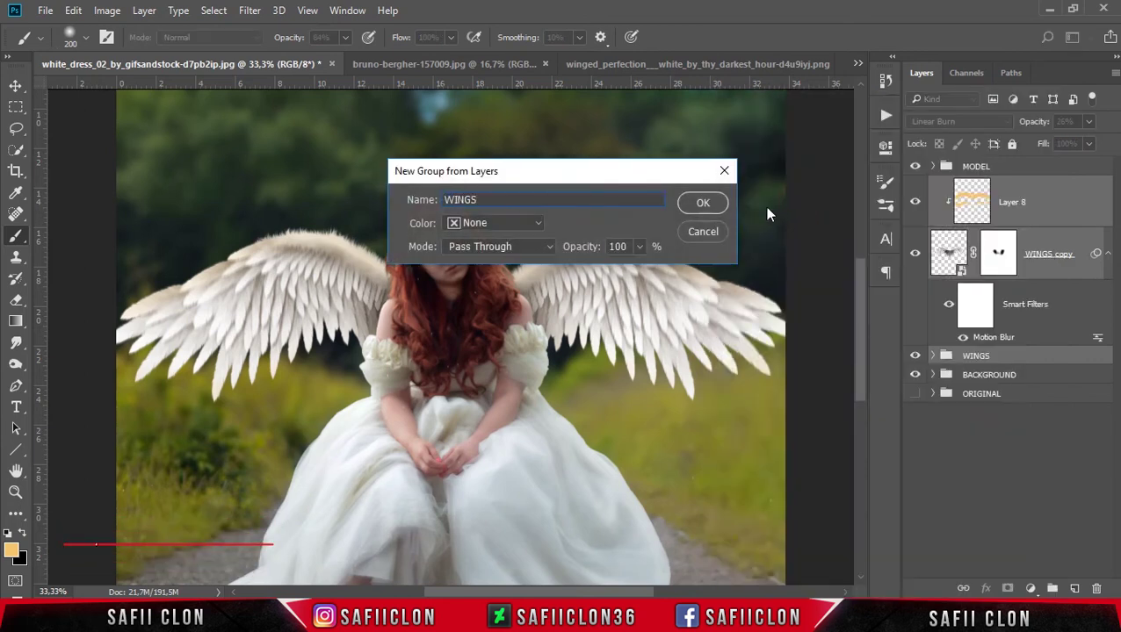
pyautogui.click(705, 204)
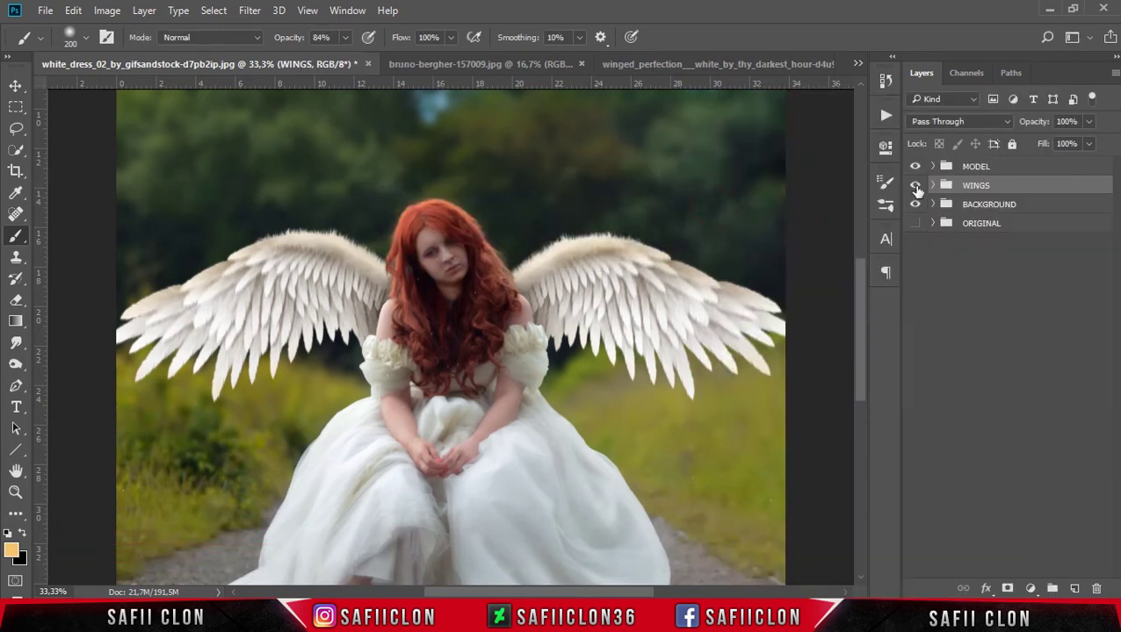
pyautogui.click(916, 188)
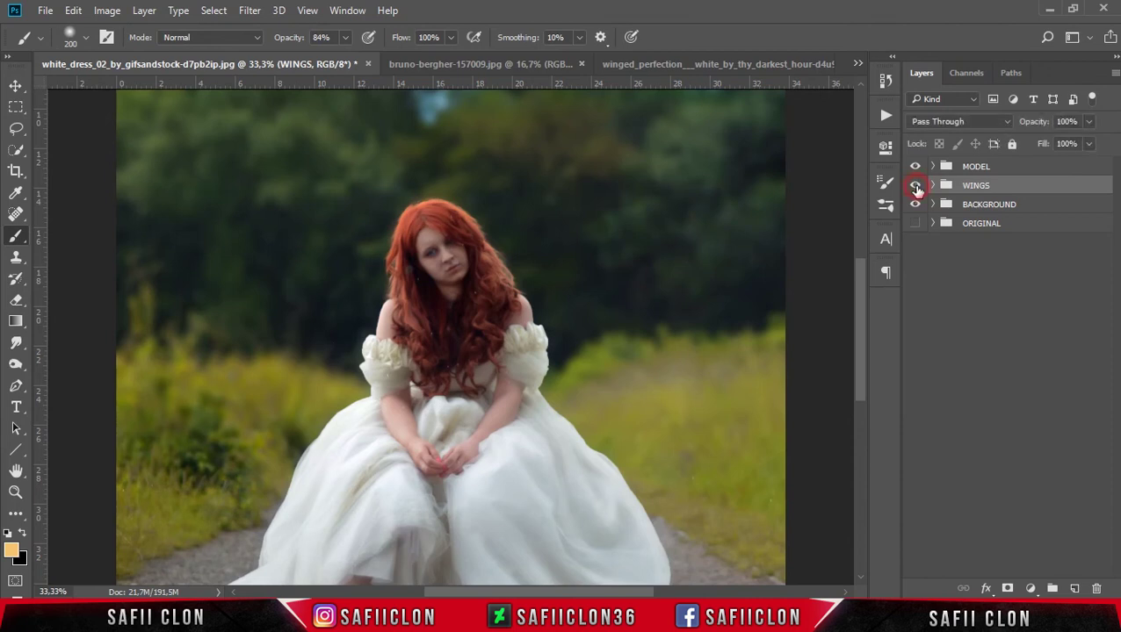
pyautogui.click(916, 187)
pyautogui.click(916, 187)
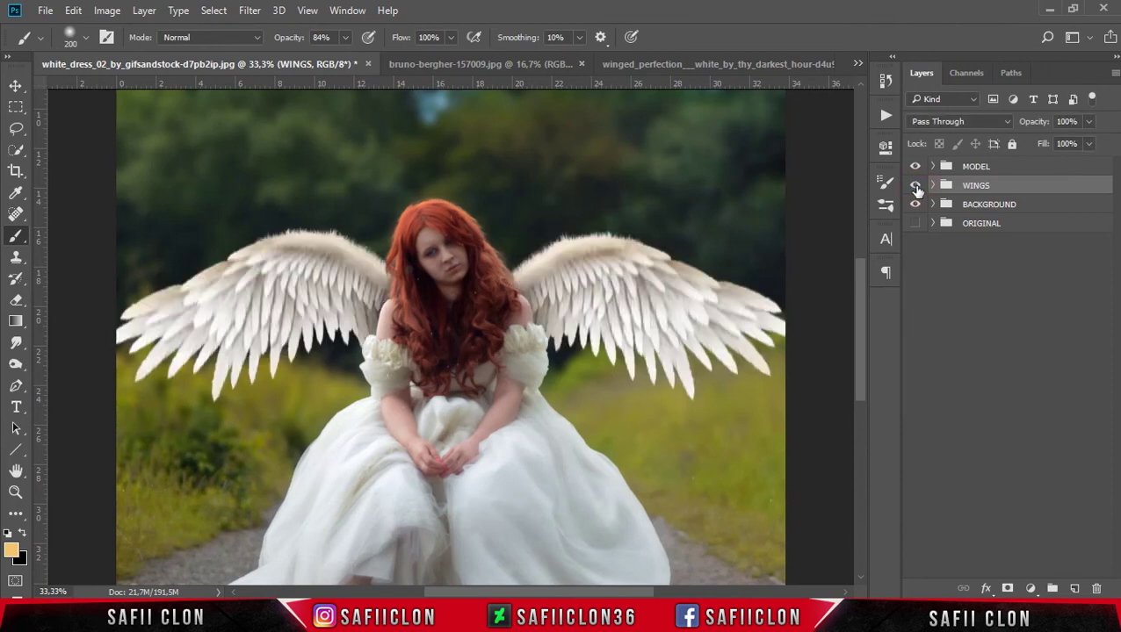
pyautogui.click(1038, 204)
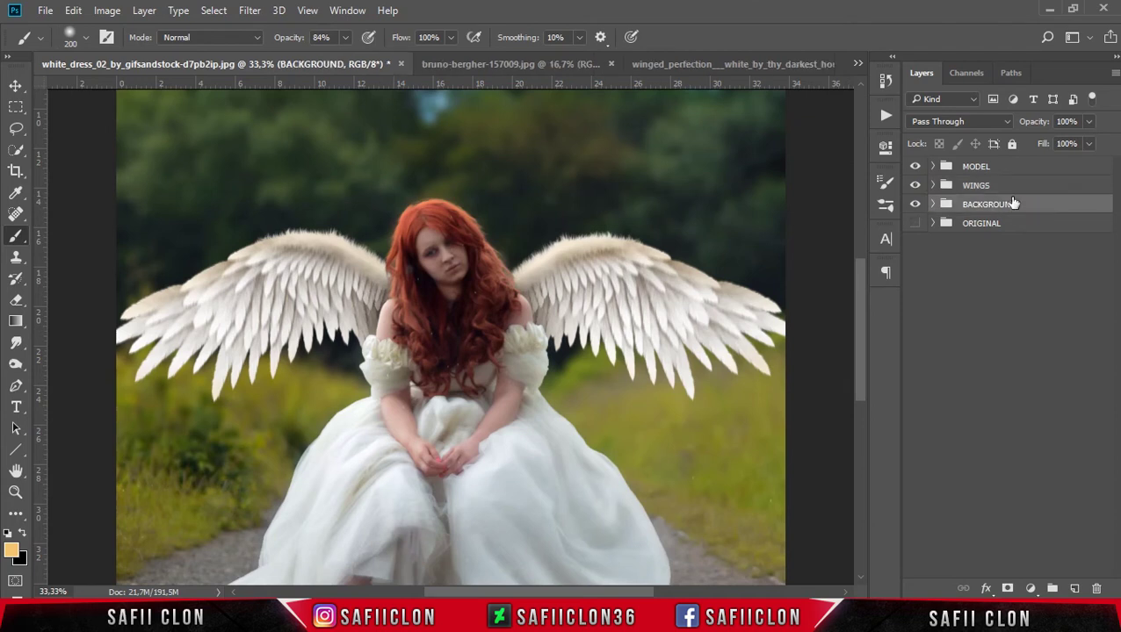
# - Close the winged_perfection wings image without saving, and close the bruno-bergher road photo
pyautogui.click(692, 62)
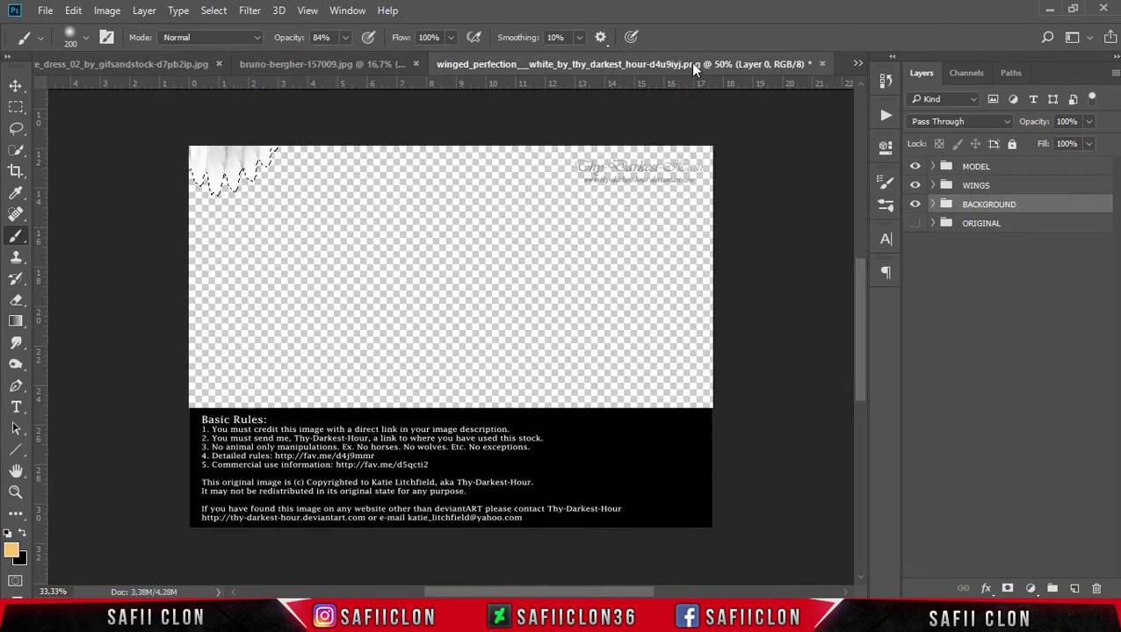
pyautogui.click(821, 63)
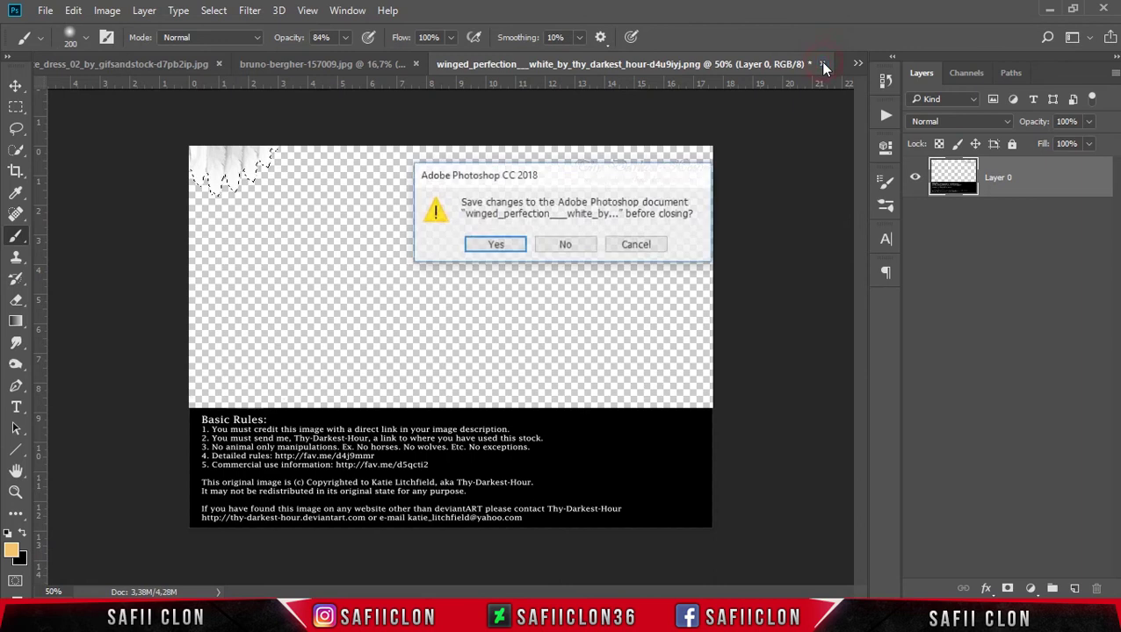
pyautogui.click(591, 245)
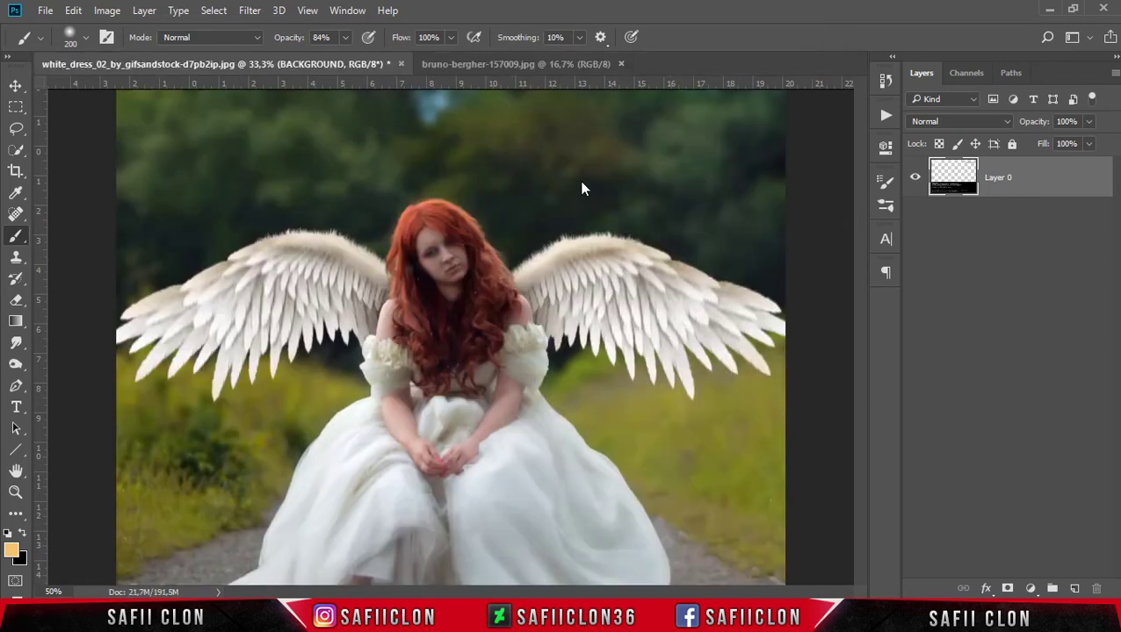
pyautogui.click(535, 70)
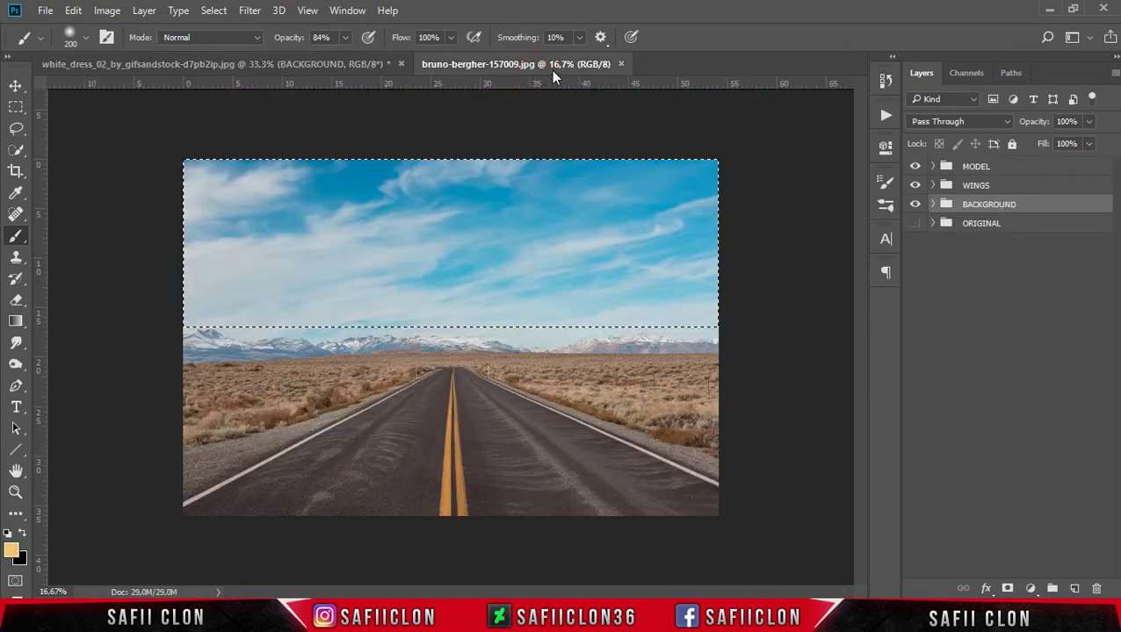
pyautogui.click(620, 63)
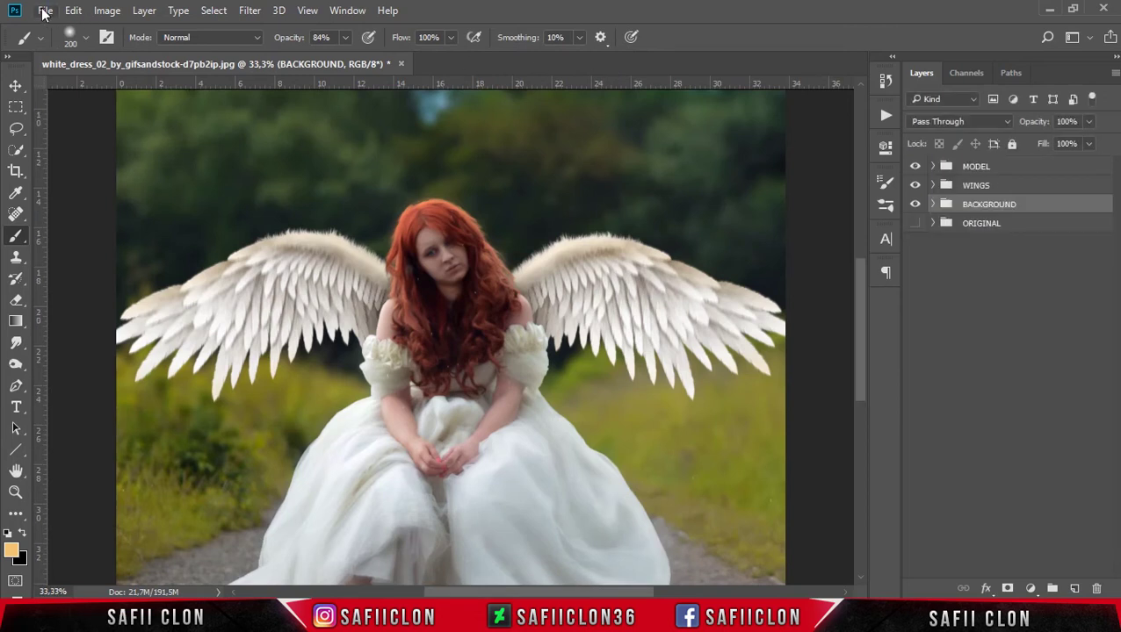
# - Open color.jpg as a new document
pyautogui.click(43, 12)
pyautogui.click(102, 46)
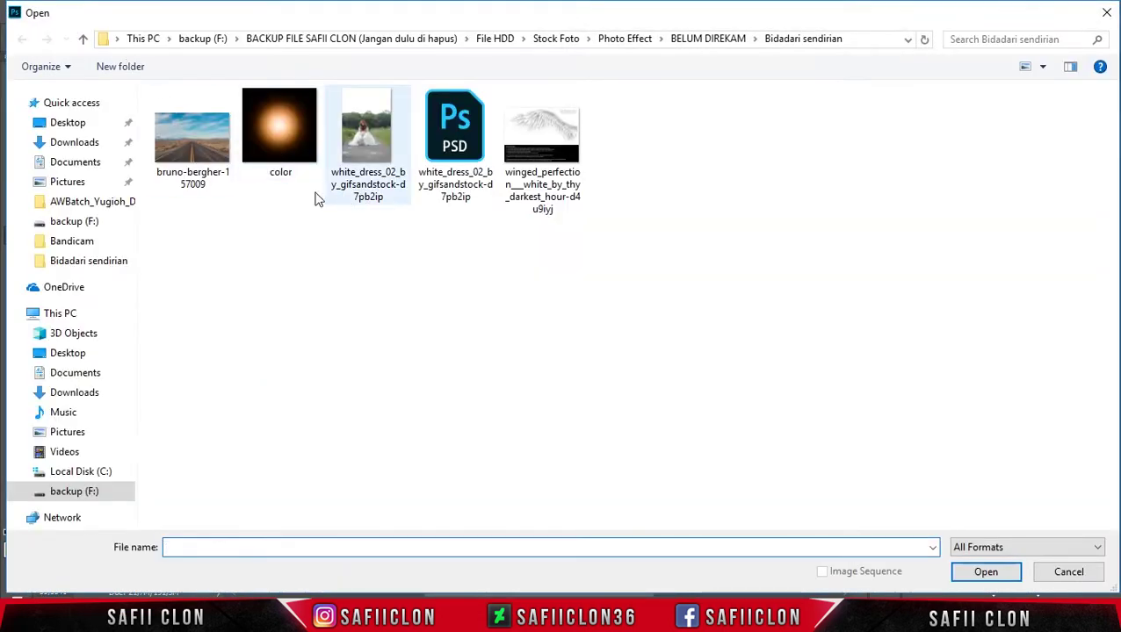
pyautogui.click(286, 132)
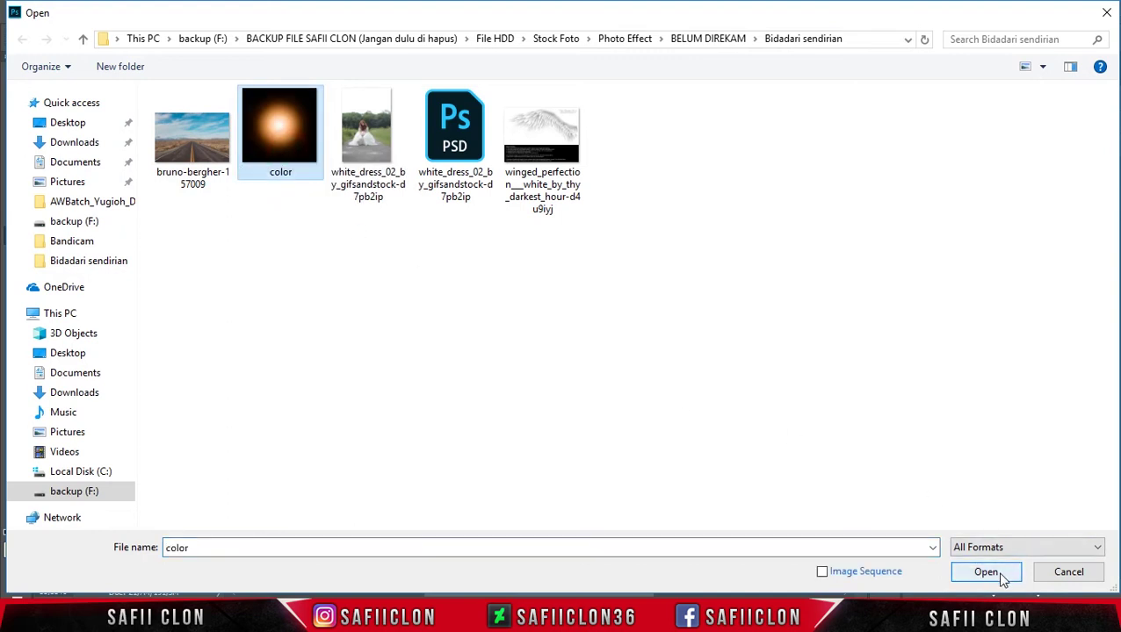
pyautogui.click(990, 571)
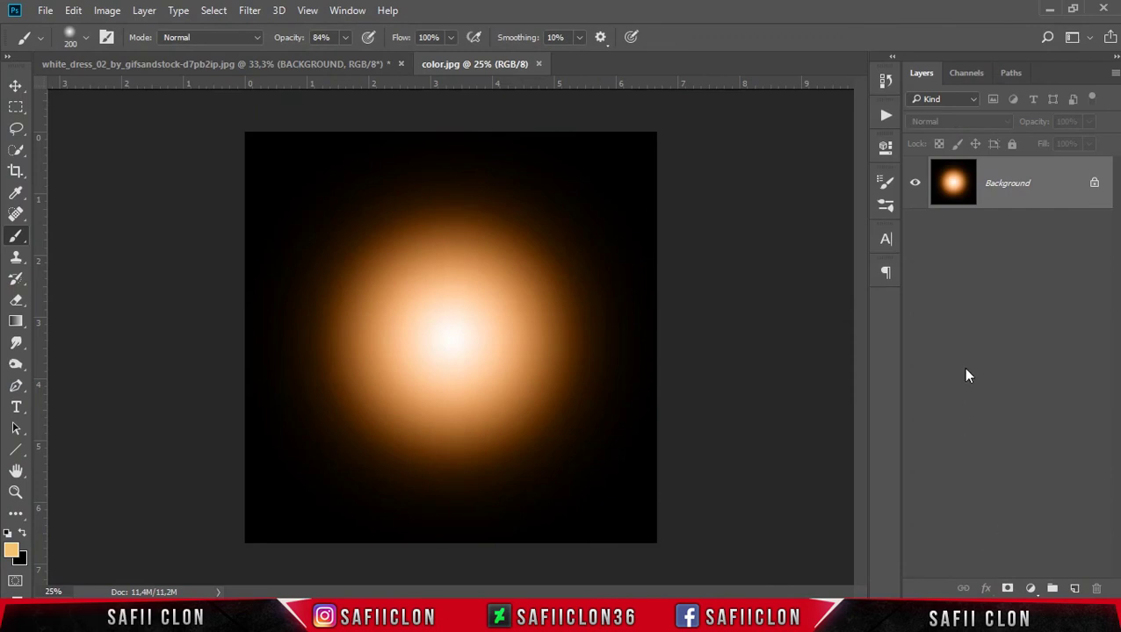
# - Drag the orange glow into the angel document and set its blend mode to Screen
pyautogui.click(16, 86)
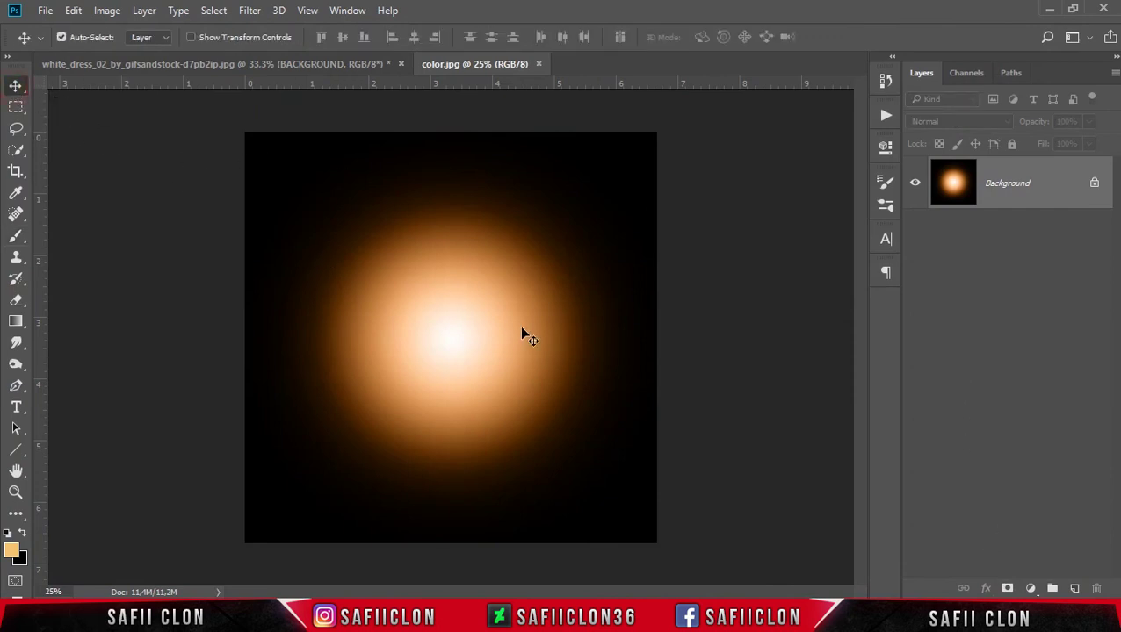
pyautogui.moveTo(988, 183)
pyautogui.mouseDown()
pyautogui.moveTo(373, 158)
pyautogui.moveTo(376, 254)
pyautogui.moveTo(425, 288)
pyautogui.mouseUp()
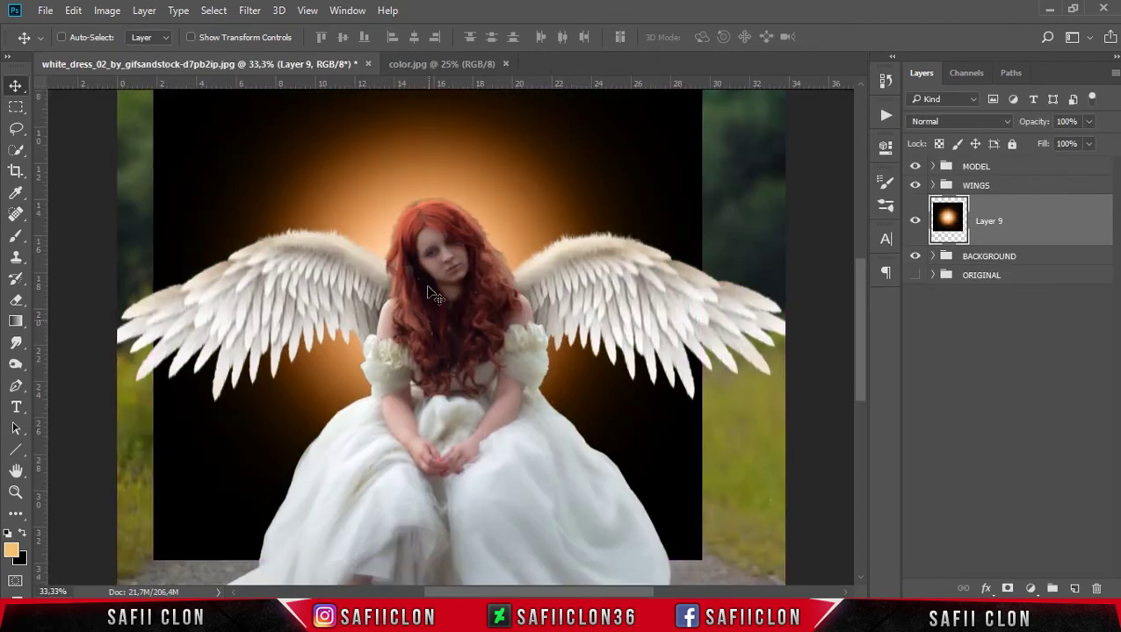
pyautogui.hotkey('ctrl', '-')
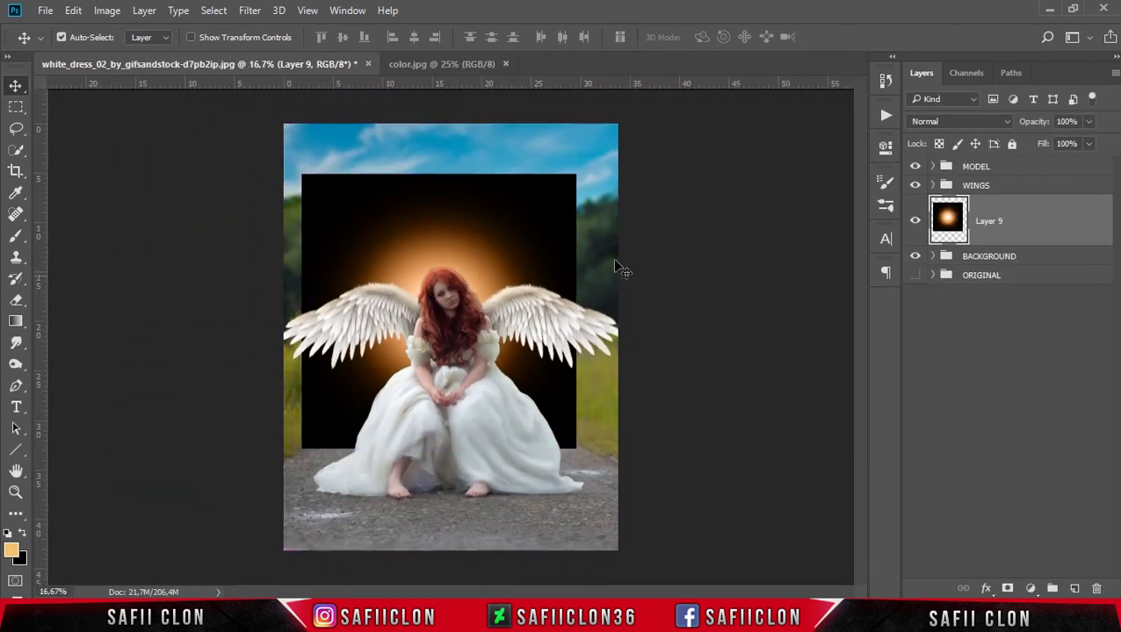
pyautogui.click(981, 121)
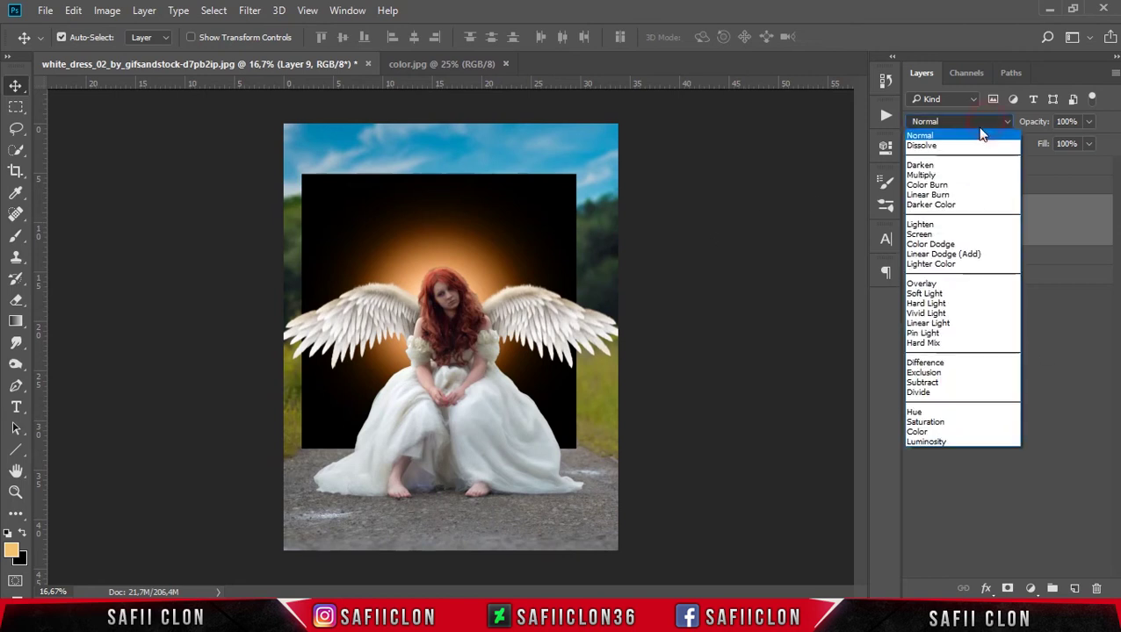
pyautogui.click(931, 235)
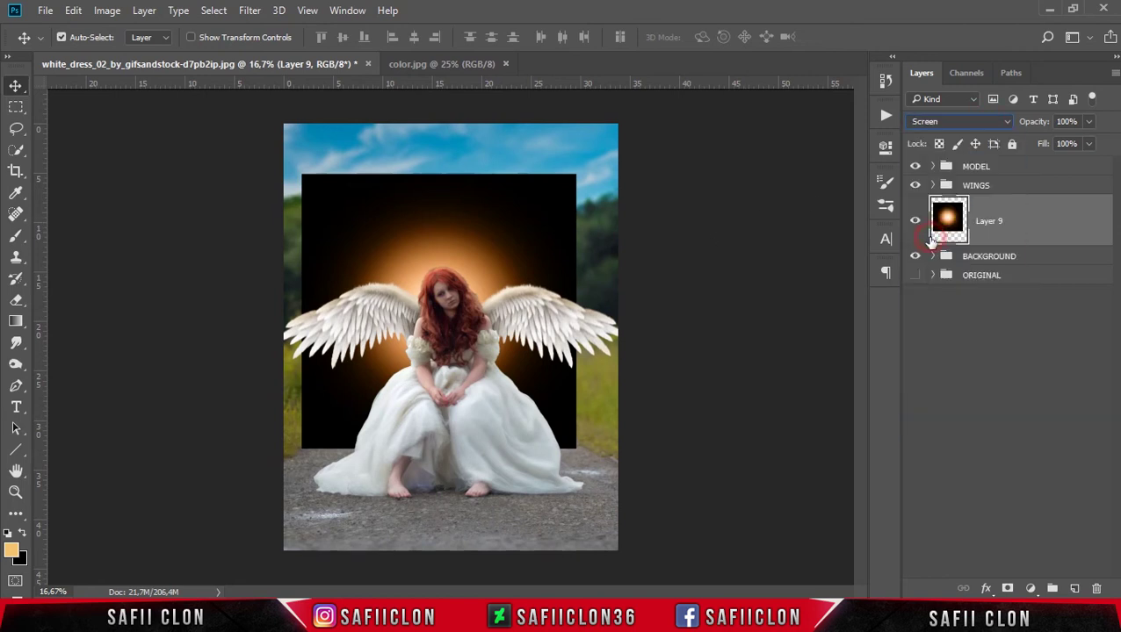
# - Scale the glow to 62.25% and place it in the sky above the angel's head
pyautogui.hotkey('ctrl', 't')
pyautogui.moveTo(492, 329); pyautogui.dragTo(492, 263)
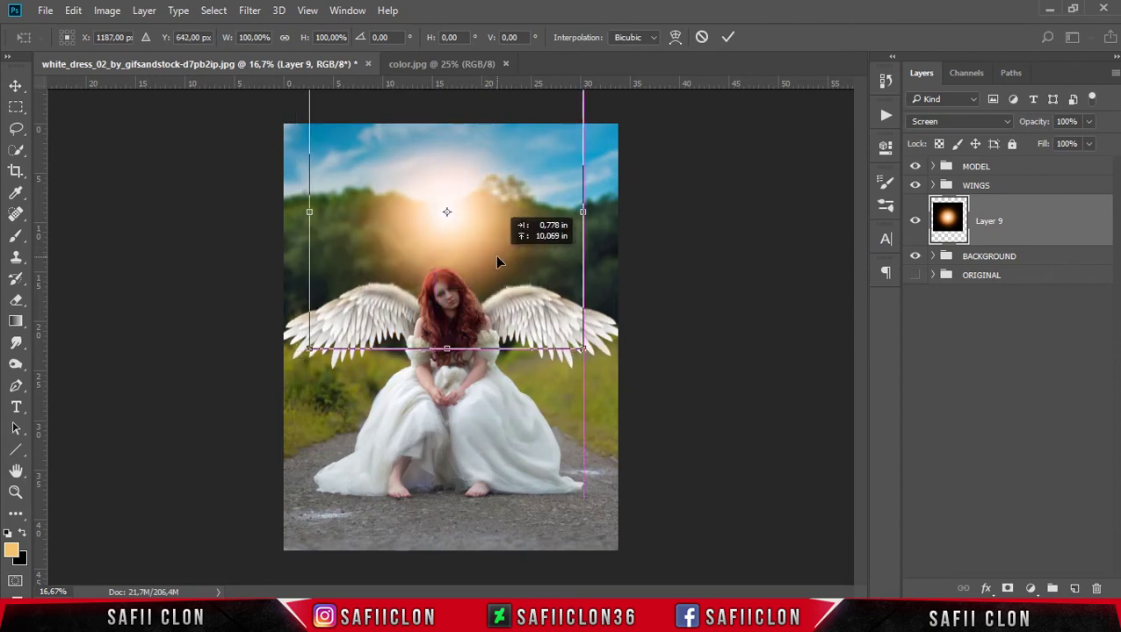
pyautogui.moveTo(492, 264); pyautogui.dragTo(500, 255)
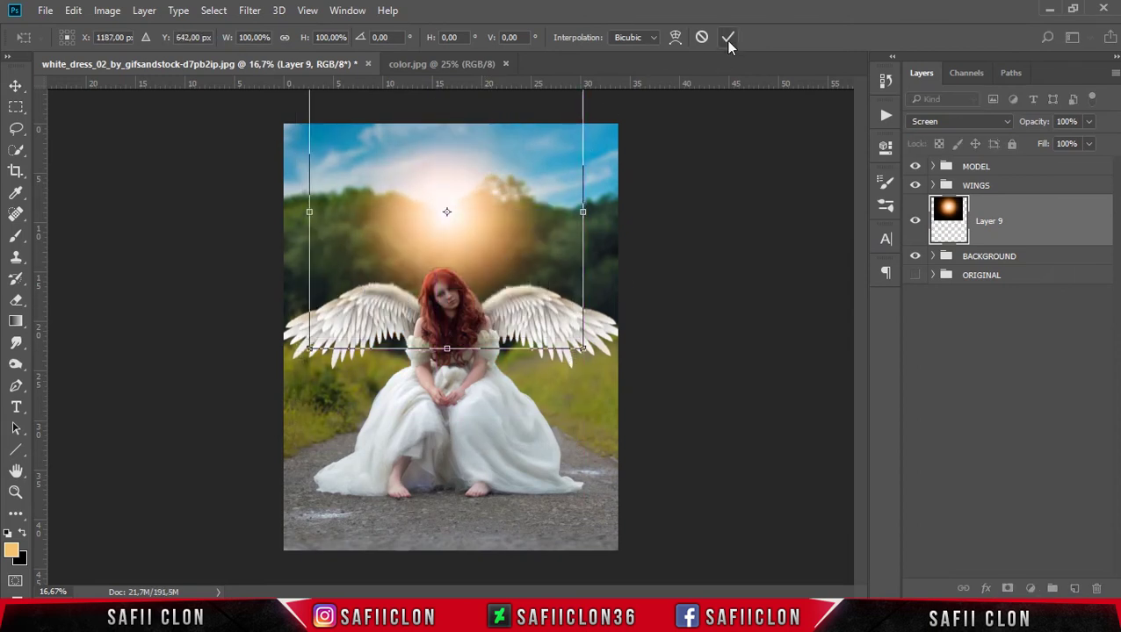
pyautogui.moveTo(583, 348); pyautogui.dragTo(533, 295)
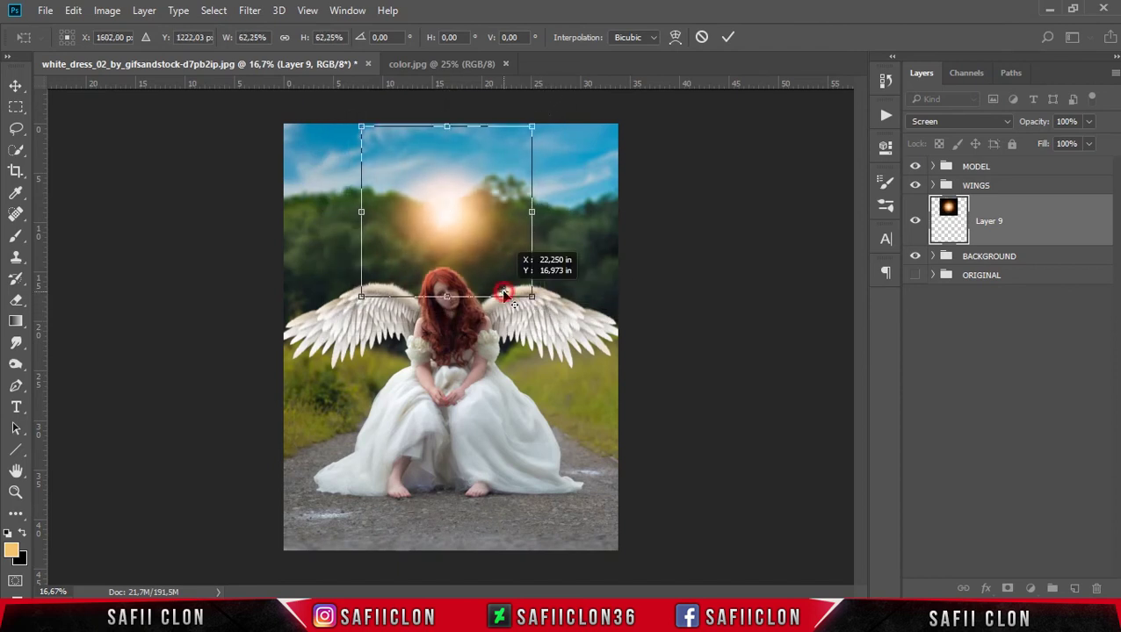
pyautogui.click(725, 39)
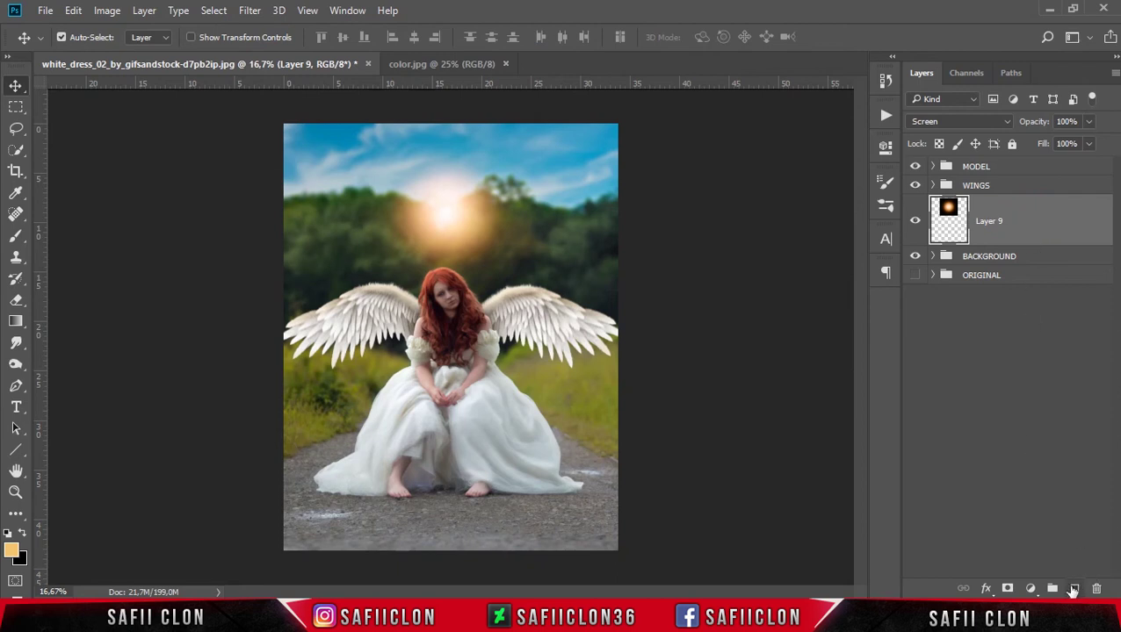
pyautogui.click(1075, 589)
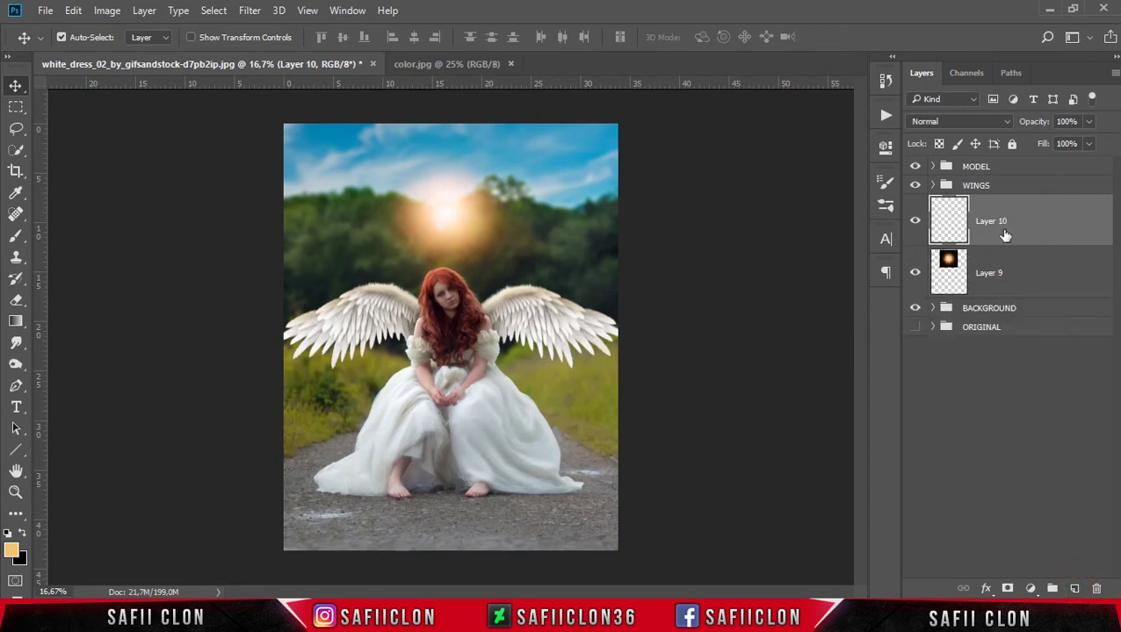
# - Move Layer 10 below the glow and set up a near-white brush at 100% opacity
pyautogui.moveTo(1058, 228); pyautogui.dragTo(1059, 291)
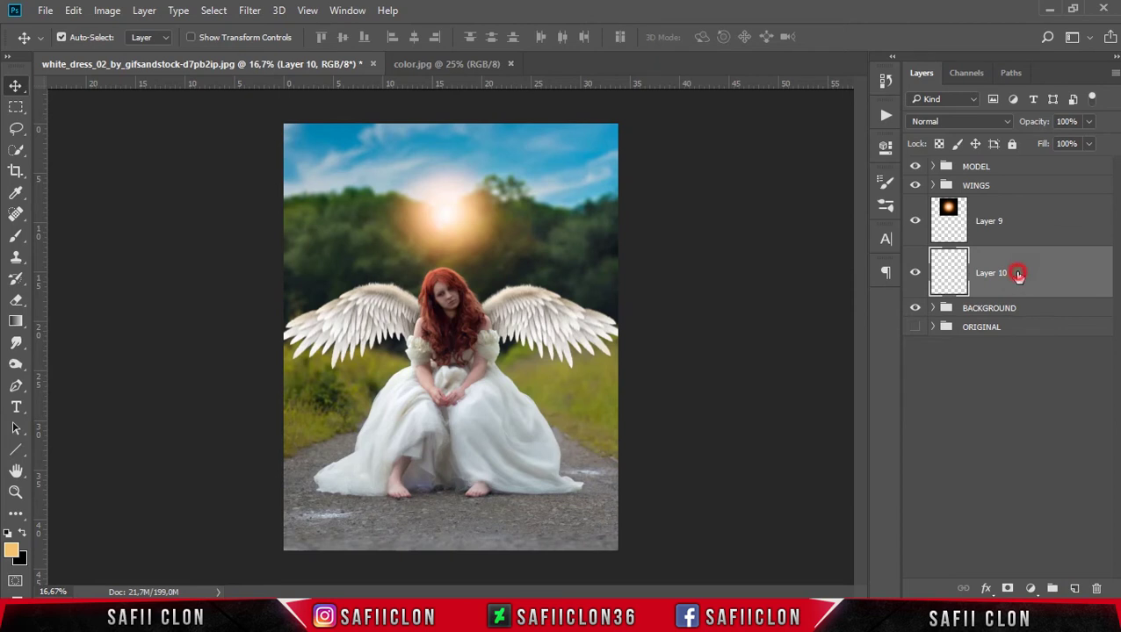
pyautogui.click(16, 235)
pyautogui.click(95, 236)
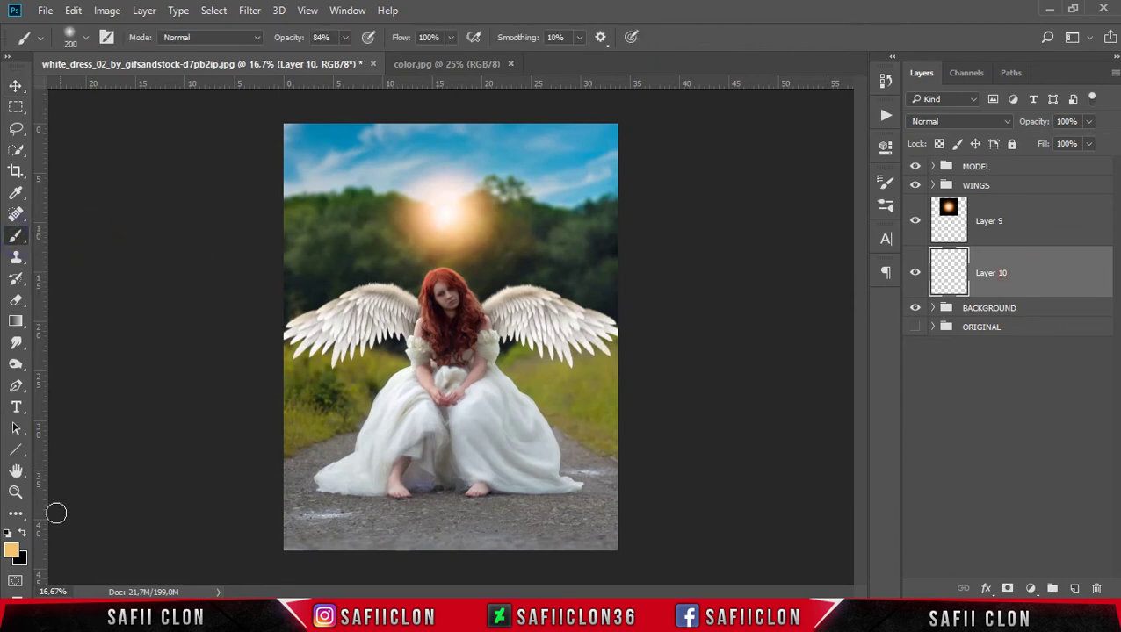
pyautogui.click(11, 553)
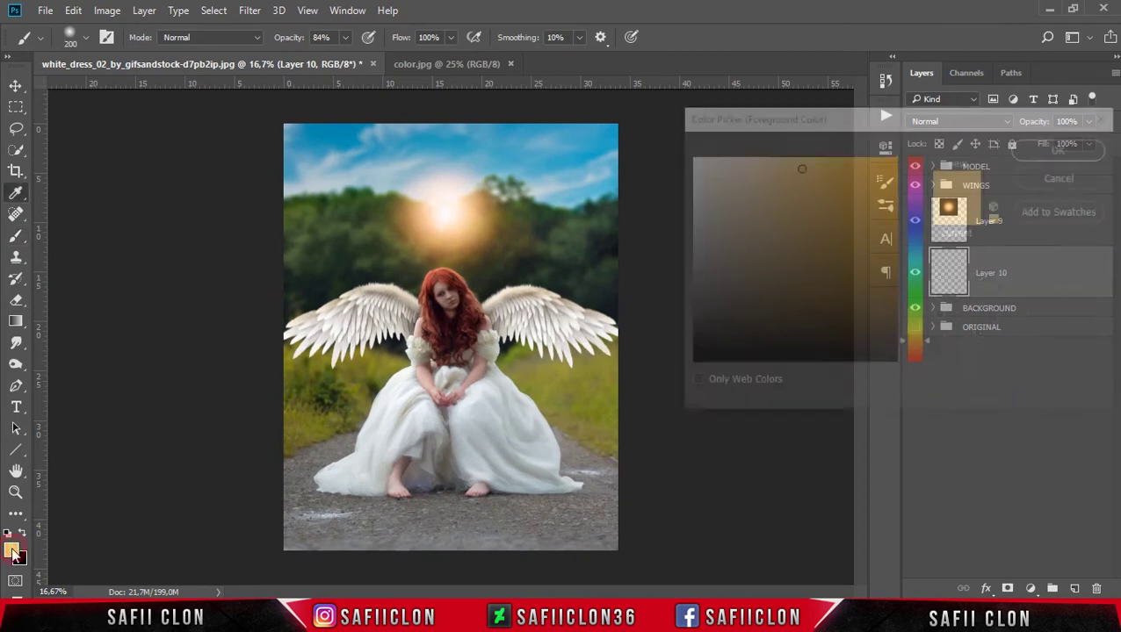
pyautogui.moveTo(788, 223); pyautogui.dragTo(691, 154)
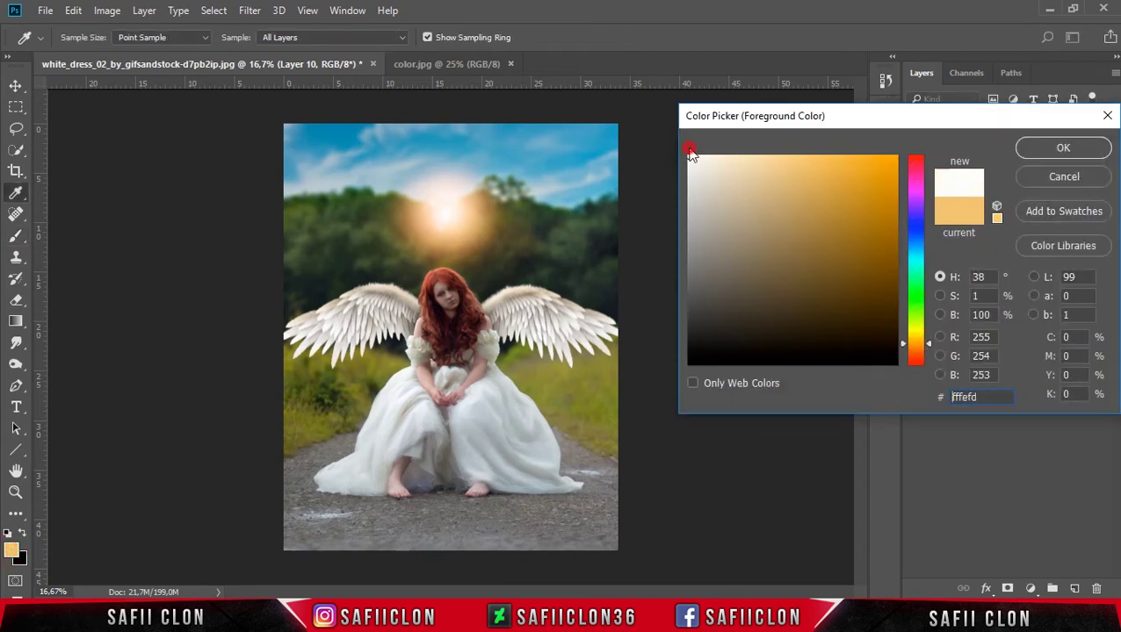
pyautogui.click(1061, 152)
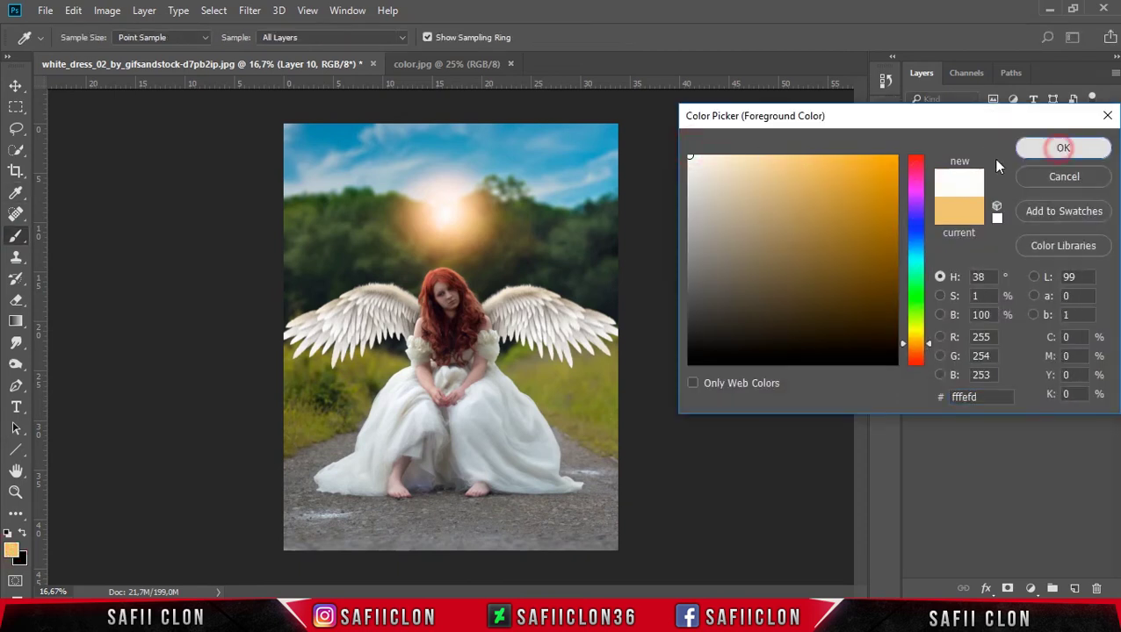
pyautogui.click(346, 38)
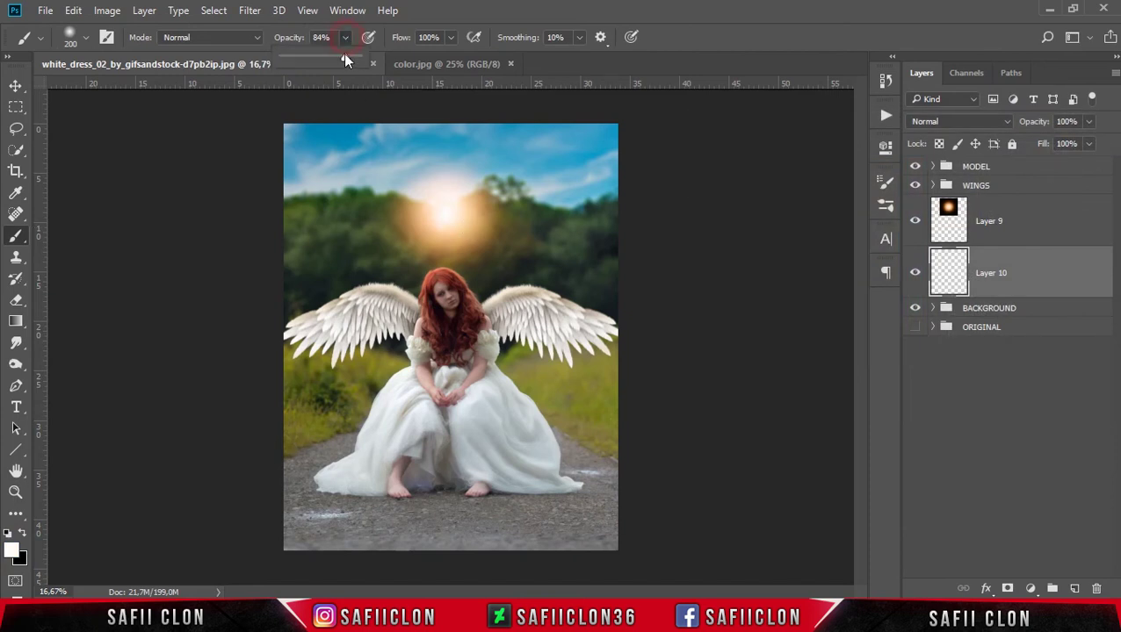
pyautogui.moveTo(356, 63); pyautogui.dragTo(360, 74)
# - Paint a white dot on Layer 10, enlarge it over the sun, and blend it in Overlay
pyautogui.click(537, 233)
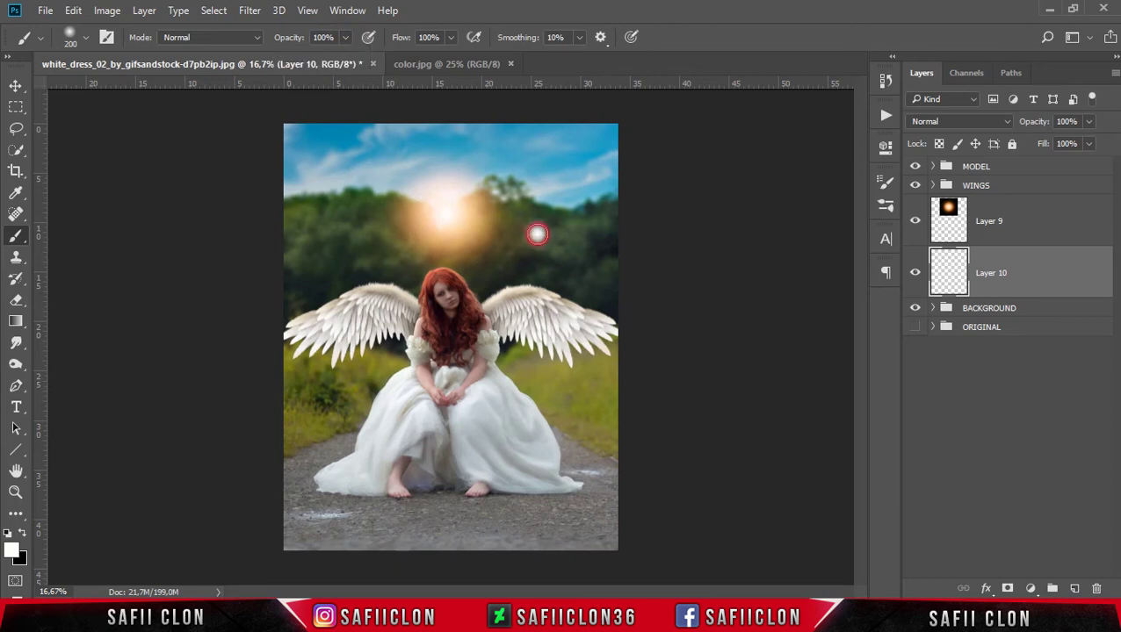
pyautogui.hotkey('ctrl', 't')
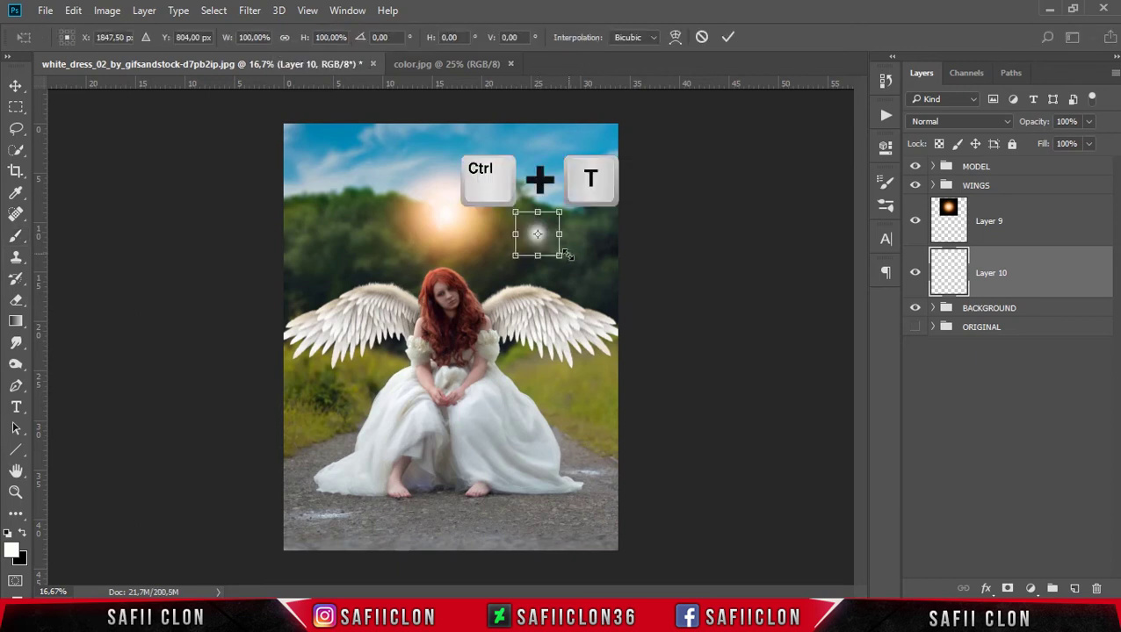
pyautogui.moveTo(561, 255); pyautogui.dragTo(658, 355)
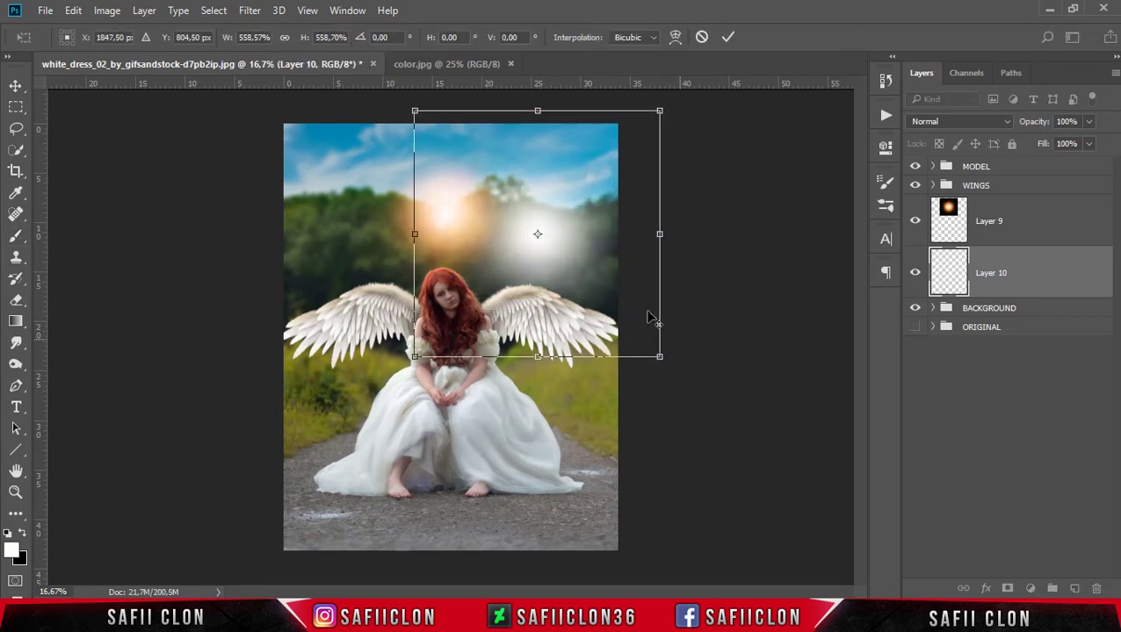
pyautogui.moveTo(551, 255); pyautogui.dragTo(512, 221)
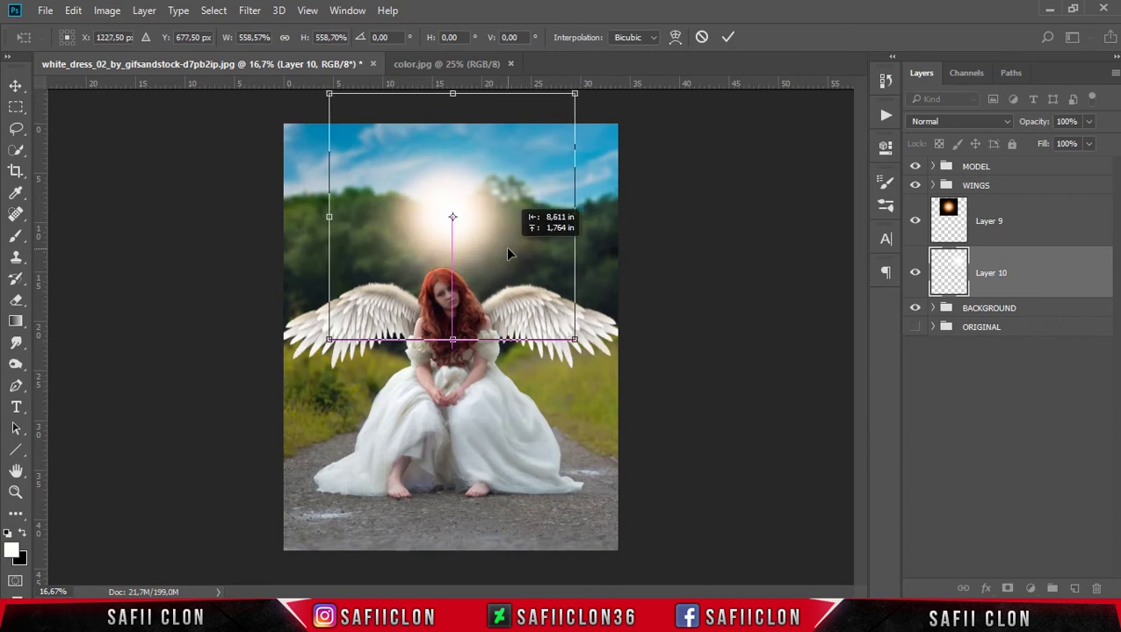
pyautogui.moveTo(512, 222); pyautogui.dragTo(499, 247)
pyautogui.moveTo(572, 336); pyautogui.dragTo(589, 353)
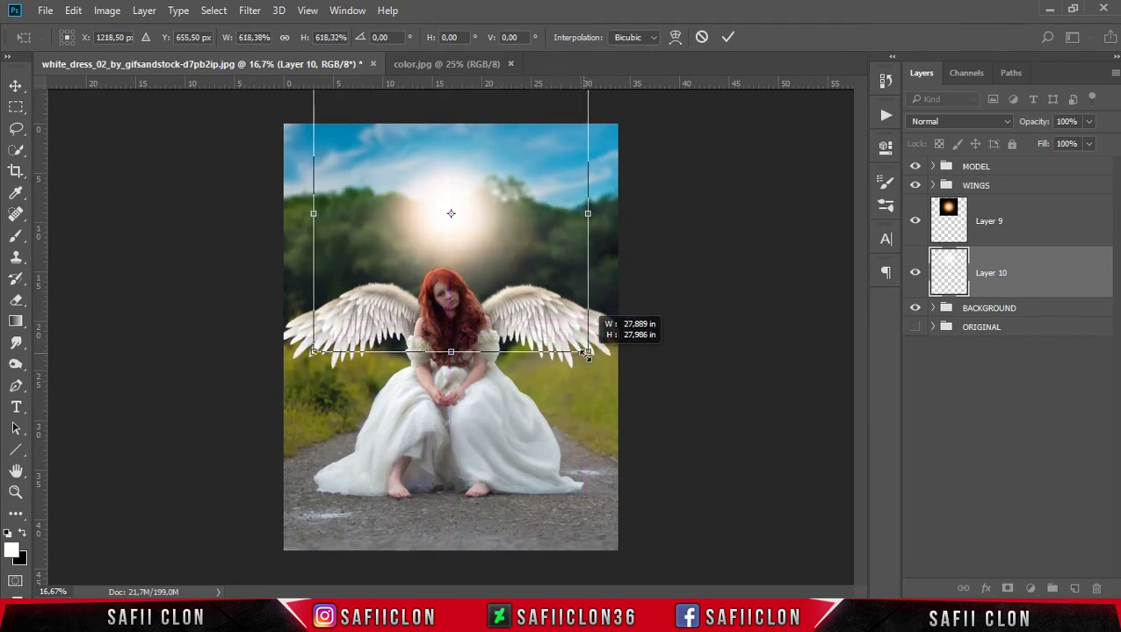
pyautogui.click(724, 41)
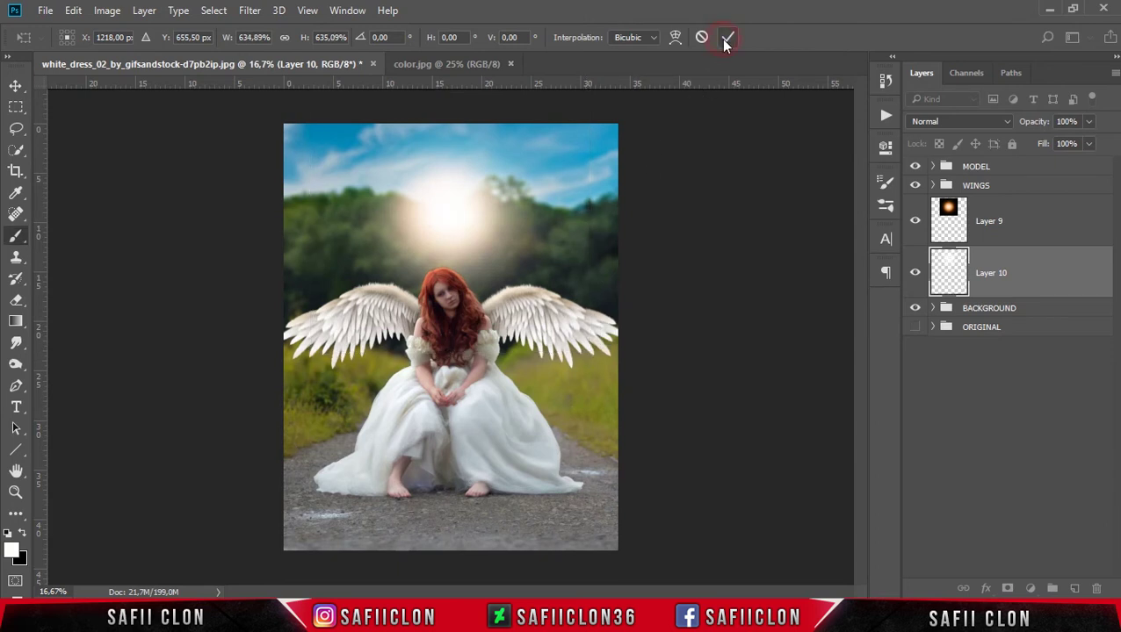
pyautogui.click(942, 123)
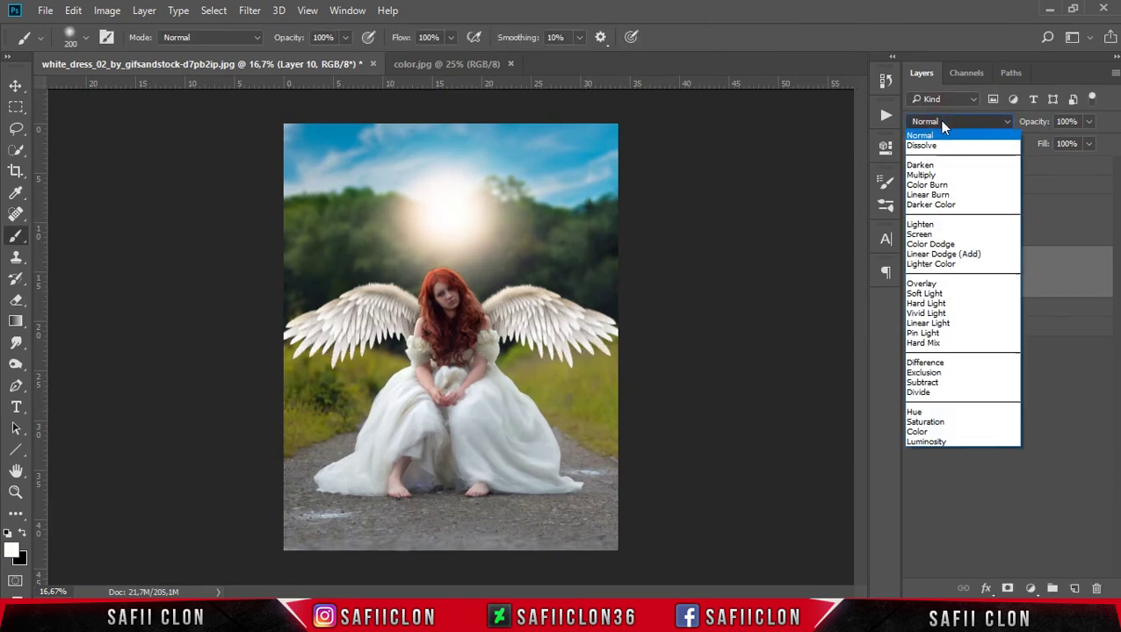
pyautogui.click(948, 285)
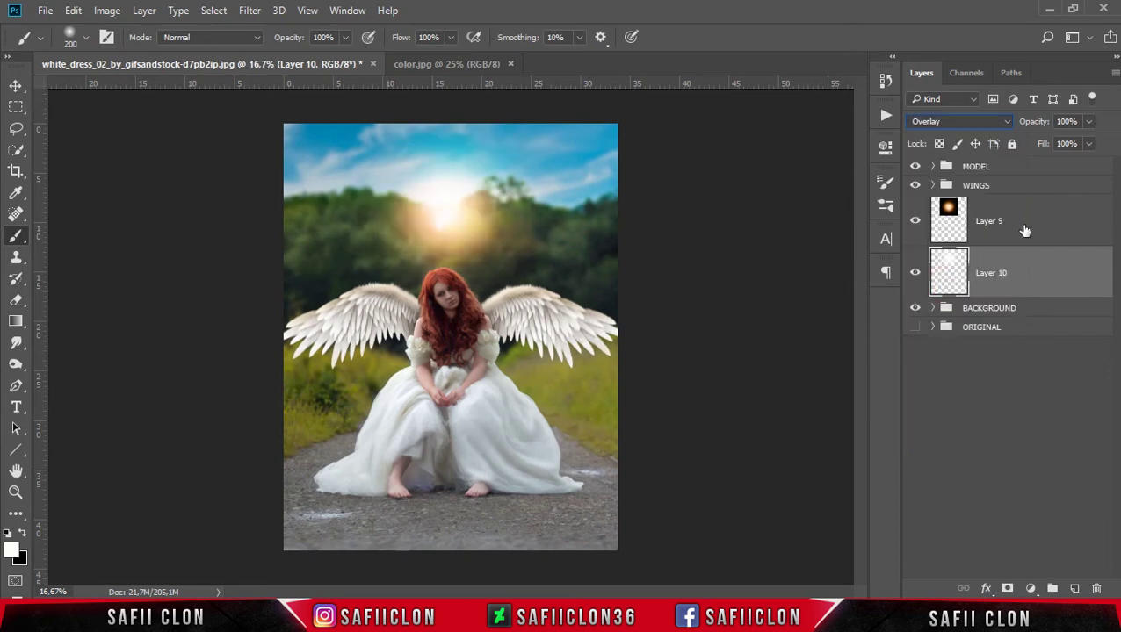
pyautogui.click(1025, 229)
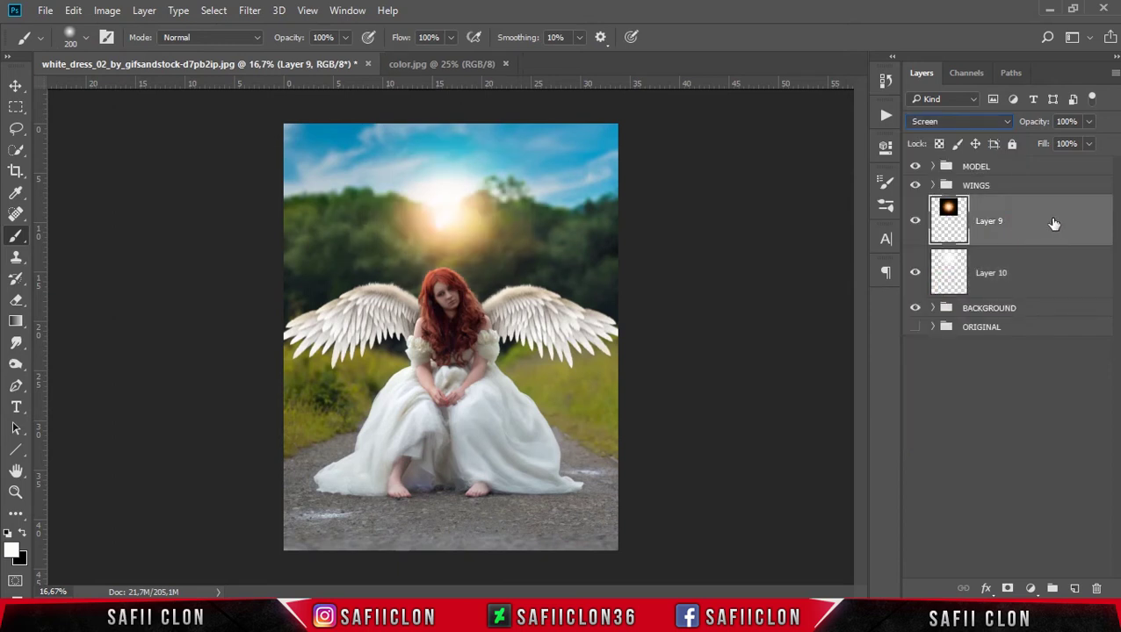
# - Duplicate Layer 9 and squash the copy into a horizontal light streak
pyautogui.rightClick(1024, 218)
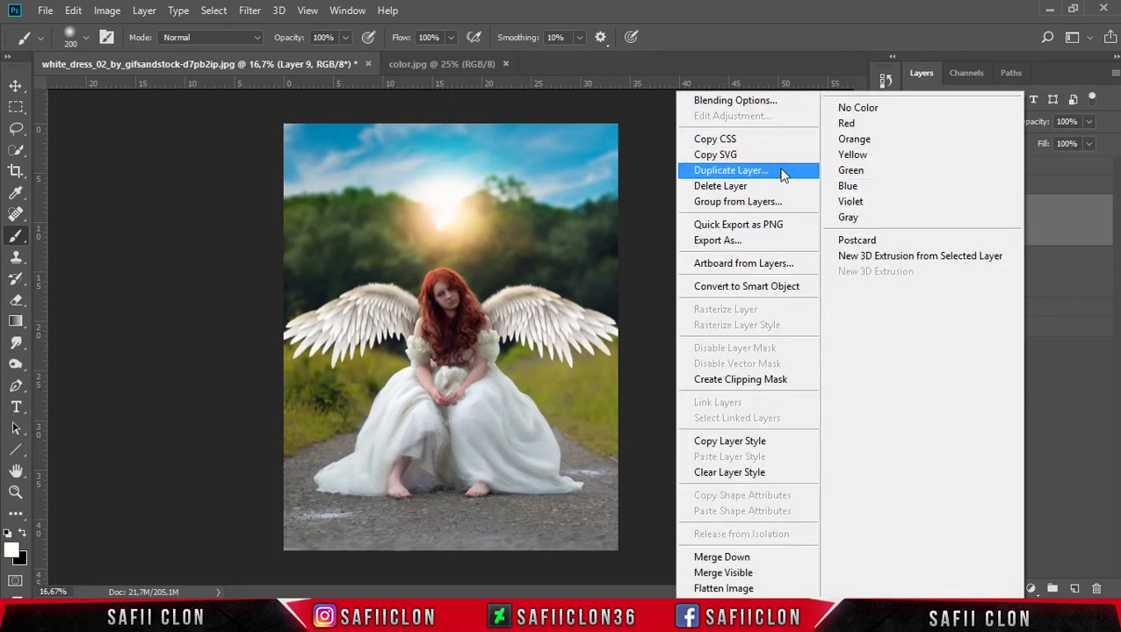
pyautogui.click(781, 172)
pyautogui.click(709, 180)
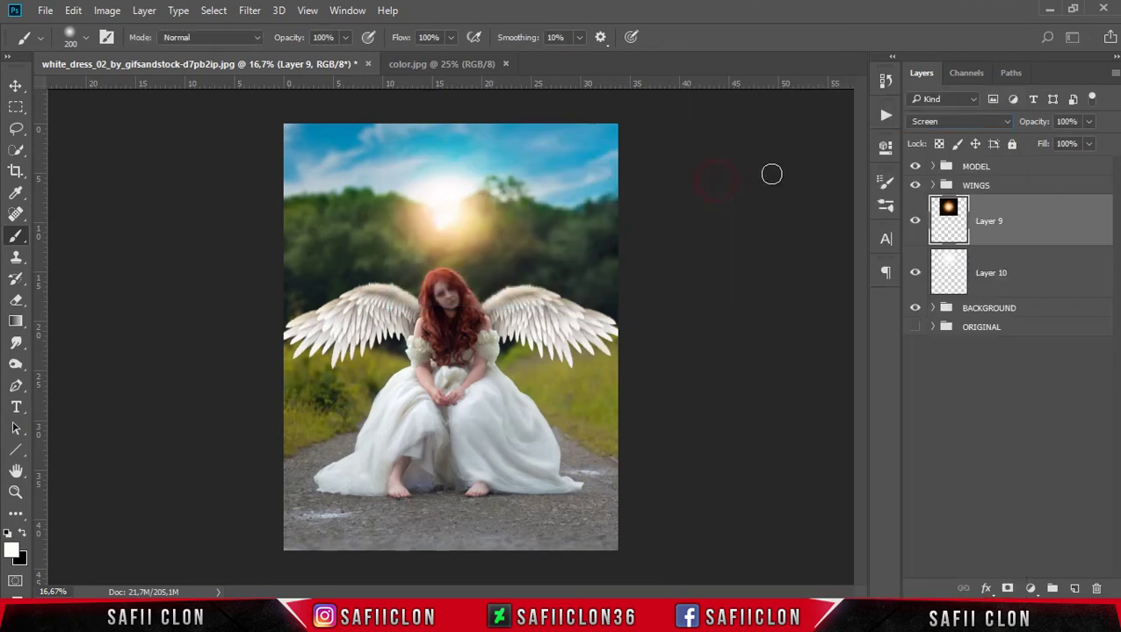
pyautogui.hotkey('ctrl', 't')
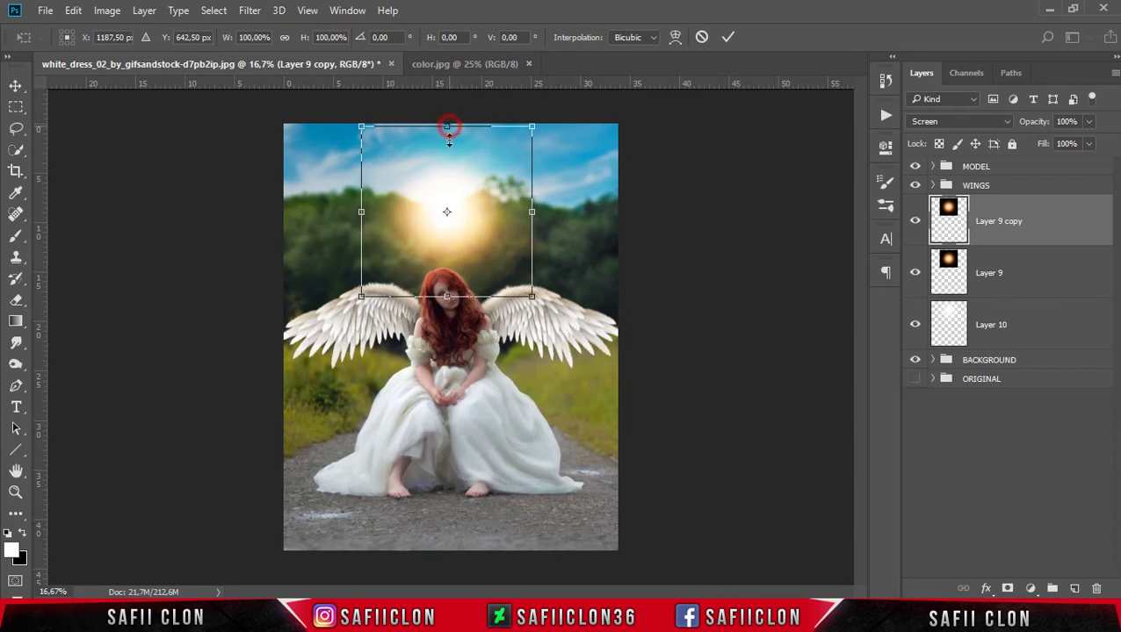
pyautogui.moveTo(452, 126); pyautogui.dragTo(459, 201)
pyautogui.moveTo(531, 211); pyautogui.dragTo(582, 212)
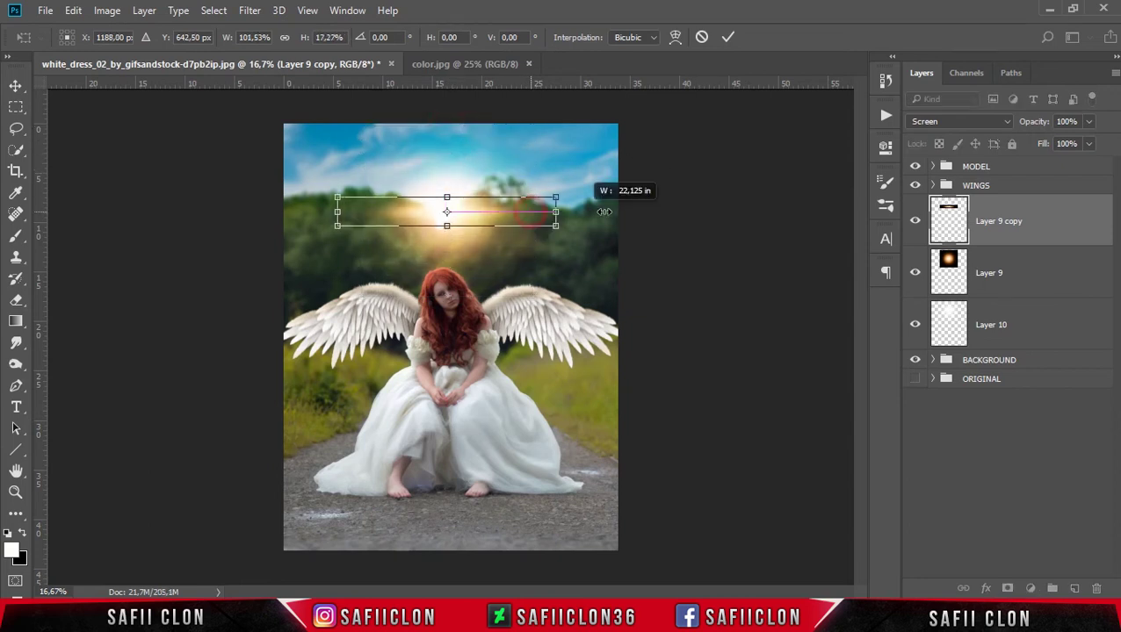
pyautogui.moveTo(444, 197); pyautogui.dragTo(444, 193)
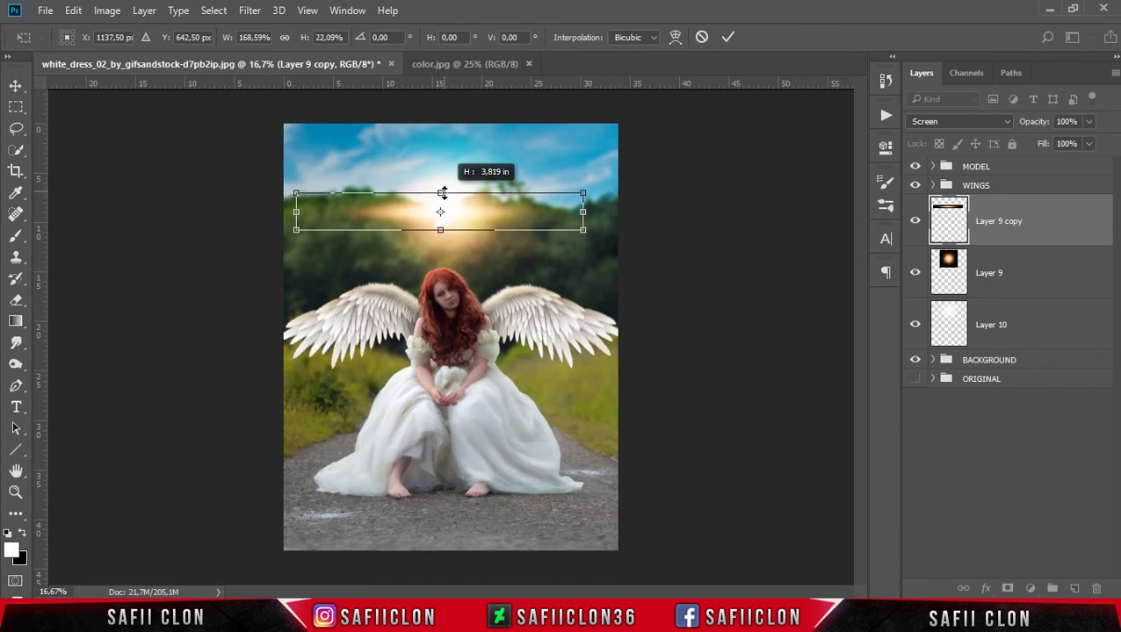
pyautogui.moveTo(582, 212); pyautogui.dragTo(590, 212)
pyautogui.click(728, 39)
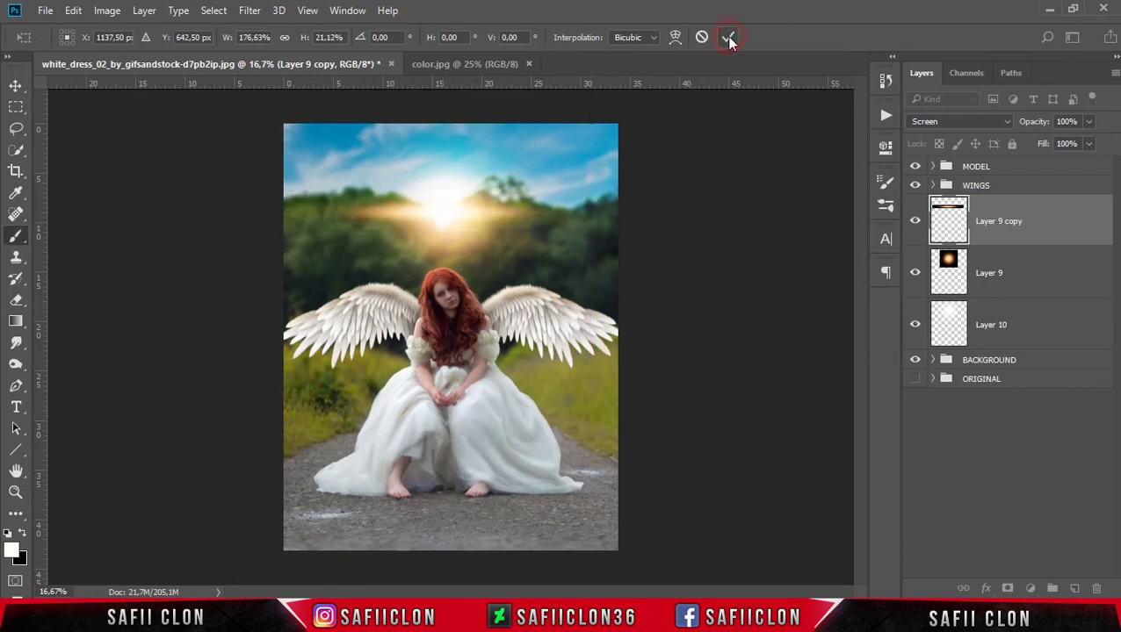
pyautogui.press('b')
# - Duplicate the streak as Layer 9 copy 2 and rotate it into a diagonal ray
pyautogui.rightClick(1062, 227)
pyautogui.click(789, 173)
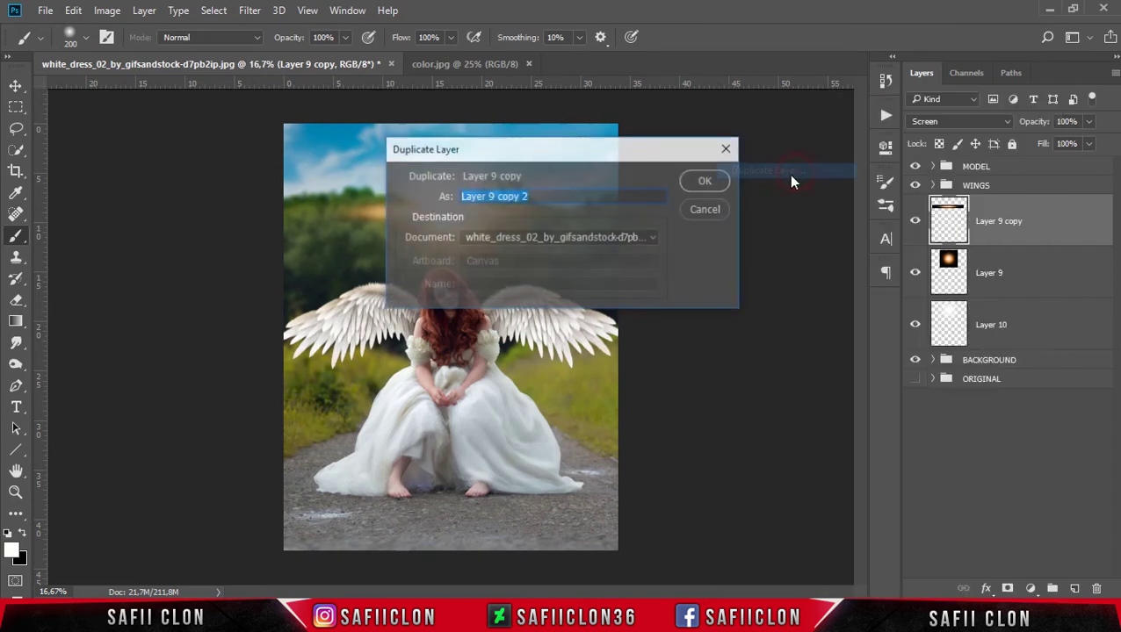
pyautogui.click(705, 182)
pyautogui.hotkey('ctrl', 't')
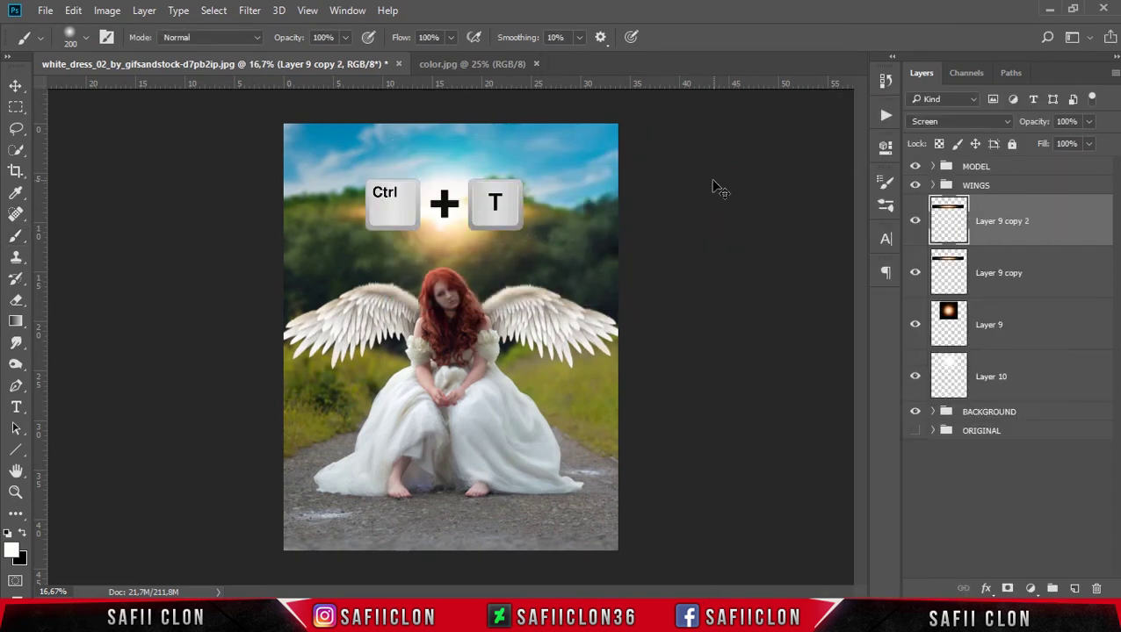
pyautogui.moveTo(631, 230)
pyautogui.mouseDown()
pyautogui.moveTo(617, 106)
pyautogui.moveTo(577, 93)
pyautogui.moveTo(550, 103)
pyautogui.mouseUp()
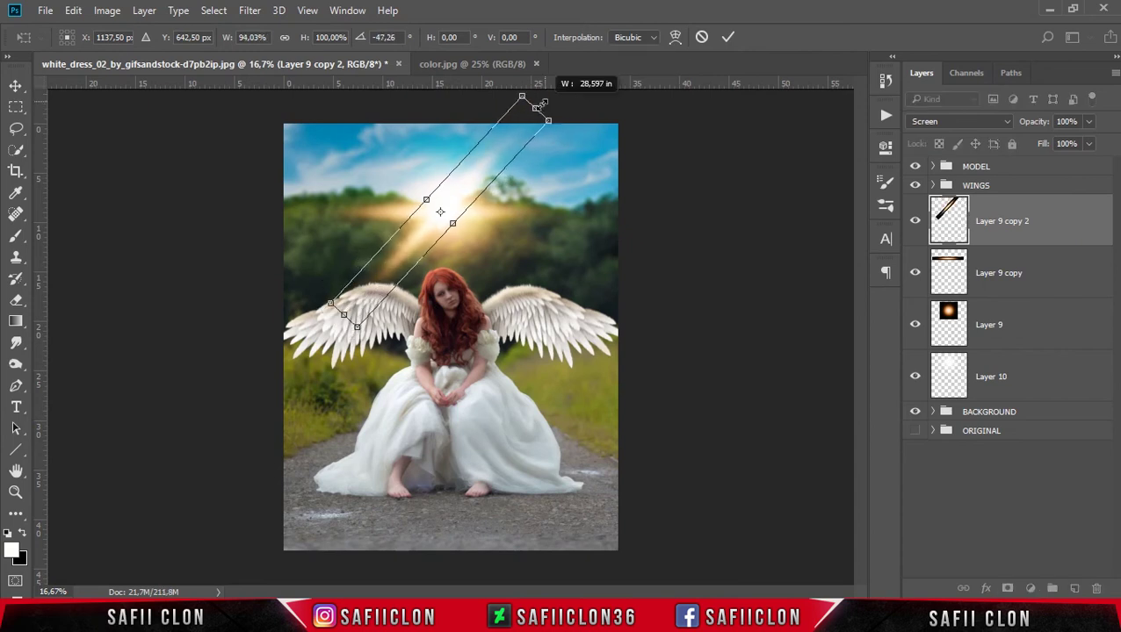
pyautogui.click(725, 38)
pyautogui.press('b')
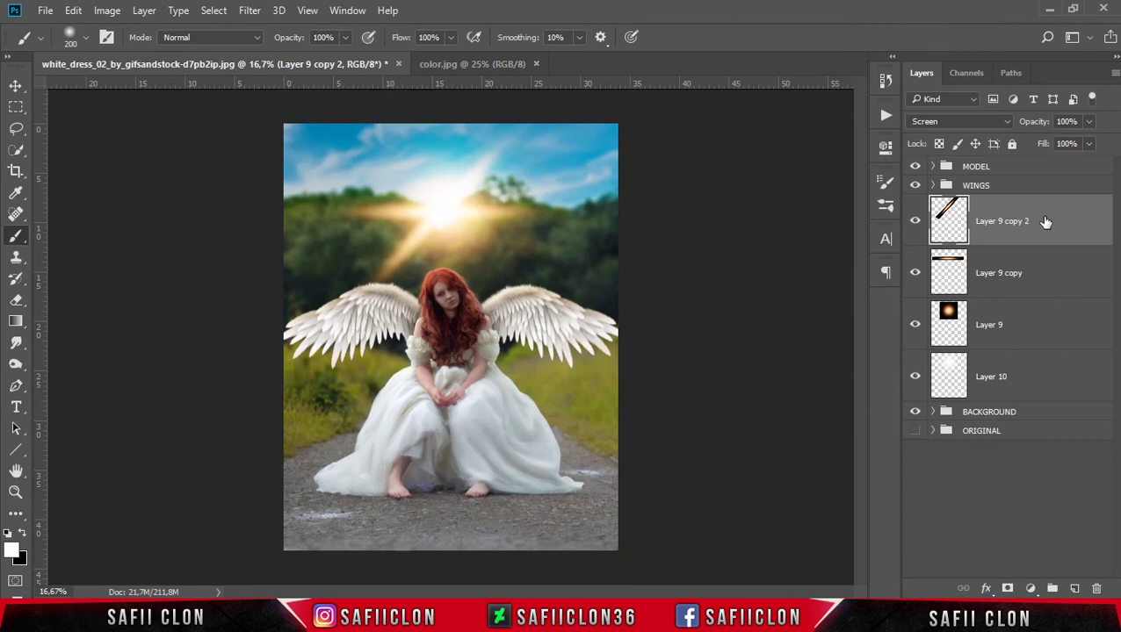
# - Duplicate the ray as Layer 9 copy 3, flip it horizontally and tilt it into the crossing diagonal
pyautogui.rightClick(1044, 219)
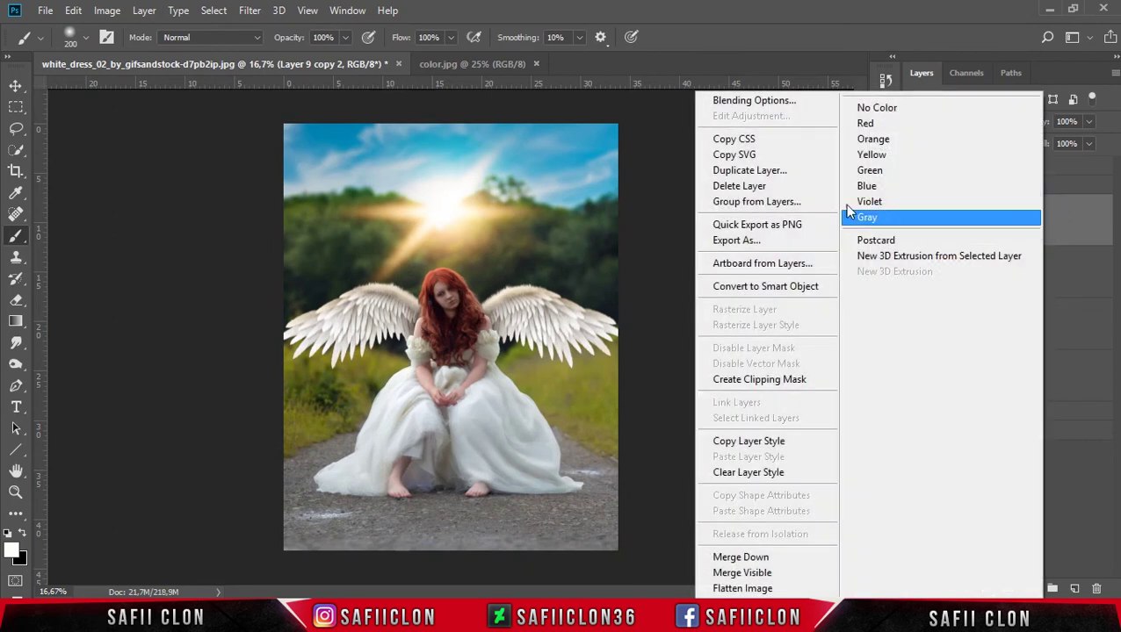
pyautogui.click(760, 169)
pyautogui.click(709, 182)
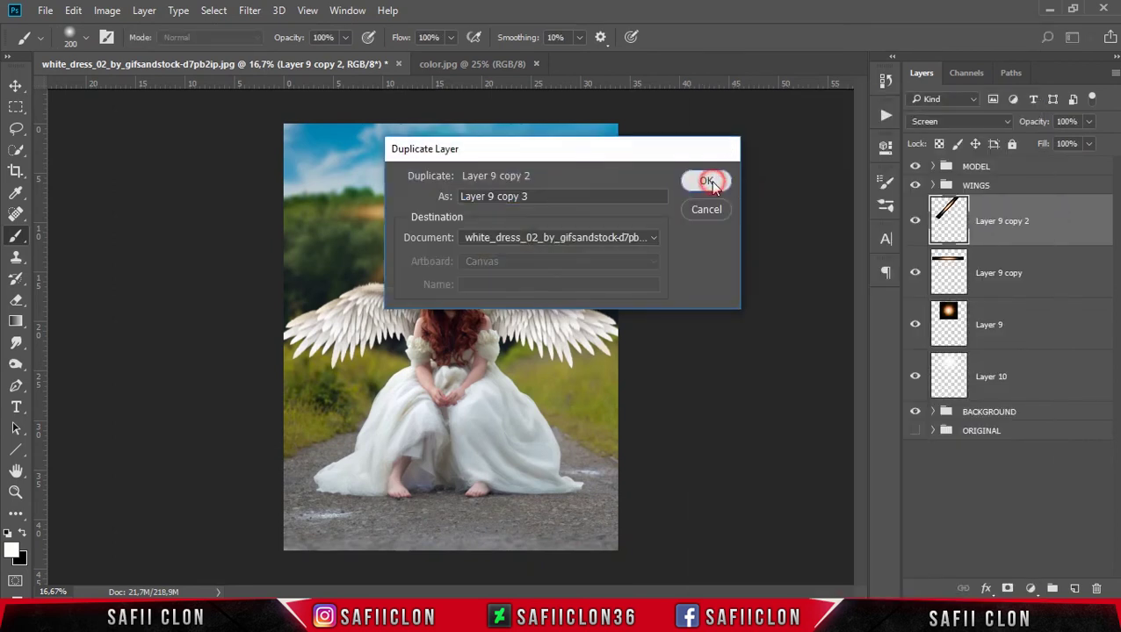
pyautogui.hotkey('ctrl', 't')
pyautogui.rightClick(458, 225)
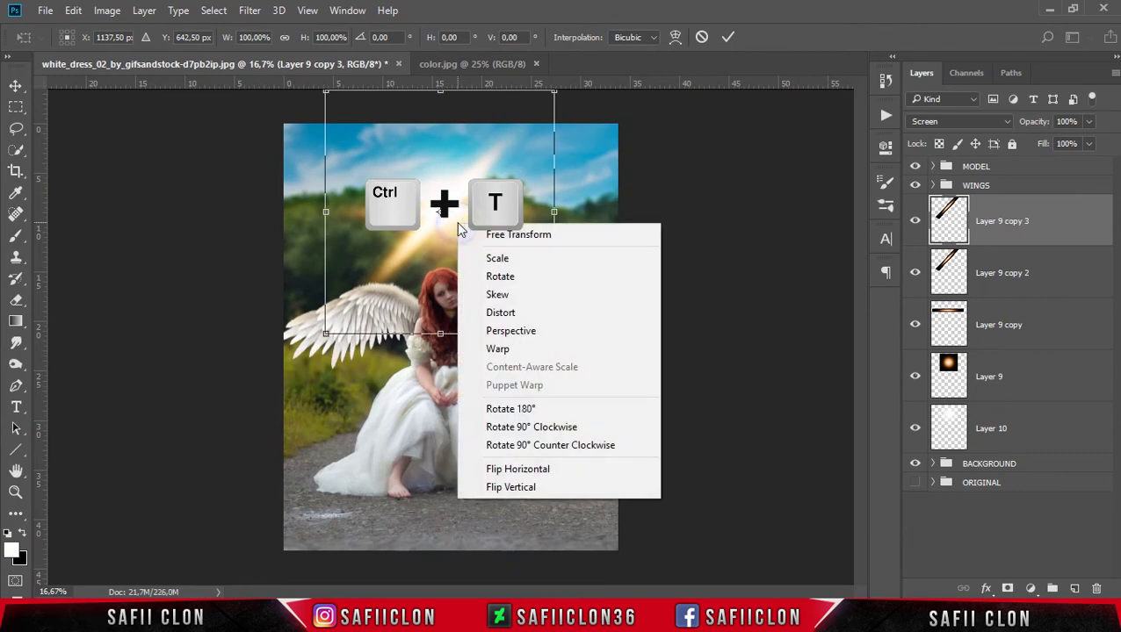
pyautogui.click(541, 469)
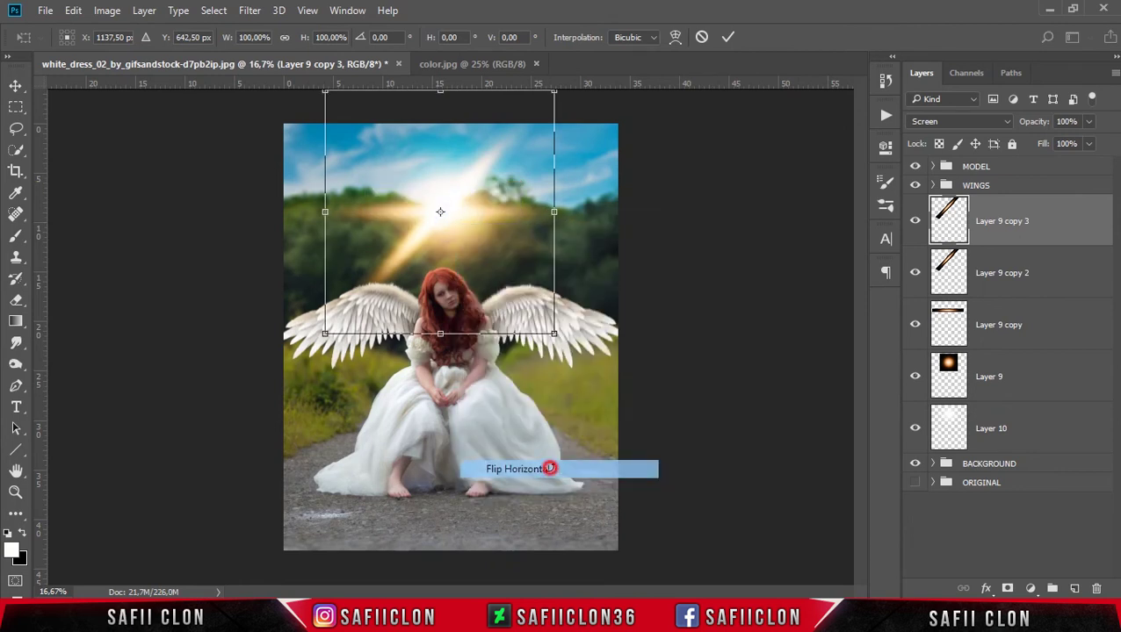
pyautogui.moveTo(600, 364); pyautogui.dragTo(576, 307)
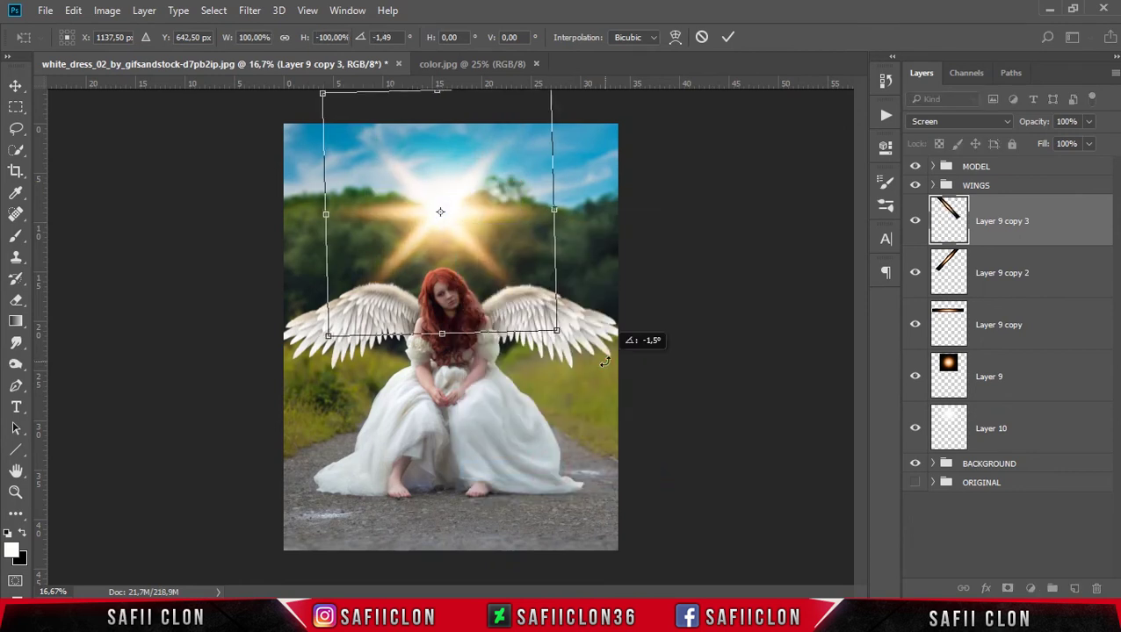
pyautogui.moveTo(519, 276); pyautogui.dragTo(522, 273)
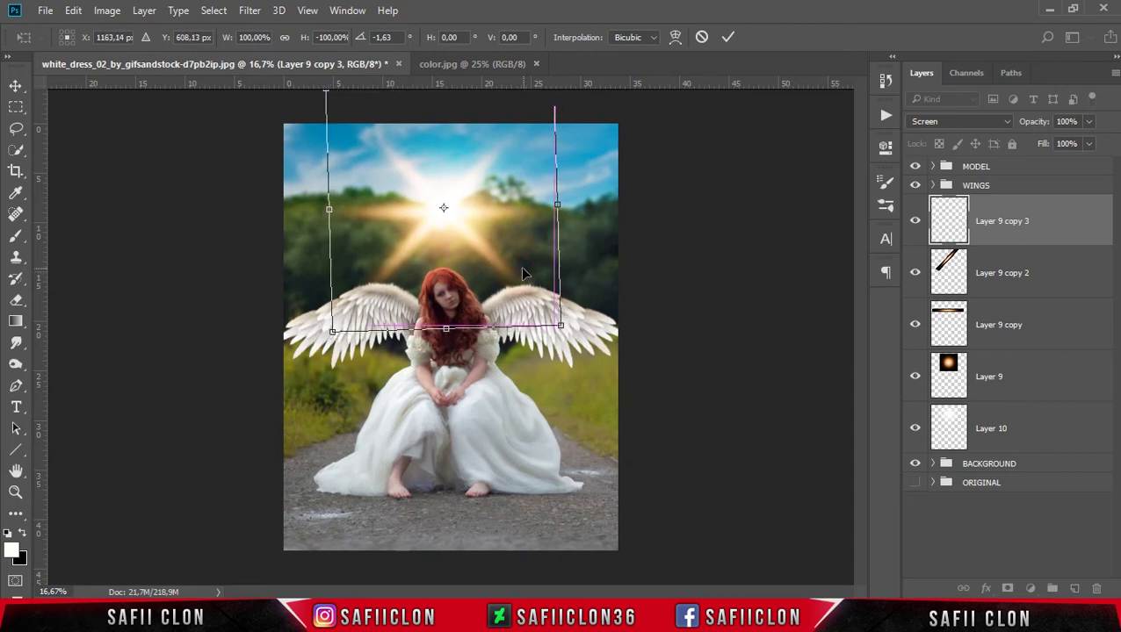
pyautogui.click(728, 37)
pyautogui.press('b')
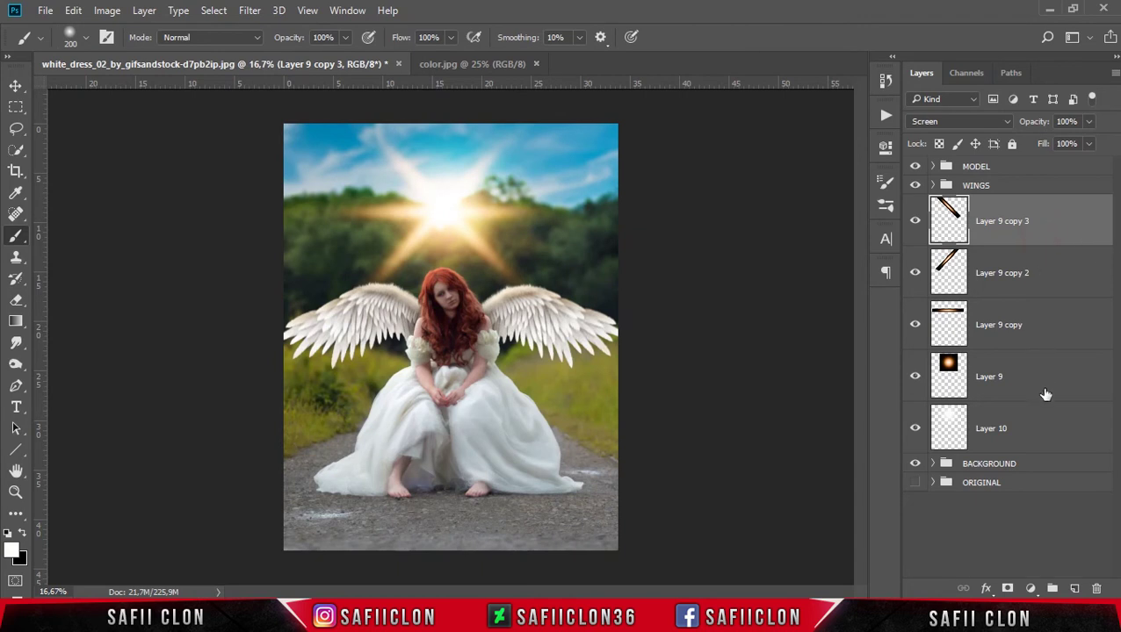
pyautogui.keyDown('shift'); pyautogui.click(1046, 426); pyautogui.keyUp('shift')
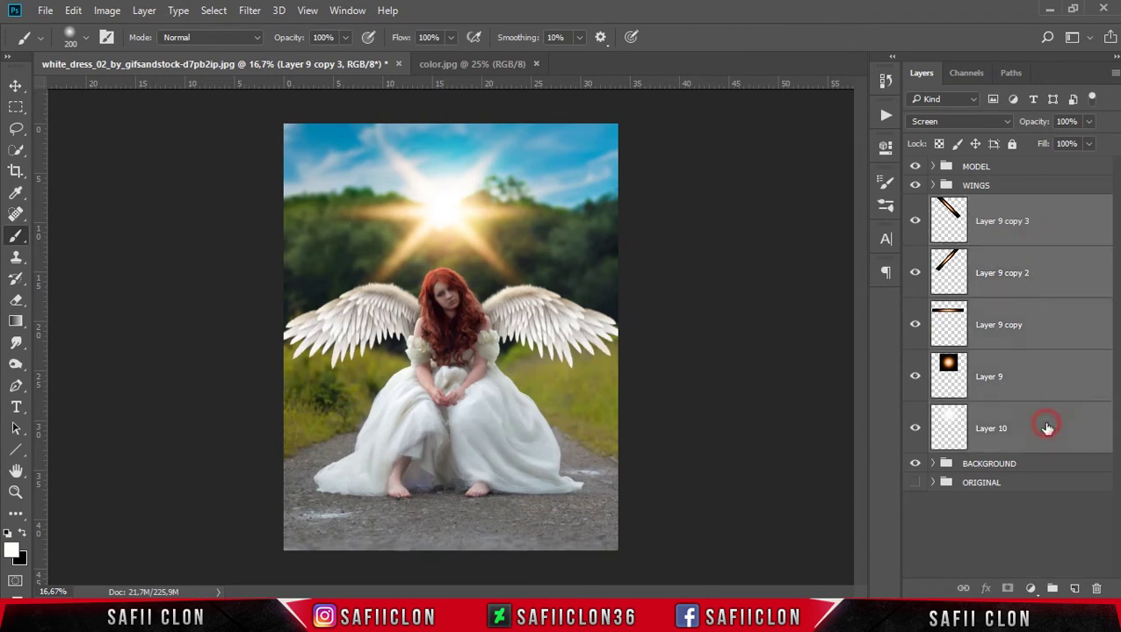
# - Group the selected light-flare layers into a group named LIGHT
pyautogui.rightClick(1050, 227)
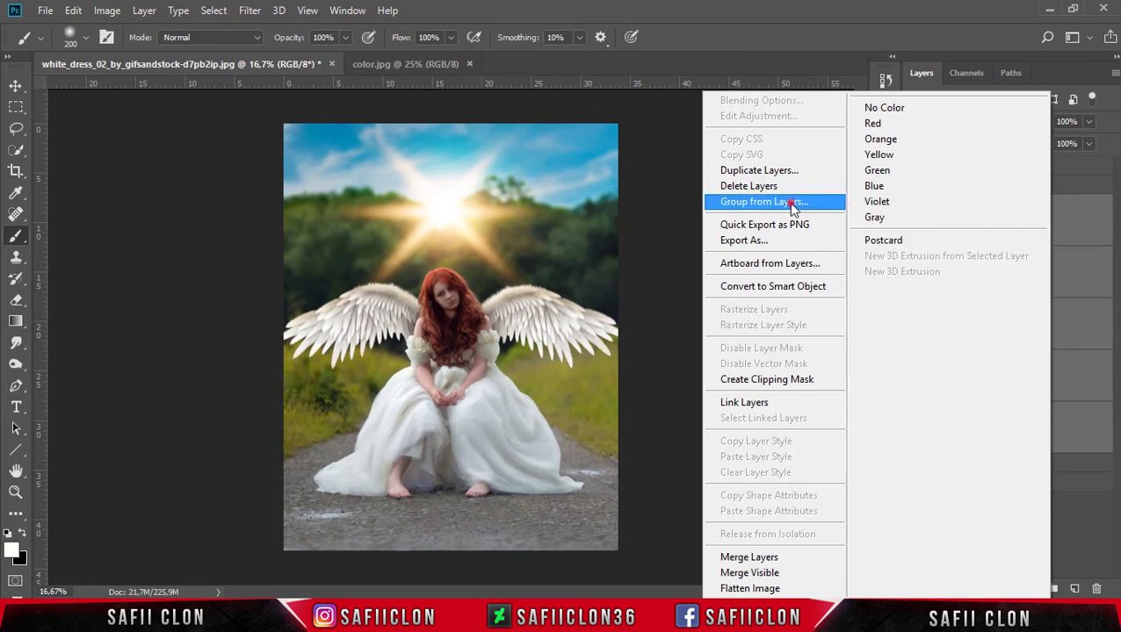
pyautogui.click(789, 203)
pyautogui.write('Li')
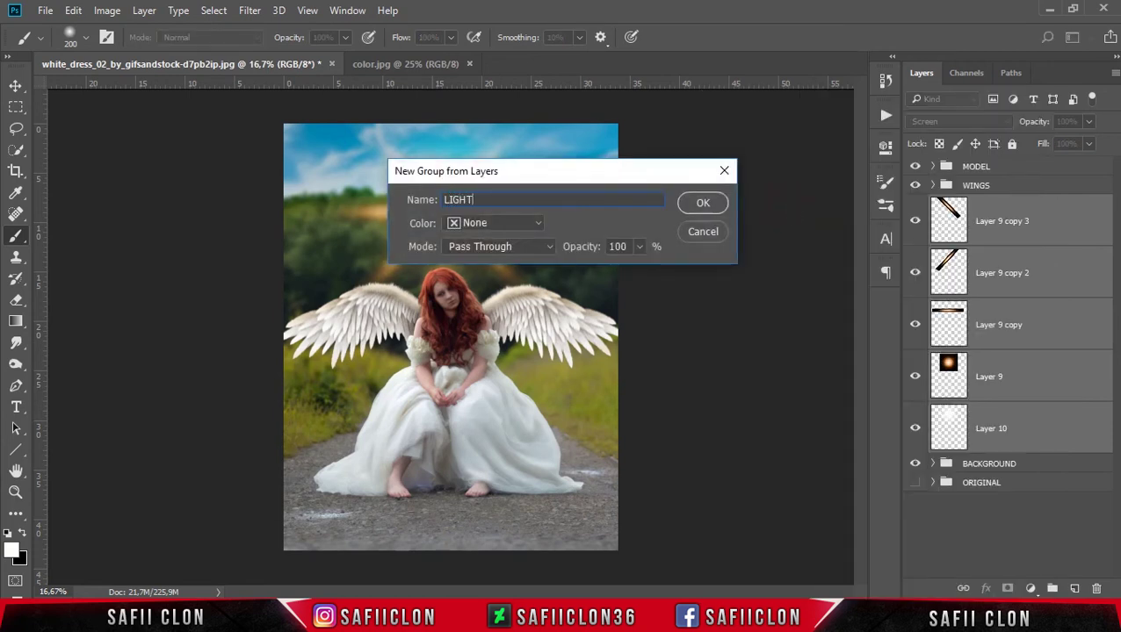
pyautogui.click(691, 207)
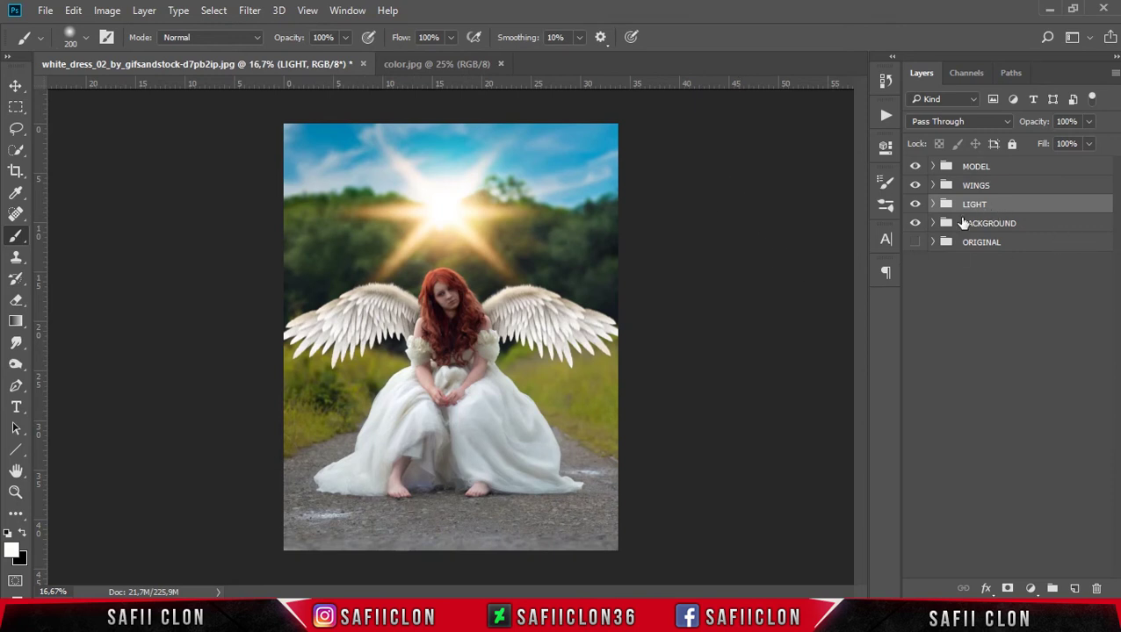
# - Add Layer 11 above Layer 4 inside MODEL and make it a clipping mask
pyautogui.click(932, 167)
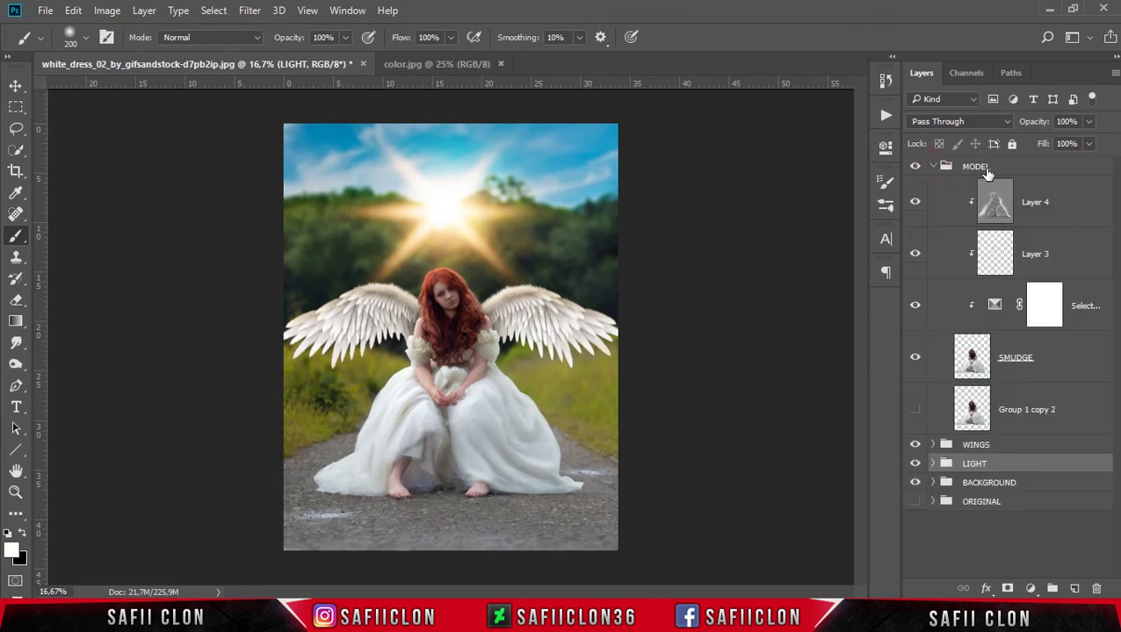
pyautogui.click(1070, 216)
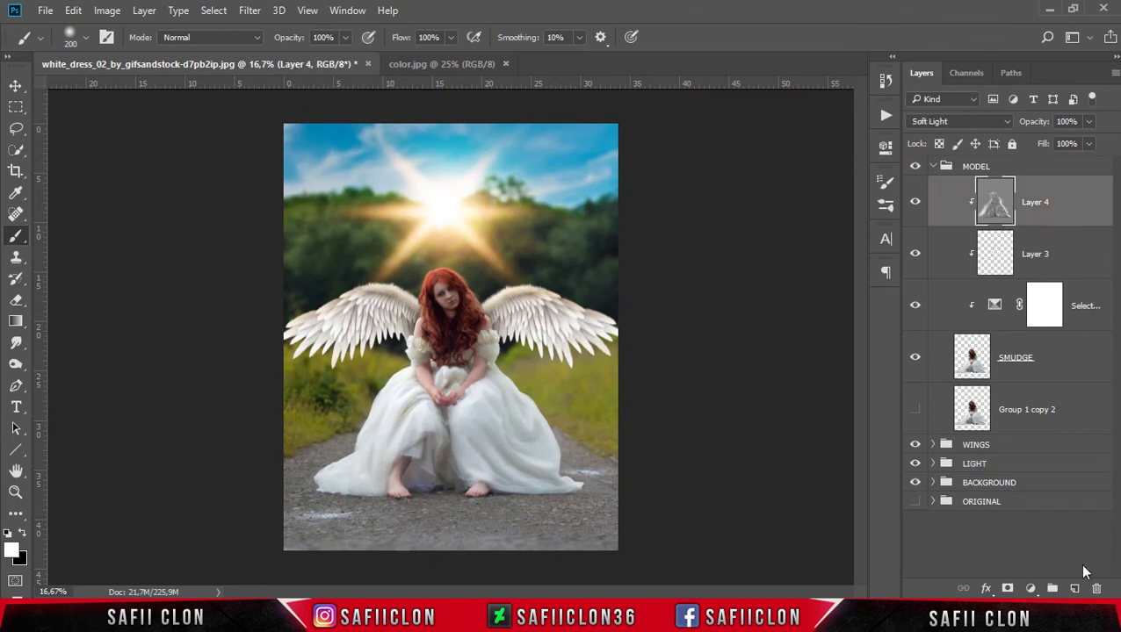
pyautogui.click(1075, 589)
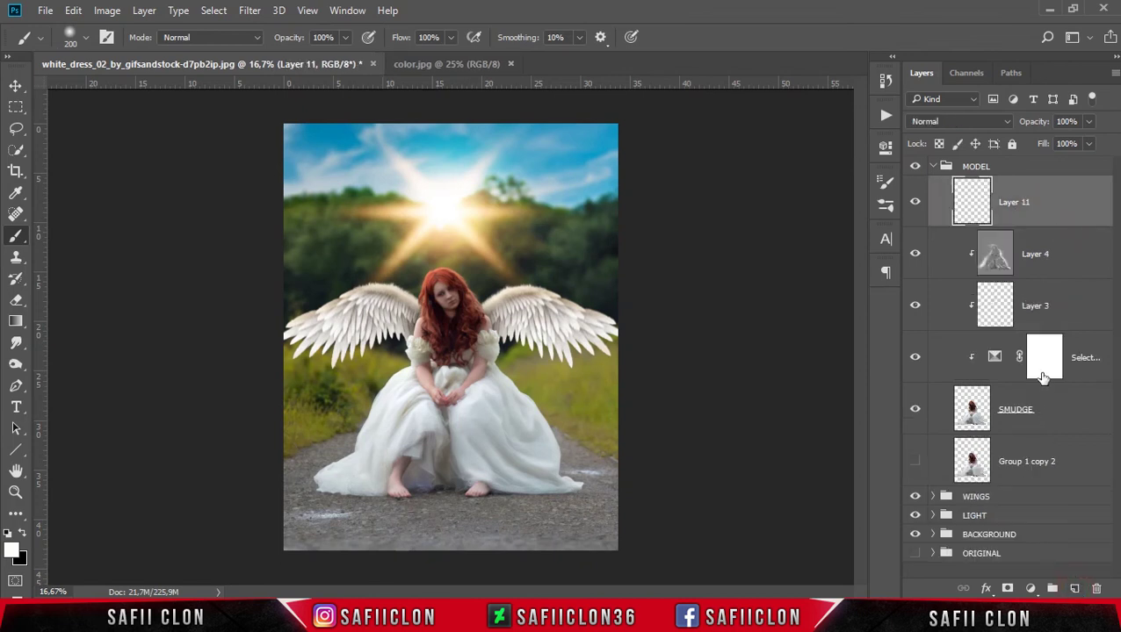
pyautogui.rightClick(1044, 201)
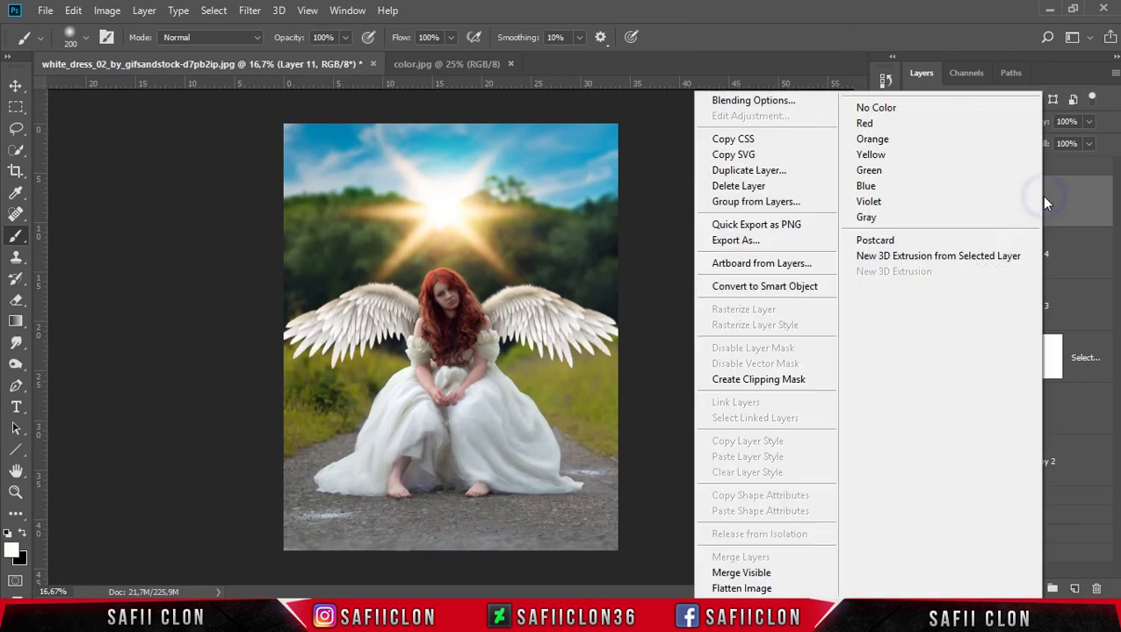
pyautogui.click(779, 387)
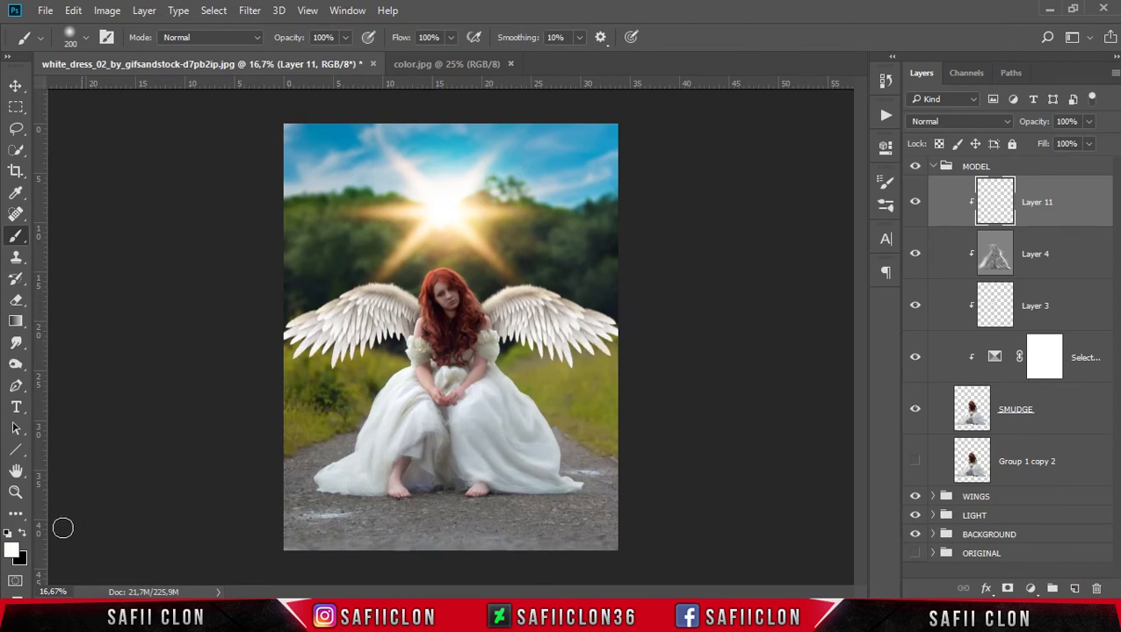
pyautogui.click(11, 551)
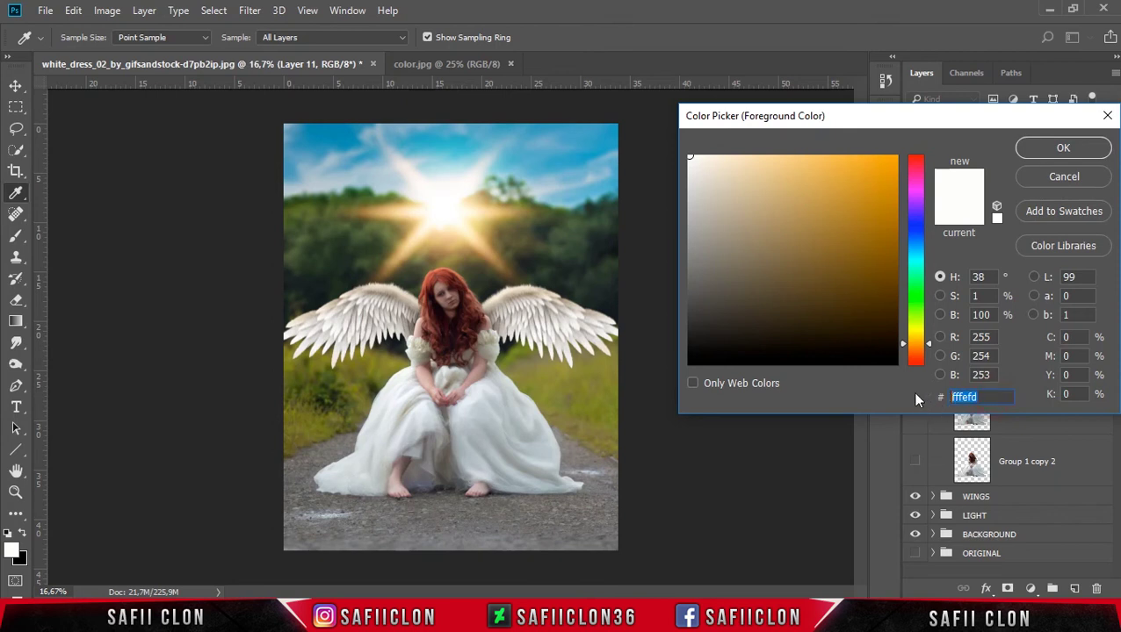
# - Set the foreground colour to orange ecb44e and pick a soft round brush
pyautogui.write('0ecb44')
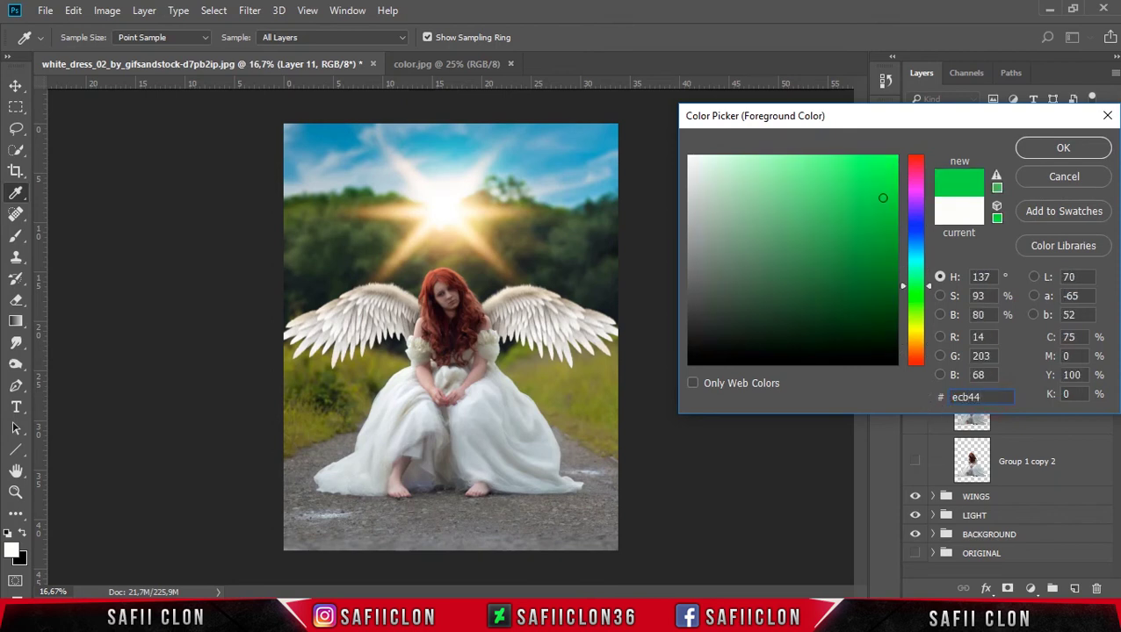
pyautogui.write('e')
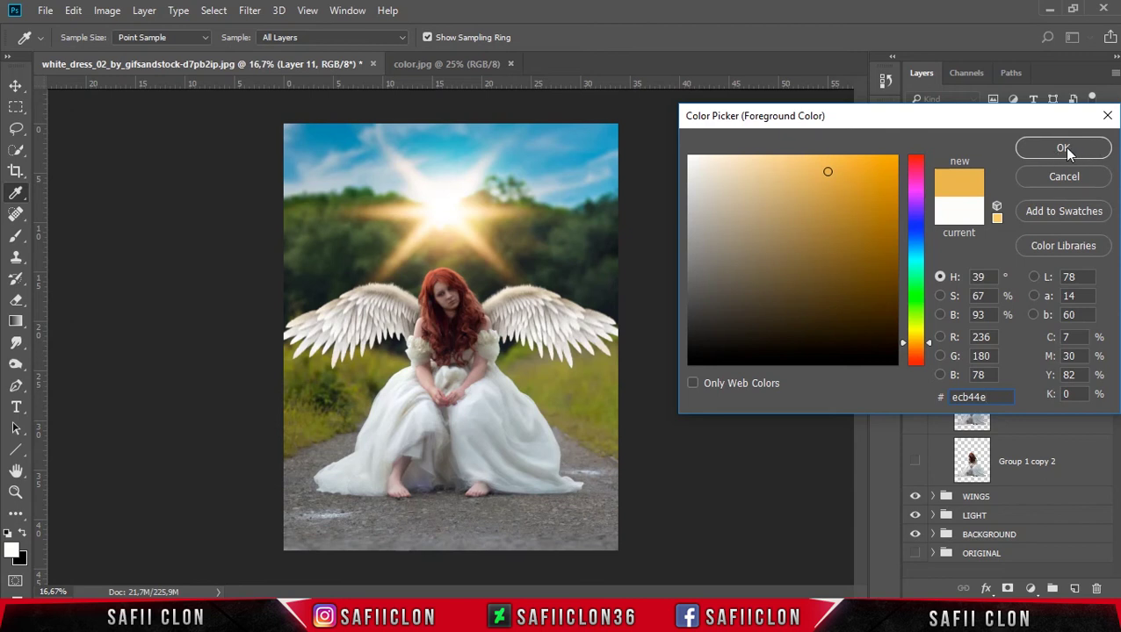
pyautogui.click(1063, 148)
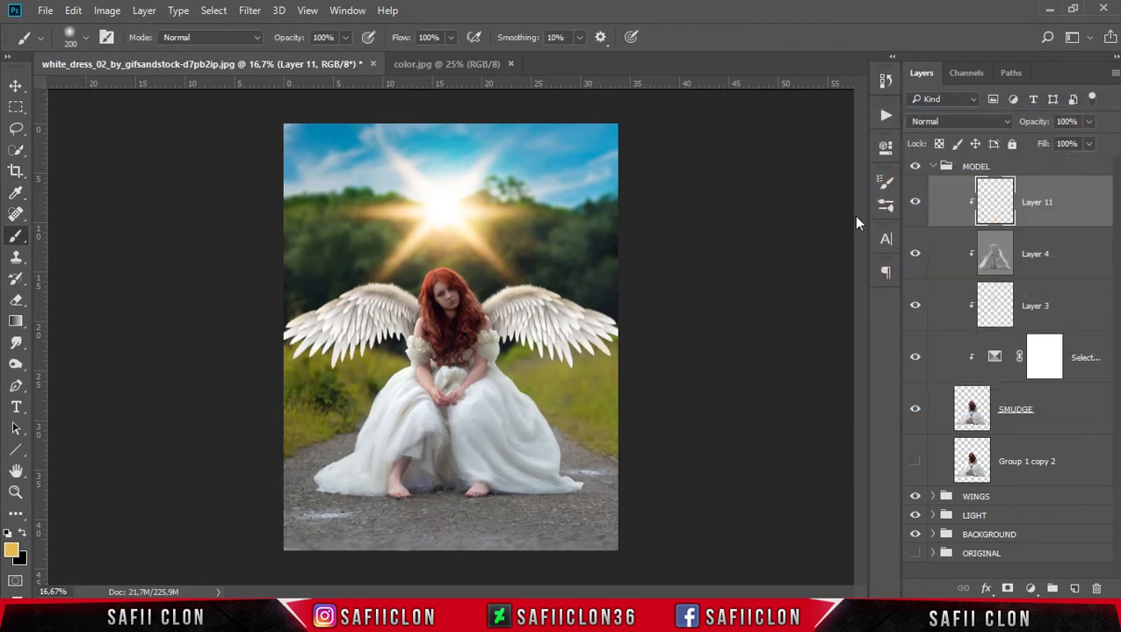
pyautogui.scroll(3, 431, 266)
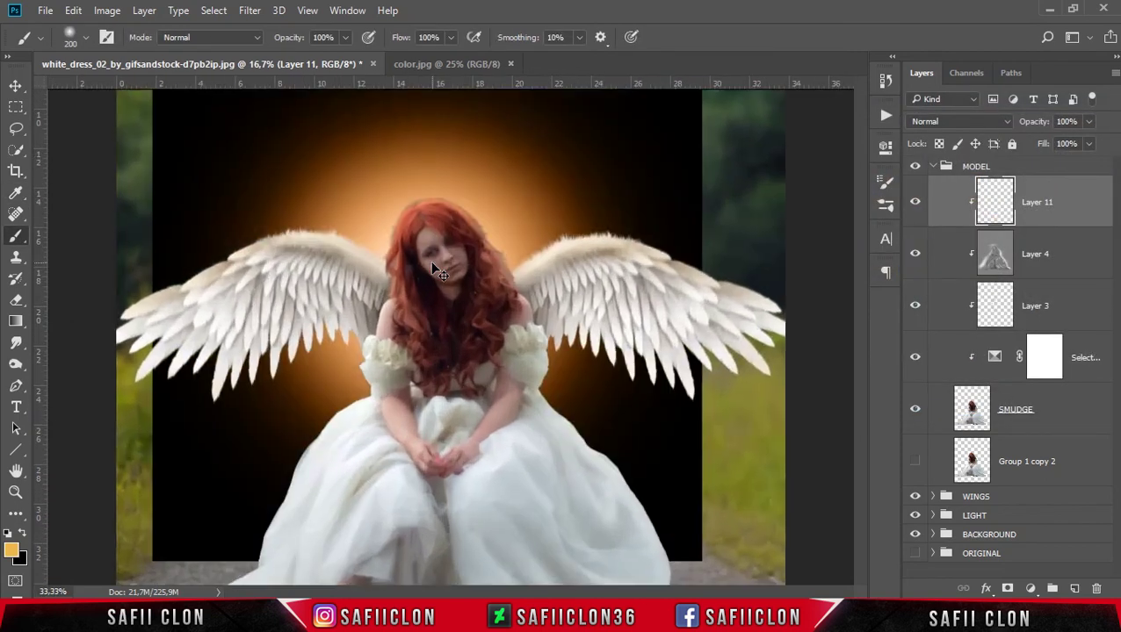
pyautogui.scroll(3, 431, 261)
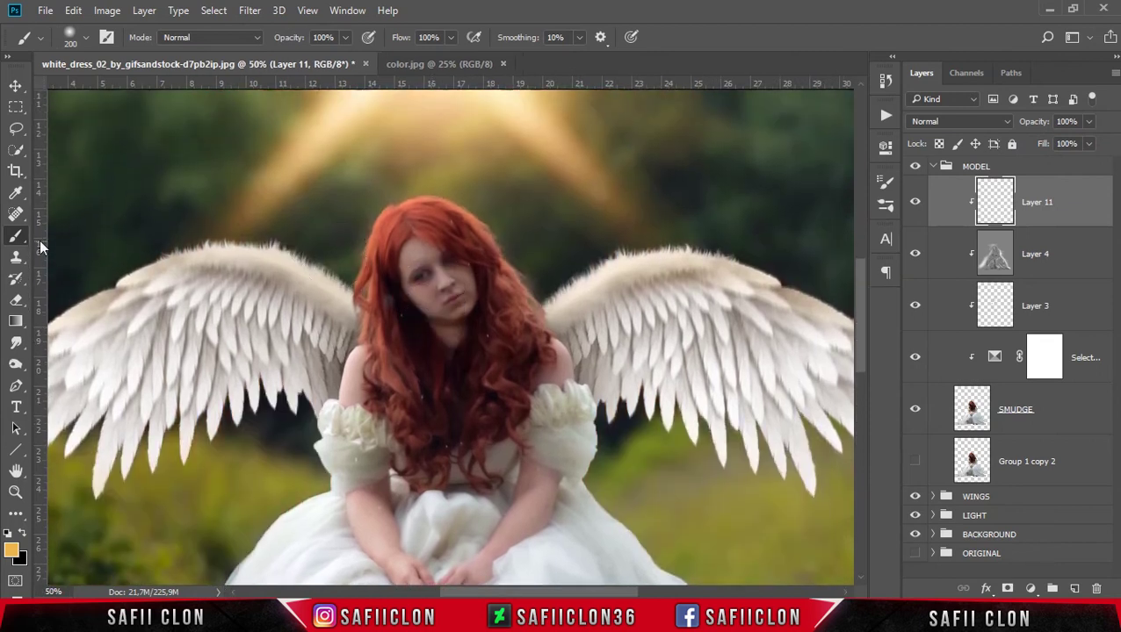
pyautogui.rightClick(16, 236)
pyautogui.click(50, 237)
pyautogui.click(79, 35)
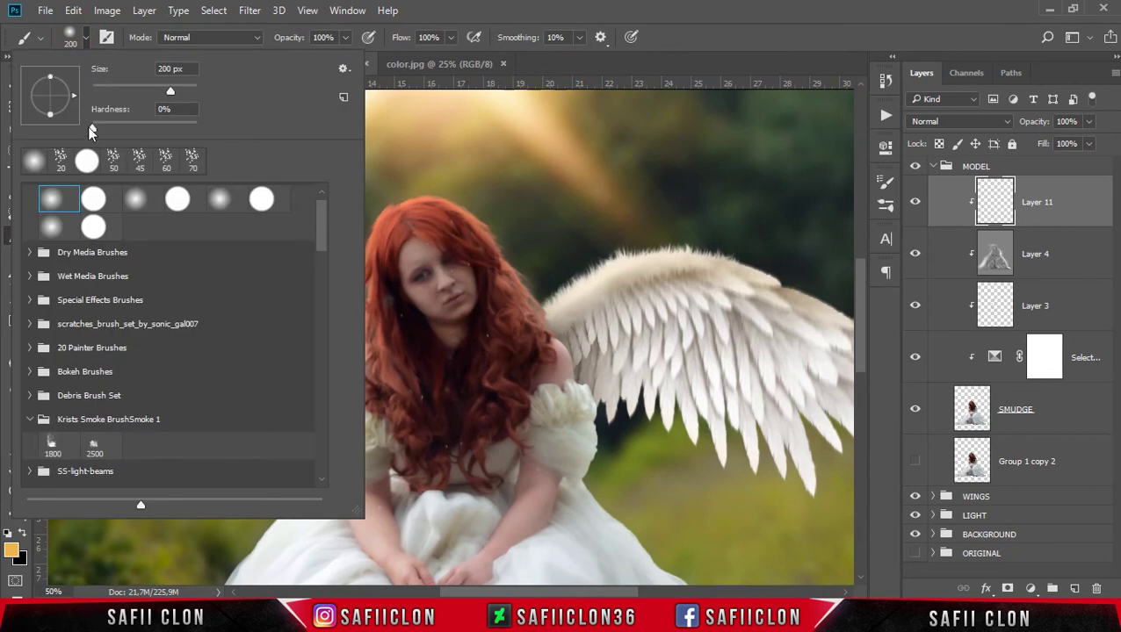
pyautogui.click(53, 198)
pyautogui.click(470, 11)
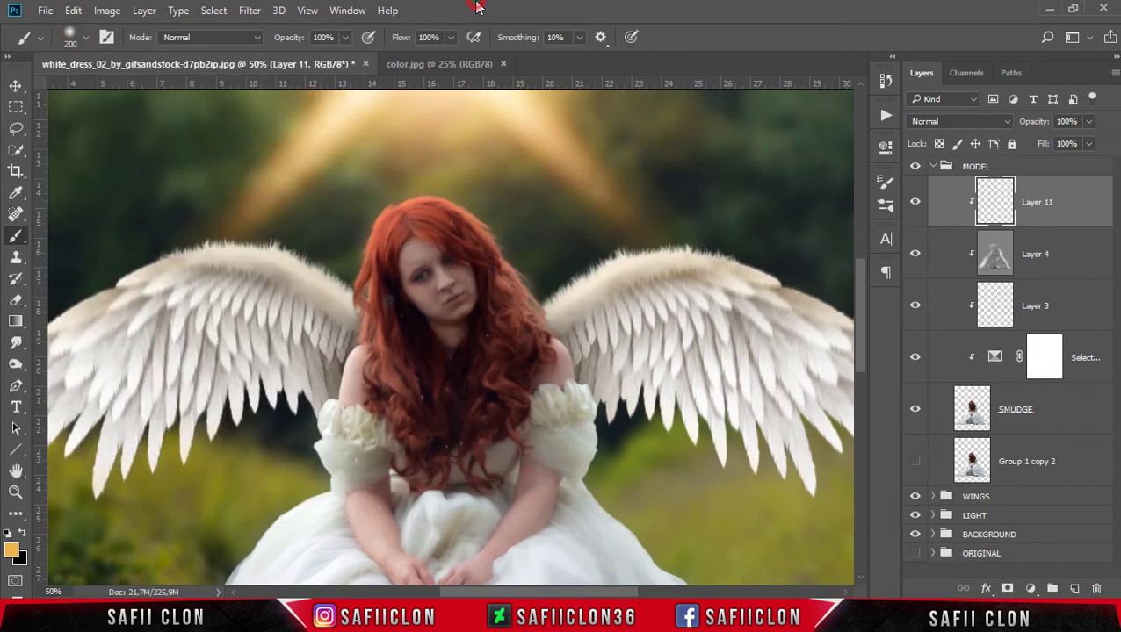
# - Paint orange glow over the top of the hair on Layer 11, blended in Hard Light
pyautogui.moveTo(338, 183); pyautogui.dragTo(375, 160)
pyautogui.moveTo(517, 189); pyautogui.dragTo(525, 211)
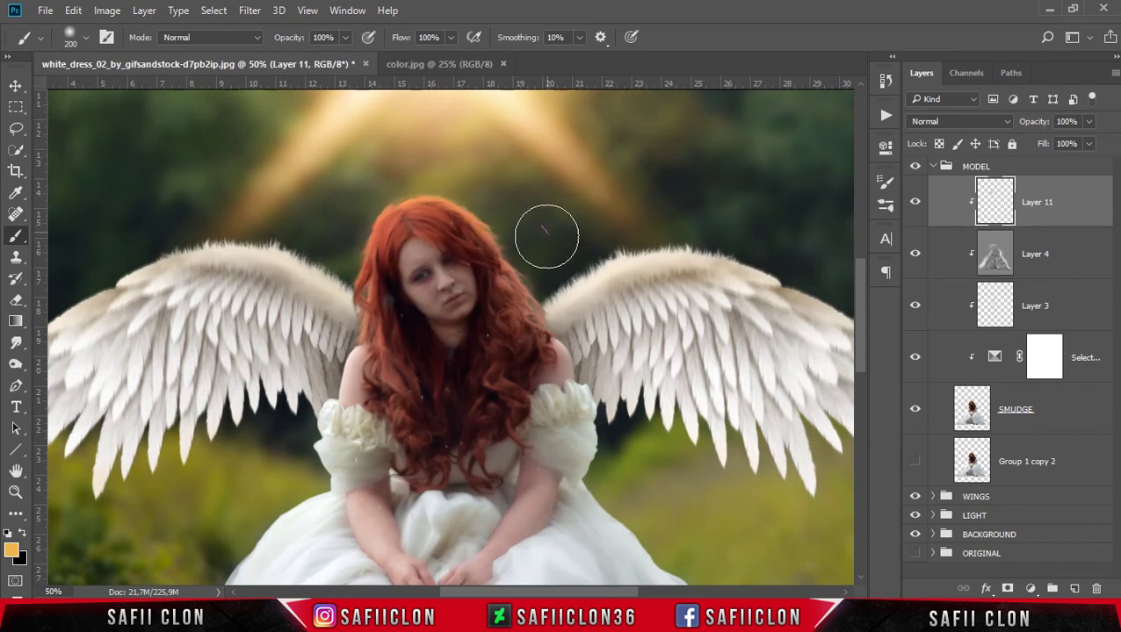
pyautogui.moveTo(377, 165); pyautogui.dragTo(411, 144)
pyautogui.press(']')
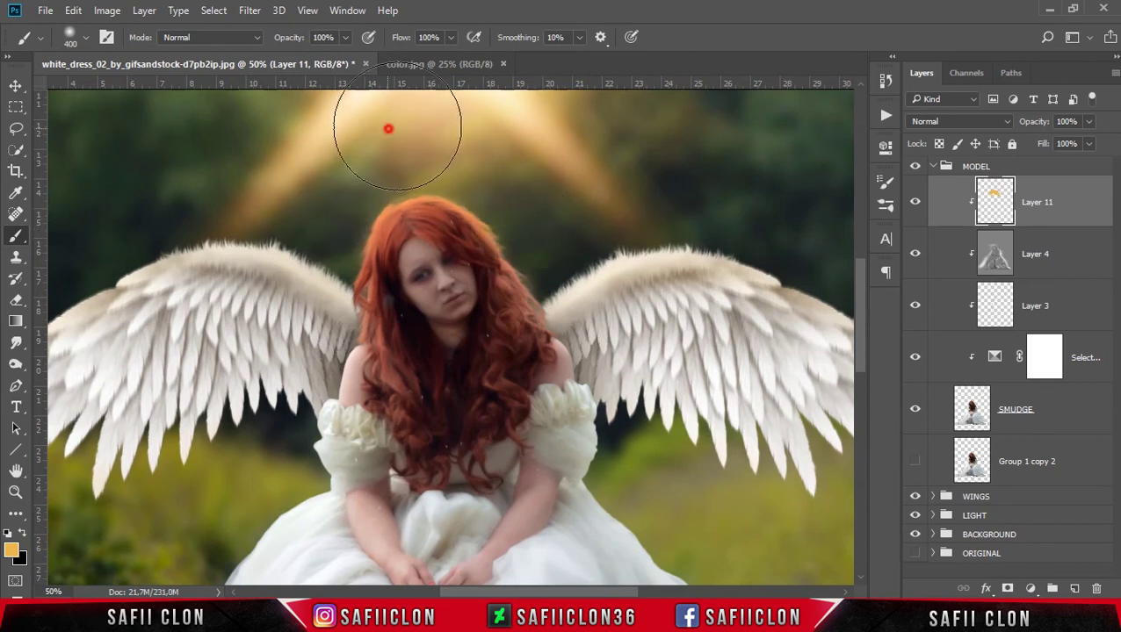
pyautogui.press(']')
pyautogui.press(']')
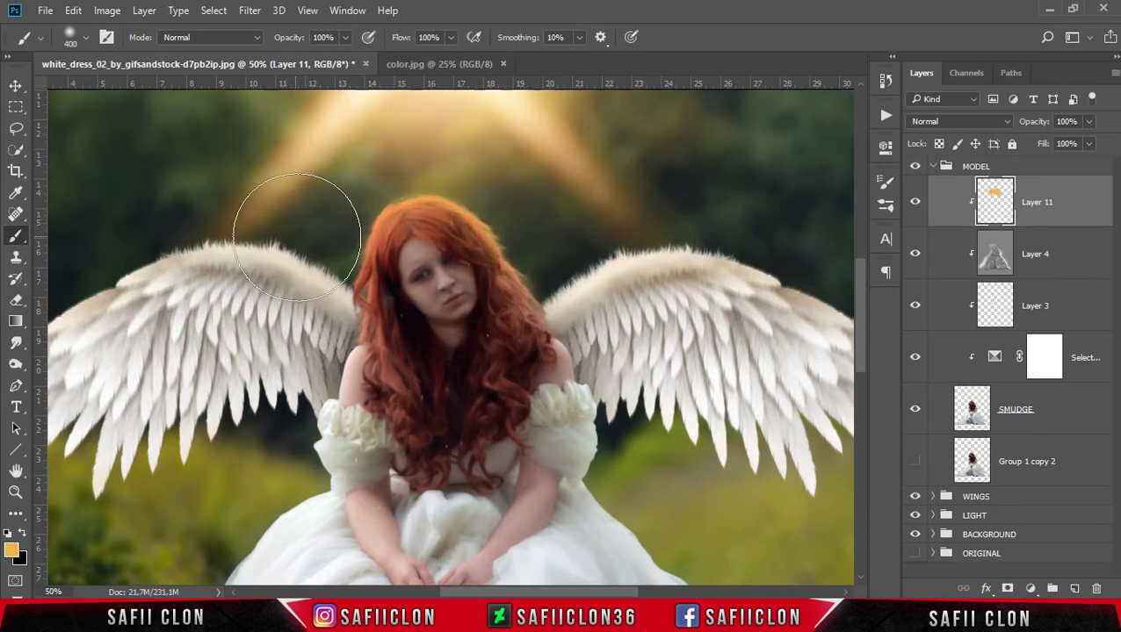
pyautogui.press('[')
pyautogui.press('[')
pyautogui.press('[')
pyautogui.press('[')
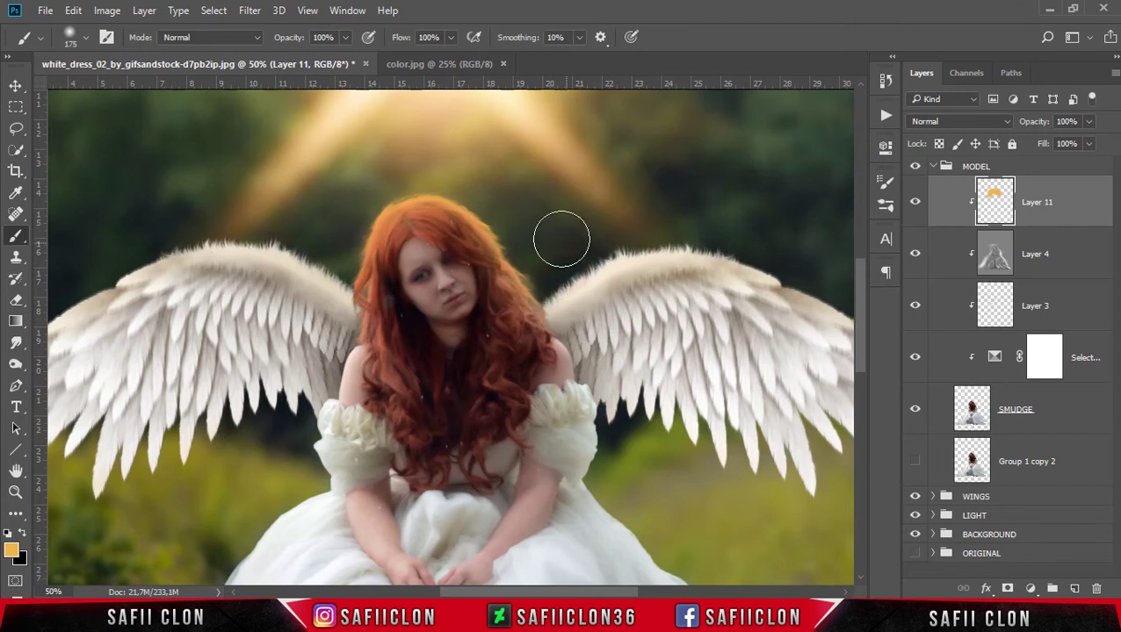
pyautogui.click(962, 123)
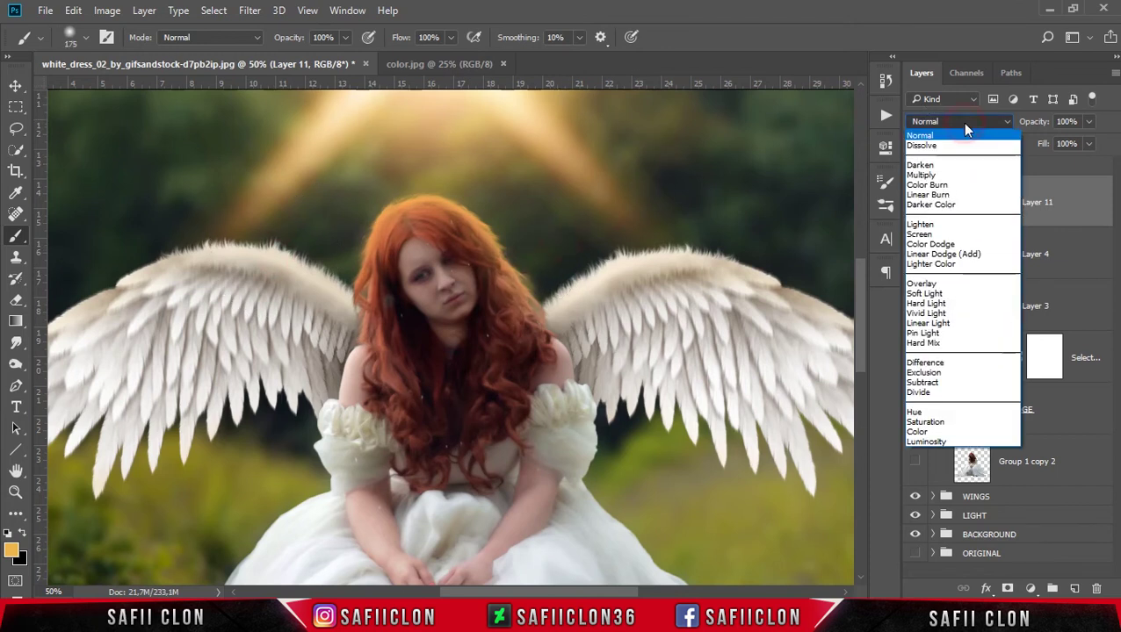
pyautogui.click(935, 304)
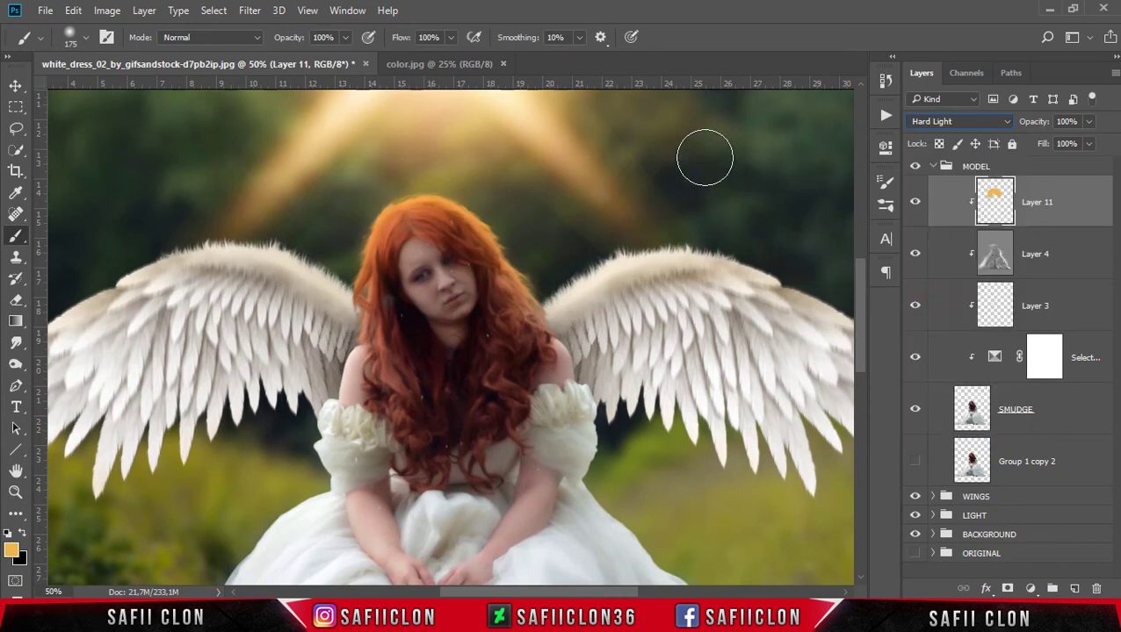
pyautogui.moveTo(553, 251); pyautogui.dragTo(571, 200)
pyautogui.moveTo(440, 146); pyautogui.dragTo(449, 148)
pyautogui.click(913, 204)
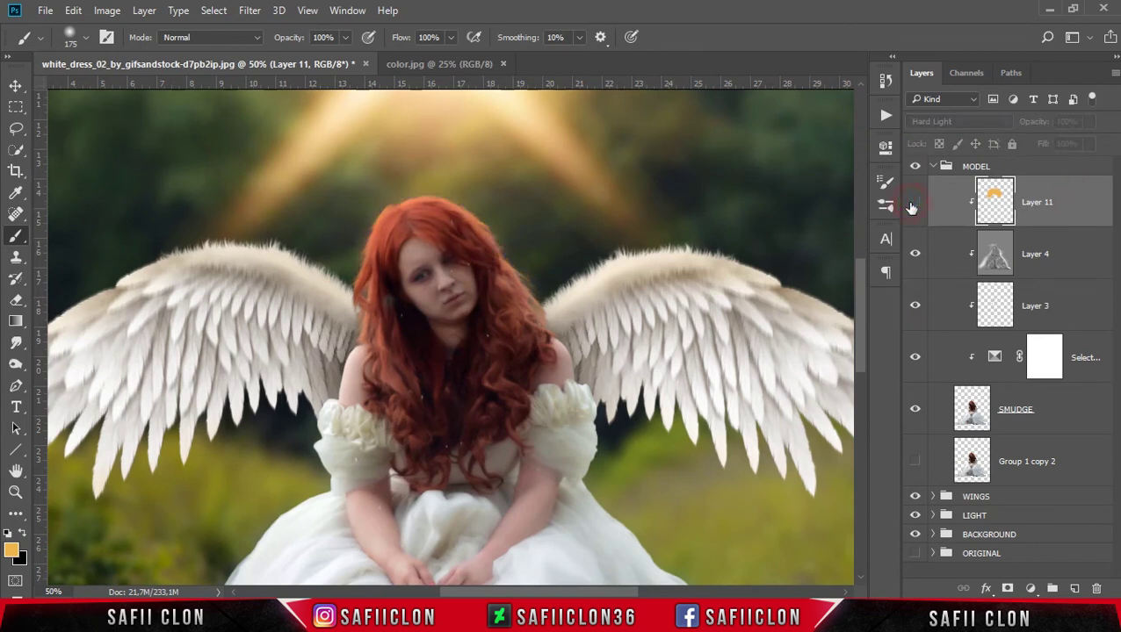
# - Collapse the MODEL group and add a new empty Layer 12 at the top
pyautogui.click(940, 169)
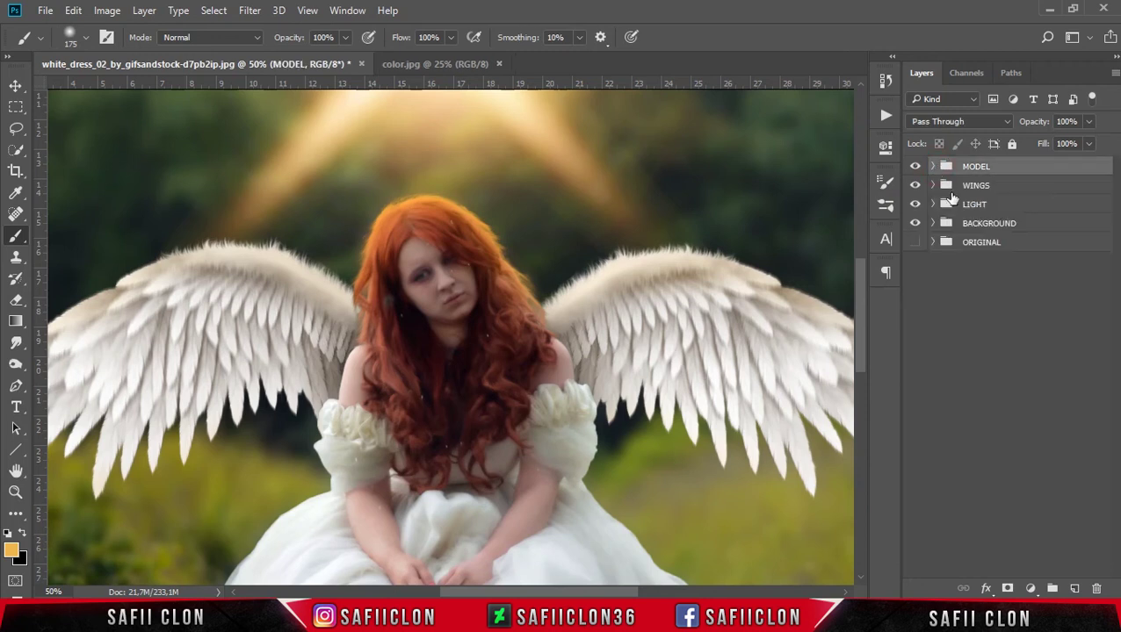
pyautogui.click(1075, 589)
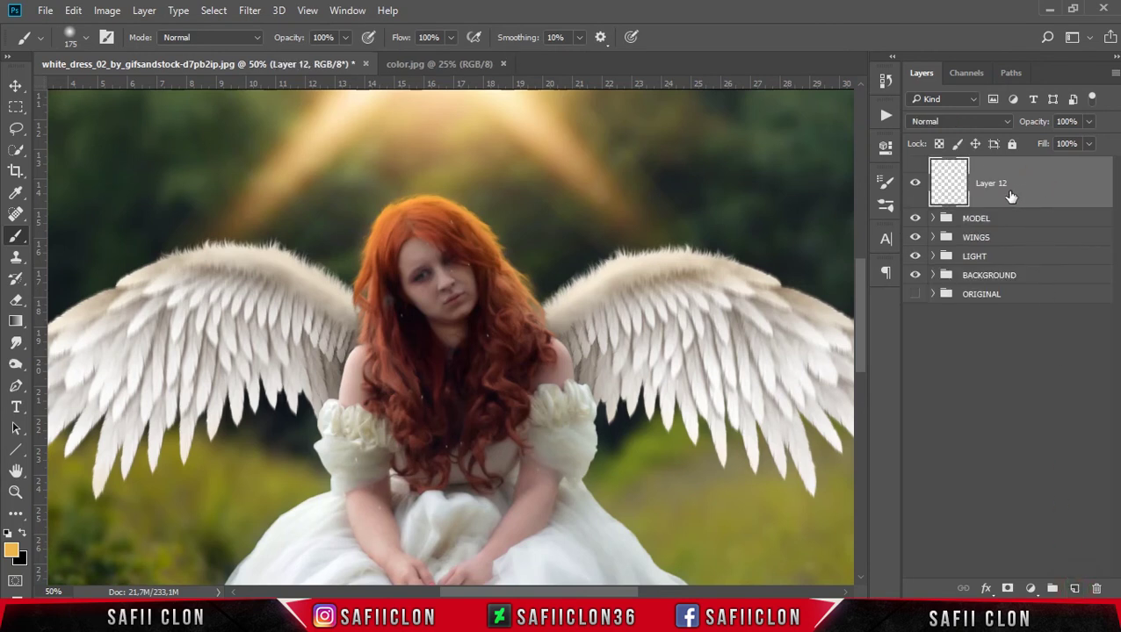
pyautogui.hotkey('ctrl', '-')
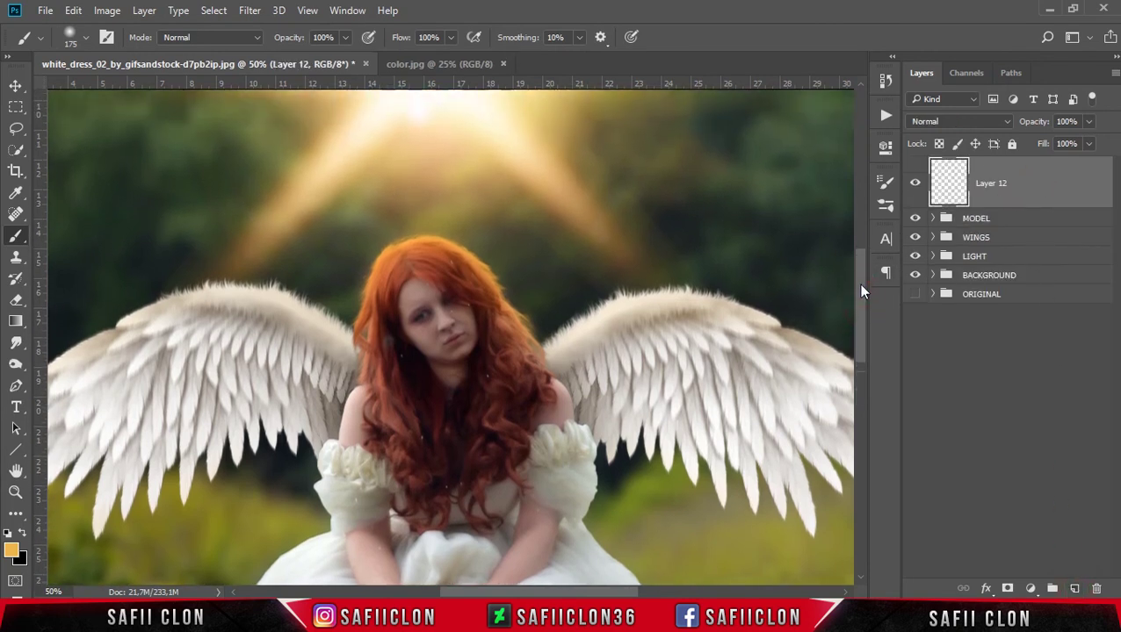
pyautogui.hotkey('ctrl', '-')
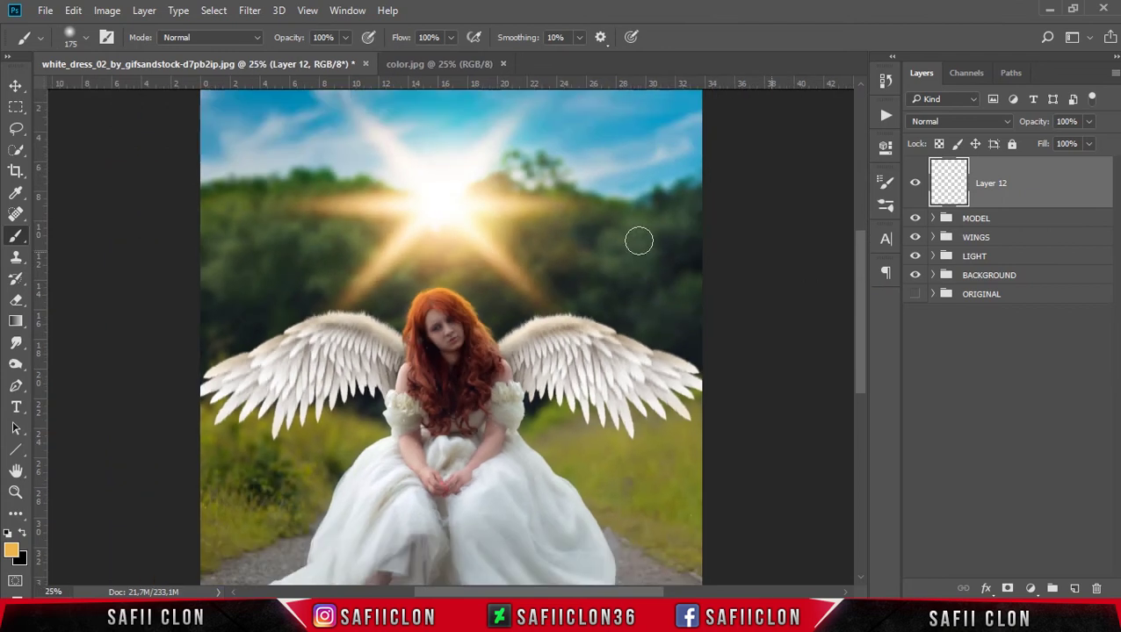
# - Choose the 576 px star brush from the kuschelirmel-stock_stars brush set
pyautogui.rightClick(24, 237)
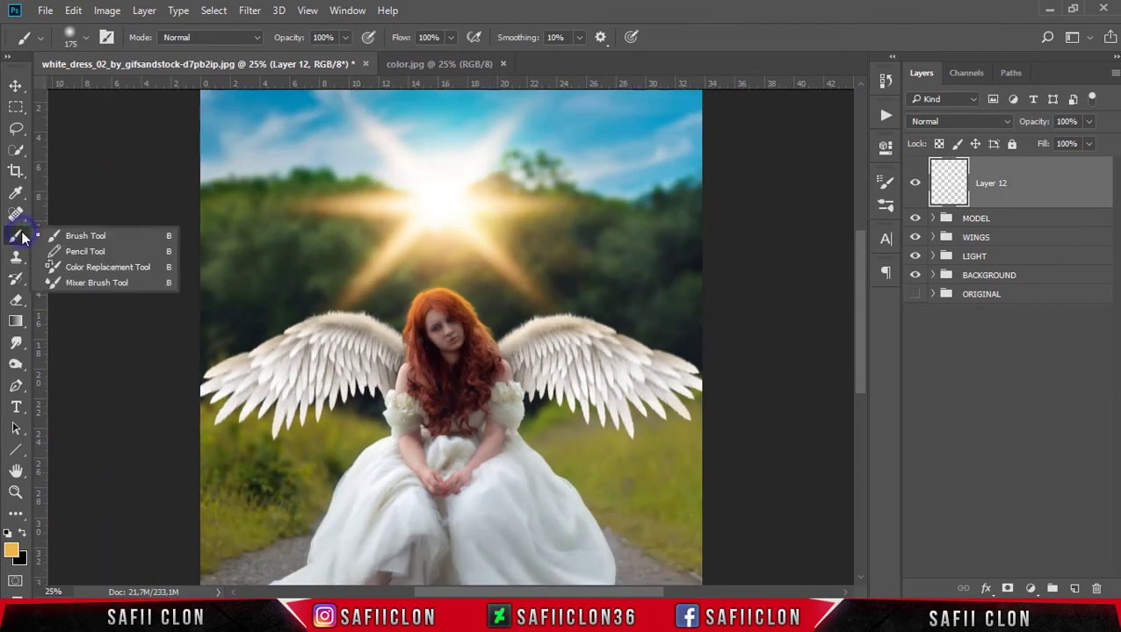
pyautogui.click(85, 234)
pyautogui.click(85, 39)
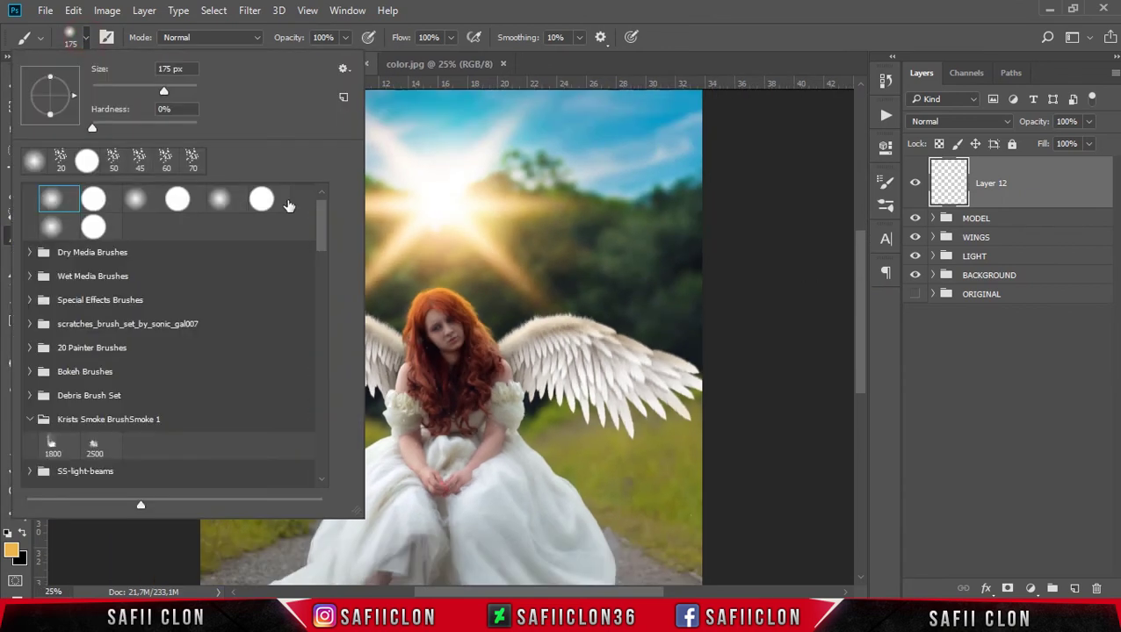
pyautogui.moveTo(321, 225); pyautogui.dragTo(197, 269)
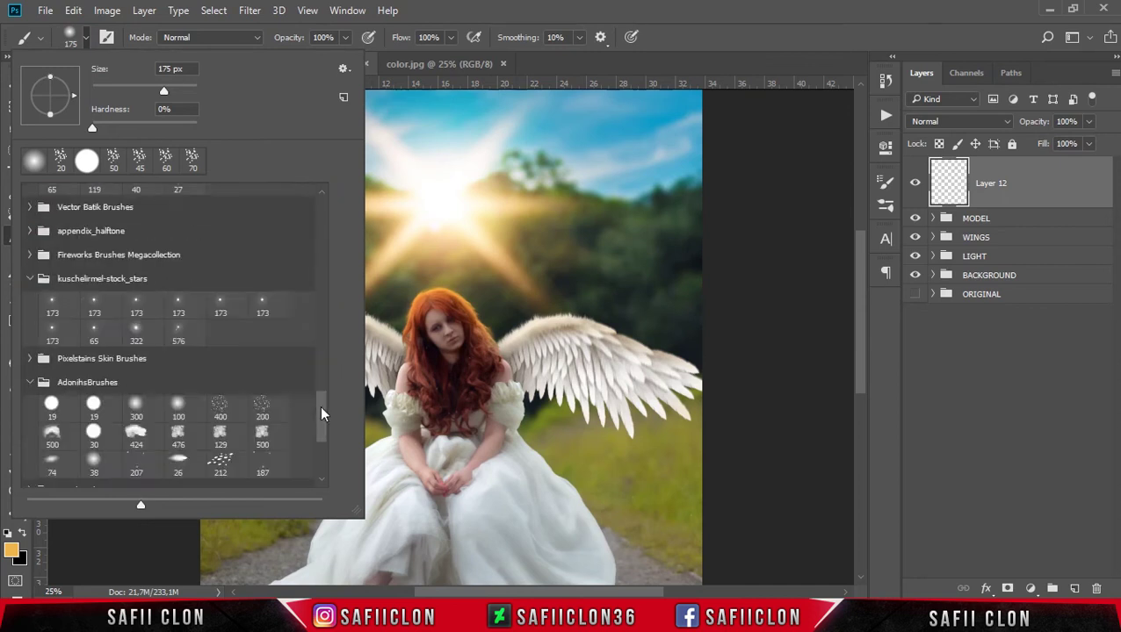
pyautogui.click(198, 270)
pyautogui.moveTo(321, 259); pyautogui.dragTo(331, 434)
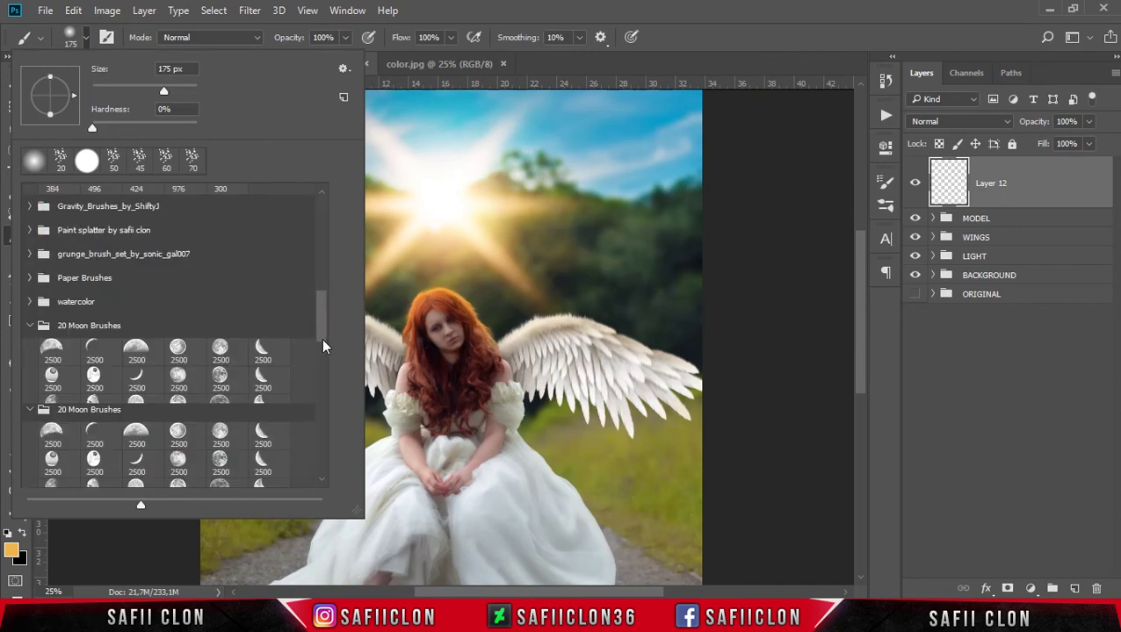
pyautogui.moveTo(332, 435); pyautogui.dragTo(330, 400)
pyautogui.click(117, 377)
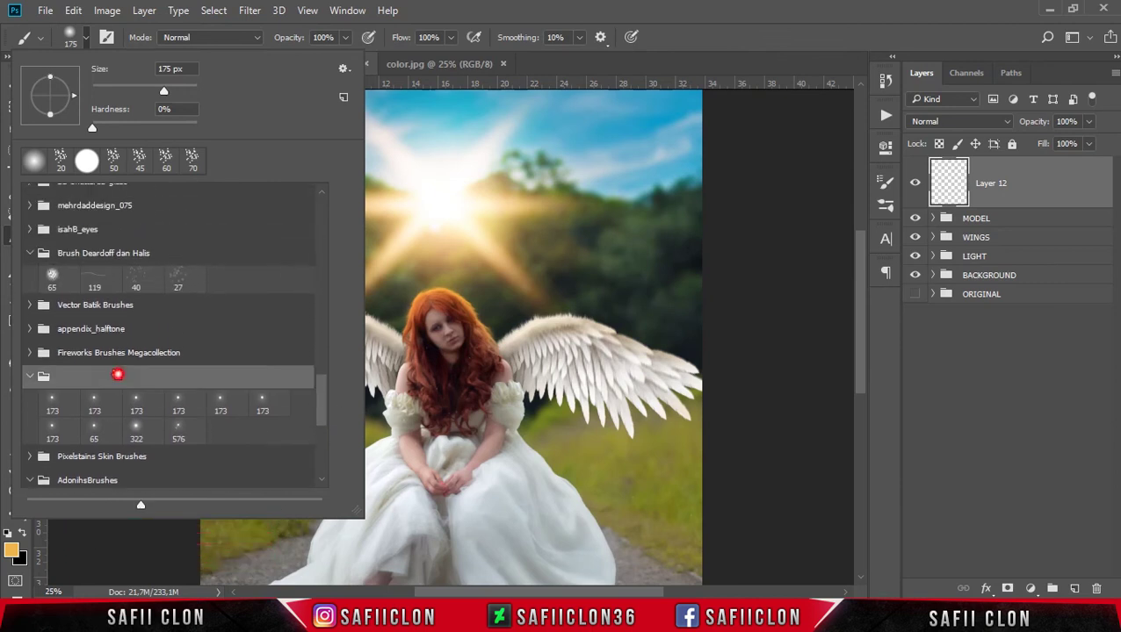
pyautogui.click(178, 433)
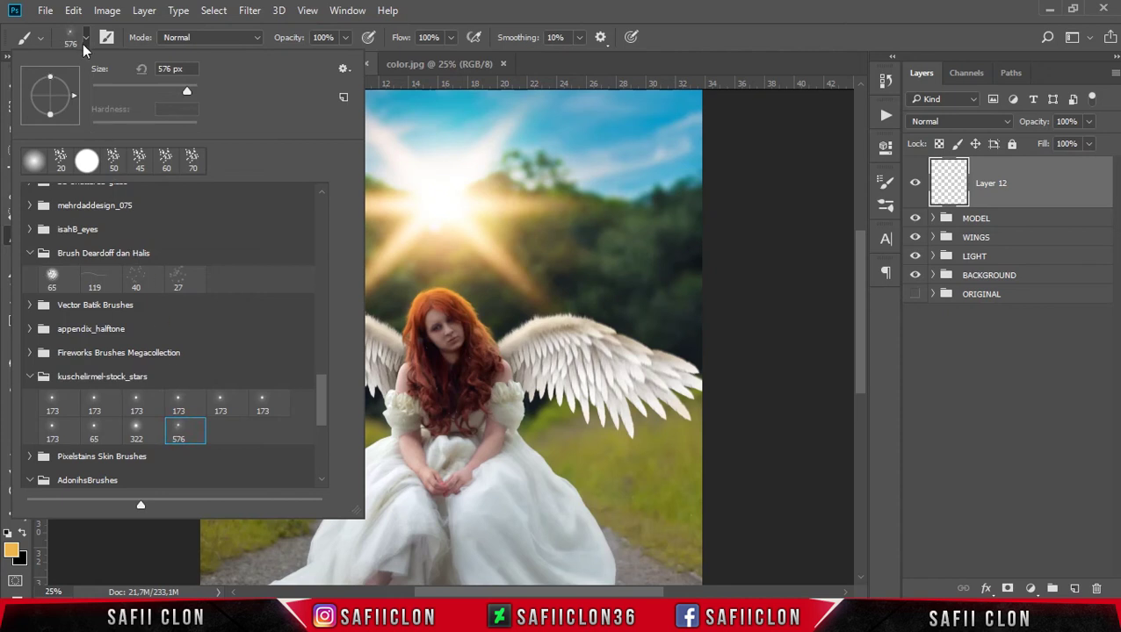
pyautogui.click(86, 41)
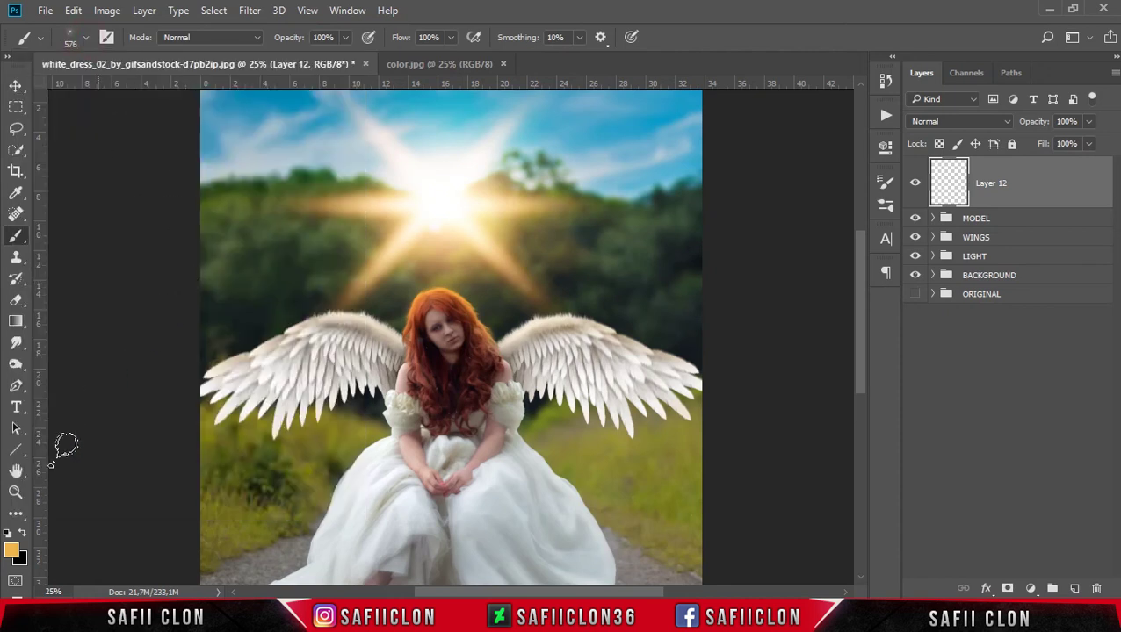
# - Set the foreground colour to pale orange #ecbc6e
pyautogui.click(12, 551)
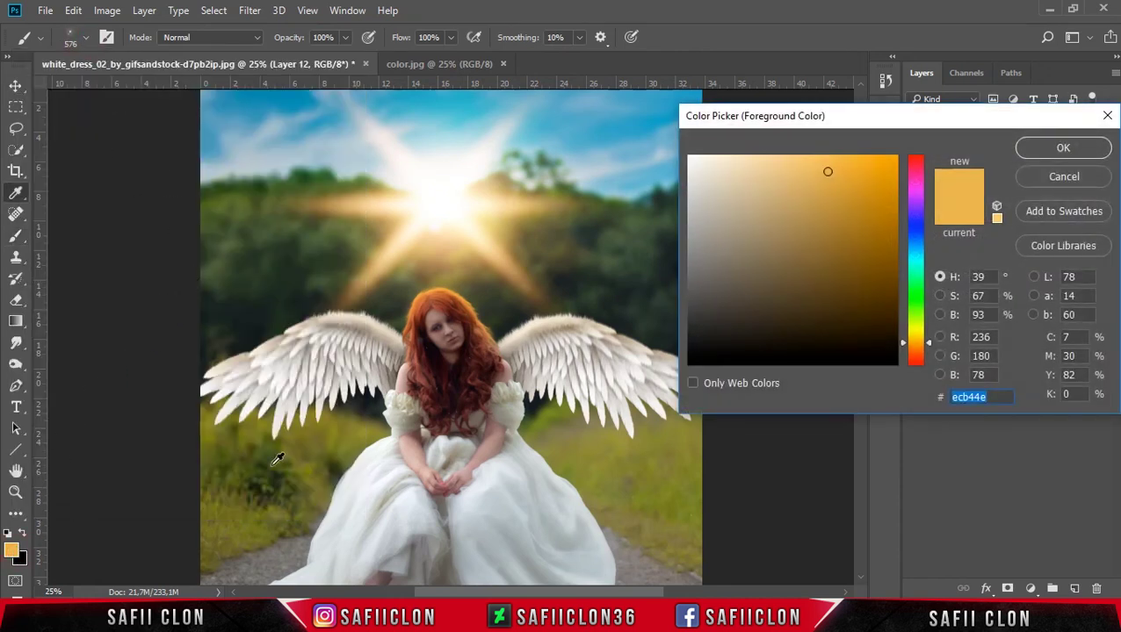
pyautogui.doubleClick(999, 398)
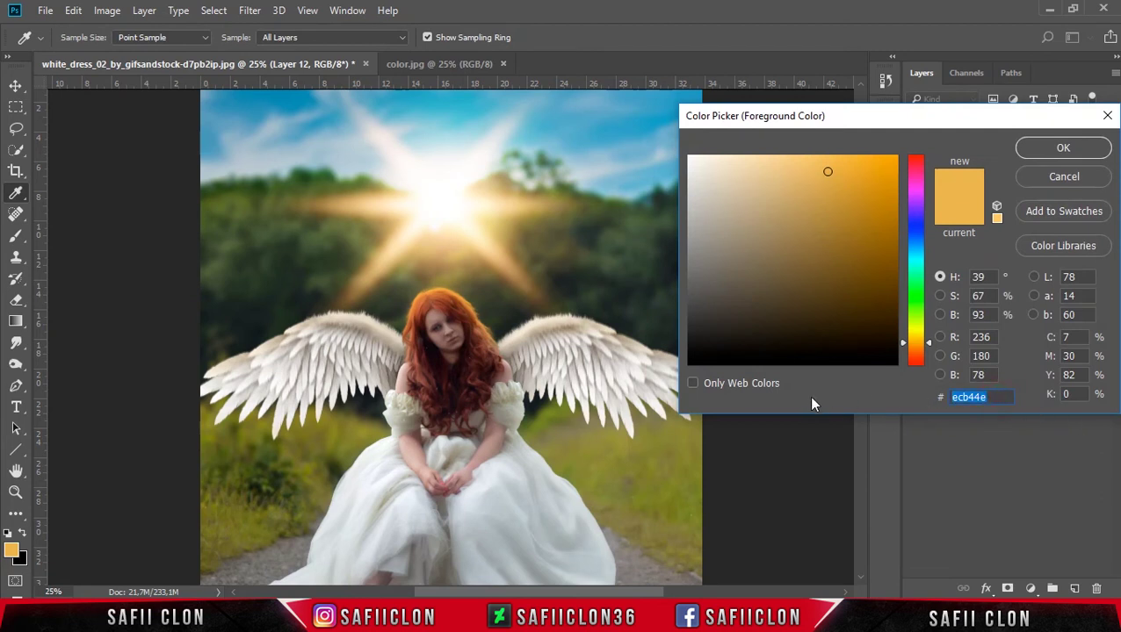
pyautogui.write('ecbc6e')
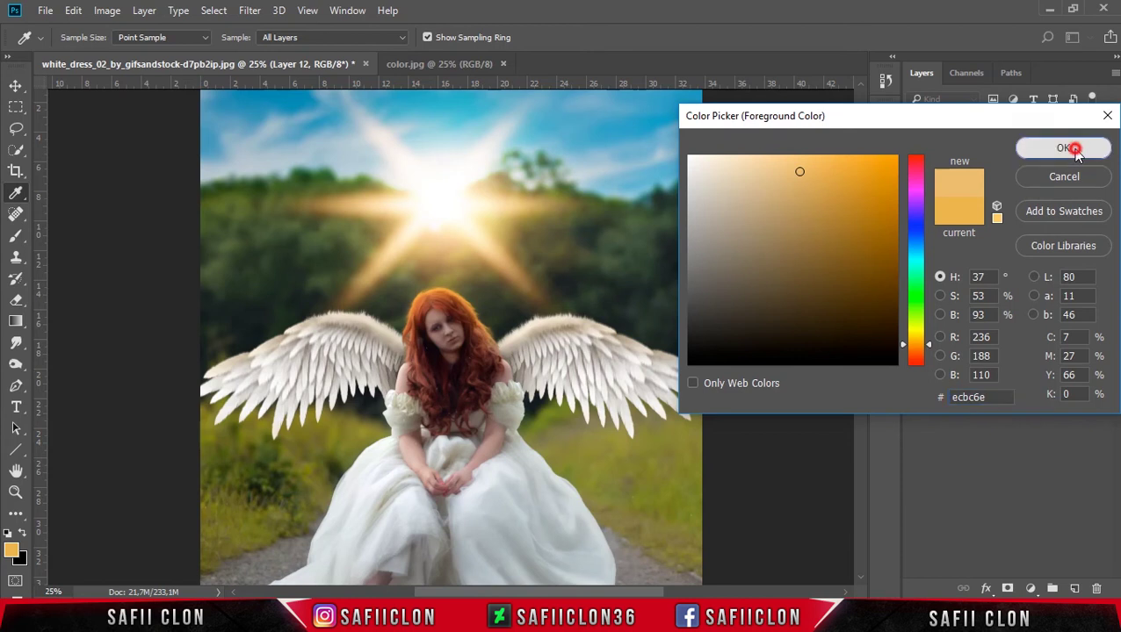
pyautogui.click(1063, 148)
pyautogui.press('b')
# - Resize the star brush to 400 px
pyautogui.click(88, 40)
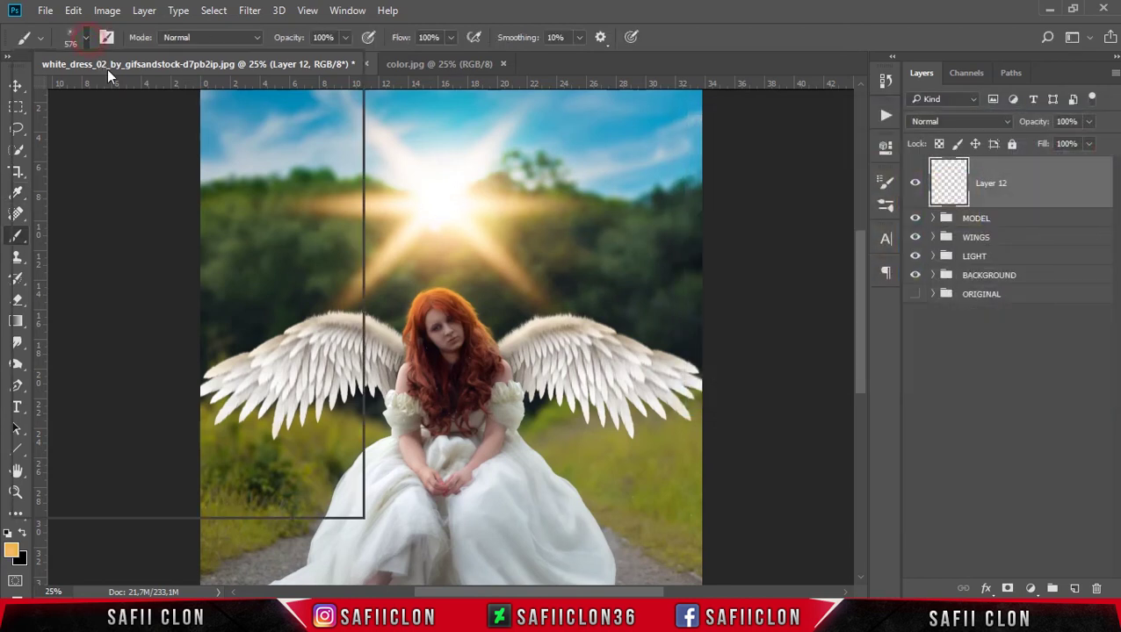
pyautogui.moveTo(190, 95); pyautogui.dragTo(189, 91)
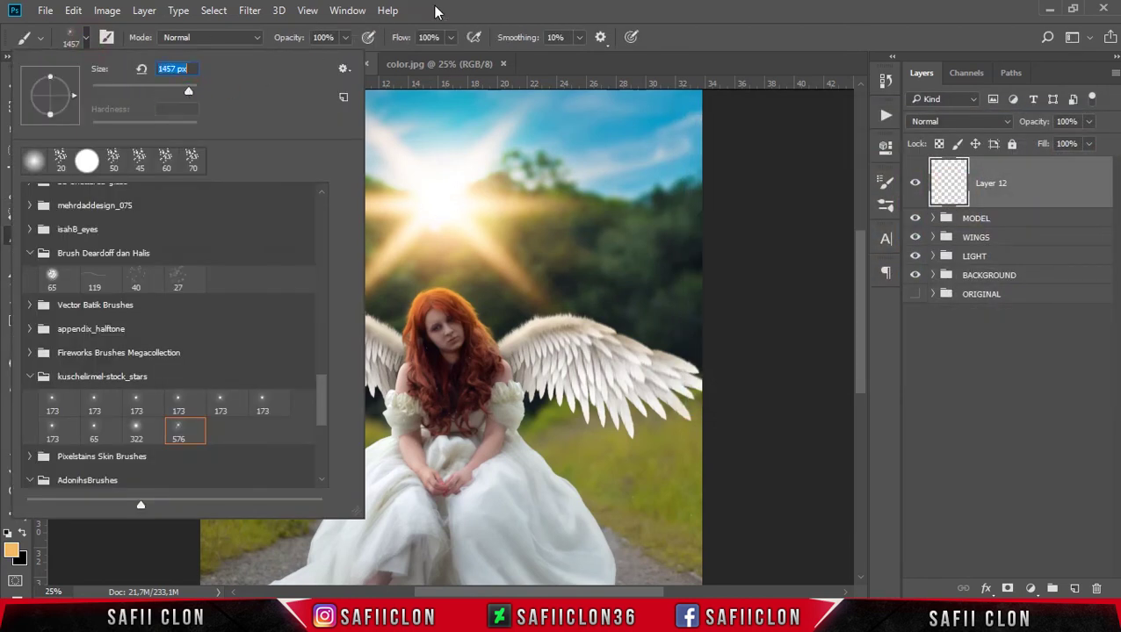
pyautogui.press('Return')
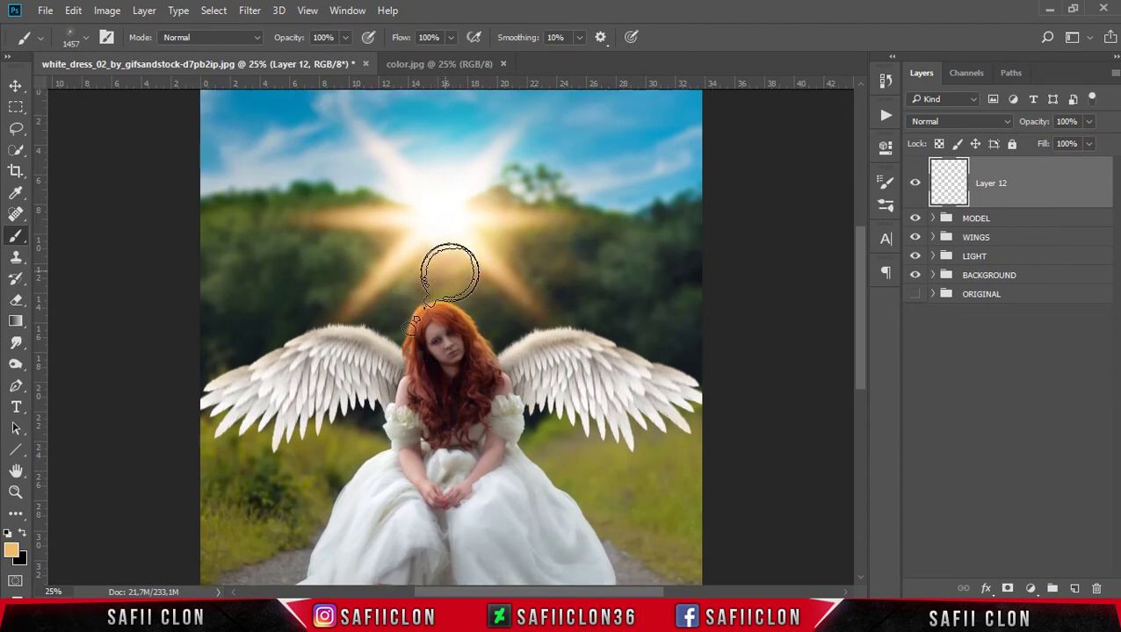
pyautogui.scroll(2, 450, 272)
pyautogui.press('[')
pyautogui.press('[')
pyautogui.press('[')
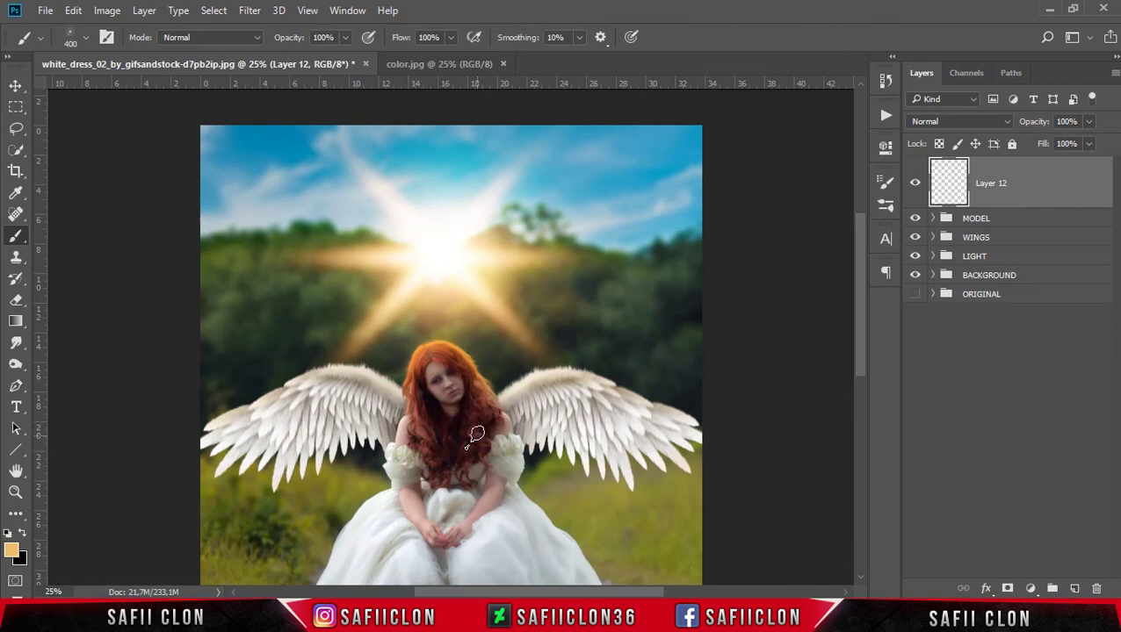
# - Stamp one star sparkle on Layer 12, then move and scale it up over the sun
pyautogui.click(475, 433)
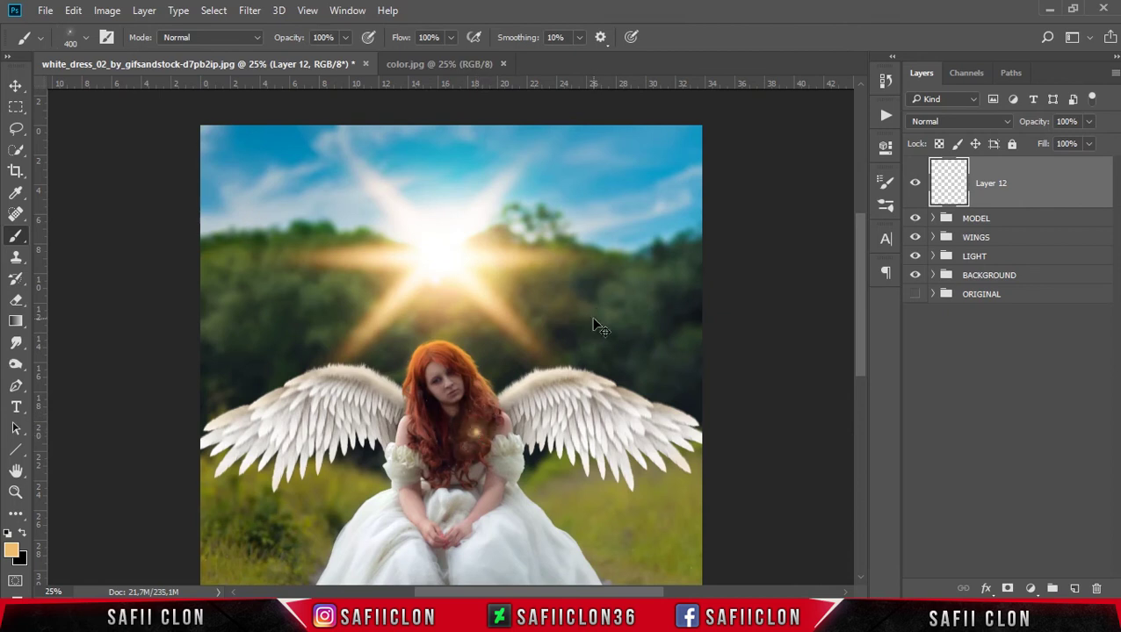
pyautogui.hotkey('ctrl', 't')
pyautogui.moveTo(497, 466); pyautogui.dragTo(461, 290)
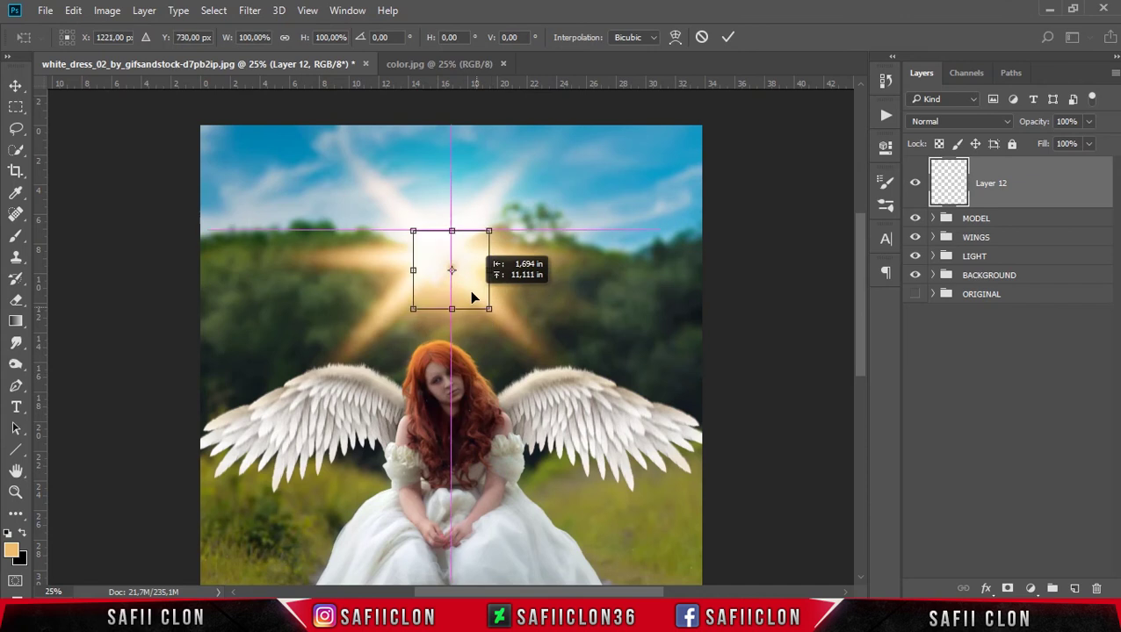
pyautogui.moveTo(475, 297); pyautogui.dragTo(667, 550)
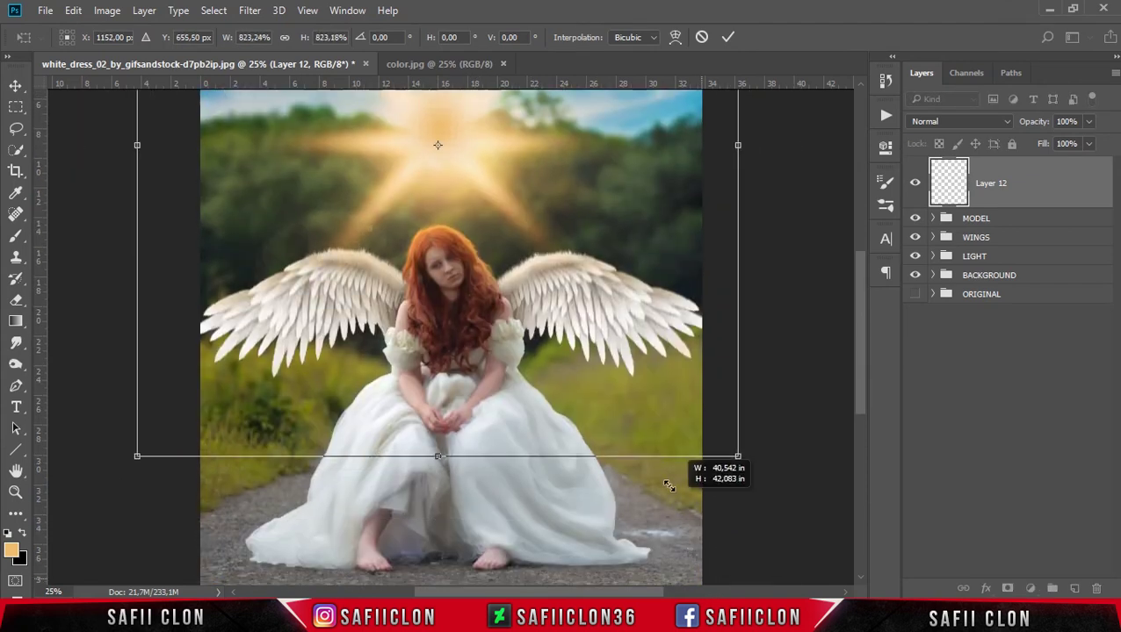
pyautogui.moveTo(710, 598); pyautogui.dragTo(670, 482)
pyautogui.hotkey('ctrl', '-')
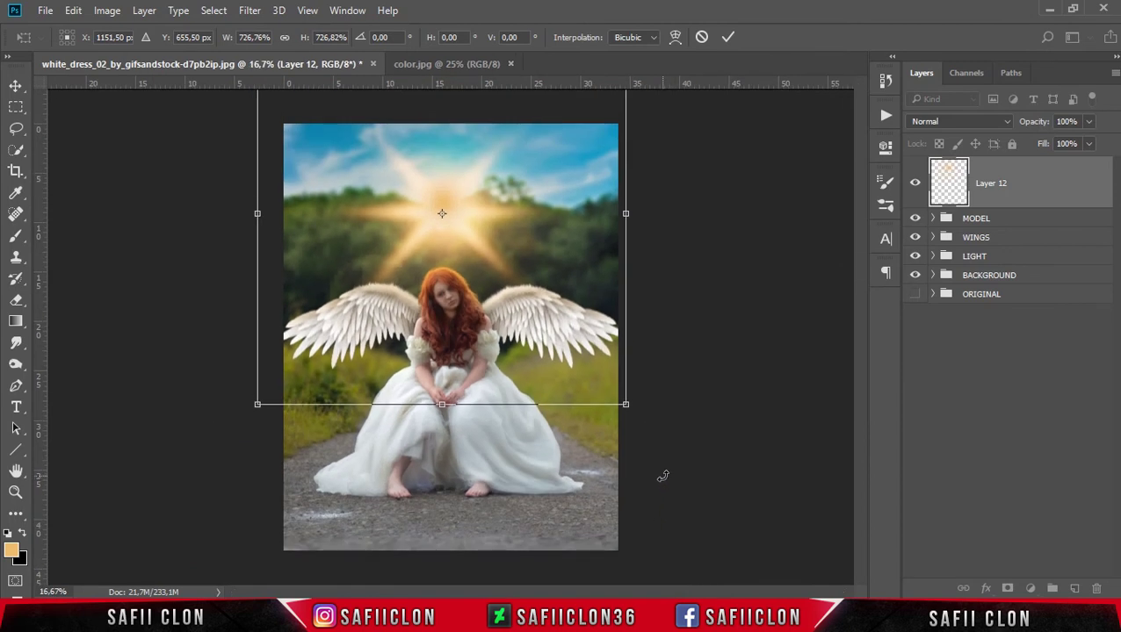
pyautogui.moveTo(474, 259); pyautogui.dragTo(473, 264)
pyautogui.moveTo(624, 411)
pyautogui.mouseDown()
pyautogui.moveTo(638, 418)
pyautogui.moveTo(621, 408)
pyautogui.mouseUp()
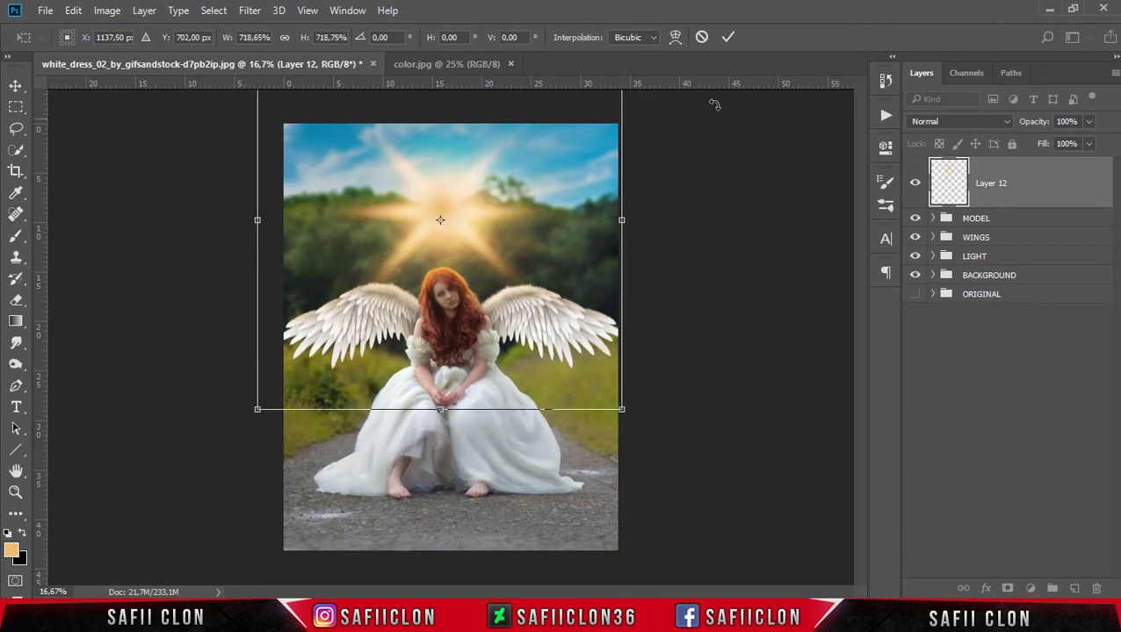
pyautogui.click(728, 37)
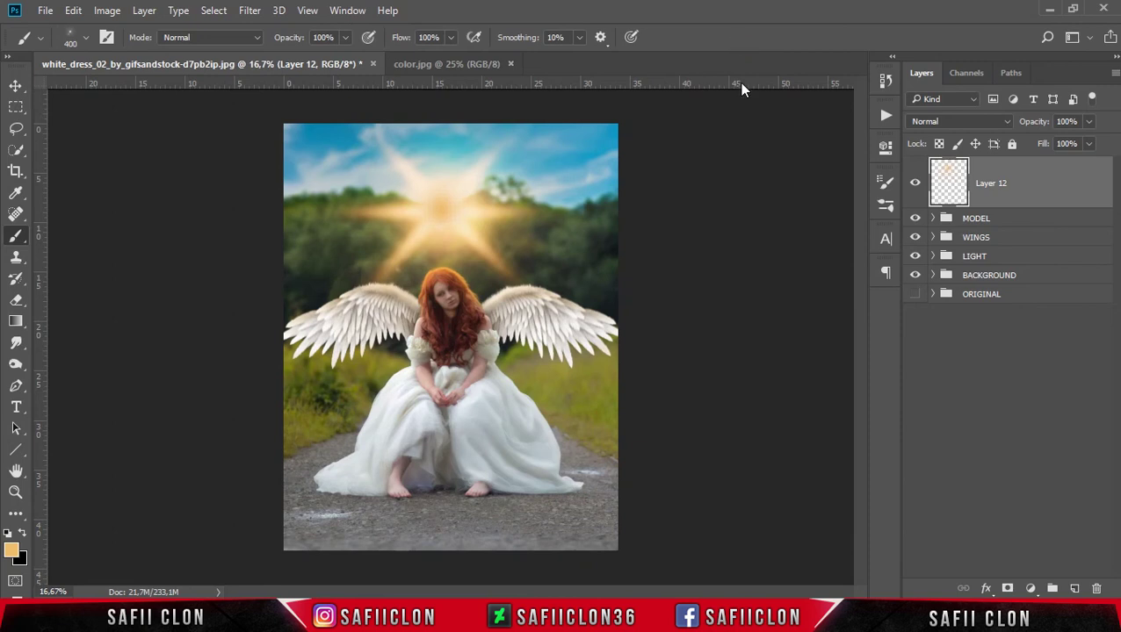
pyautogui.click(960, 121)
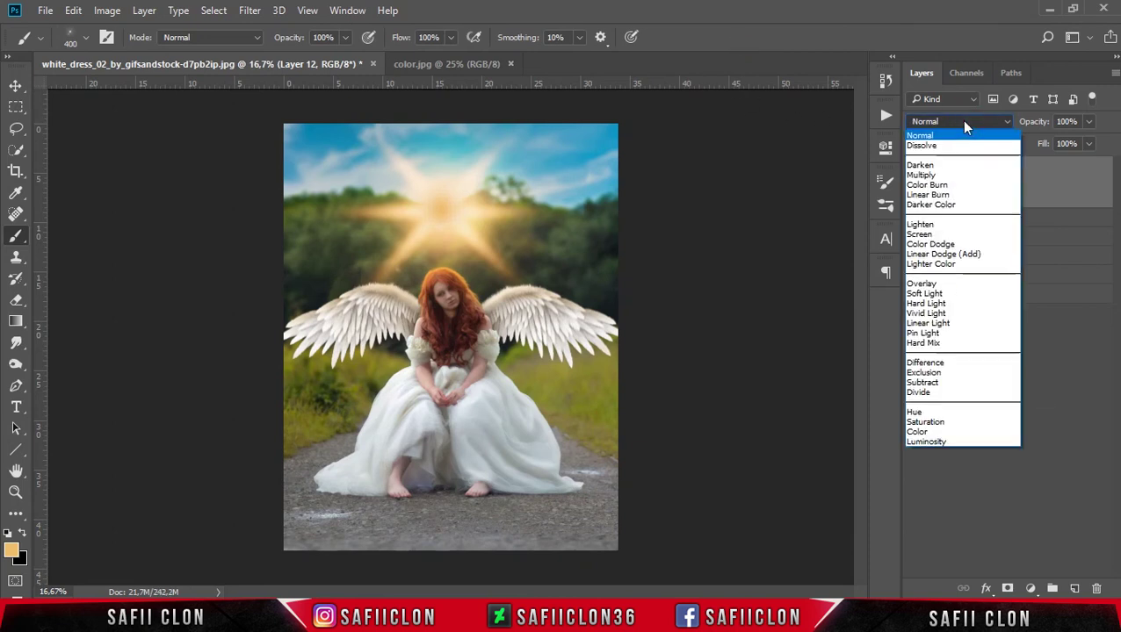
# - Set Layer 12 to Hard Light blend mode and add a layer mask
pyautogui.click(937, 304)
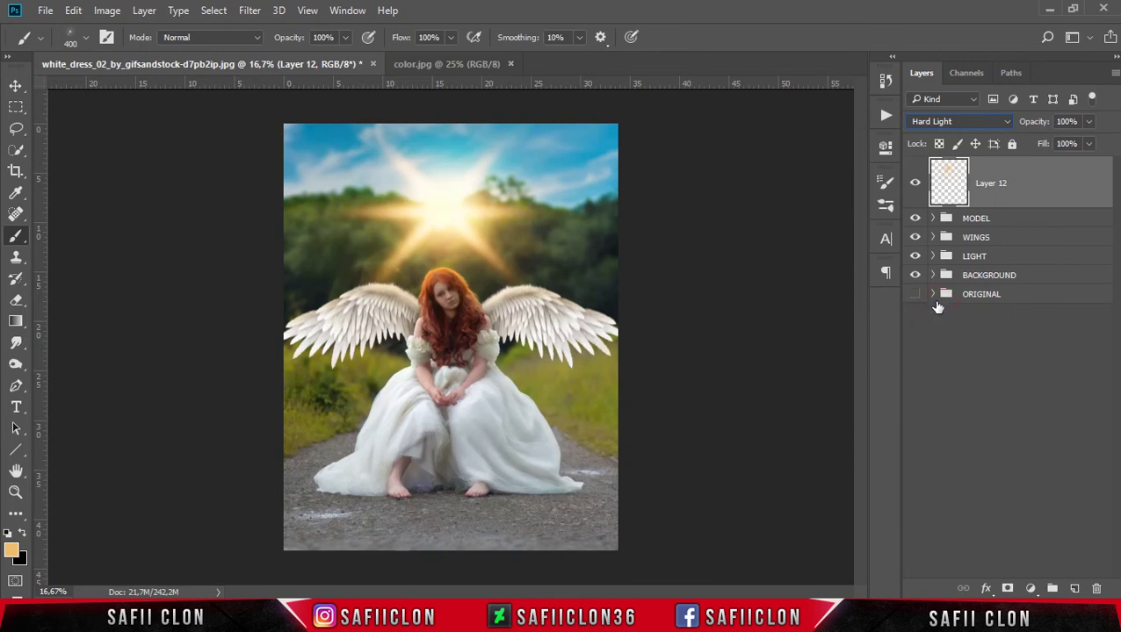
pyautogui.click(912, 184)
pyautogui.click(1037, 189)
pyautogui.click(1007, 588)
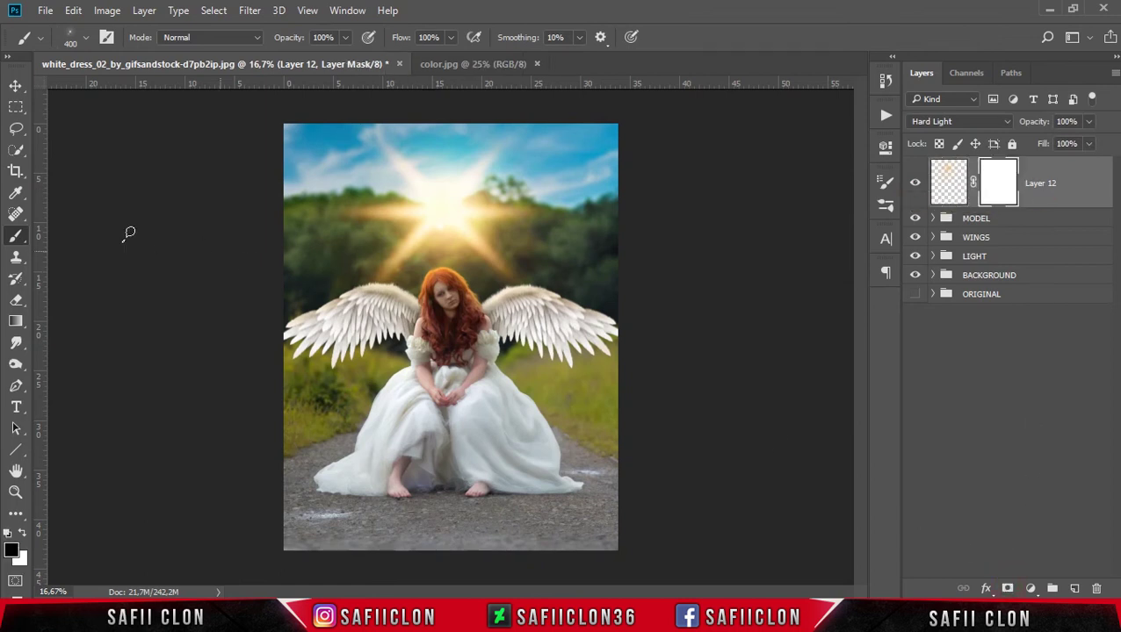
# - Pick a soft round brush at 10% opacity
pyautogui.rightClick(18, 237)
pyautogui.click(65, 230)
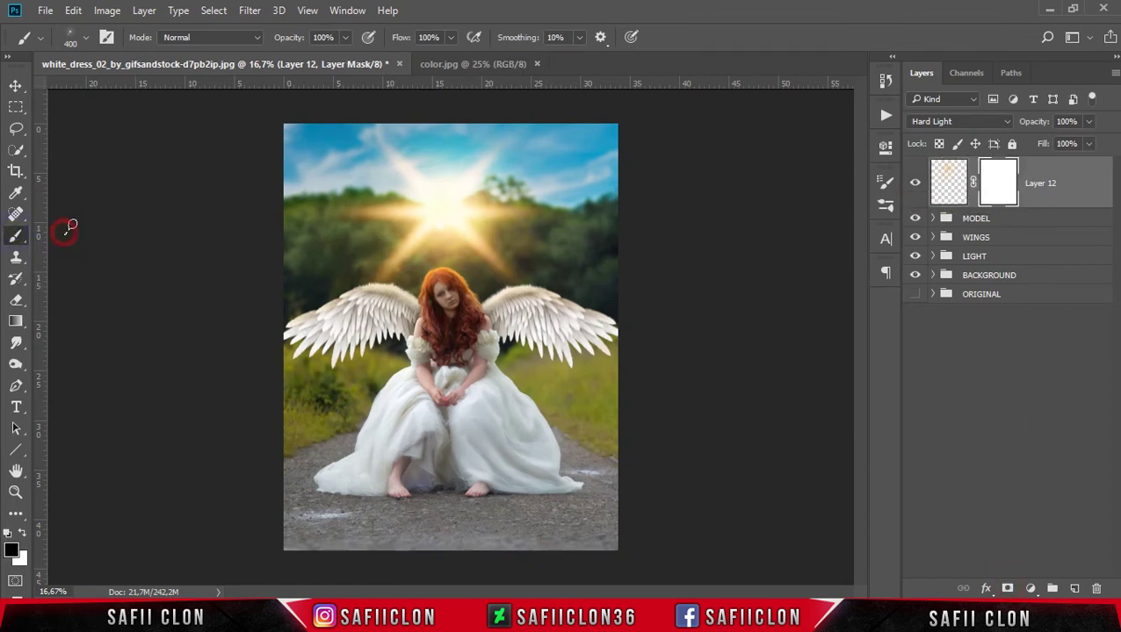
pyautogui.click(78, 40)
pyautogui.click(66, 158)
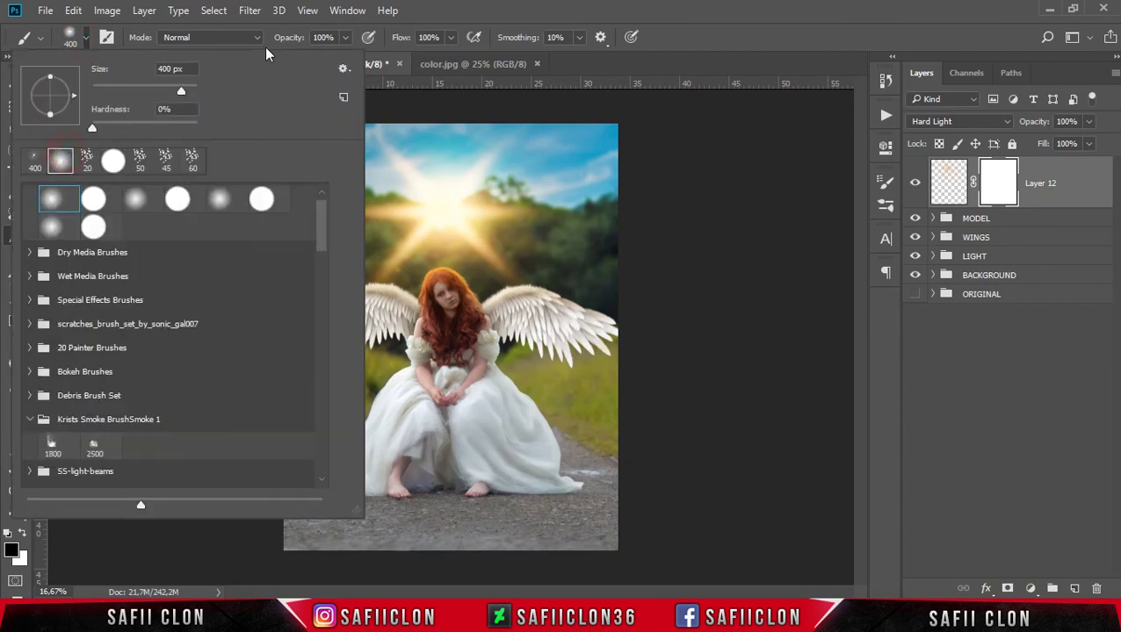
pyautogui.press('Return')
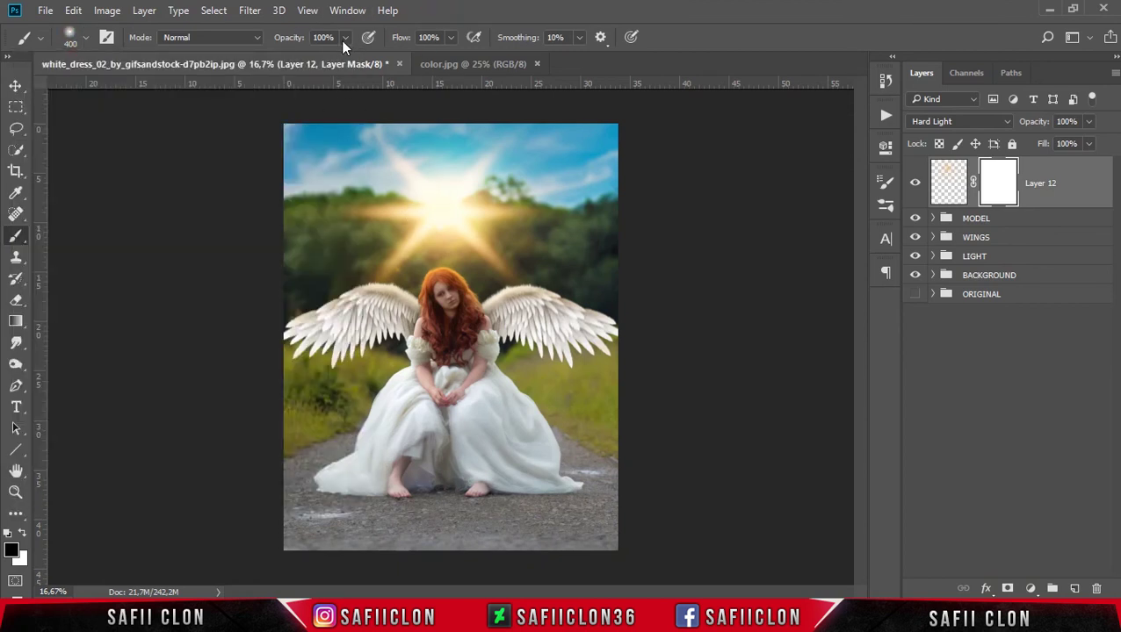
pyautogui.click(345, 37)
pyautogui.moveTo(281, 60); pyautogui.dragTo(275, 58)
# - Paint black on the mask to fade the sparkle away from her face
pyautogui.moveTo(457, 304); pyautogui.dragTo(448, 303)
pyautogui.press('[')
pyautogui.press('[')
pyautogui.press('\\')
pyautogui.click(16, 88)
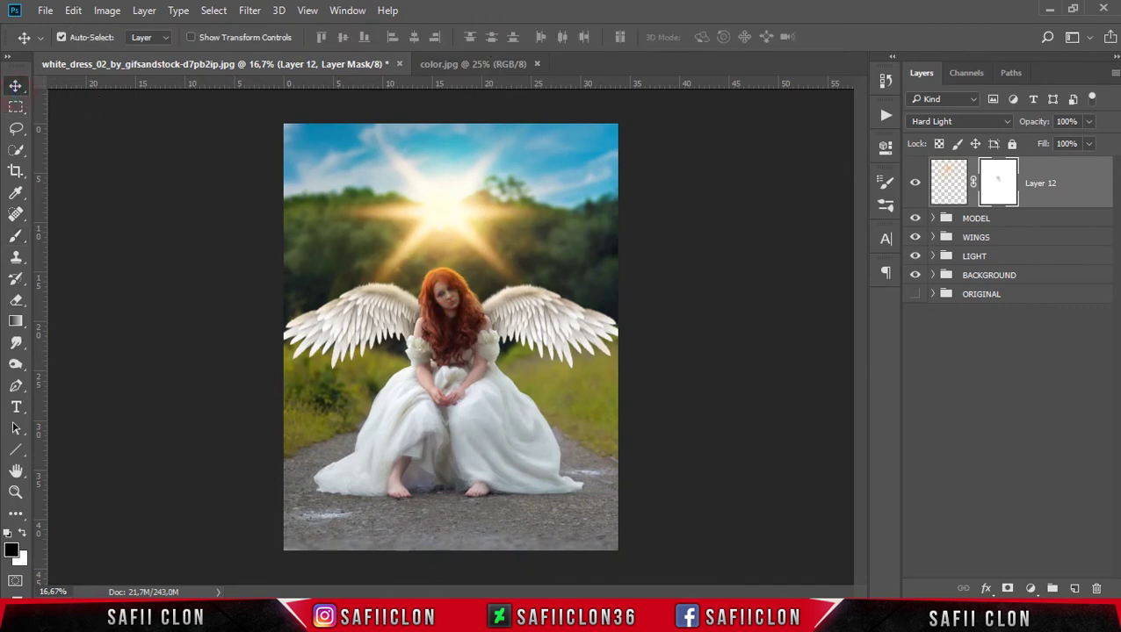
# - Lower the LIGHT group's opacity to 85% and collapse it
pyautogui.click(934, 257)
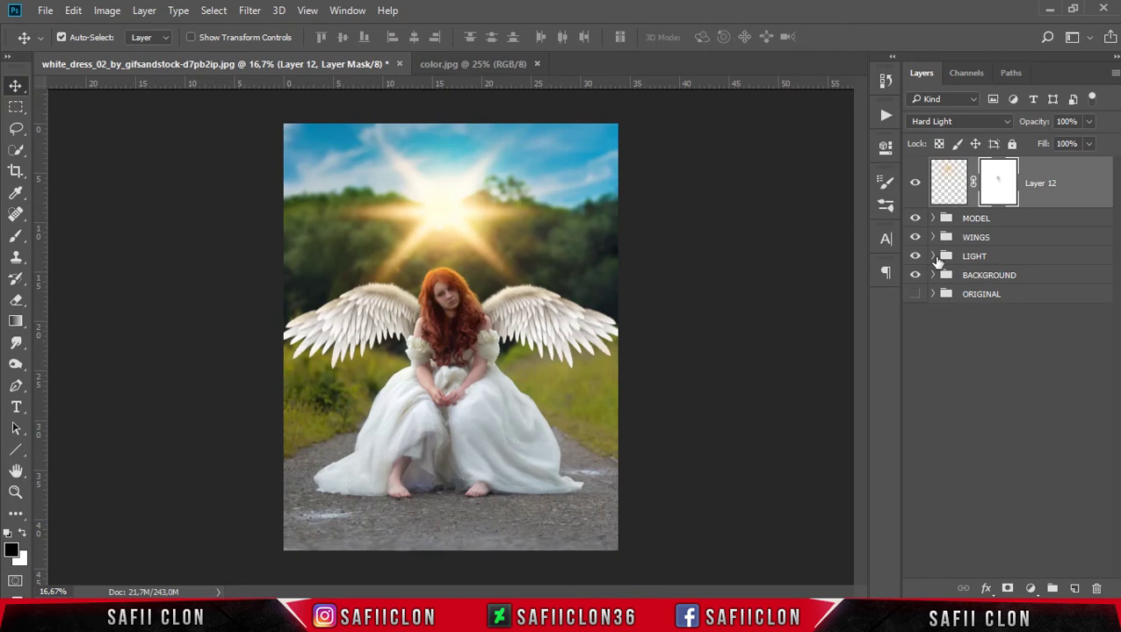
pyautogui.click(1006, 262)
pyautogui.click(1089, 144)
pyautogui.moveTo(1090, 169); pyautogui.dragTo(1096, 168)
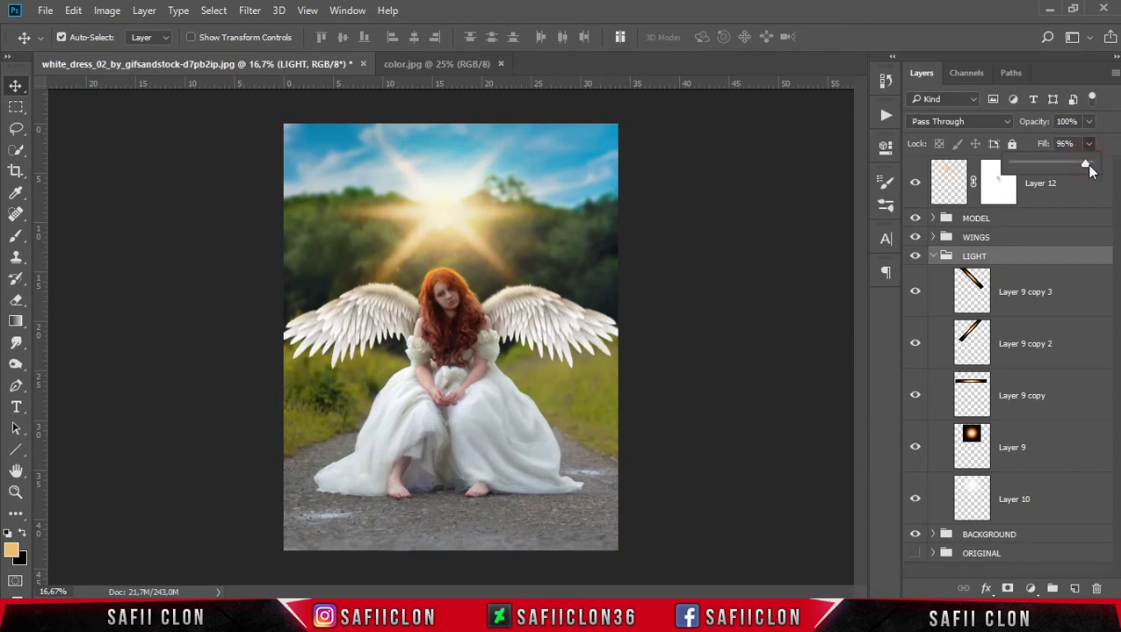
pyautogui.click(1089, 123)
pyautogui.moveTo(1089, 144); pyautogui.dragTo(1079, 144)
pyautogui.click(1105, 125)
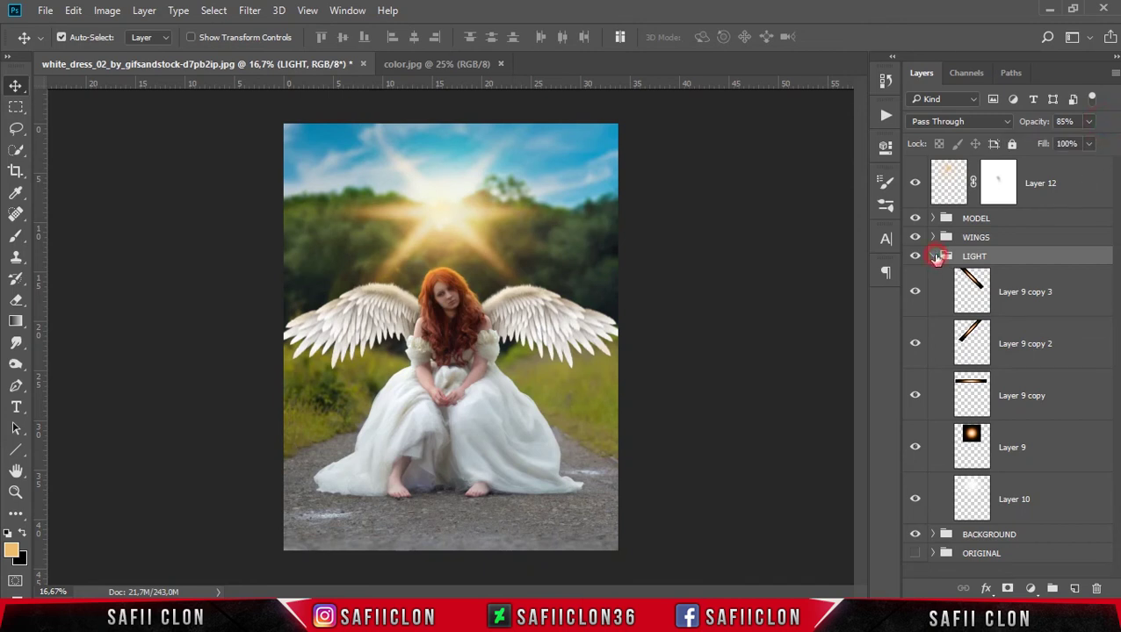
pyautogui.click(937, 257)
# - Add a new empty Layer 13 above the BACKGROUND group
pyautogui.click(1063, 193)
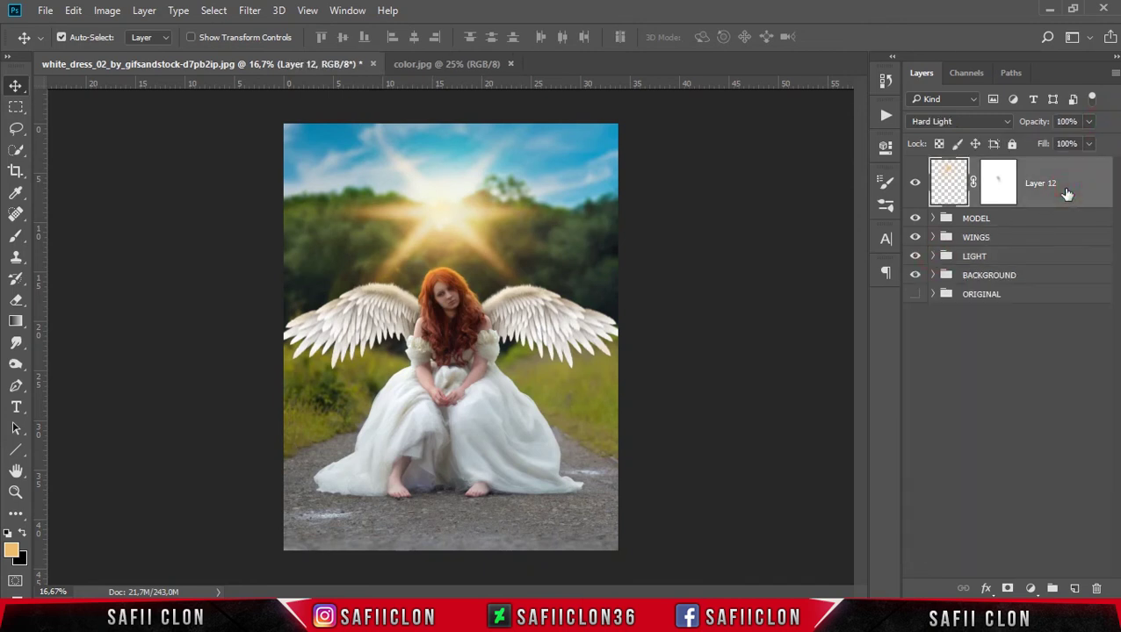
pyautogui.click(984, 277)
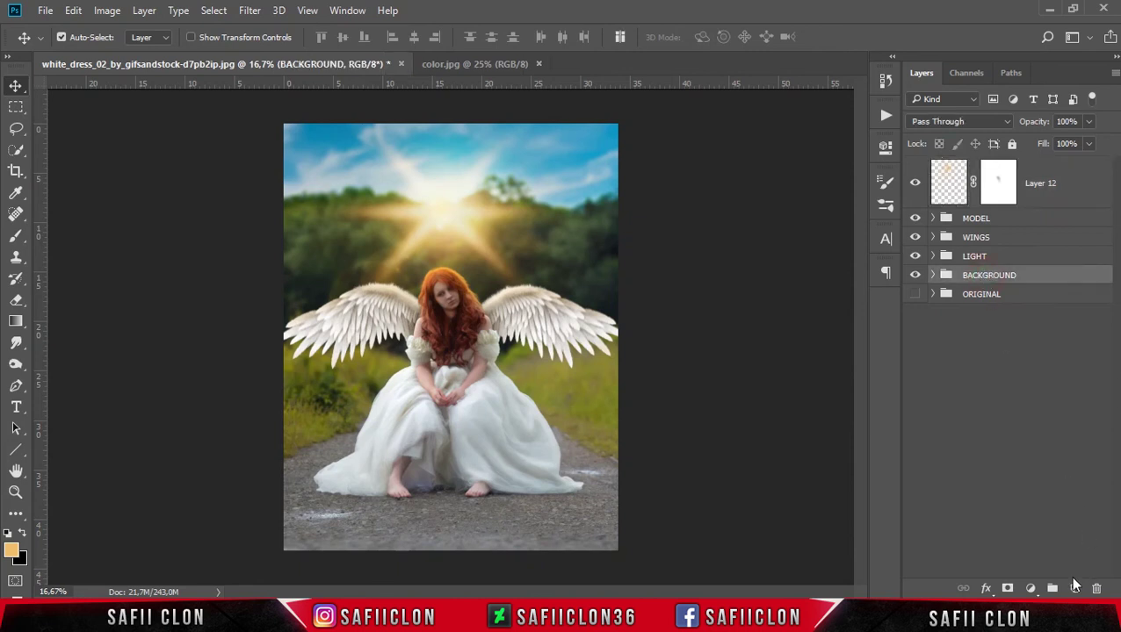
pyautogui.click(1074, 588)
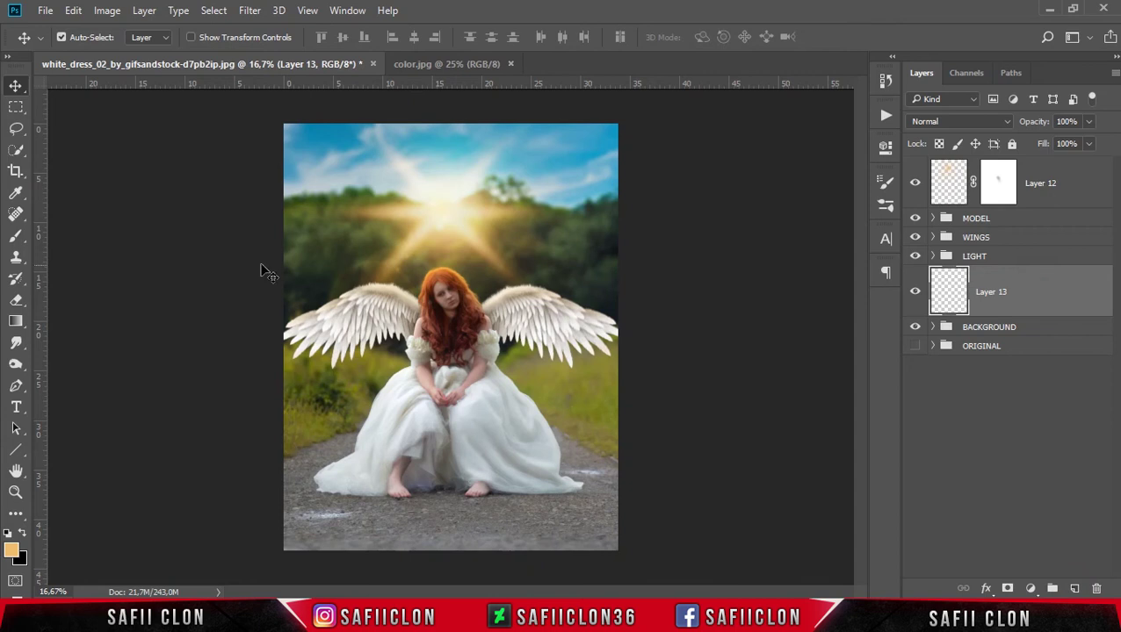
# - Set up a black soft brush at 9% opacity
pyautogui.click(18, 243)
pyautogui.click(91, 235)
pyautogui.click(22, 533)
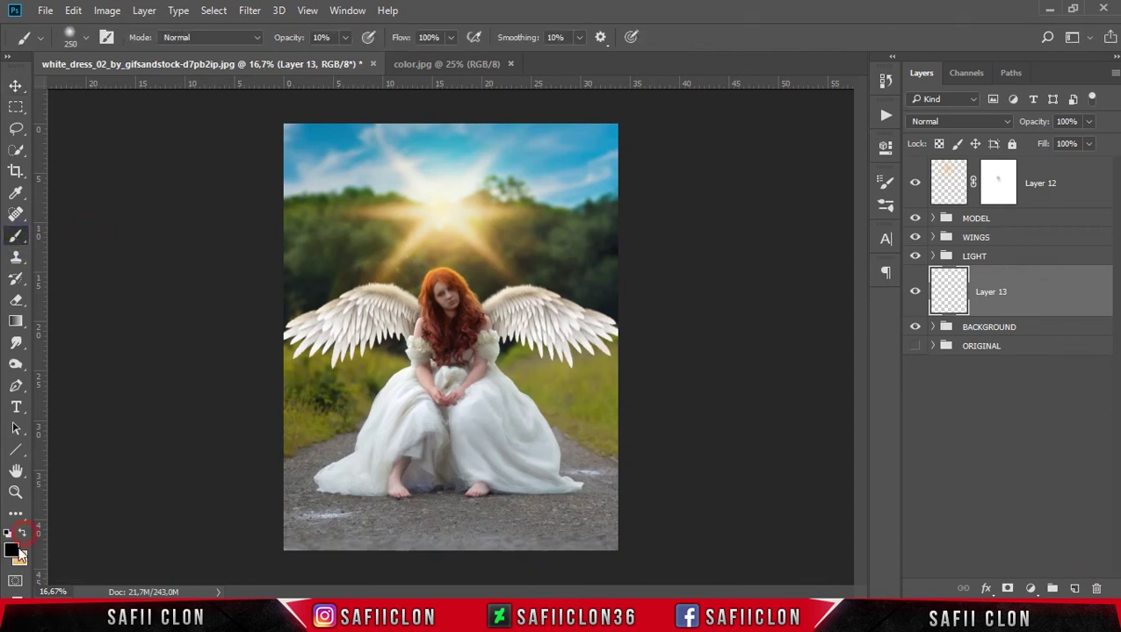
pyautogui.click(11, 550)
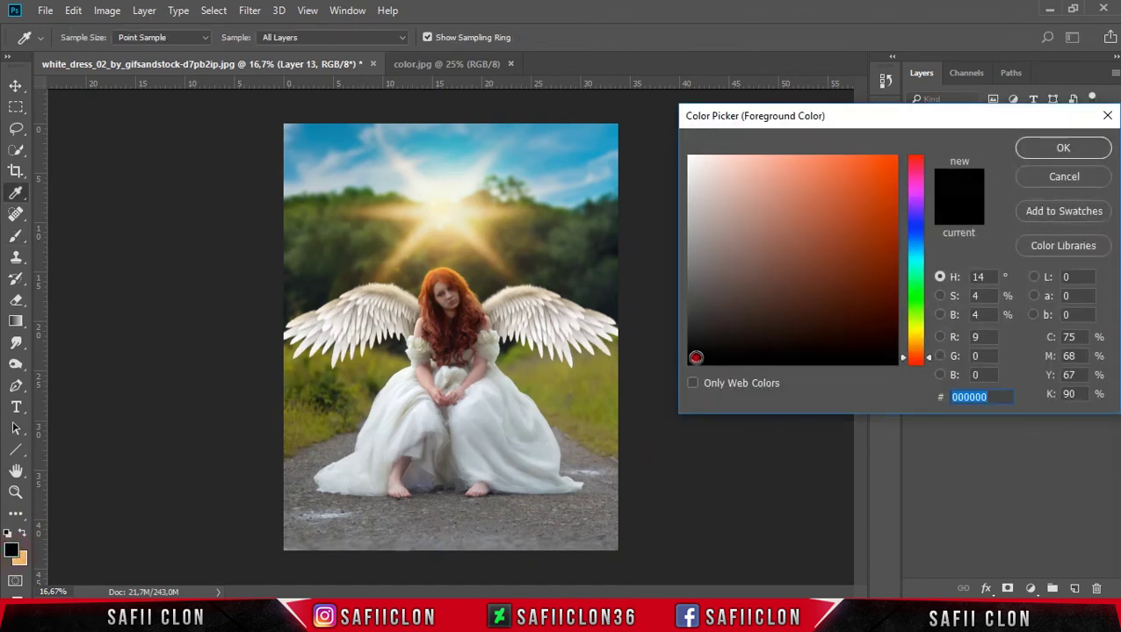
pyautogui.click(1062, 148)
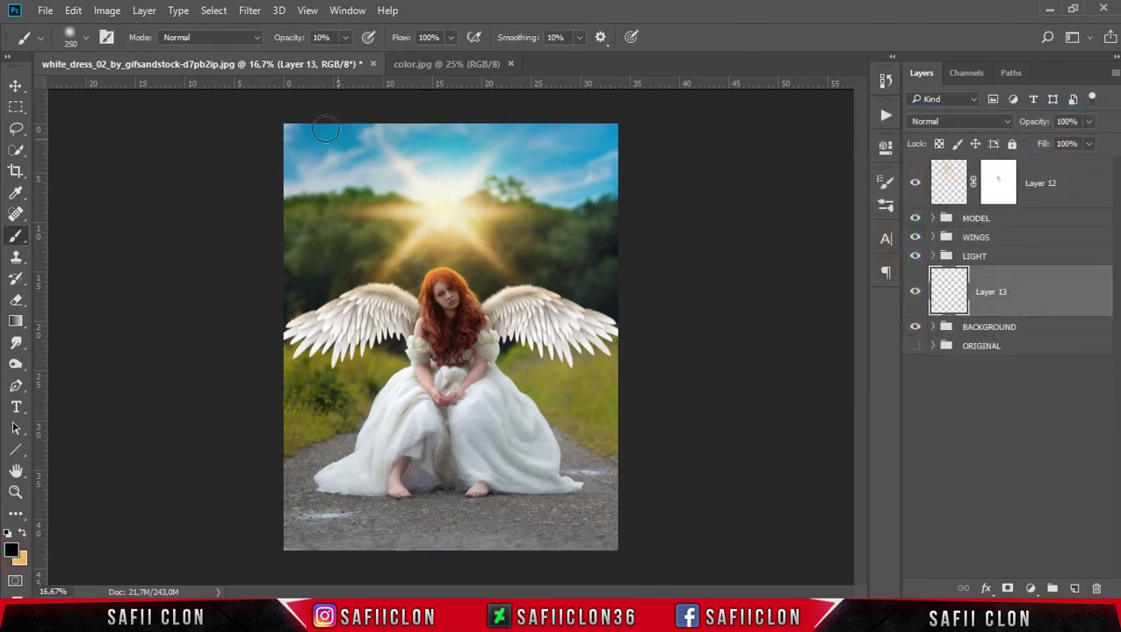
pyautogui.click(344, 36)
pyautogui.moveTo(345, 60); pyautogui.dragTo(343, 59)
# - Paint soft shadow around the feet and onto the road, varying brush size 80–300
pyautogui.moveTo(401, 489)
pyautogui.mouseDown()
pyautogui.moveTo(431, 491)
pyautogui.moveTo(355, 490)
pyautogui.moveTo(349, 479)
pyautogui.mouseUp()
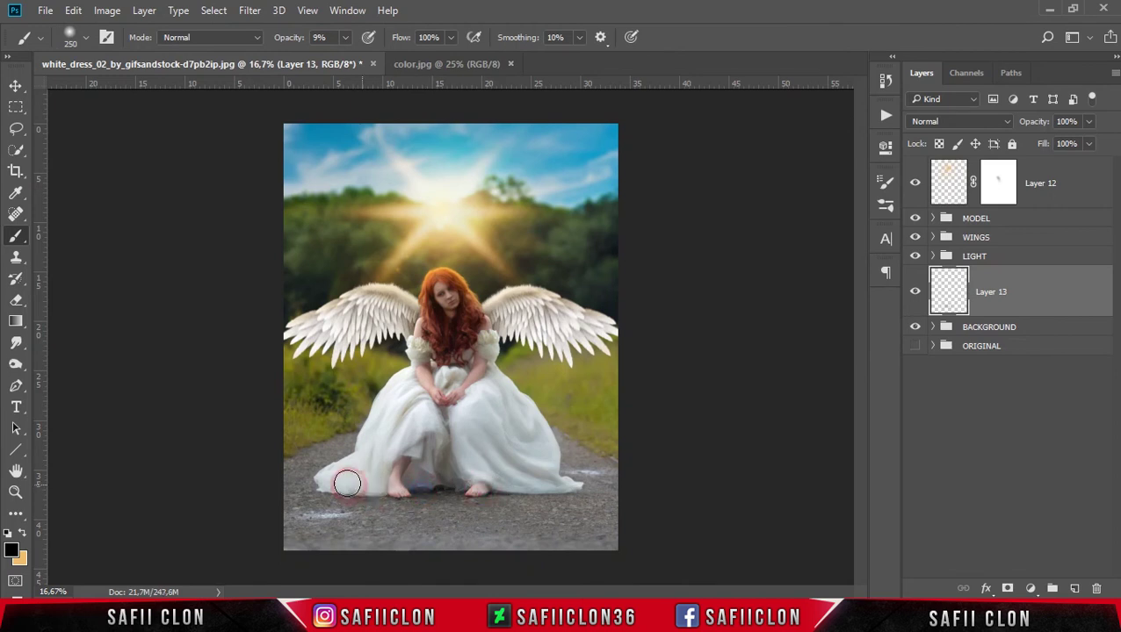
pyautogui.moveTo(514, 489); pyautogui.dragTo(425, 507)
pyautogui.moveTo(434, 551)
pyautogui.mouseDown()
pyautogui.moveTo(449, 506)
pyautogui.moveTo(418, 546)
pyautogui.mouseUp()
pyautogui.moveTo(570, 475); pyautogui.dragTo(430, 537)
pyautogui.moveTo(363, 512)
pyautogui.mouseDown()
pyautogui.moveTo(410, 550)
pyautogui.moveTo(362, 498)
pyautogui.mouseUp()
pyautogui.press(']')
pyautogui.moveTo(519, 490)
pyautogui.mouseDown()
pyautogui.moveTo(413, 513)
pyautogui.moveTo(354, 501)
pyautogui.moveTo(401, 492)
pyautogui.mouseUp()
pyautogui.press('[')
pyautogui.press('[')
pyautogui.press('[')
pyautogui.moveTo(479, 494); pyautogui.dragTo(497, 492)
pyautogui.press(']')
pyautogui.press(']')
pyautogui.press(']')
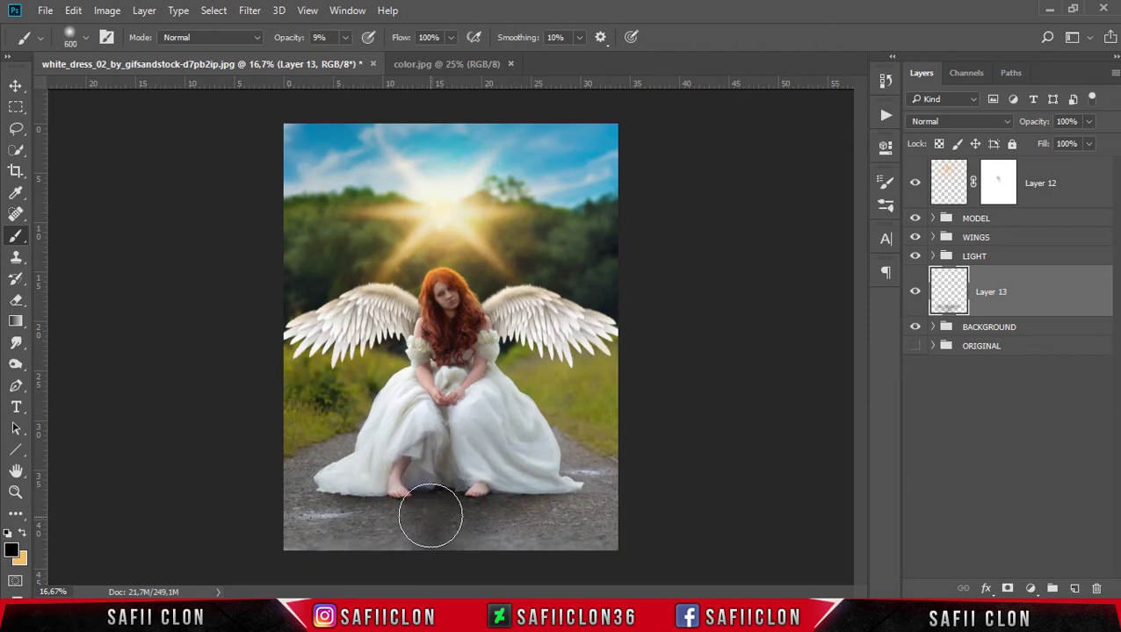
# - At 4% opacity, paint a broad bottom shadow plus contact shadow under feet and hem
pyautogui.moveTo(345, 37); pyautogui.dragTo(342, 61)
pyautogui.moveTo(468, 560); pyautogui.dragTo(408, 550)
pyautogui.moveTo(508, 537); pyautogui.dragTo(525, 552)
pyautogui.moveTo(411, 538); pyautogui.dragTo(454, 549)
pyautogui.press('[')
pyautogui.press('[')
pyautogui.press('[')
pyautogui.moveTo(439, 488); pyautogui.dragTo(584, 481)
pyautogui.moveTo(336, 495); pyautogui.dragTo(373, 488)
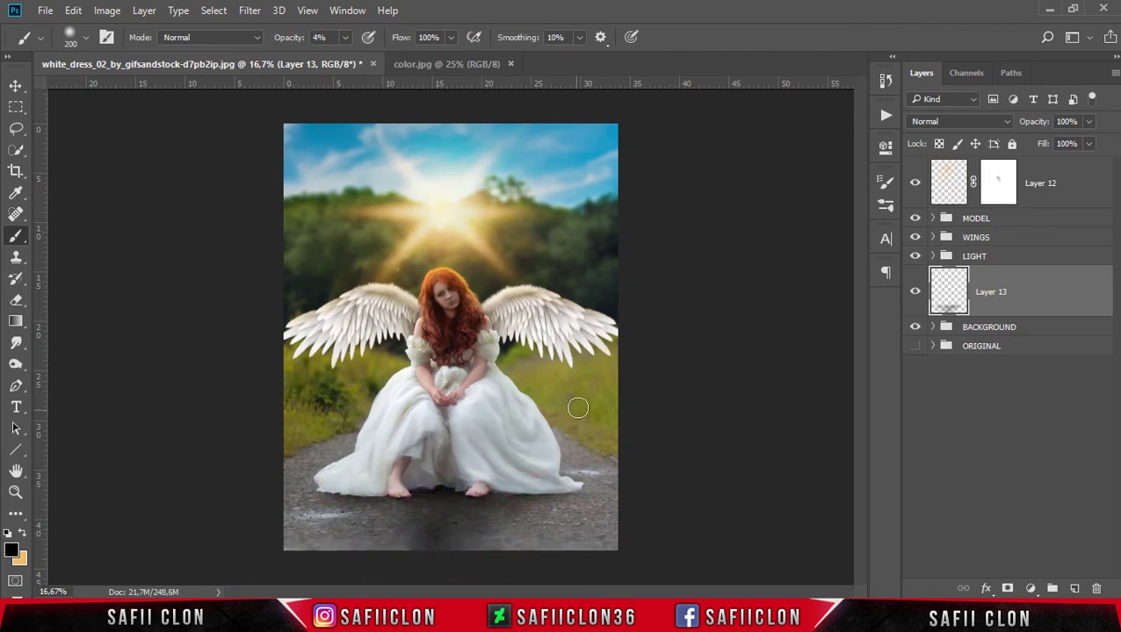
# - Compare the shadow on and off, then lower Layer 13 opacity to 83%
pyautogui.click(914, 293)
pyautogui.click(915, 293)
pyautogui.click(1091, 122)
pyautogui.moveTo(1082, 146); pyautogui.dragTo(1077, 146)
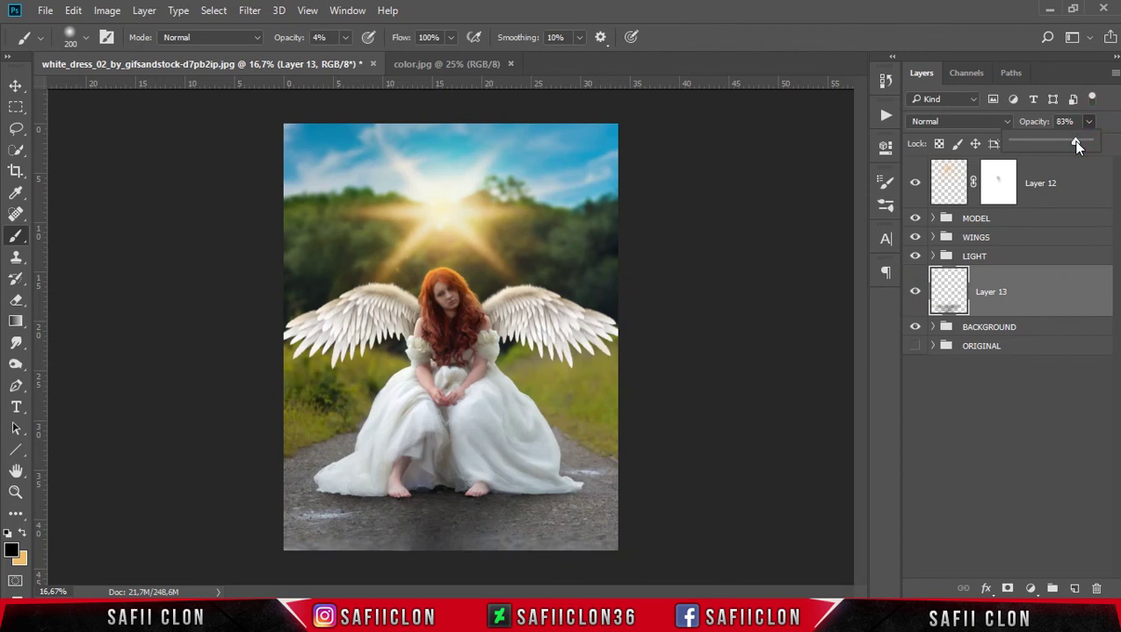
pyautogui.click(1068, 183)
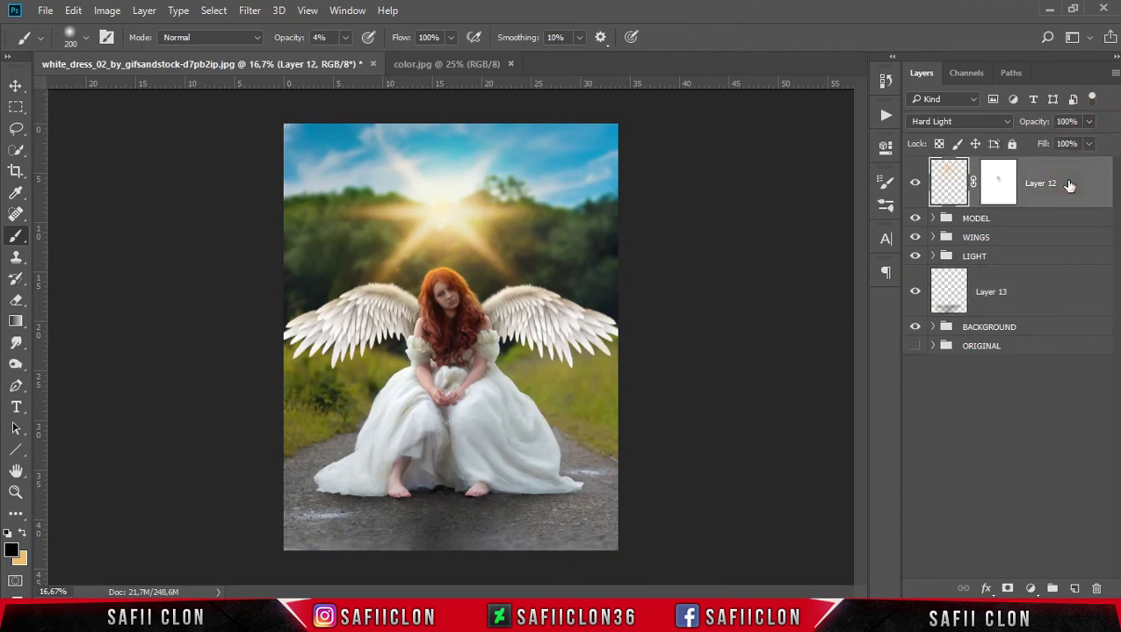
# - Stamp all visible layers into Layer 14 and convert it to a smart object
pyautogui.hotkey('ctrl', 'shift', 'alt', 'e')
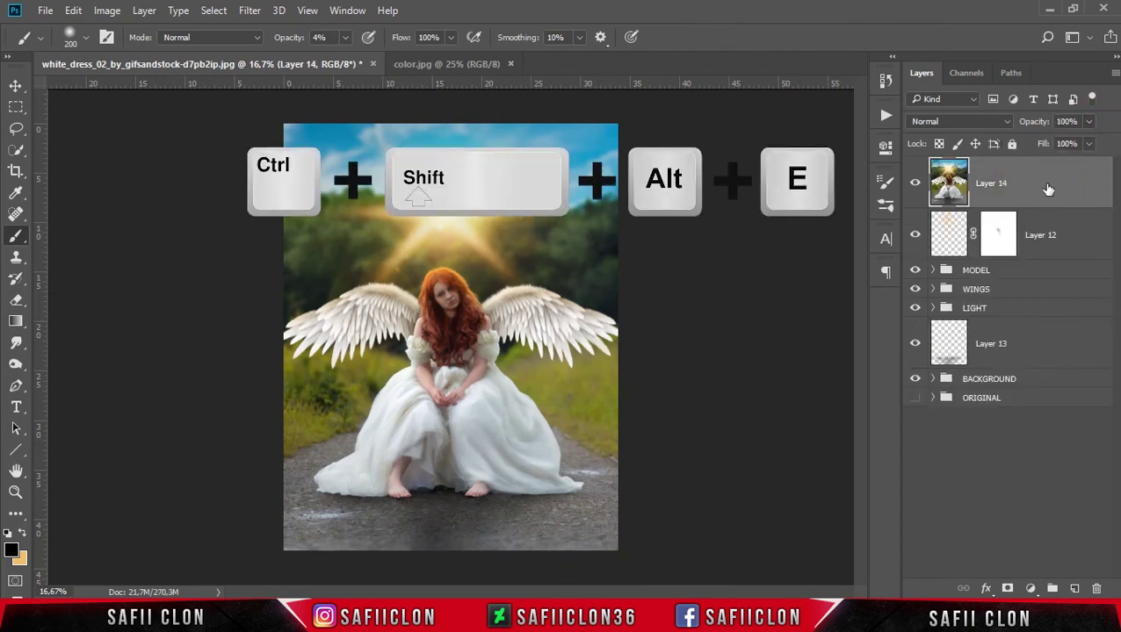
pyautogui.rightClick(1021, 186)
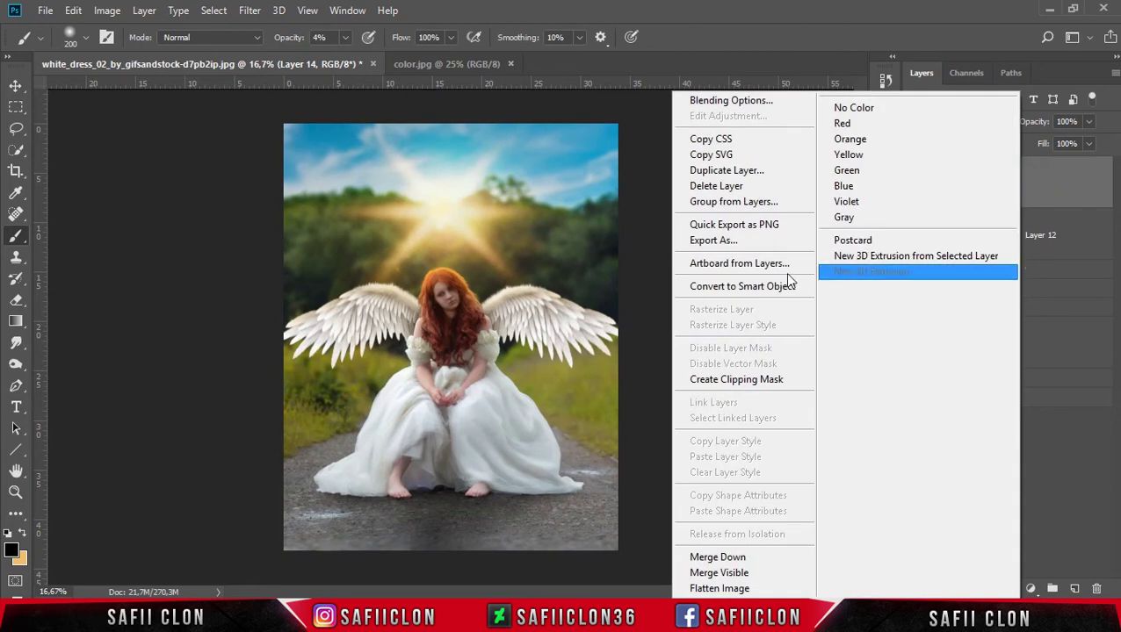
pyautogui.click(750, 289)
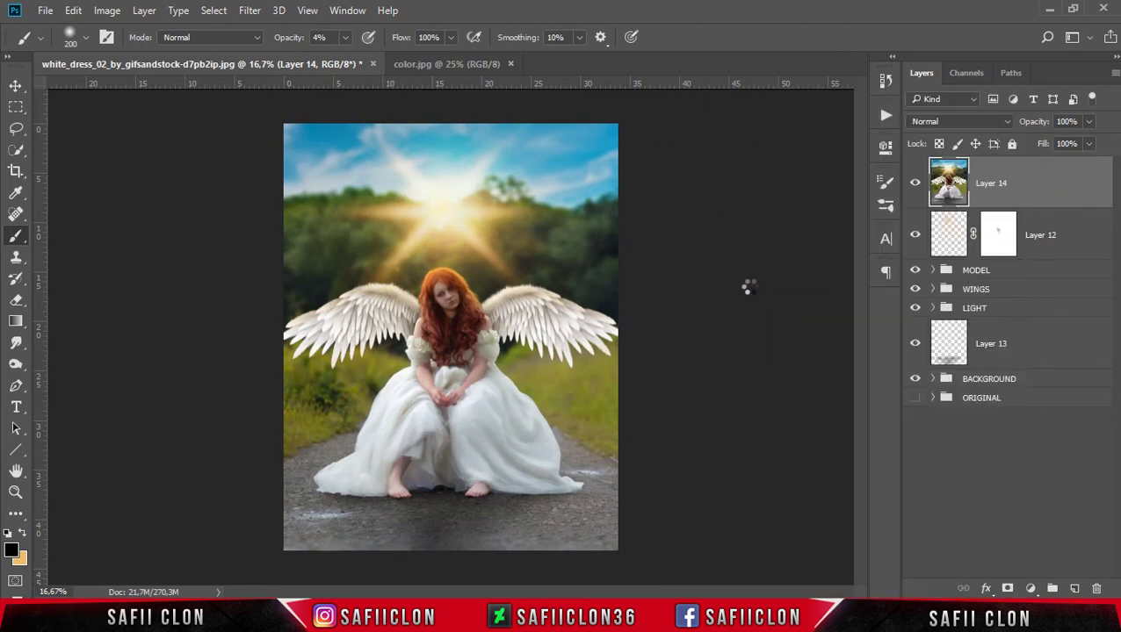
# - Apply the Camera Raw Filter to Layer 14 and raise Exposure to +0.15
pyautogui.click(251, 12)
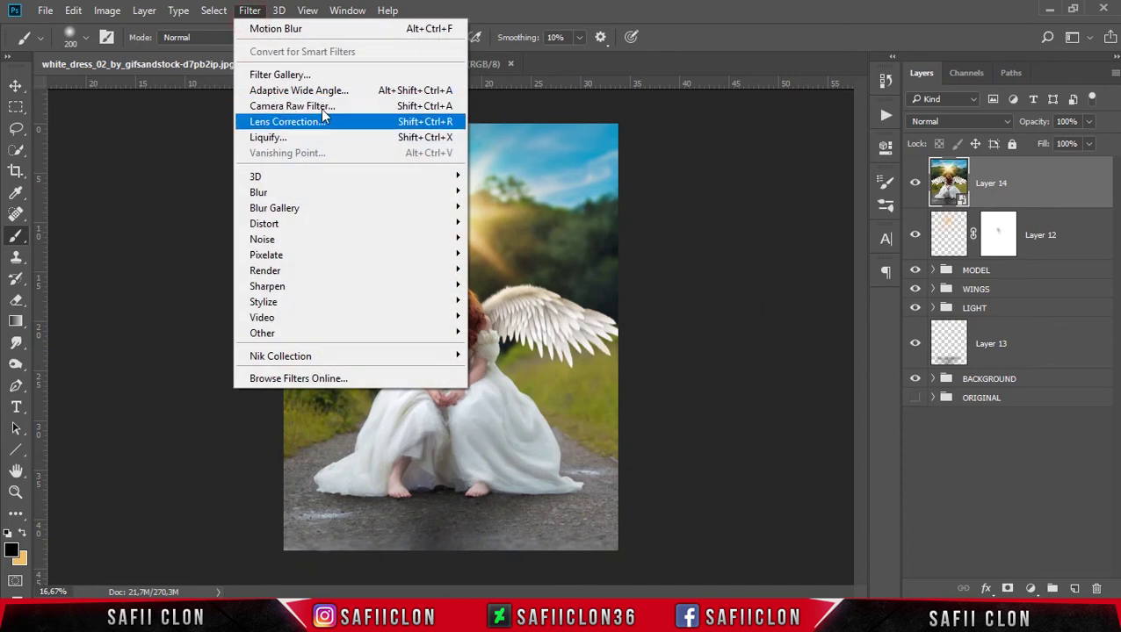
pyautogui.click(303, 108)
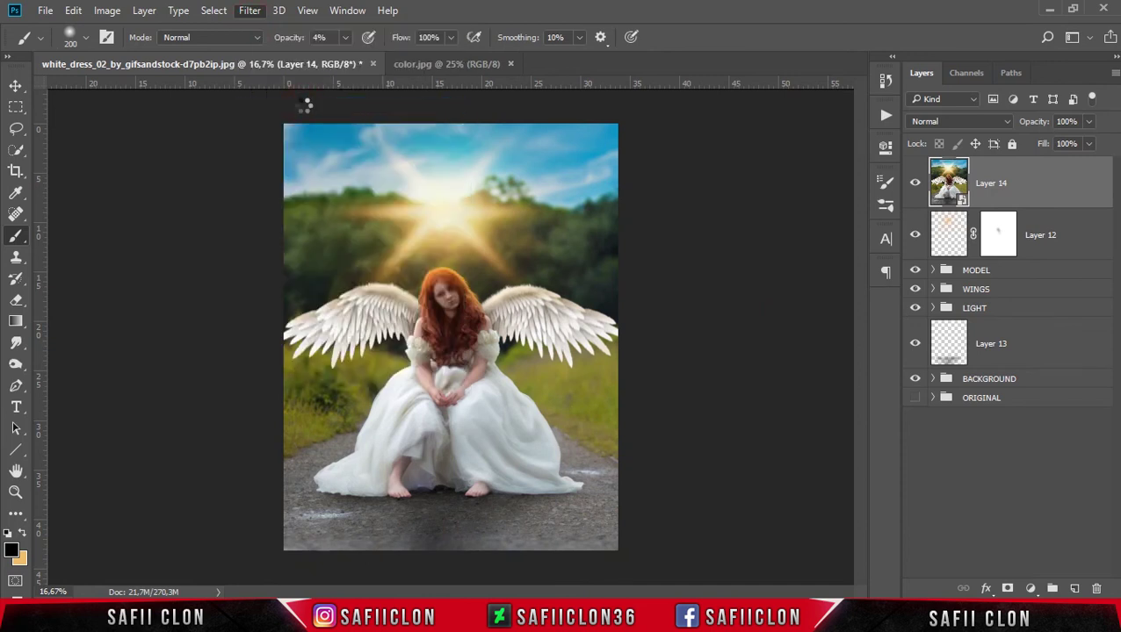
pyautogui.click(853, 340)
pyautogui.moveTo(852, 341)
pyautogui.mouseDown()
pyautogui.moveTo(839, 392)
pyautogui.moveTo(869, 446)
pyautogui.moveTo(883, 443)
pyautogui.mouseUp()
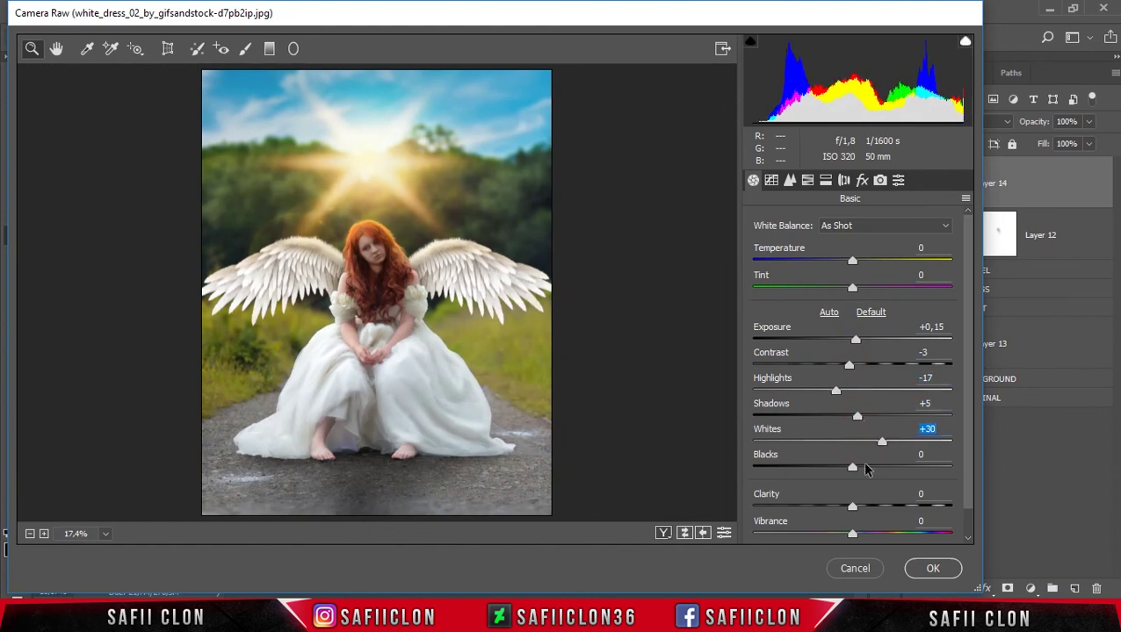
# - Set Blacks +5, sharpening Amount 21 with Radius 1.3, and Color noise reduction 28
pyautogui.moveTo(852, 469); pyautogui.dragTo(857, 467)
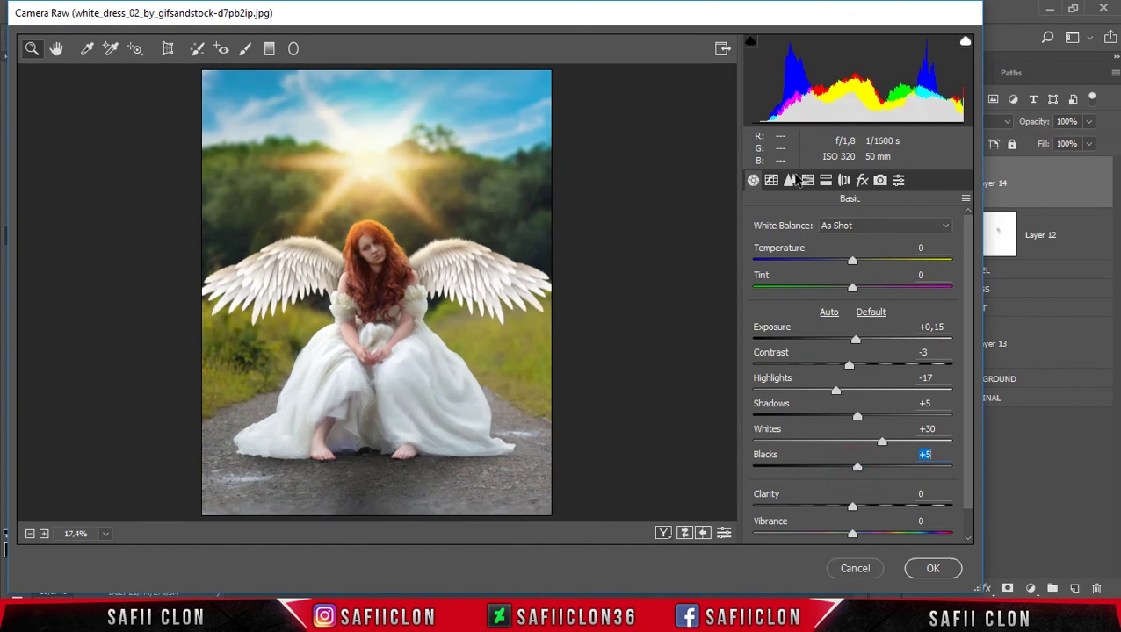
pyautogui.click(791, 181)
pyautogui.moveTo(755, 247); pyautogui.dragTo(814, 274)
pyautogui.click(793, 275)
pyautogui.moveTo(966, 334); pyautogui.dragTo(969, 387)
pyautogui.moveTo(753, 411); pyautogui.dragTo(784, 412)
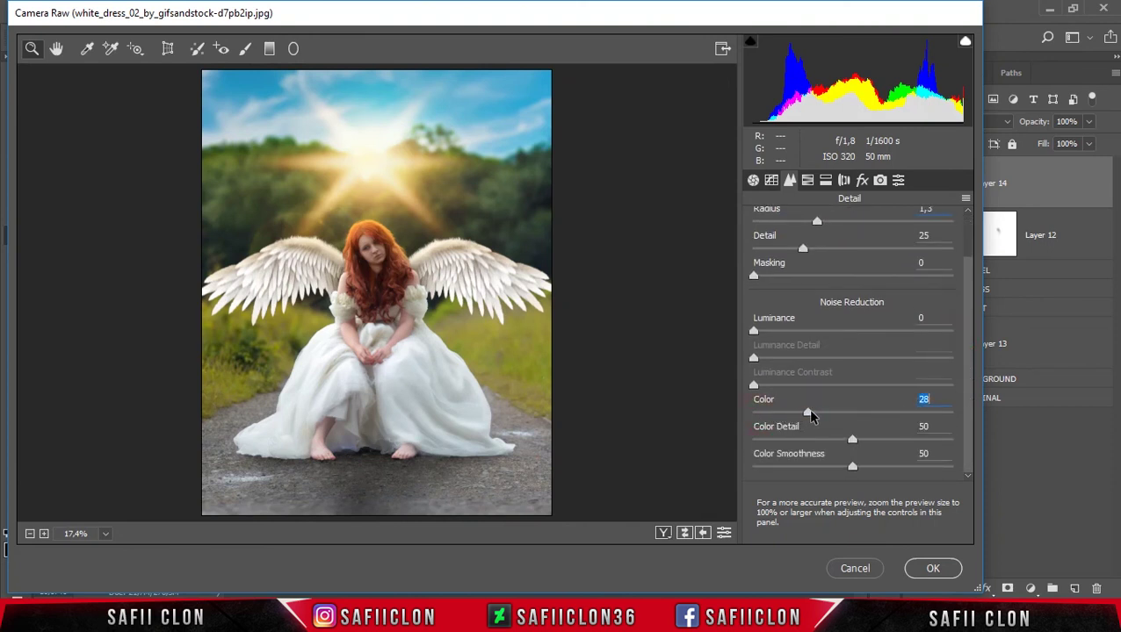
# - Shift HSL hues (Reds -23, Yellows -18, Aquas -7, Blues -3) and raise colour saturations
pyautogui.click(807, 180)
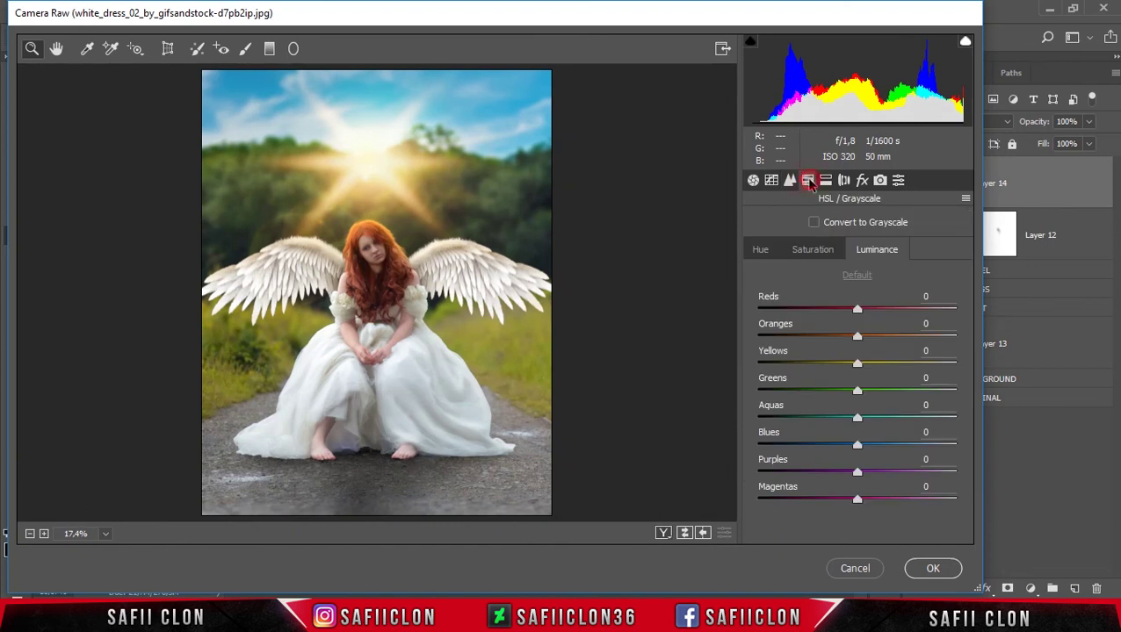
pyautogui.click(760, 255)
pyautogui.moveTo(857, 309)
pyautogui.mouseDown()
pyautogui.moveTo(832, 312)
pyautogui.moveTo(831, 340)
pyautogui.mouseUp()
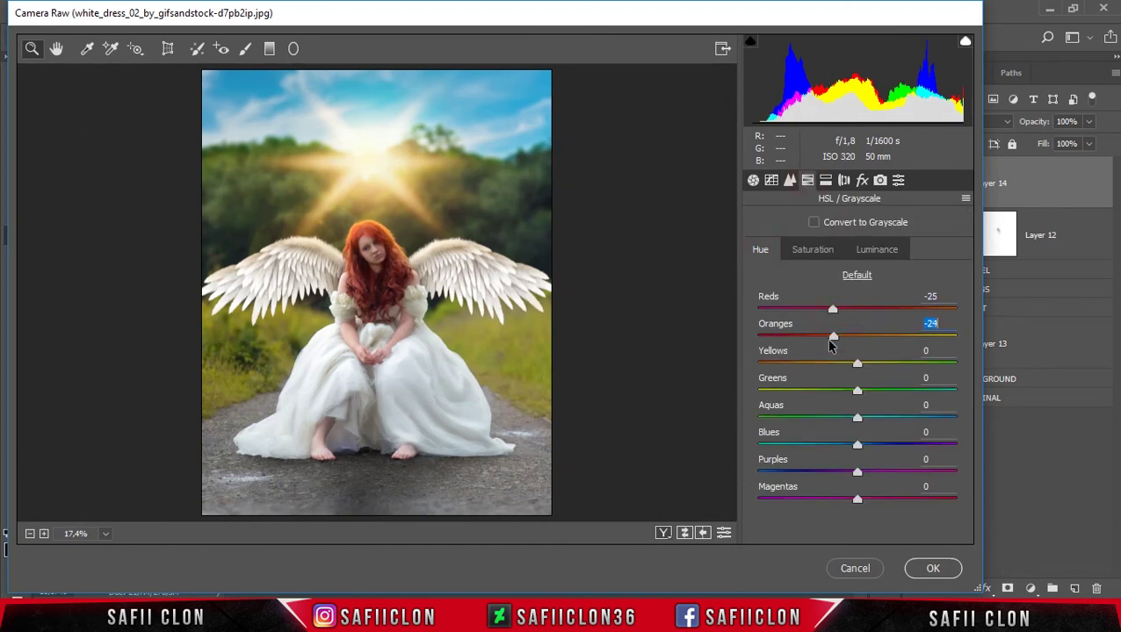
pyautogui.moveTo(857, 363)
pyautogui.mouseDown()
pyautogui.moveTo(839, 365)
pyautogui.moveTo(857, 392)
pyautogui.mouseUp()
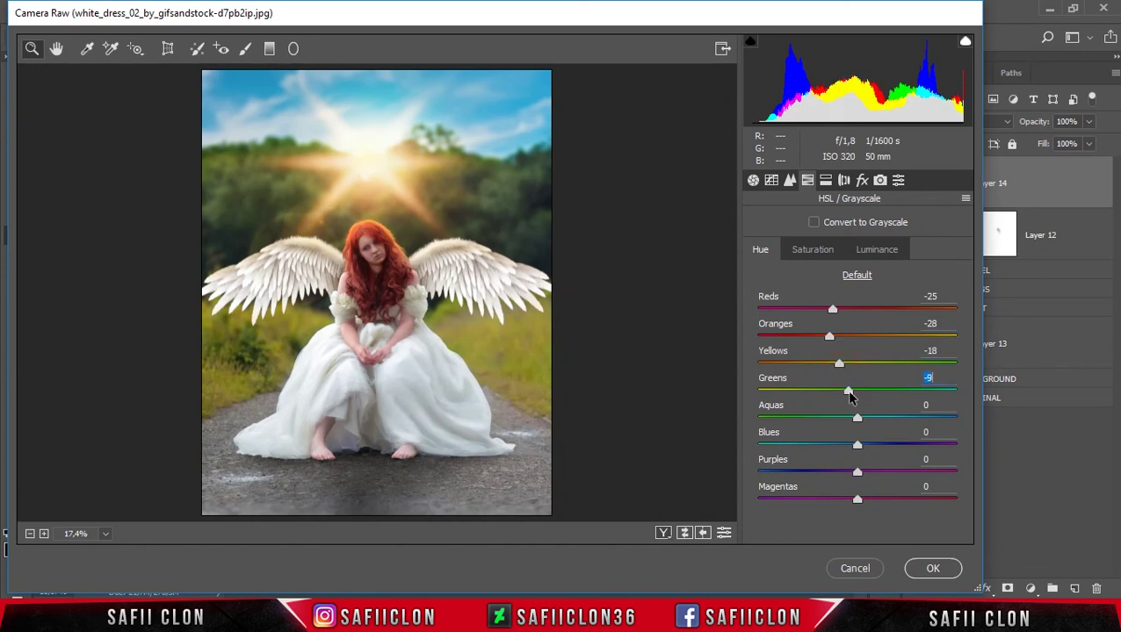
pyautogui.moveTo(857, 418); pyautogui.dragTo(851, 419)
pyautogui.moveTo(857, 445)
pyautogui.mouseDown()
pyautogui.moveTo(821, 474)
pyautogui.moveTo(874, 503)
pyautogui.mouseUp()
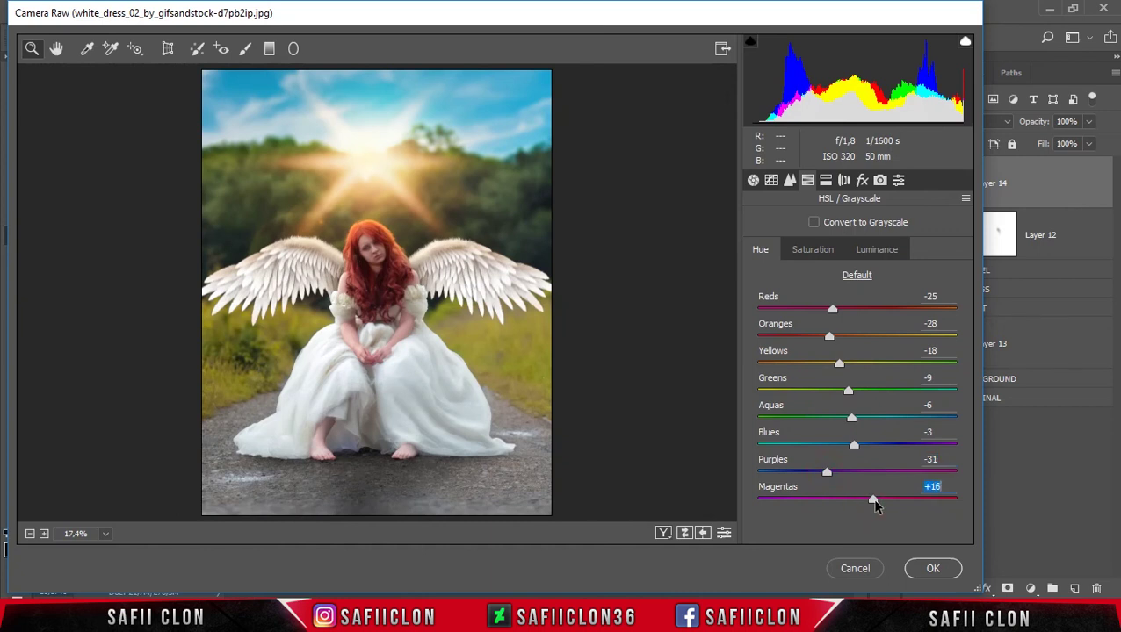
pyautogui.click(806, 253)
pyautogui.moveTo(852, 311)
pyautogui.mouseDown()
pyautogui.moveTo(881, 309)
pyautogui.moveTo(847, 342)
pyautogui.moveTo(878, 368)
pyautogui.moveTo(840, 391)
pyautogui.moveTo(884, 419)
pyautogui.moveTo(838, 448)
pyautogui.moveTo(860, 474)
pyautogui.moveTo(860, 499)
pyautogui.mouseUp()
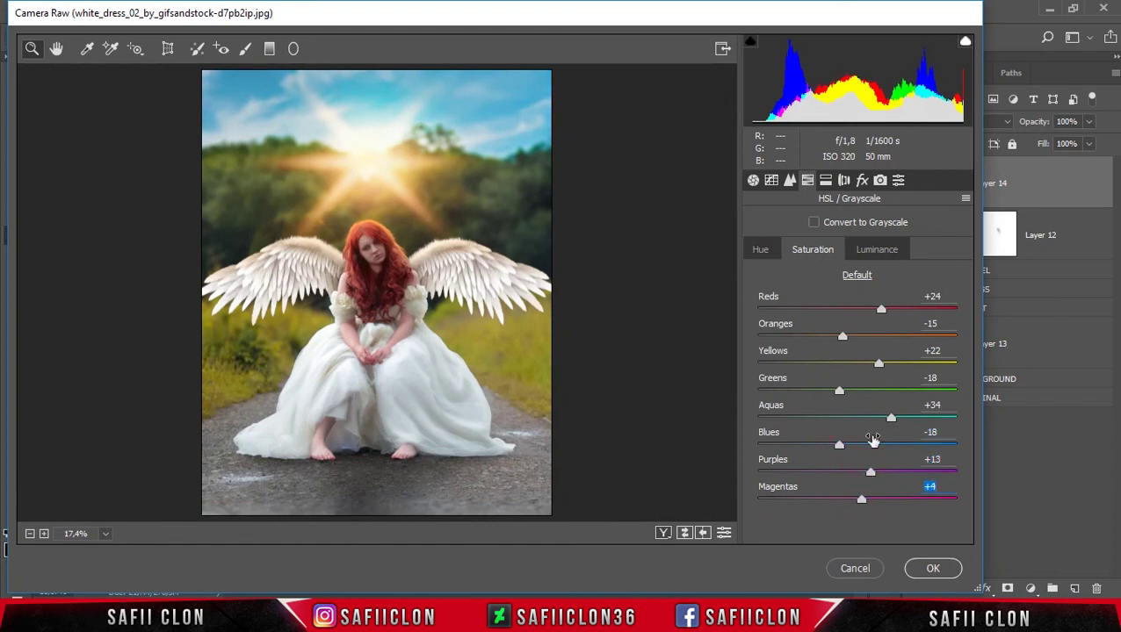
# - Adjust HSL luminance: darken Reds and Greens, brighten Blues +2 and Magentas +10
pyautogui.click(878, 251)
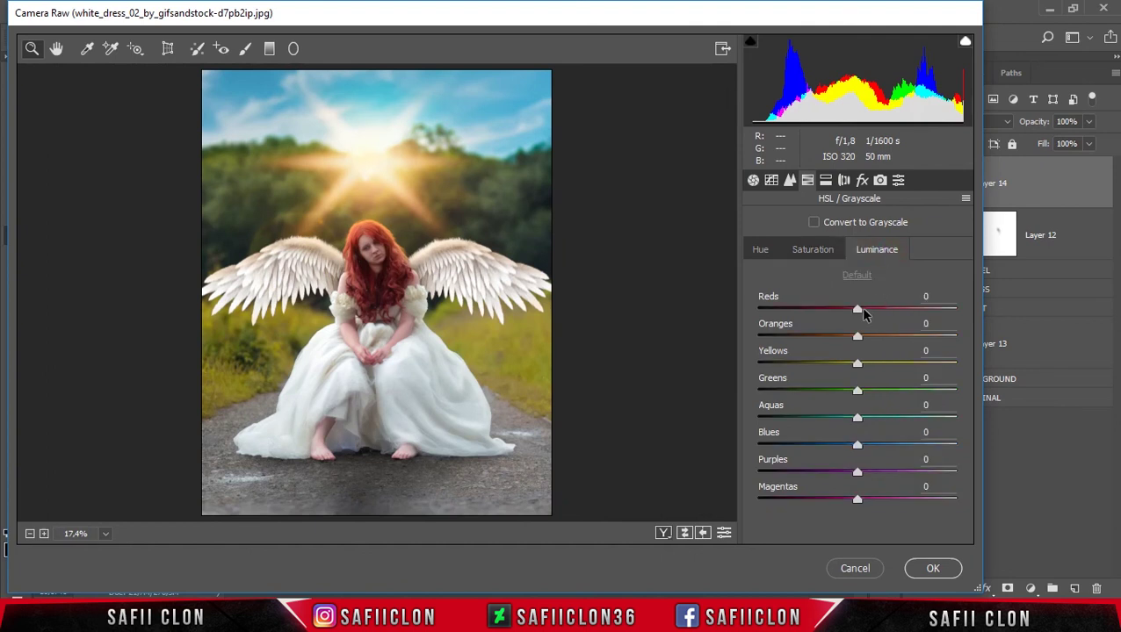
pyautogui.moveTo(857, 310)
pyautogui.mouseDown()
pyautogui.moveTo(841, 311)
pyautogui.moveTo(873, 341)
pyautogui.mouseUp()
pyautogui.moveTo(859, 393); pyautogui.dragTo(858, 396)
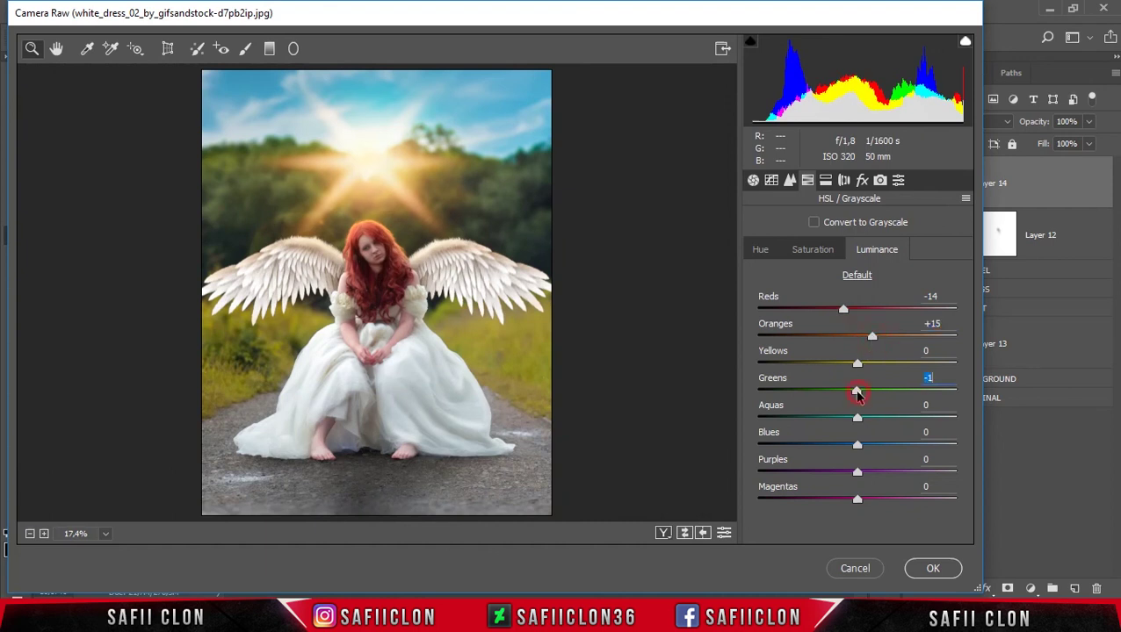
pyautogui.moveTo(858, 442); pyautogui.dragTo(860, 443)
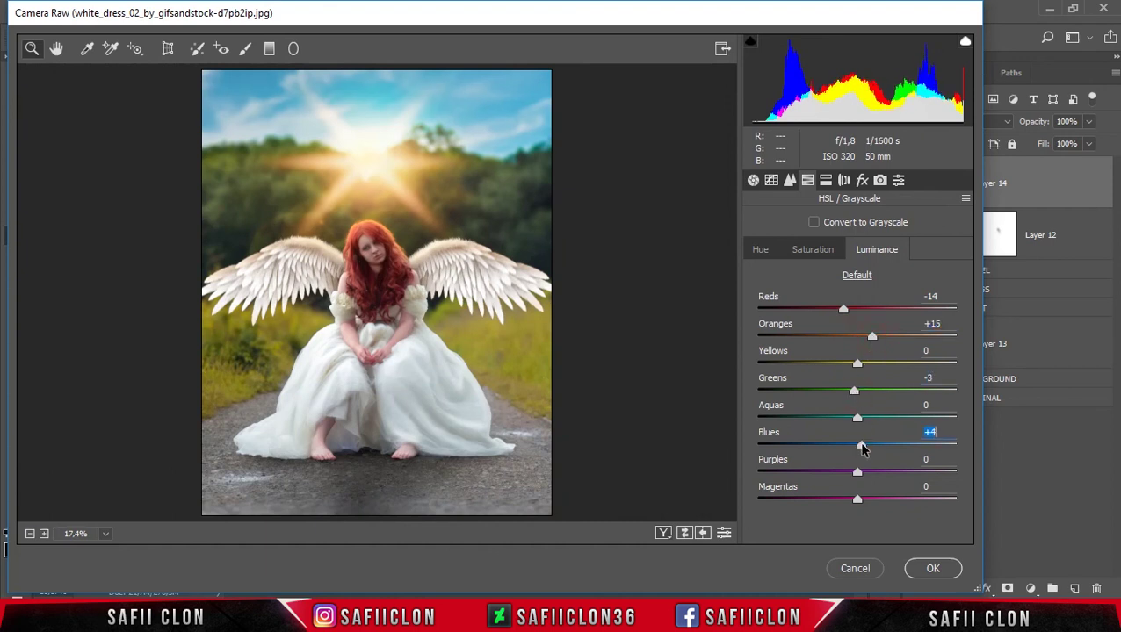
pyautogui.click(858, 473)
pyautogui.moveTo(857, 498); pyautogui.dragTo(866, 498)
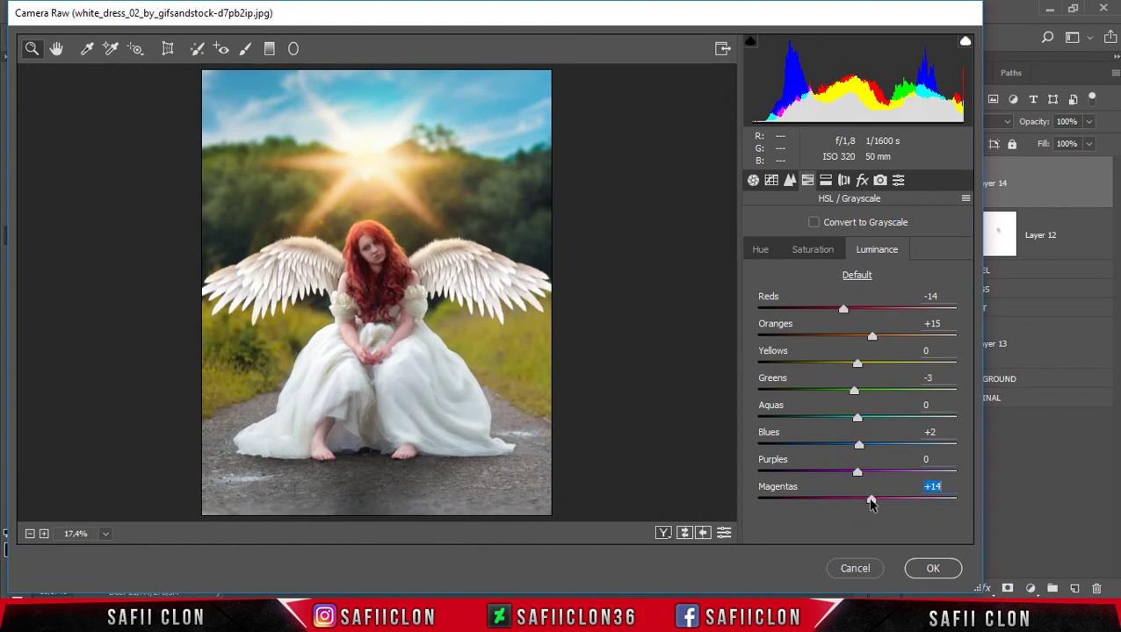
# - Set Grain to 17 and a -17 vignette with midpoint 66, roundness -25, feather 56
pyautogui.click(862, 181)
pyautogui.moveTo(755, 314); pyautogui.dragTo(789, 303)
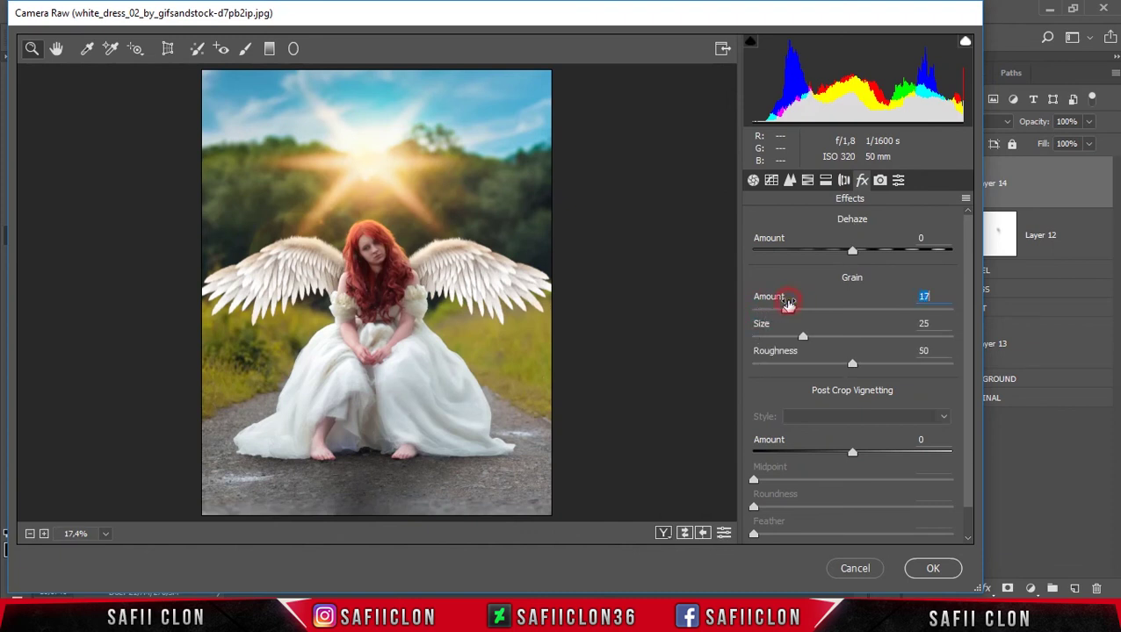
pyautogui.moveTo(860, 456); pyautogui.dragTo(835, 453)
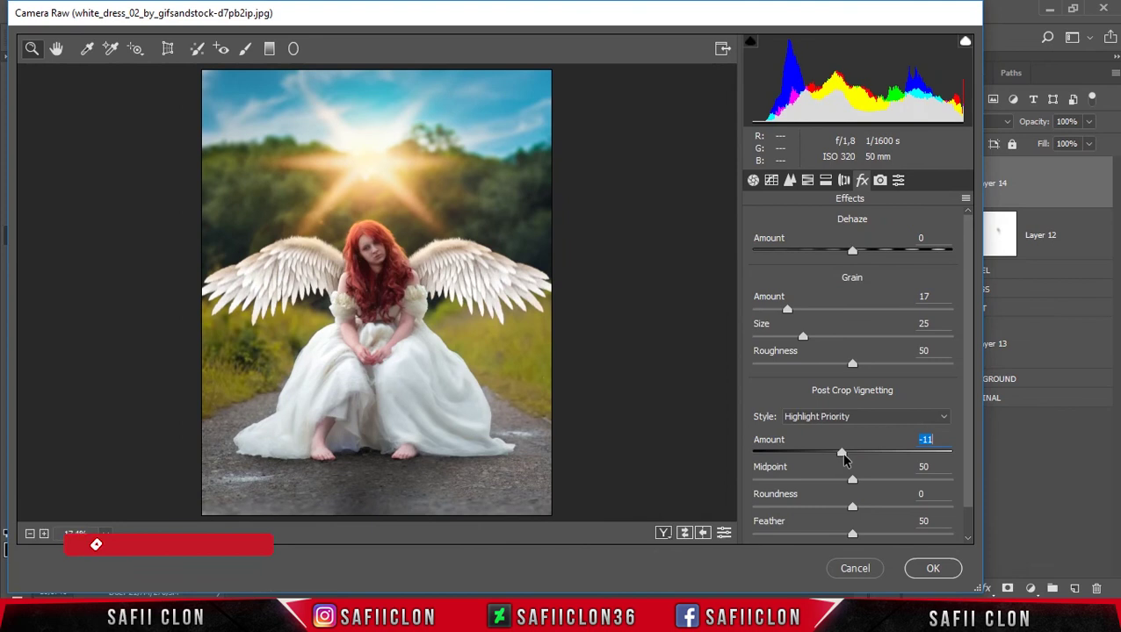
pyautogui.scroll(-1, 964, 447)
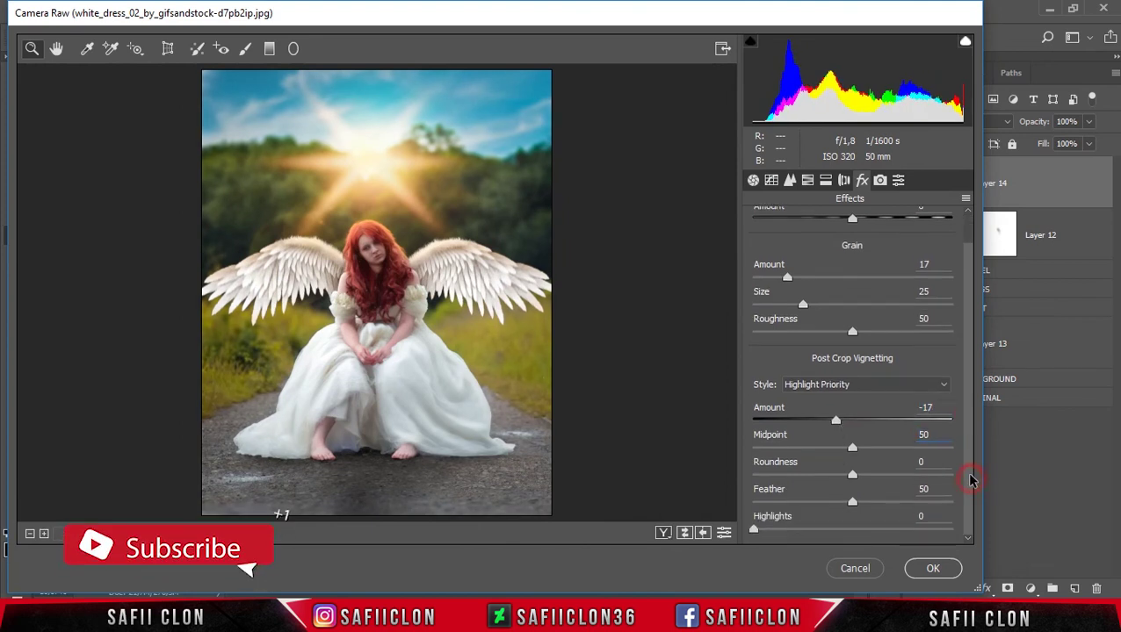
pyautogui.moveTo(851, 447); pyautogui.dragTo(883, 448)
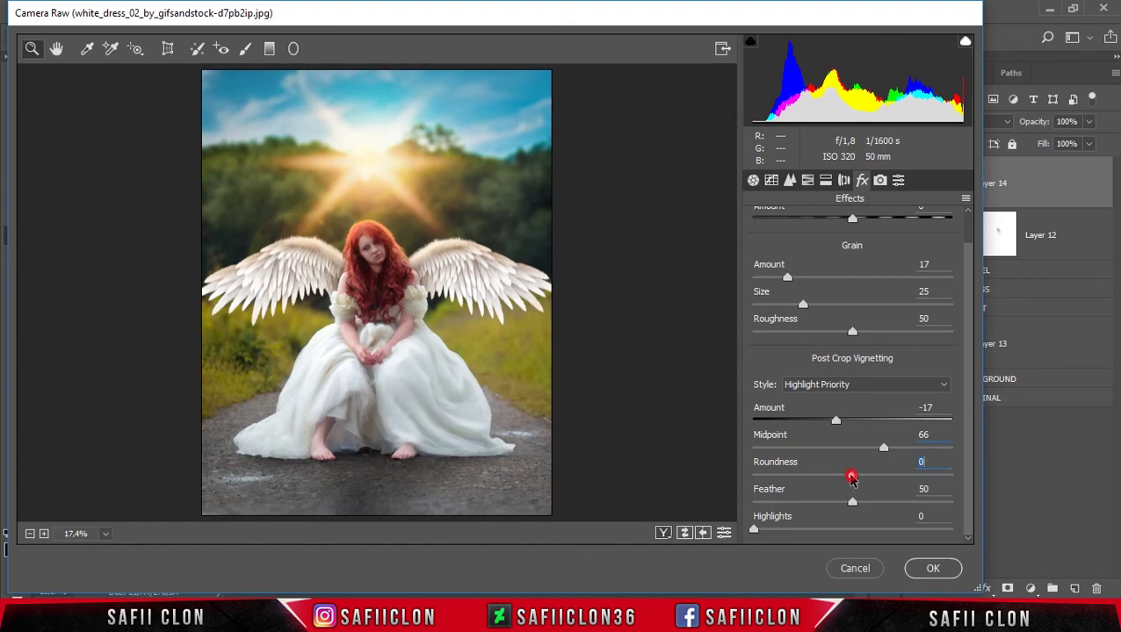
pyautogui.moveTo(843, 479); pyautogui.dragTo(827, 482)
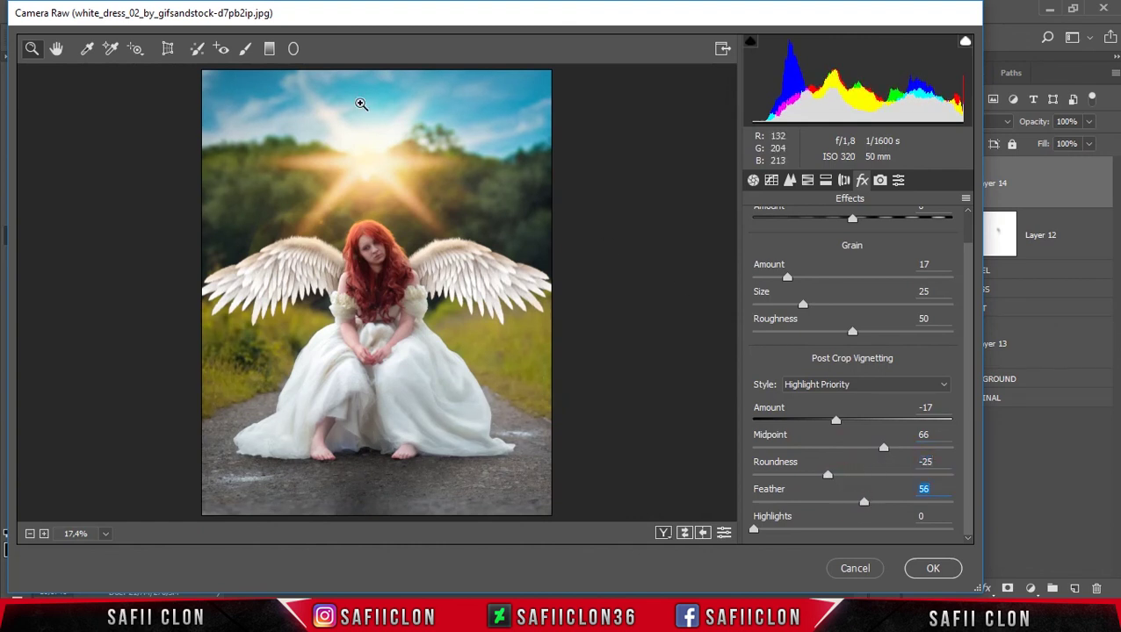
# - Draw a graduated filter from the left wing toward the hair, darkening at -0,45 exposure
pyautogui.click(269, 48)
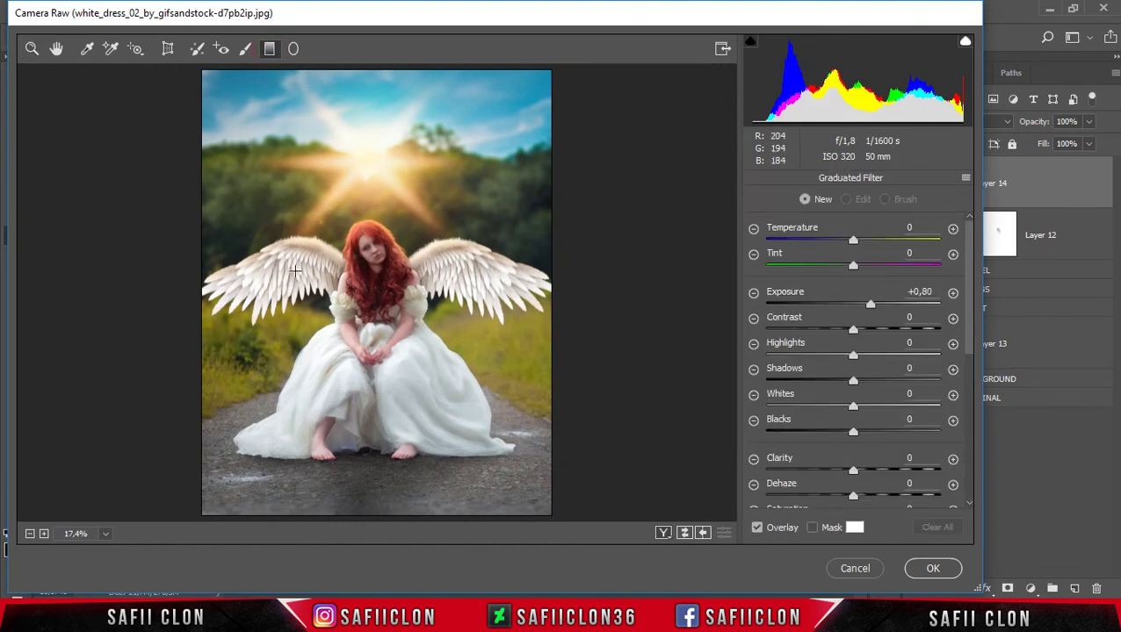
pyautogui.moveTo(260, 272); pyautogui.dragTo(370, 280)
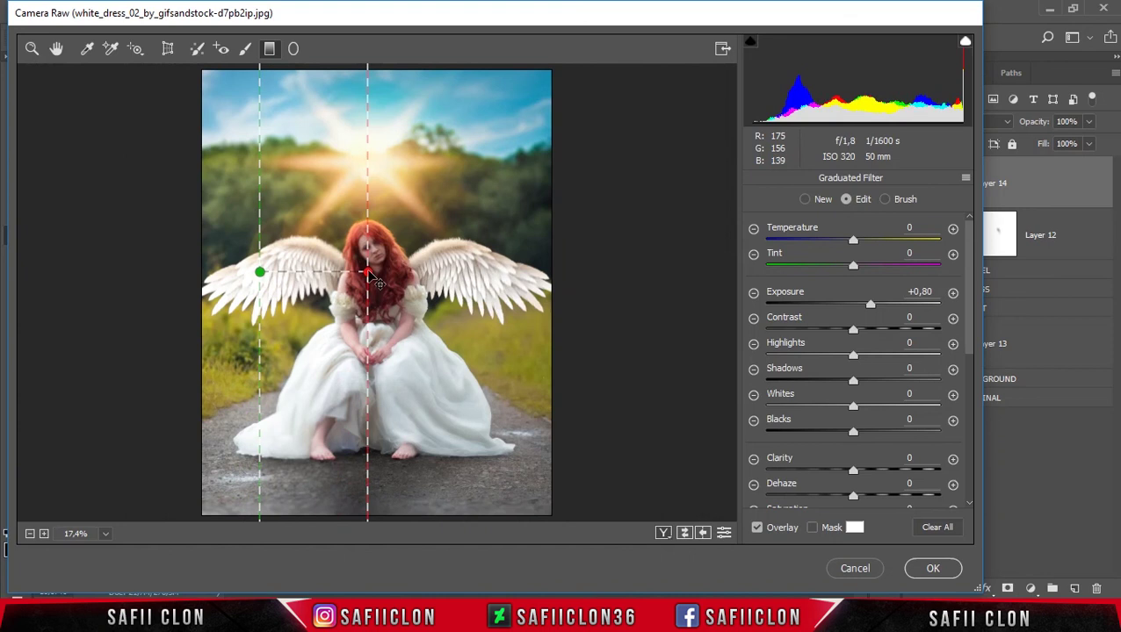
pyautogui.moveTo(261, 273); pyautogui.dragTo(259, 276)
pyautogui.moveTo(968, 303)
pyautogui.mouseDown()
pyautogui.moveTo(969, 456)
pyautogui.moveTo(957, 302)
pyautogui.mouseUp()
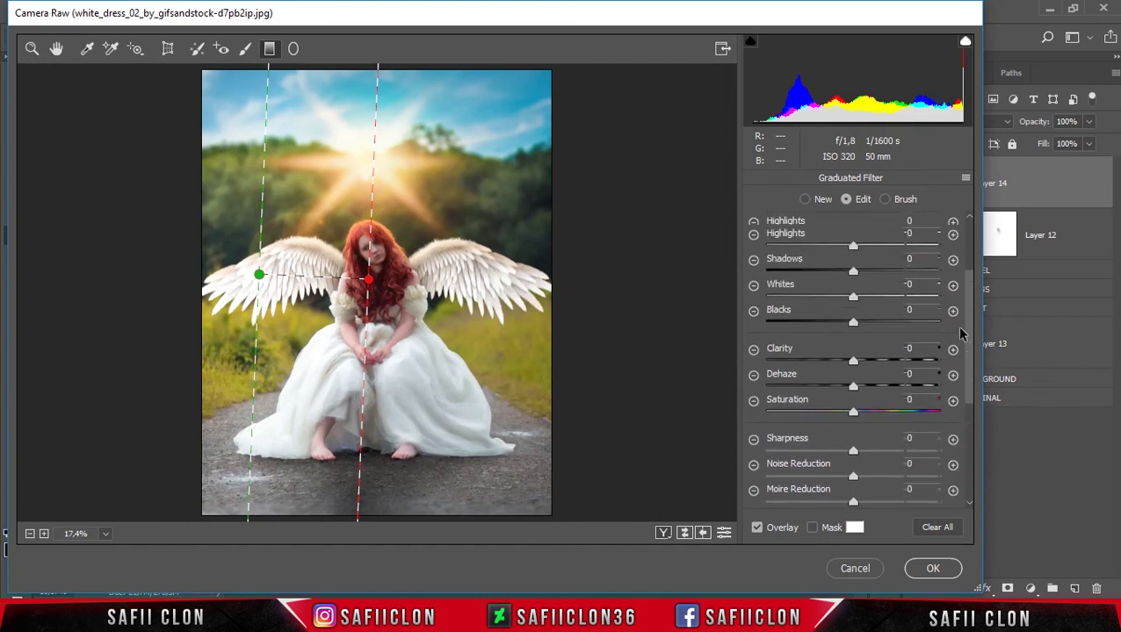
pyautogui.scroll(2, 957, 302)
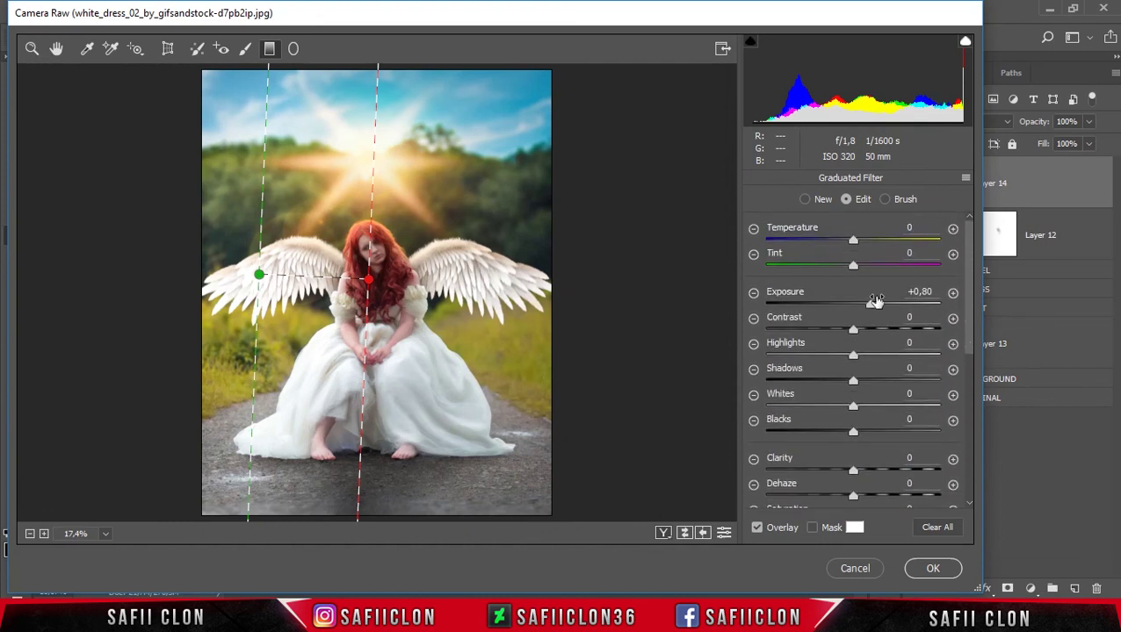
pyautogui.moveTo(869, 306); pyautogui.dragTo(853, 306)
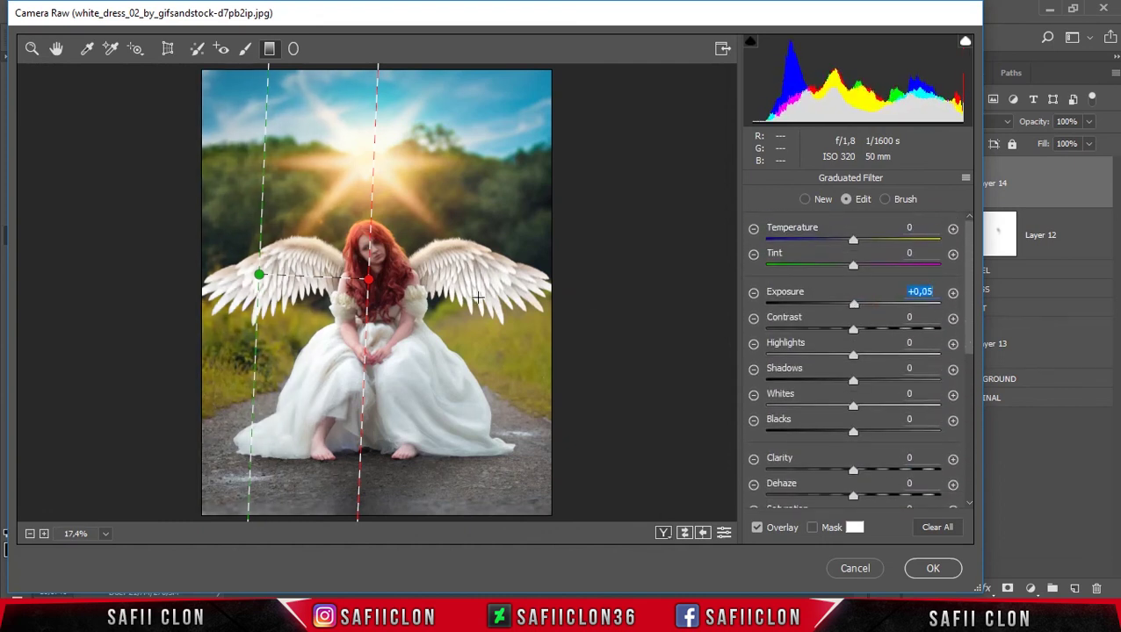
pyautogui.moveTo(379, 290); pyautogui.dragTo(387, 291)
pyautogui.moveTo(259, 275); pyautogui.dragTo(303, 275)
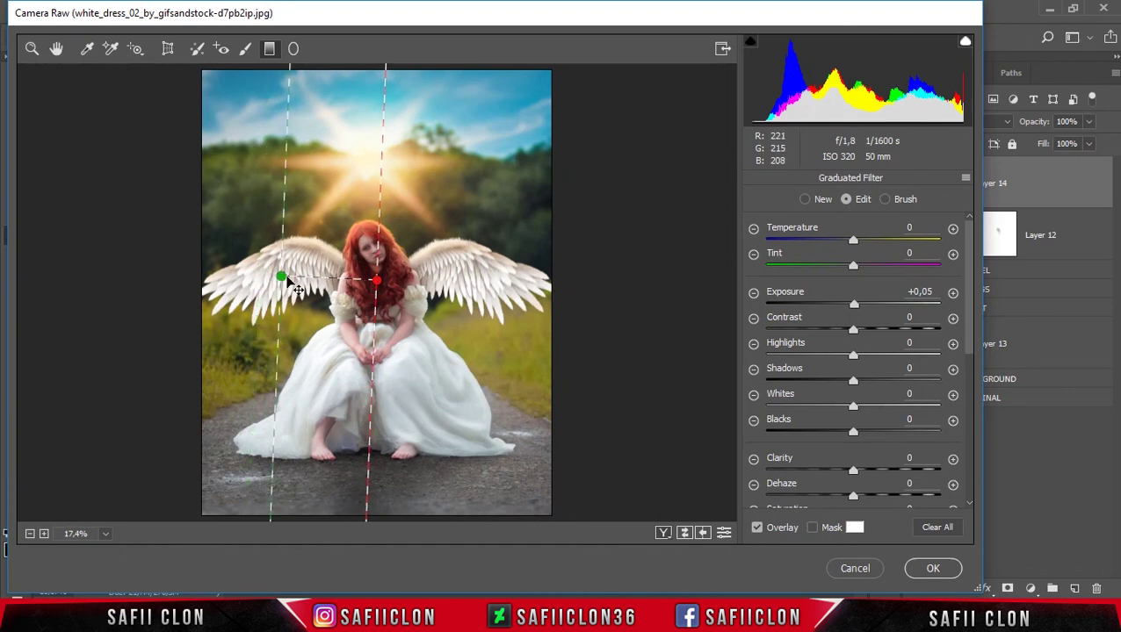
pyautogui.moveTo(856, 310); pyautogui.dragTo(843, 306)
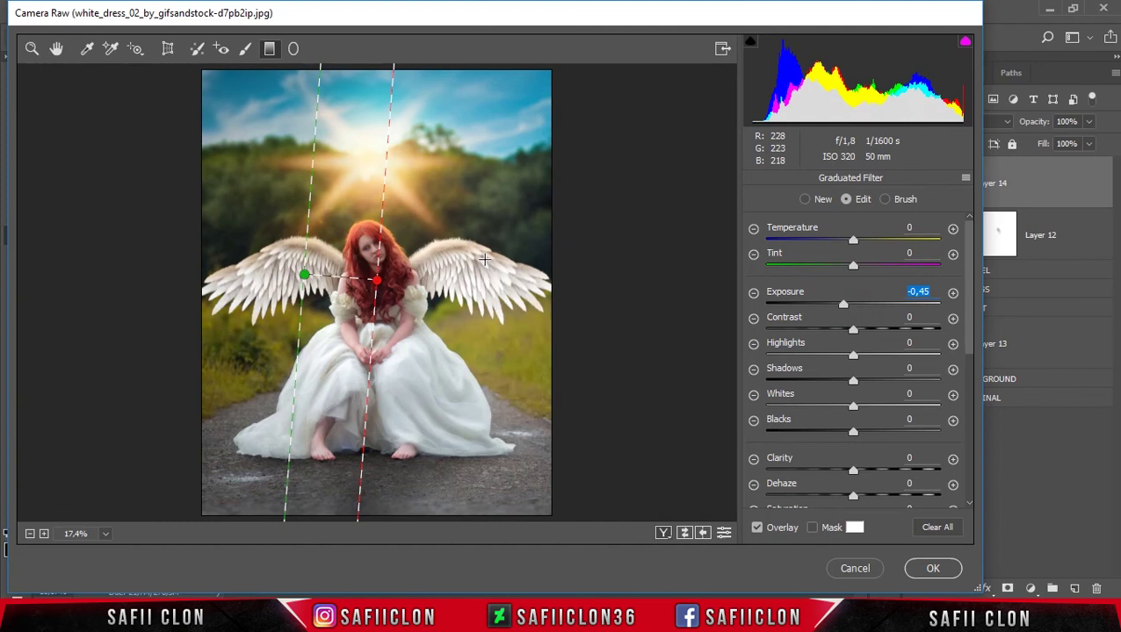
# - Add a second graduated filter from the right and set both gradients to -0,55 exposure
pyautogui.moveTo(485, 259); pyautogui.dragTo(384, 266)
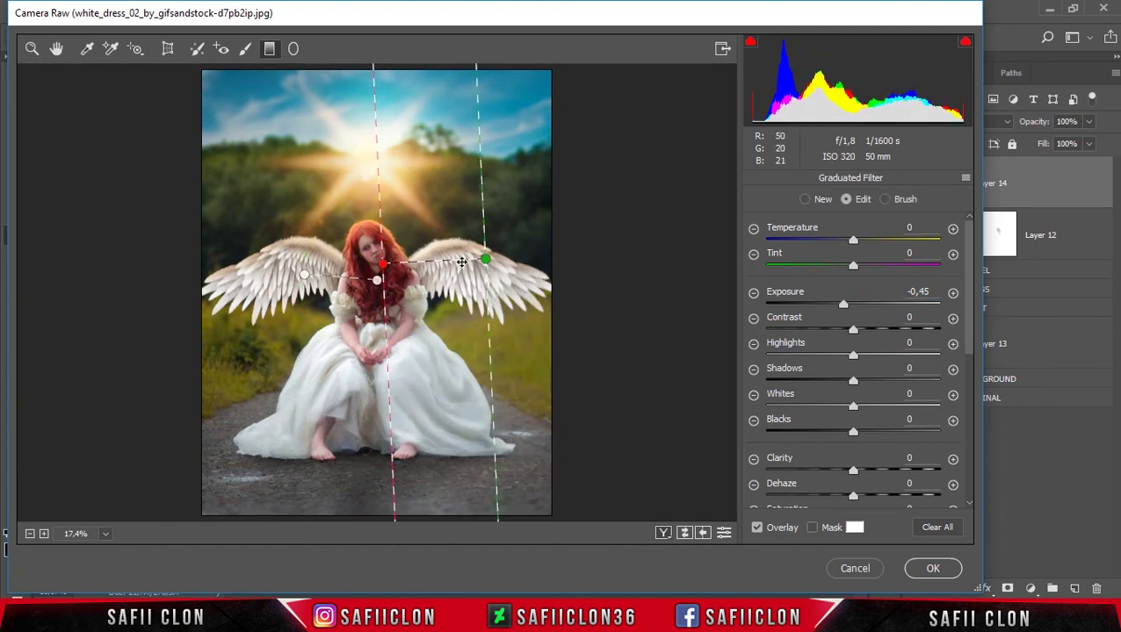
pyautogui.moveTo(485, 259); pyautogui.dragTo(463, 260)
pyautogui.moveTo(304, 276); pyautogui.dragTo(386, 286)
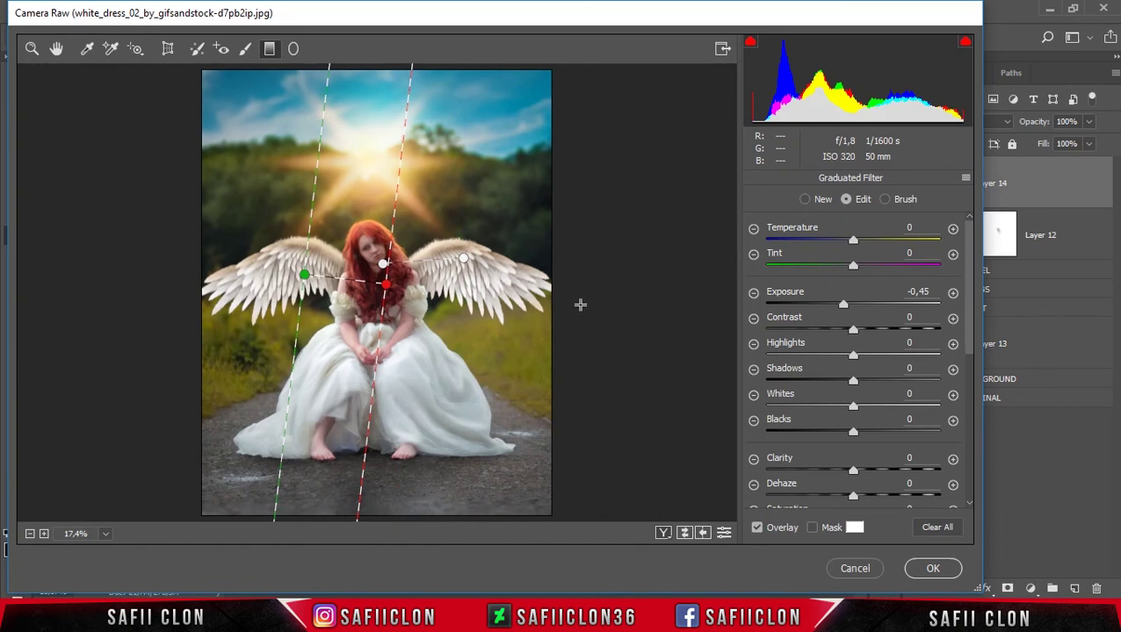
pyautogui.moveTo(843, 305); pyautogui.dragTo(840, 304)
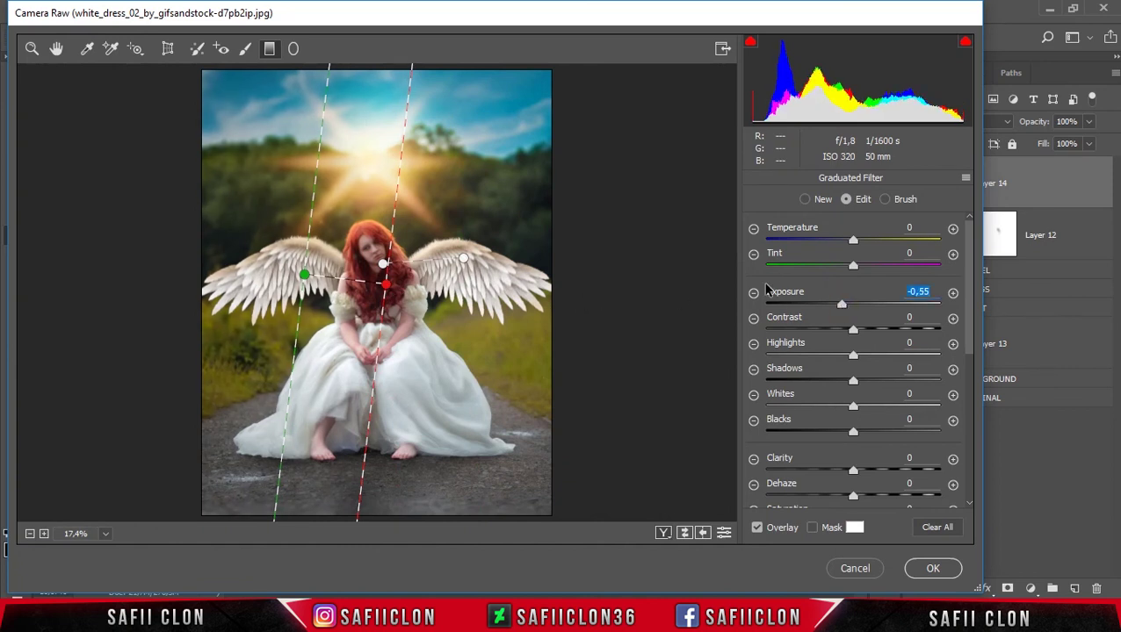
pyautogui.click(463, 260)
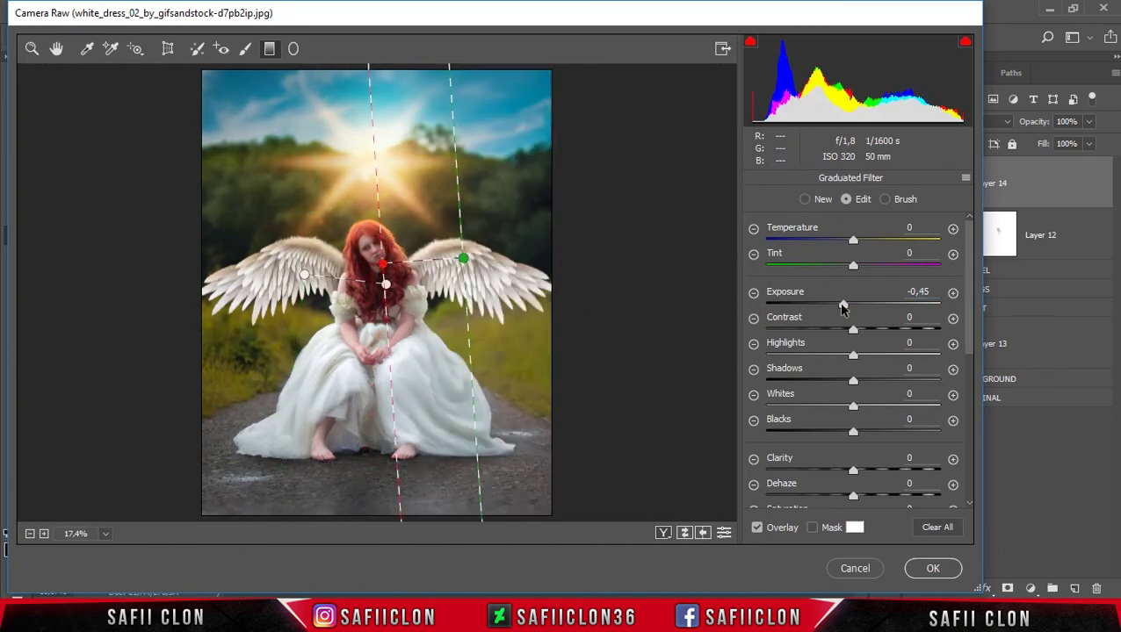
pyautogui.moveTo(843, 305); pyautogui.dragTo(841, 305)
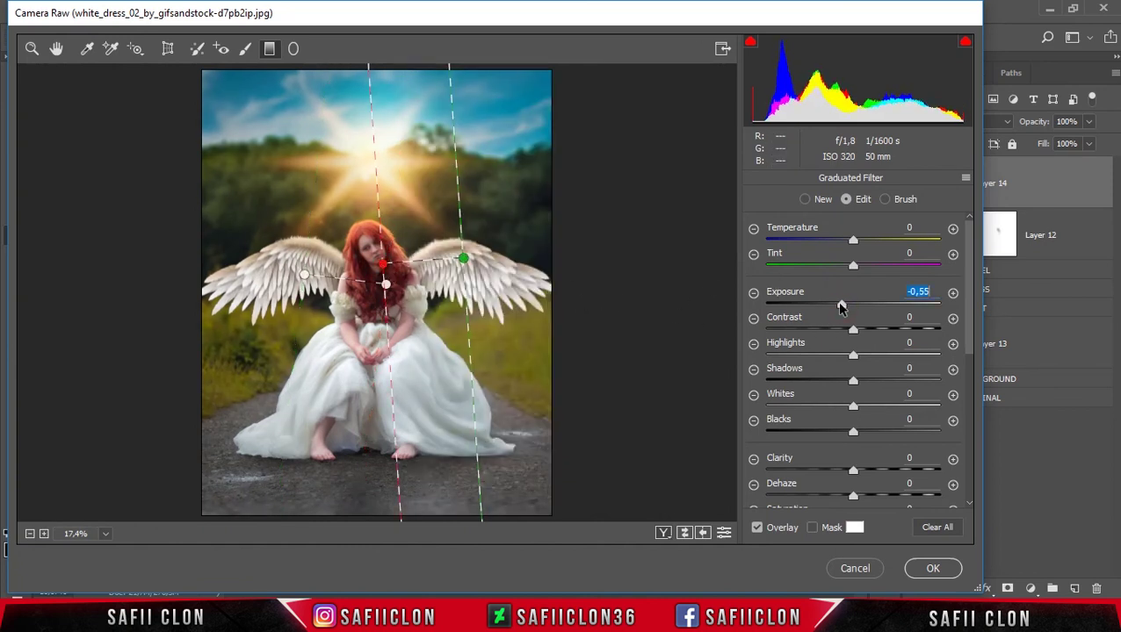
pyautogui.click(245, 50)
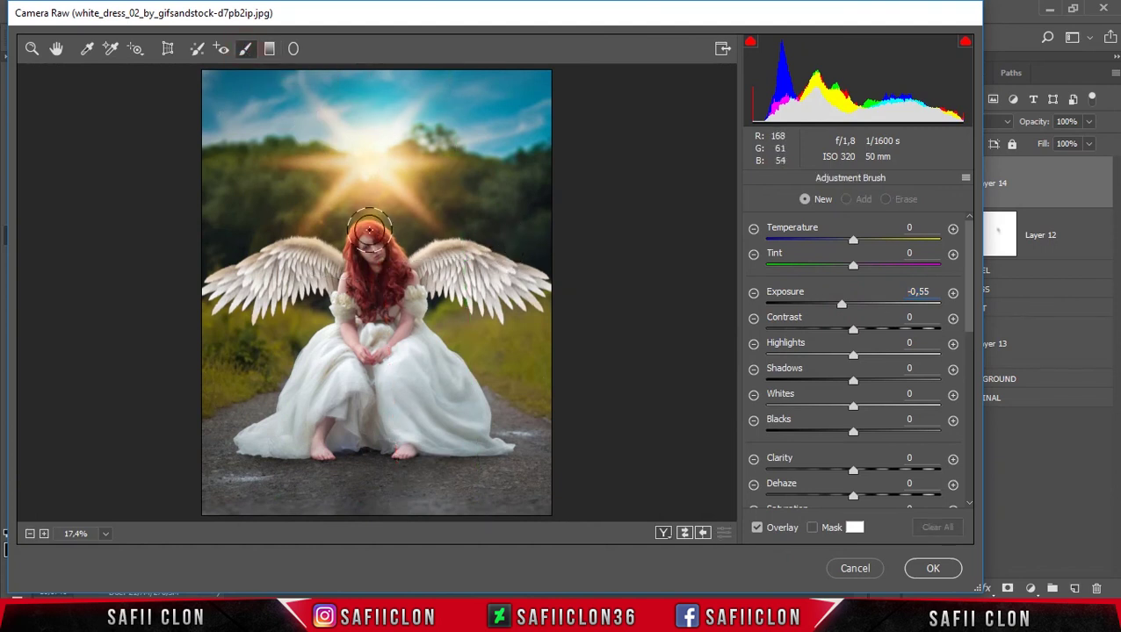
# - Paint +0,80 exposure over the hair, sun glow and wings, then apply the Camera Raw filter
pyautogui.moveTo(874, 303); pyautogui.dragTo(869, 305)
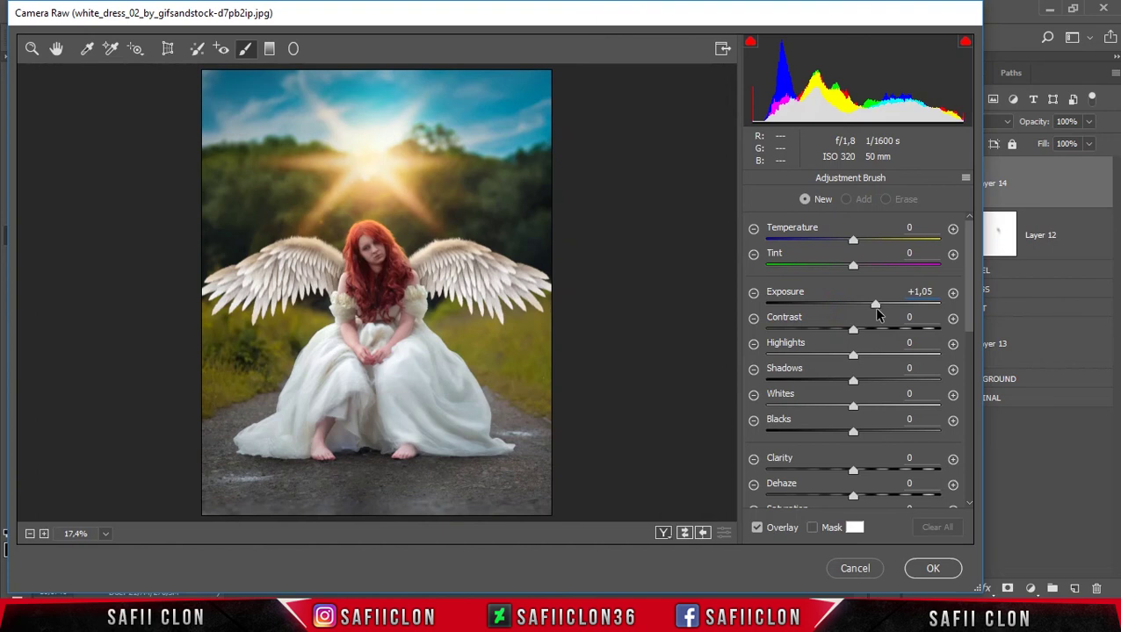
pyautogui.moveTo(367, 214)
pyautogui.mouseDown()
pyautogui.moveTo(420, 256)
pyautogui.moveTo(272, 242)
pyautogui.mouseUp()
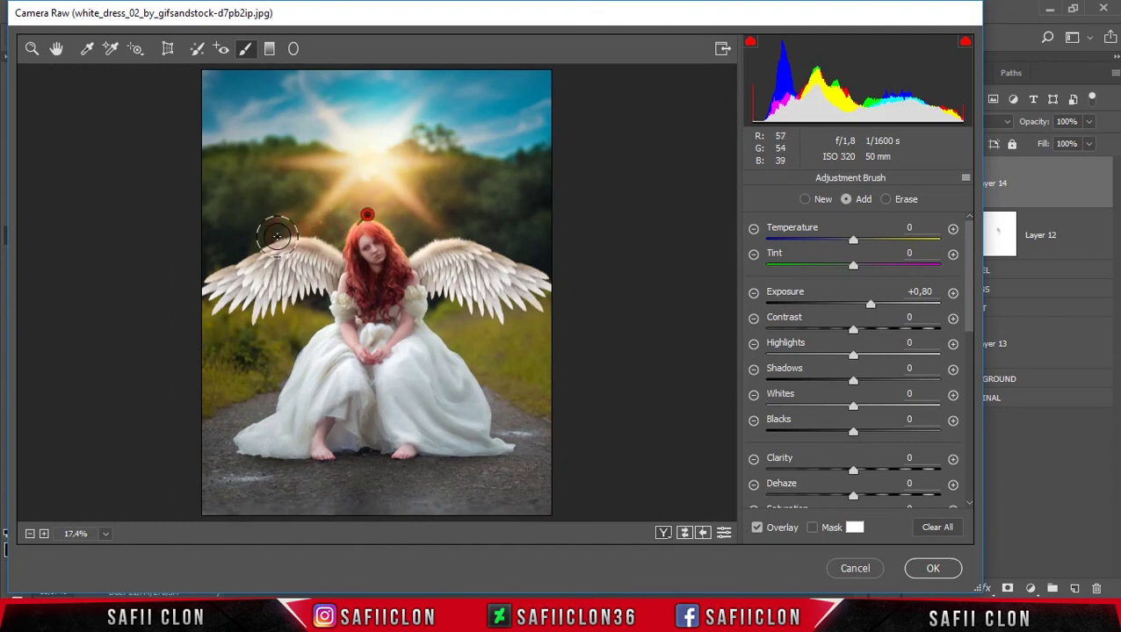
pyautogui.moveTo(370, 167); pyautogui.dragTo(368, 162)
pyautogui.moveTo(509, 284)
pyautogui.mouseDown()
pyautogui.moveTo(329, 303)
pyautogui.moveTo(440, 338)
pyautogui.moveTo(400, 368)
pyautogui.moveTo(324, 325)
pyautogui.moveTo(533, 242)
pyautogui.mouseUp()
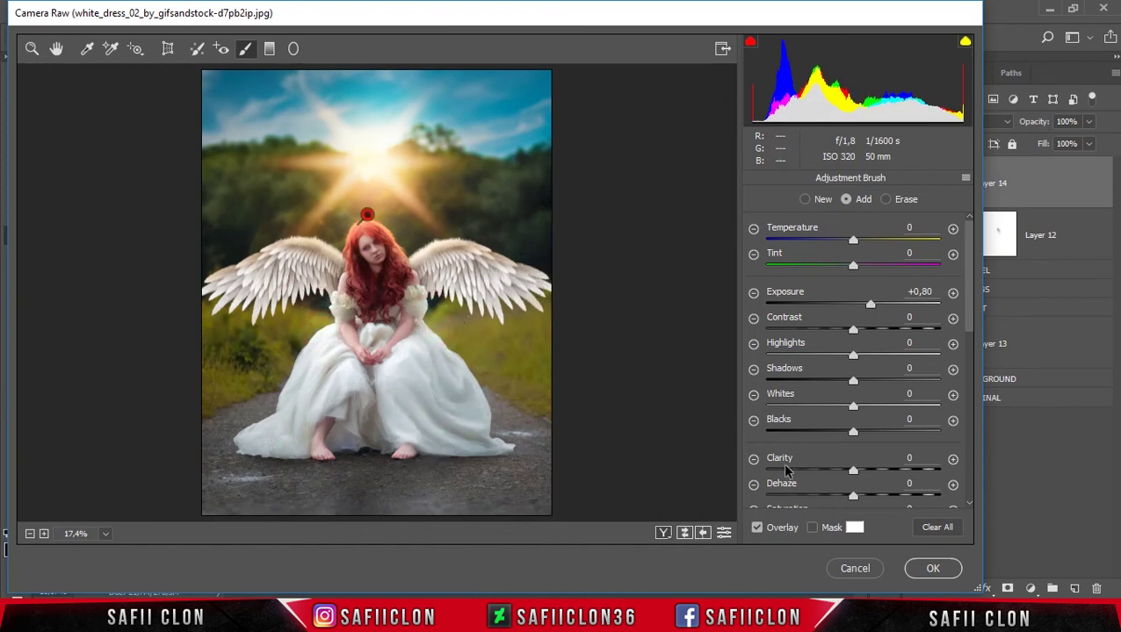
pyautogui.click(933, 569)
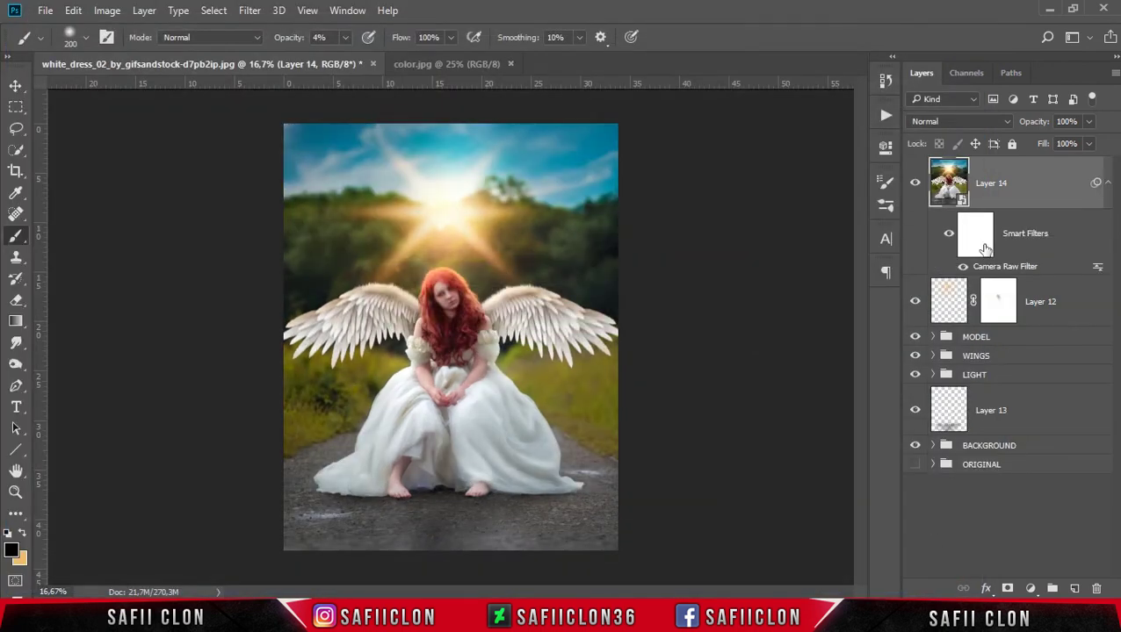
# - Add a Gradient Fill layer using the Foreground to Transparent preset in Linear style
pyautogui.click(1033, 587)
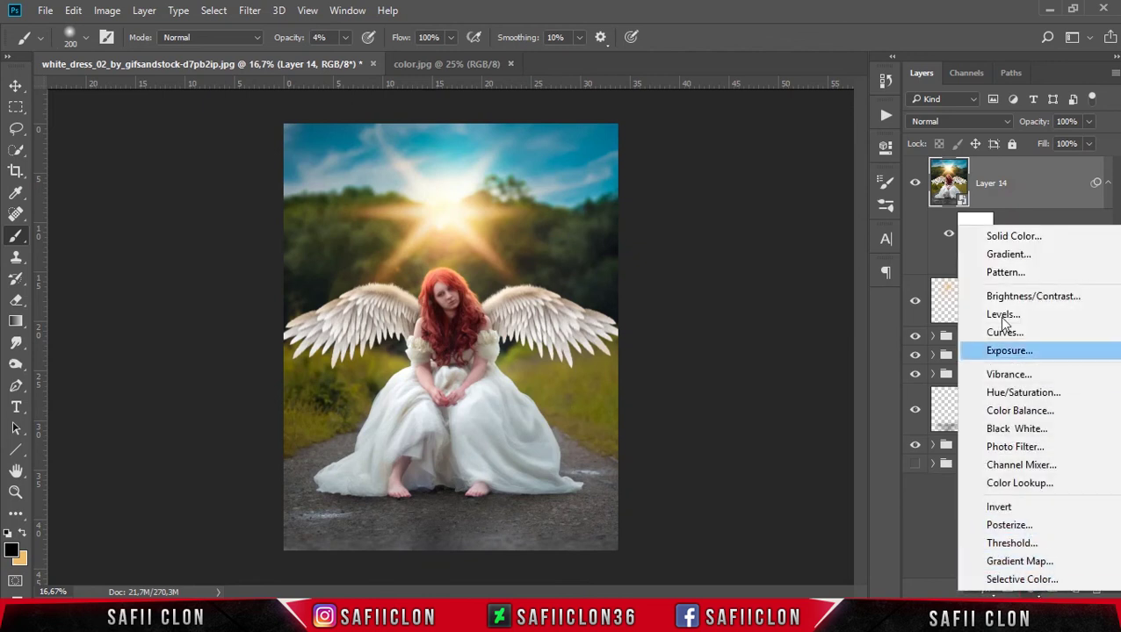
pyautogui.click(1029, 255)
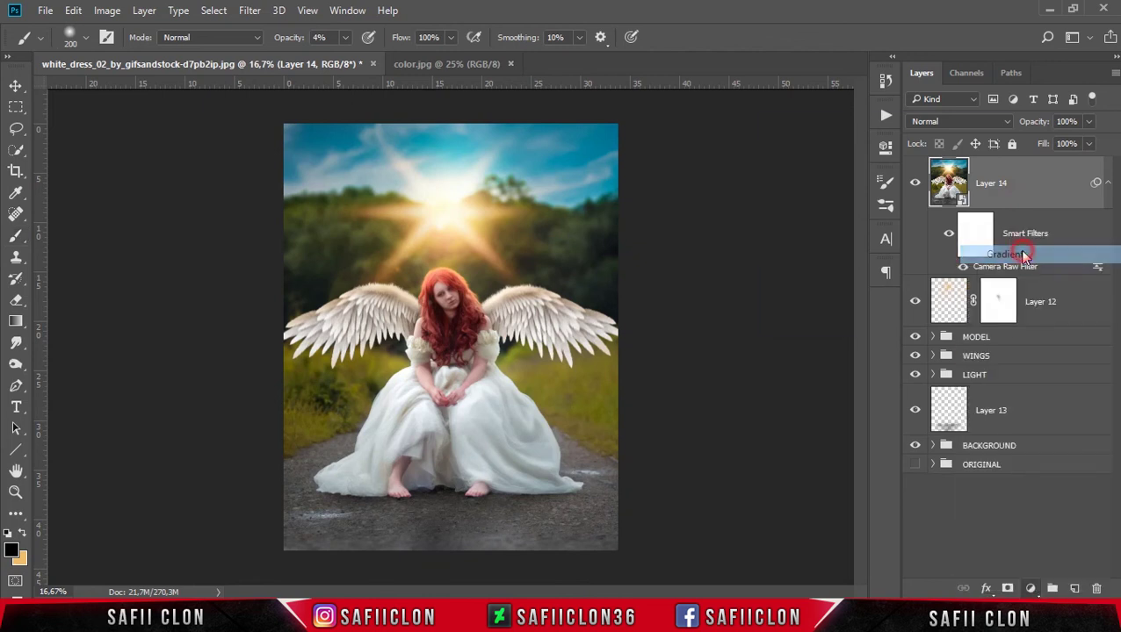
pyautogui.click(858, 165)
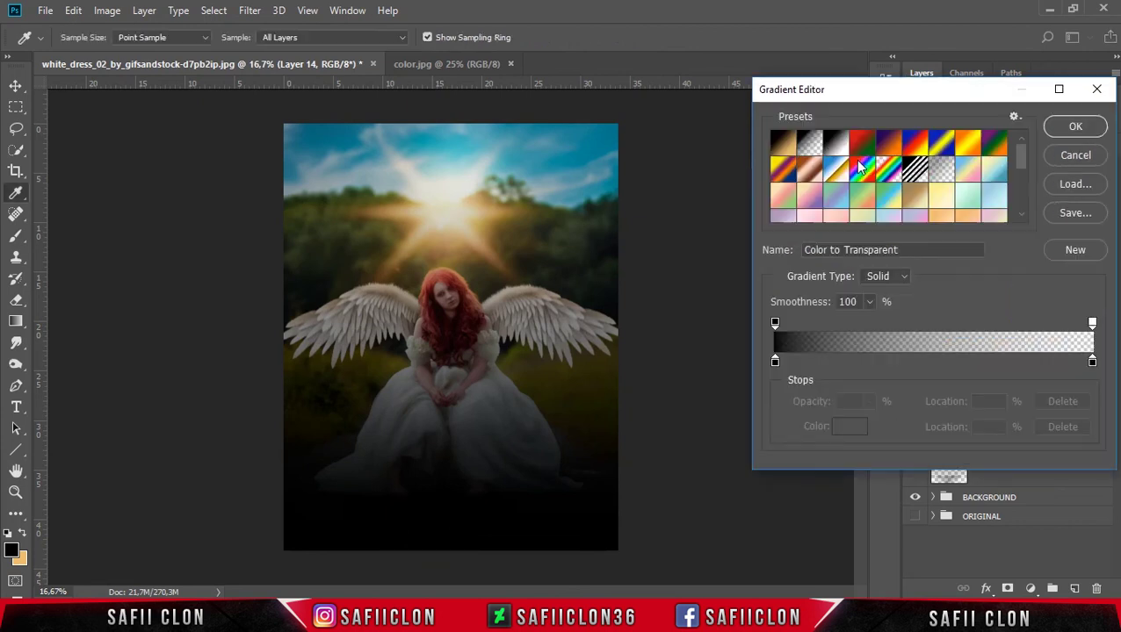
pyautogui.click(812, 146)
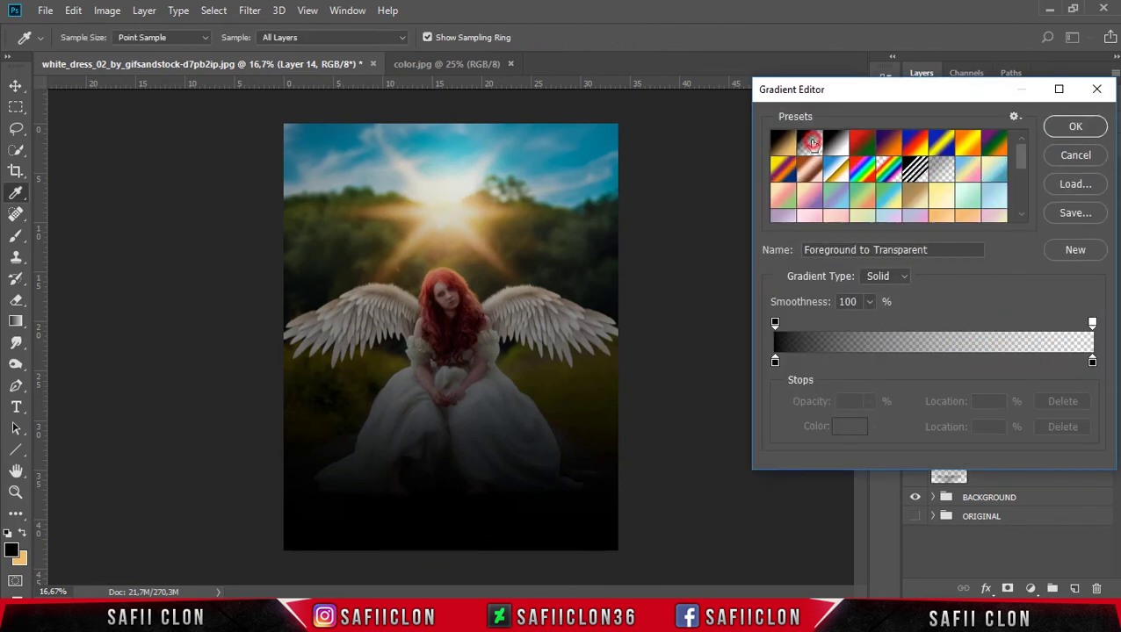
pyautogui.click(1073, 128)
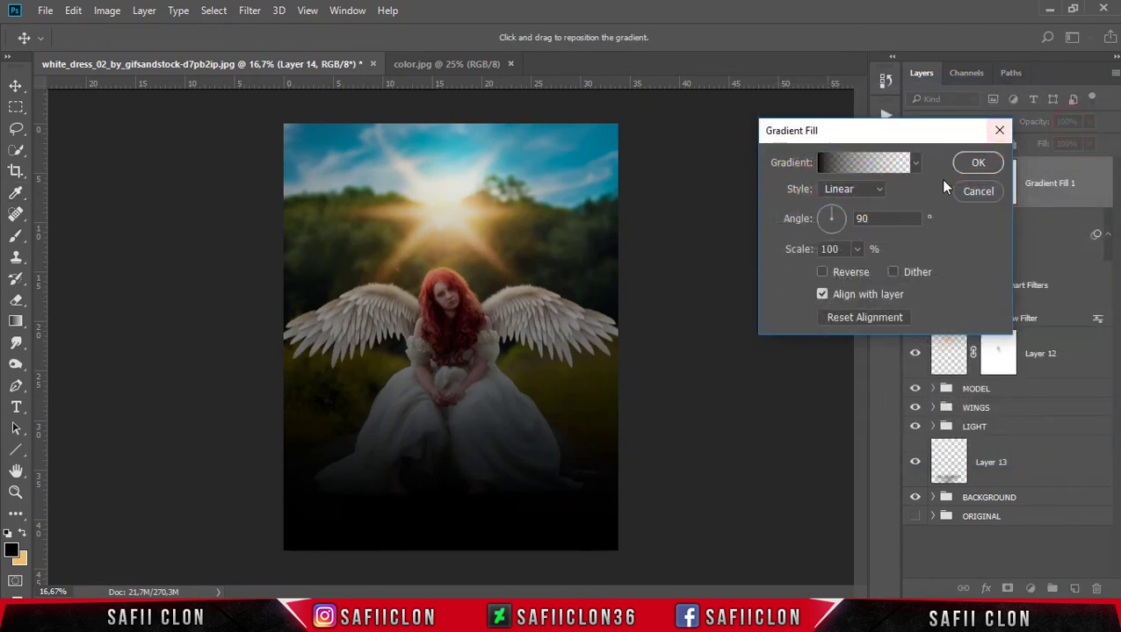
pyautogui.click(878, 191)
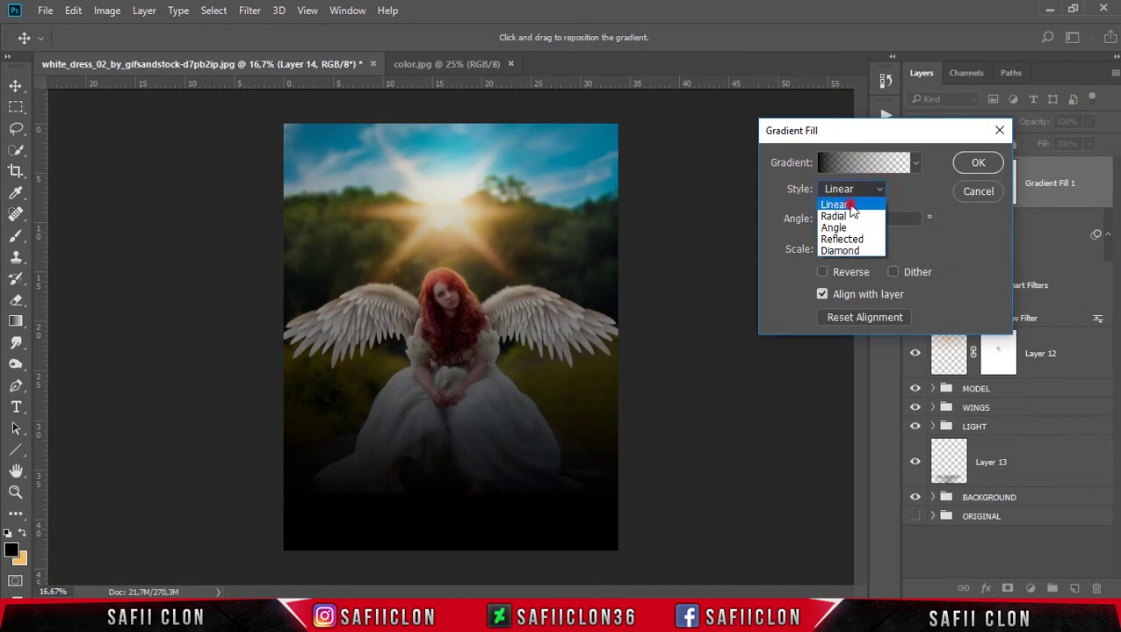
pyautogui.click(849, 205)
# - Position the 90° gradient so it darkens the image bottom, and confirm the fill
pyautogui.moveTo(457, 450); pyautogui.dragTo(459, 560)
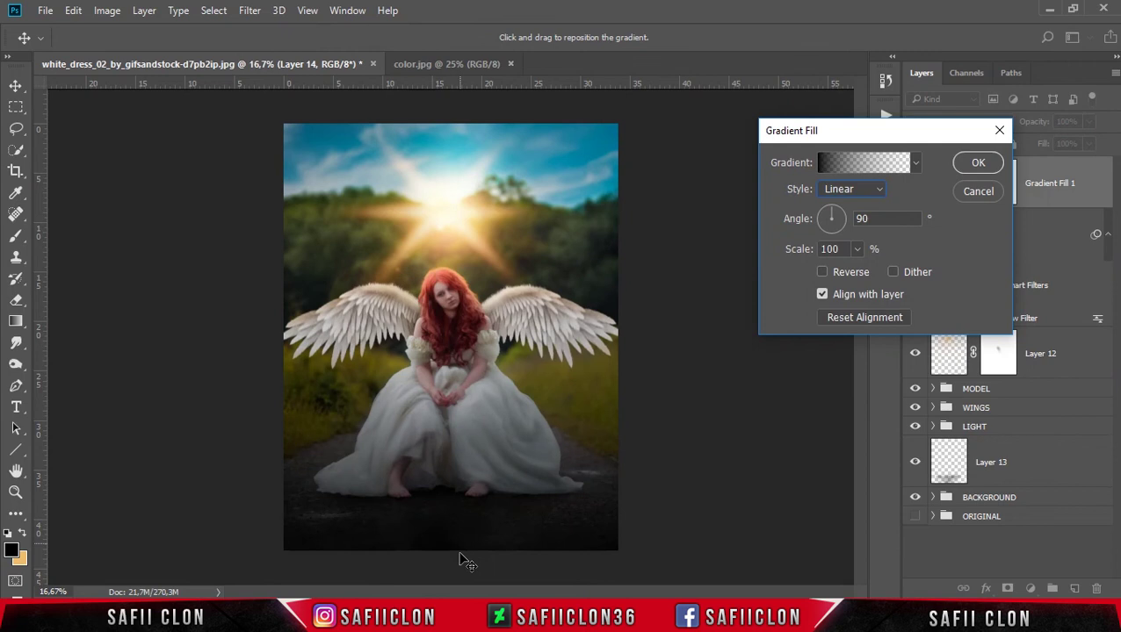
pyautogui.moveTo(466, 518)
pyautogui.mouseDown()
pyautogui.moveTo(462, 544)
pyautogui.moveTo(457, 538)
pyautogui.mouseUp()
pyautogui.moveTo(447, 477); pyautogui.dragTo(453, 503)
pyautogui.click(449, 491)
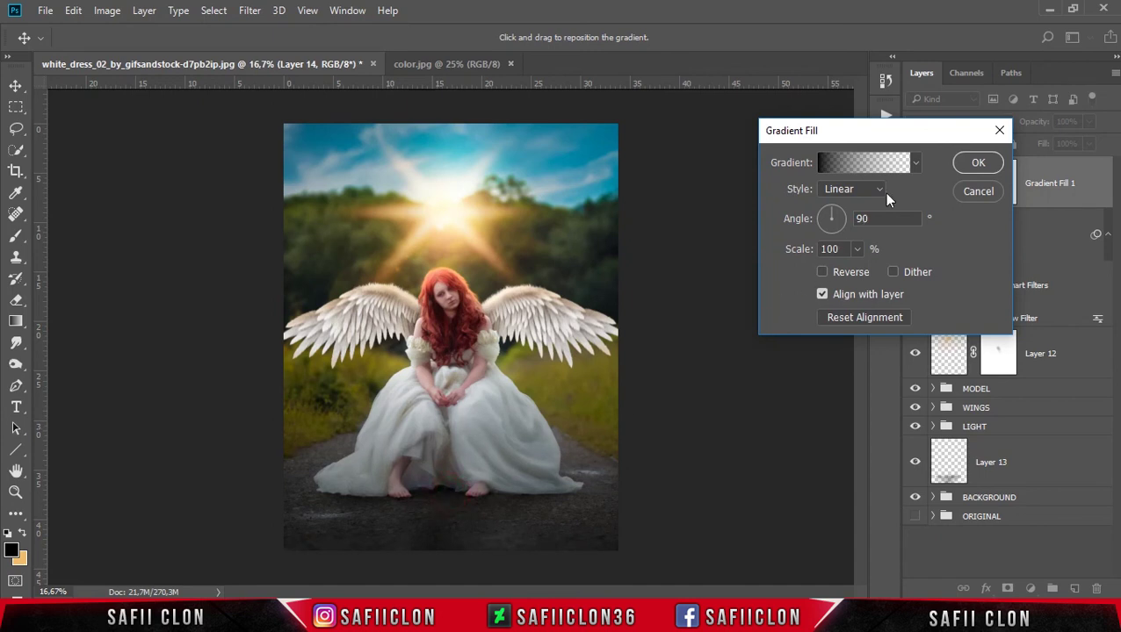
pyautogui.click(981, 162)
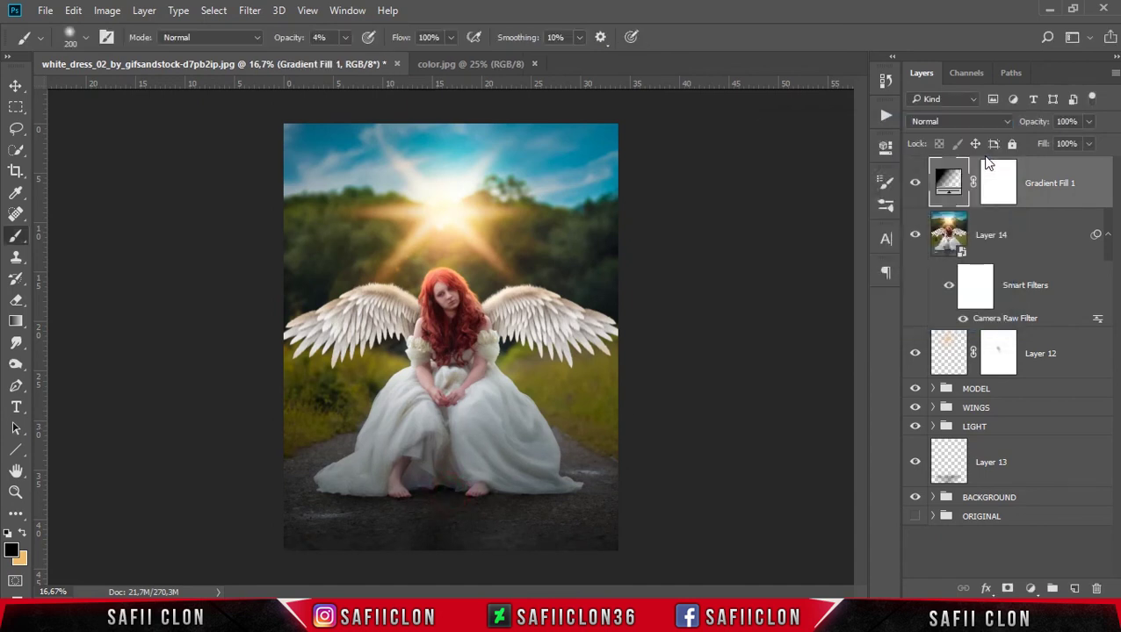
# - Set the Gradient Fill 1 layer's opacity to 66%
pyautogui.click(1088, 124)
pyautogui.moveTo(1079, 142); pyautogui.dragTo(1077, 141)
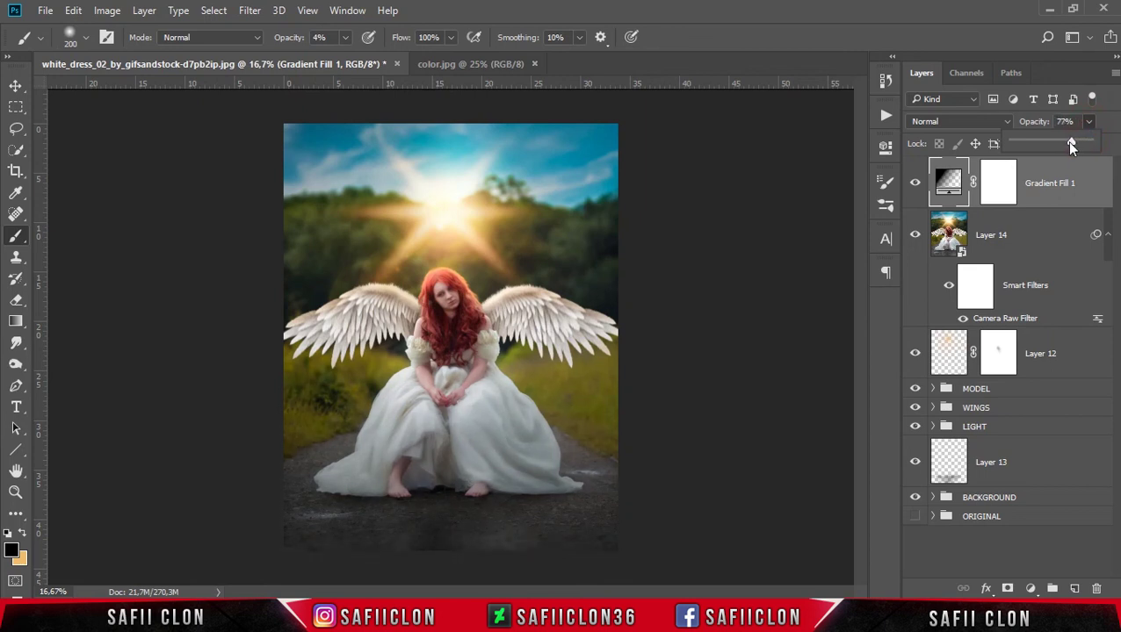
pyautogui.click(1108, 128)
# - Add a Color Lookup adjustment layer using the Fuji F125 Kodak 2395 3D LUT
pyautogui.click(917, 182)
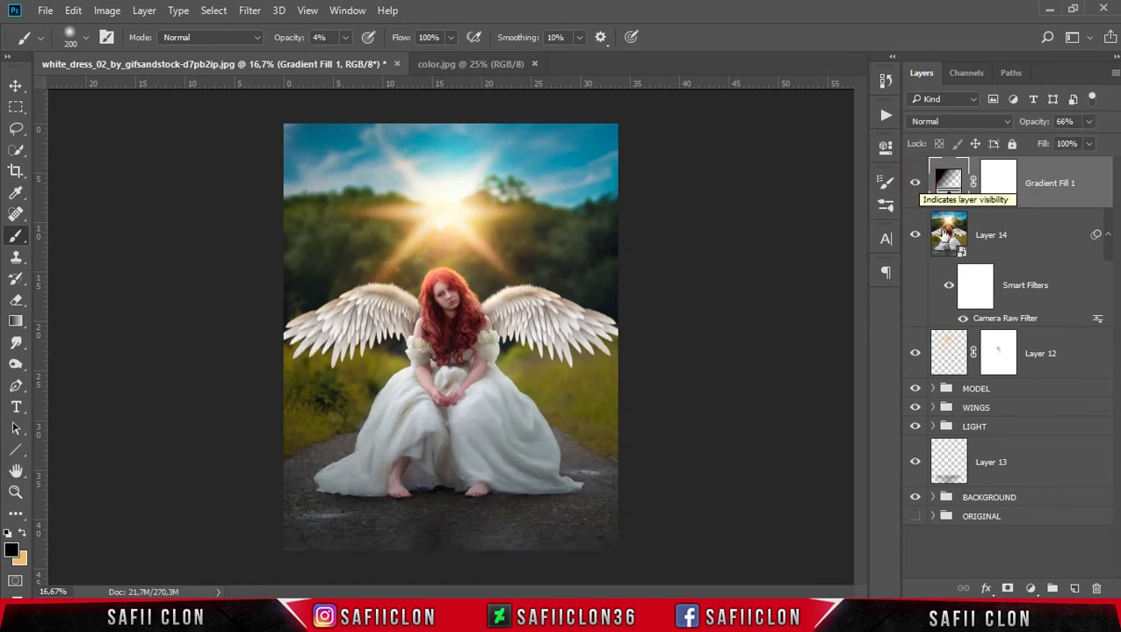
pyautogui.click(1031, 588)
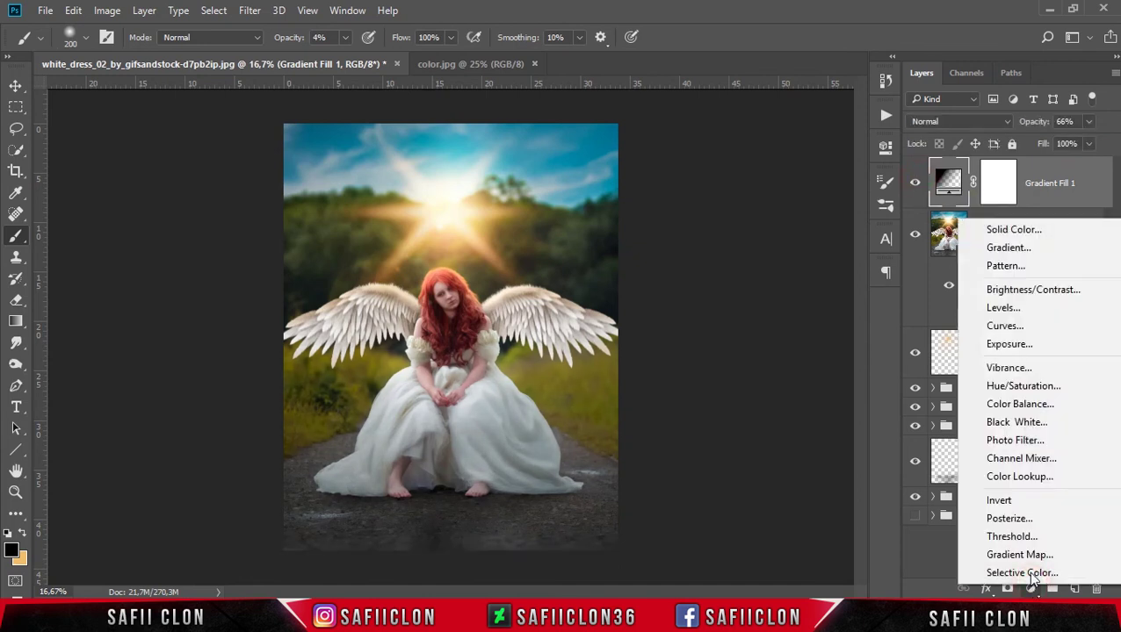
pyautogui.click(1018, 476)
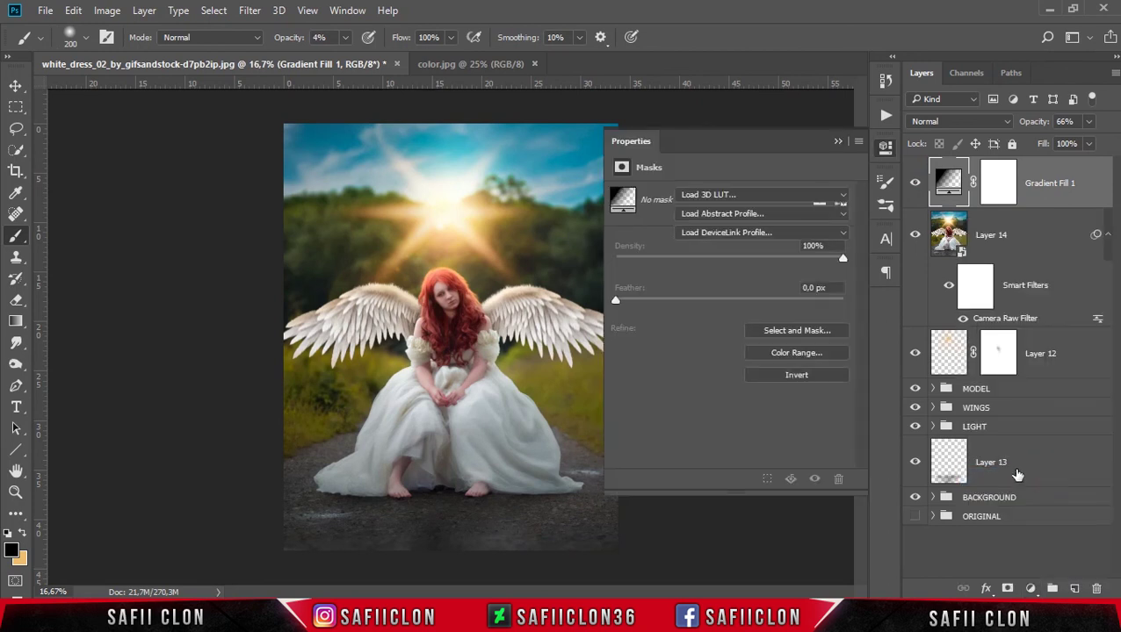
pyautogui.click(740, 194)
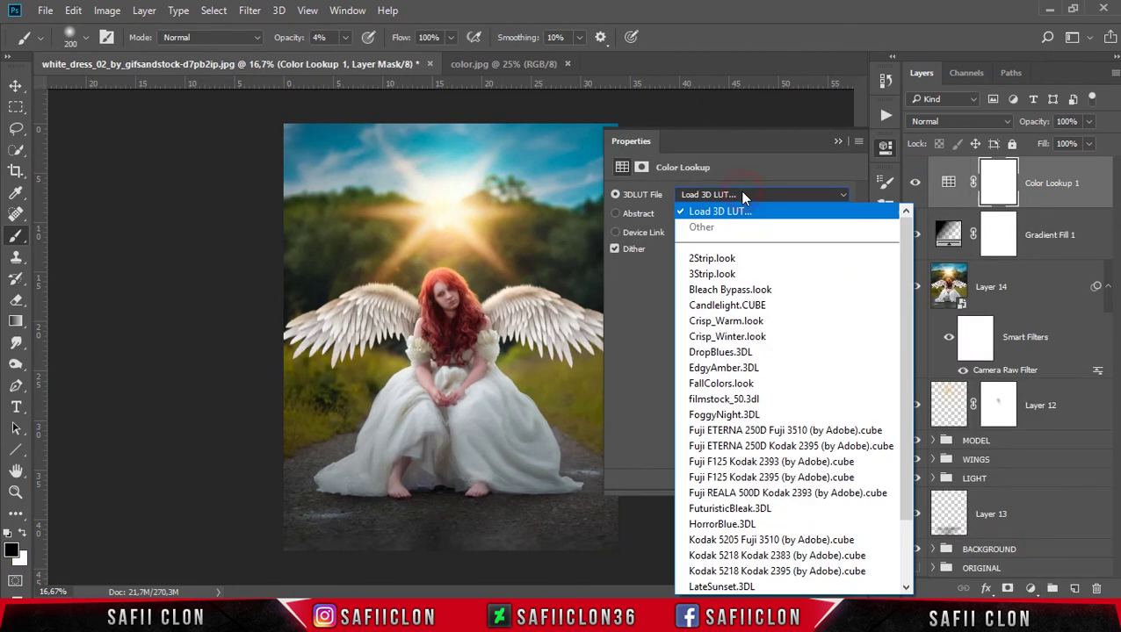
pyautogui.moveTo(908, 254); pyautogui.dragTo(901, 317)
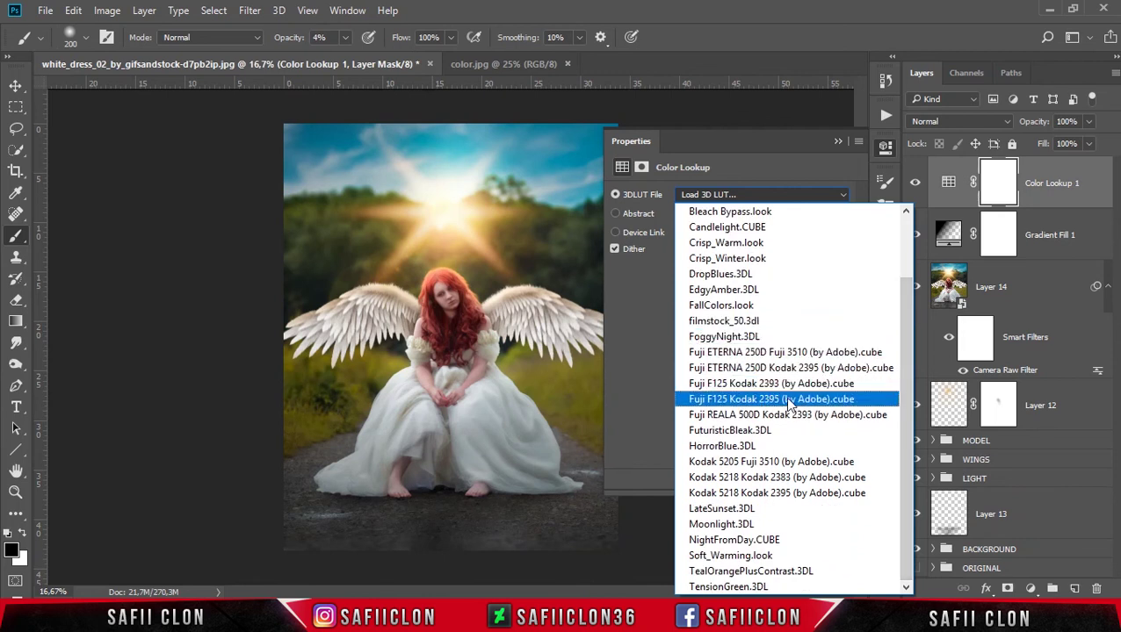
pyautogui.click(773, 399)
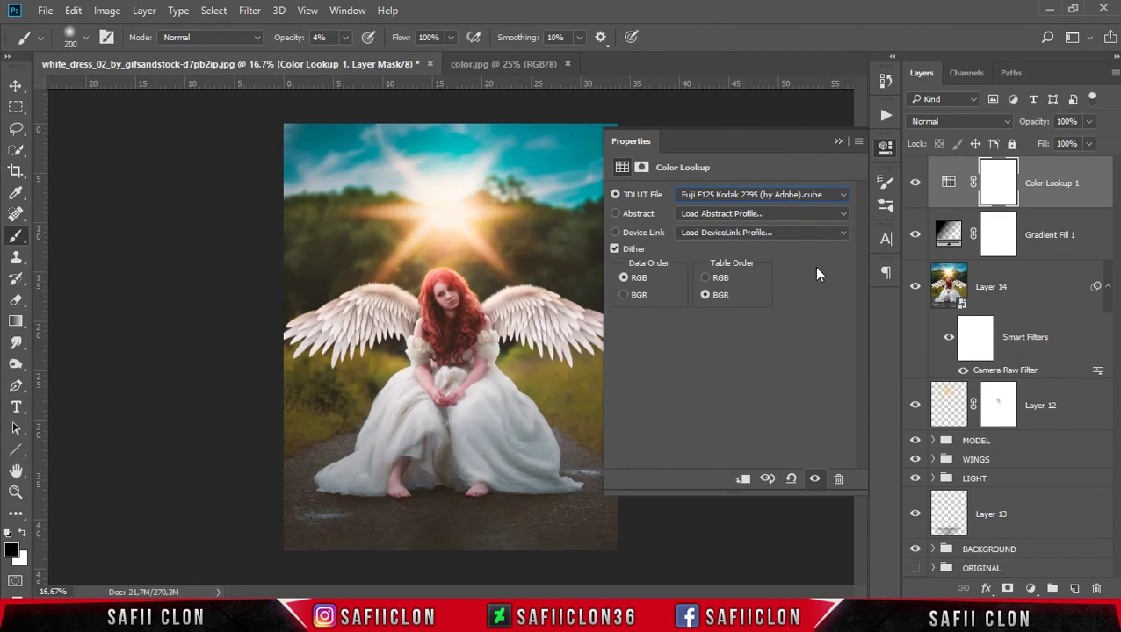
pyautogui.click(837, 141)
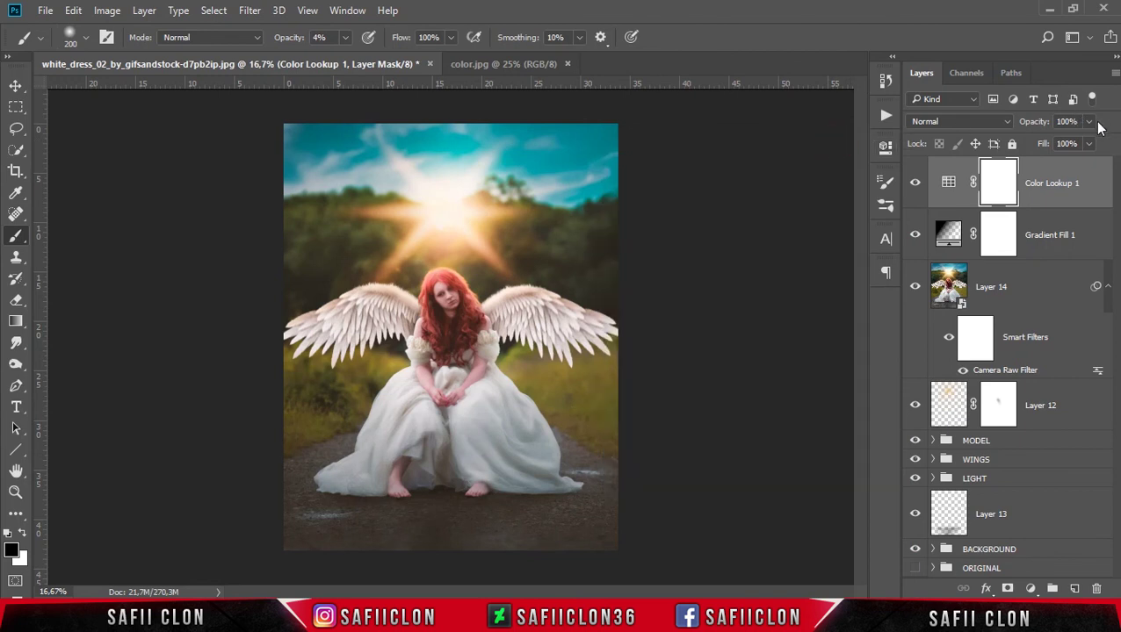
# - Lower the Color Lookup layer to 61% opacity and stamp all visible layers into a new layer
pyautogui.moveTo(1089, 145); pyautogui.dragTo(1072, 142)
pyautogui.moveTo(1061, 146); pyautogui.dragTo(1058, 145)
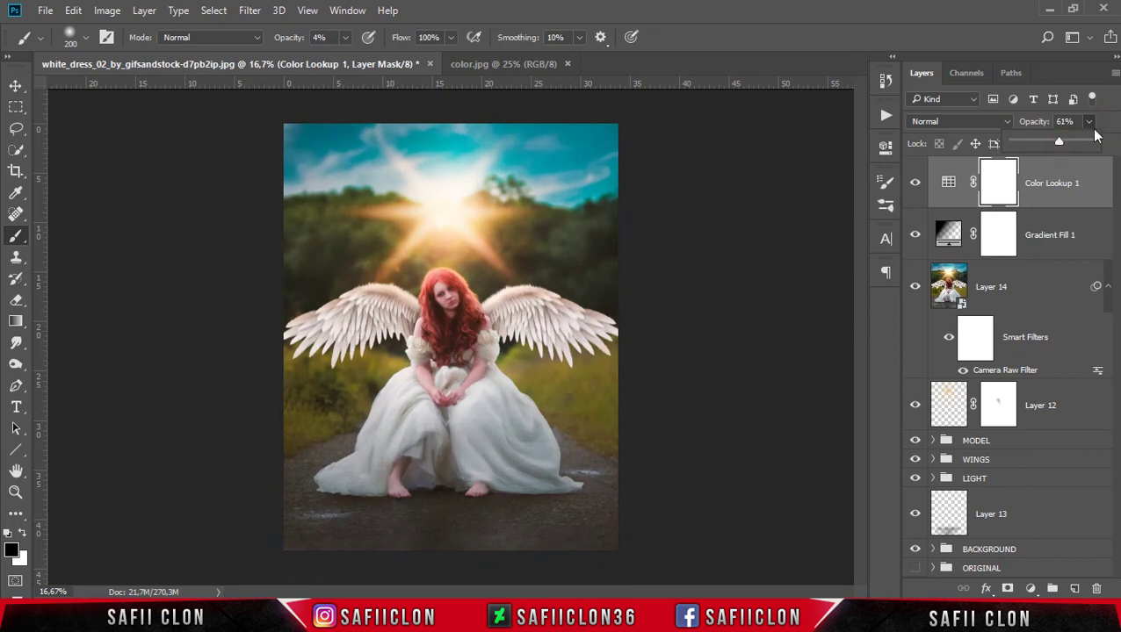
pyautogui.click(915, 186)
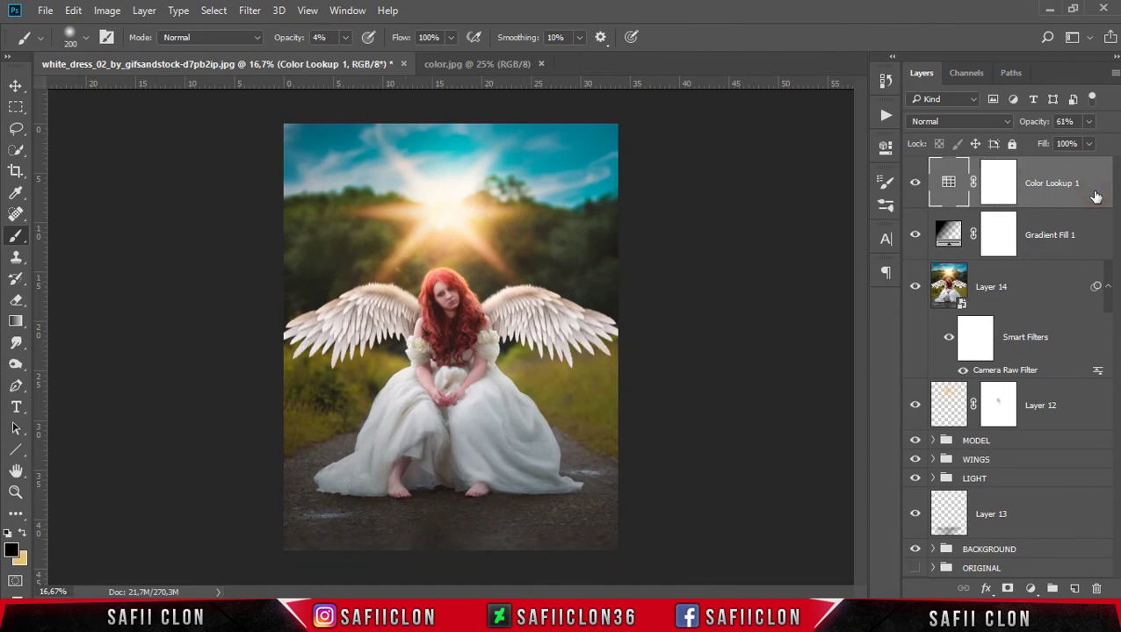
pyautogui.hotkey('ctrl', 'shift', 'alt', 'e')
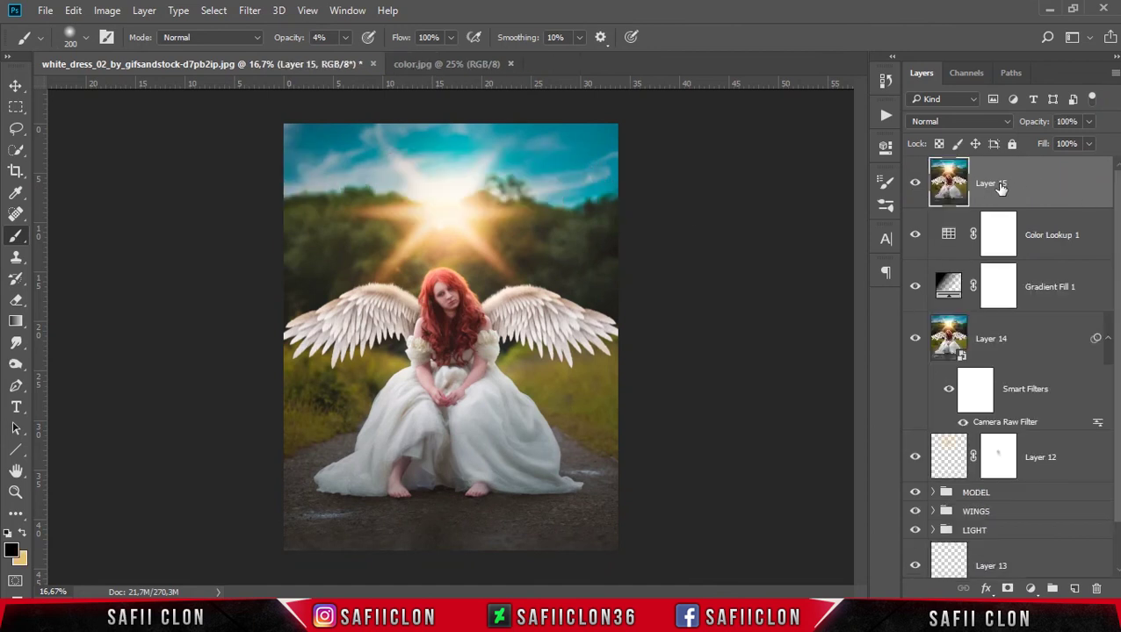
# - Rename Layer 15 to ALTERNATIVE COLOR, convert it to a smart object, and open the Nik Collection filters
pyautogui.doubleClick(998, 184)
pyautogui.write('ALTERNATIVE COLOR')
pyautogui.click(1080, 175)
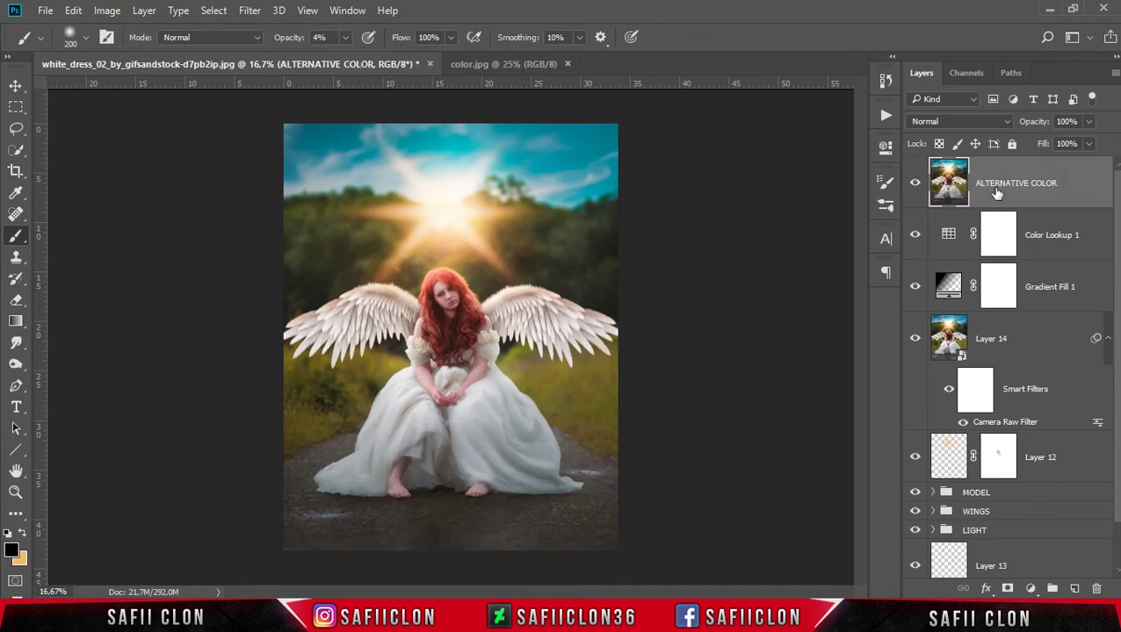
pyautogui.rightClick(989, 173)
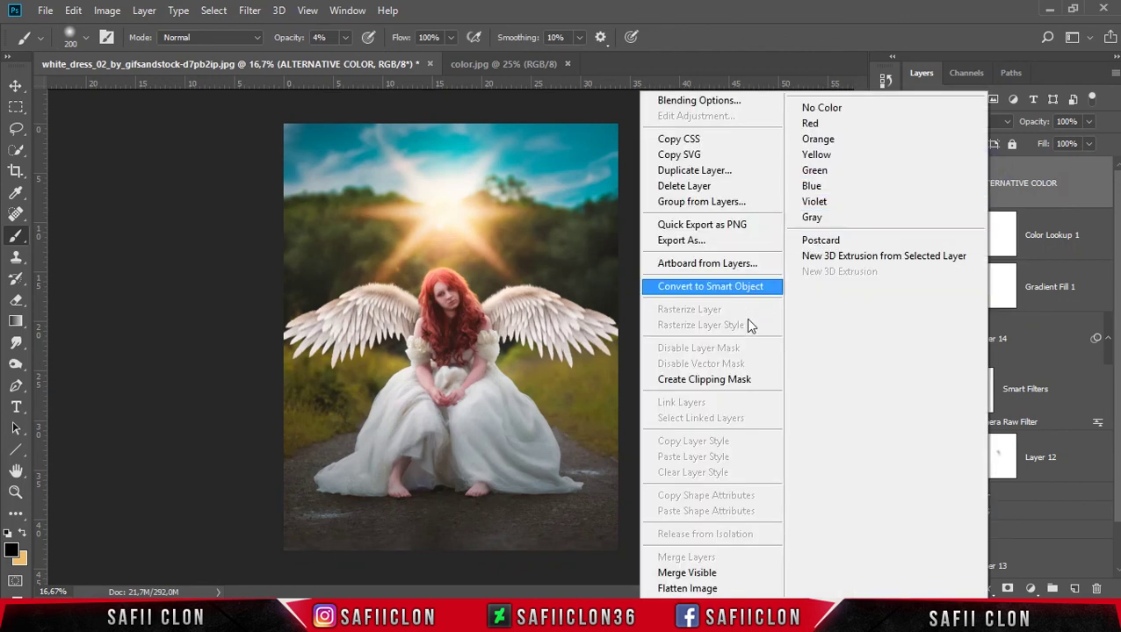
pyautogui.click(720, 290)
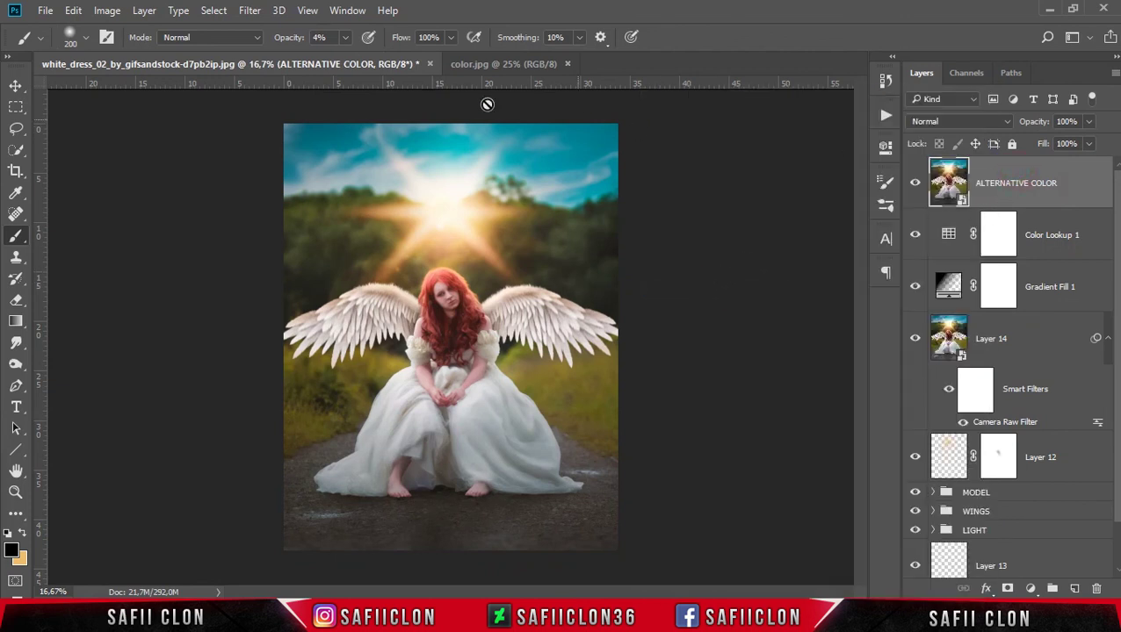
pyautogui.click(258, 12)
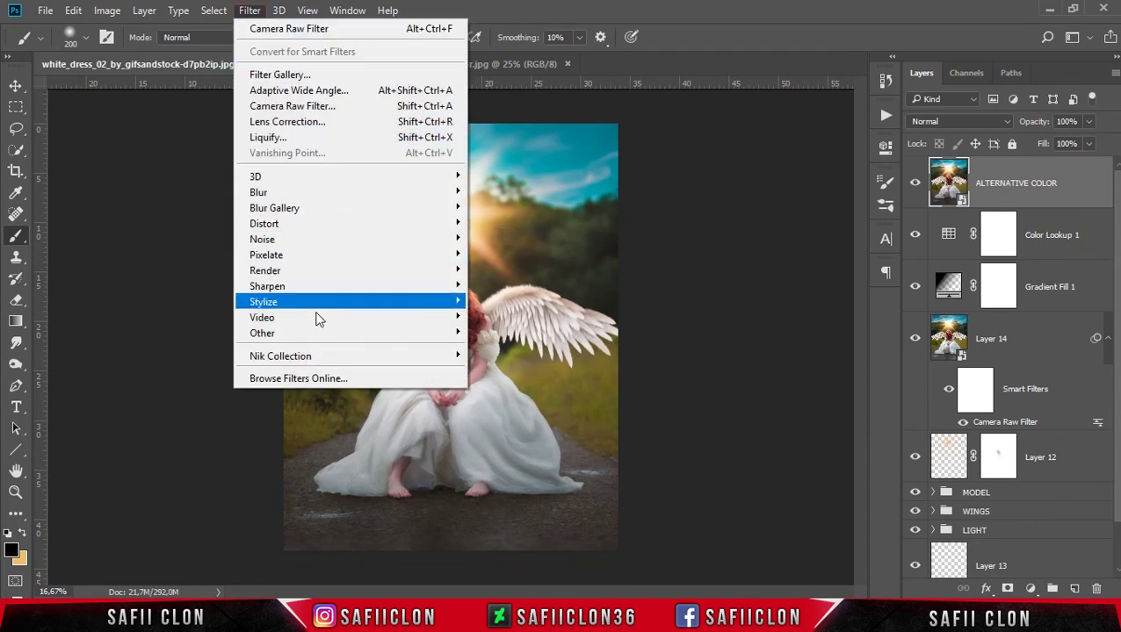
pyautogui.moveTo(281, 356)
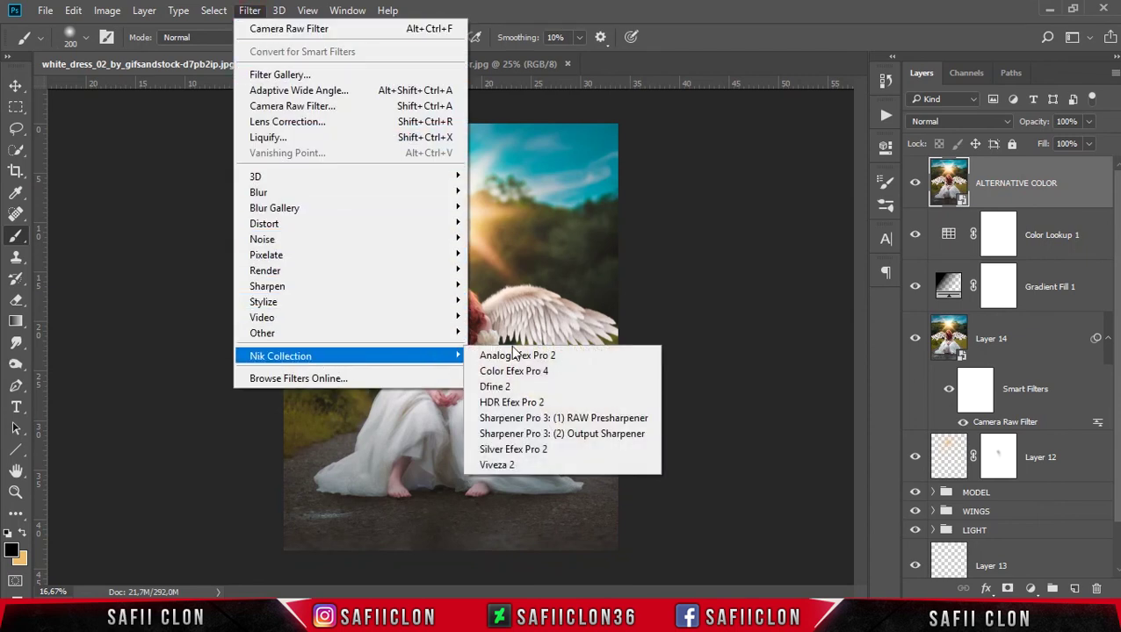
# - Launch Color Efex Pro 4 and apply Cross Processing method T01 at 47% strength
pyautogui.click(520, 371)
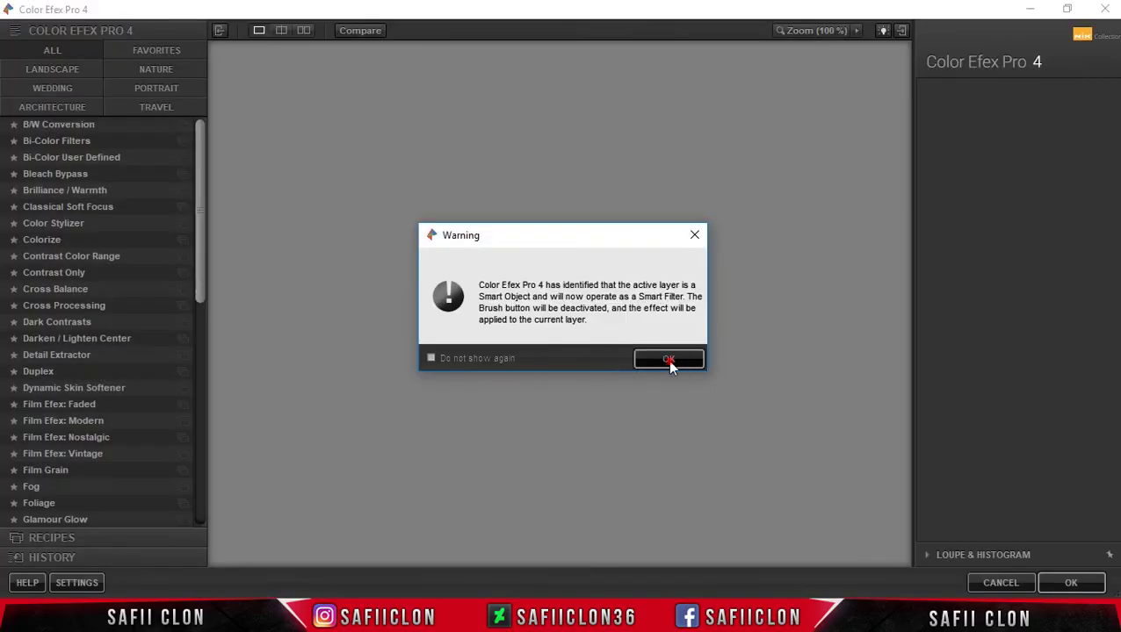
pyautogui.click(668, 361)
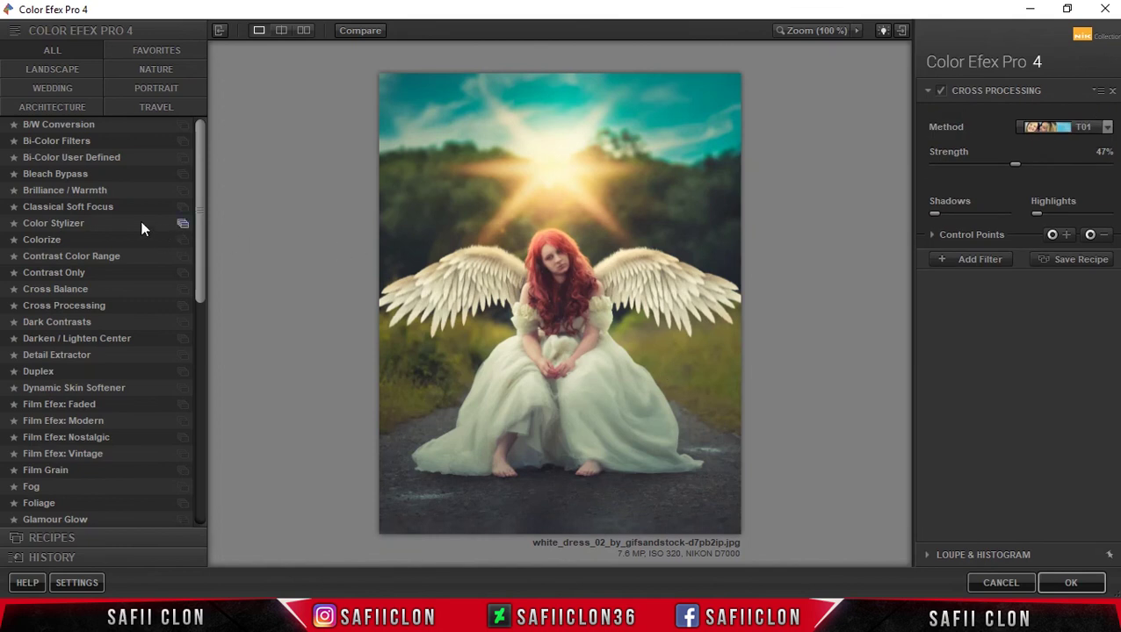
pyautogui.click(45, 308)
pyautogui.click(1086, 128)
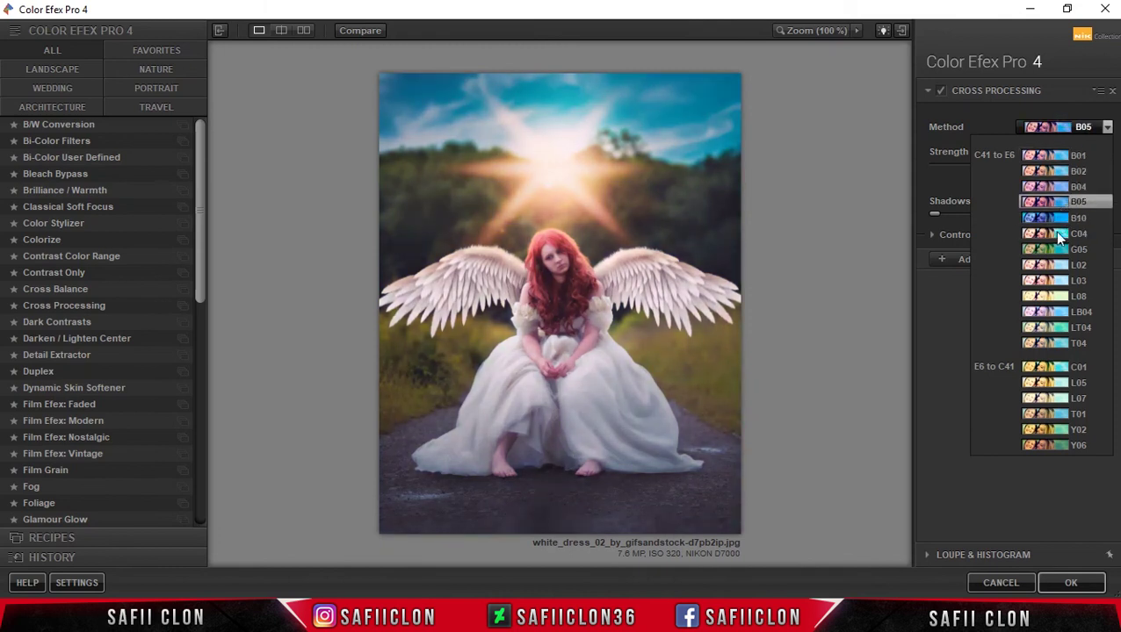
pyautogui.click(1053, 413)
pyautogui.moveTo(992, 172); pyautogui.dragTo(1017, 173)
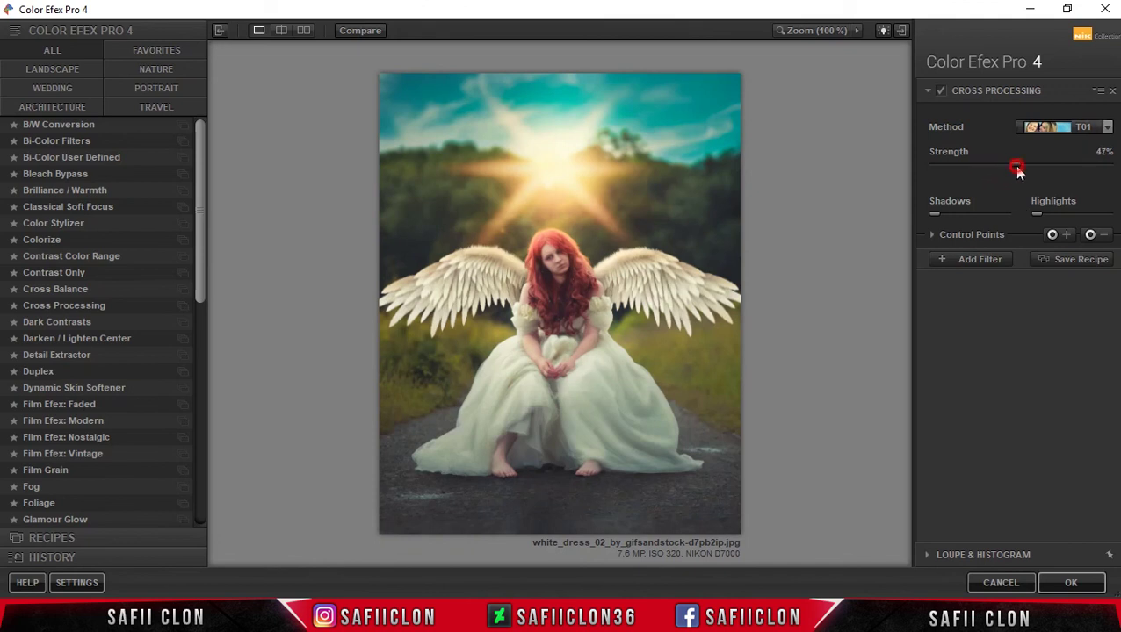
# - Stack a Cross Balance filter set to Tungsten To Daylight (1)
pyautogui.click(966, 261)
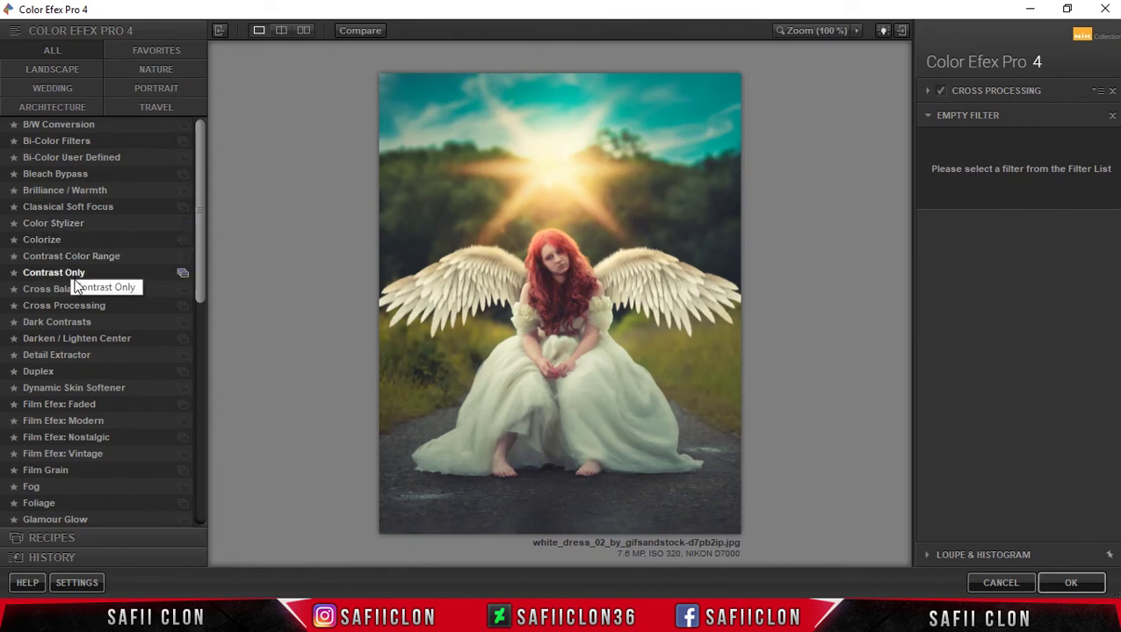
pyautogui.click(49, 291)
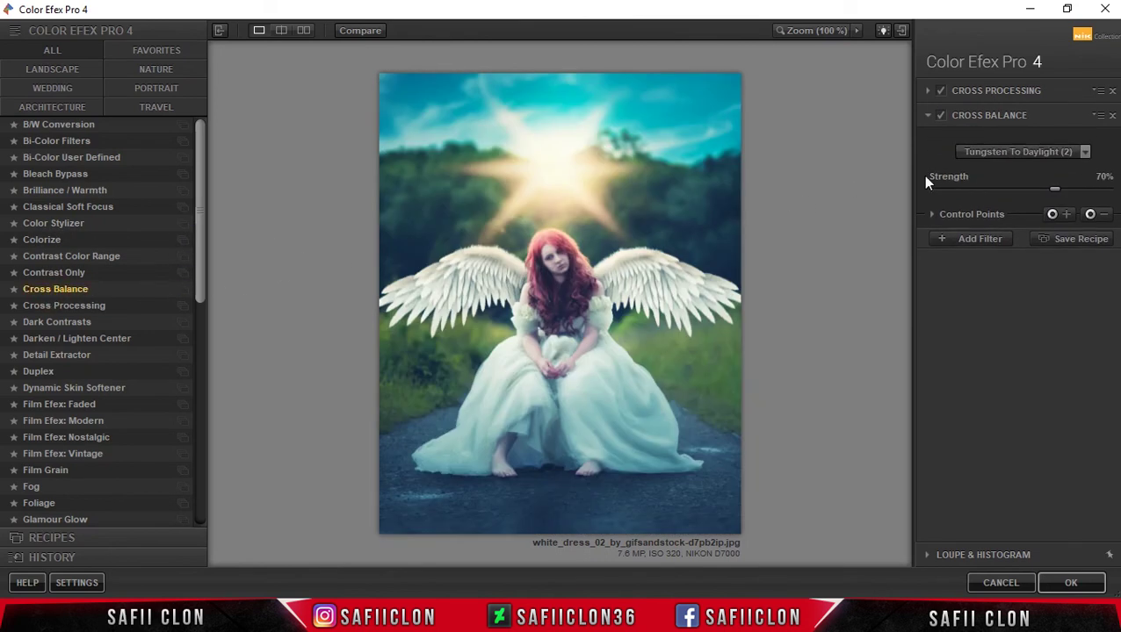
pyautogui.click(1023, 152)
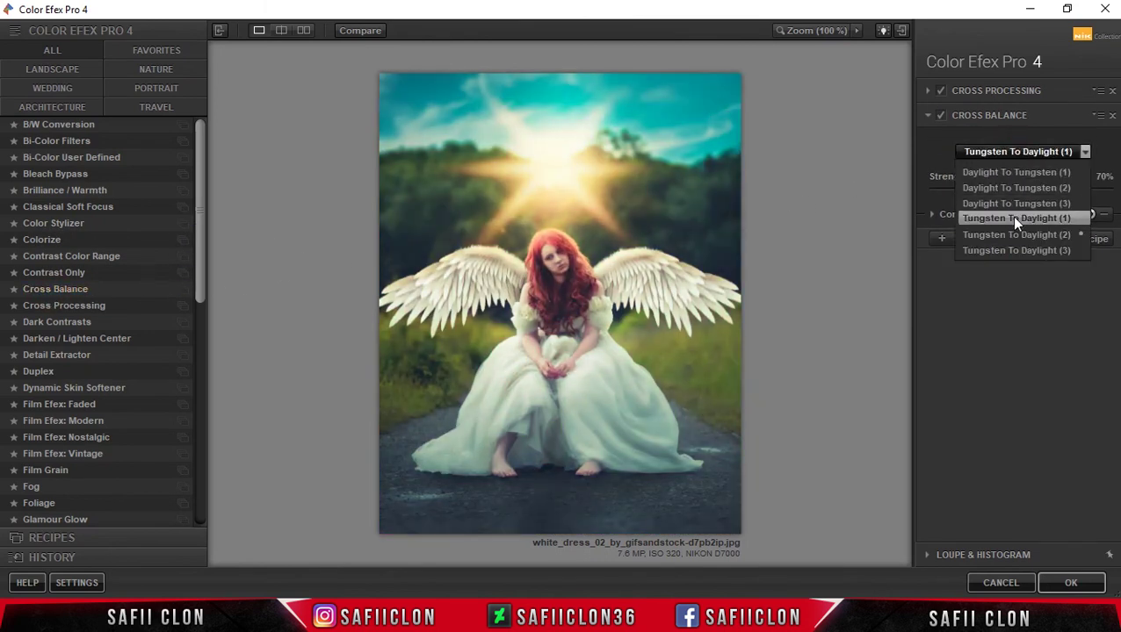
pyautogui.click(1014, 219)
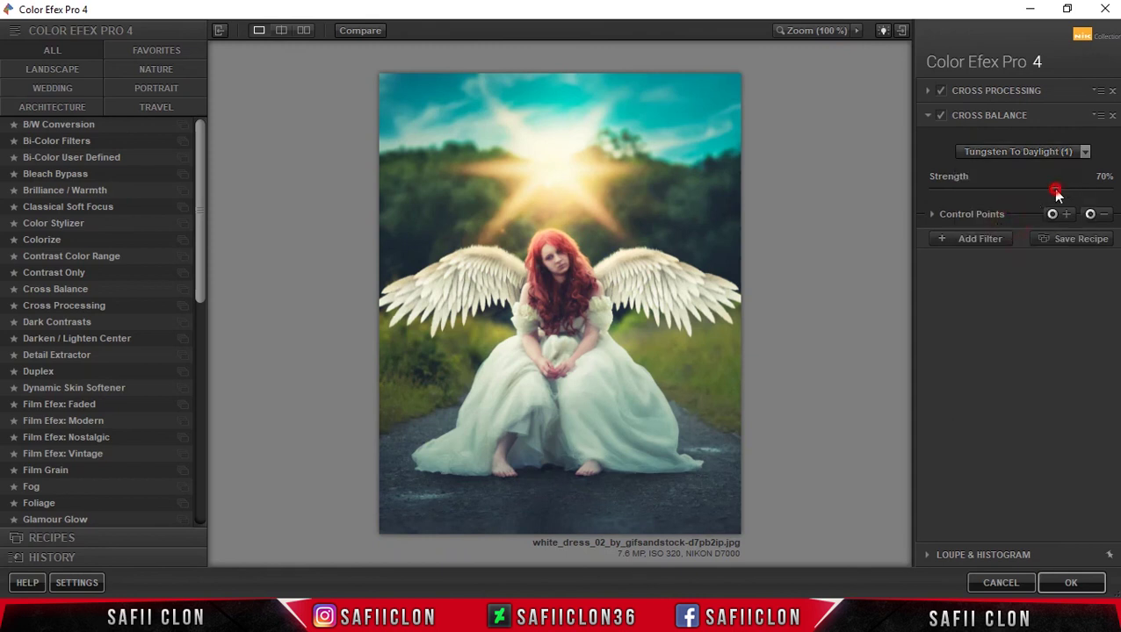
pyautogui.click(980, 243)
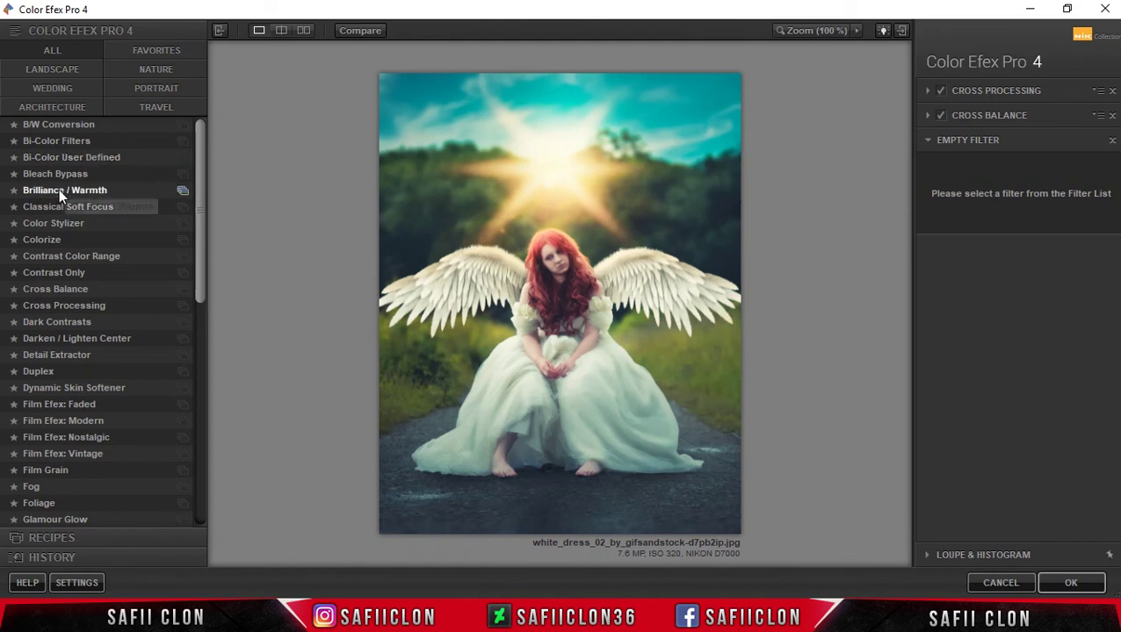
# - Add Brilliance / Warmth with Saturation 26% and Warmth 19%
pyautogui.click(152, 192)
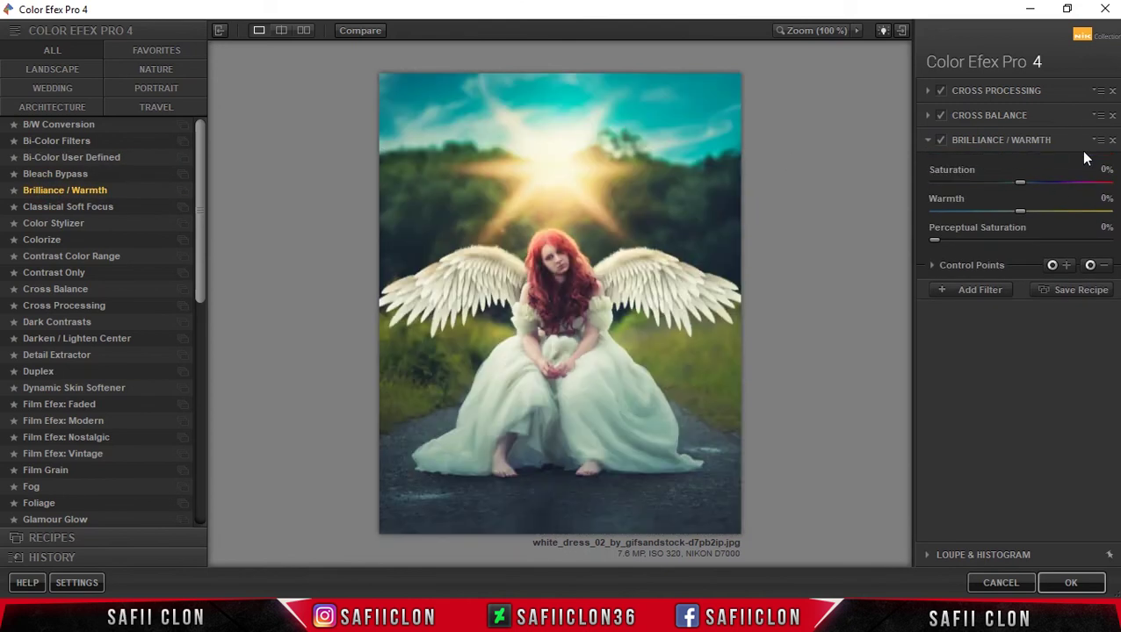
pyautogui.moveTo(1021, 185); pyautogui.dragTo(1042, 183)
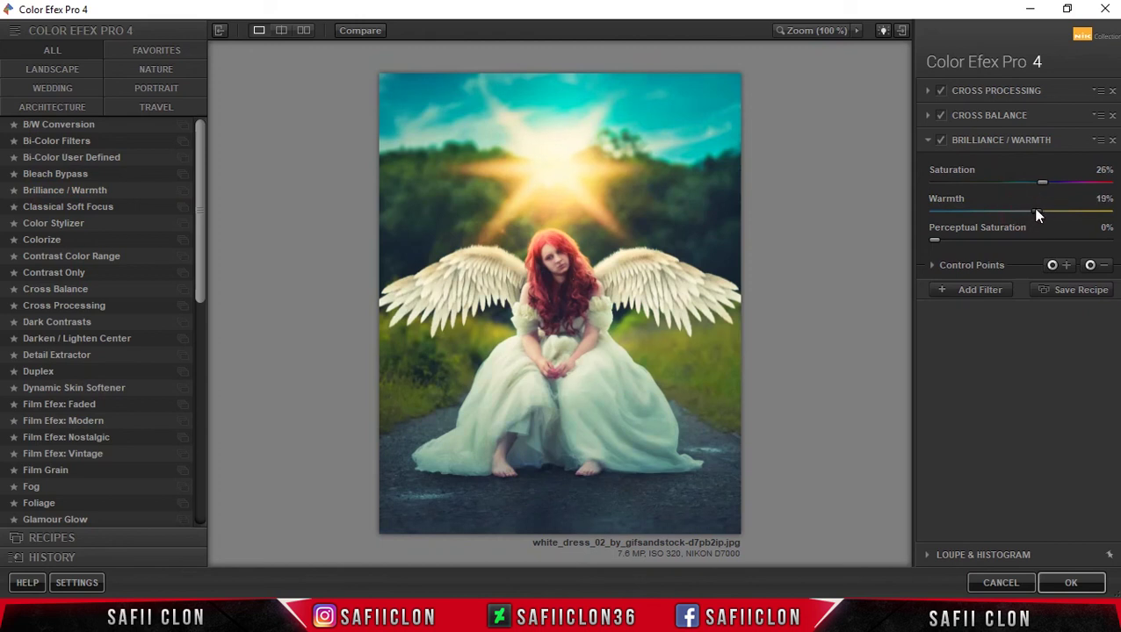
pyautogui.click(966, 289)
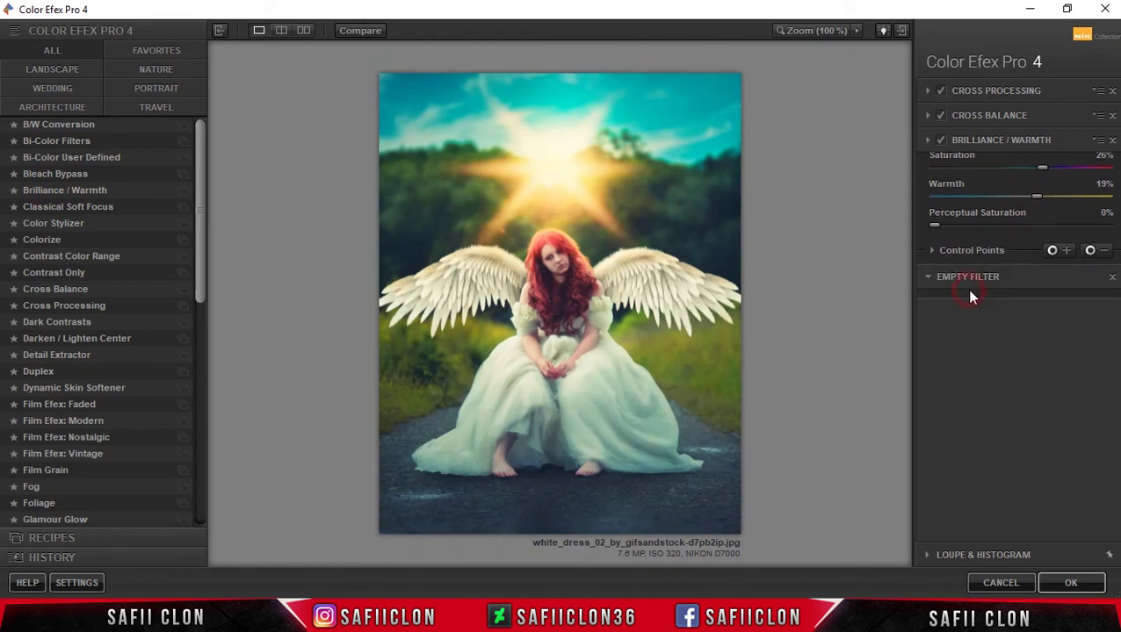
# - Add Indian Summer with Method 1 and Enhance Foliage at 48%
pyautogui.moveTo(203, 173)
pyautogui.mouseDown()
pyautogui.moveTo(195, 230)
pyautogui.moveTo(220, 347)
pyautogui.moveTo(211, 371)
pyautogui.mouseUp()
pyautogui.click(50, 213)
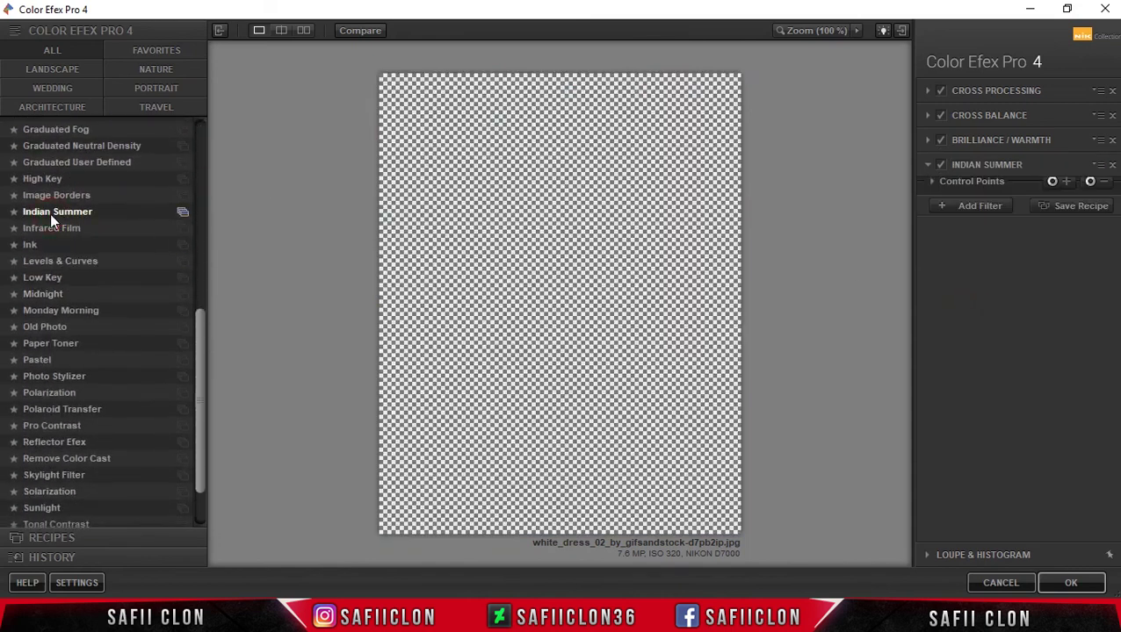
pyautogui.click(1107, 202)
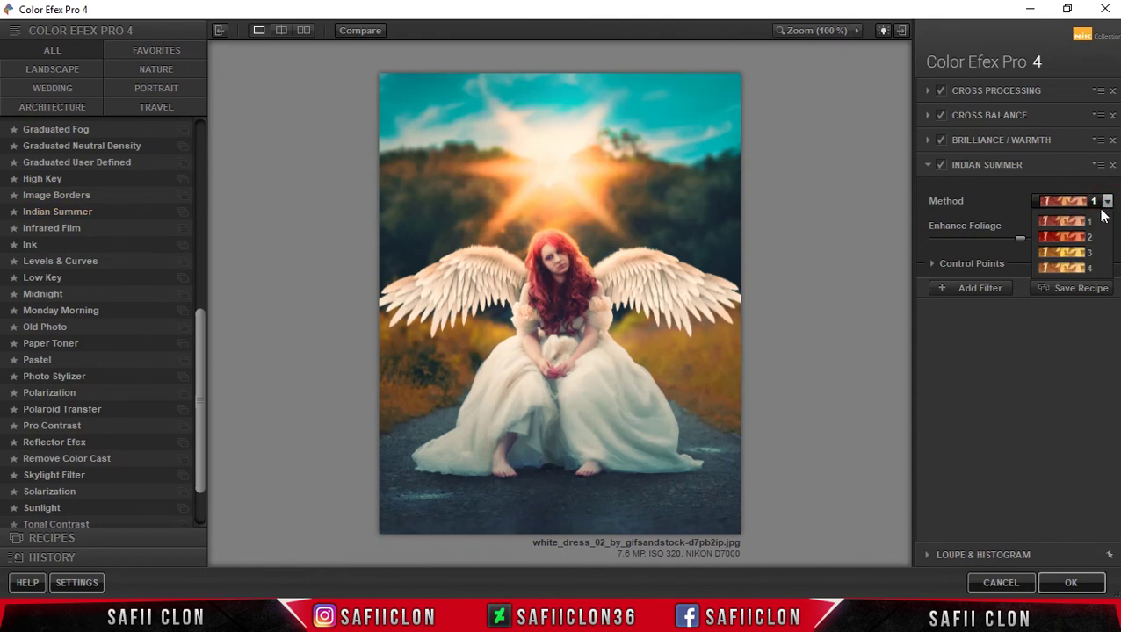
pyautogui.click(1079, 225)
pyautogui.moveTo(1015, 237); pyautogui.dragTo(996, 251)
pyautogui.click(1083, 242)
pyautogui.click(958, 240)
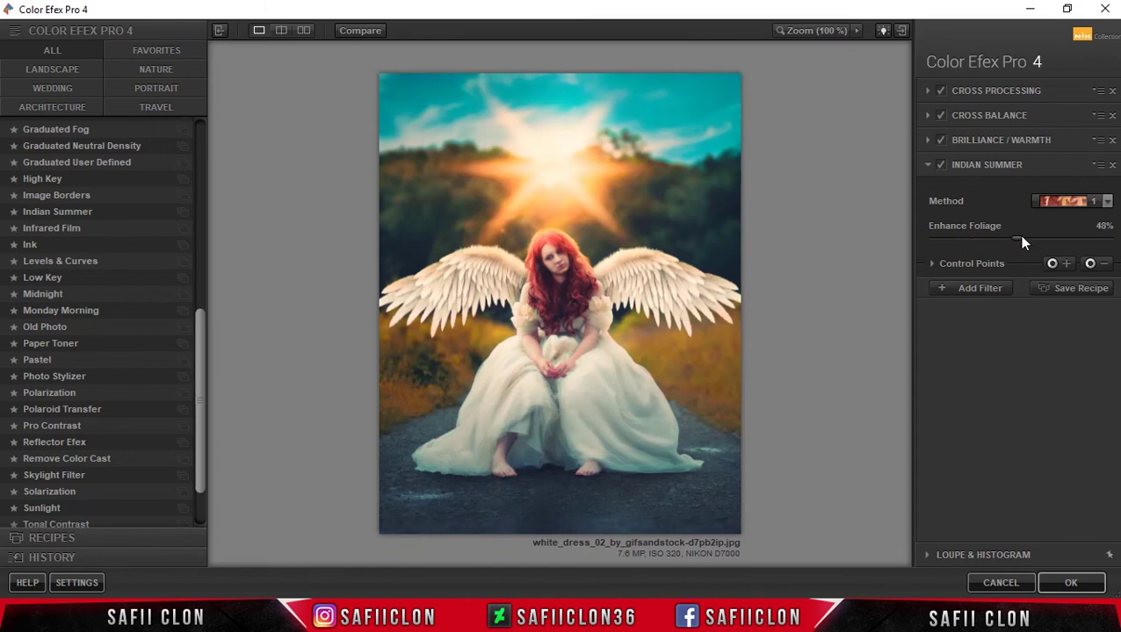
# - Lower Cross Processing strength to 39% and apply the filters back in Photoshop
pyautogui.click(992, 92)
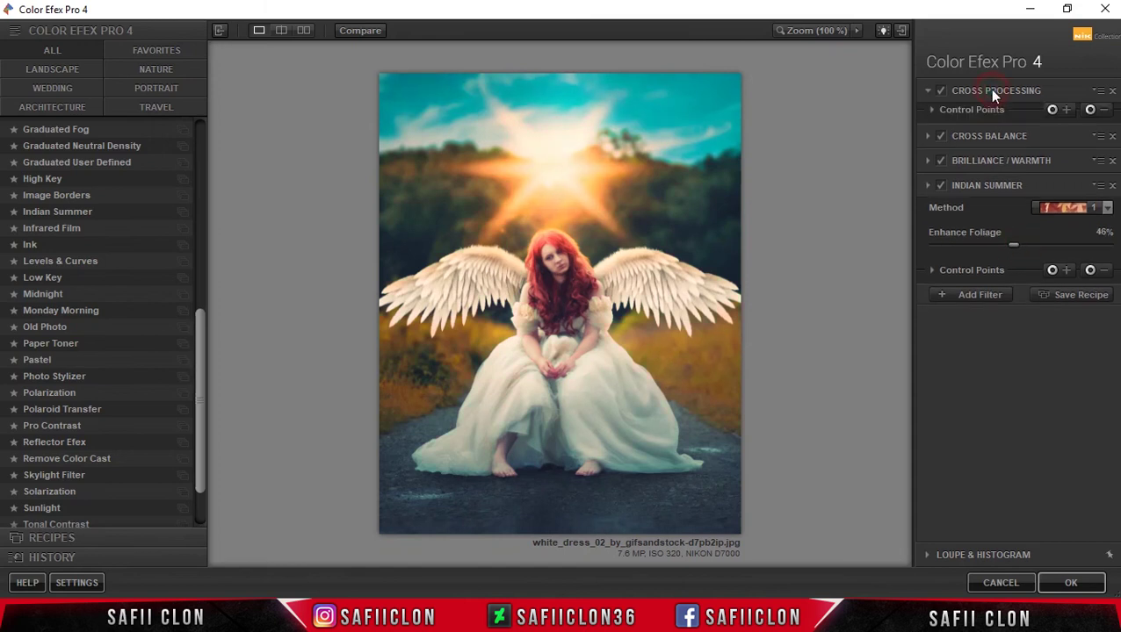
pyautogui.moveTo(998, 168)
pyautogui.mouseDown()
pyautogui.moveTo(1068, 167)
pyautogui.moveTo(1000, 173)
pyautogui.mouseUp()
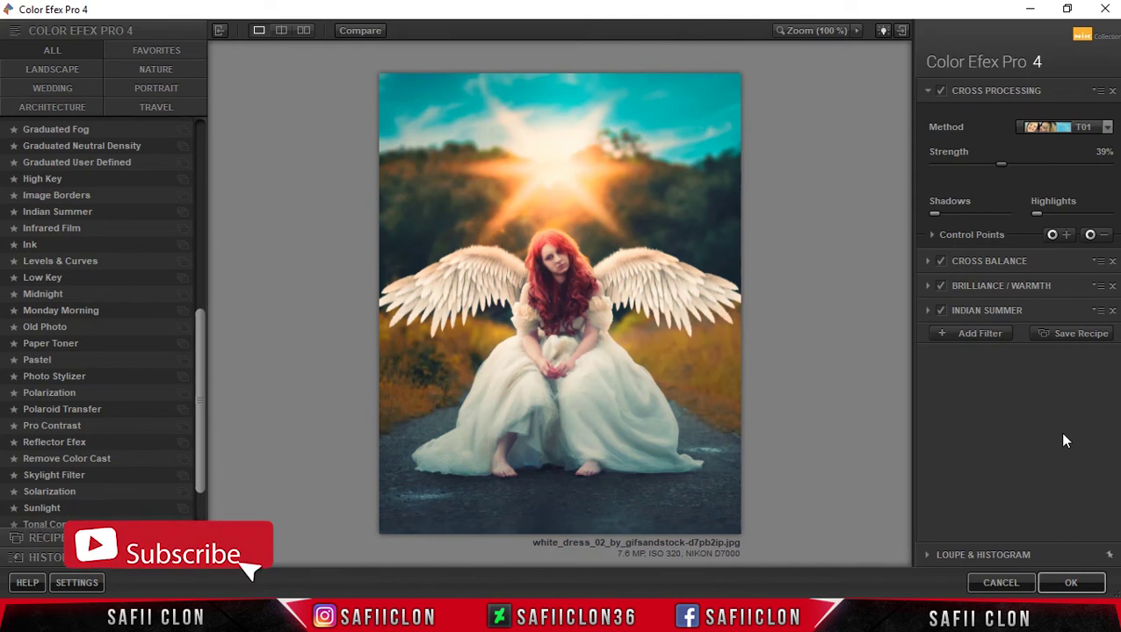
pyautogui.click(1072, 584)
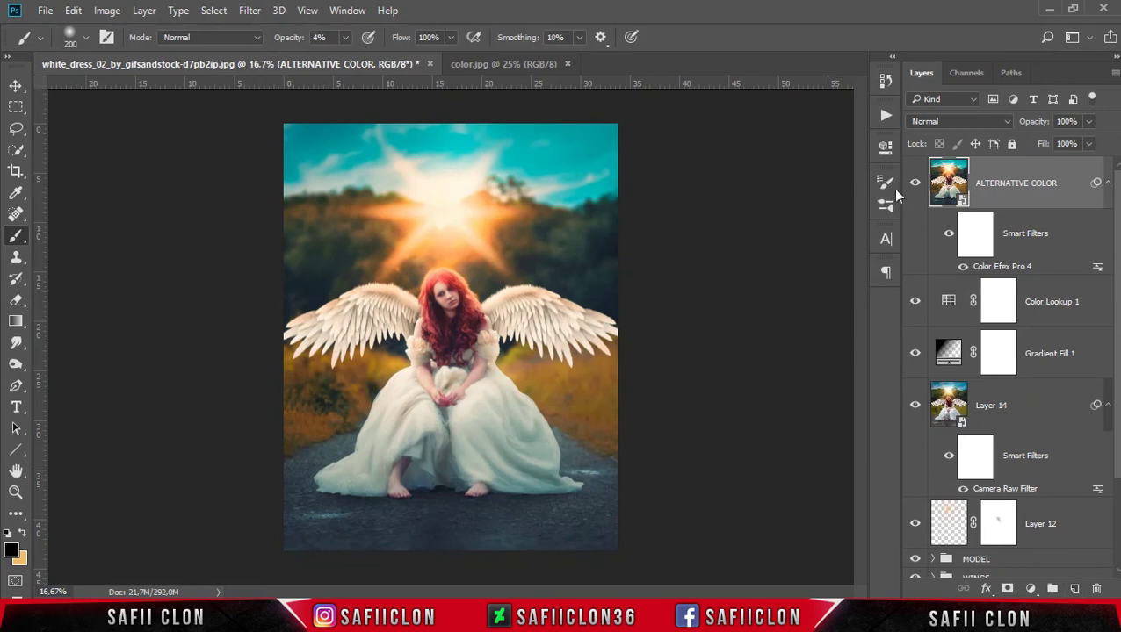
pyautogui.click(914, 183)
pyautogui.click(914, 183)
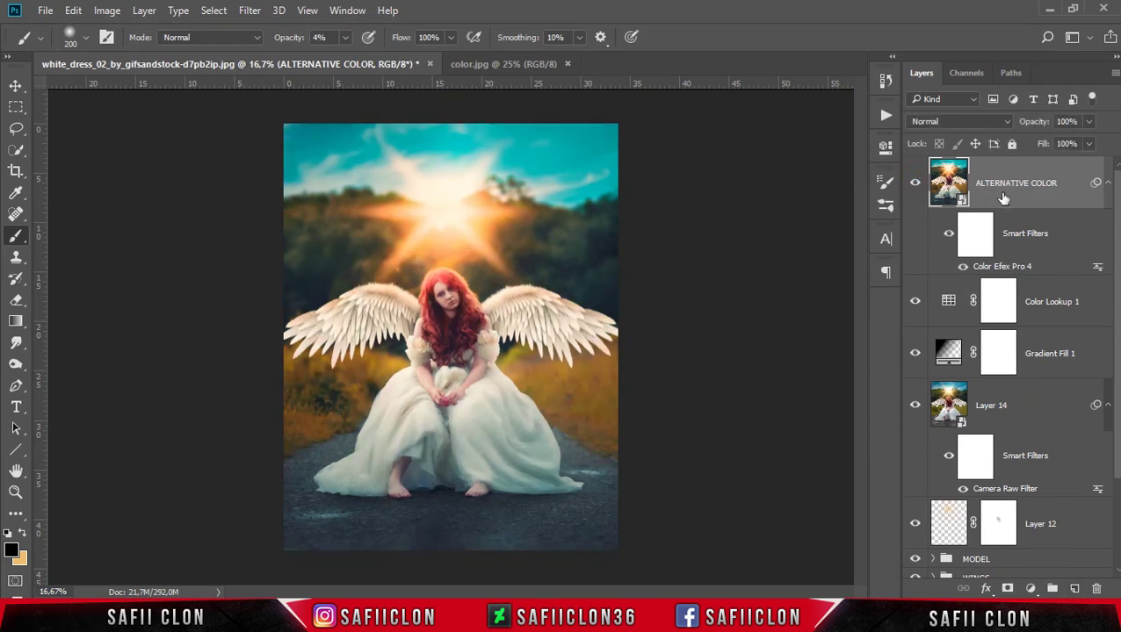